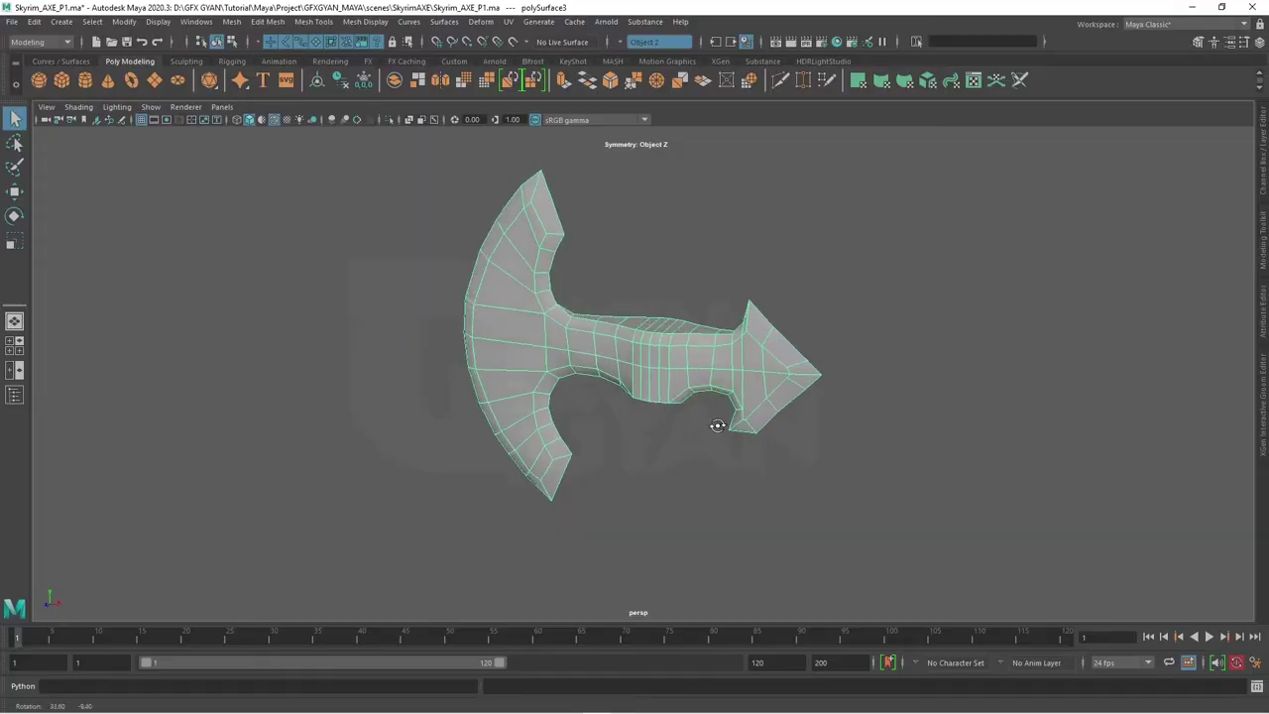
- Tumble the perspective view around the Skyrim_AXE_P1 low-poly axe mesh
mouse_move(716, 425)
left_mouse_down("alt")
mouse_move(725, 469)
mouse_move(688, 426)
mouse_move(764, 387)
mouse_move(687, 404)
mouse_move(654, 376)
left_mouse_up("alt")
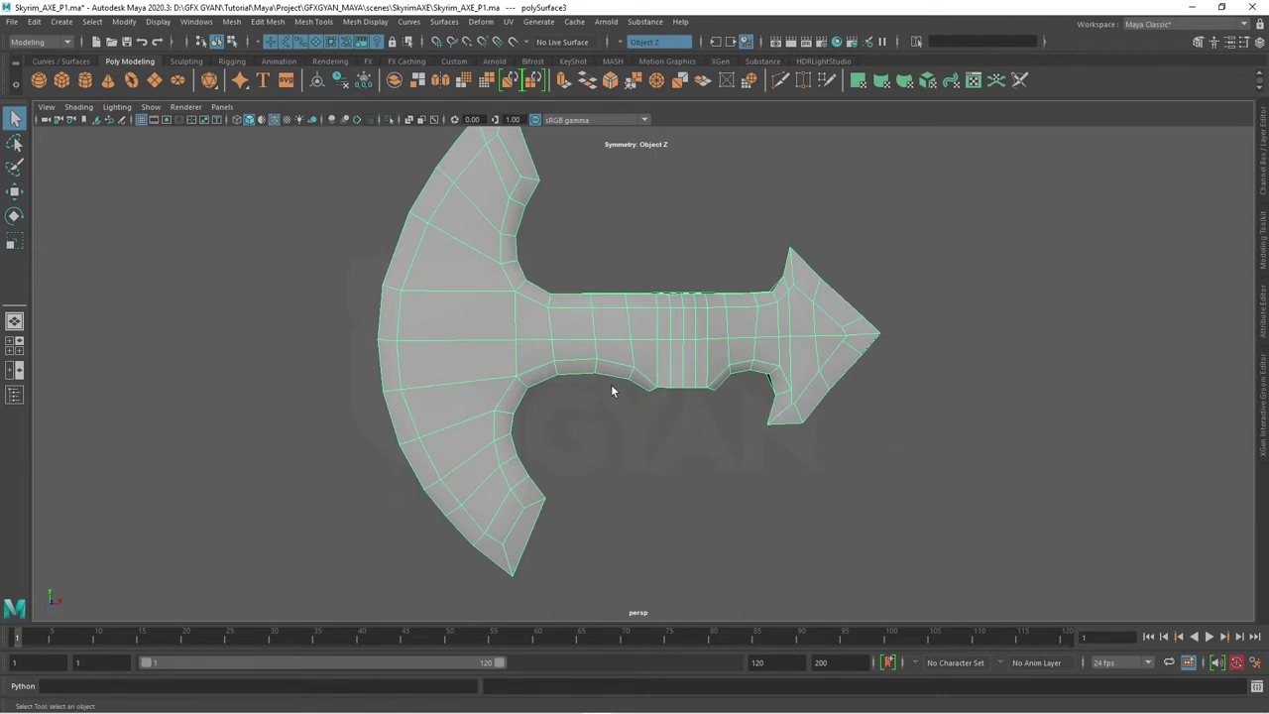
- Tumble and zoom around the axe mesh to inspect it from several angles, ending side-on
left_click_drag(612, 391, 600, 298, "alt")
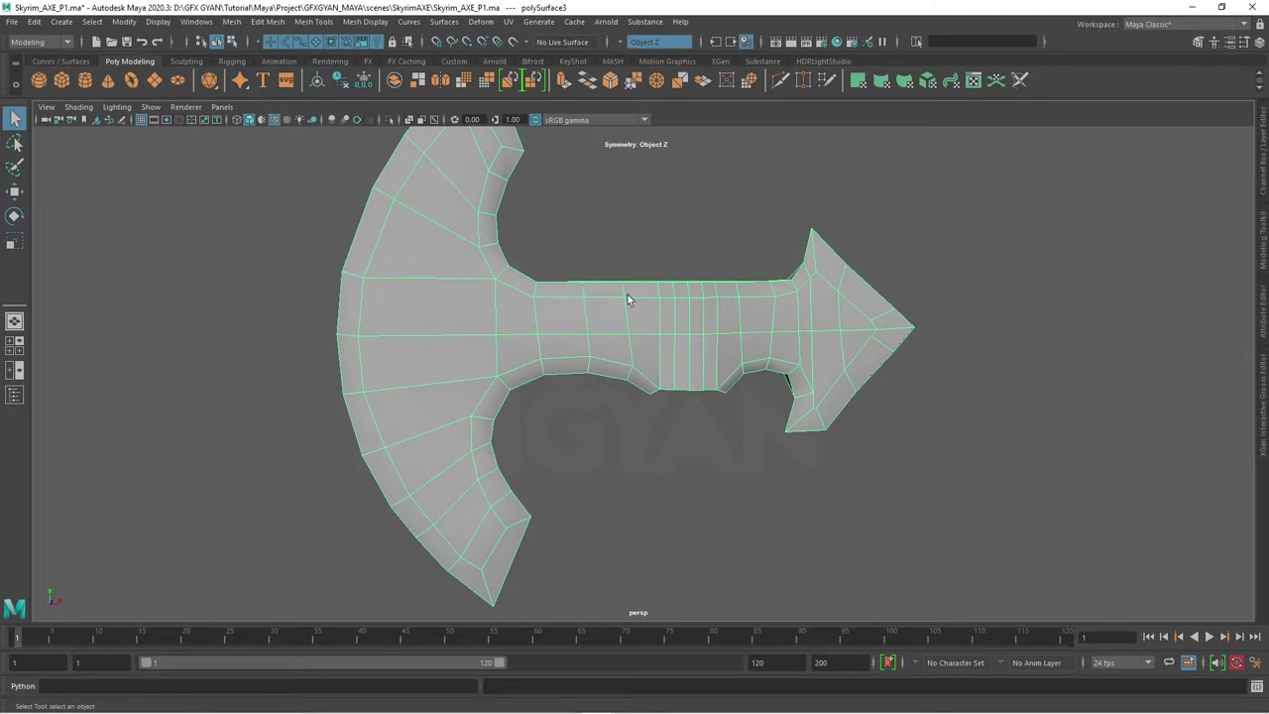
mouse_move(776, 395)
left_mouse_down("alt")
mouse_move(779, 410)
mouse_move(895, 419)
left_mouse_up("alt")
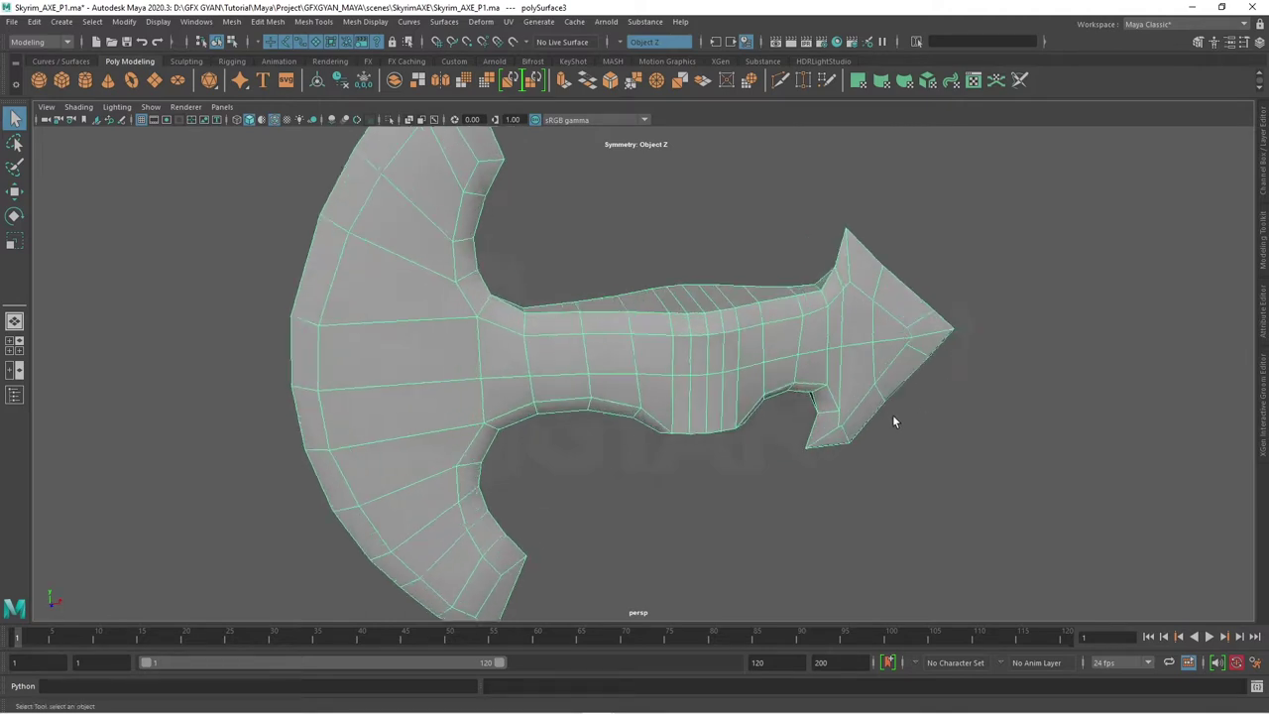
scroll(820, 394, "up", 3)
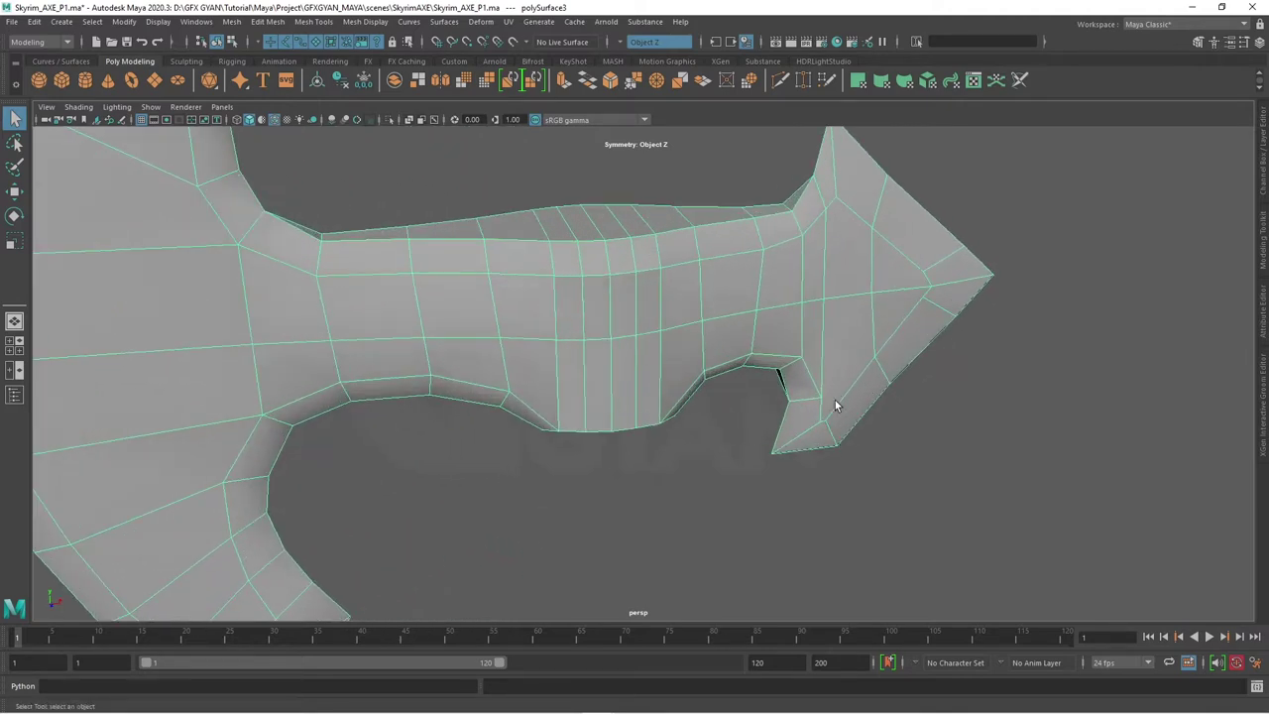
scroll(801, 410, "down", 3)
scroll(654, 473, "down", 1)
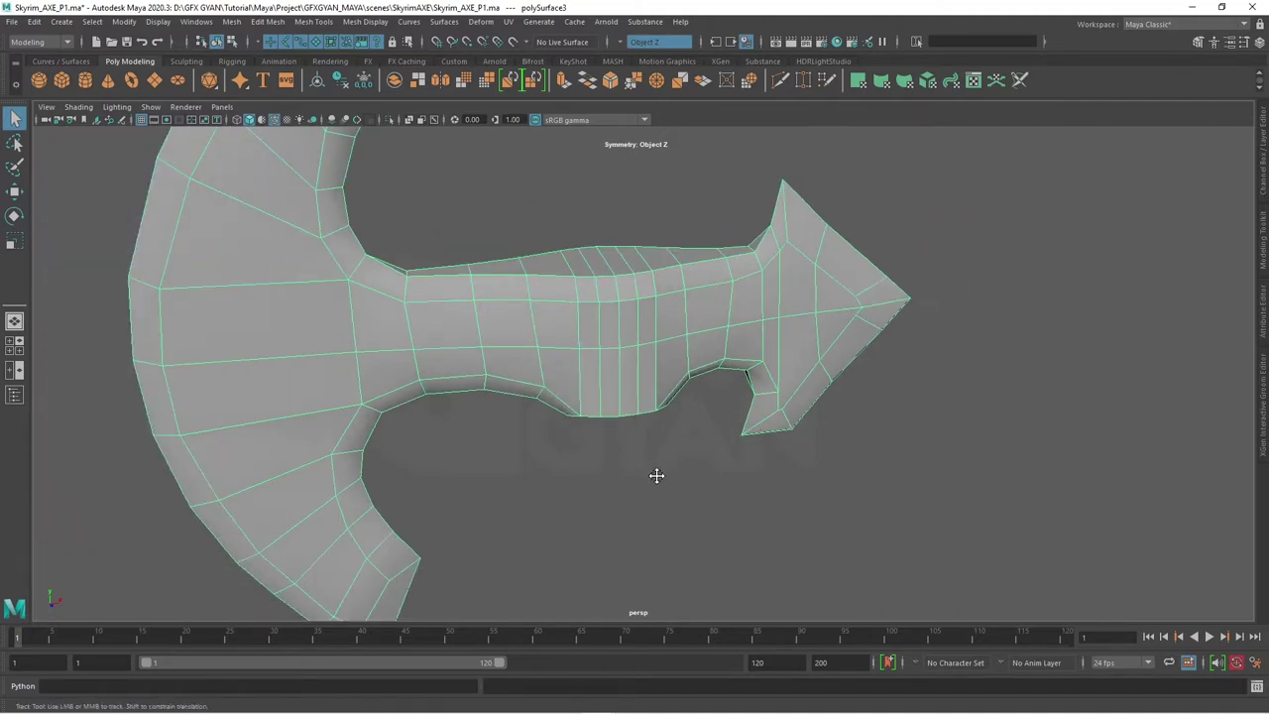
mouse_move(654, 473)
left_mouse_down("alt")
mouse_move(687, 429)
mouse_move(385, 227)
left_mouse_up("alt")
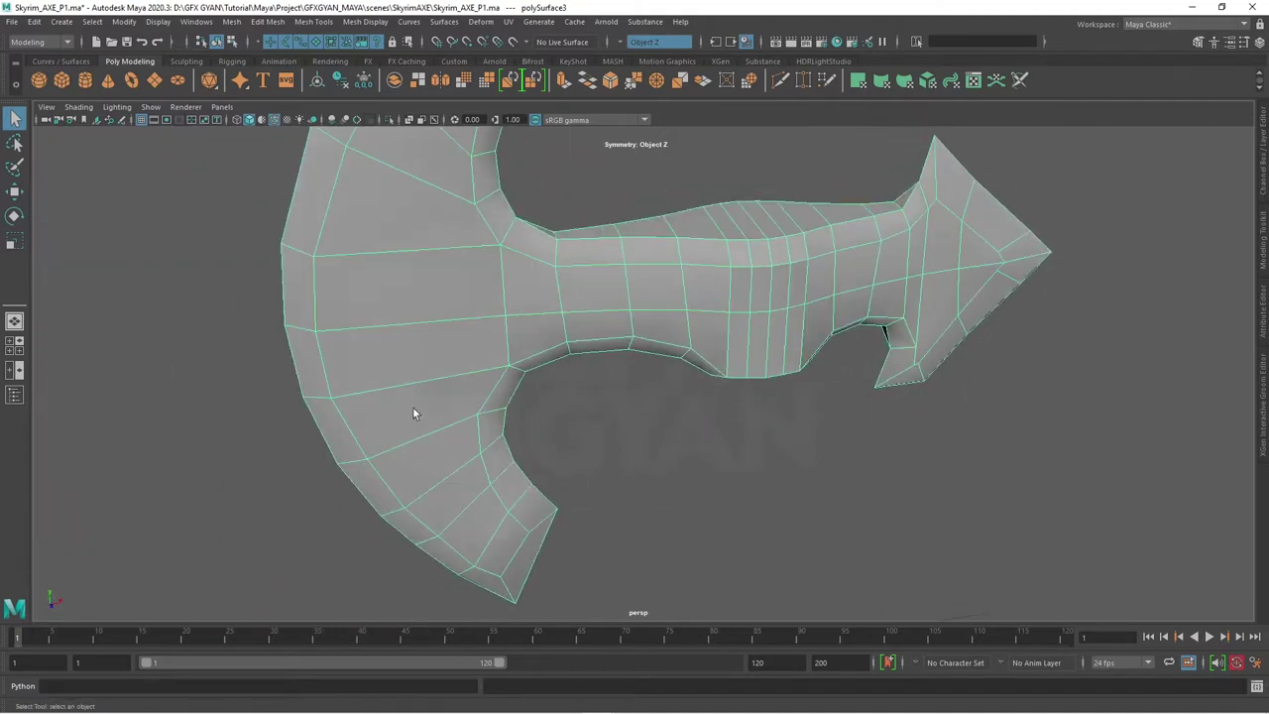
mouse_move(736, 442)
left_mouse_down("alt")
mouse_move(688, 419)
mouse_move(690, 434)
mouse_move(467, 498)
left_mouse_up("alt")
- Switch to the front view, frame the axe head over its reference, and enter vertex mode
right_click_drag(467, 491, 736, 454, "alt+shift")
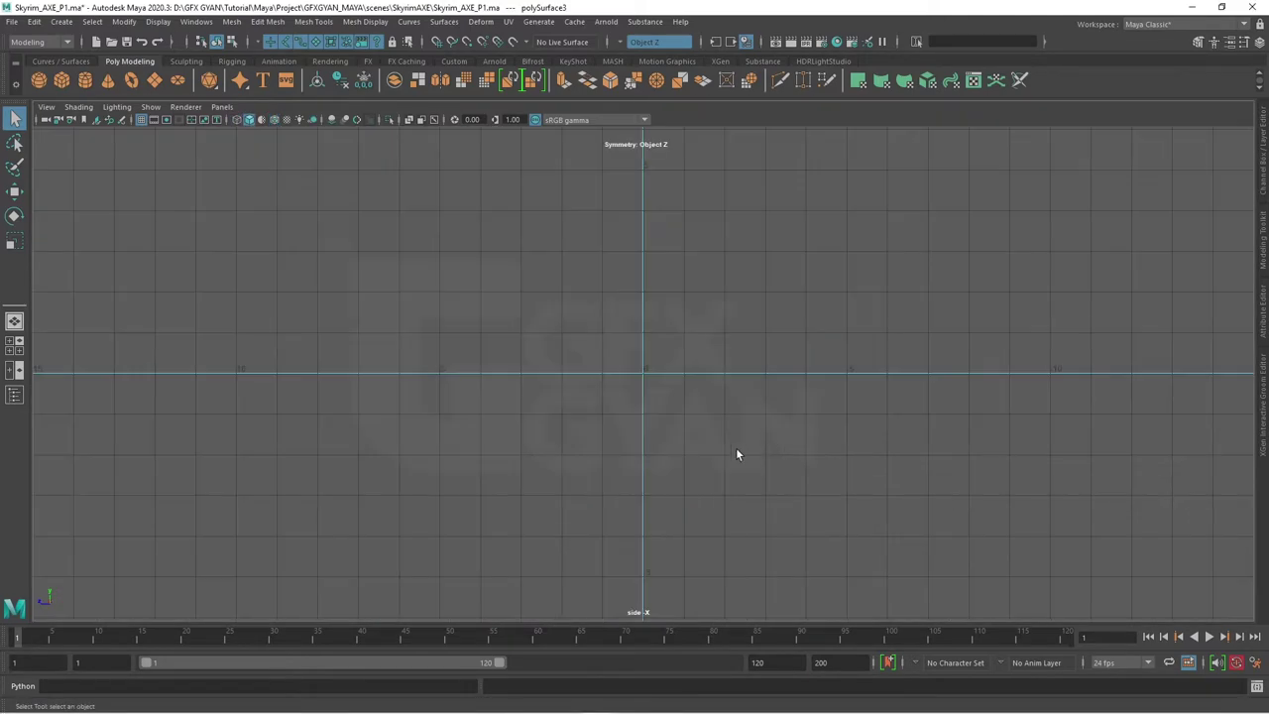
key("space")
key("space")
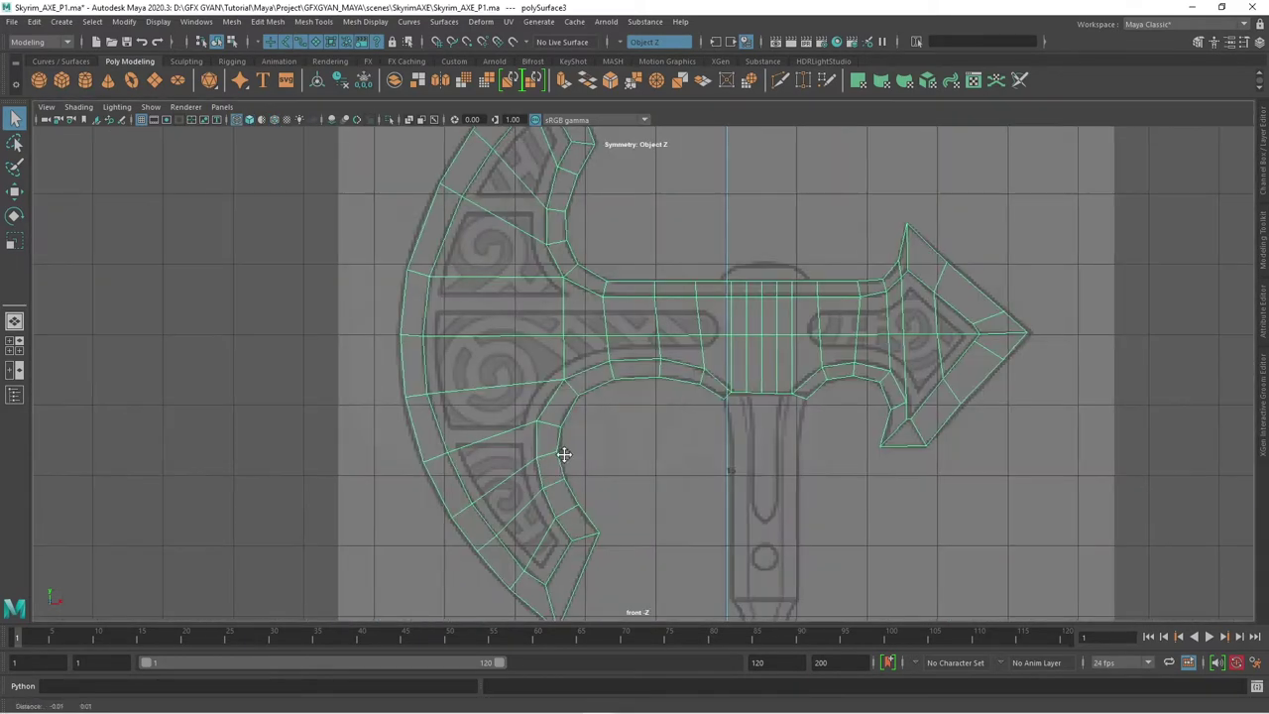
middle_click_drag(566, 453, 612, 365, "alt")
mouse_move(611, 366)
right_mouse_down("alt")
mouse_move(642, 381)
mouse_move(667, 367)
right_mouse_up("alt")
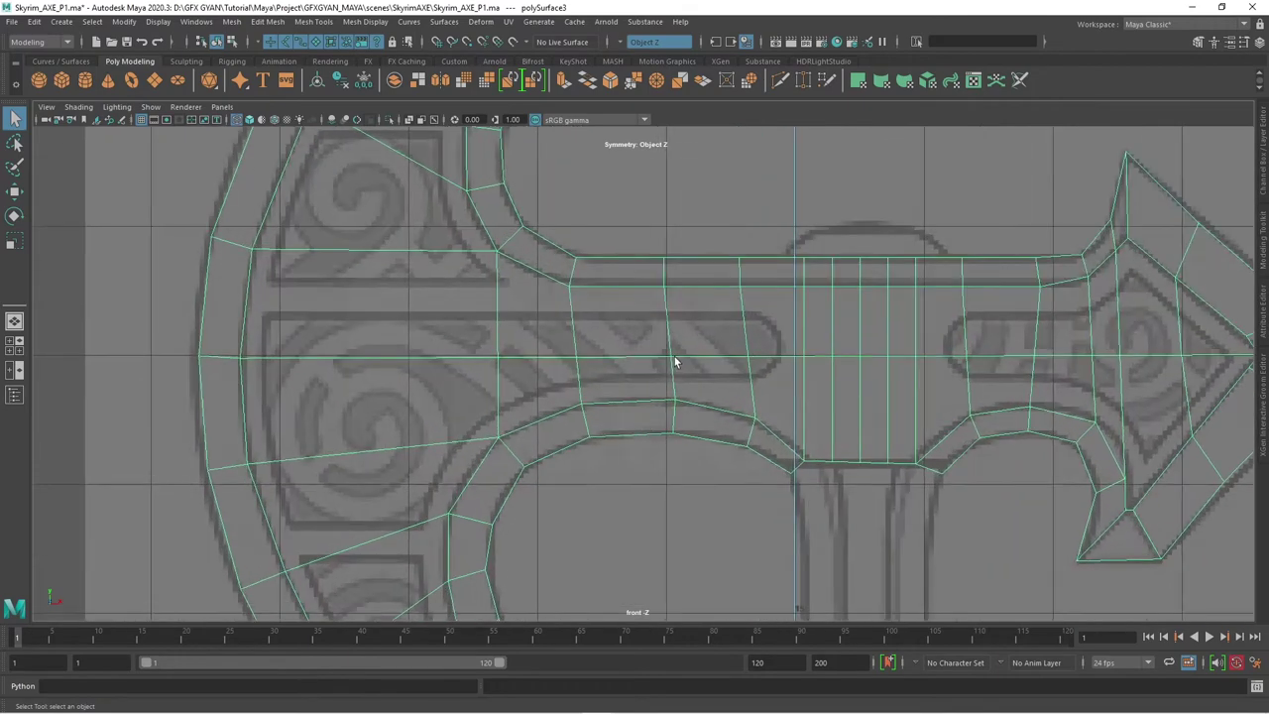
right_click(674, 362)
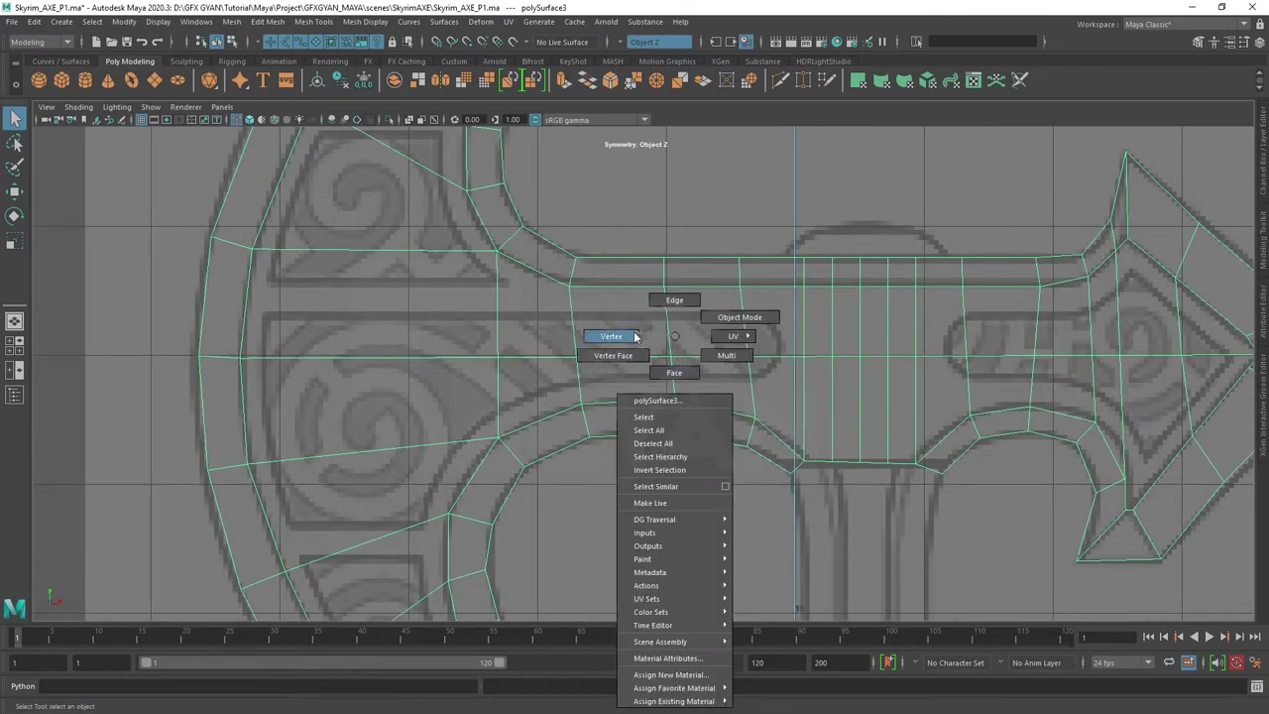
left_click(635, 337)
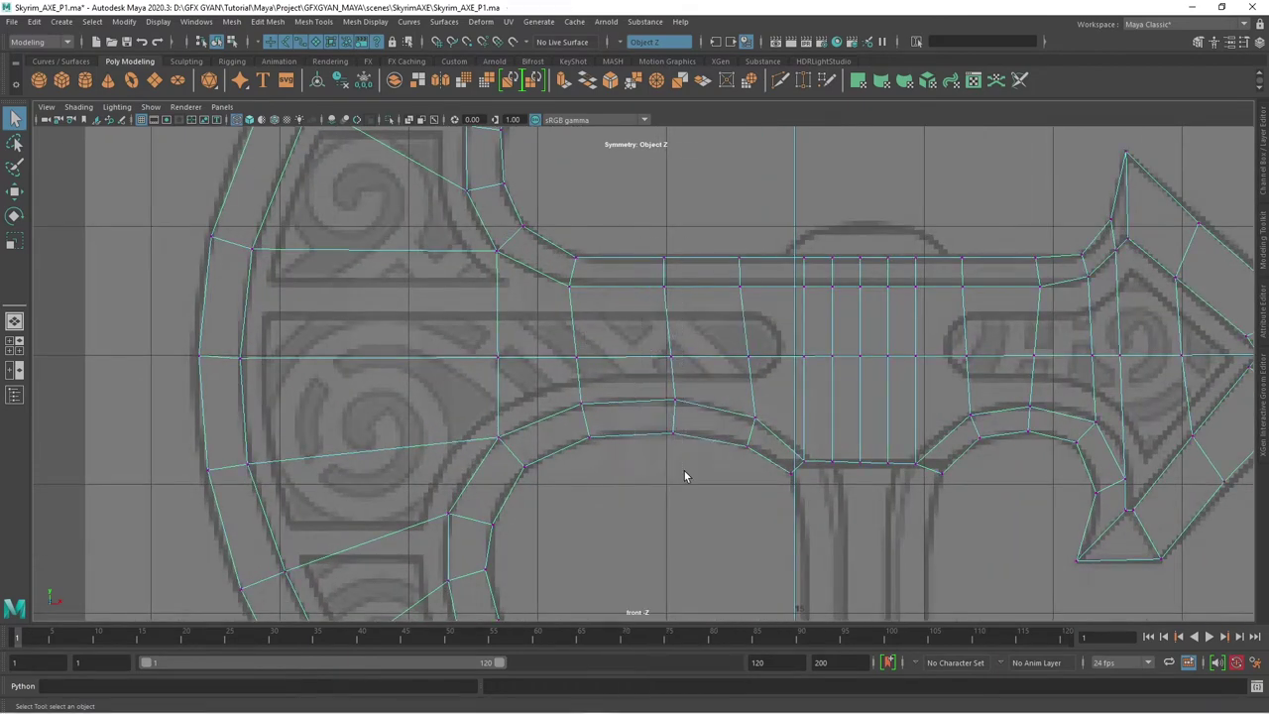
- Scale the handle's vertex columns to 0 in X so each forms a vertical line
left_click_drag(684, 476, 649, 246)
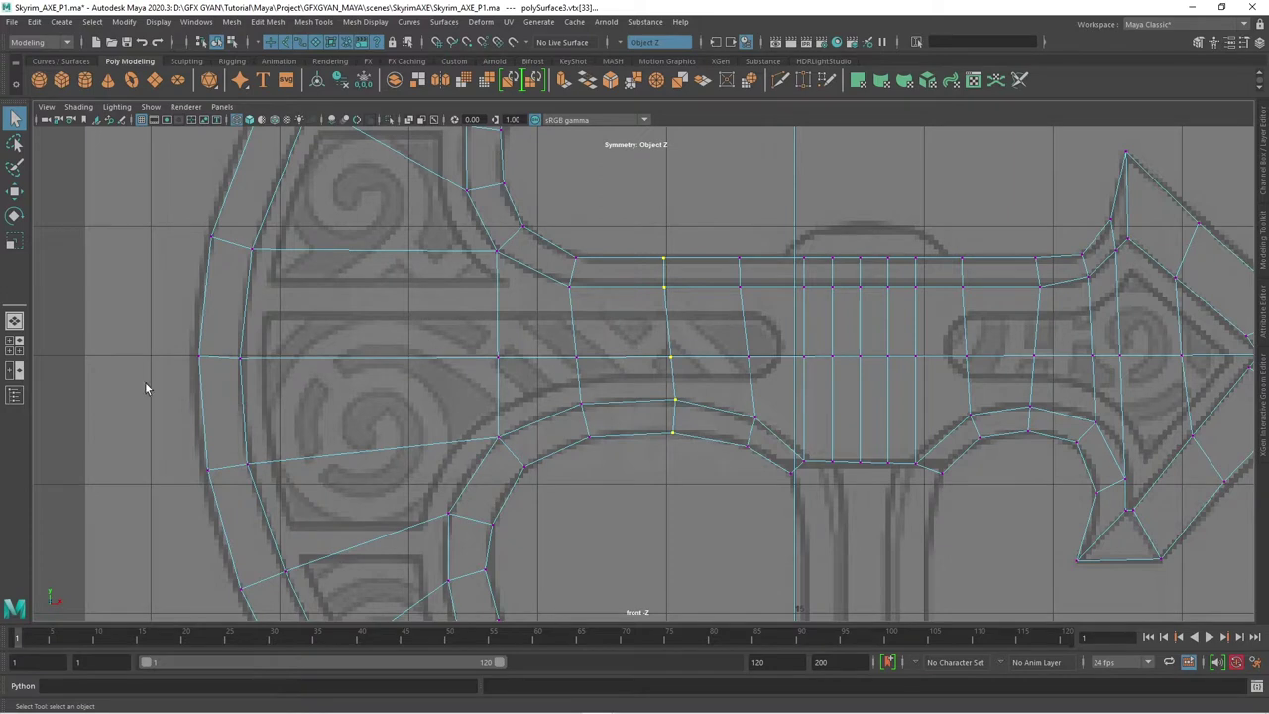
left_click(21, 242)
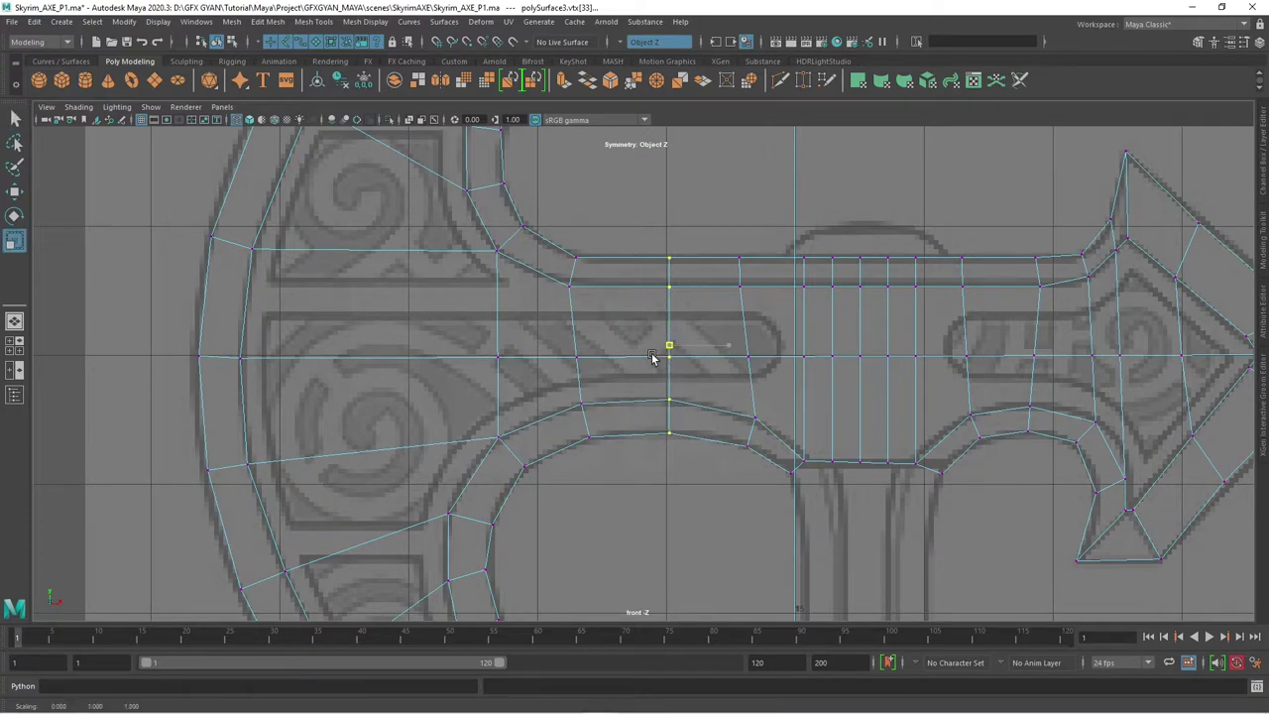
left_click_drag(548, 246, 607, 483)
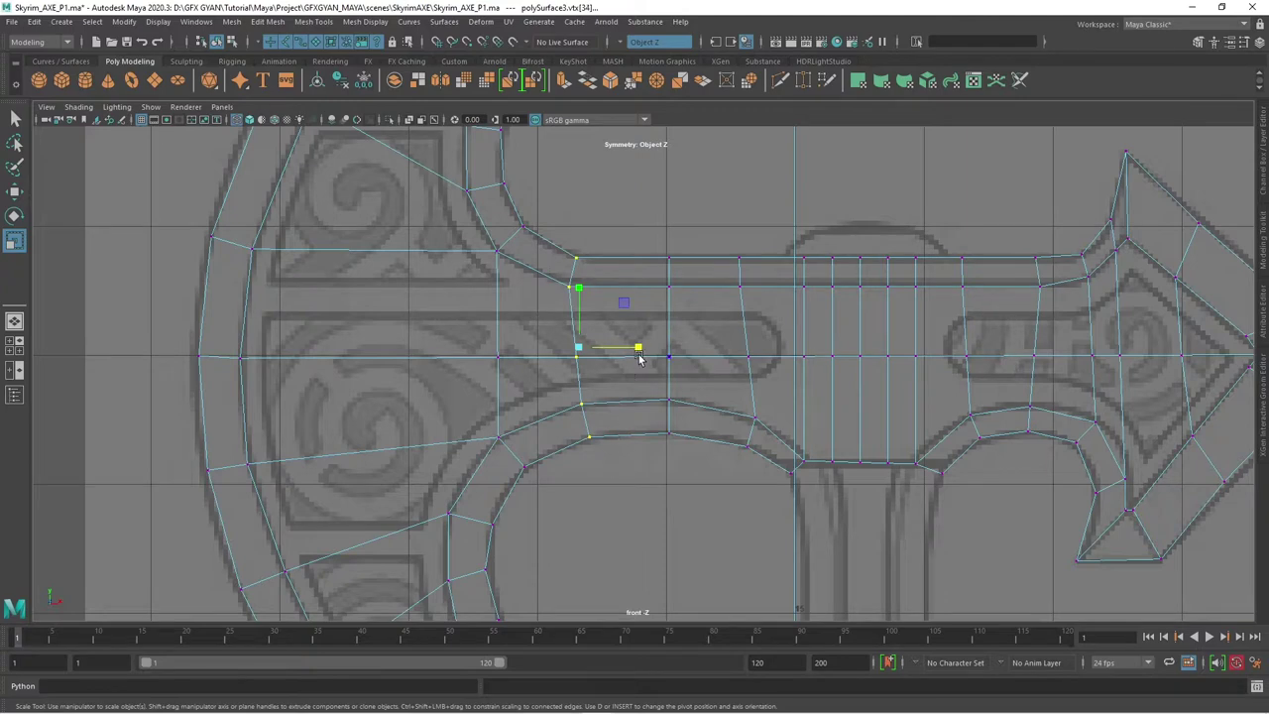
left_click_drag(712, 226, 776, 496)
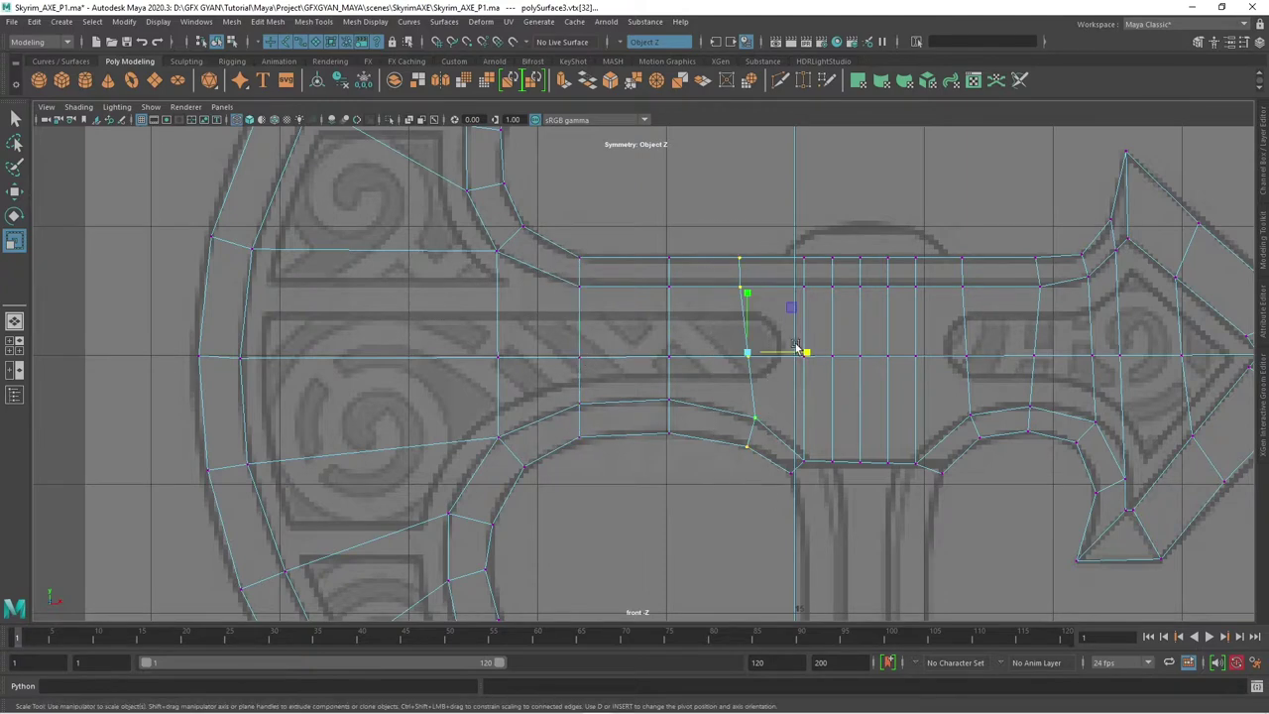
left_click_drag(808, 351, 745, 404)
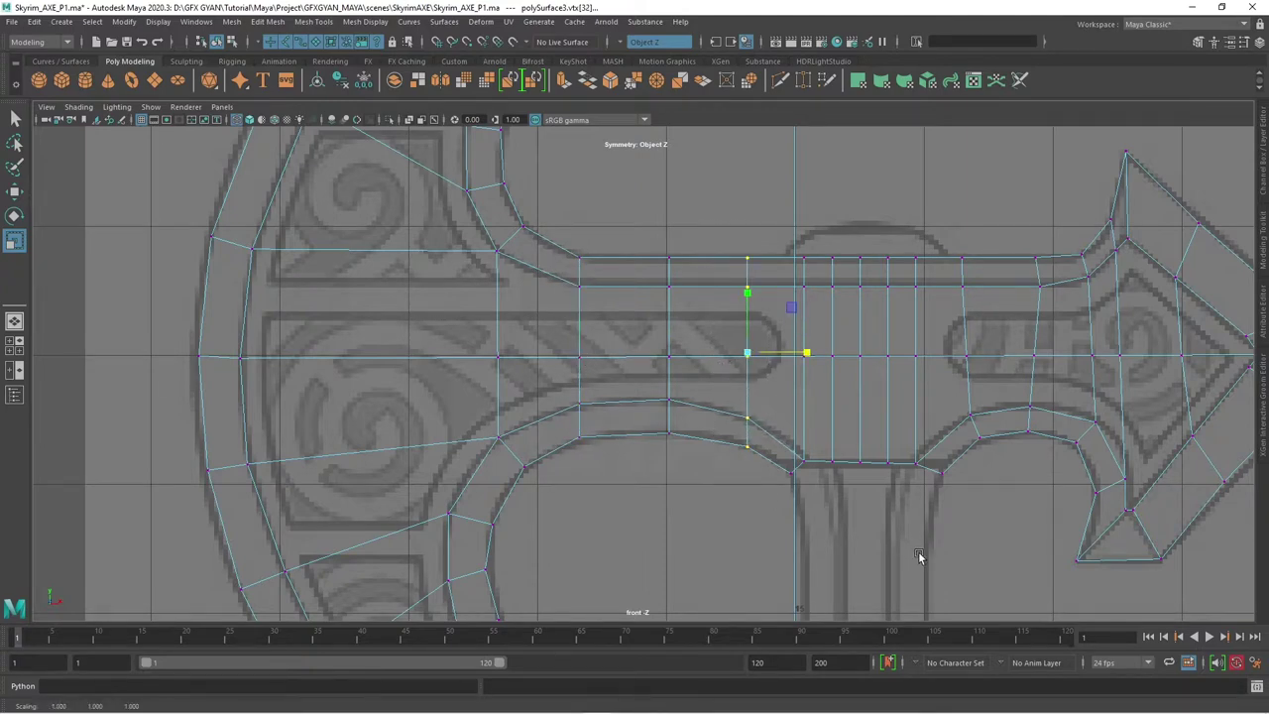
- Flatten the vertex columns toward and inside the arrow head into vertical lines
middle_click_drag(918, 555, 760, 358, "alt")
left_click_drag(701, 248, 753, 466)
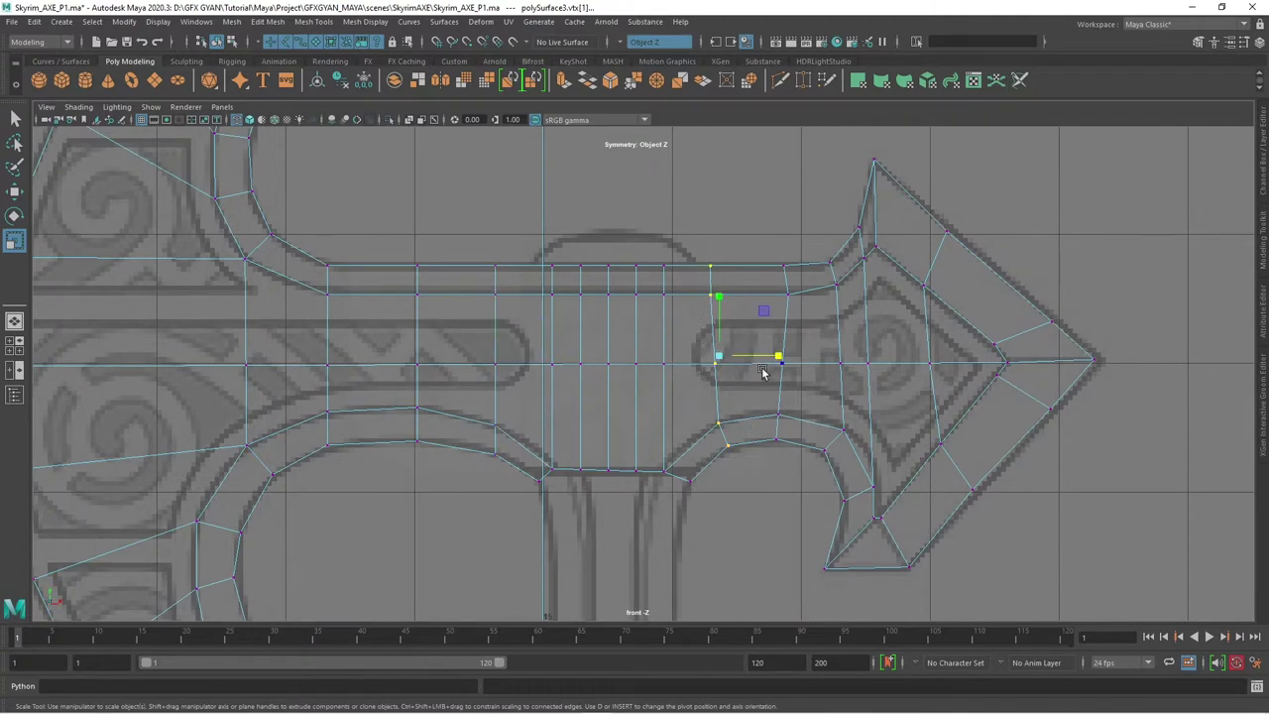
left_click_drag(775, 355, 710, 382)
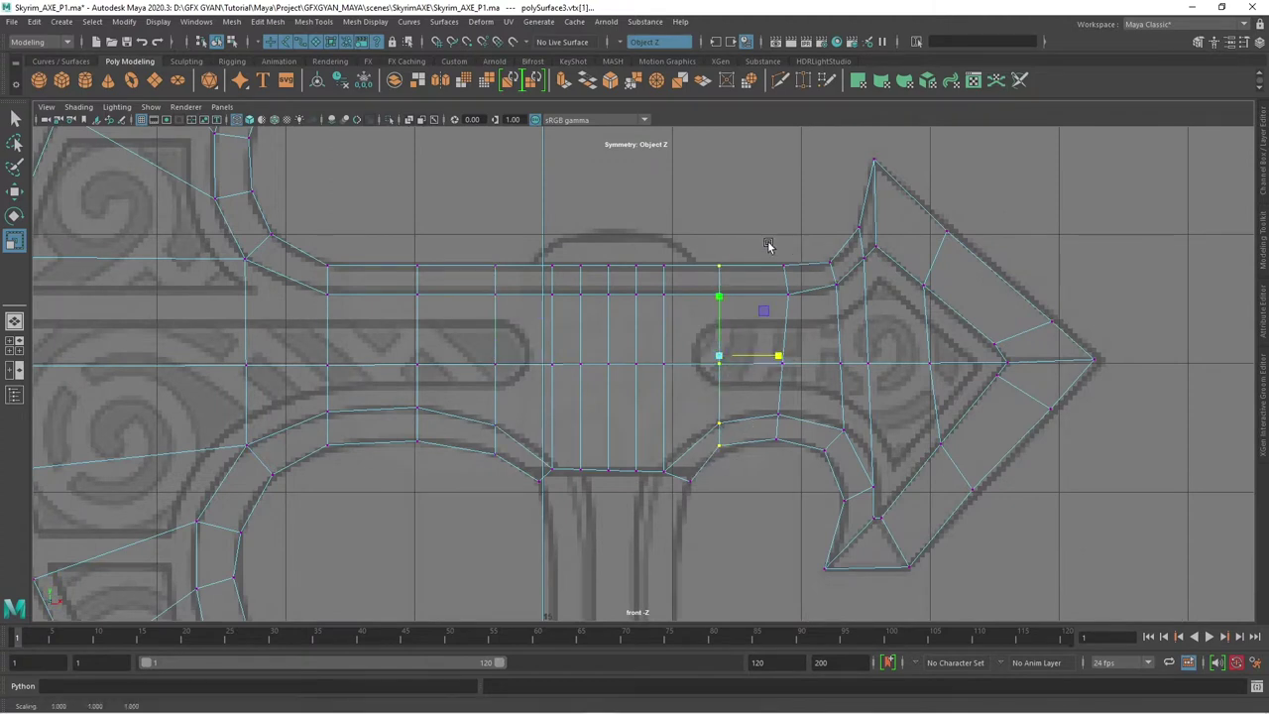
left_click_drag(769, 245, 796, 473)
left_click_drag(842, 353, 783, 355)
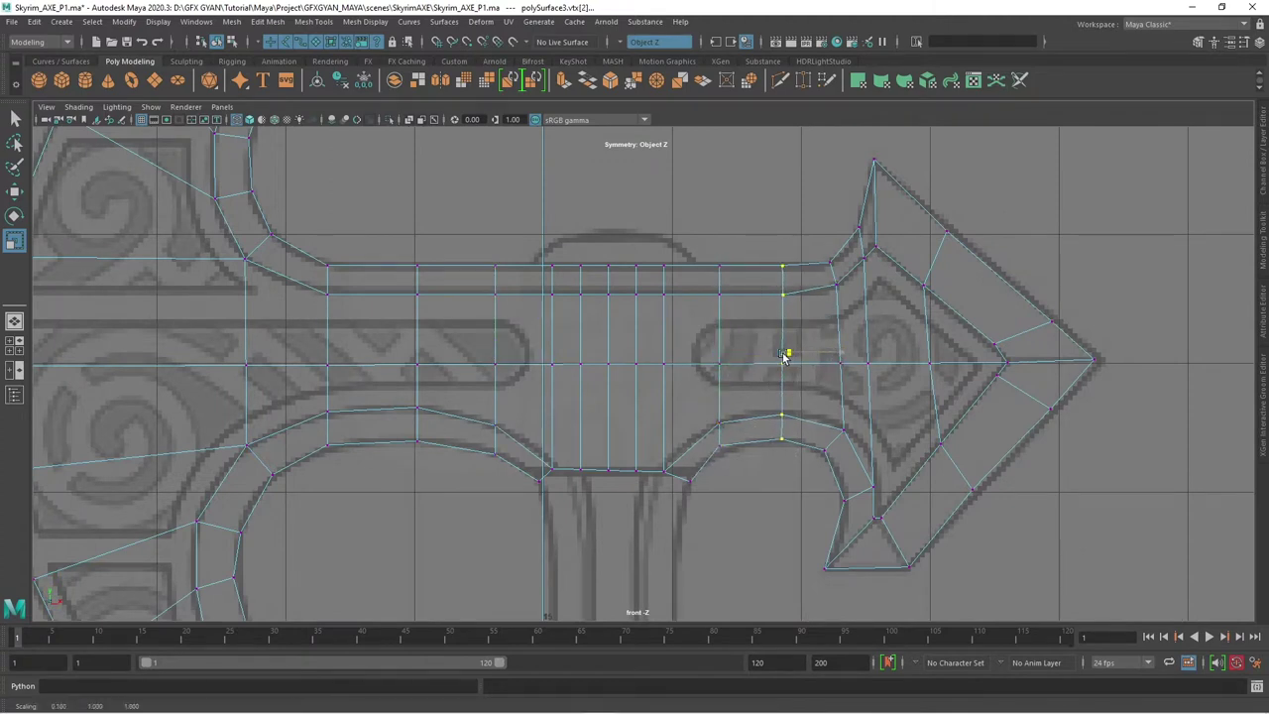
left_click_drag(821, 272, 848, 458)
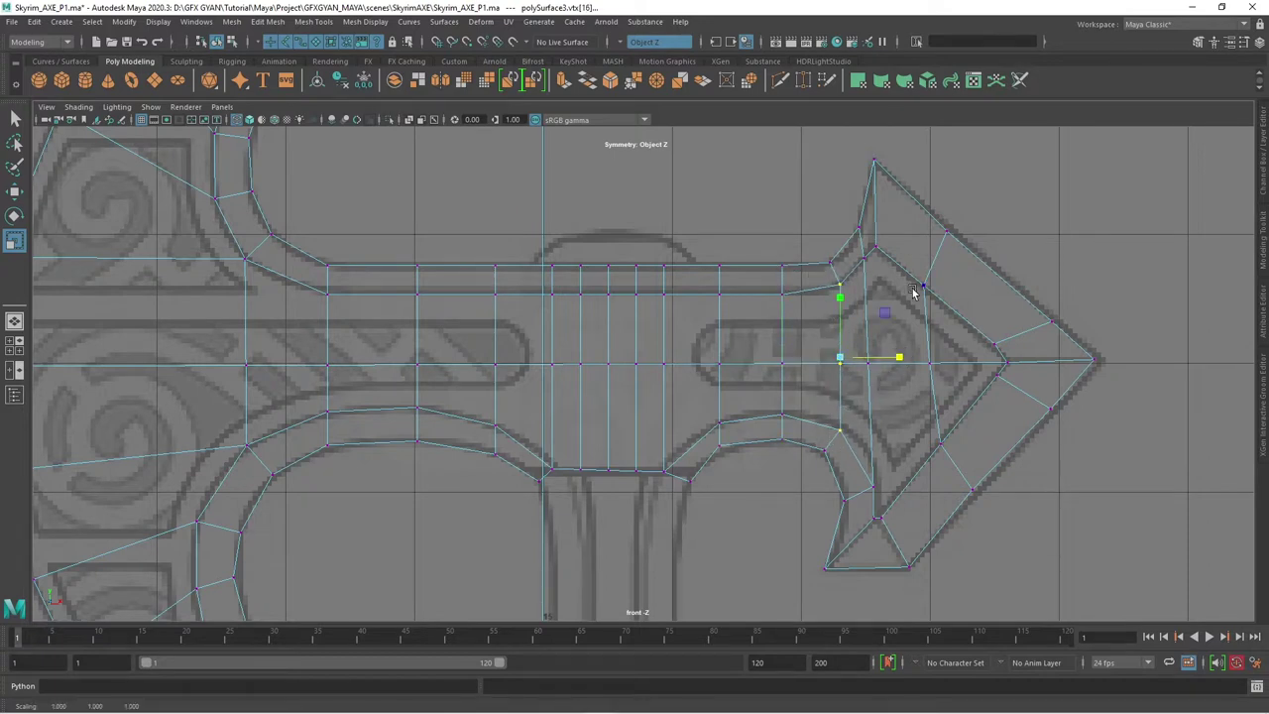
left_click_drag(912, 275, 947, 469)
left_click_drag(992, 365, 899, 380)
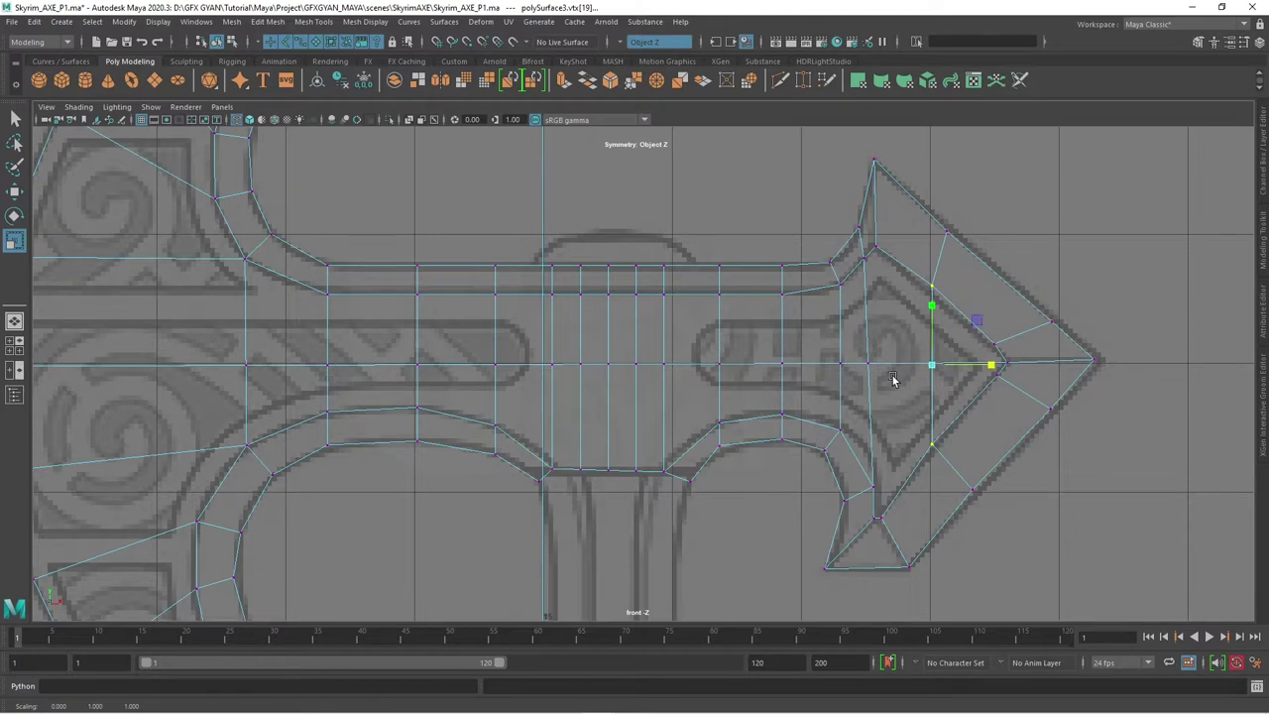
- Move an arrow-head vertex down onto the reference outline with the Move tool
key("w")
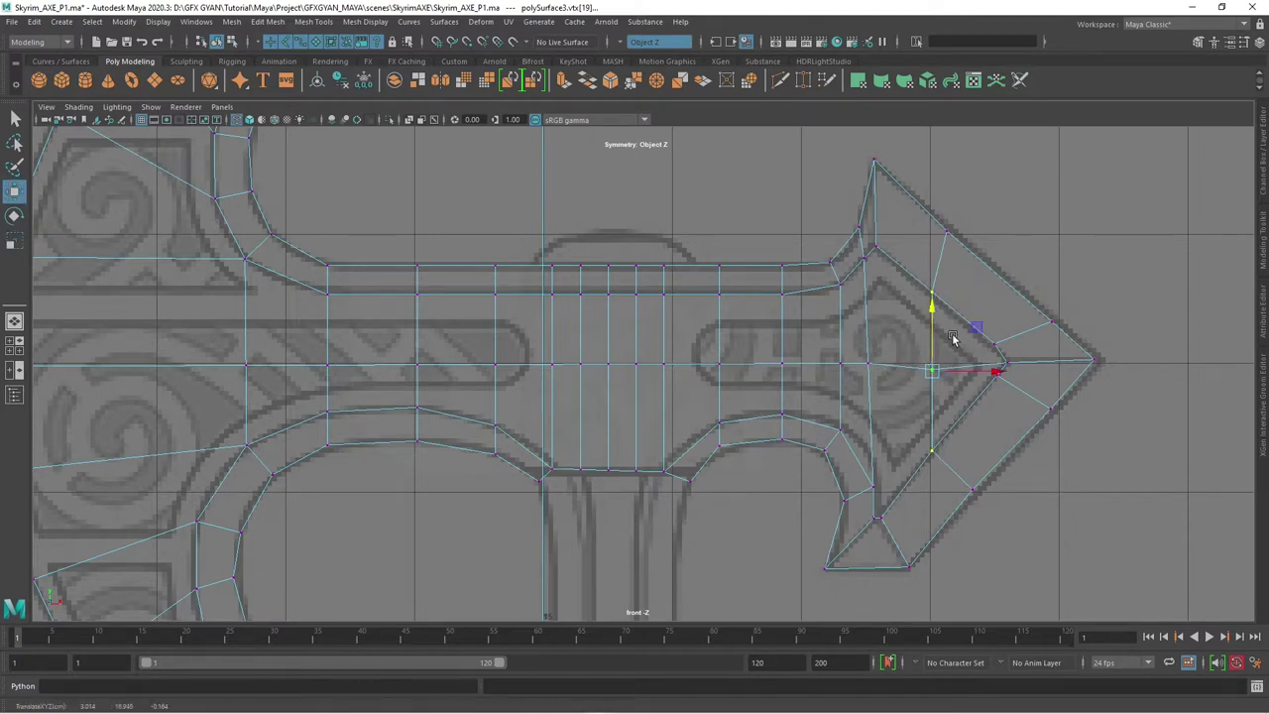
left_click_drag(888, 349, 949, 396)
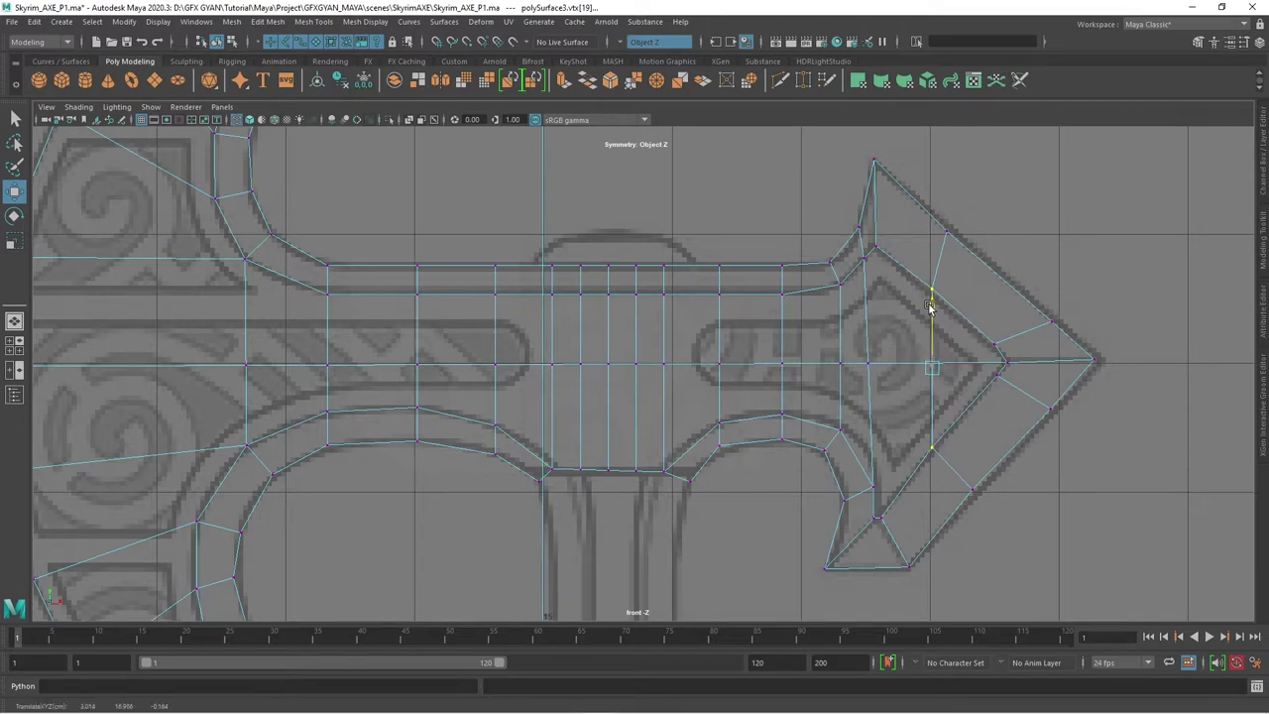
left_click_drag(933, 297, 929, 311)
mouse_move(657, 453)
middle_mouse_down("alt")
mouse_move(1048, 445)
mouse_move(836, 559)
middle_mouse_up("alt")
- Place the blade's left-edge and top-edge vertices onto the reference outline
left_click_drag(540, 298, 585, 347)
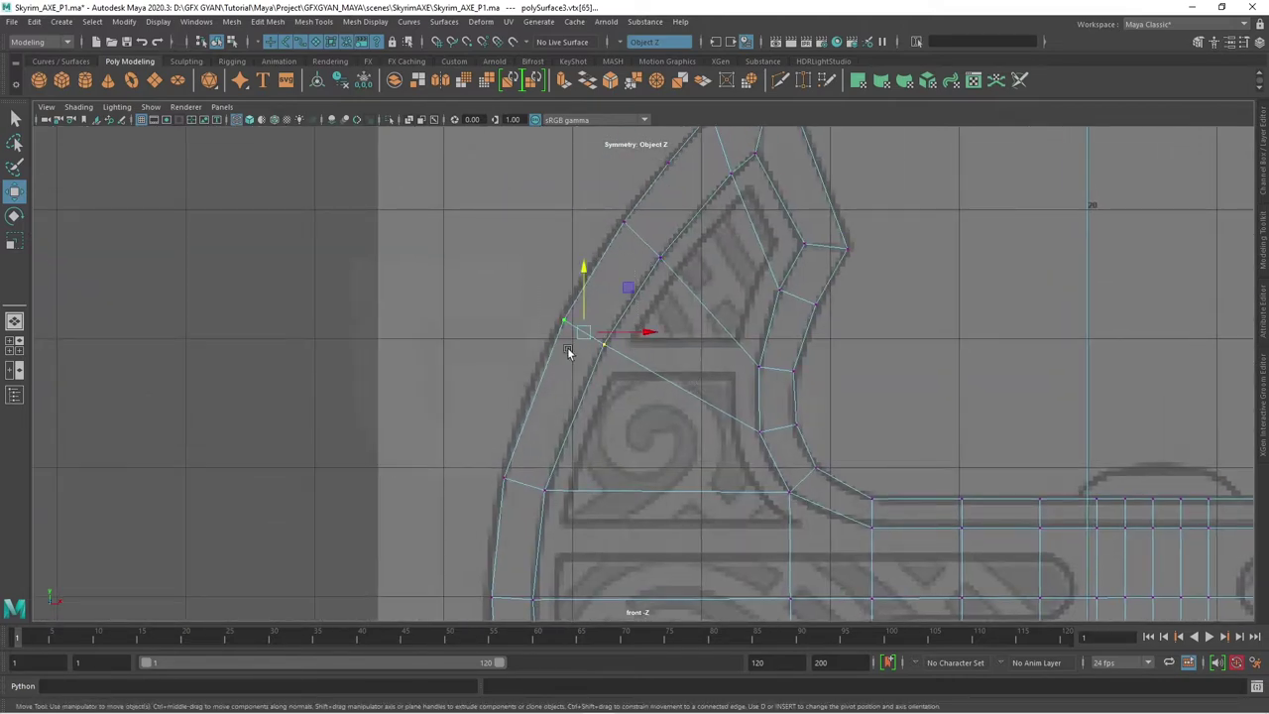
scroll(567, 346, "down", 3)
scroll(578, 295, "up", 1)
scroll(586, 387, "up", 2)
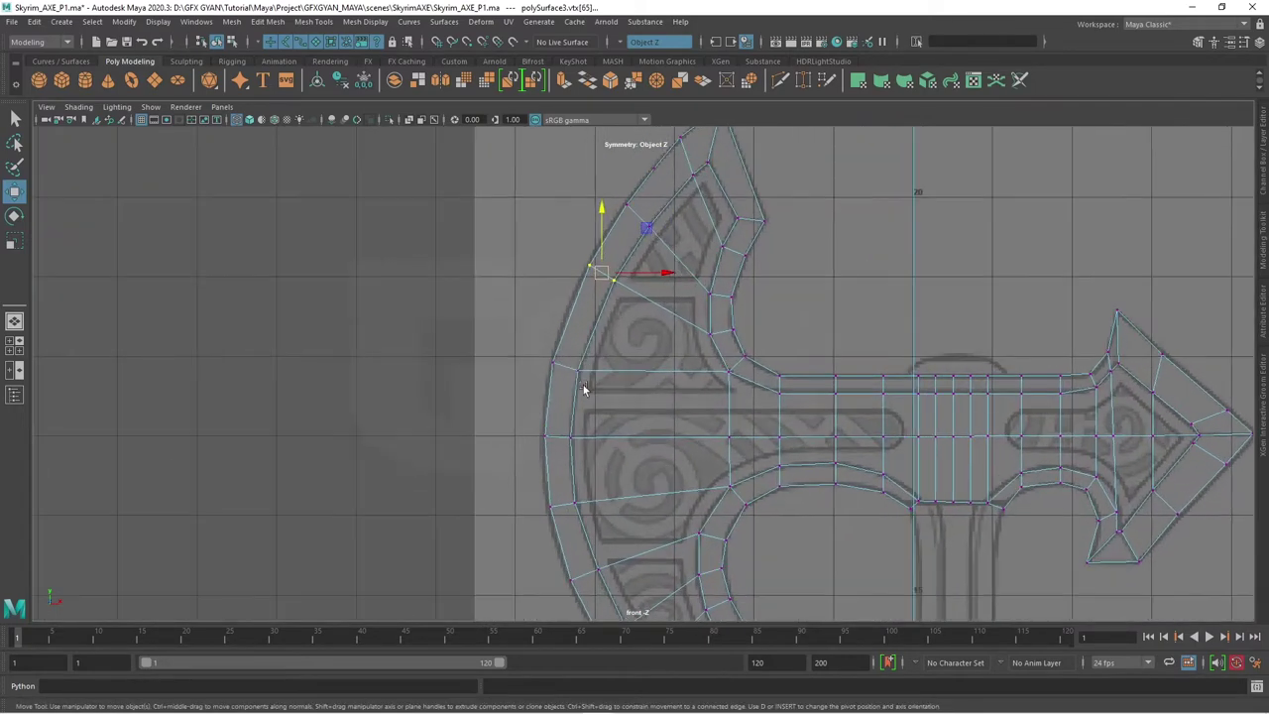
left_click_drag(529, 394, 573, 345)
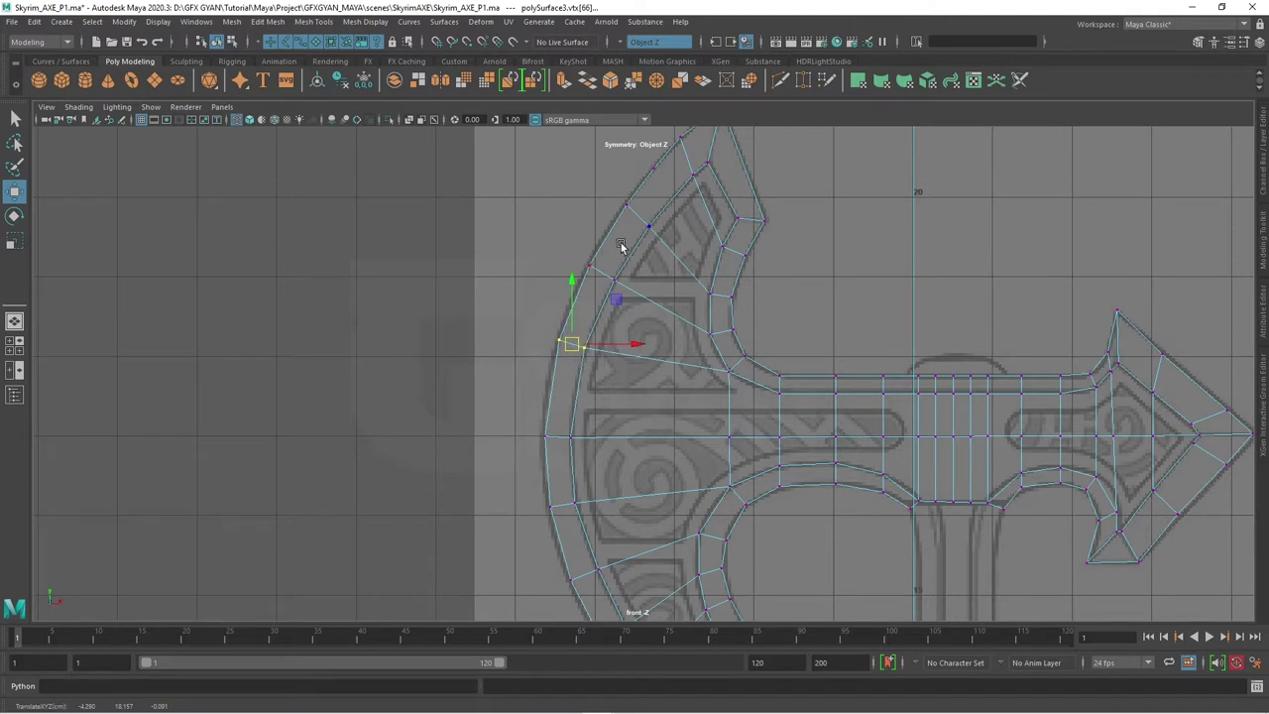
left_click(592, 268)
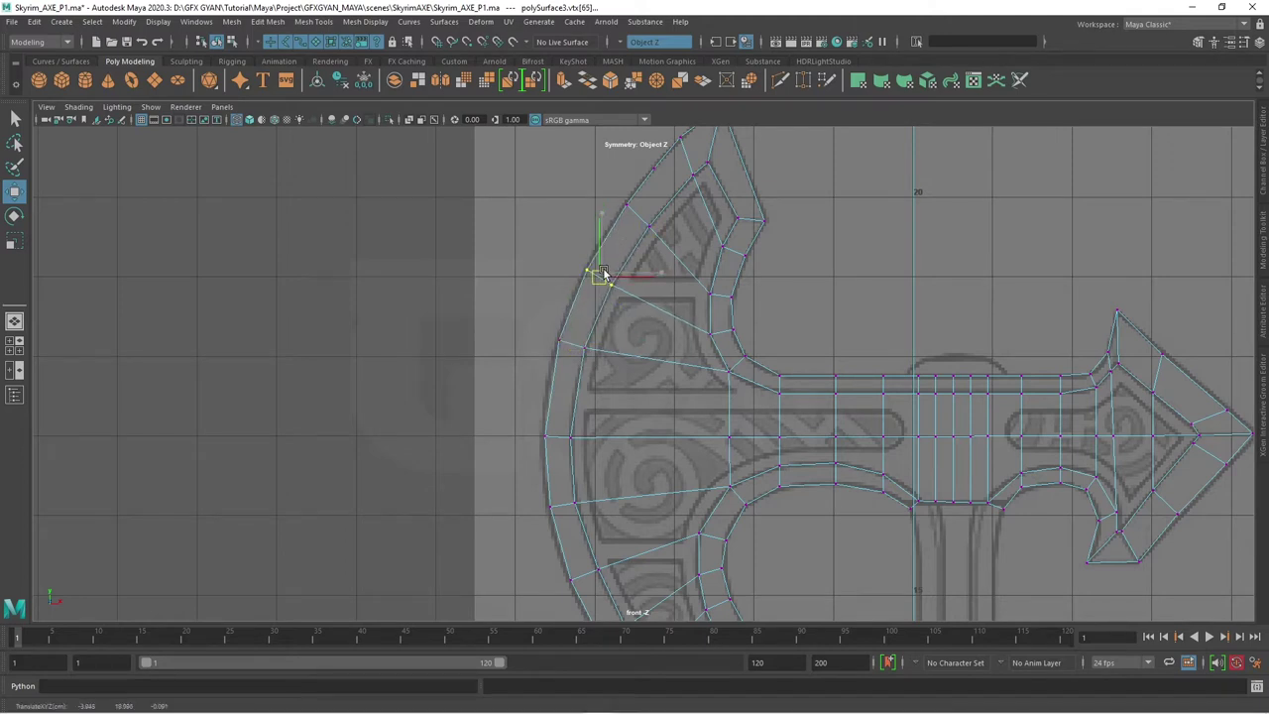
middle_click_drag(602, 274, 652, 374, "alt")
left_click_drag(652, 196, 696, 272)
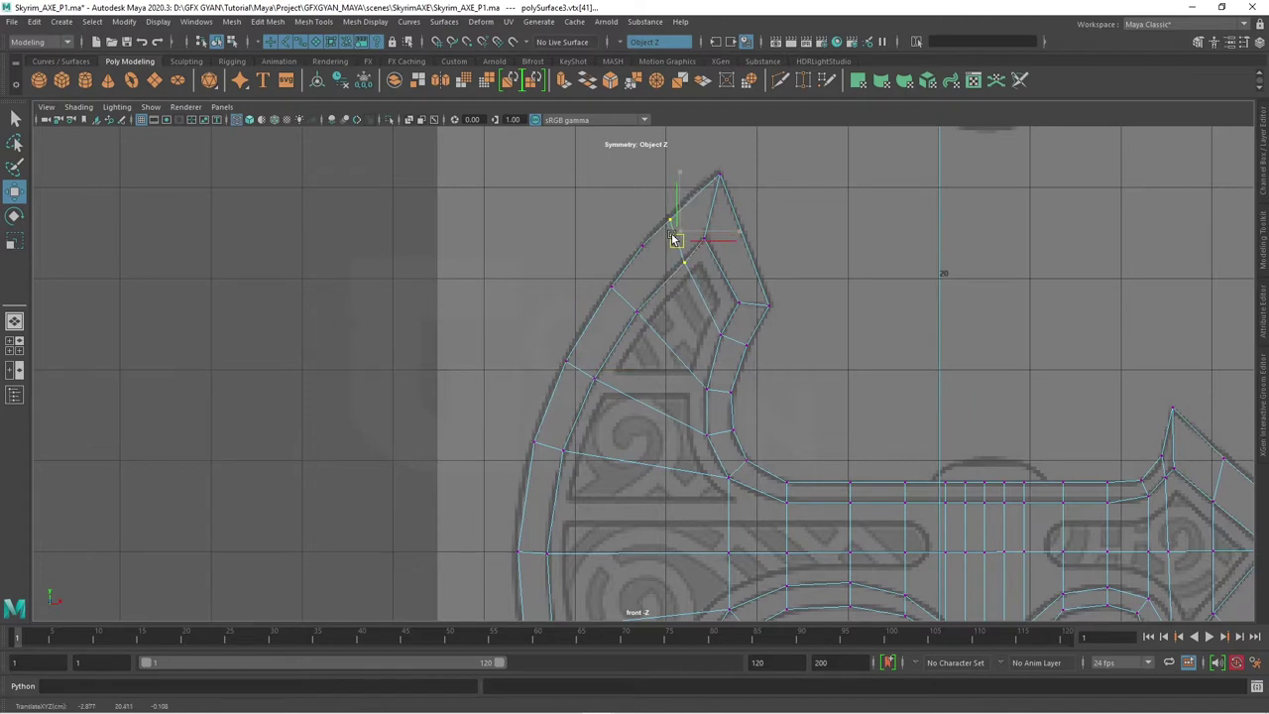
scroll(660, 306, "up", 2)
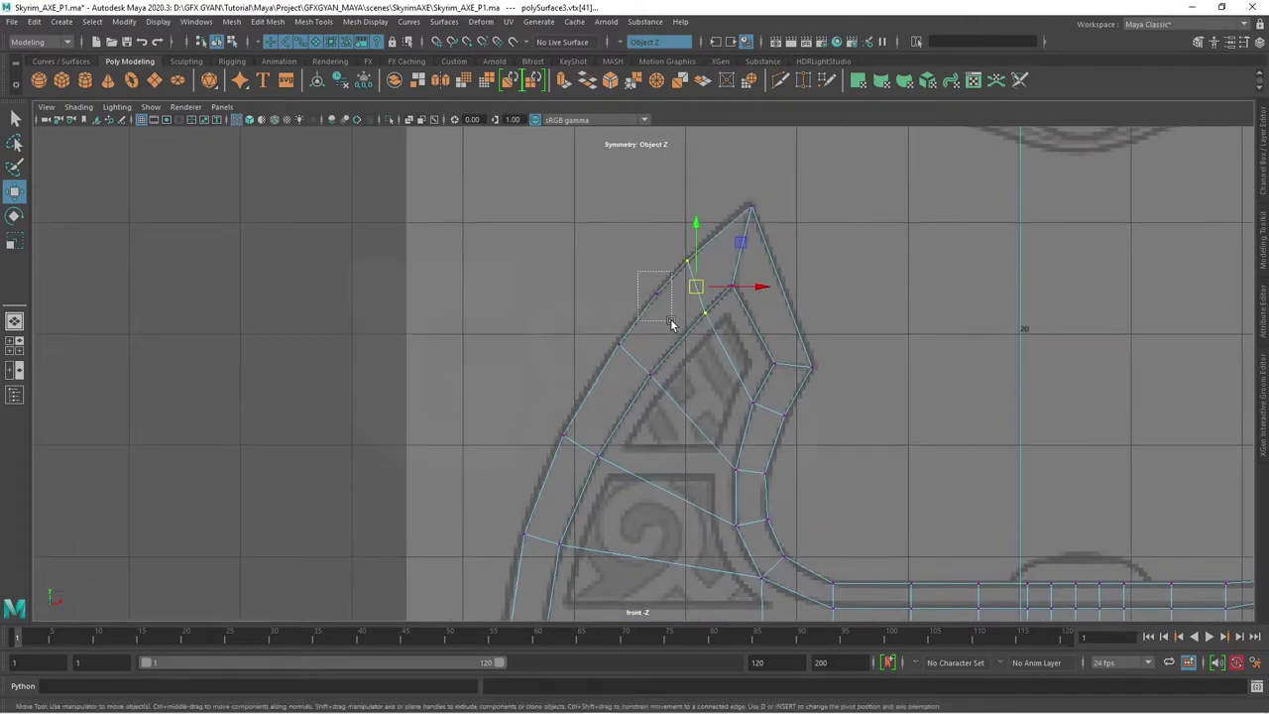
left_click_drag(636, 270, 671, 322)
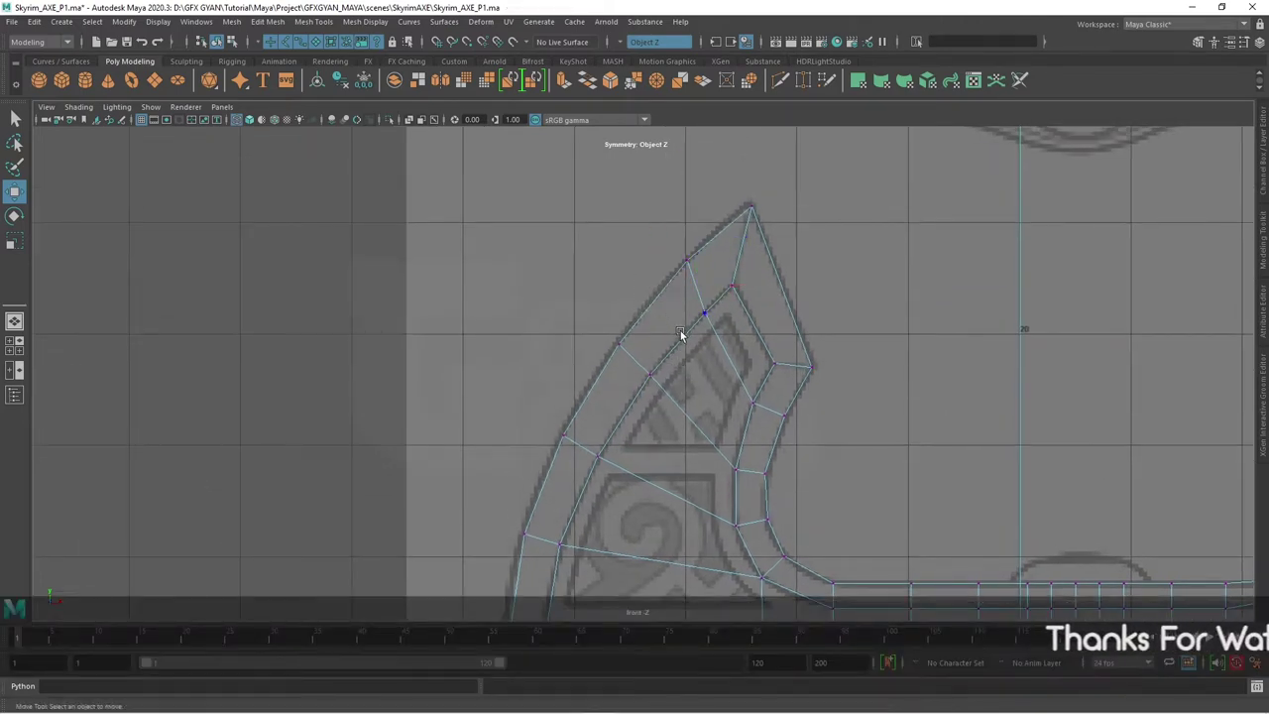
- Clear the vertex selection and zoom out to check the whole axe head
mouse_move(680, 330)
middle_mouse_down("alt")
mouse_move(787, 257)
mouse_move(672, 283)
mouse_move(719, 451)
middle_mouse_up("alt")
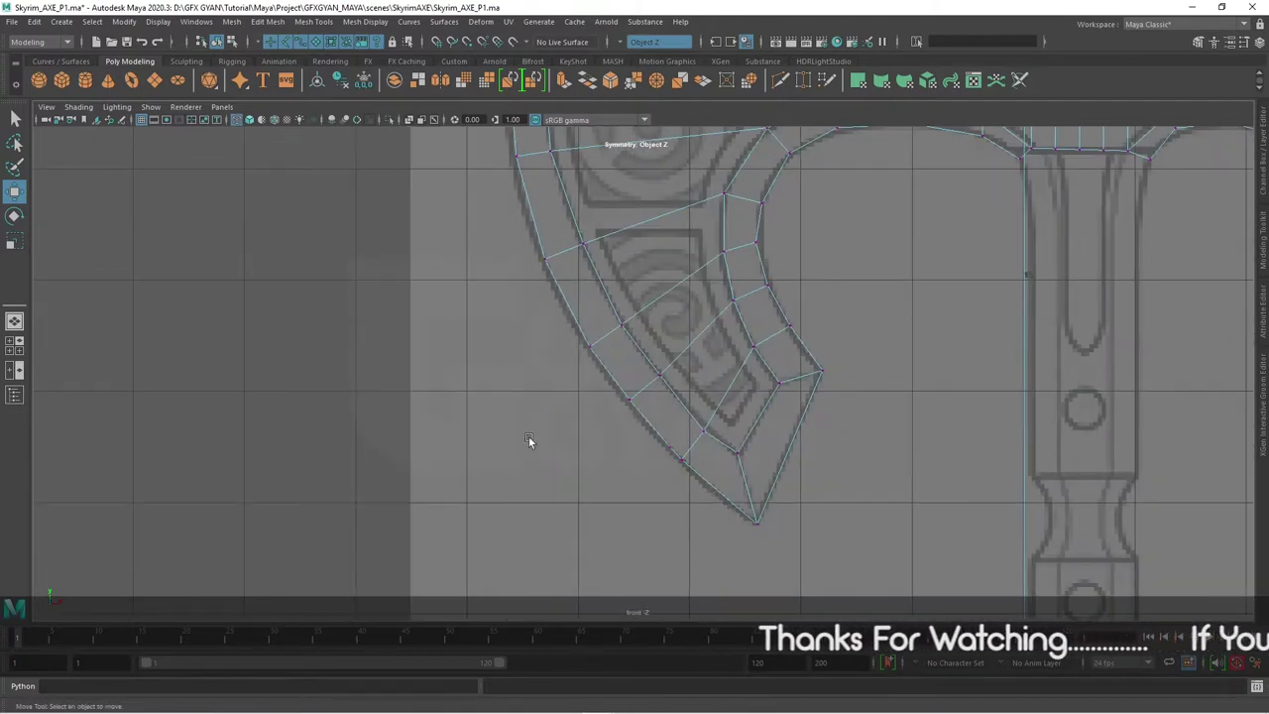
scroll(677, 495, "down", 3)
scroll(771, 458, "up", 2)
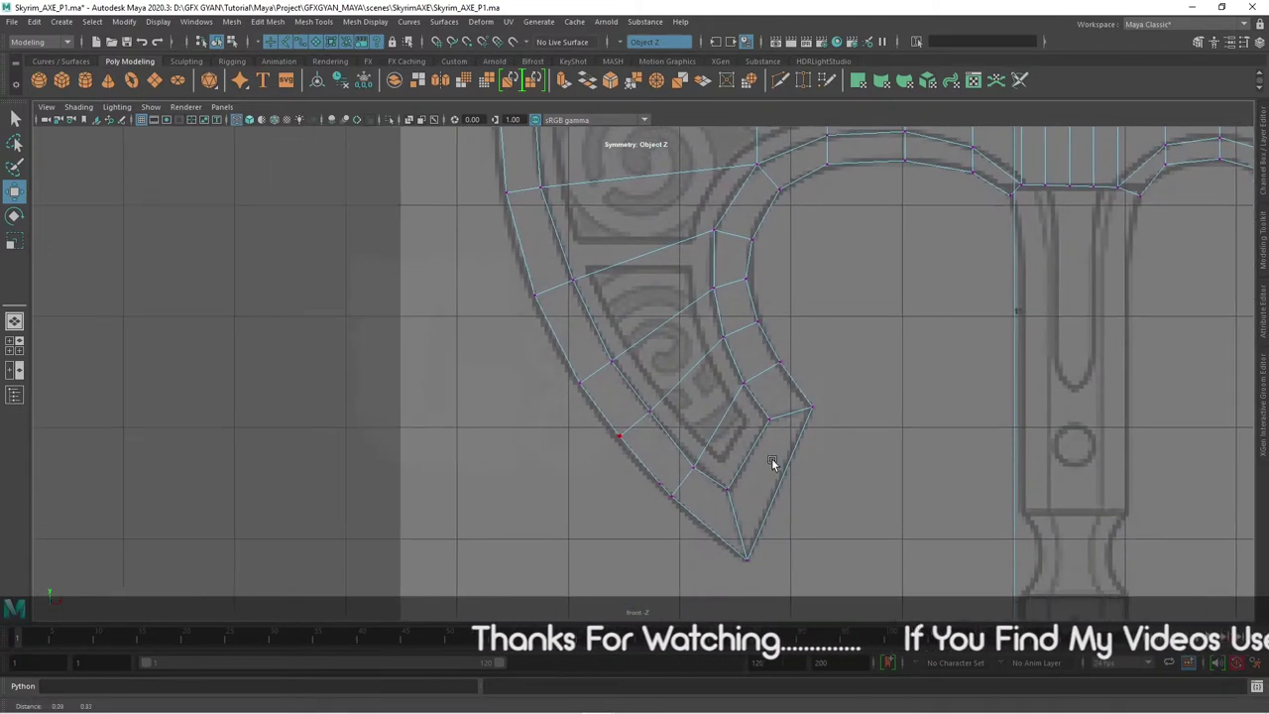
scroll(771, 458, "up", 1)
left_click_drag(671, 451, 642, 486, "alt")
scroll(642, 479, "down", 2)
left_click(768, 490)
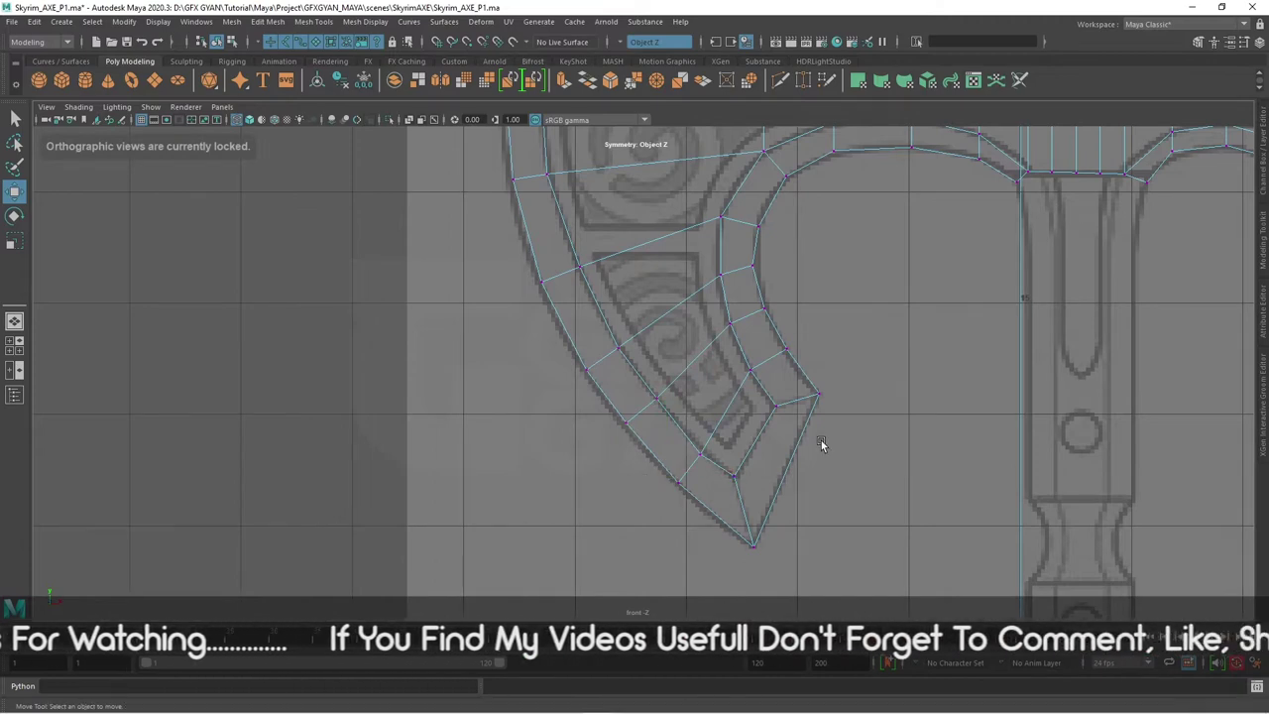
scroll(803, 426, "down", 2)
scroll(791, 401, "up", 1)
scroll(743, 418, "up", 2)
scroll(634, 367, "up", 2)
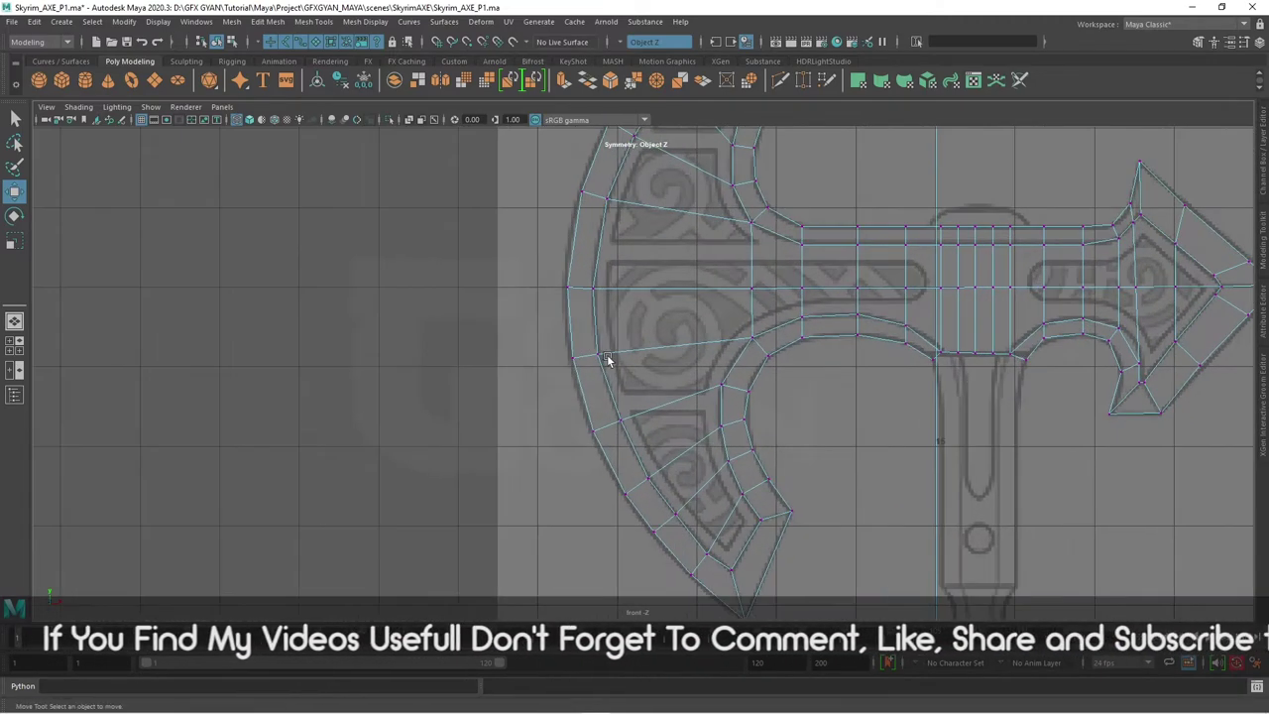
scroll(590, 347, "up", 2)
- Pull the left blade's outer-edge vertices one by one onto the reference outline
left_click_drag(595, 345, 555, 391)
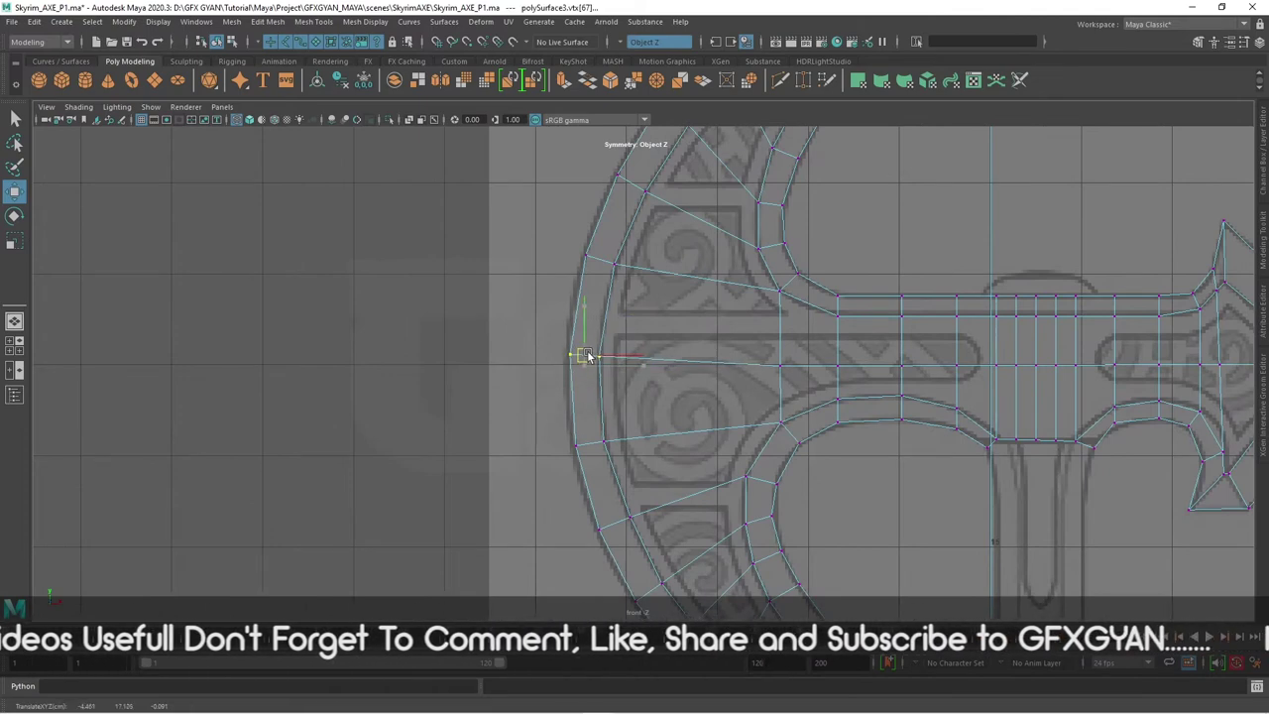
middle_click_drag(625, 445, 605, 255, "alt")
left_click(583, 261)
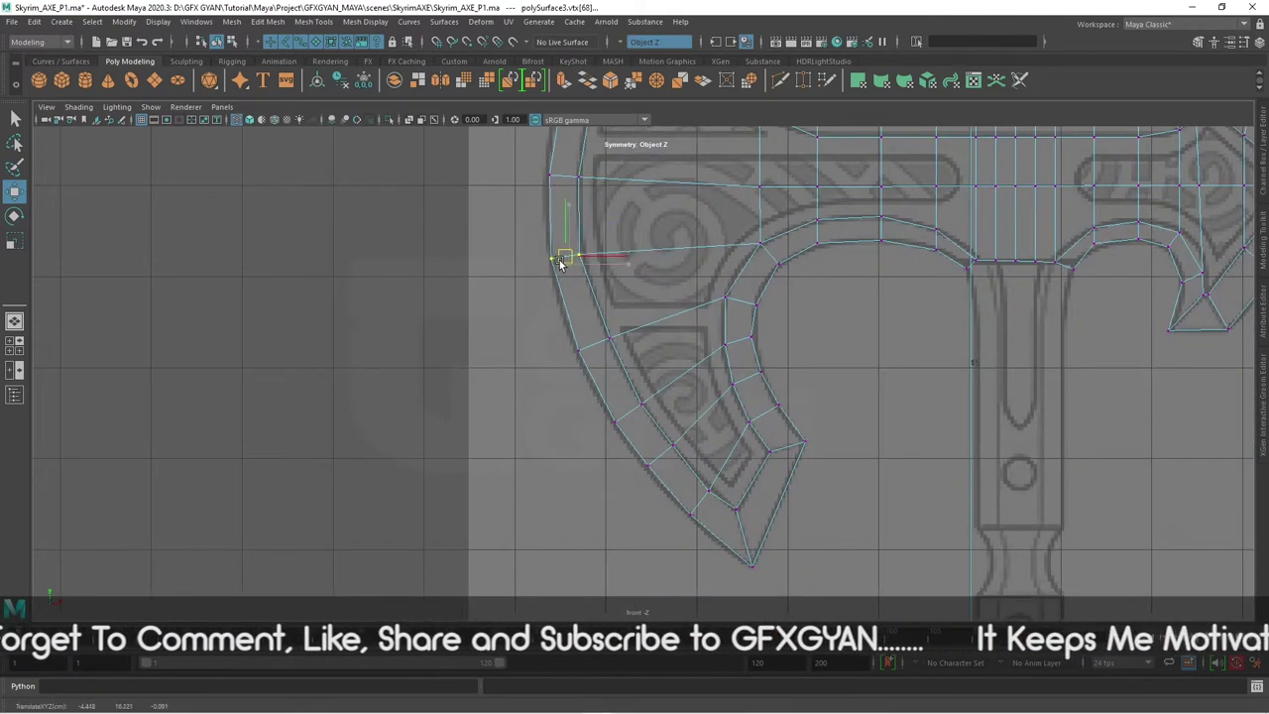
left_click_drag(583, 261, 567, 256)
middle_click_drag(581, 357, 560, 288, "alt")
left_click(559, 276)
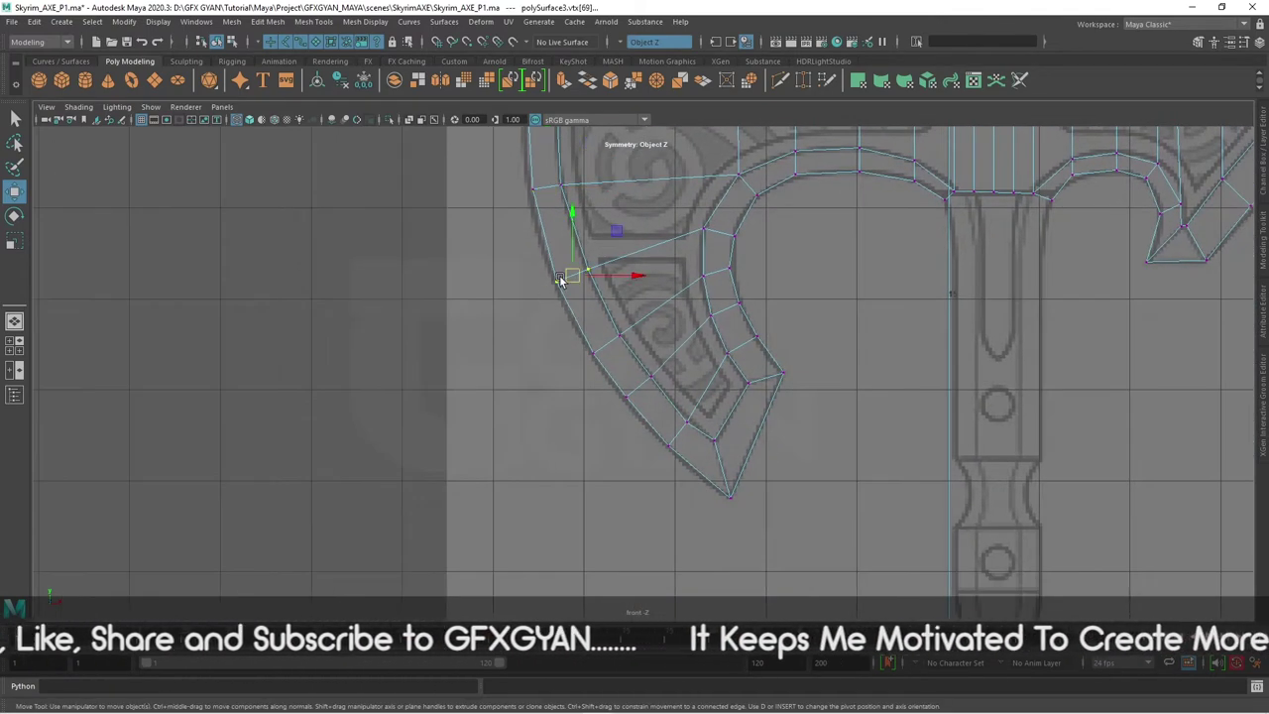
left_click_drag(560, 277, 561, 258)
left_click(592, 351)
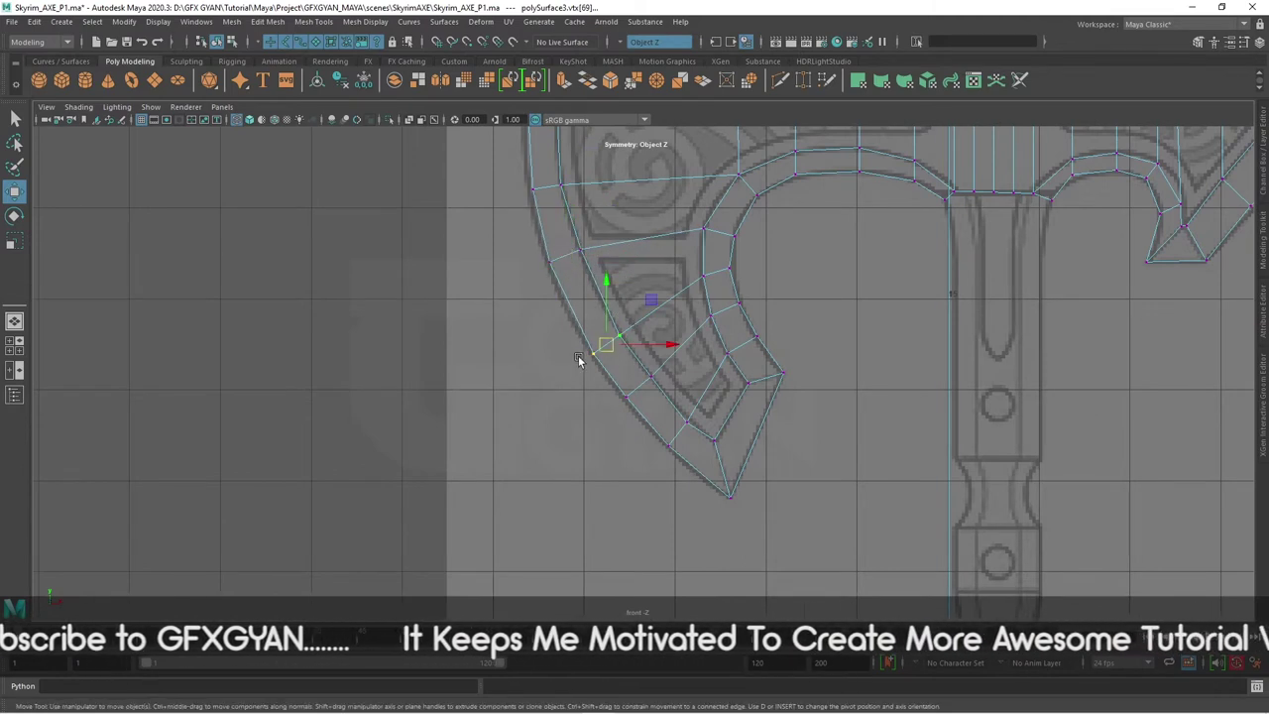
left_click_drag(592, 350, 591, 320)
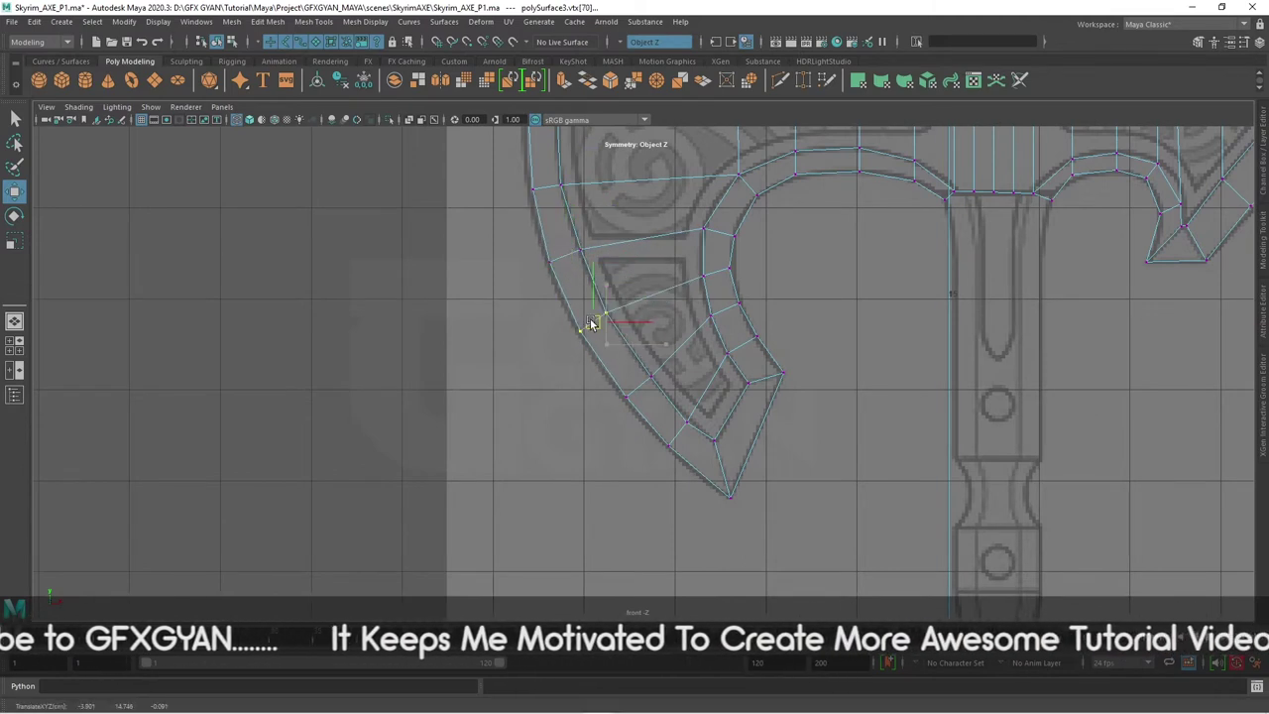
left_click(628, 396)
left_click_drag(628, 397, 626, 384)
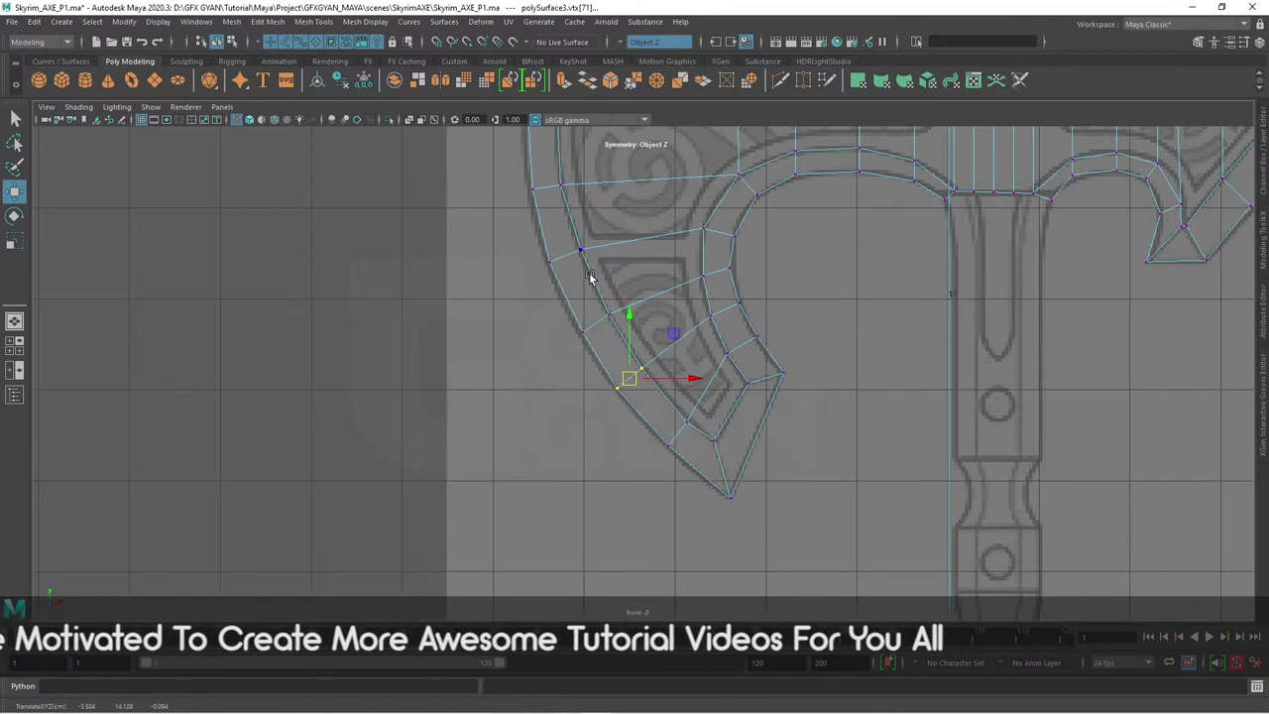
- Fit the left-edge and inner-arc vertices to the outline, undoing one misplaced move
middle_click_drag(718, 401, 678, 406, "alt")
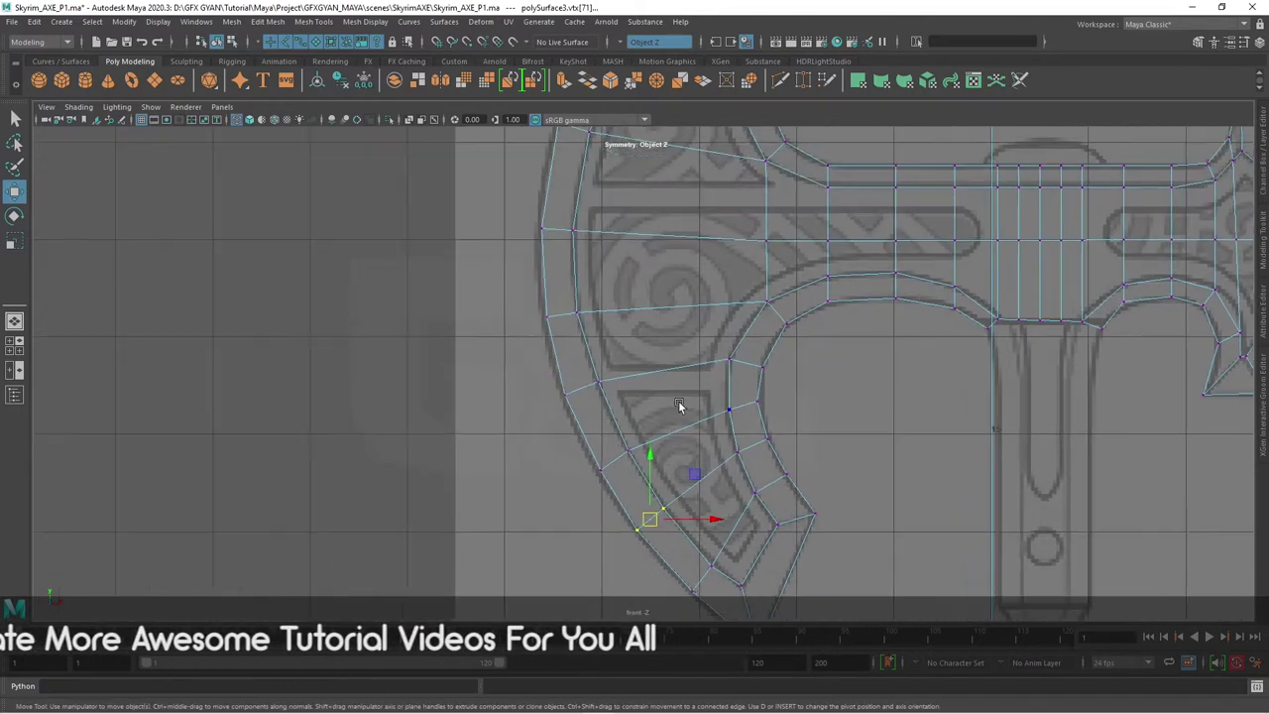
left_click(583, 390)
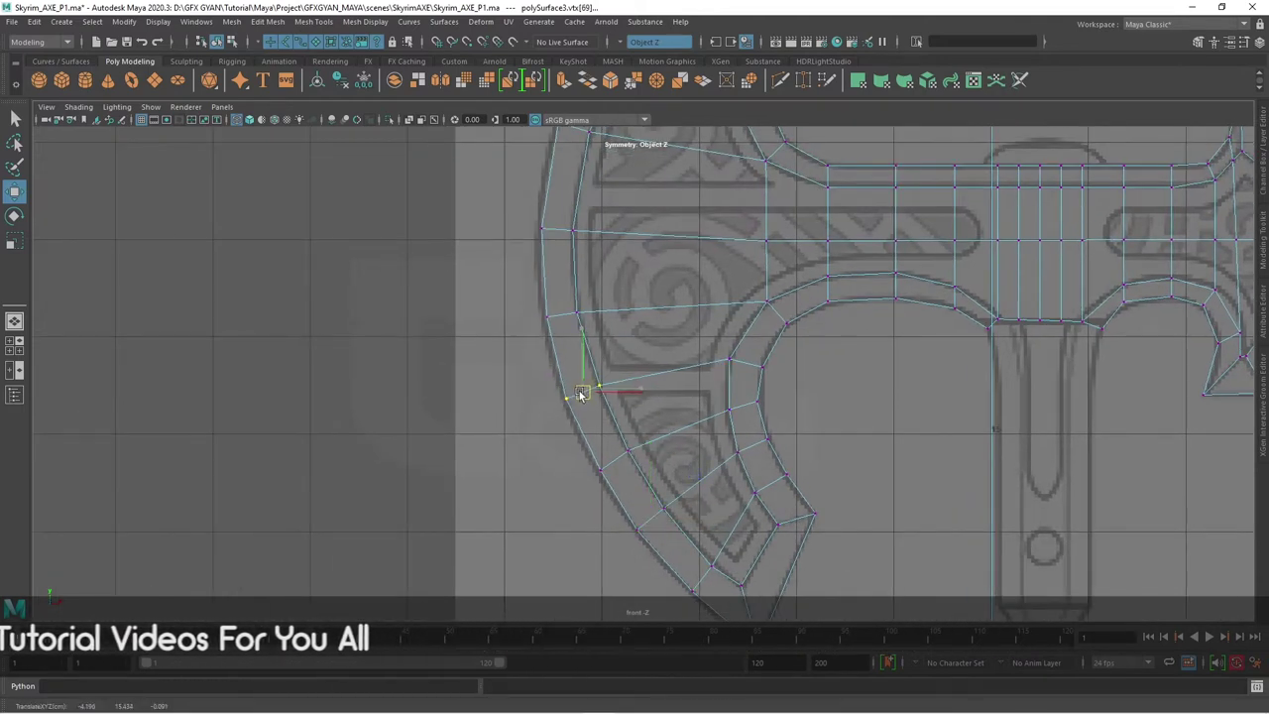
mouse_move(815, 352)
left_mouse_down()
mouse_move(718, 389)
mouse_move(736, 382)
mouse_move(727, 459)
mouse_move(749, 454)
mouse_move(748, 406)
left_mouse_up()
mouse_move(788, 310)
left_mouse_down()
mouse_move(758, 297)
mouse_move(761, 337)
left_mouse_up()
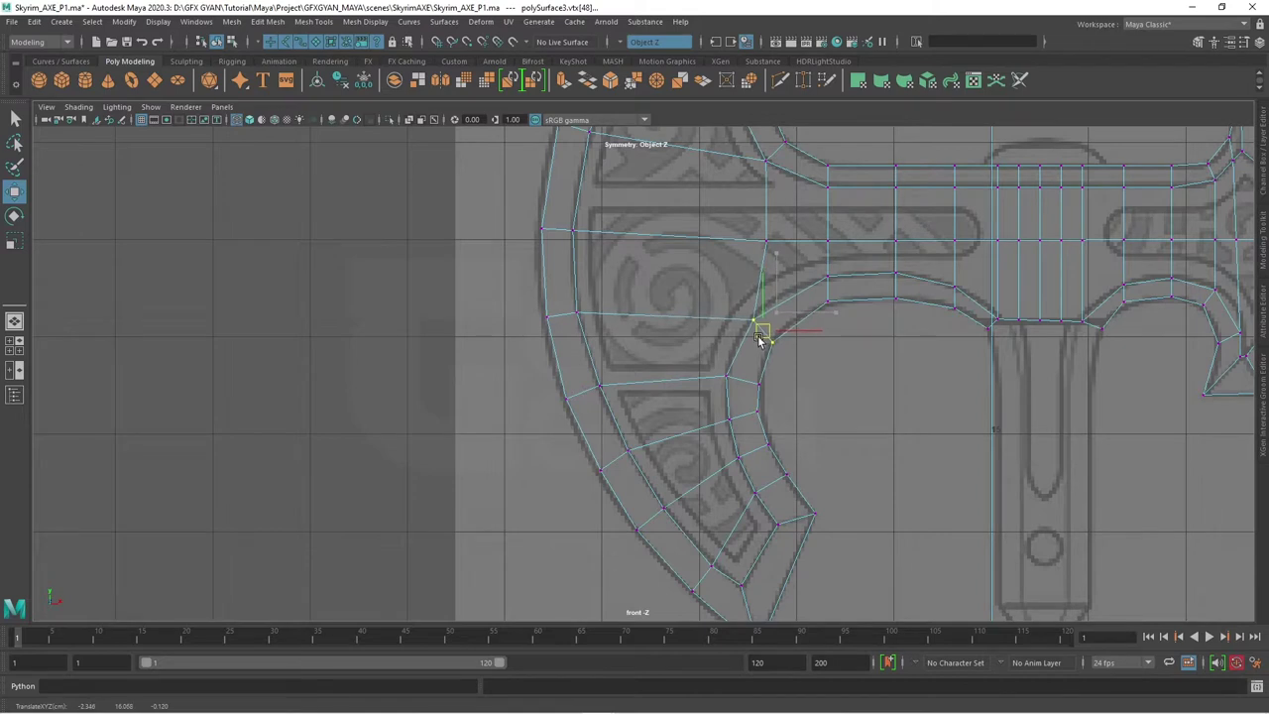
mouse_move(849, 269)
left_mouse_down()
mouse_move(807, 312)
mouse_move(814, 300)
left_mouse_up()
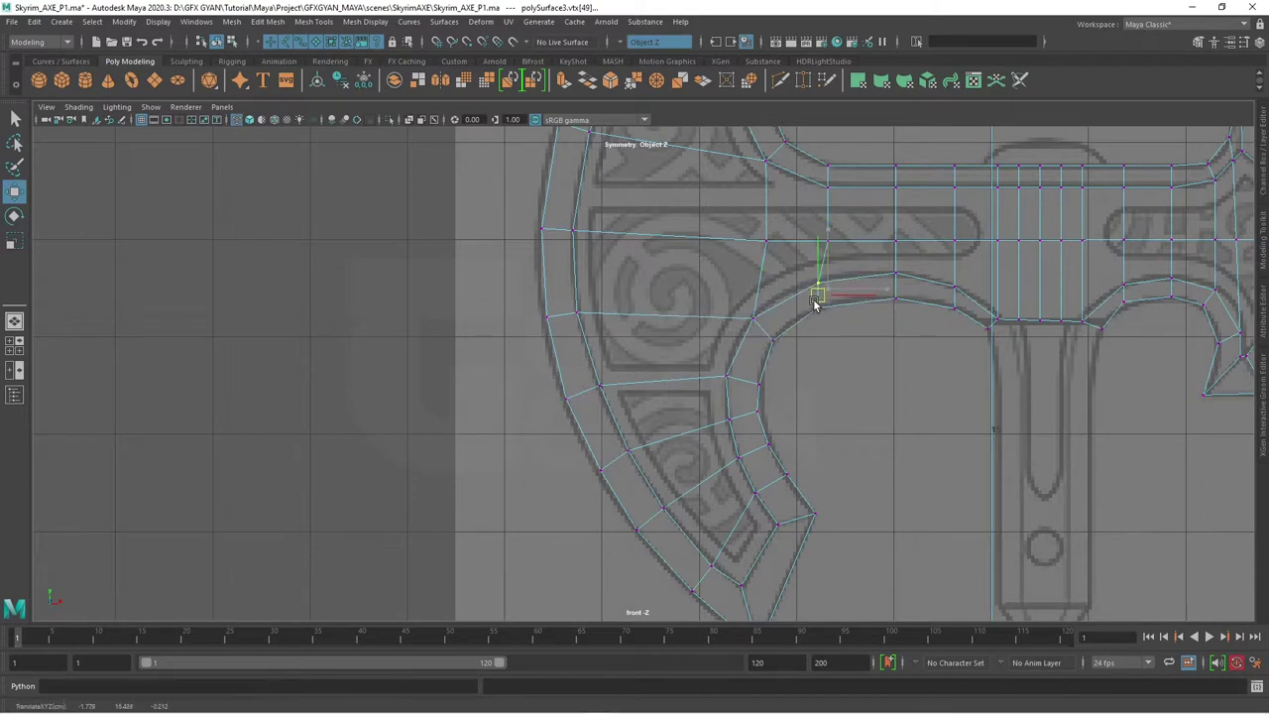
key("ctrl+z")
- Nudge the vertical vertex column right, then Multi-Cut a new vertical edge near the joint
left_click_drag(868, 161, 812, 320)
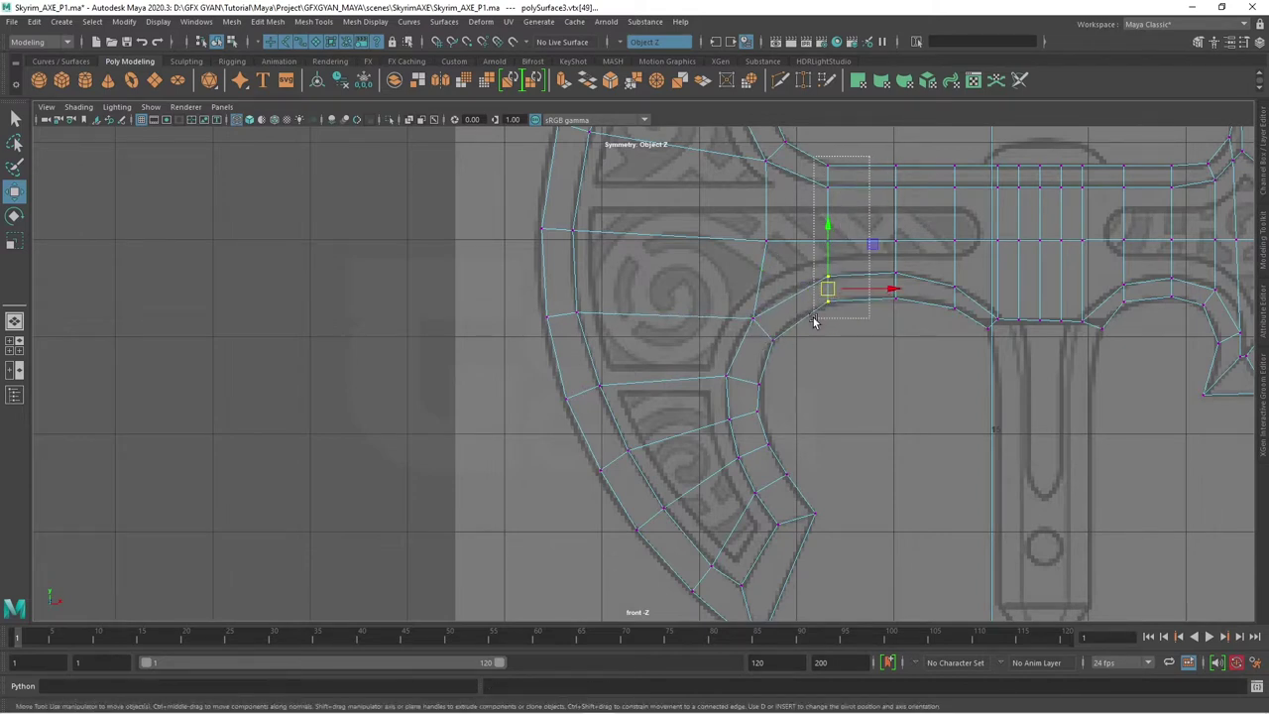
left_click_drag(891, 236, 907, 239)
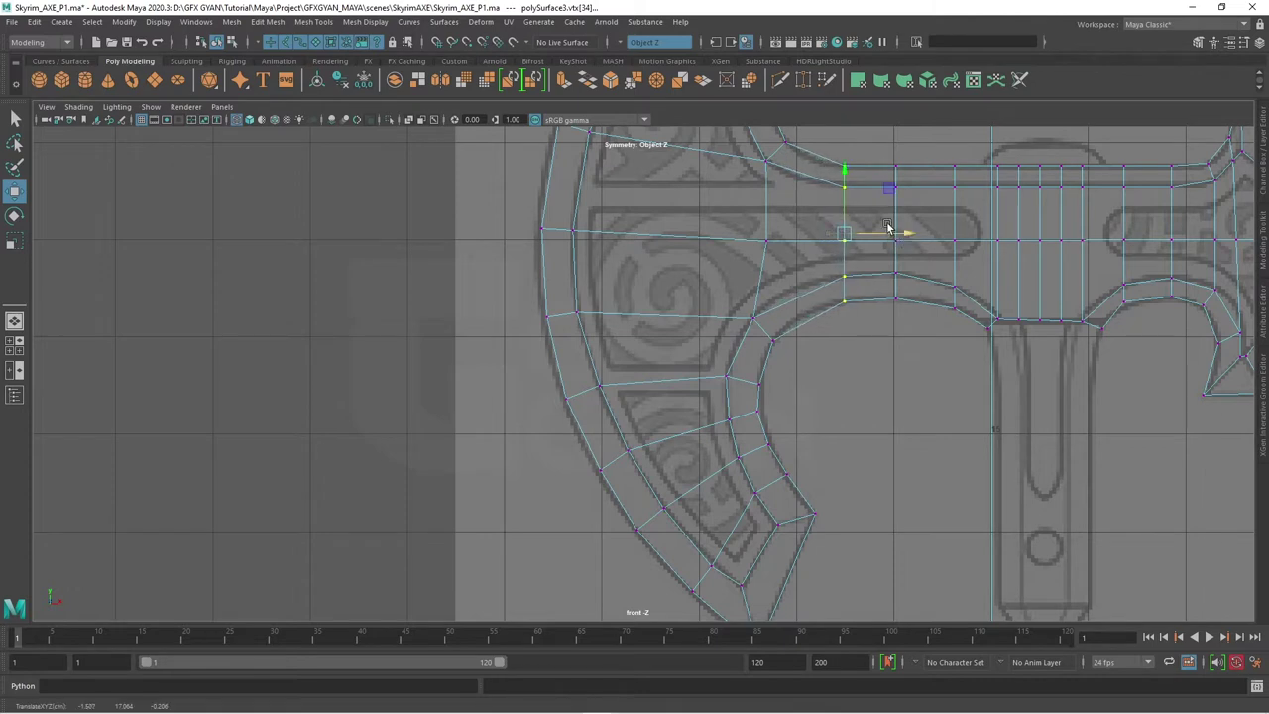
left_click(780, 80)
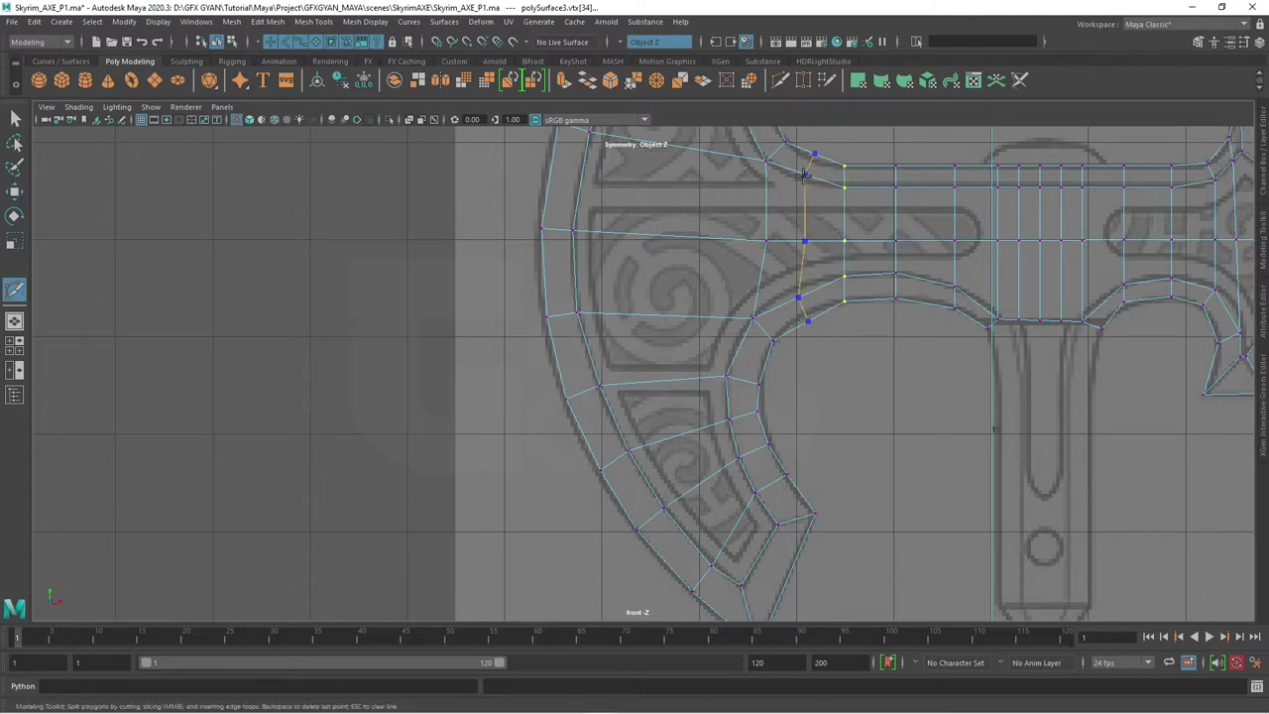
- Refine the new edge's top and inner-arc vertices plus the blade's leftmost and top vertices
key("w")
left_click(810, 169)
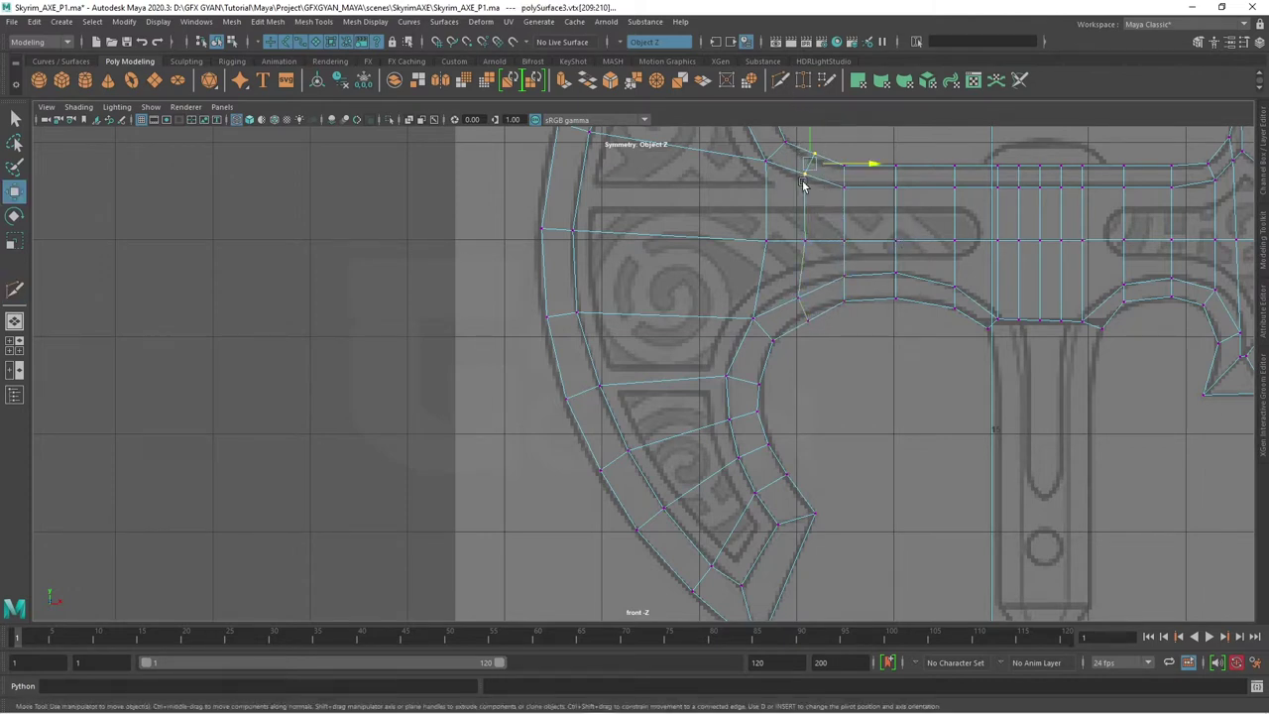
left_click(798, 296)
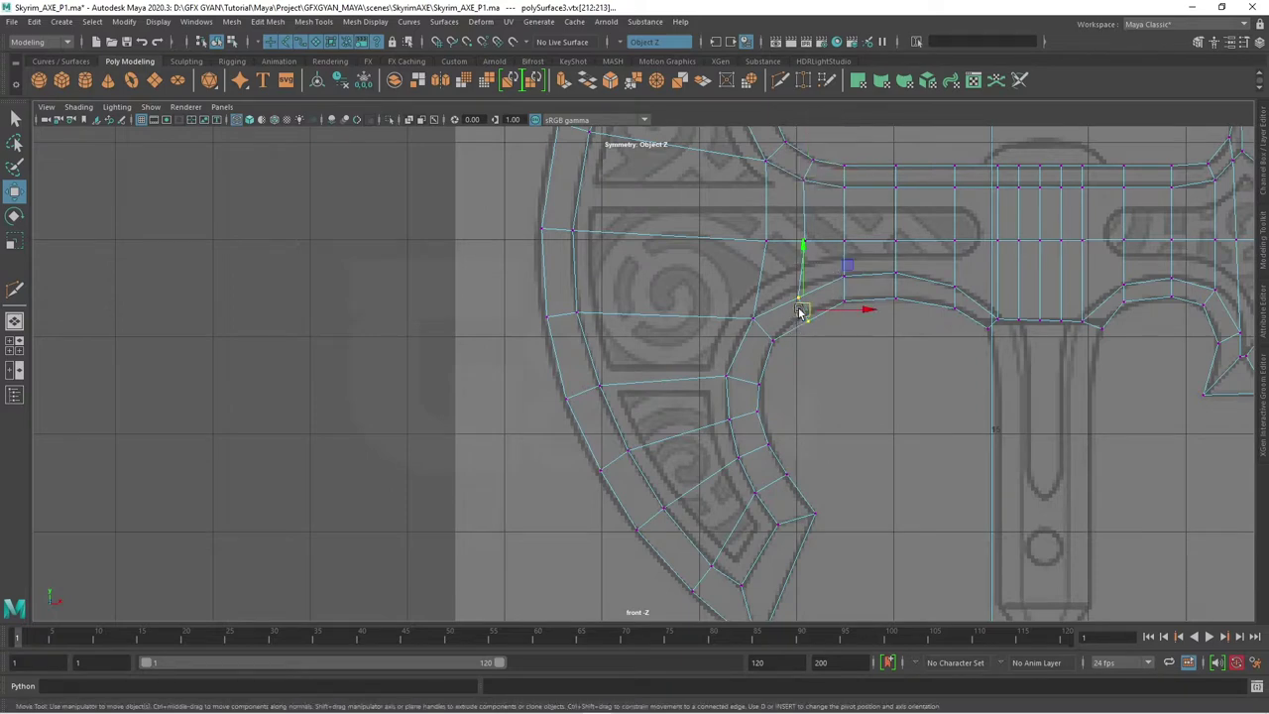
scroll(799, 431, "down", 3)
scroll(799, 393, "down", 2)
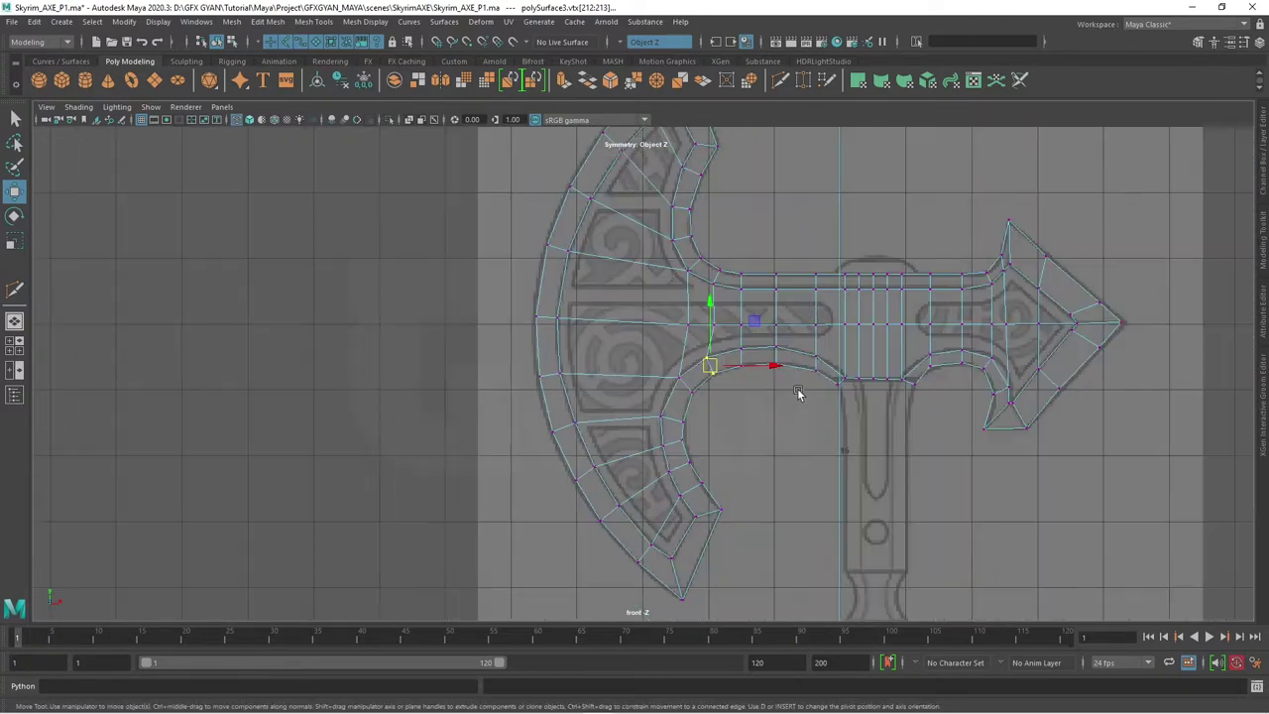
scroll(810, 369, "down", 1)
scroll(723, 349, "up", 2)
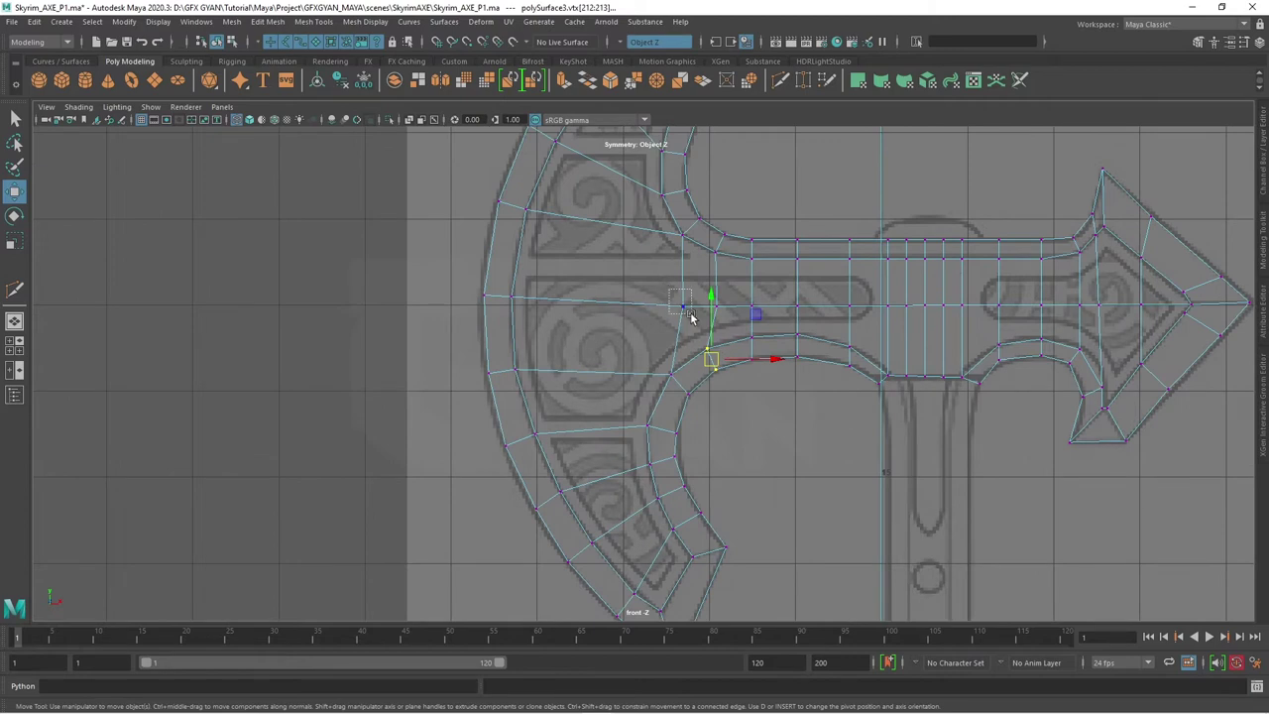
left_click_drag(671, 291, 691, 316)
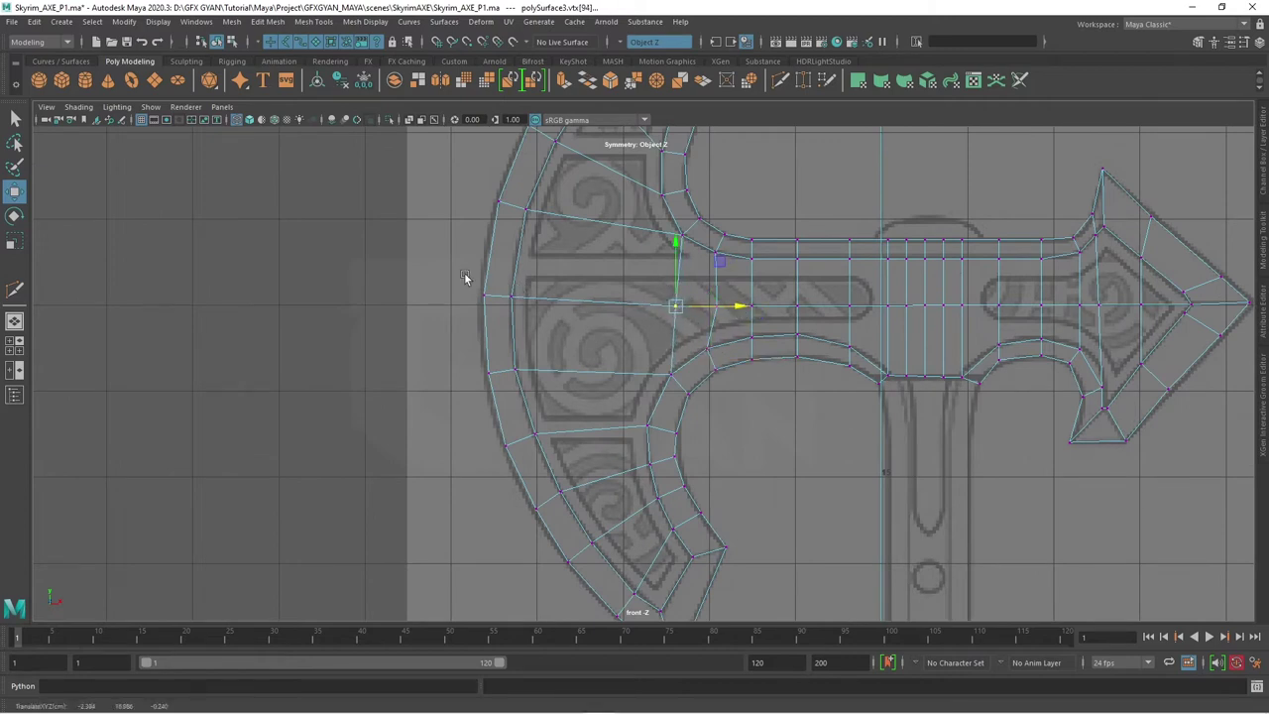
left_click_drag(465, 278, 526, 319)
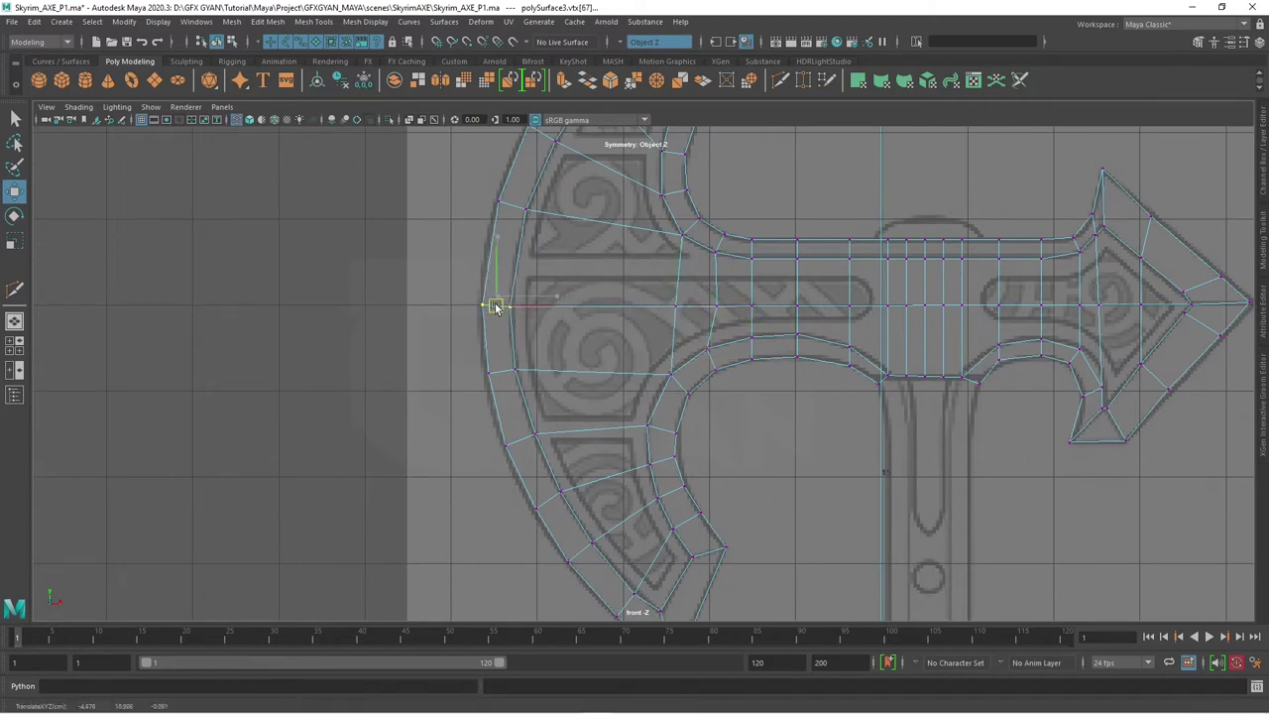
left_click_drag(540, 176, 491, 241)
- Select the spike's inner and lower-edge vertices to fit them to the outline
middle_click_drag(777, 580, 717, 451, "alt")
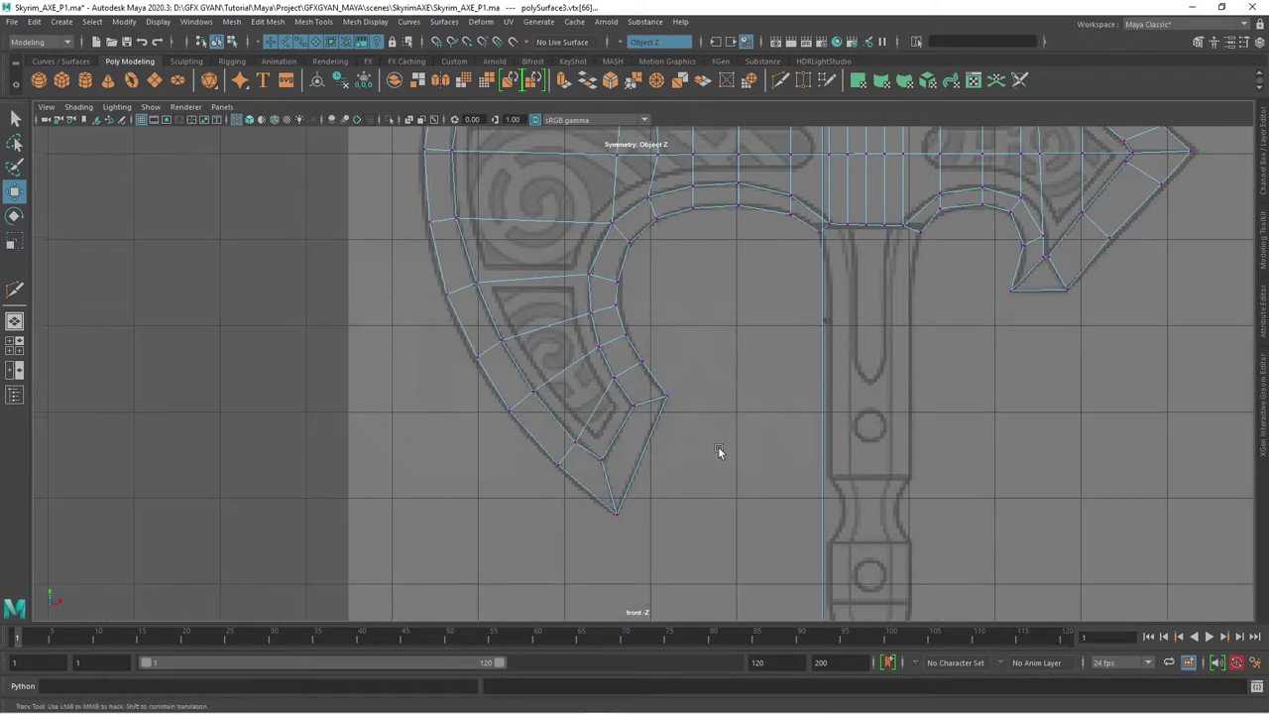
scroll(694, 485, "down", 2)
scroll(741, 512, "down", 2)
scroll(976, 407, "up", 3)
middle_click_drag(961, 416, 809, 468, "alt")
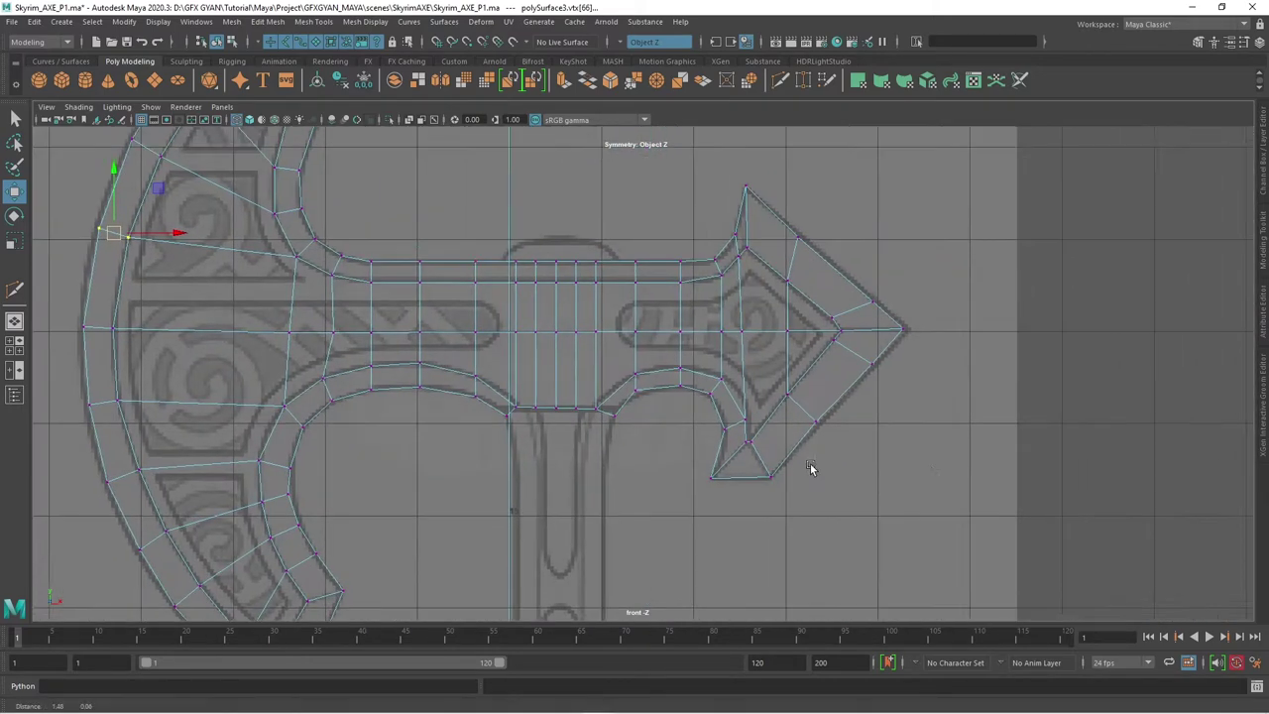
scroll(798, 481, "up", 2)
scroll(779, 334, "up", 1)
left_click(763, 314)
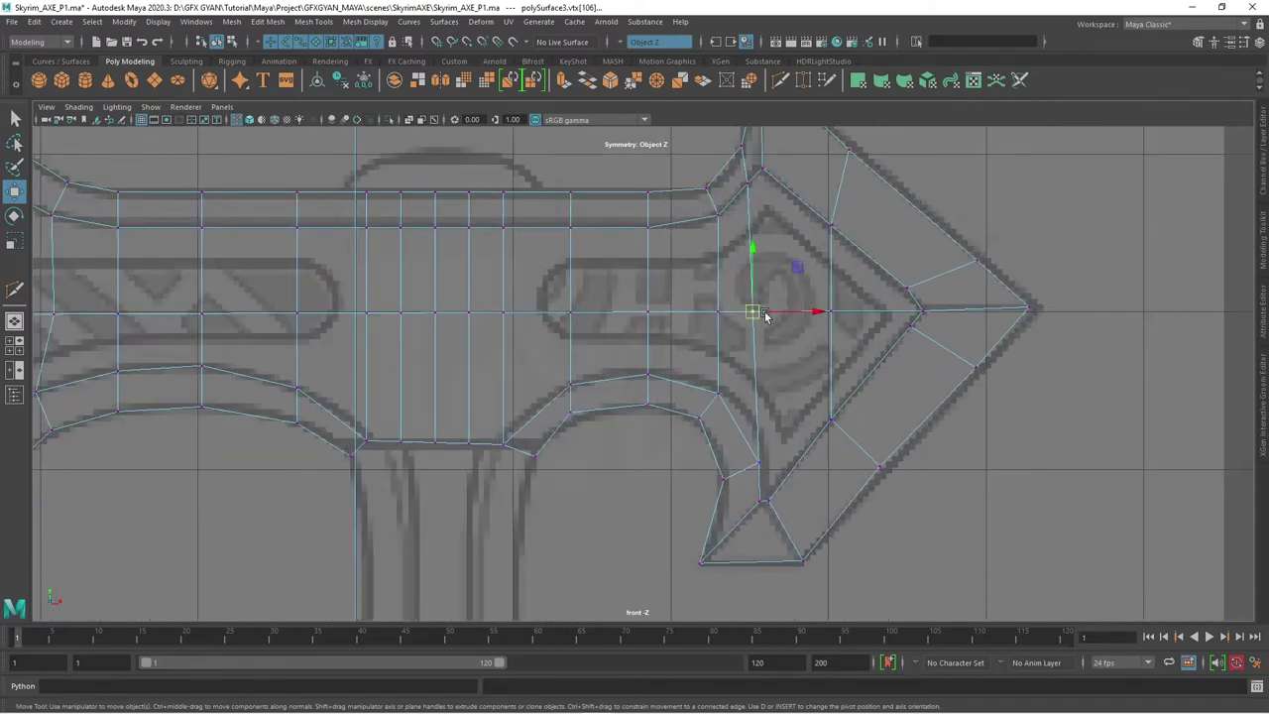
left_click(838, 312)
left_click(831, 417)
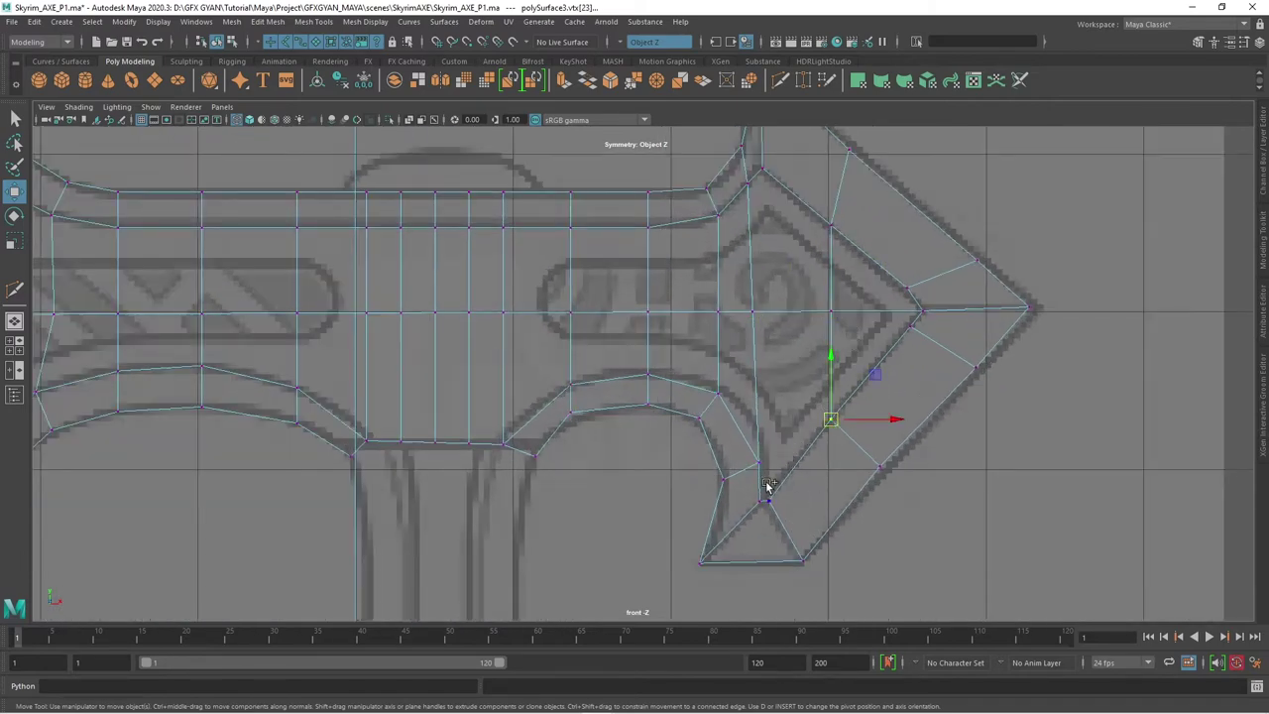
left_click_drag(748, 451, 779, 510, "shift")
left_click(769, 339, "shift")
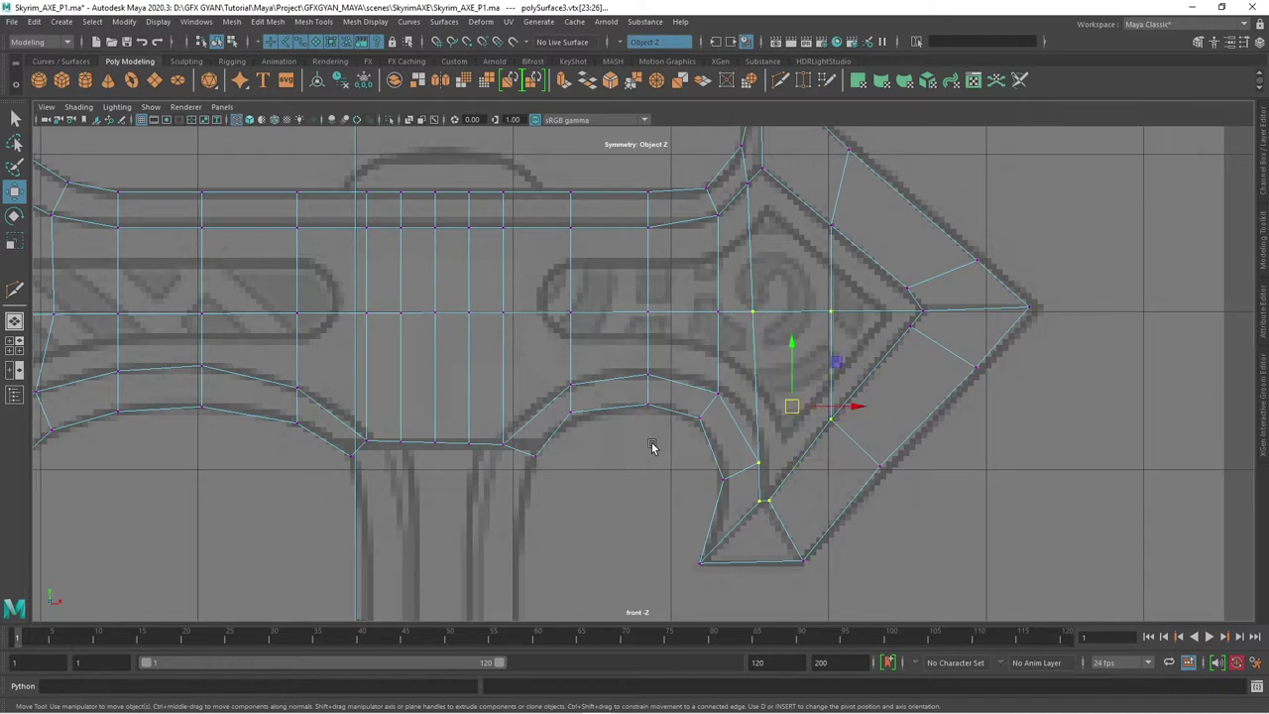
- Move the spike's lower inner corner vertex up, adjust the upper spike vertices, then deselect
left_click(724, 477)
left_click_drag(741, 474, 738, 441)
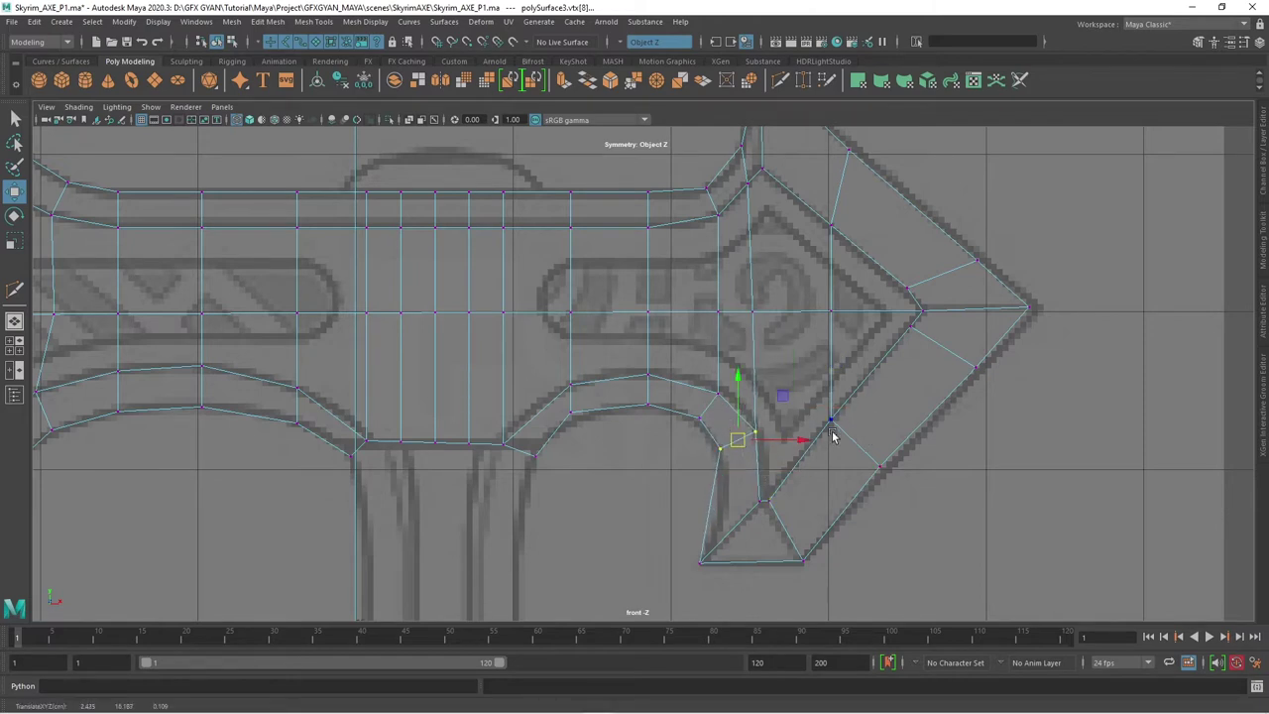
left_click(742, 187)
left_click(831, 225, "shift")
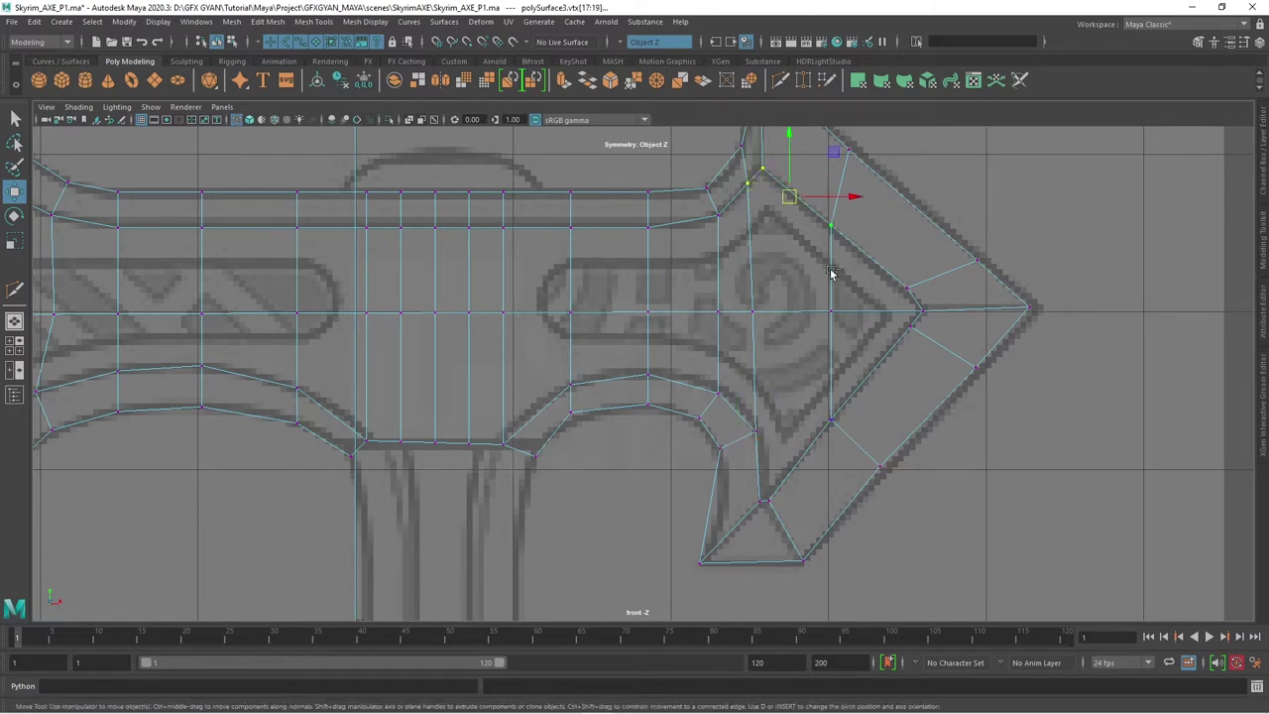
left_click(830, 310, "shift")
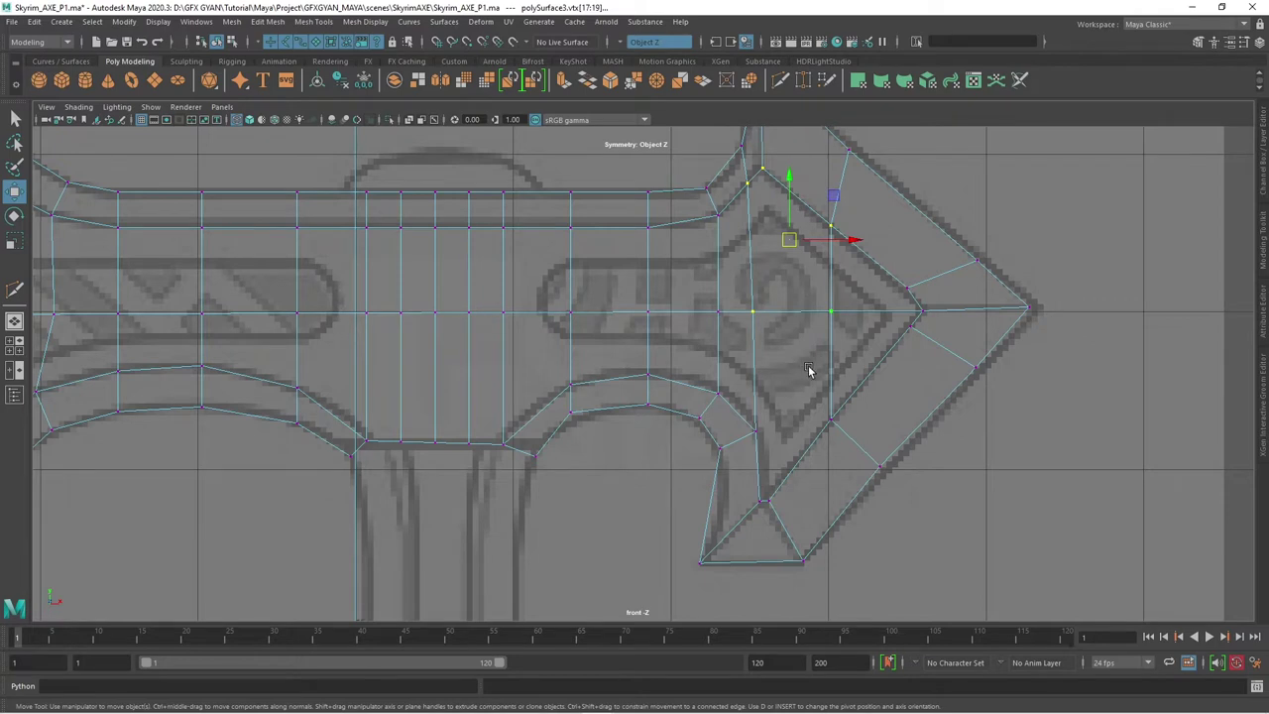
left_click(993, 525)
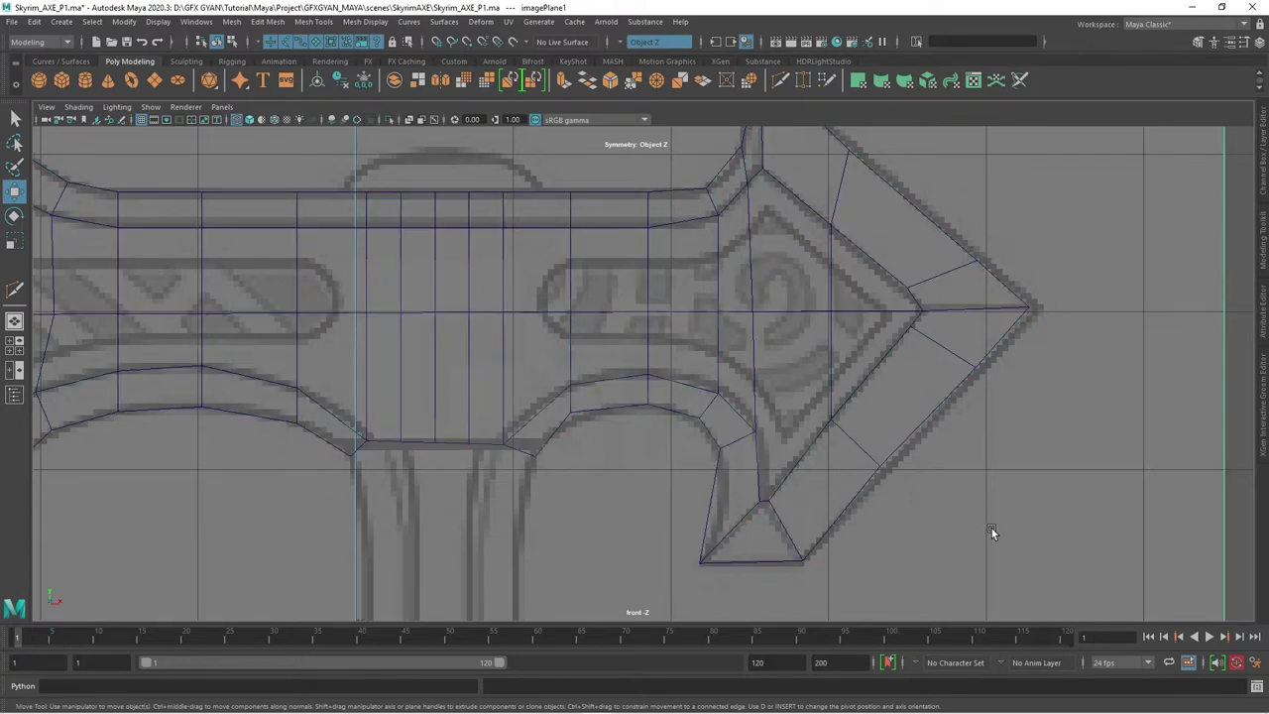
- Select the polySurface3 axe head mesh instead of imagePlane1
left_click(808, 443)
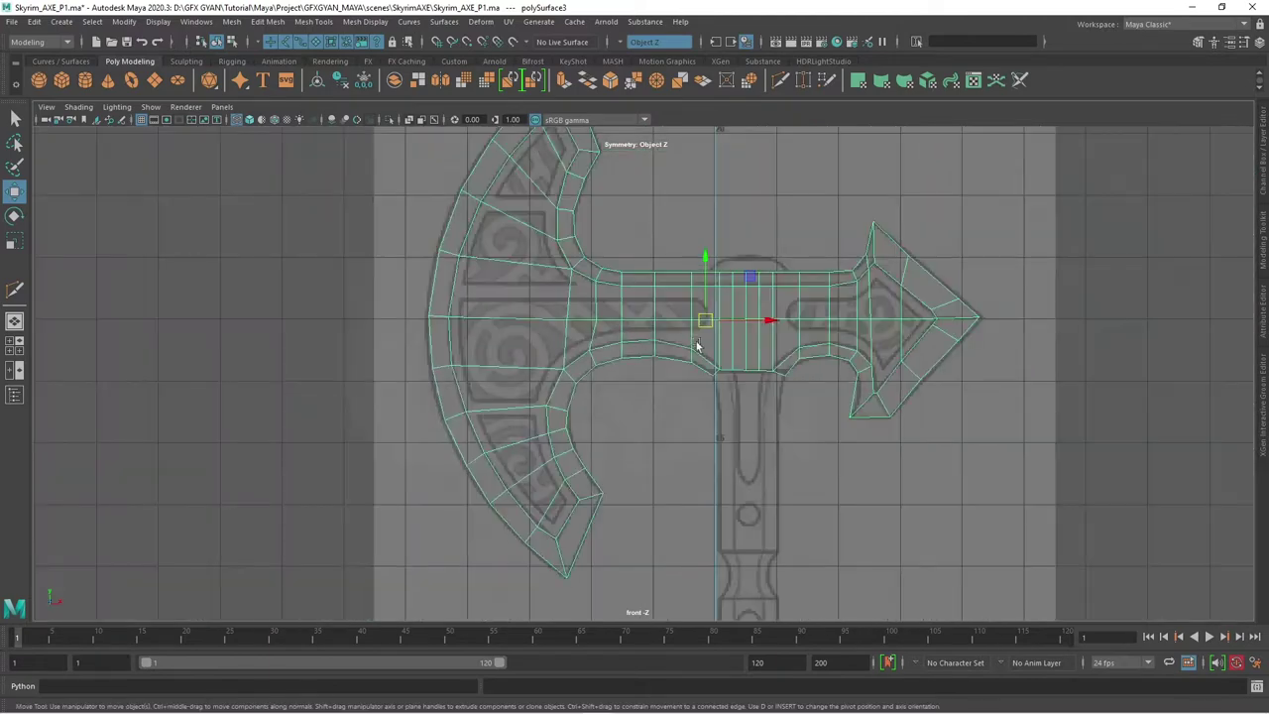
- Zoom and pan the front view in onto the axe's upper blade
scroll(793, 416, "up", 2)
scroll(793, 419, "up", 2)
scroll(892, 407, "up", 2)
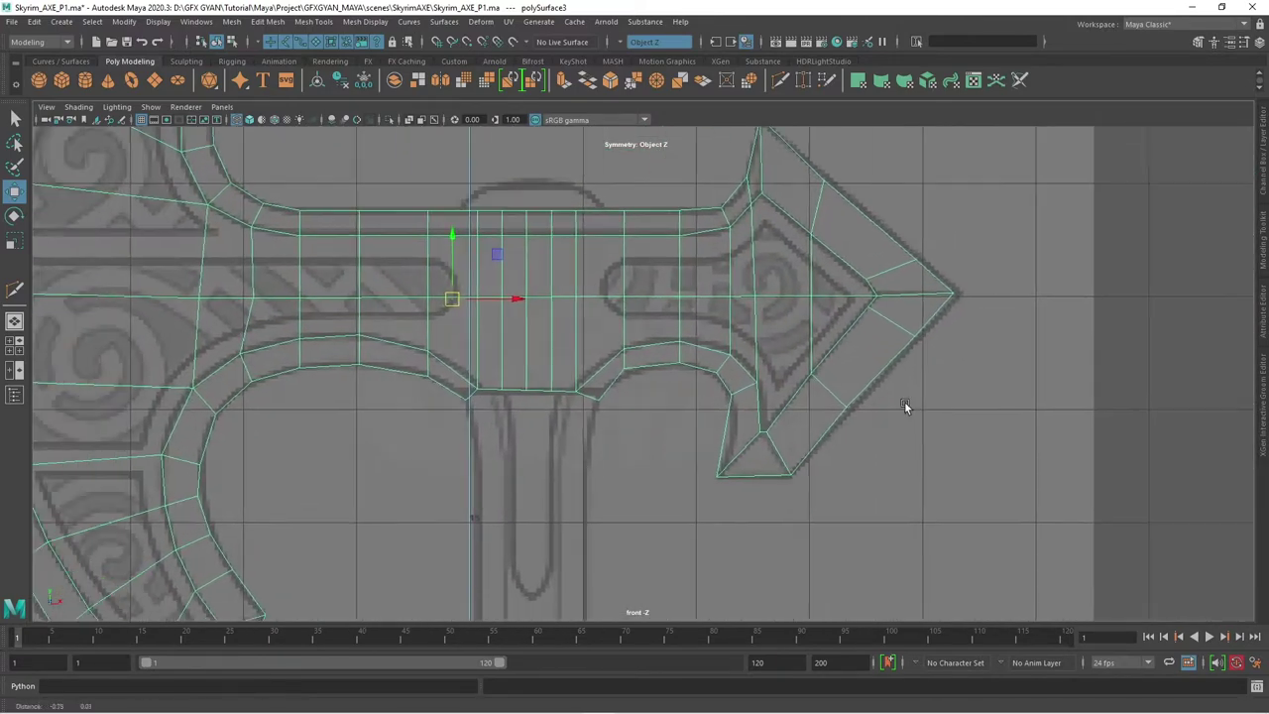
scroll(932, 357, "up", 2)
scroll(623, 232, "down", 2)
scroll(645, 301, "up", 1)
scroll(575, 278, "up", 1)
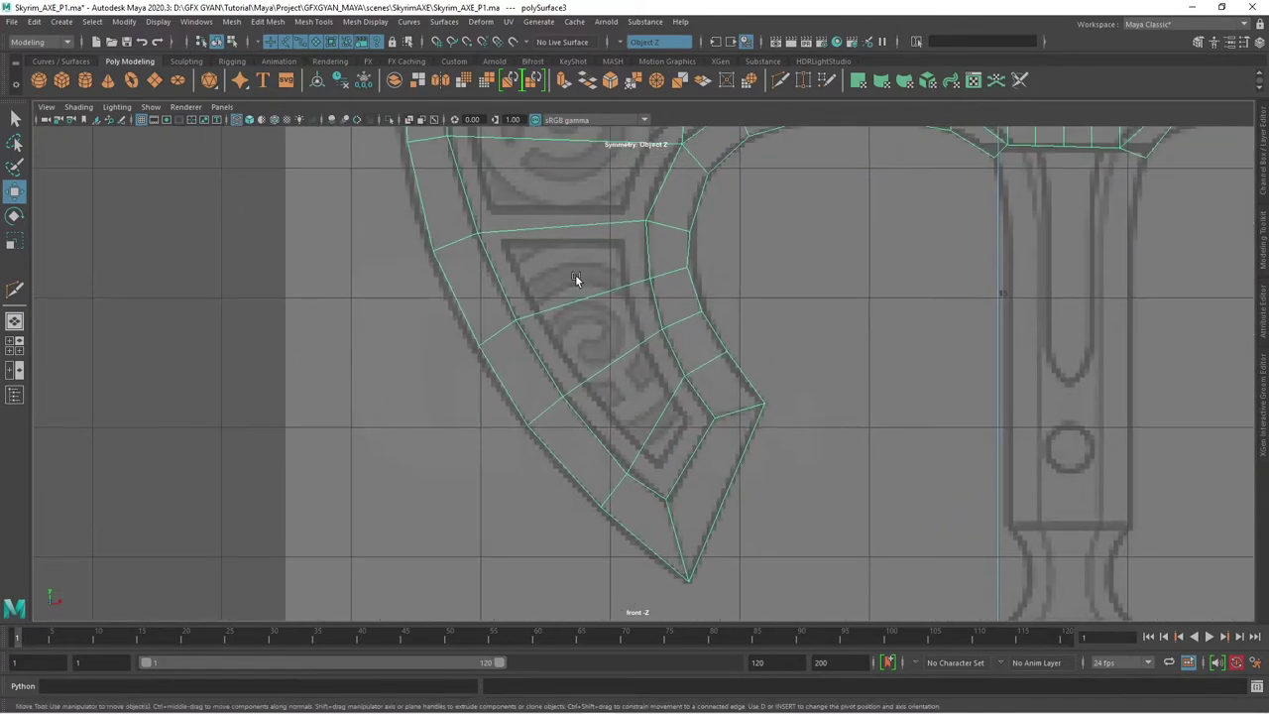
middle_click_drag(616, 439, 638, 561, "alt")
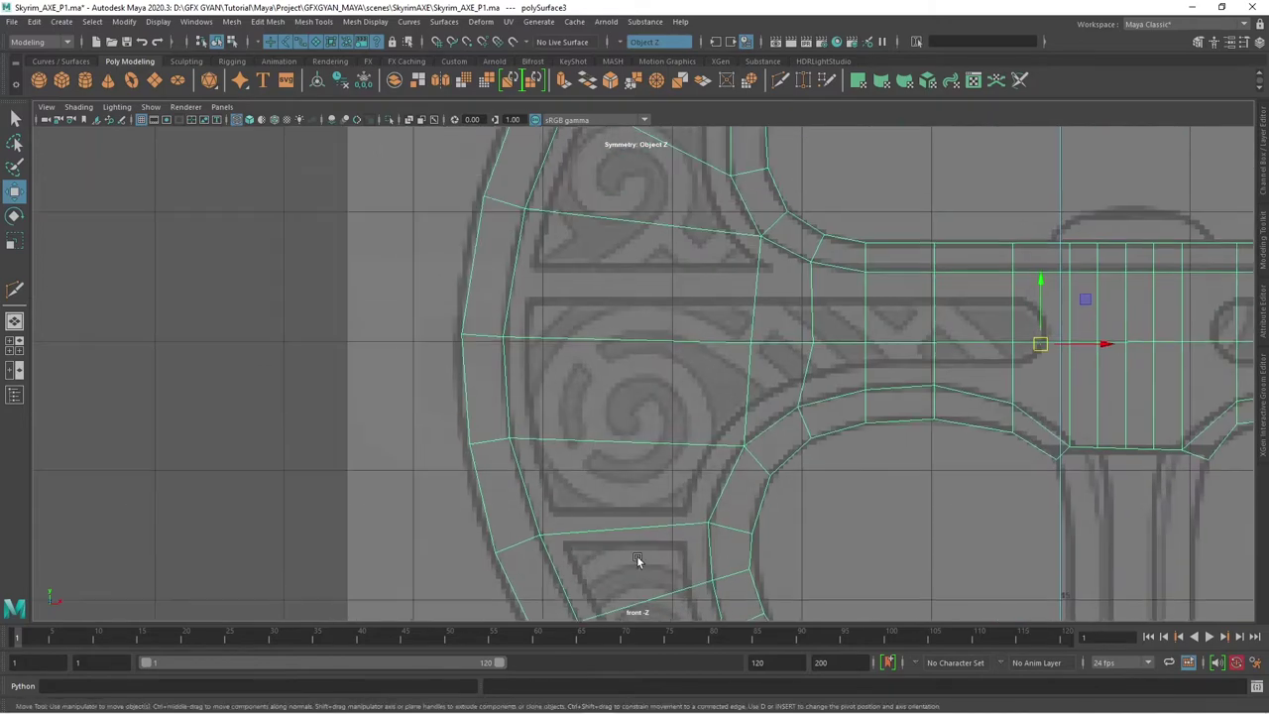
mouse_move(776, 291)
middle_mouse_down("alt")
mouse_move(741, 297)
mouse_move(692, 382)
middle_mouse_up("alt")
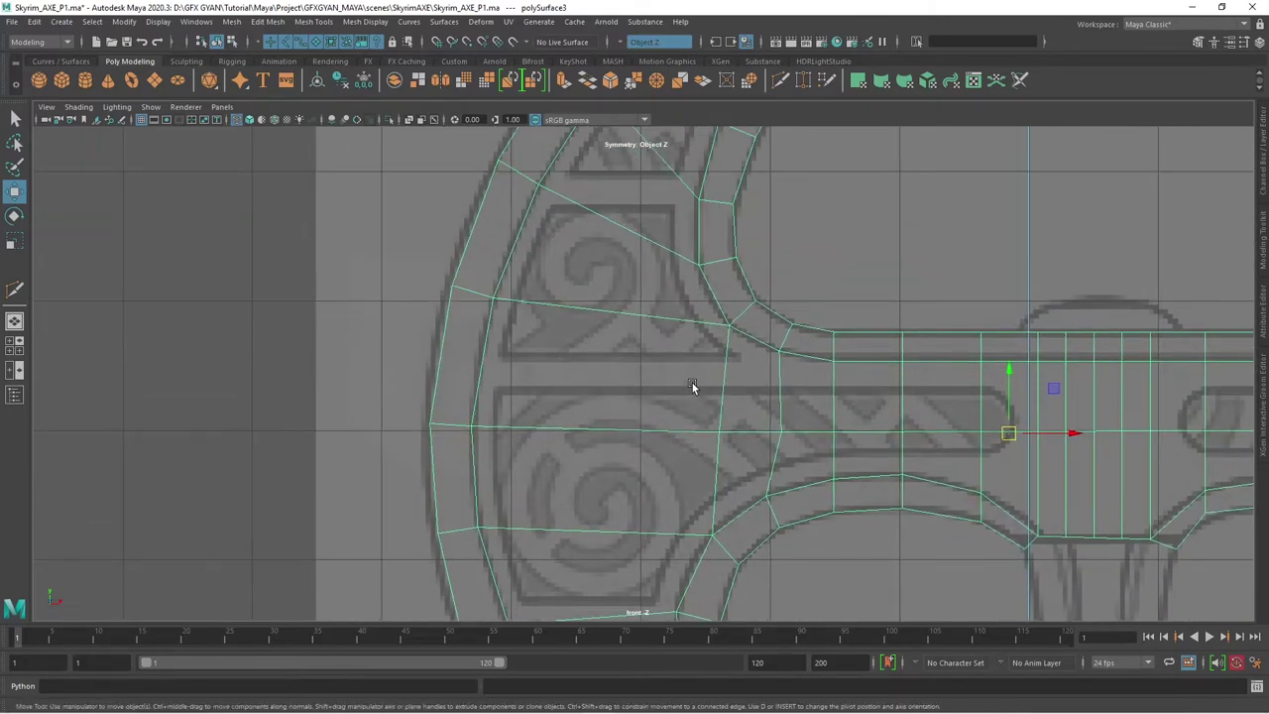
mouse_move(691, 383)
middle_mouse_down("alt")
mouse_move(634, 487)
mouse_move(630, 471)
mouse_move(611, 500)
middle_mouse_up("alt")
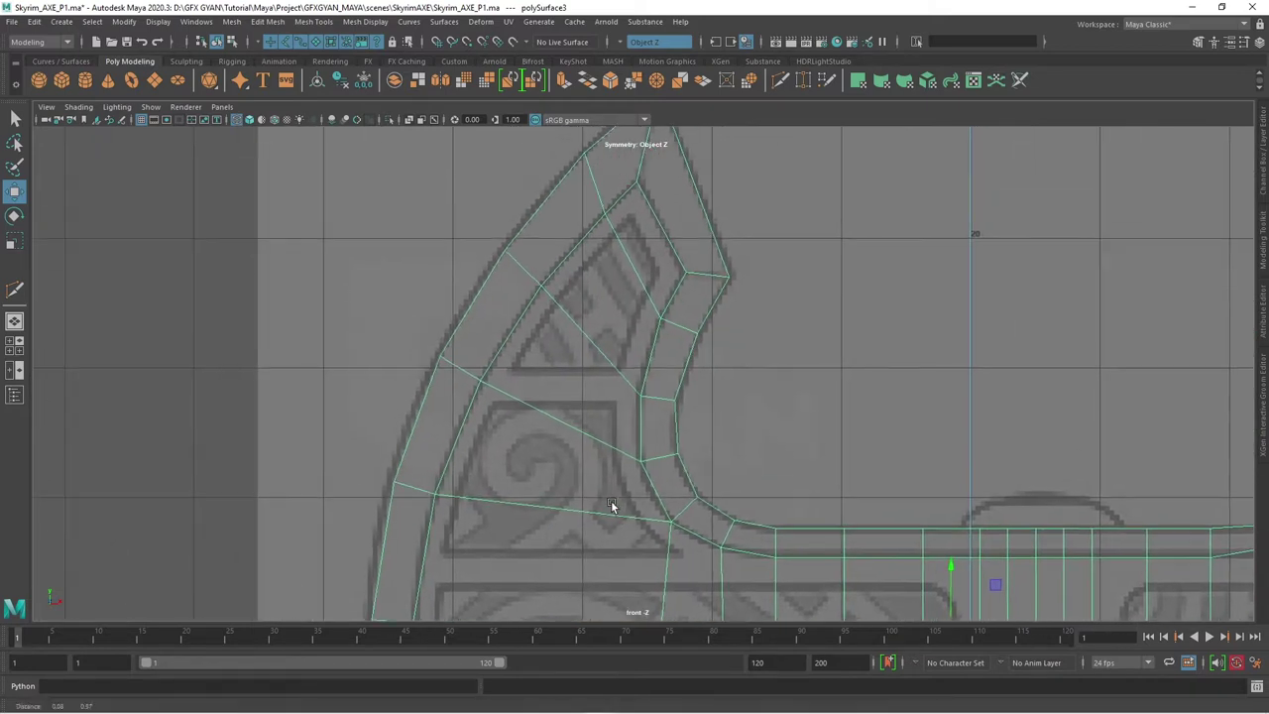
scroll(616, 474, "up", 1)
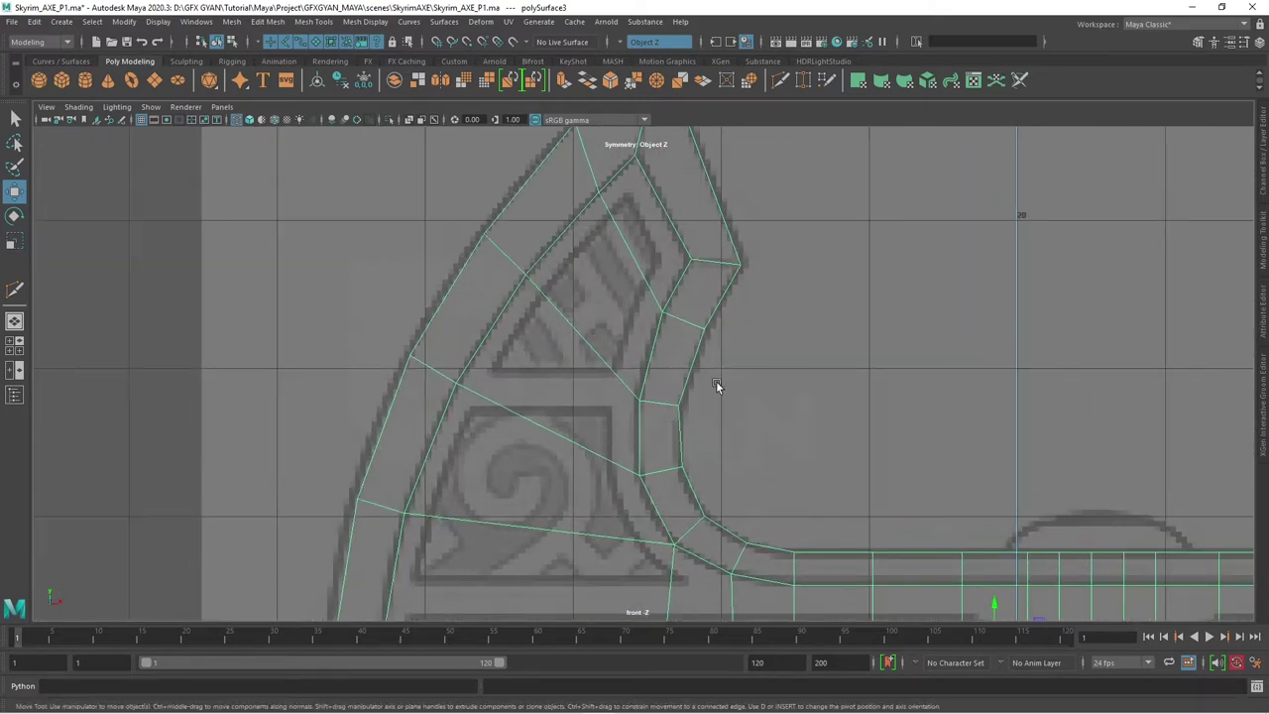
- Switch to vertex mode and move the inner-edge vertices near the blade corner onto the curve
right_click_drag(678, 401, 639, 315)
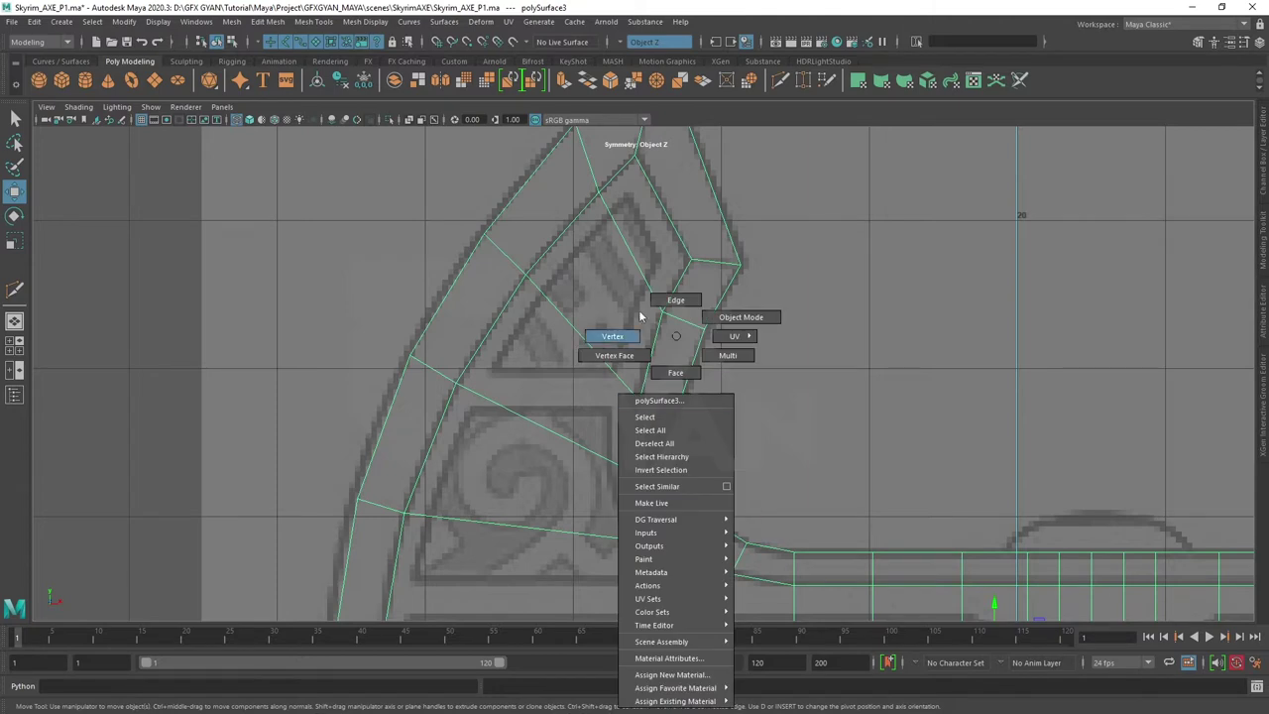
left_click(660, 400)
left_click_drag(660, 400, 665, 377)
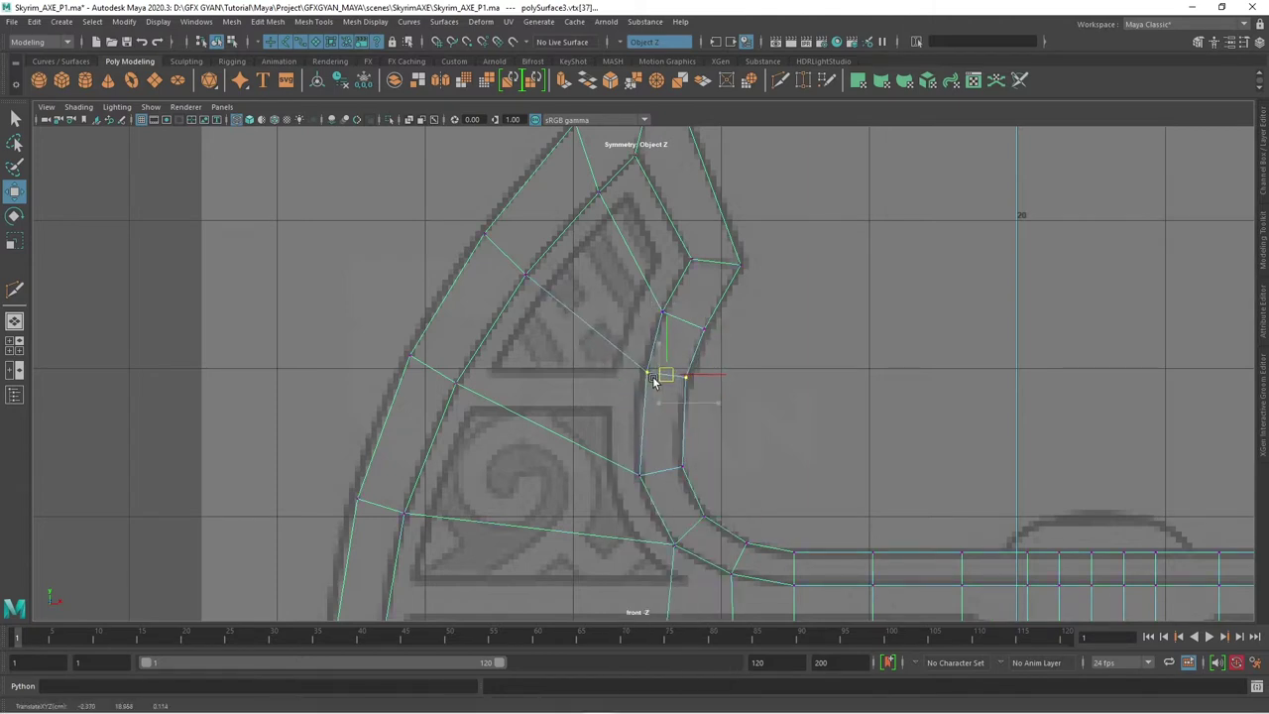
left_click(682, 466)
left_click_drag(662, 470, 654, 410)
left_click(670, 541)
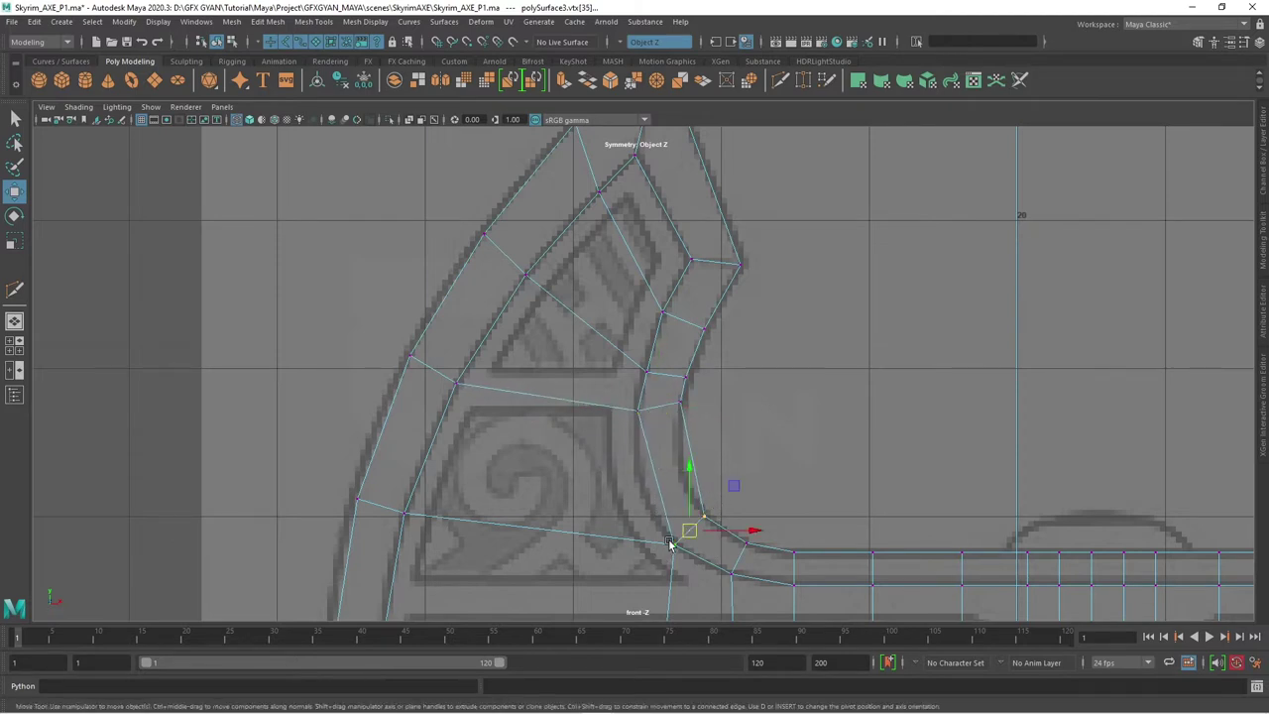
left_click_drag(670, 543, 666, 492)
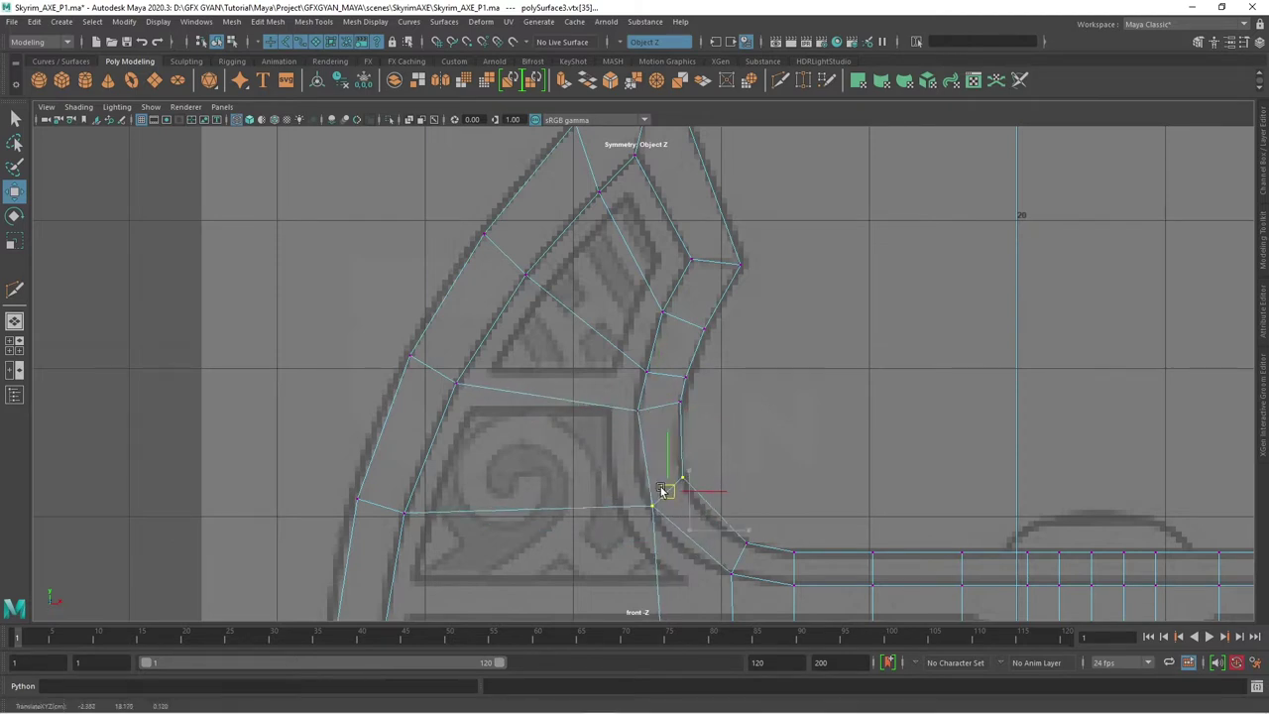
left_click(680, 401)
left_click_drag(658, 409, 677, 424)
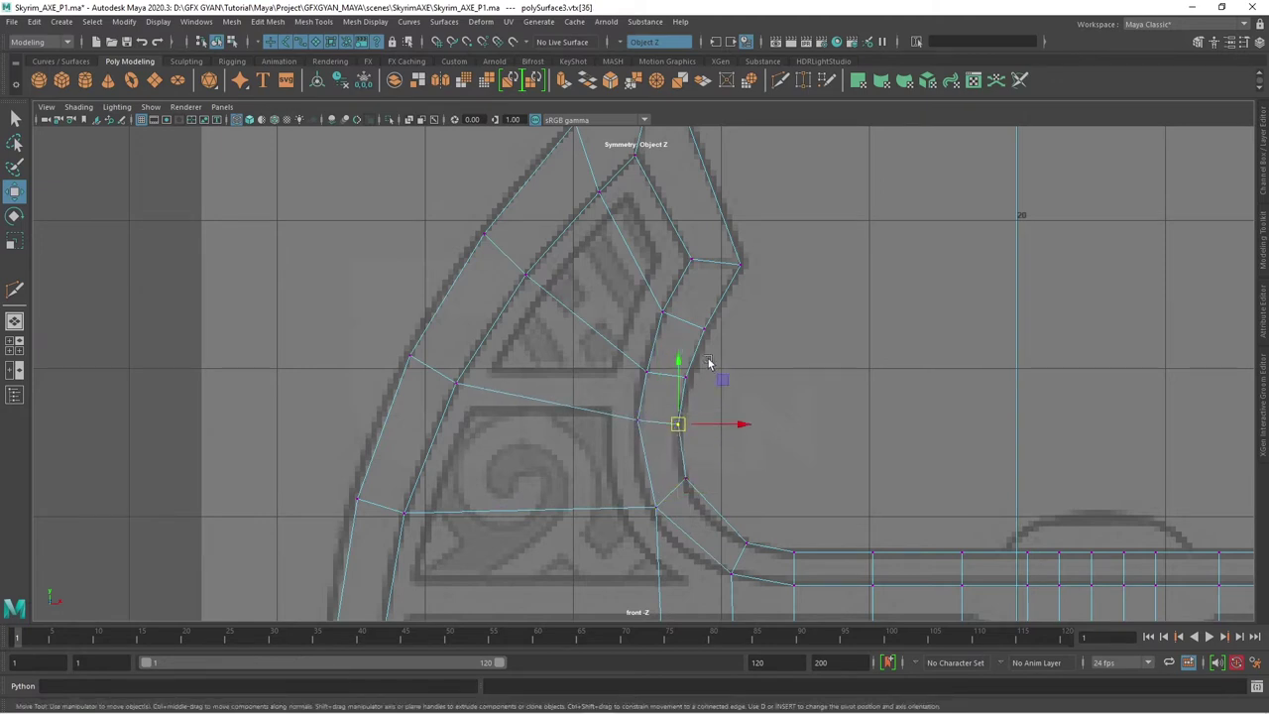
- Fit the upper inner-edge and inner-corner vertices to the reference, then reframe the upper blade panel
left_click(684, 376)
left_click_drag(669, 373, 665, 377)
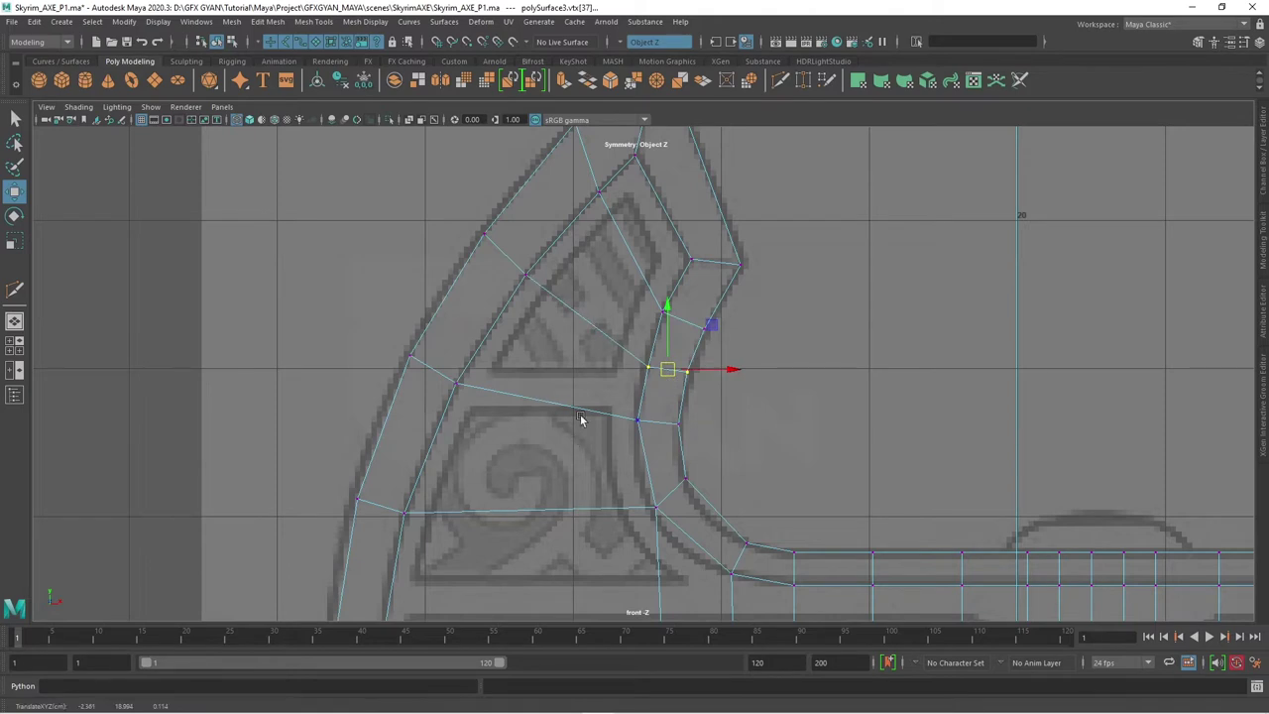
middle_click_drag(684, 535, 660, 387, "alt")
left_click(623, 368)
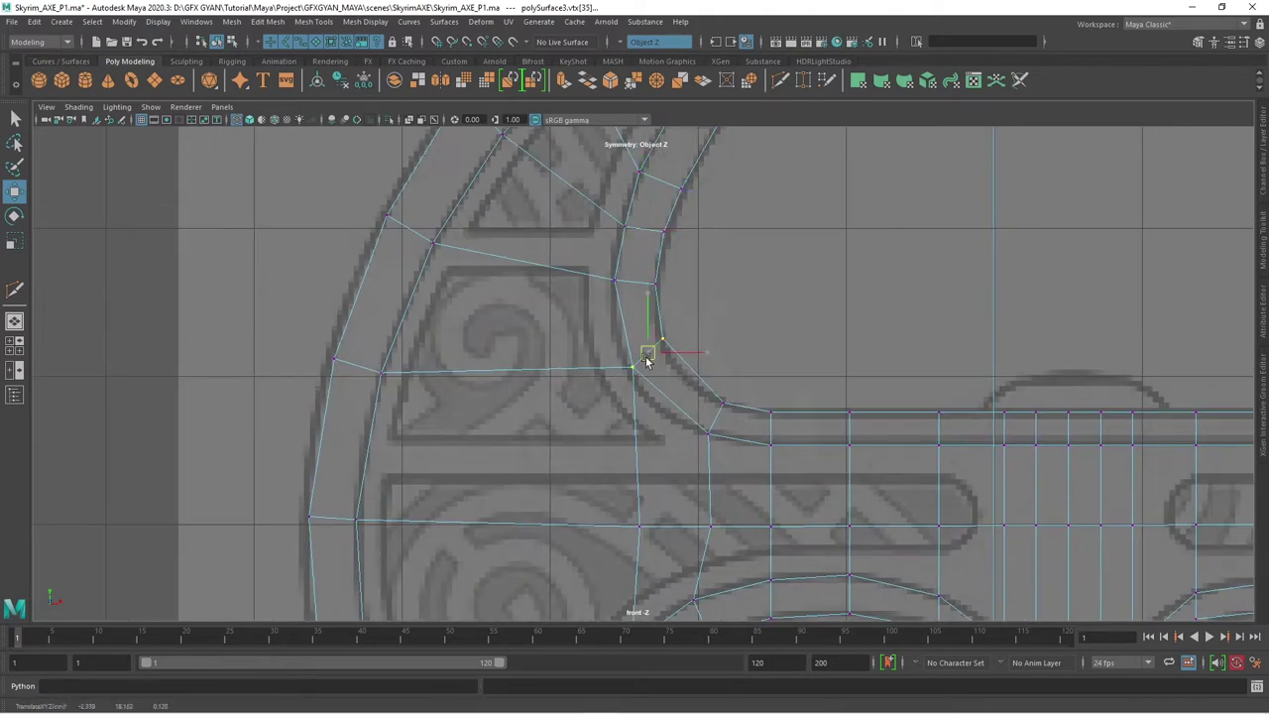
left_click_drag(646, 359, 648, 363)
left_click(650, 522)
middle_click_drag(650, 522, 629, 351, "alt")
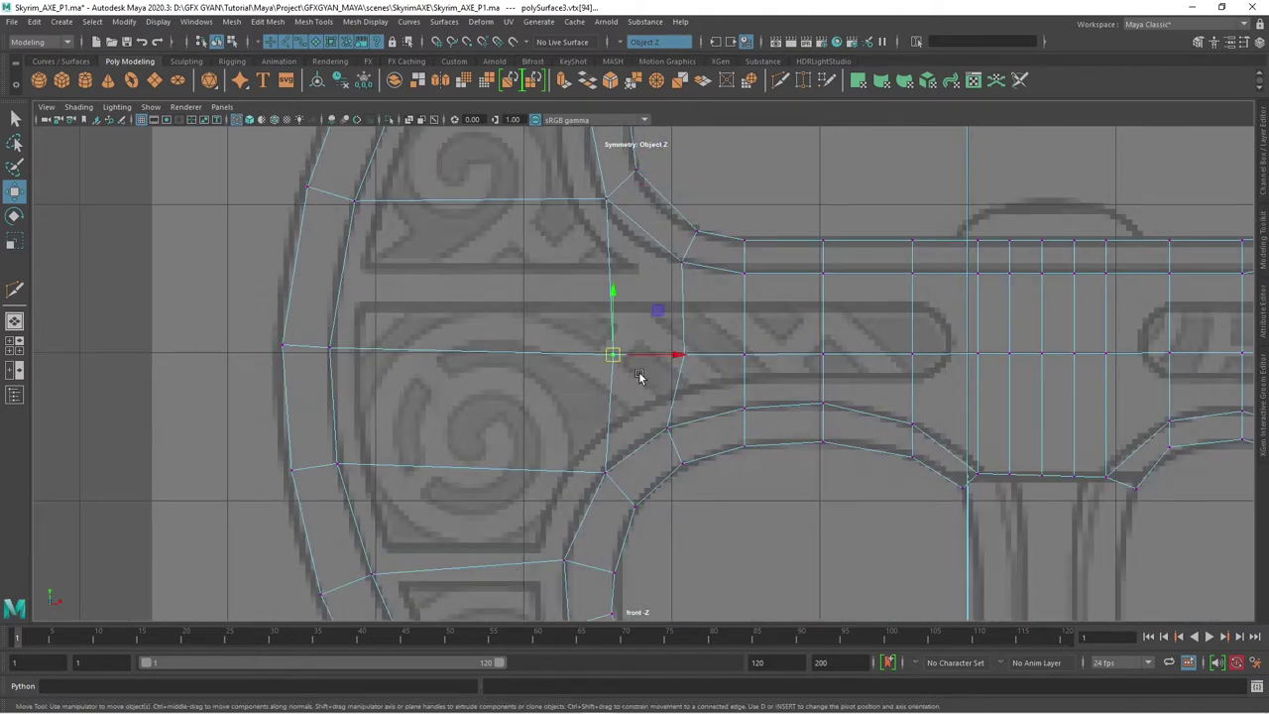
left_click_drag(674, 355, 670, 355)
middle_click_drag(670, 357, 739, 659, "alt")
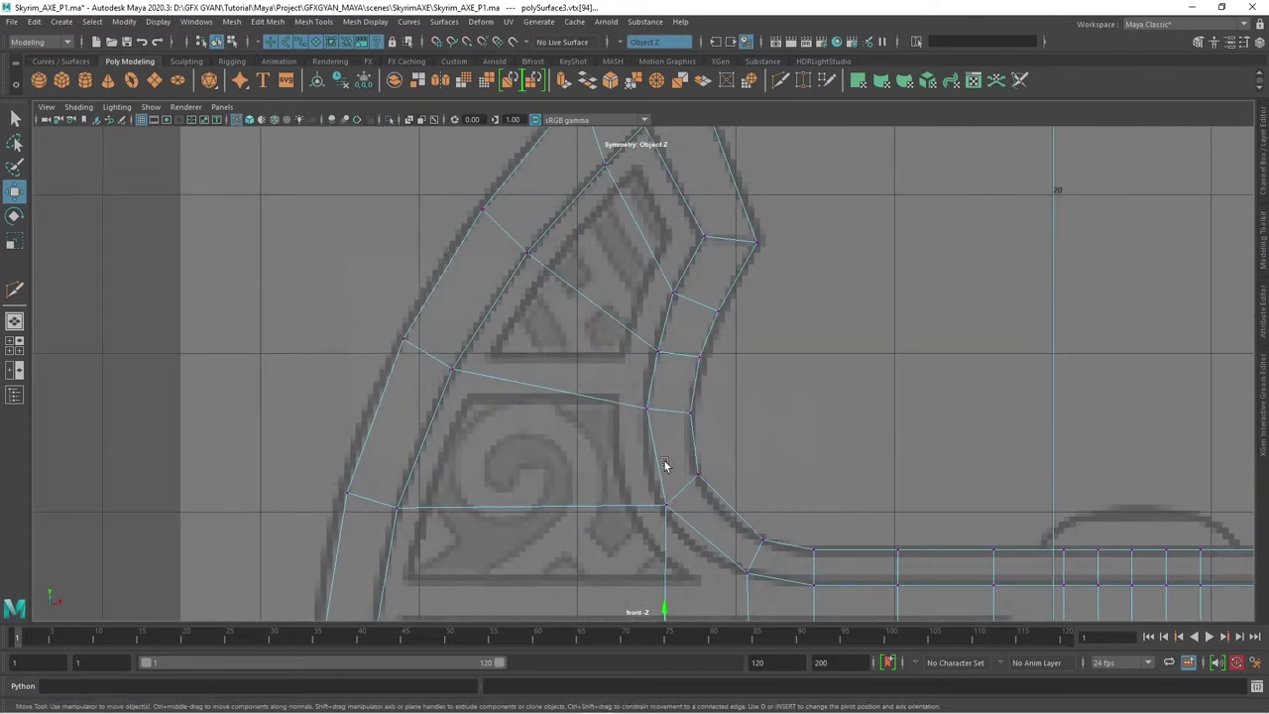
middle_click_drag(664, 460, 671, 539, "alt")
scroll(671, 538, "up", 2)
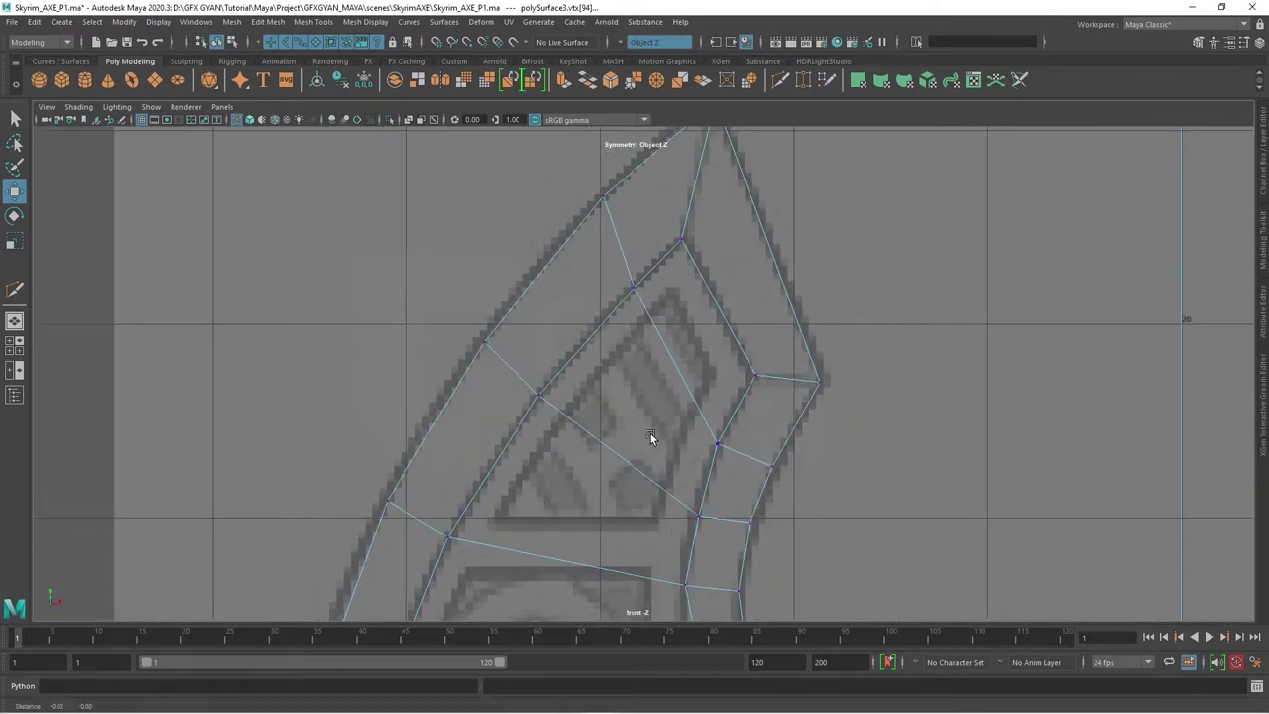
middle_click_drag(650, 433, 660, 390, "alt")
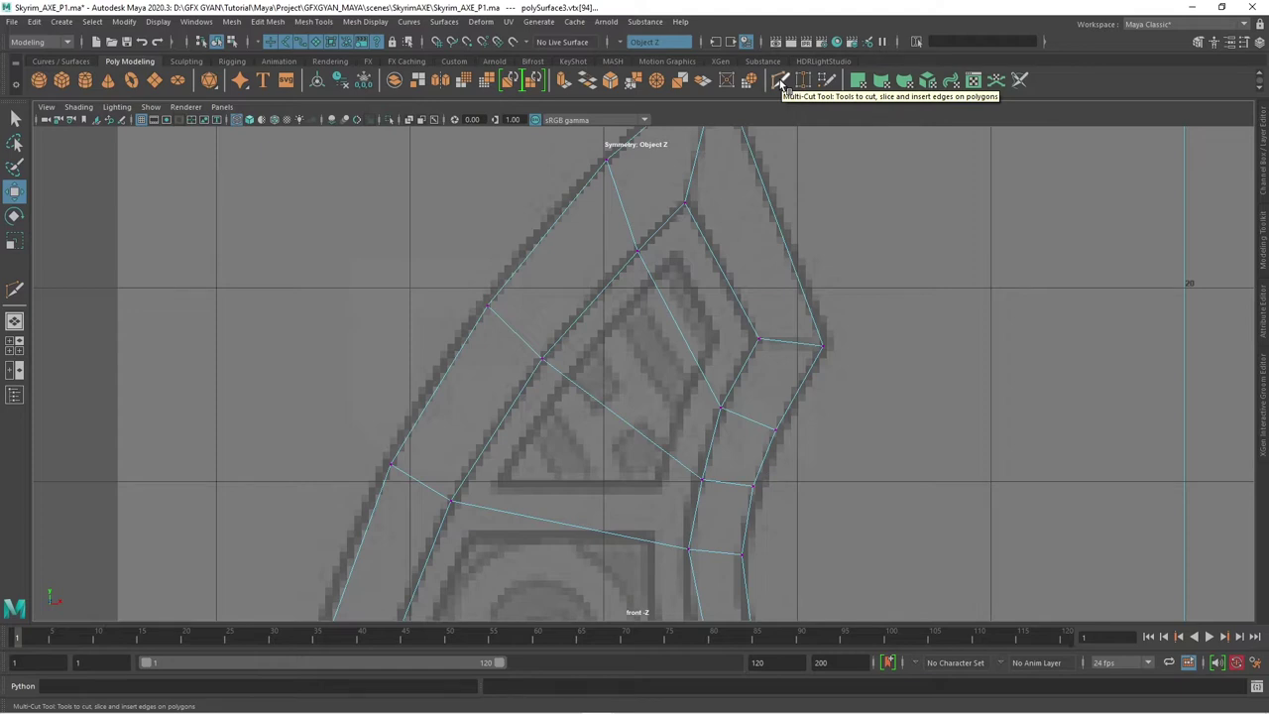
- With Multi-Cut, trace an edge loop around the upper inner blade panel
left_click(781, 81)
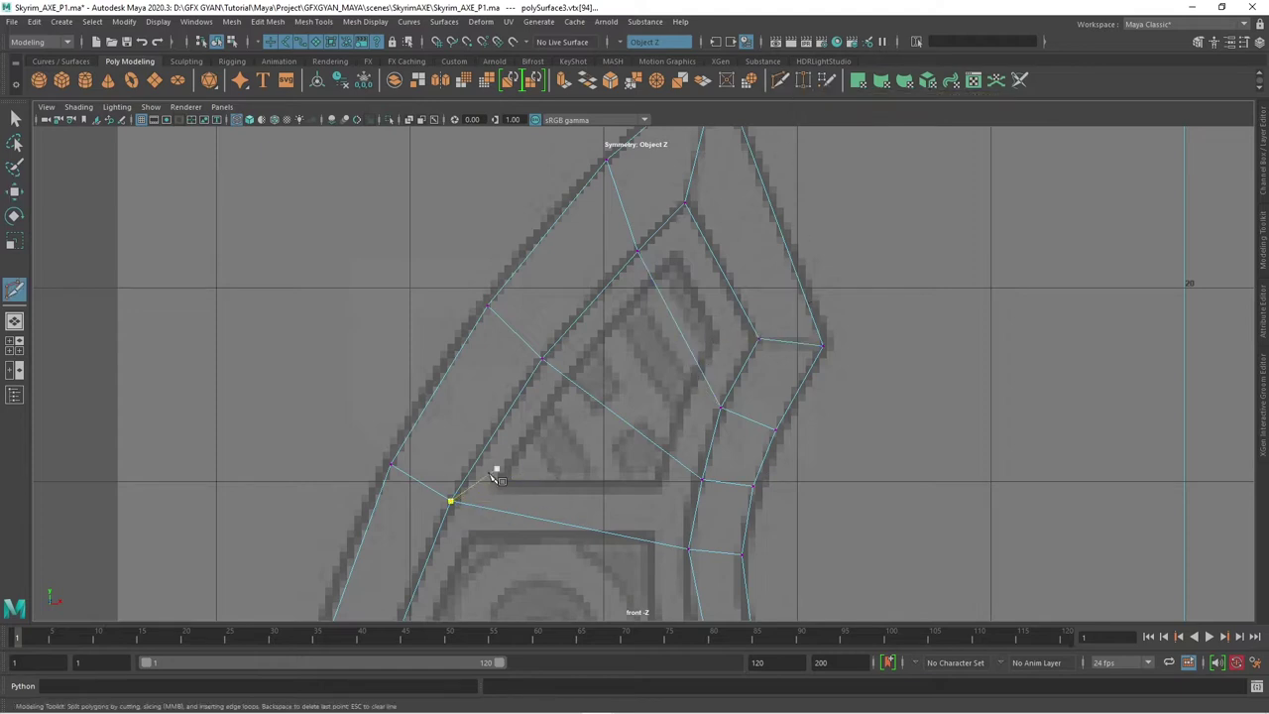
left_click(565, 377)
left_click(651, 279)
left_click(674, 256)
left_click(720, 338)
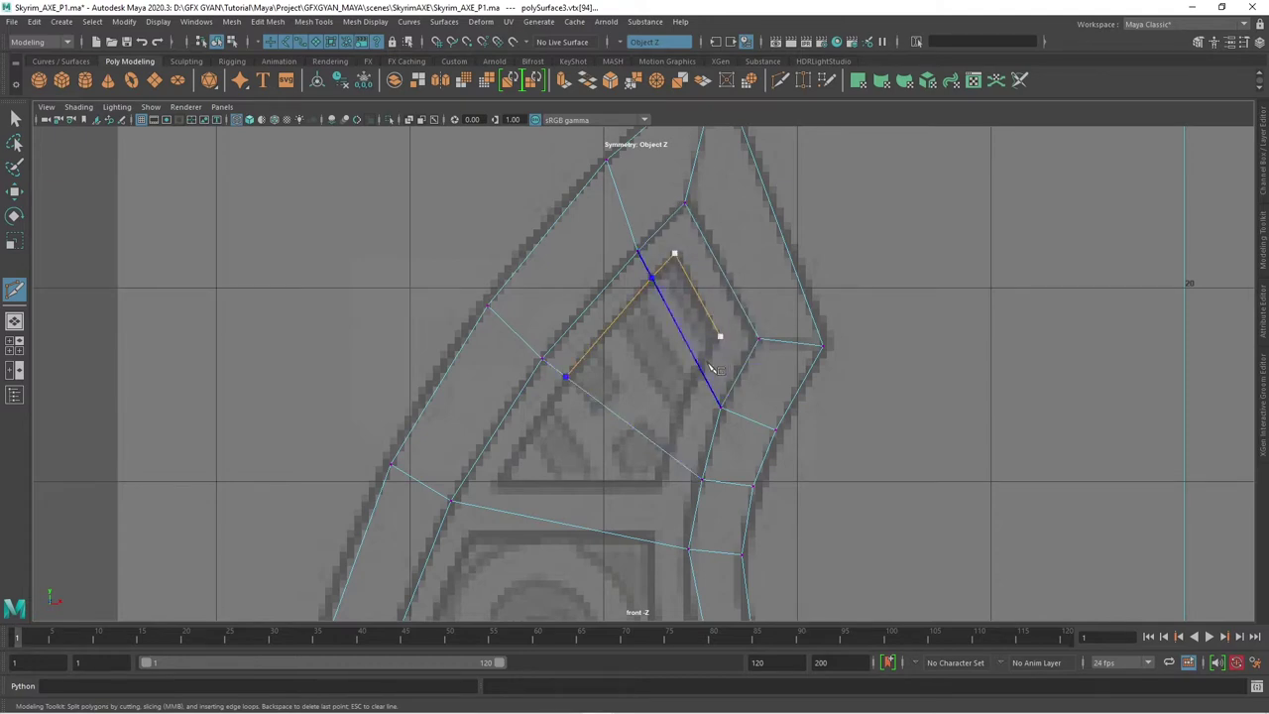
left_click(701, 373)
left_click(667, 453)
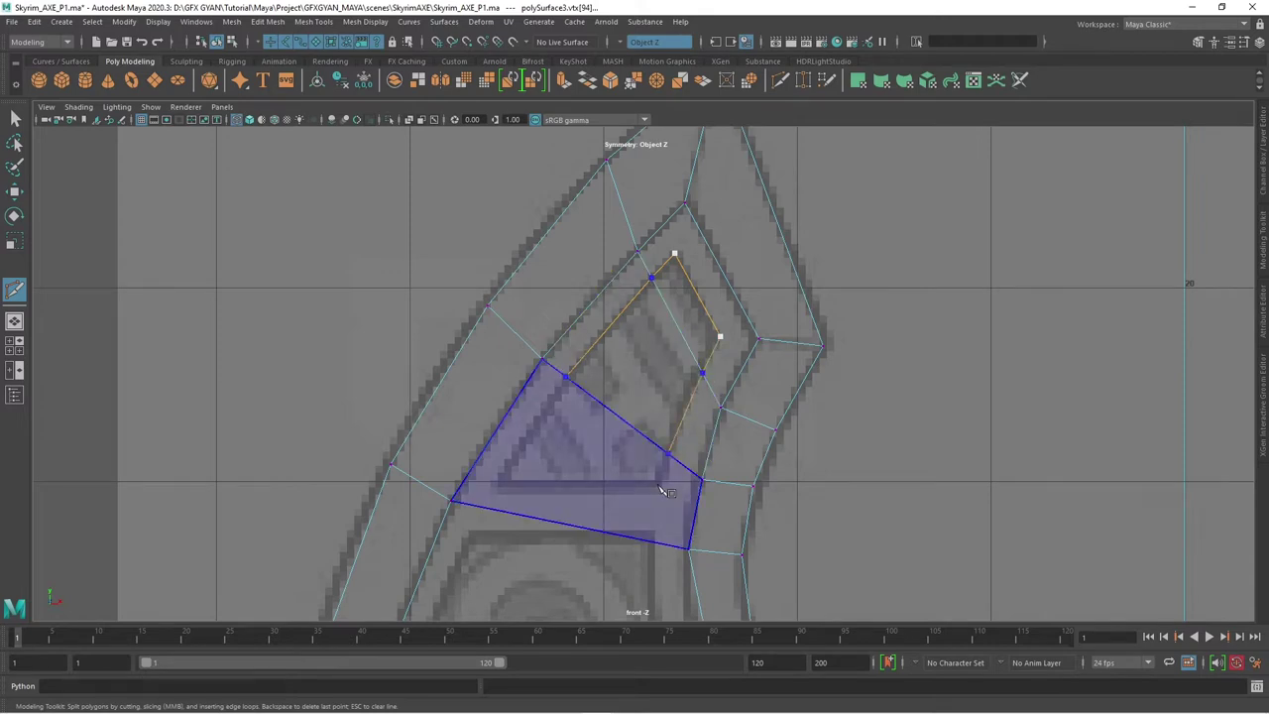
left_click(657, 486)
left_click(494, 484)
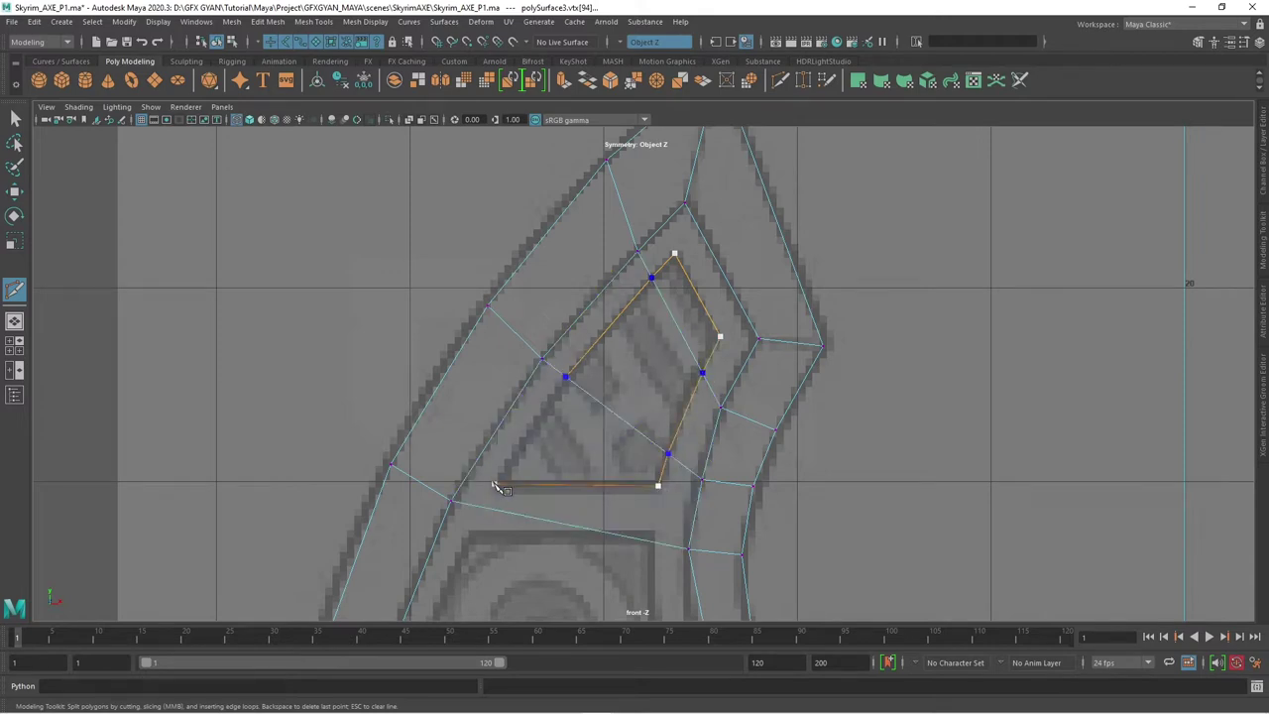
left_click(573, 382)
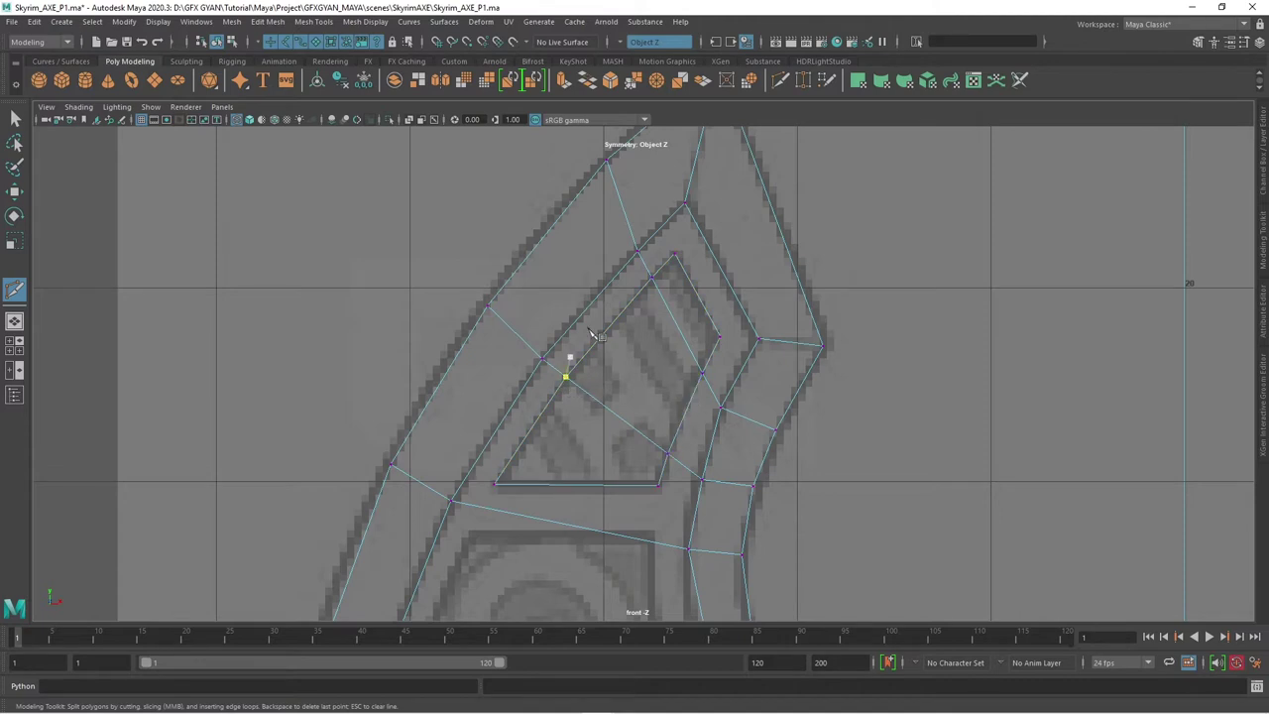
- Cut a second loop tracing the lower spiral panel's outline
mouse_move(913, 499)
middle_mouse_down("alt")
mouse_move(895, 328)
mouse_move(704, 416)
middle_mouse_up("alt")
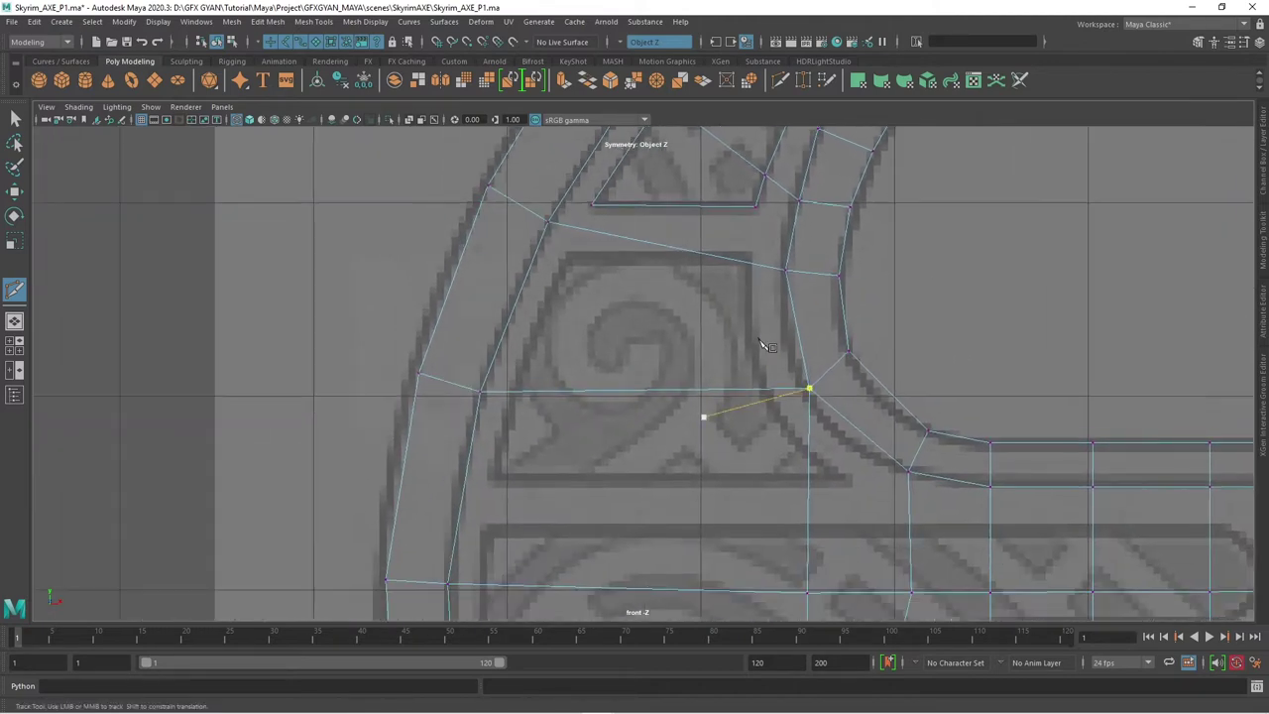
left_click(547, 222)
key("BackSpace")
left_click(514, 393)
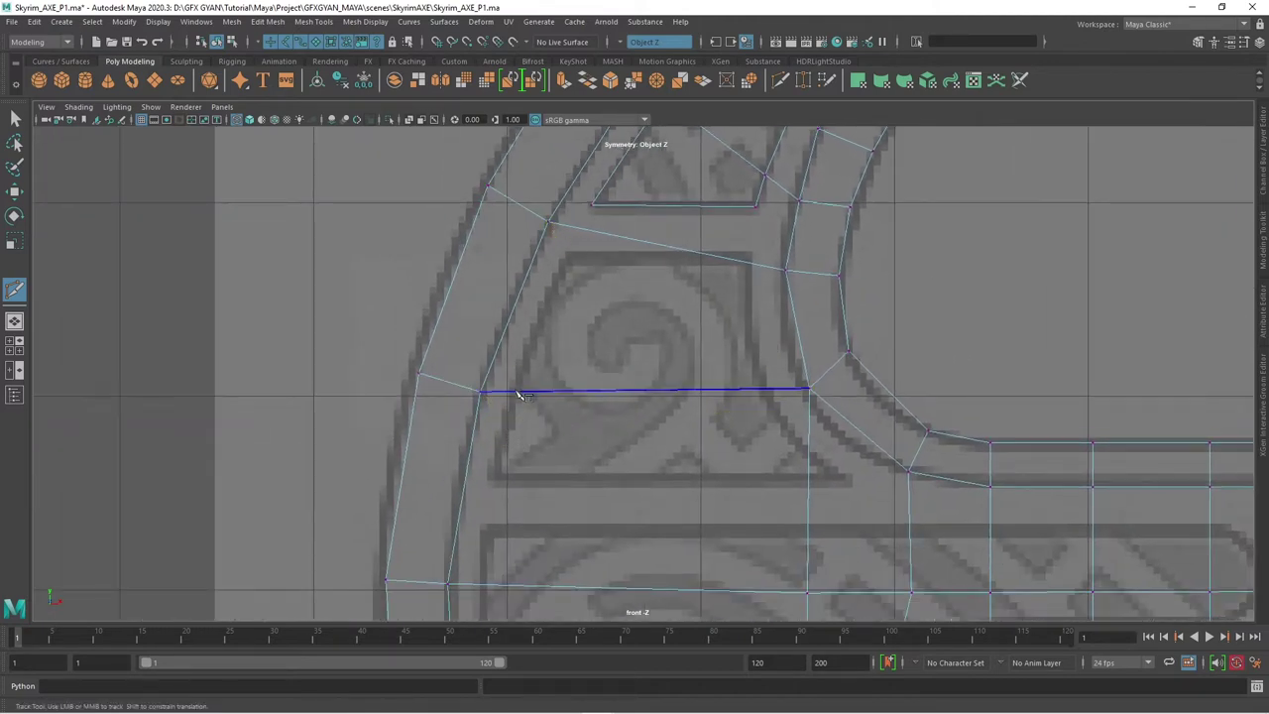
left_click(567, 256)
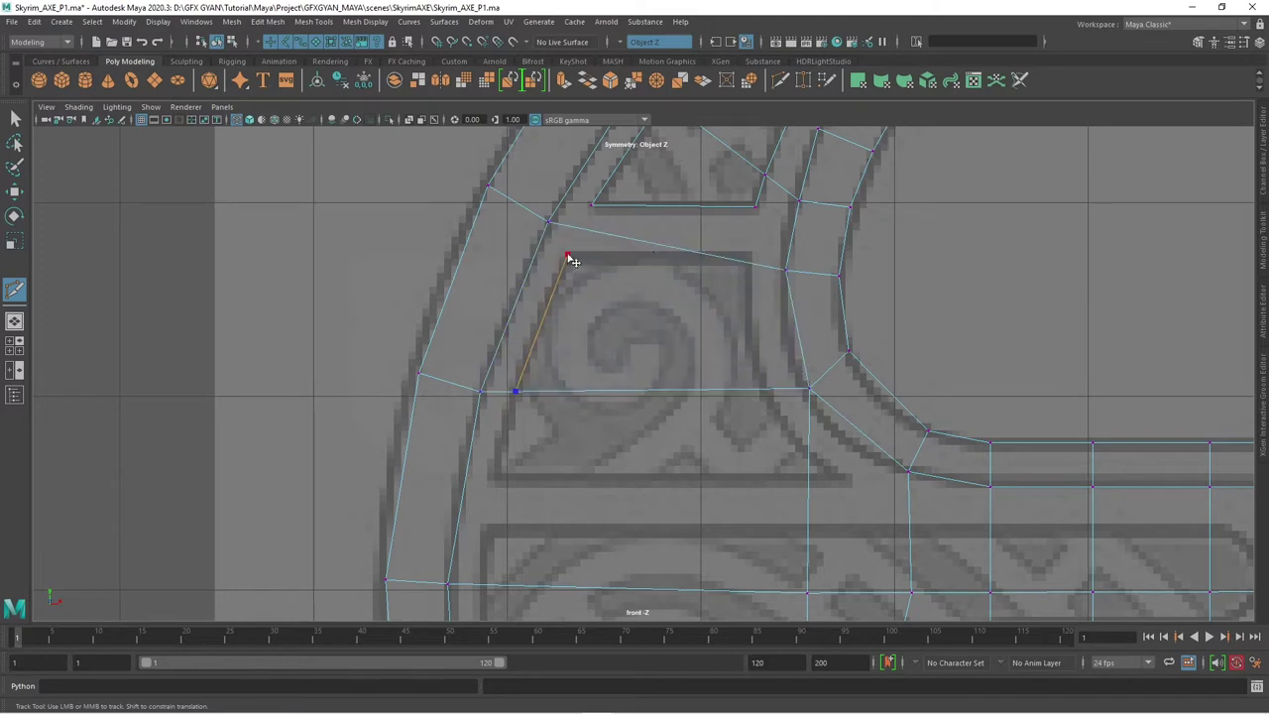
left_click(750, 263)
left_click(767, 388)
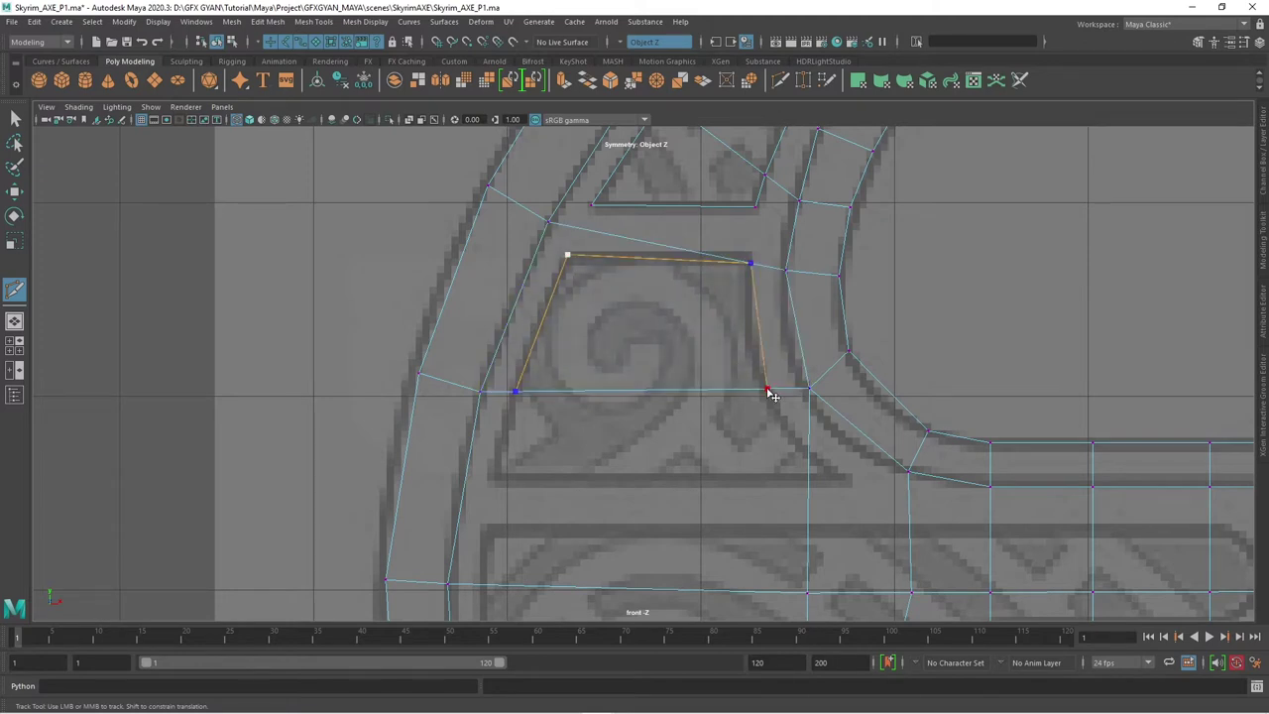
left_click(809, 457)
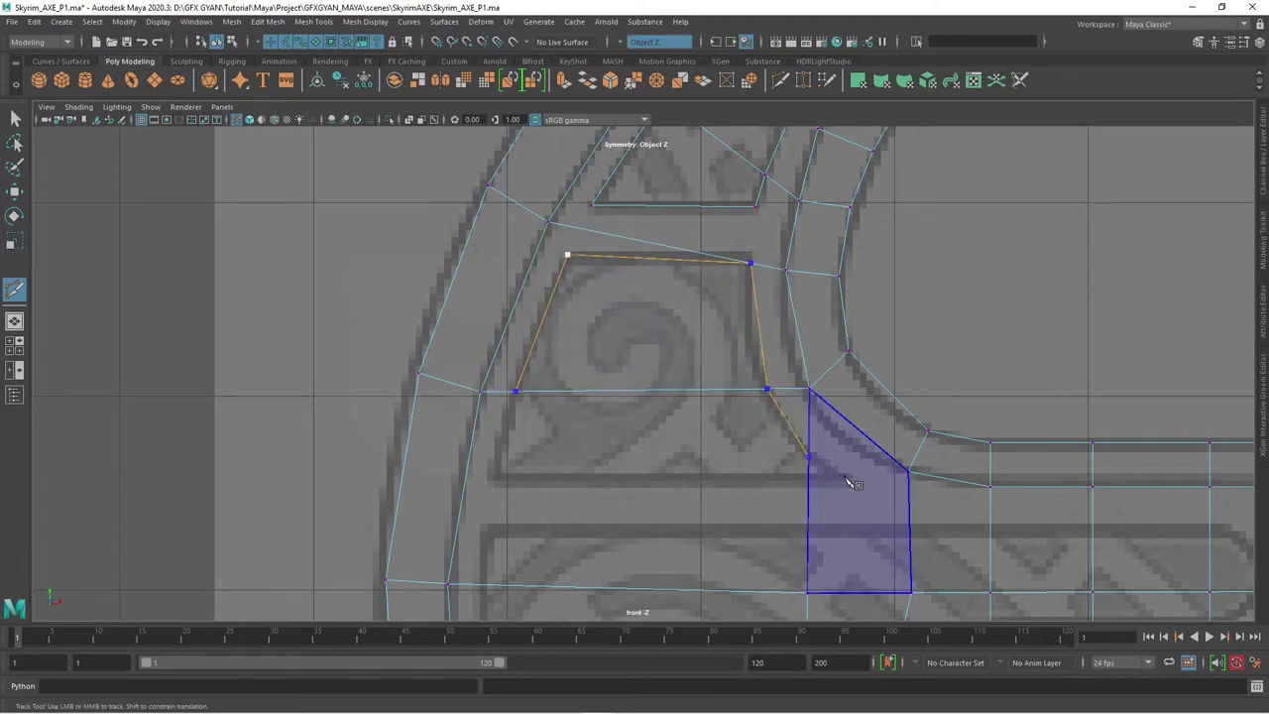
left_click(849, 484)
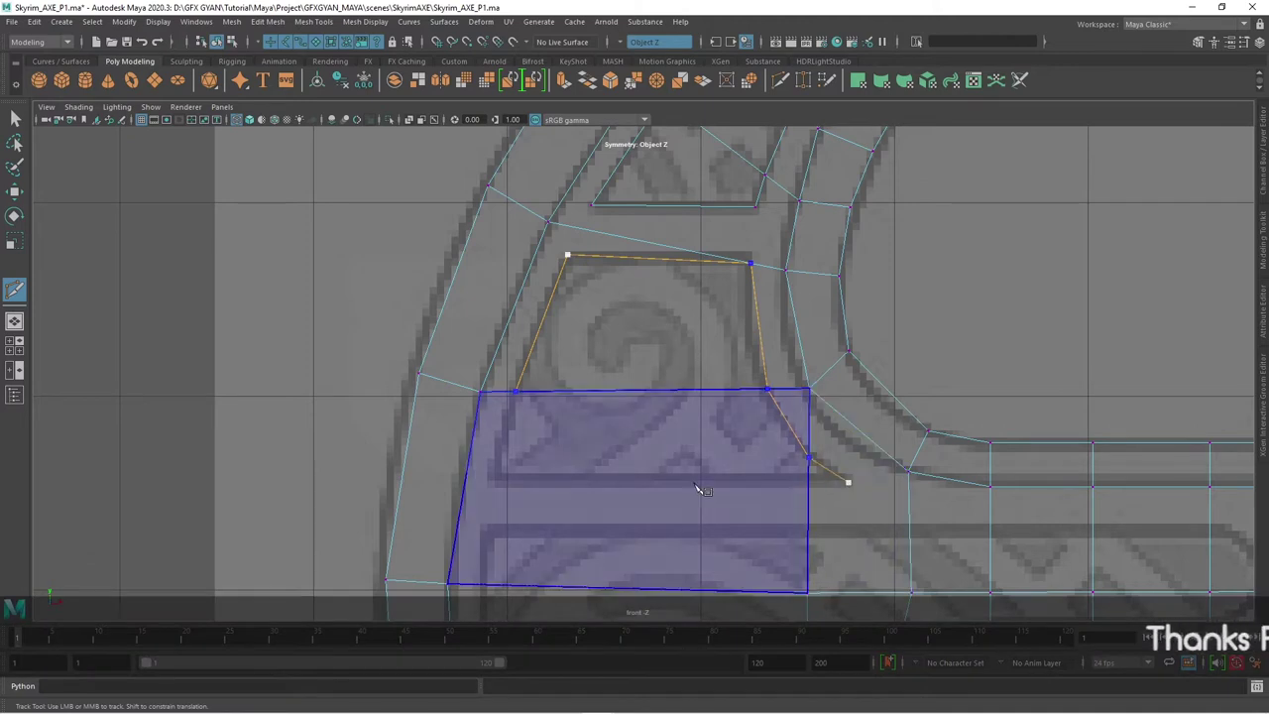
left_click(493, 480)
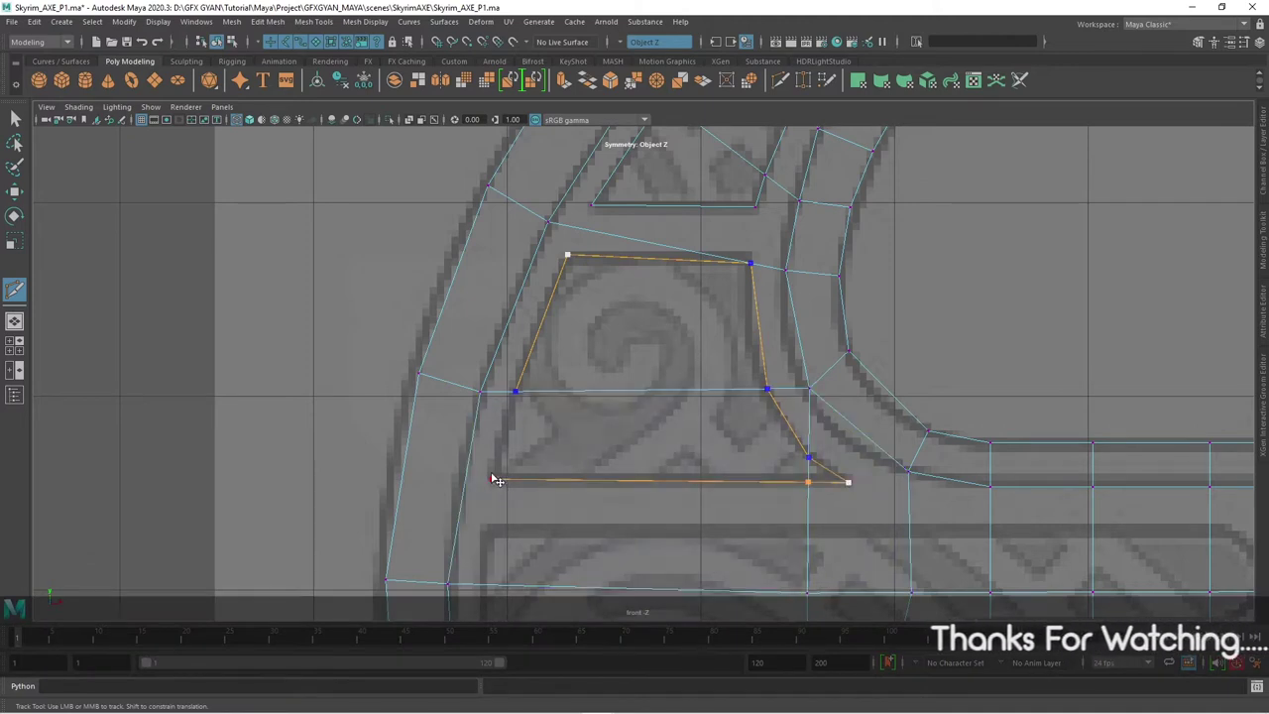
left_click(516, 393)
- Cut a closed loop around the rounded slot and the spiral panel outline
mouse_move(535, 397)
middle_mouse_down("alt")
mouse_move(687, 425)
mouse_move(651, 439)
mouse_move(661, 373)
mouse_move(646, 297)
middle_mouse_up("alt")
scroll(659, 373, "down", 5)
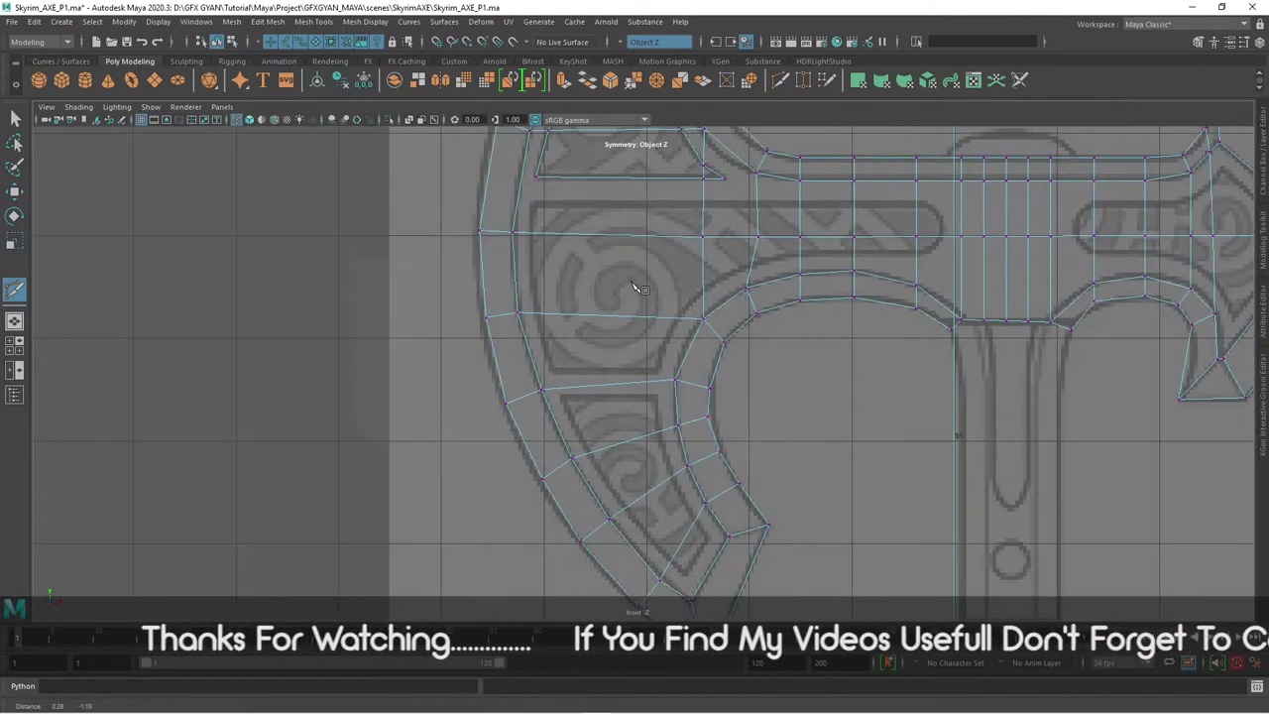
scroll(645, 327, "up", 5)
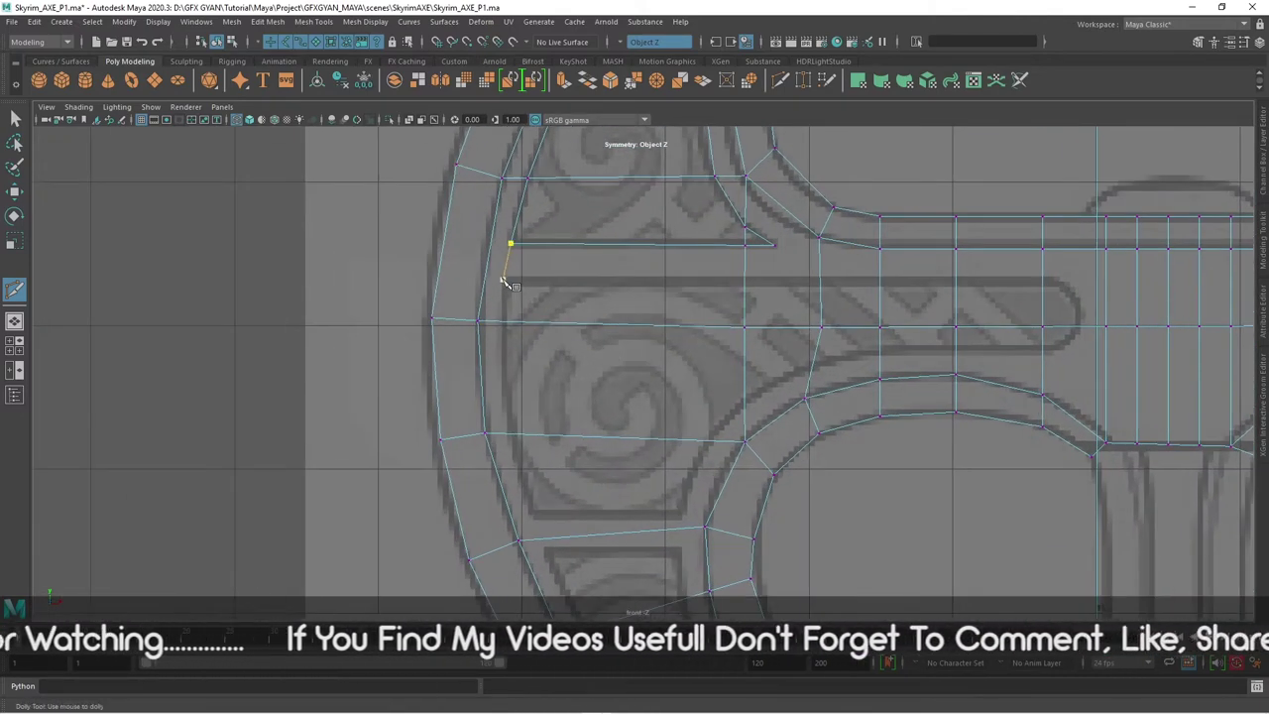
left_click(1051, 282)
left_click(1070, 289)
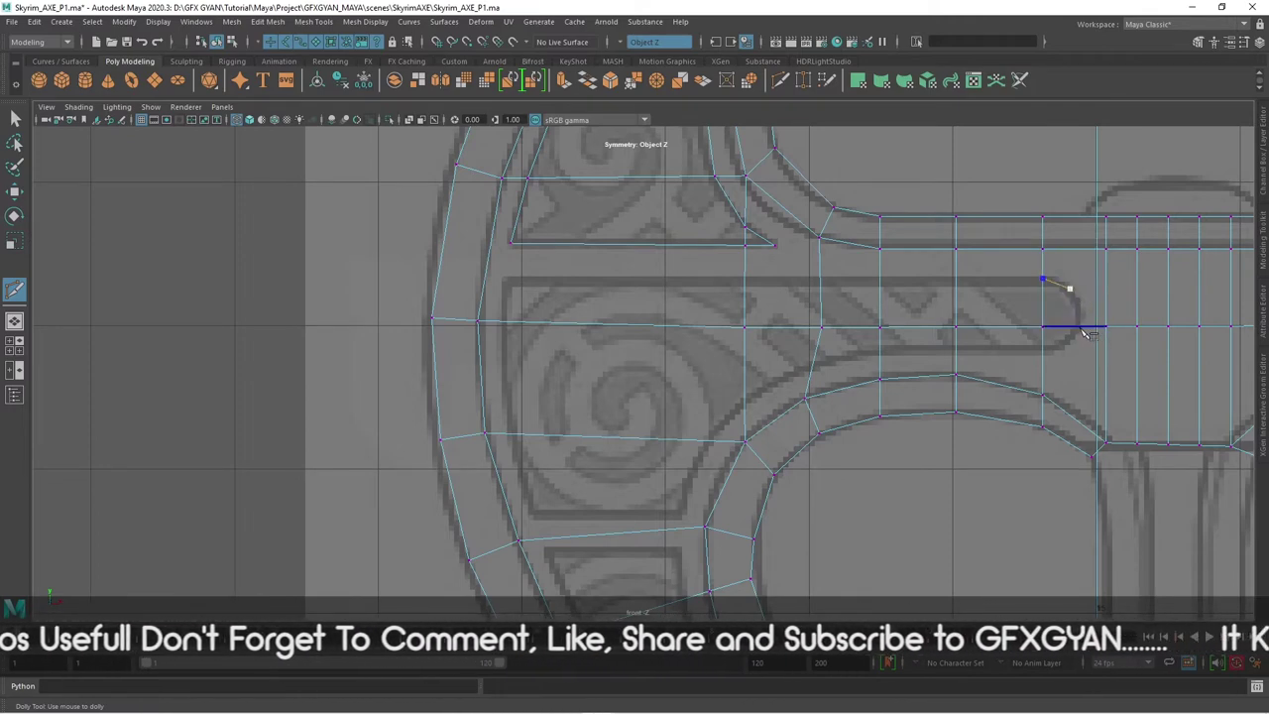
left_click(1080, 327)
left_click(1066, 348)
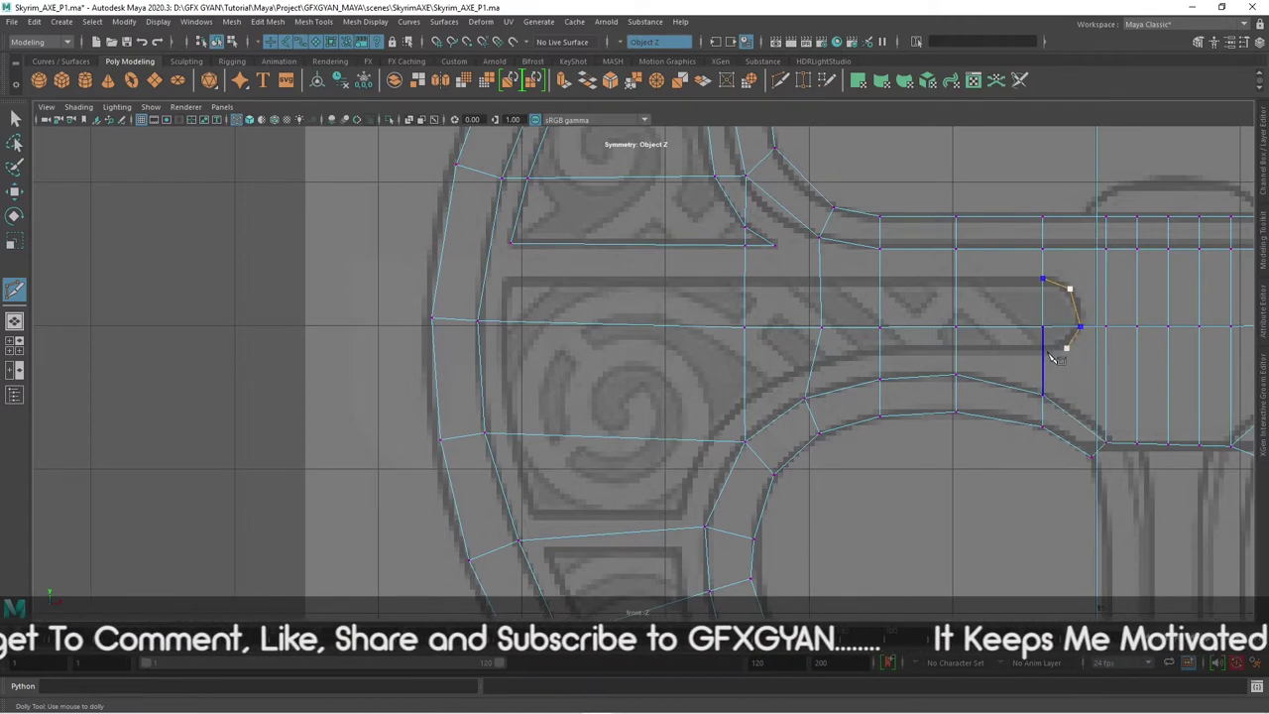
left_click(1042, 352)
left_click(958, 350)
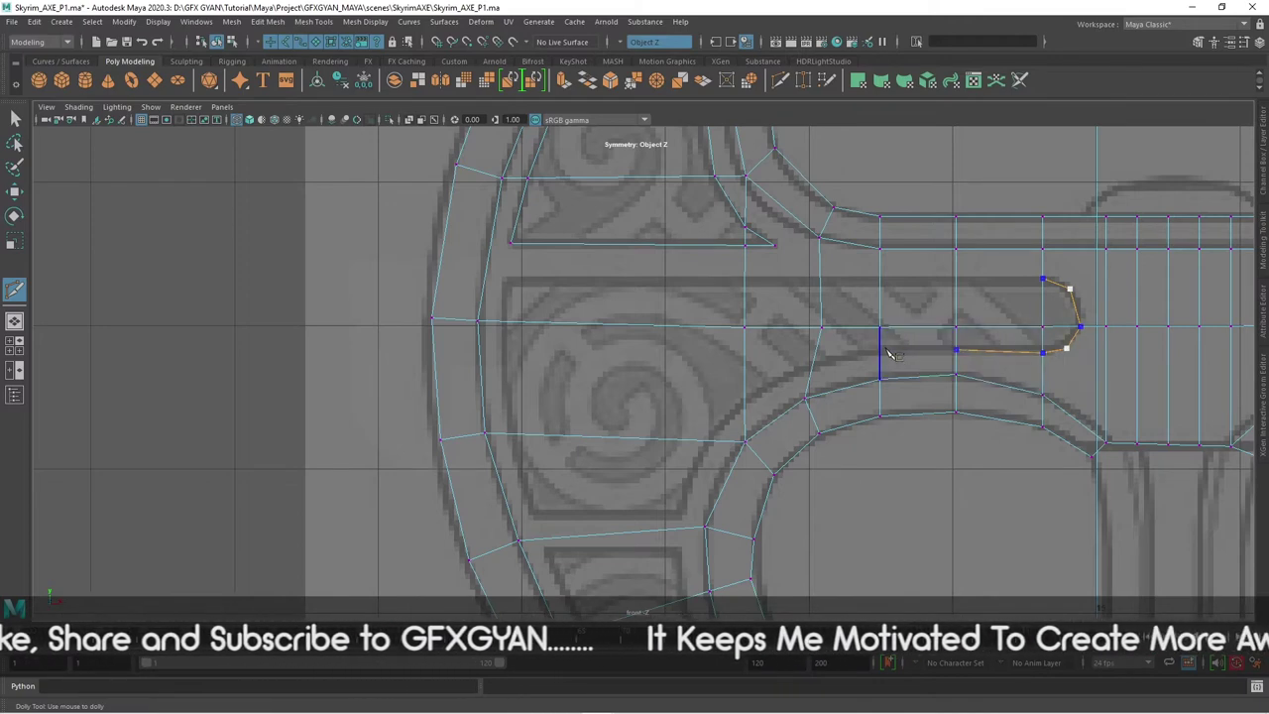
left_click(882, 352)
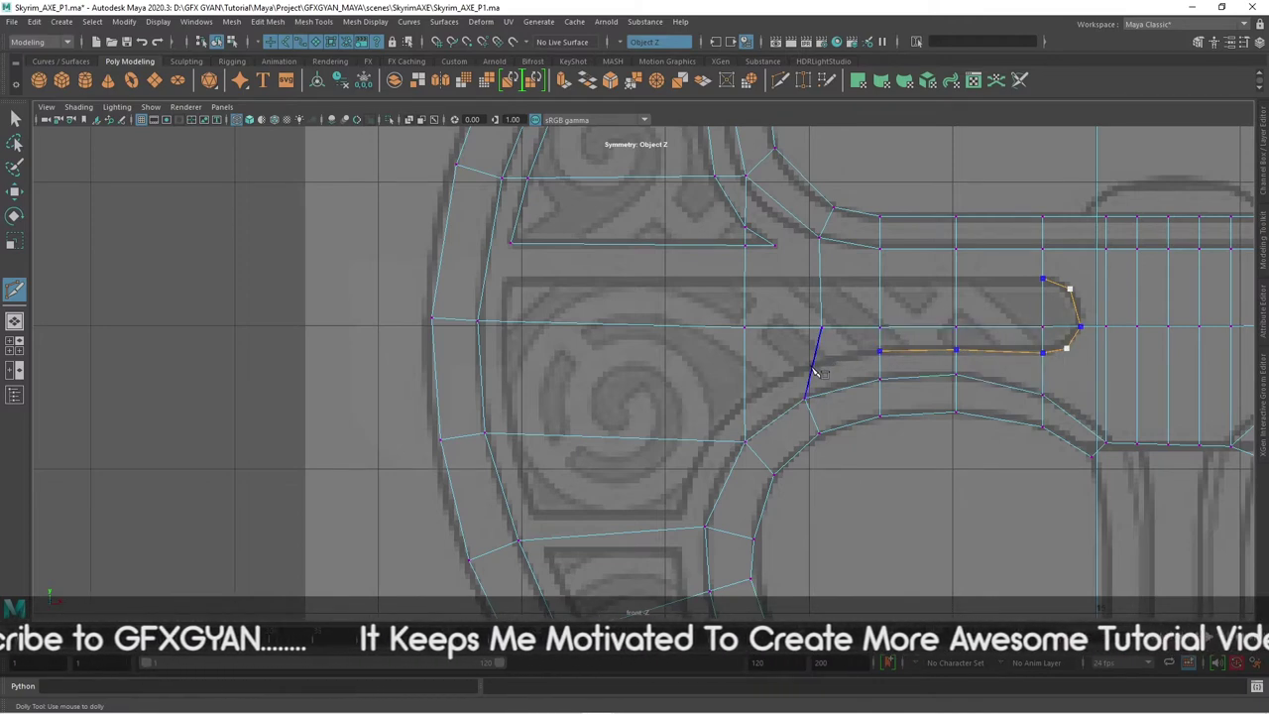
left_click(813, 366)
left_click(744, 400)
left_click(709, 441)
left_click(679, 512)
left_click(532, 517)
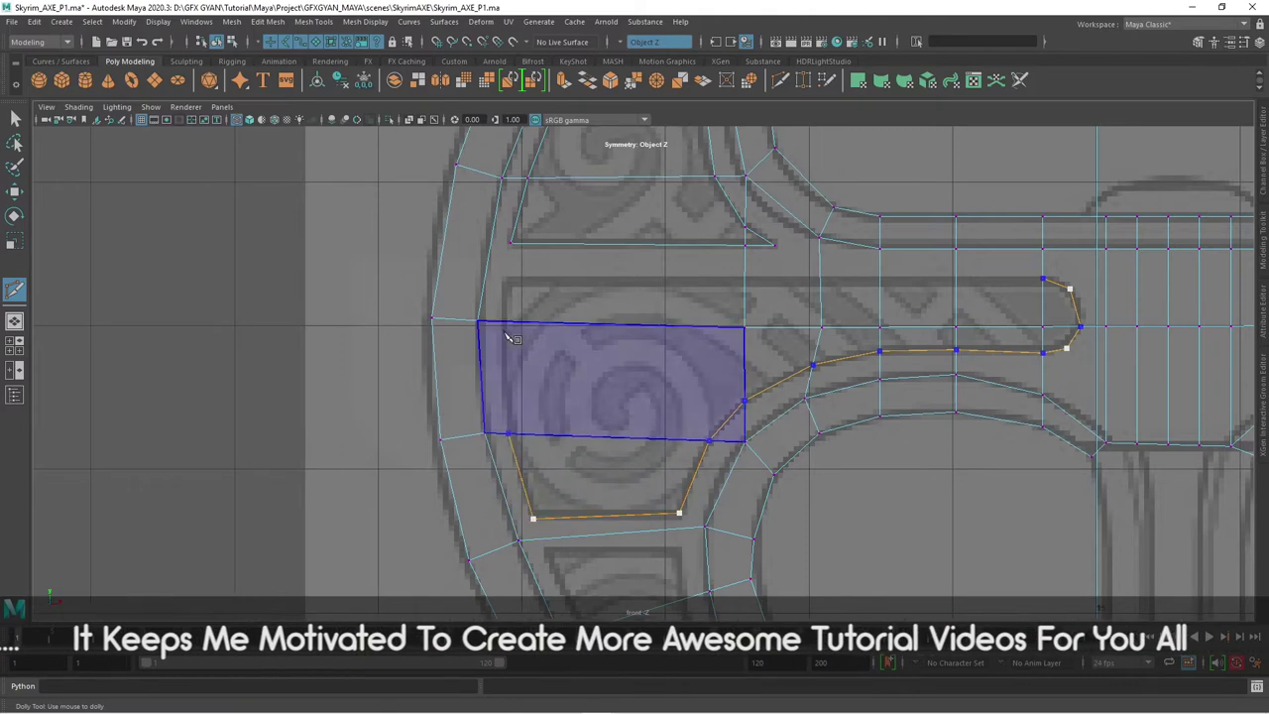
left_click(507, 434)
left_click(1042, 281)
- Trace a closed cut around the lower blade panel outline
middle_click_drag(1042, 281, 738, 575, "alt")
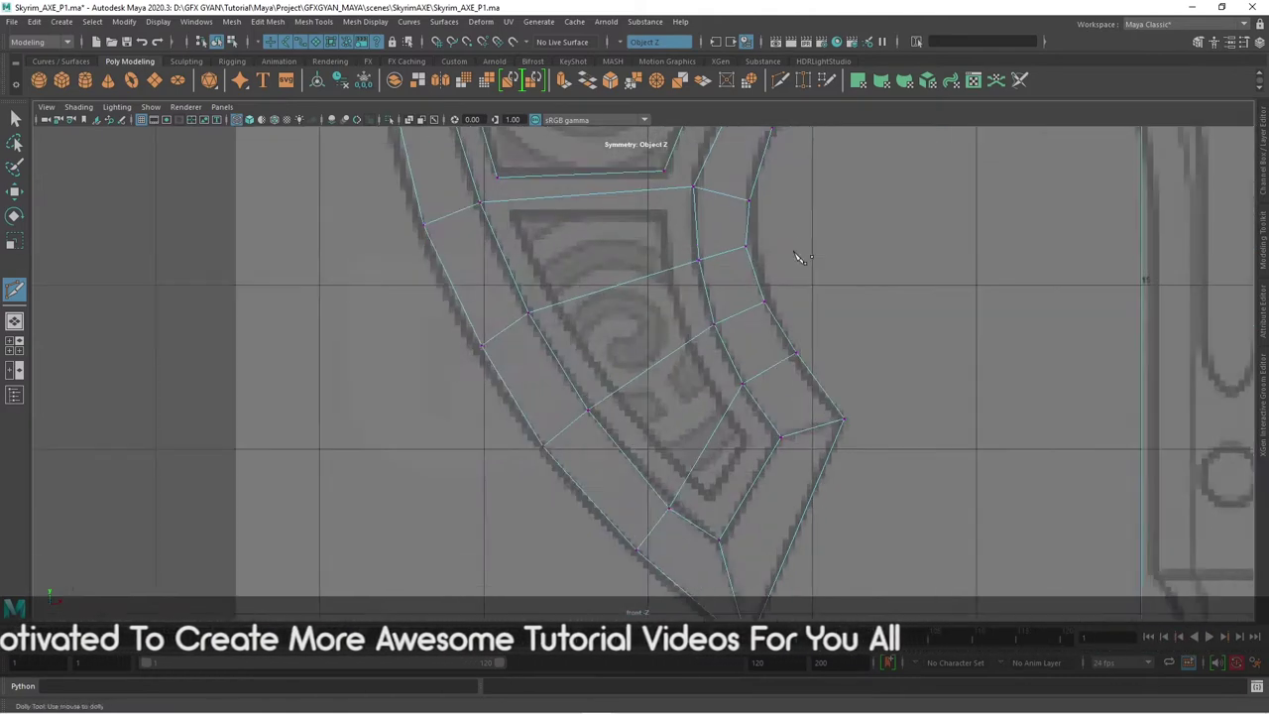
left_click(709, 532)
left_click(635, 452)
left_click(575, 365)
left_click(533, 276)
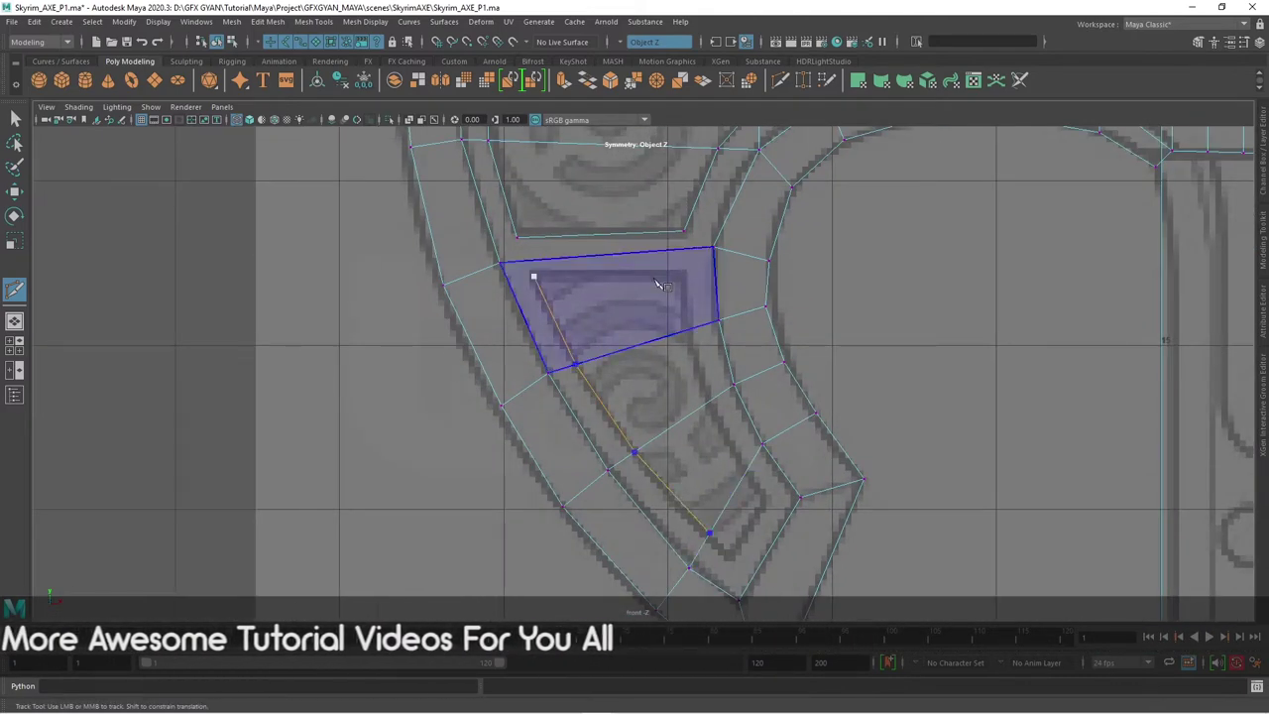
left_click(684, 277)
left_click(691, 331)
left_click(751, 467)
left_click(709, 533)
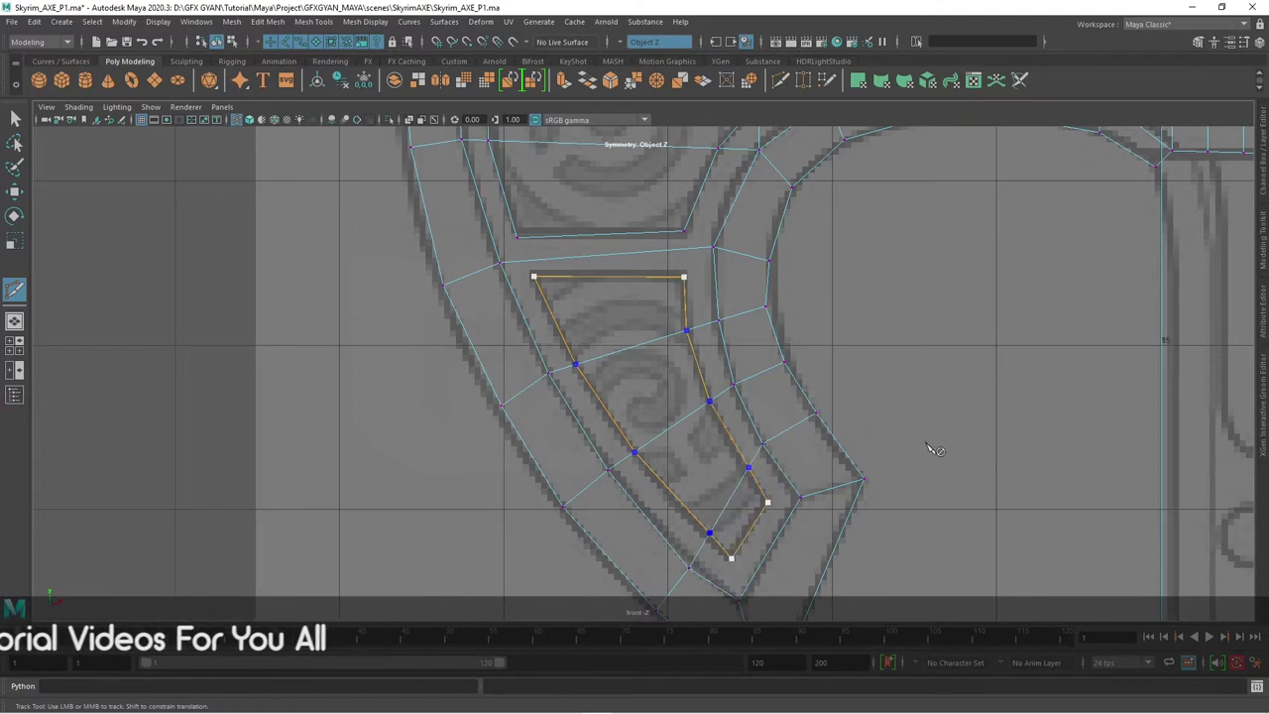
- Trace the blade-tip diamond and adjoining slot as one closed loop, then commit it
scroll(934, 445, "down", 2)
middle_click_drag(934, 445, 615, 362, "alt")
scroll(615, 361, "up", 3)
left_click(661, 334)
left_click(695, 299)
left_click(715, 277)
left_click(783, 338)
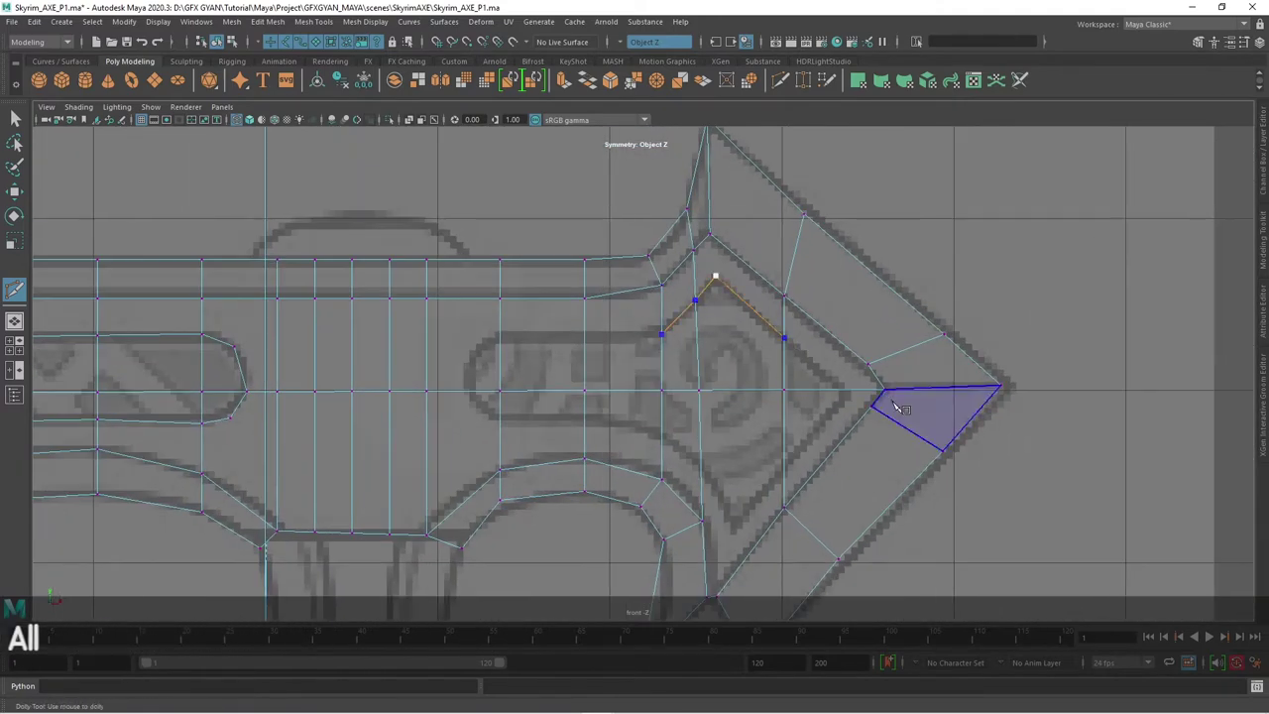
left_click(846, 388)
left_click(783, 467)
left_click(733, 525)
left_click(700, 466)
left_click(661, 433)
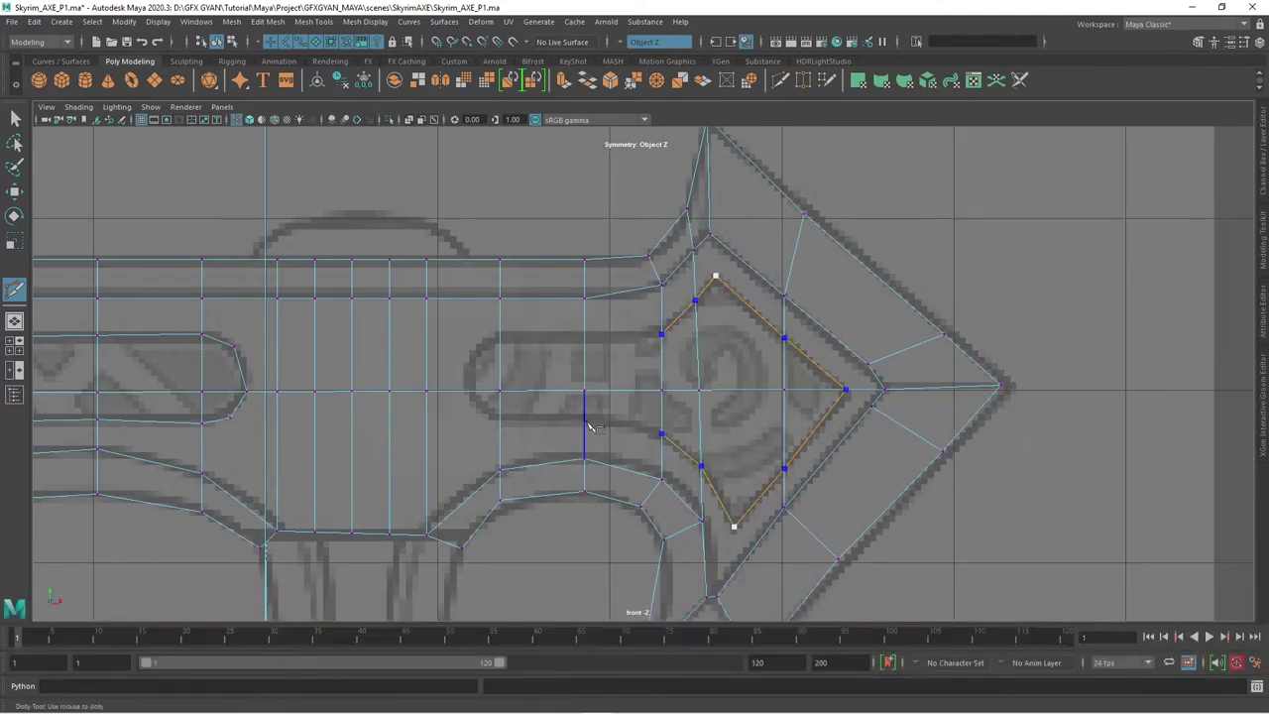
left_click(583, 423)
left_click(501, 422)
left_click(479, 412)
left_click(468, 390)
left_click(469, 356)
left_click(501, 334)
left_click(583, 334)
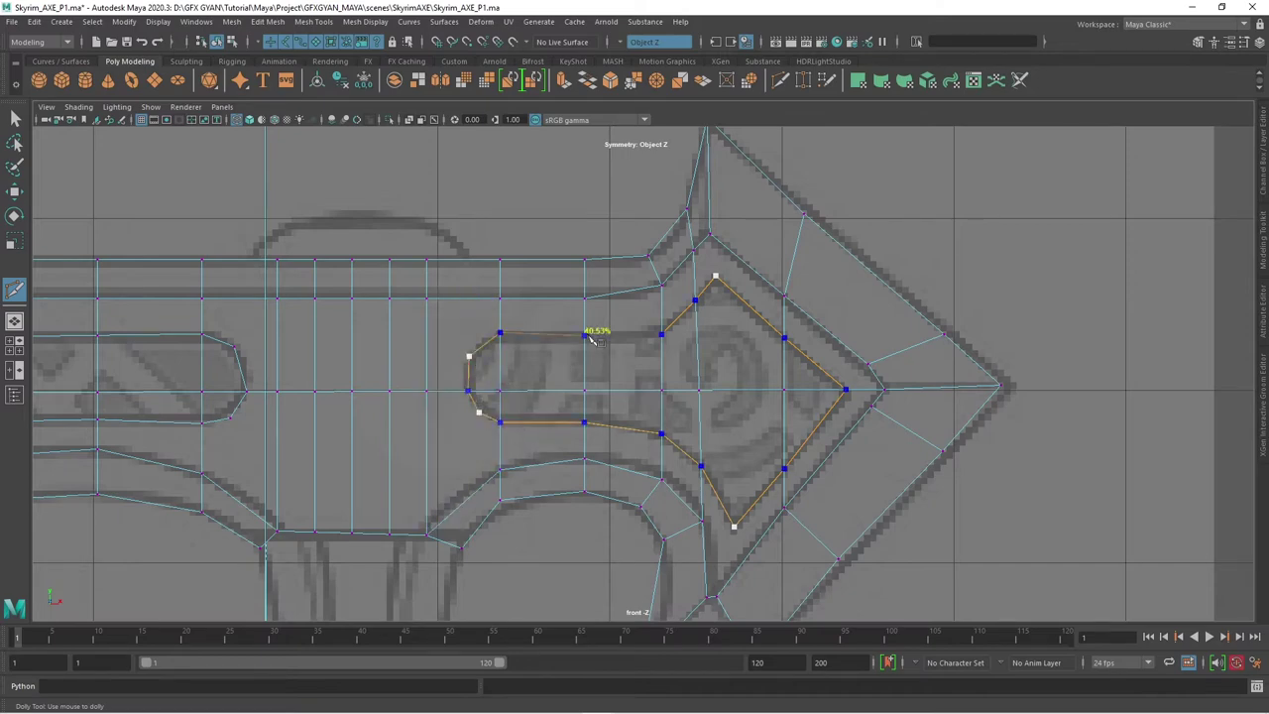
left_click(661, 334)
key("Return")
scroll(823, 419, "down", 5)
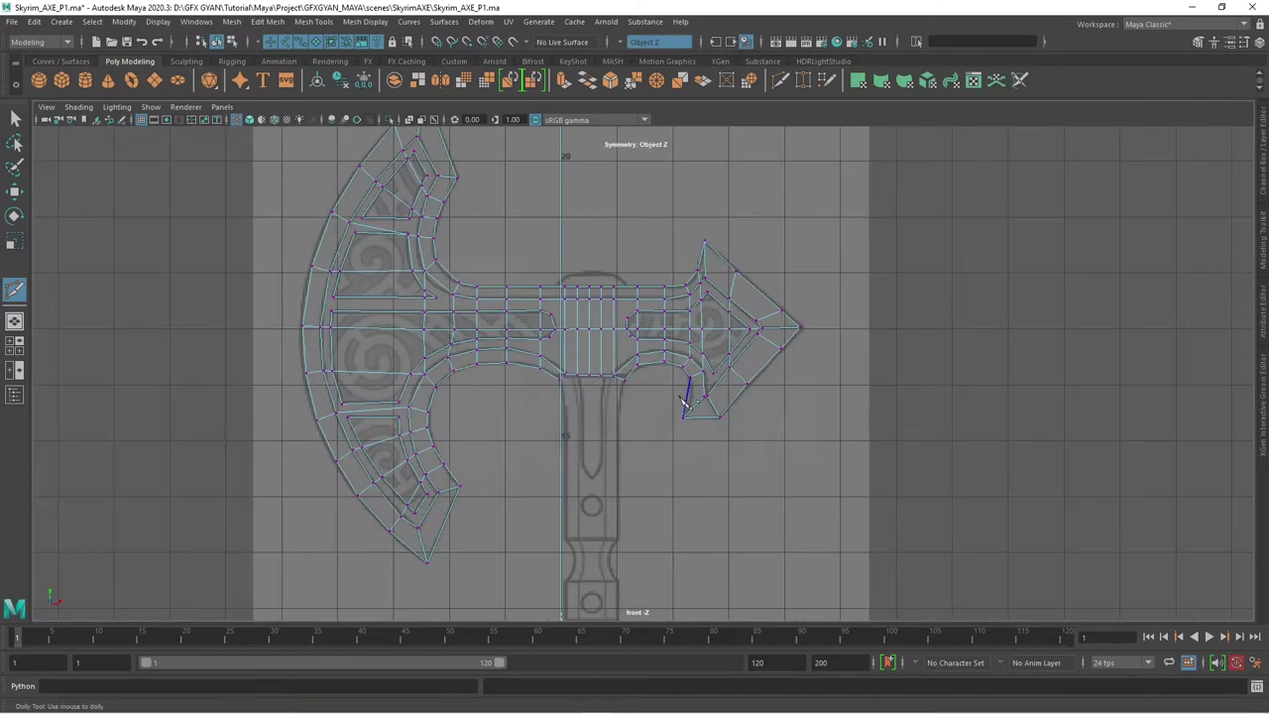
scroll(634, 377, "up", 4)
middle_click_drag(584, 238, 620, 362, "alt")
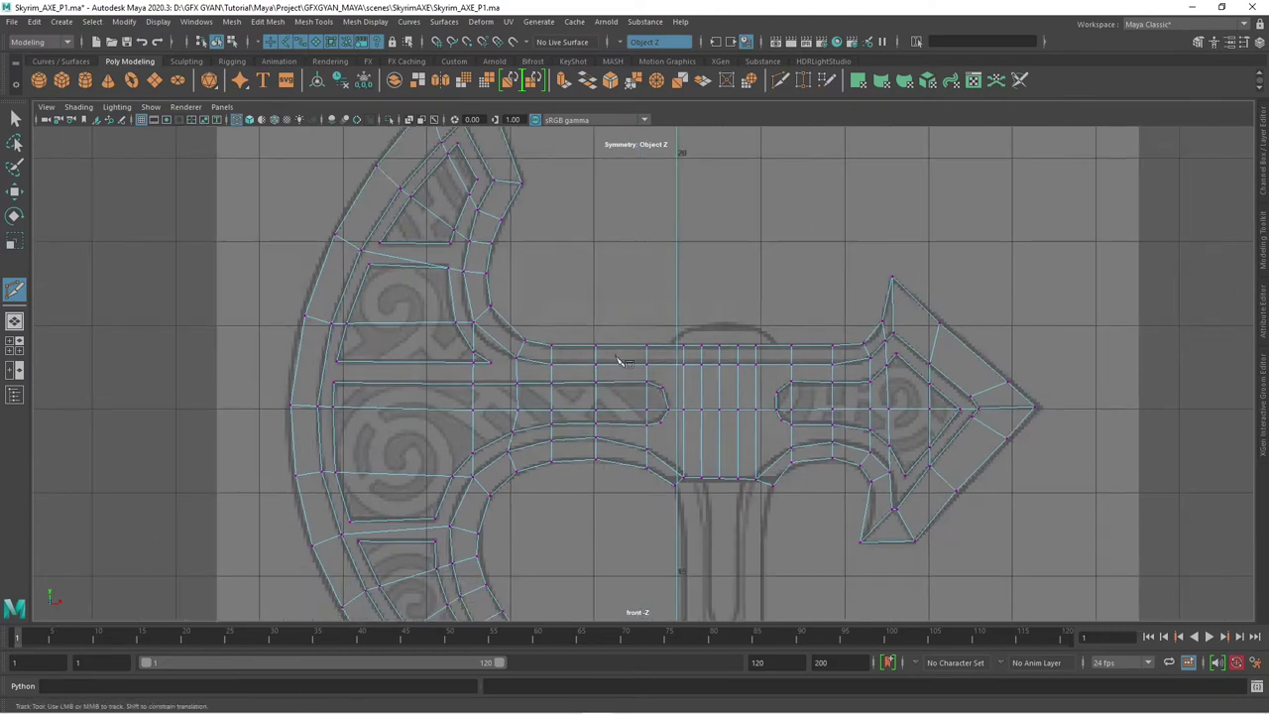
scroll(657, 420, "up", 1)
scroll(581, 396, "up", 2)
scroll(764, 261, "up", 2)
scroll(945, 354, "up", 1)
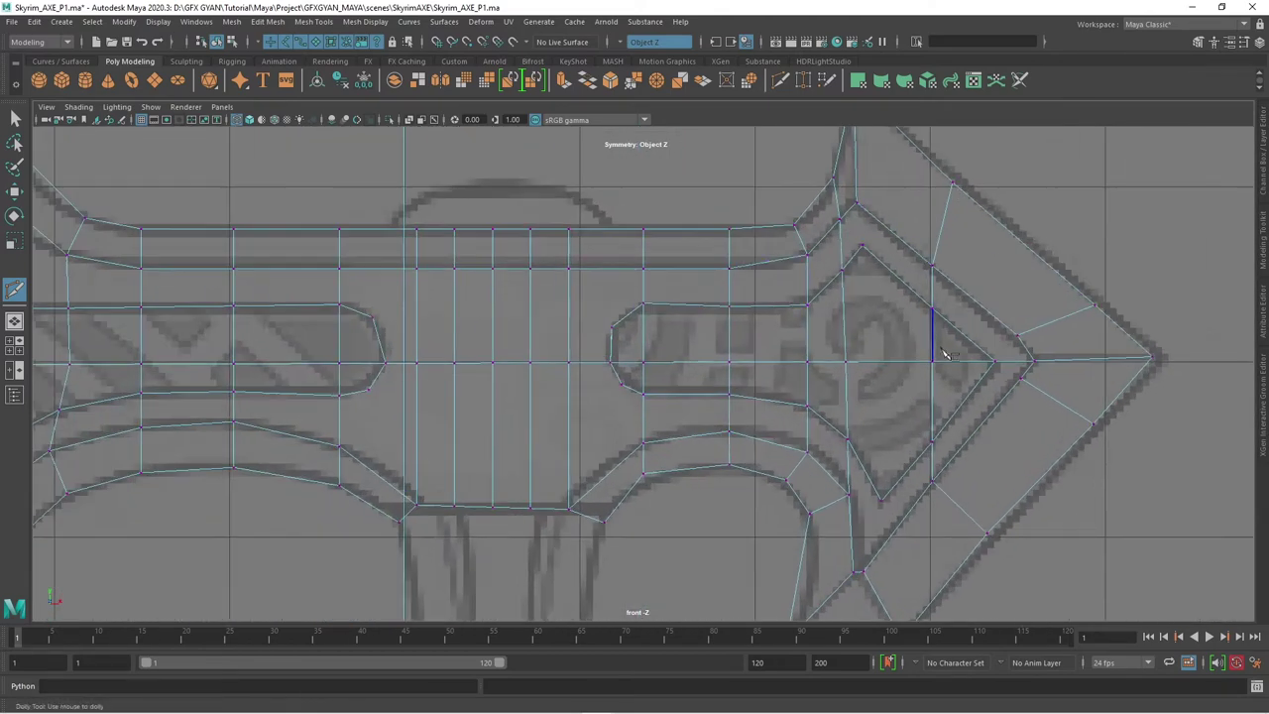
scroll(644, 426, "down", 1)
scroll(453, 439, "up", 1)
scroll(601, 368, "up", 2)
scroll(536, 355, "up", 1)
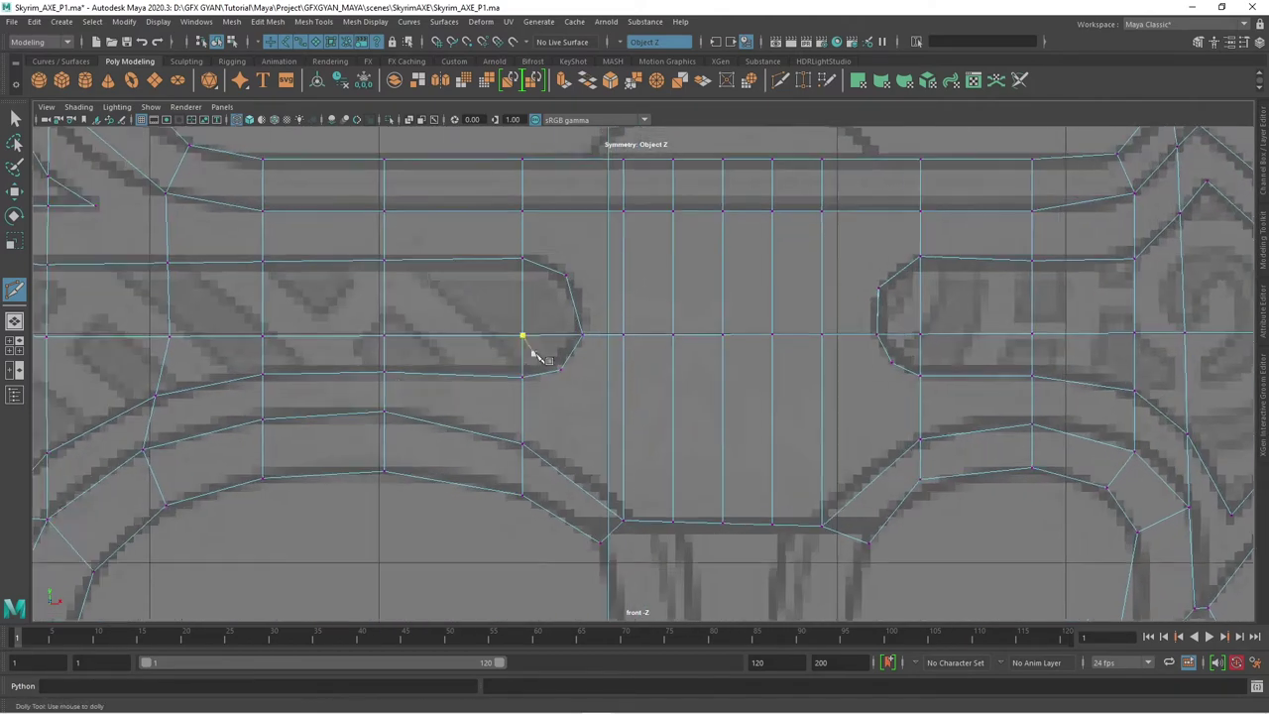
scroll(535, 355, "up", 1)
scroll(546, 317, "up", 1)
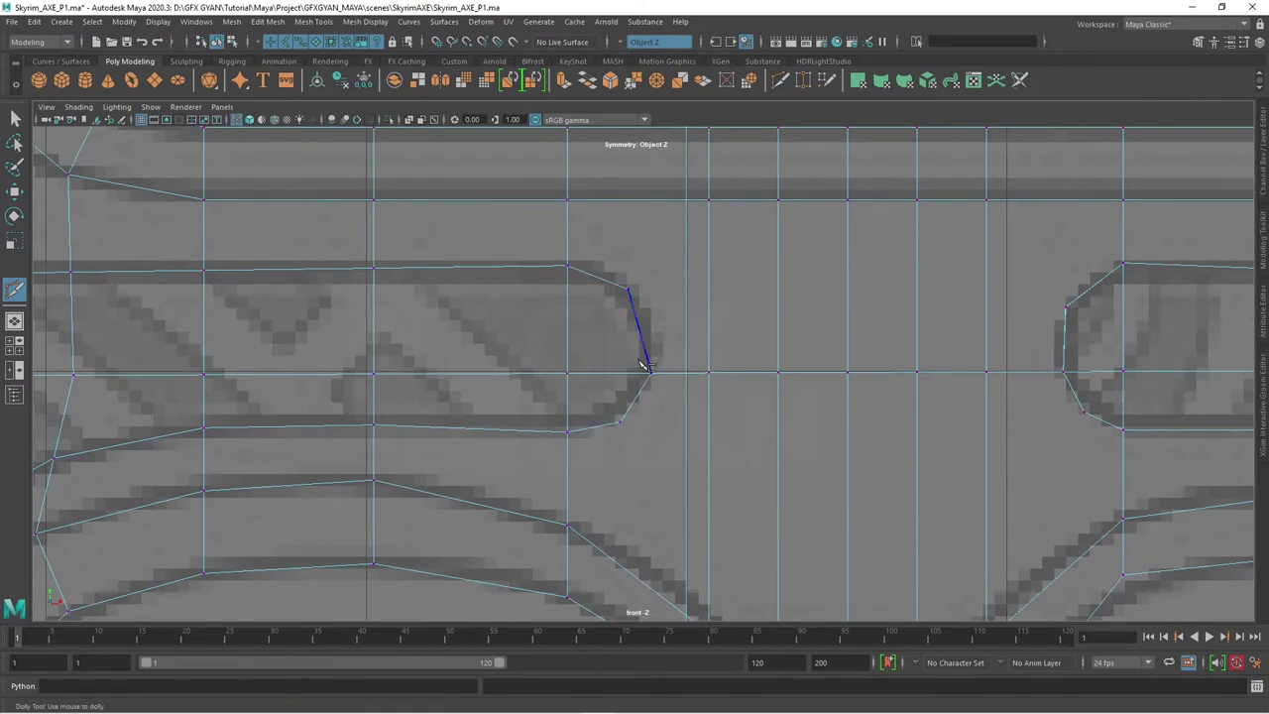
- Raise the right slot's end and top-edge vertices in Y onto the reference outline
key("w")
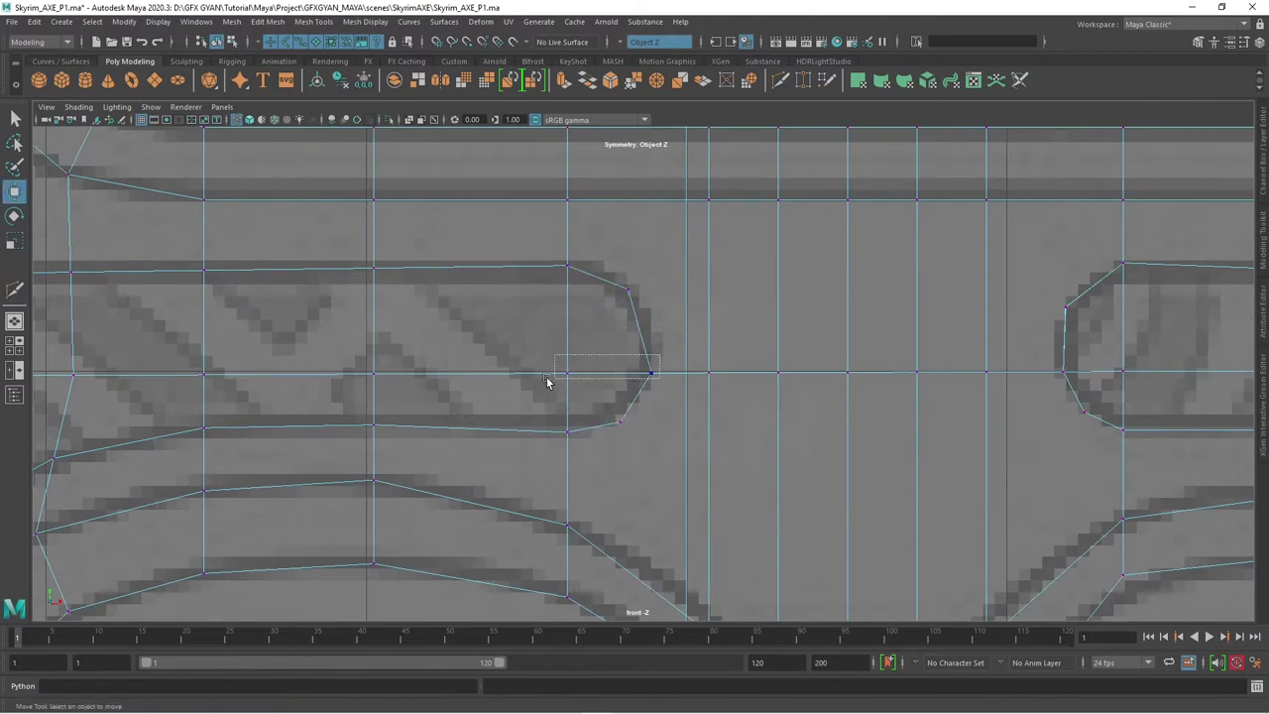
left_click_drag(540, 388, 660, 355)
left_click_drag(608, 309, 609, 290)
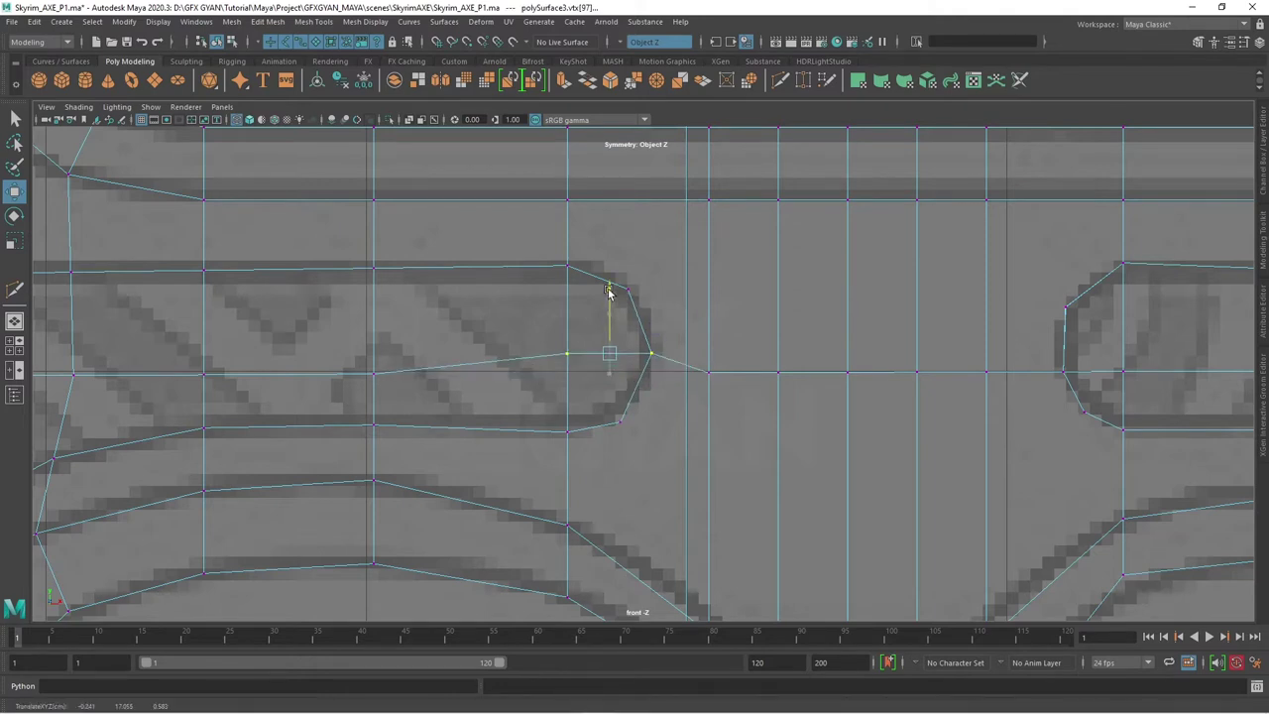
left_click(373, 372)
left_click_drag(373, 311, 374, 291)
middle_click_drag(374, 291, 371, 382, "alt")
left_click(380, 377)
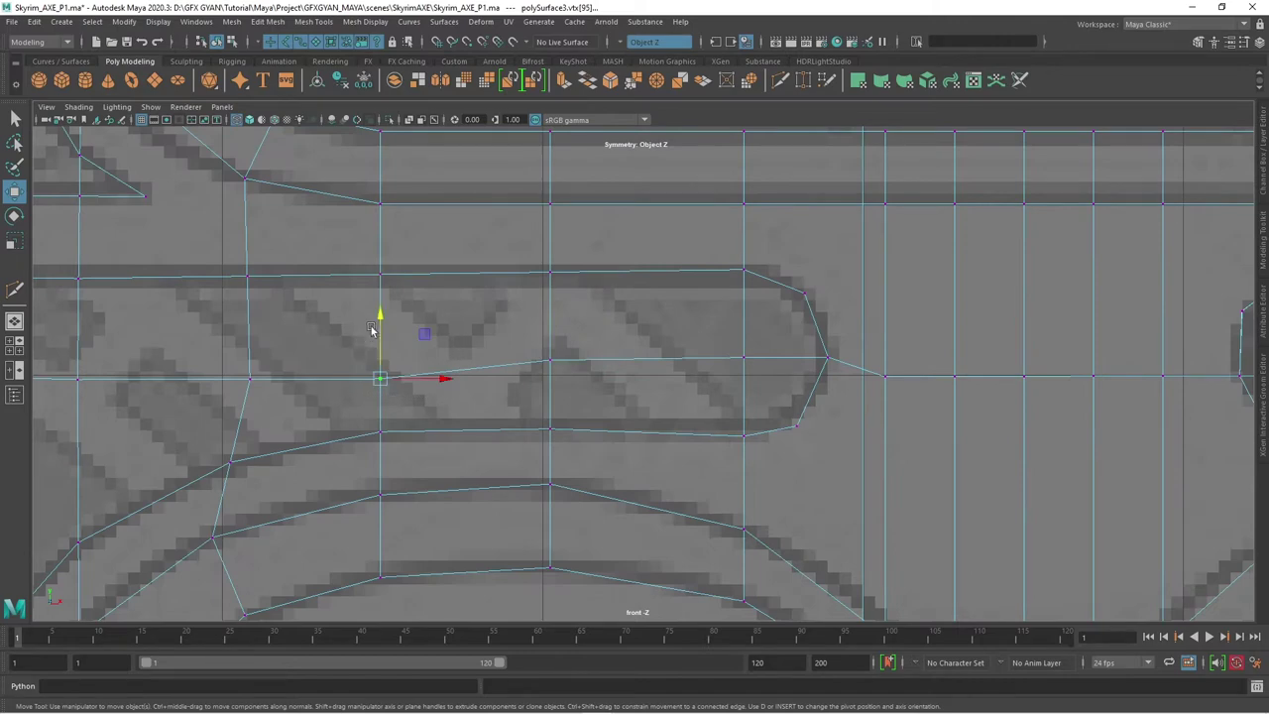
left_click_drag(379, 318, 381, 303)
left_click(249, 378)
left_click_drag(252, 323, 254, 314)
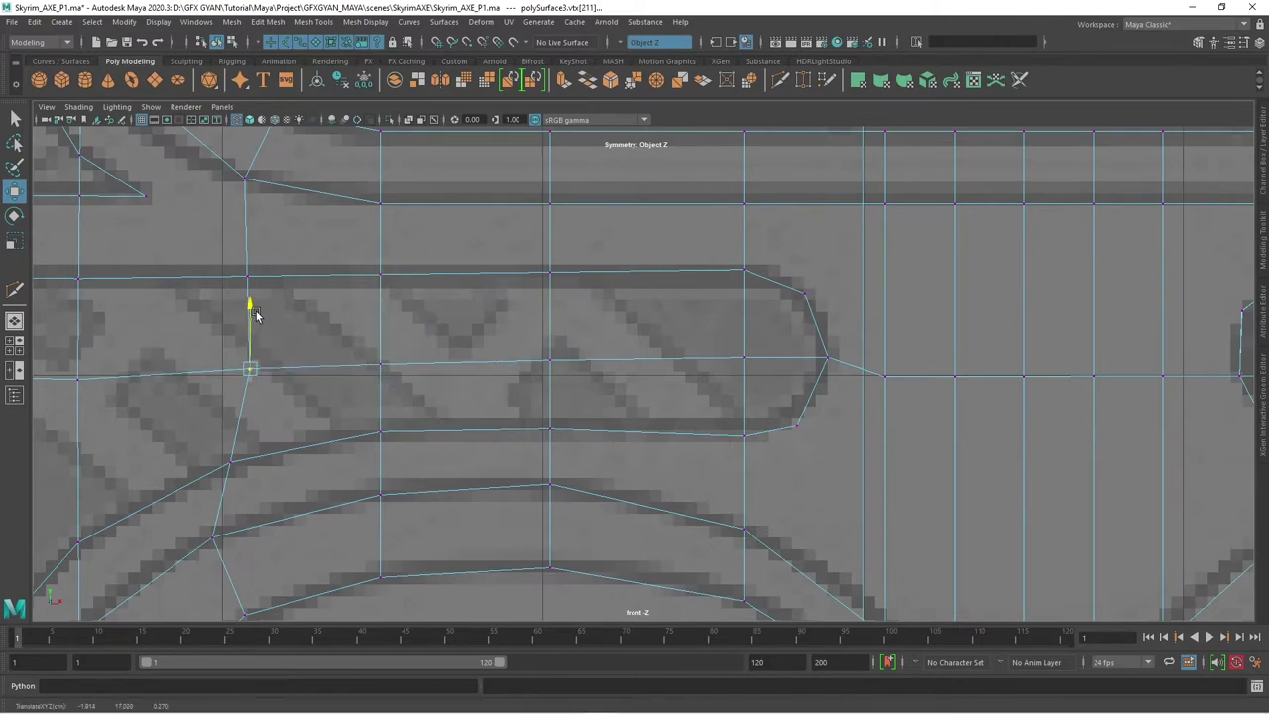
- Fit the opposite rounded slot's end and edge vertices to the reference curve
middle_click_drag(750, 373, 654, 399, "alt")
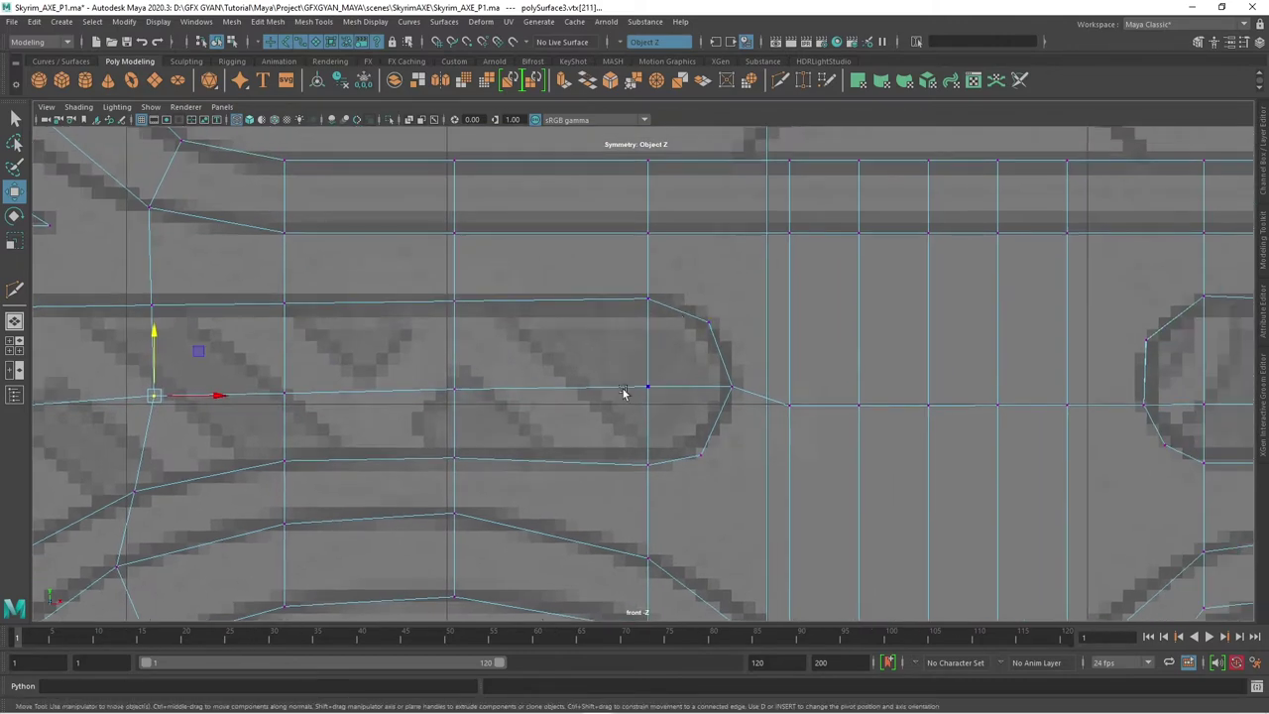
middle_click_drag(816, 414, 661, 363, "alt")
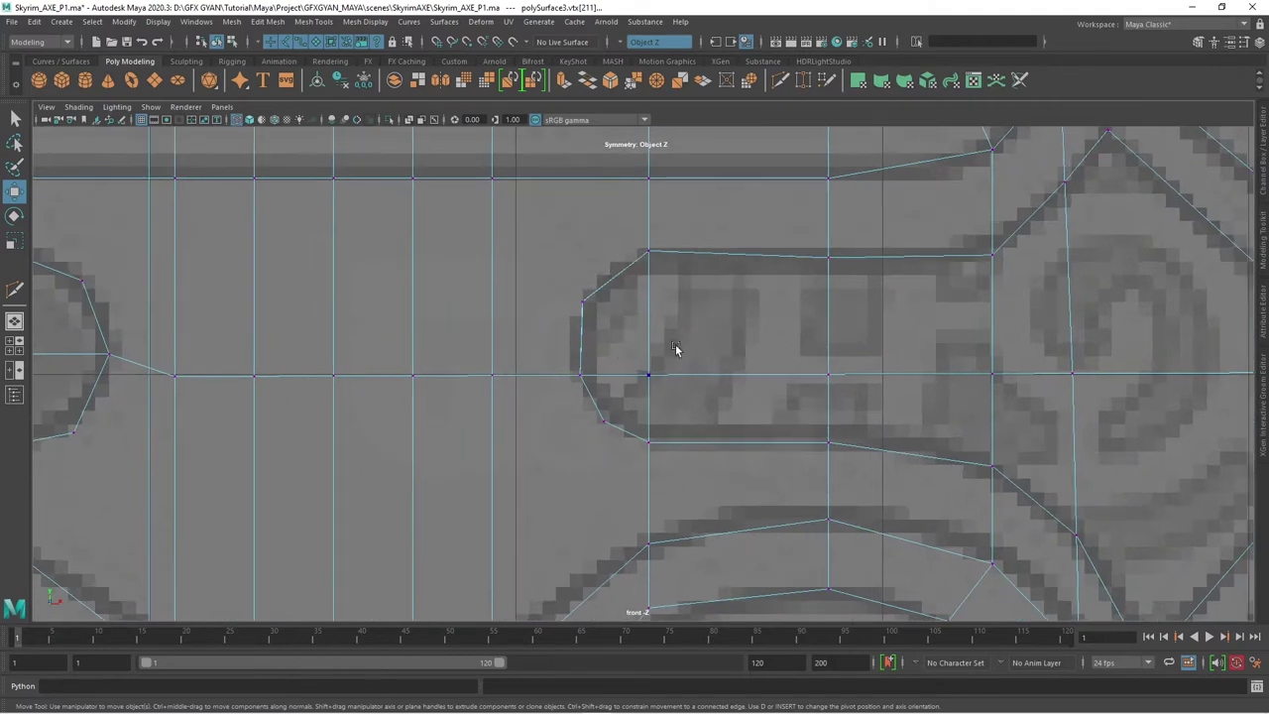
left_click(583, 375)
left_click_drag(613, 338, 615, 290)
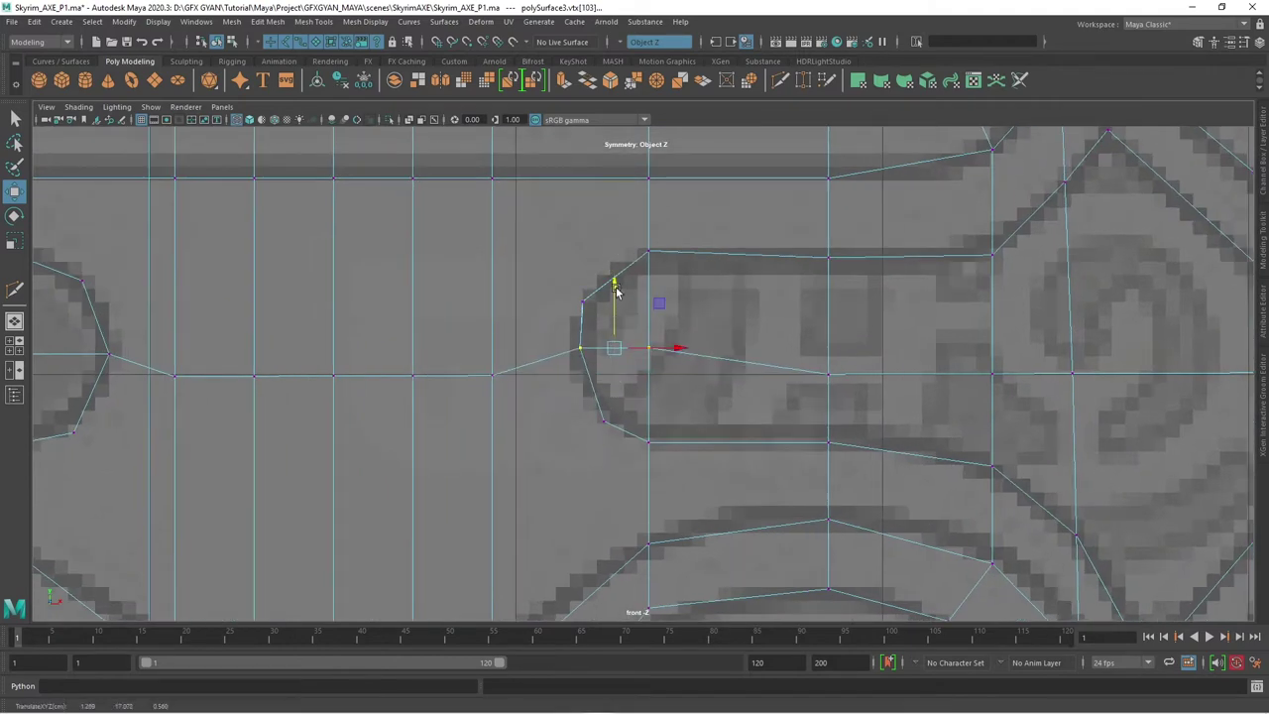
left_click(603, 421)
left_click_drag(602, 421, 595, 404)
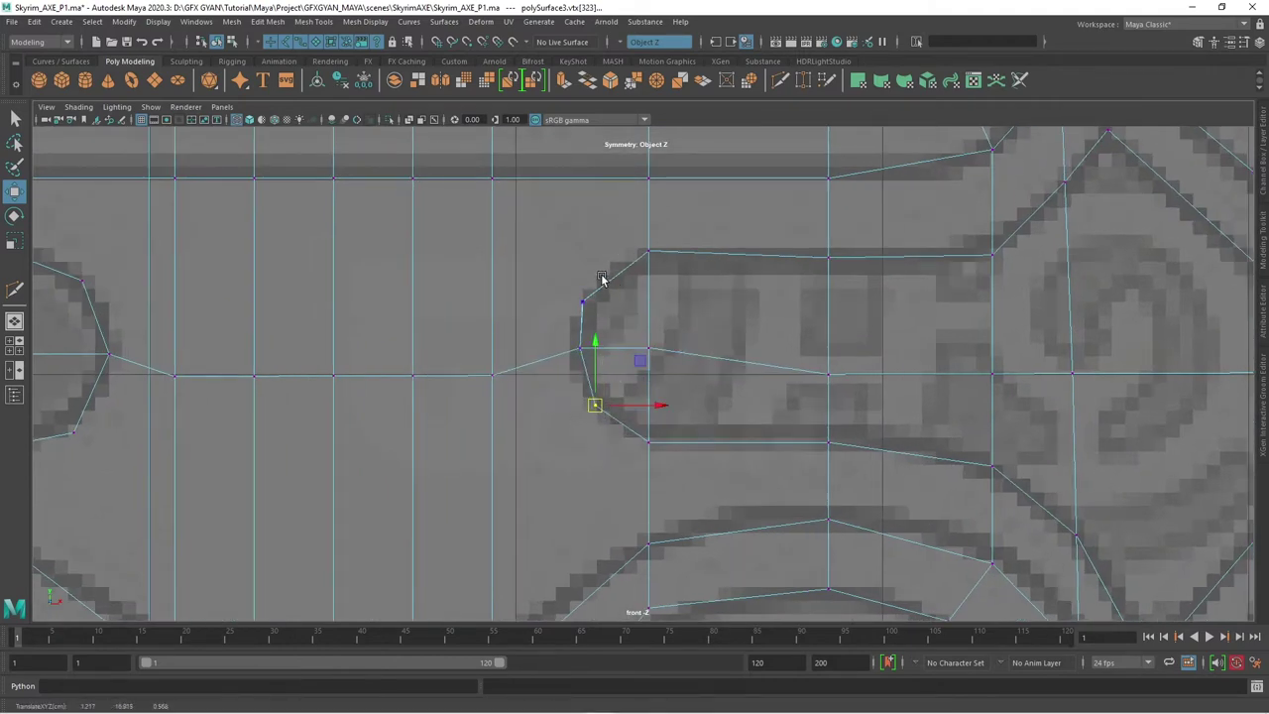
left_click_drag(584, 299, 598, 288)
left_click(594, 405)
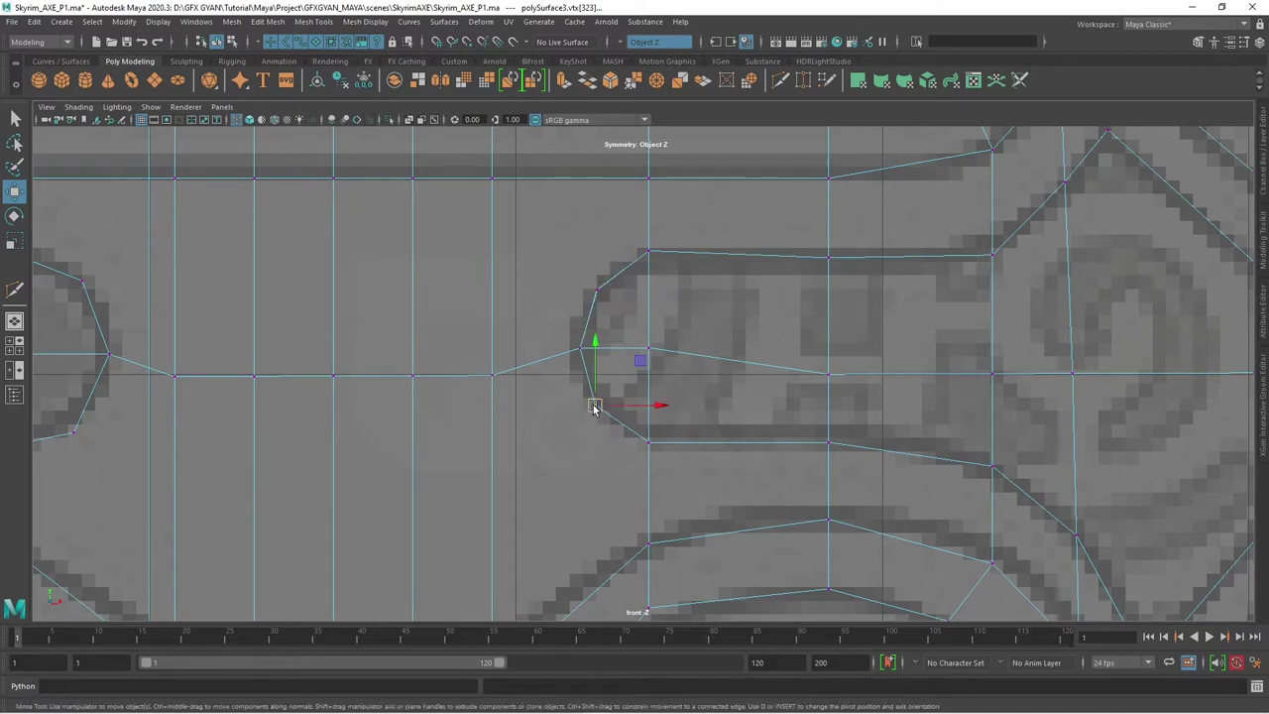
left_click_drag(595, 404, 597, 413)
left_click(831, 366)
left_click_drag(829, 347, 828, 328)
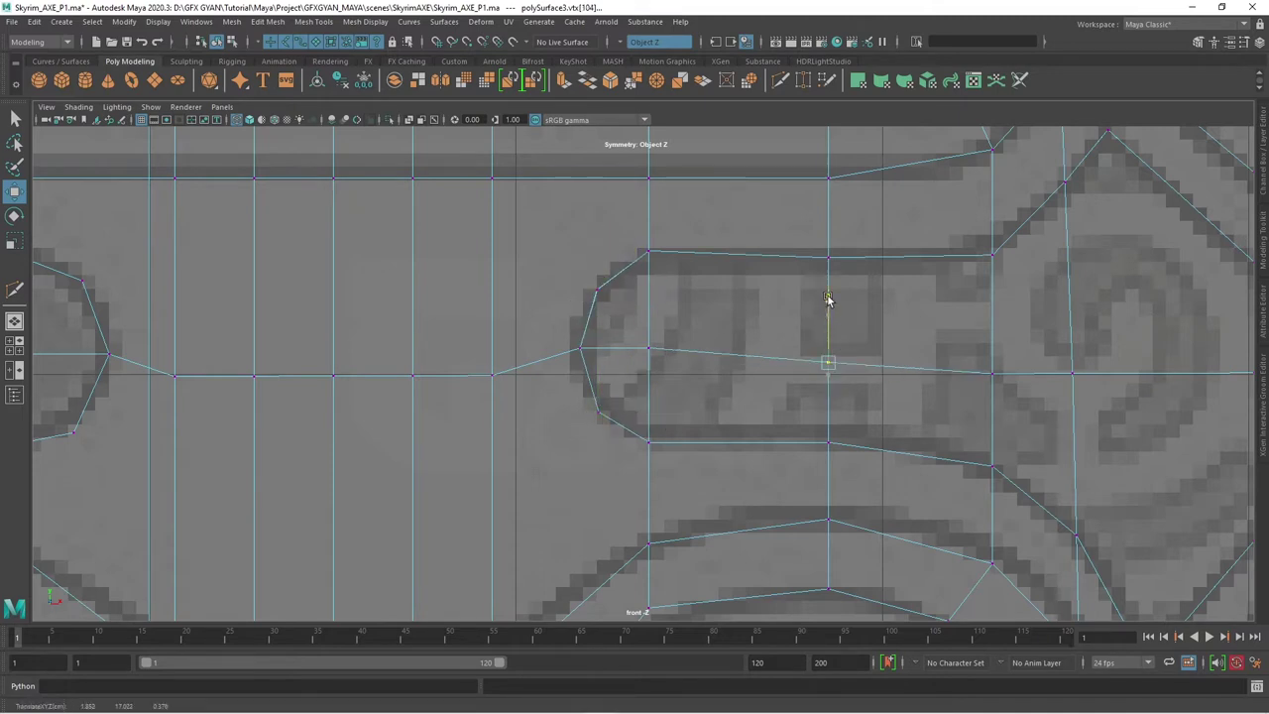
left_click(994, 369)
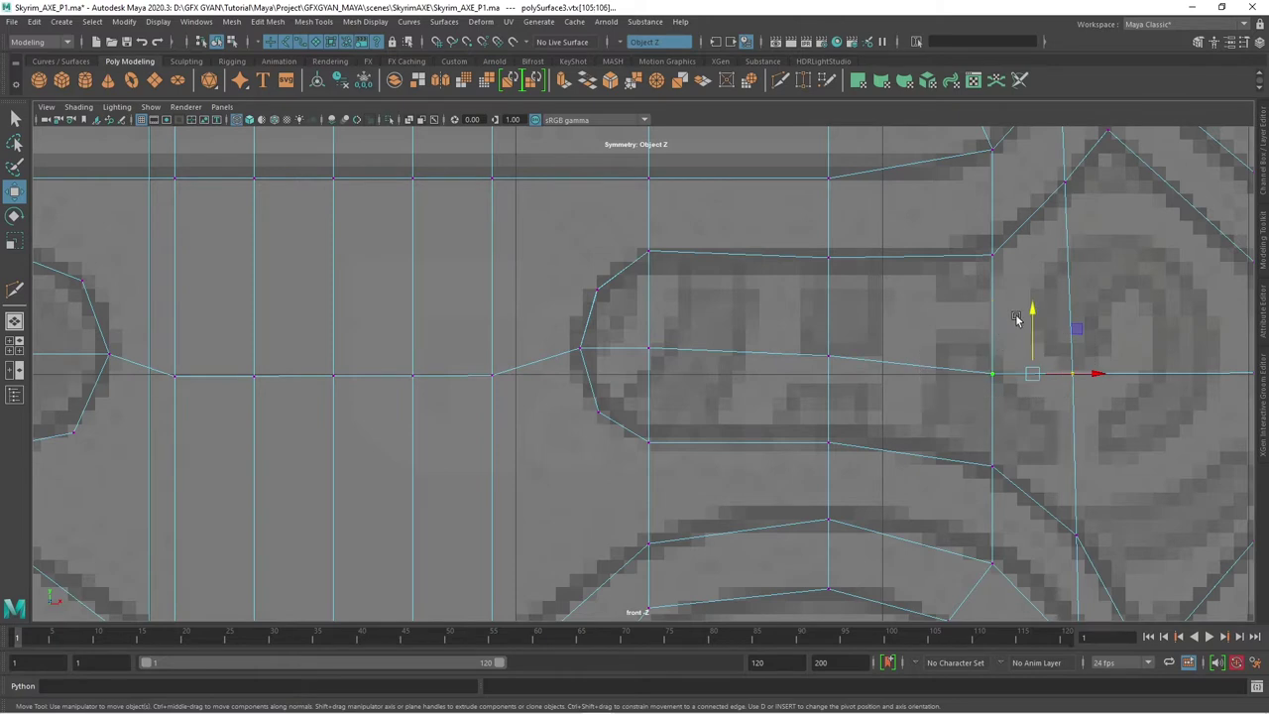
mouse_move(1025, 318)
left_mouse_down()
mouse_move(1037, 297)
mouse_move(1064, 311)
left_mouse_up()
left_click(1071, 361)
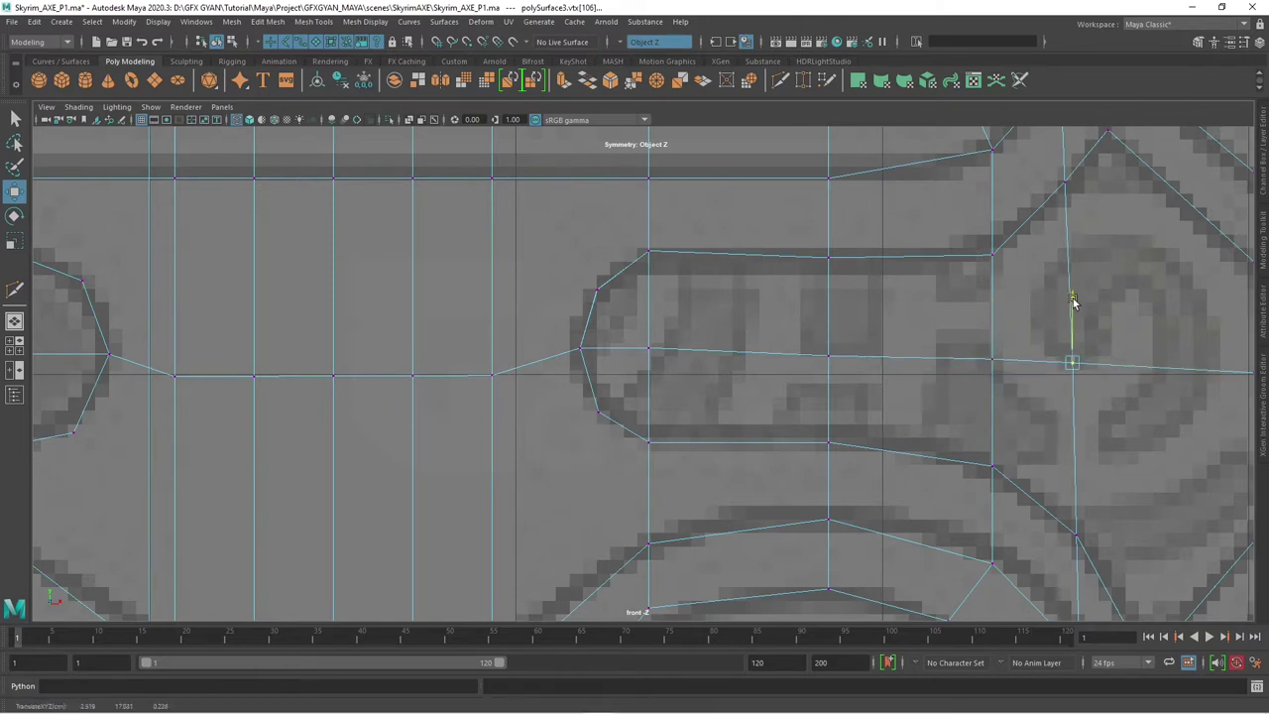
- Lower the slot's upper-left corner vertex onto the reference outline
left_click(647, 253)
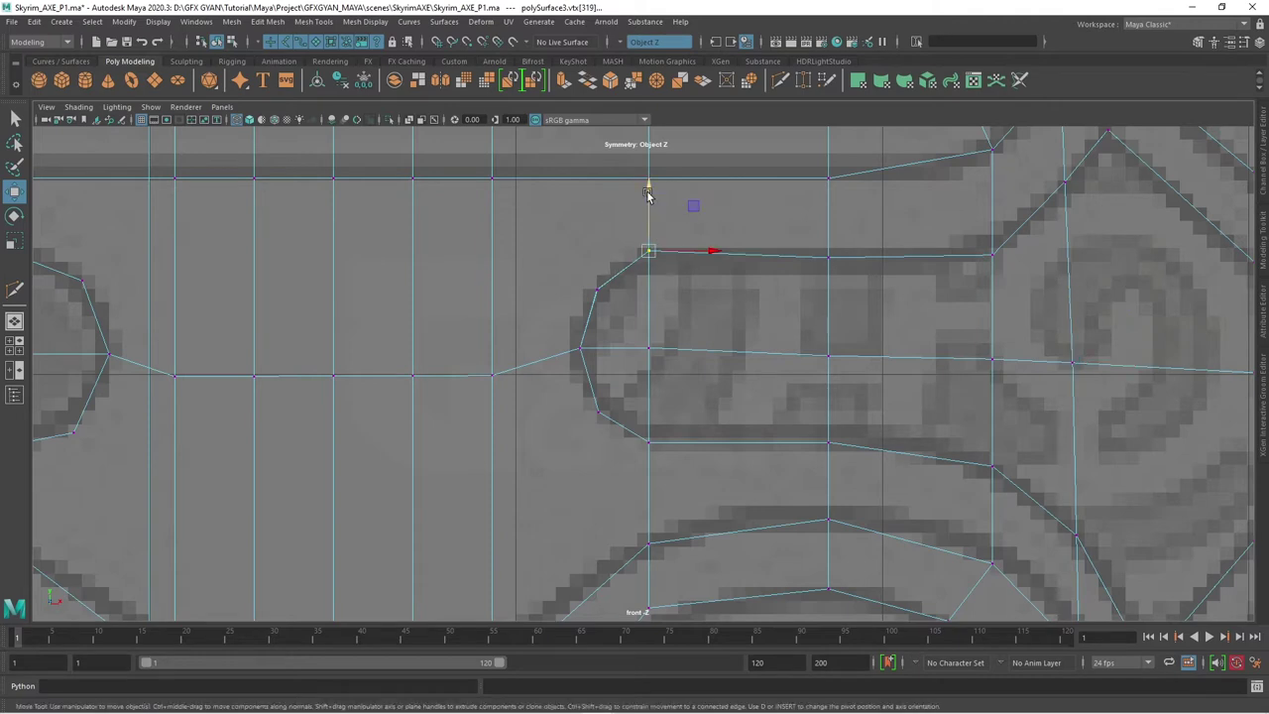
left_click_drag(647, 195, 649, 203)
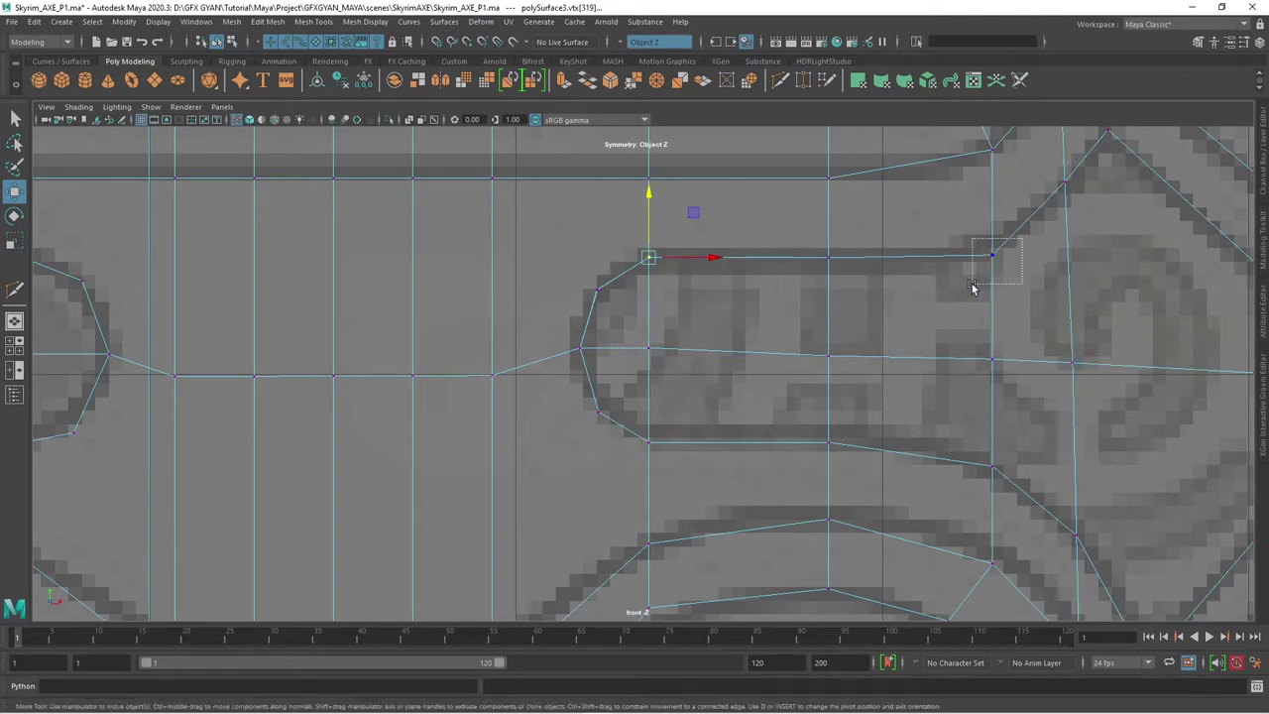
left_click(991, 257)
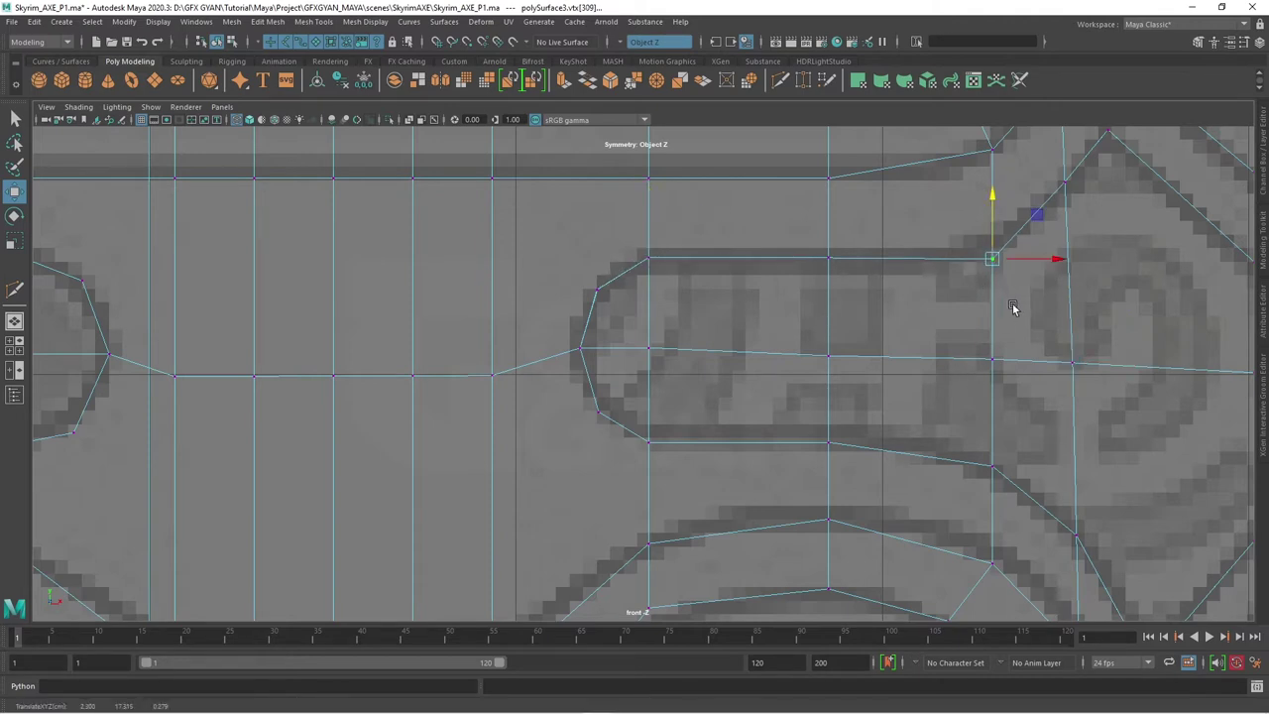
middle_click_drag(1040, 453, 793, 304, "alt")
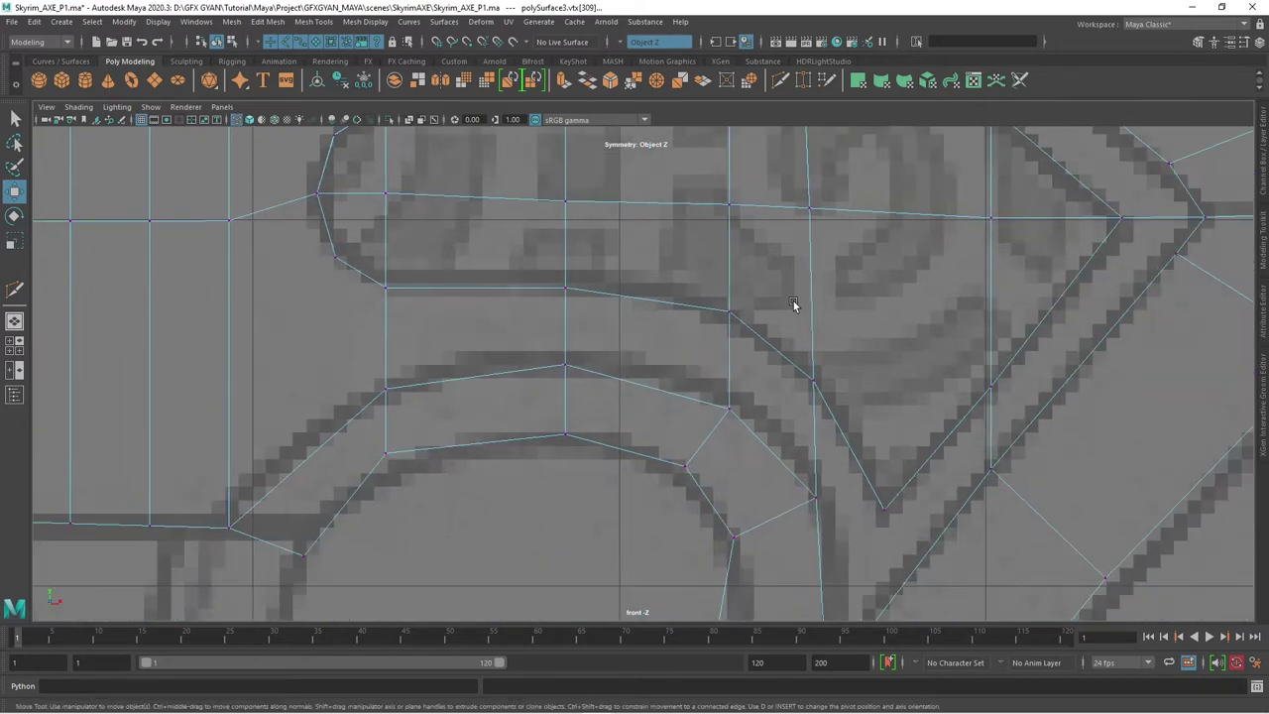
- Slide vtx[211] left and vtx[256] right so the left slot and curved edge match the reference
right_click_drag(791, 334, 536, 416, "alt")
scroll(798, 372, "up", 3)
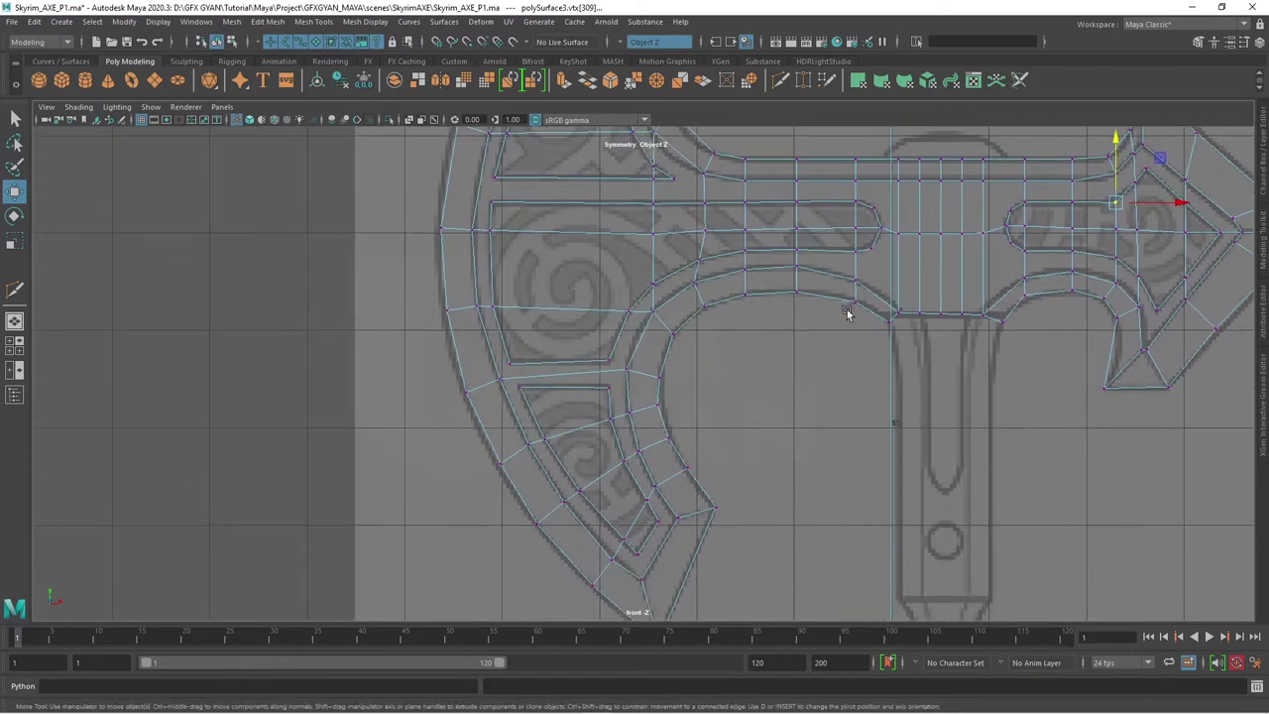
scroll(880, 414, "down", 2)
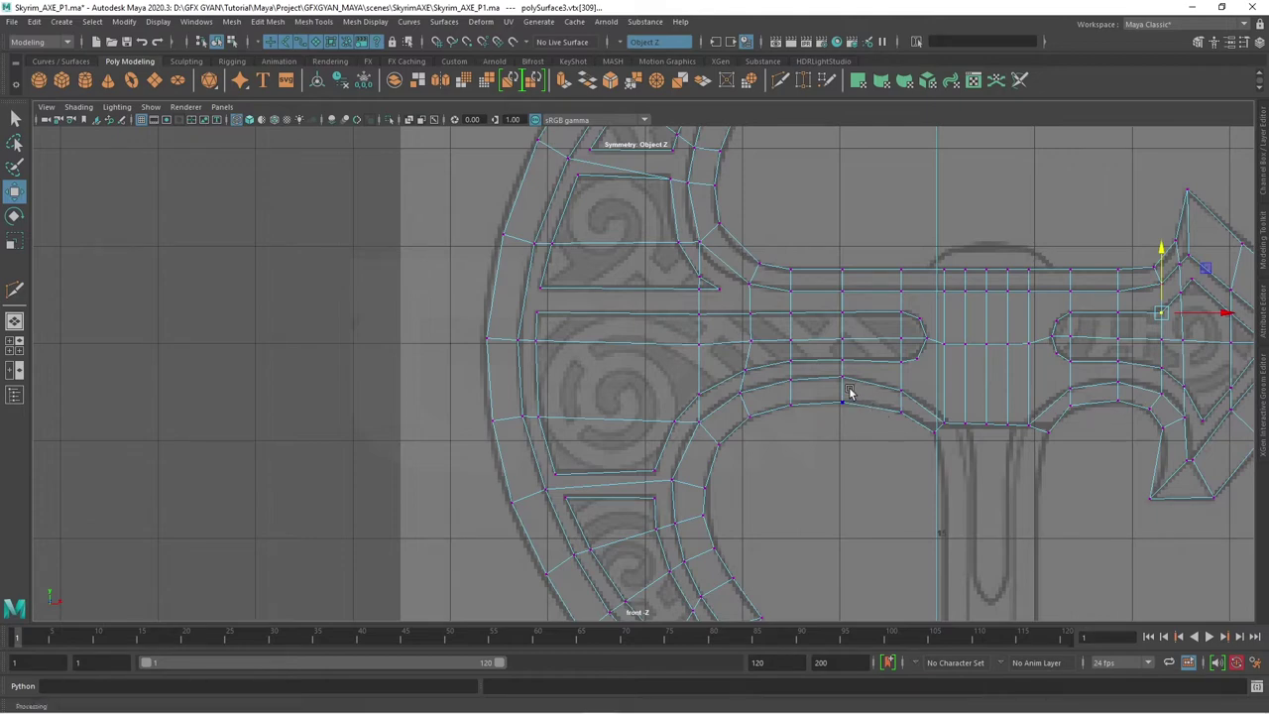
scroll(823, 386, "up", 2)
scroll(783, 366, "up", 2)
left_click(803, 325)
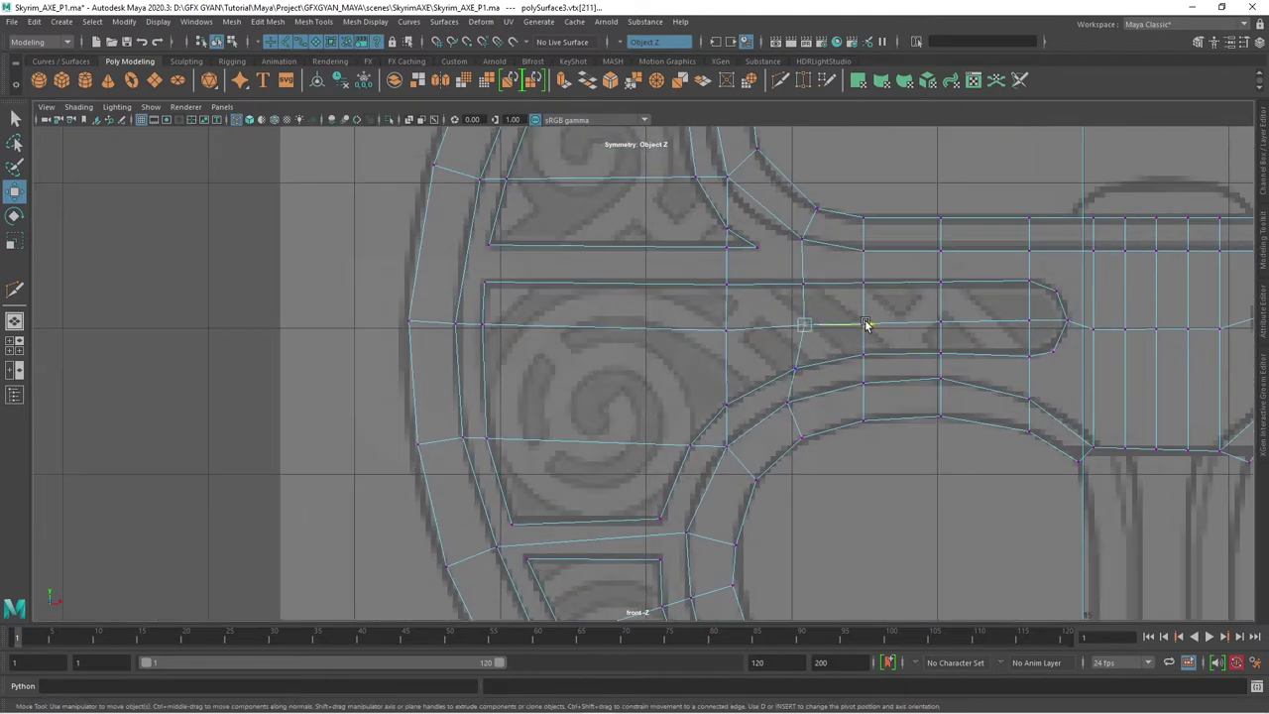
left_click_drag(865, 326, 864, 325)
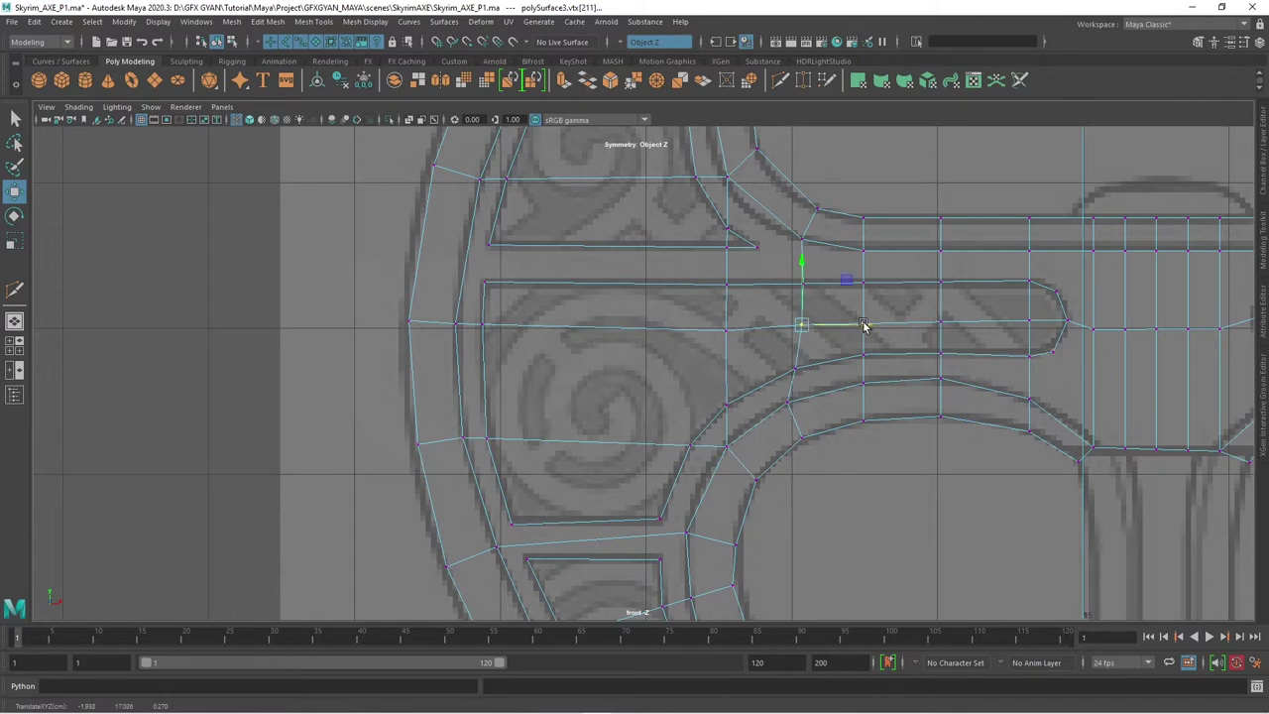
left_click(783, 373)
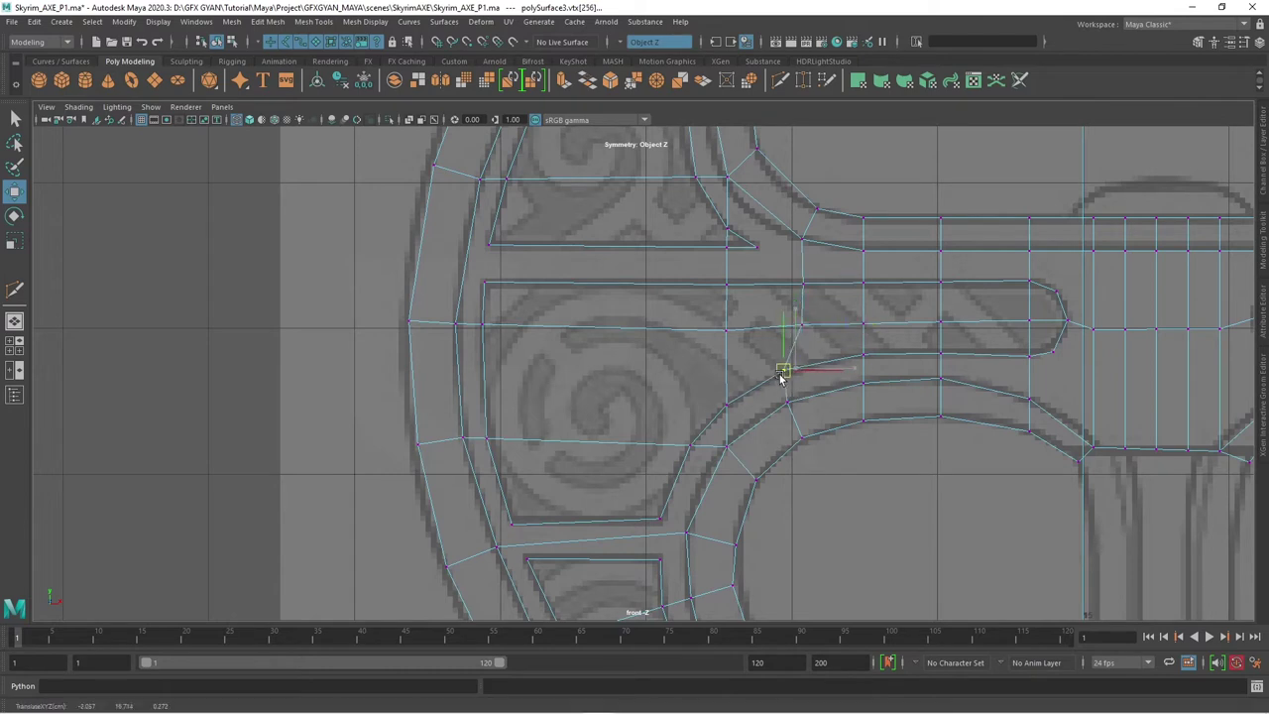
left_click_drag(780, 379, 783, 377)
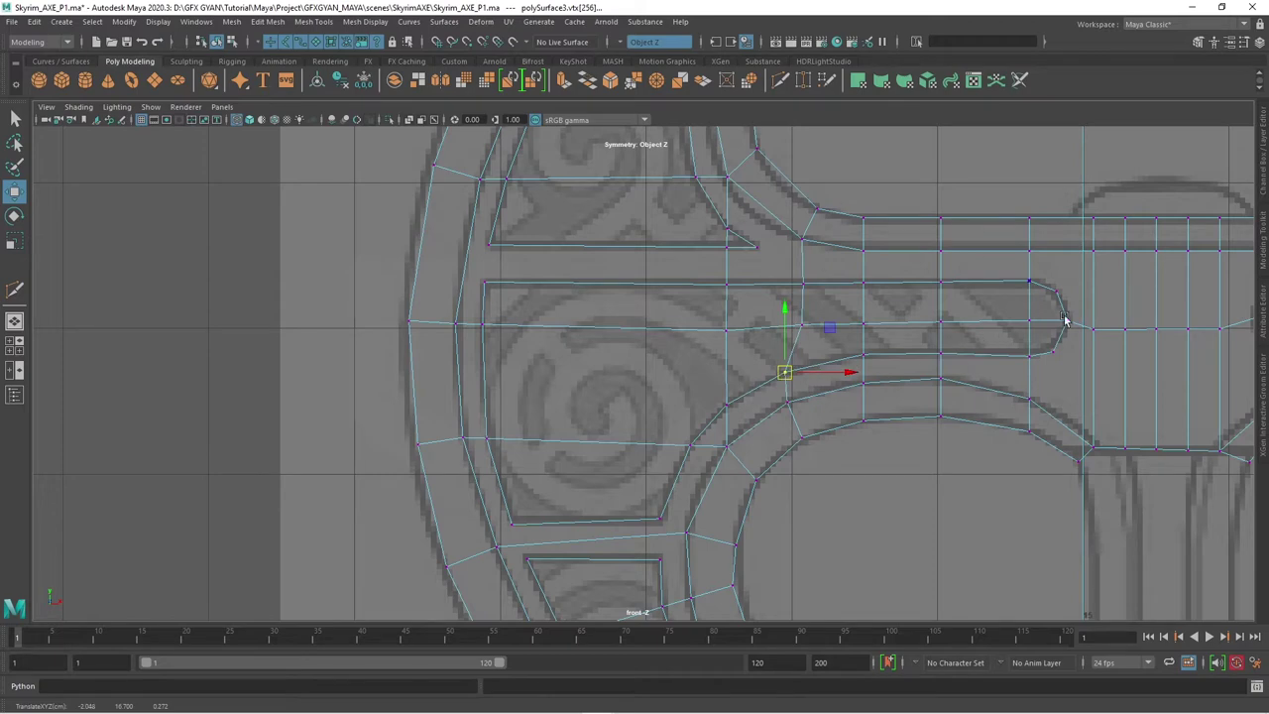
middle_click_drag(878, 487, 852, 205, "alt")
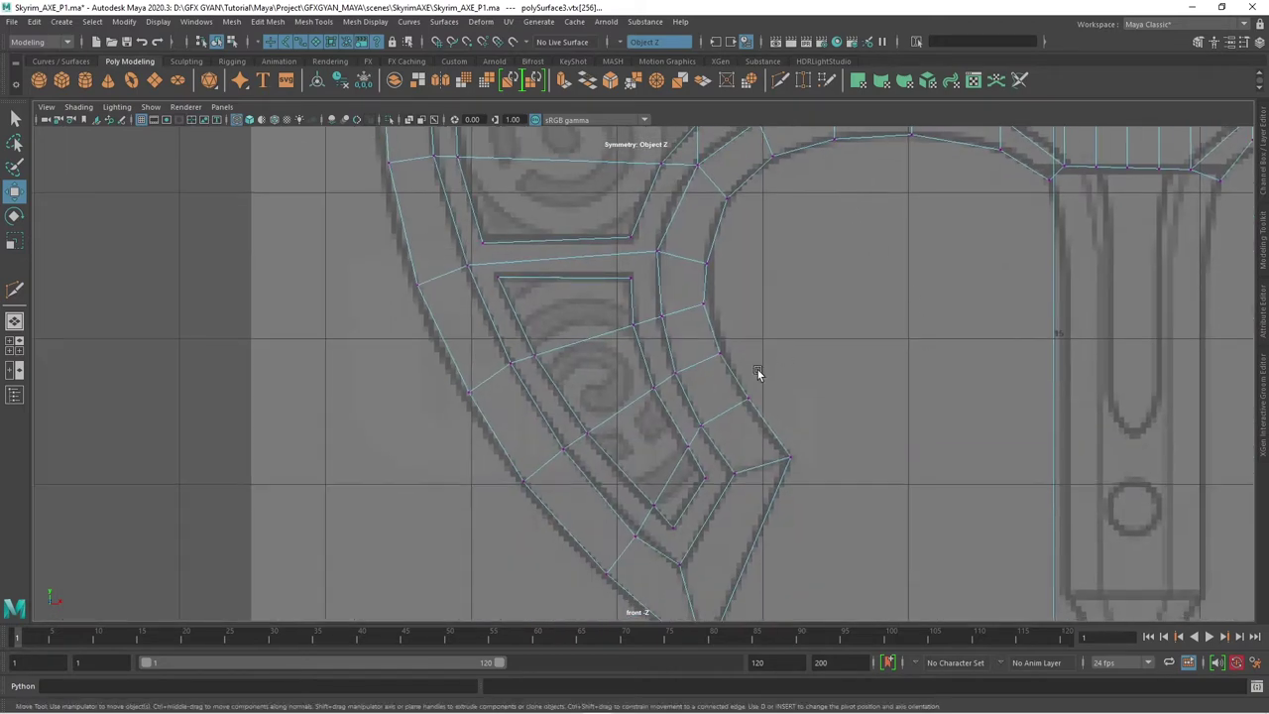
scroll(758, 370, "down", 2)
scroll(757, 453, "up", 2)
scroll(756, 397, "up", 2)
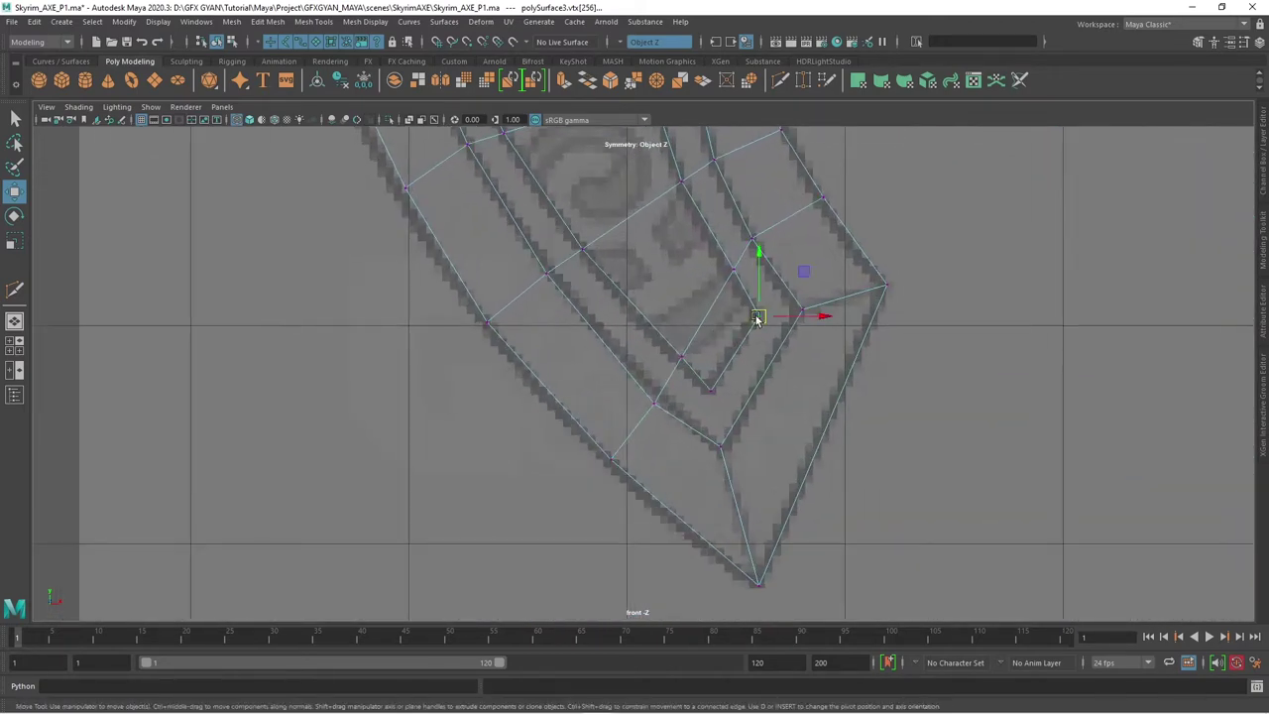
- Connect a pair of neighbouring lower blade panel vertices with a new edge
left_click(780, 314)
right_click_drag(842, 273, 841, 356, "shift")
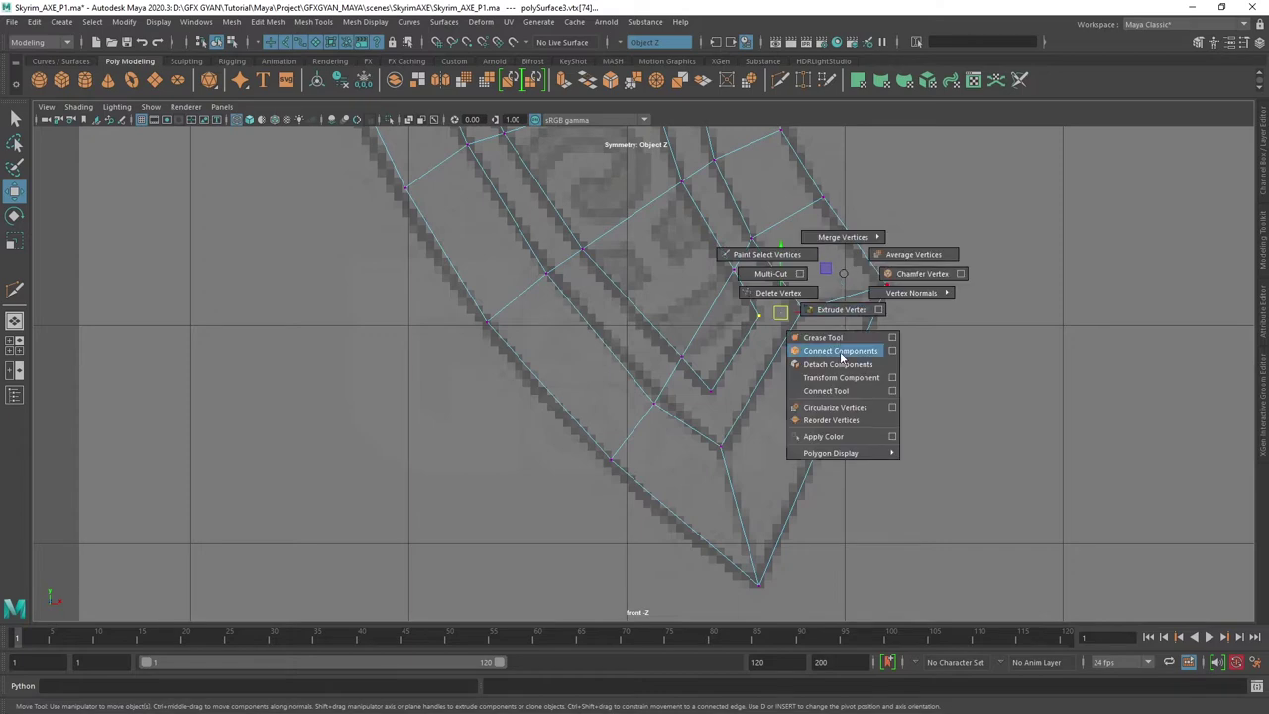
left_click(707, 389)
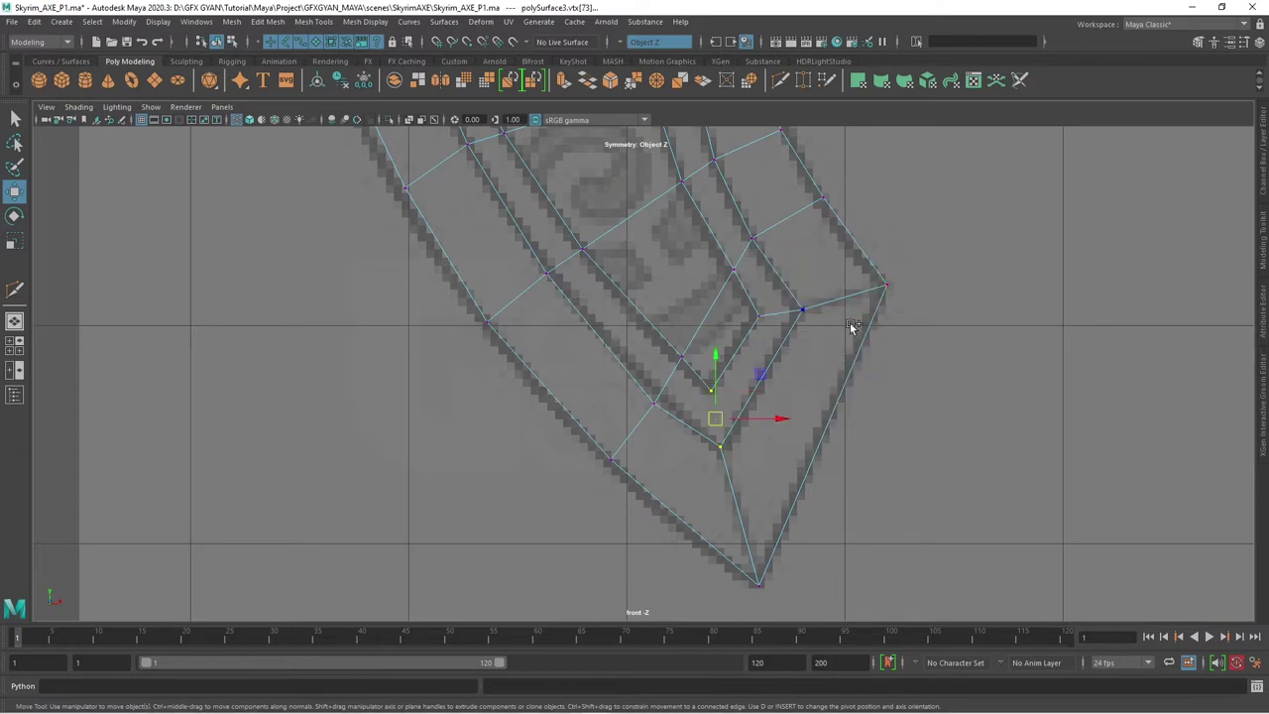
right_click_drag(850, 321, 847, 398, "shift")
middle_click_drag(700, 280, 680, 271, "alt")
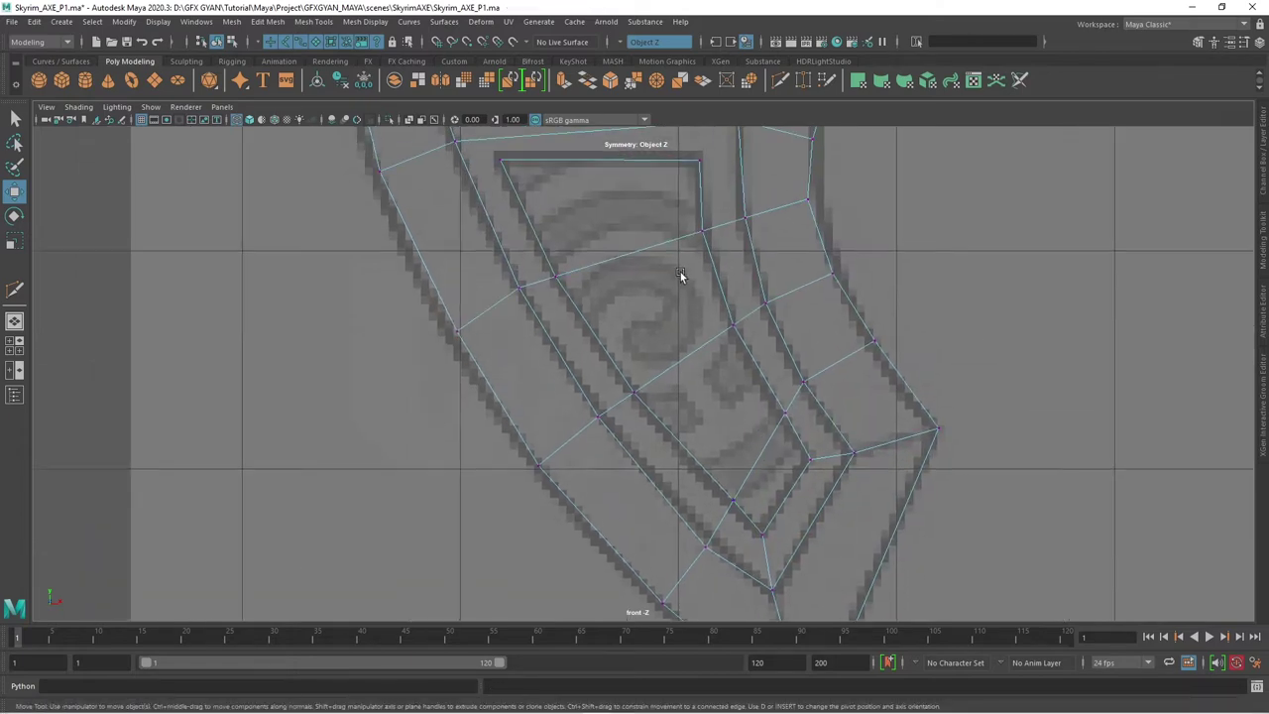
- Add an edge joining the upper panel corner vertex to its neighbour
middle_click_drag(741, 536, 720, 397, "alt")
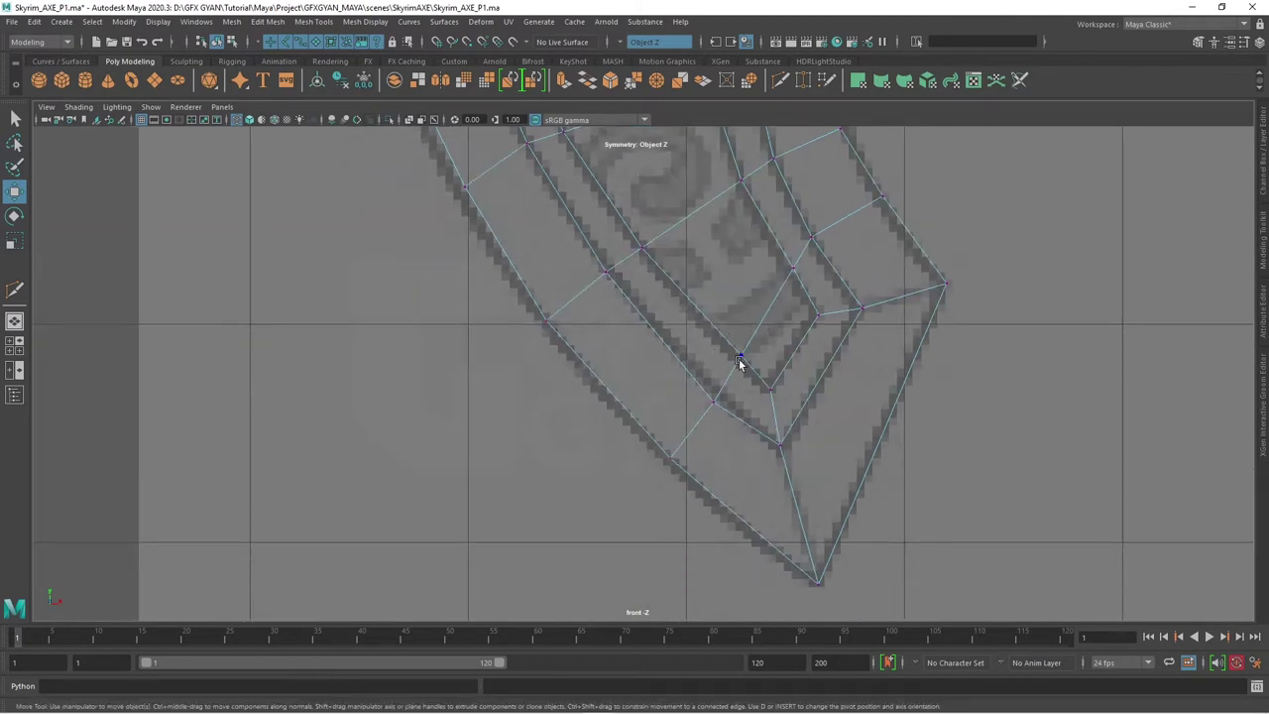
scroll(720, 352, "up", 3)
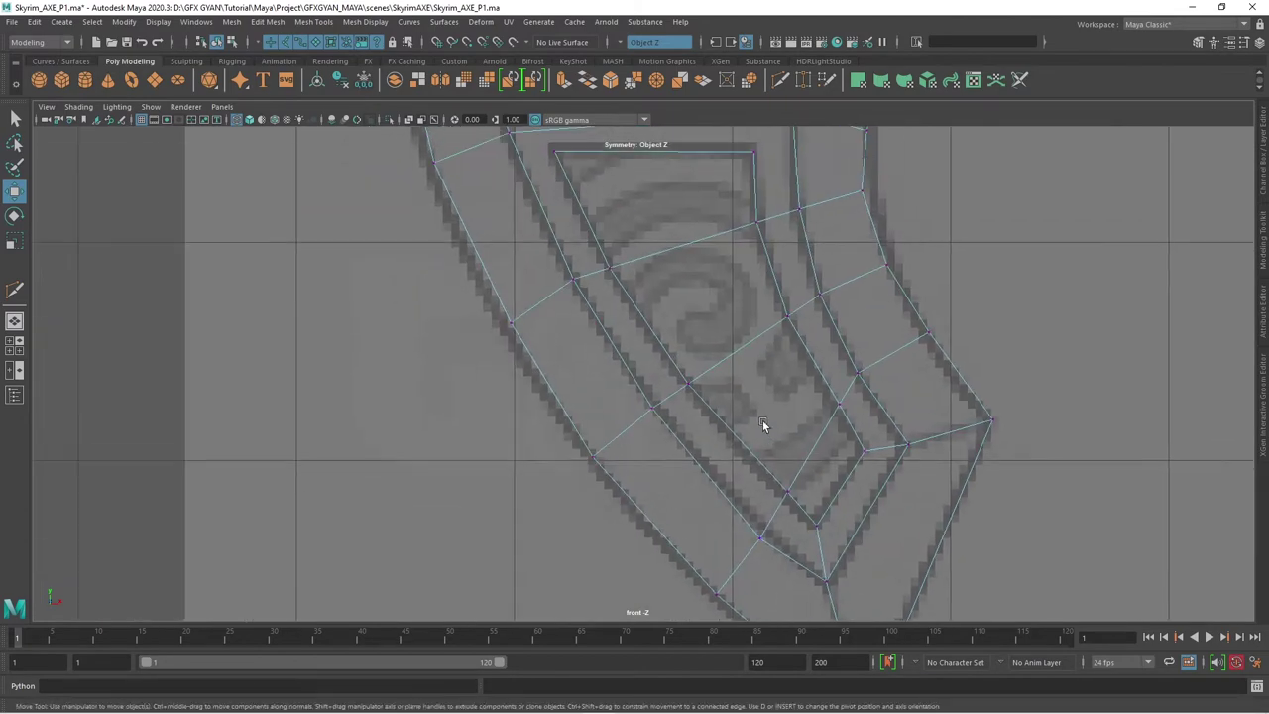
scroll(762, 419, "up", 2)
scroll(775, 370, "up", 2)
left_click(853, 317)
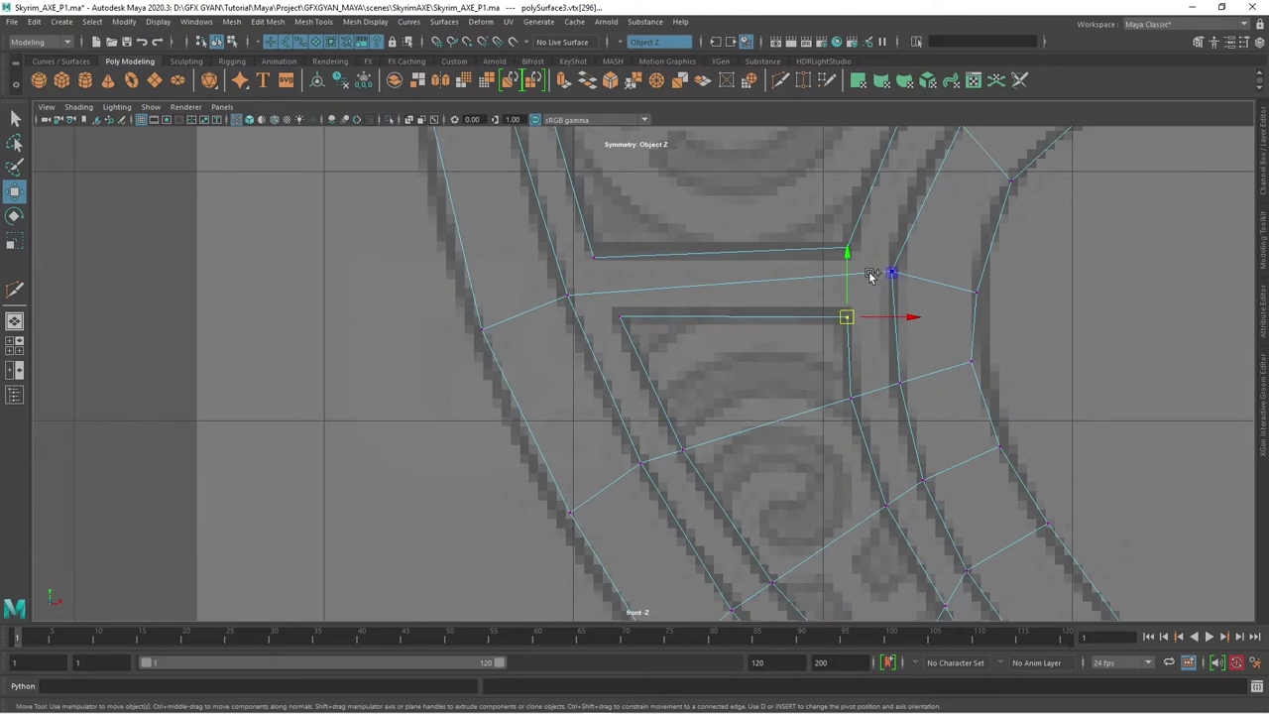
left_click(889, 269, "shift")
right_click_drag(954, 233, 952, 311, "shift")
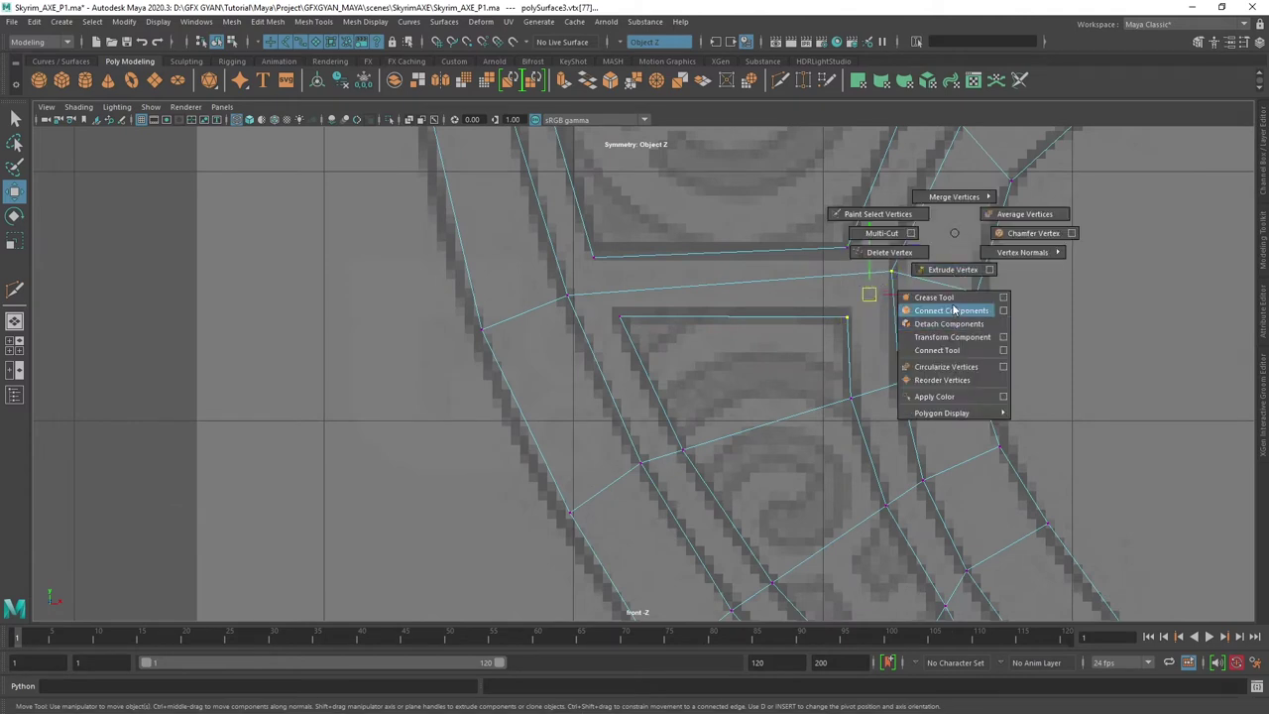
- Connect the inner panel corner and the top-right vertex to the outer rim with edges
left_click(619, 316)
left_click(567, 296, "shift")
right_click(752, 268, "shift")
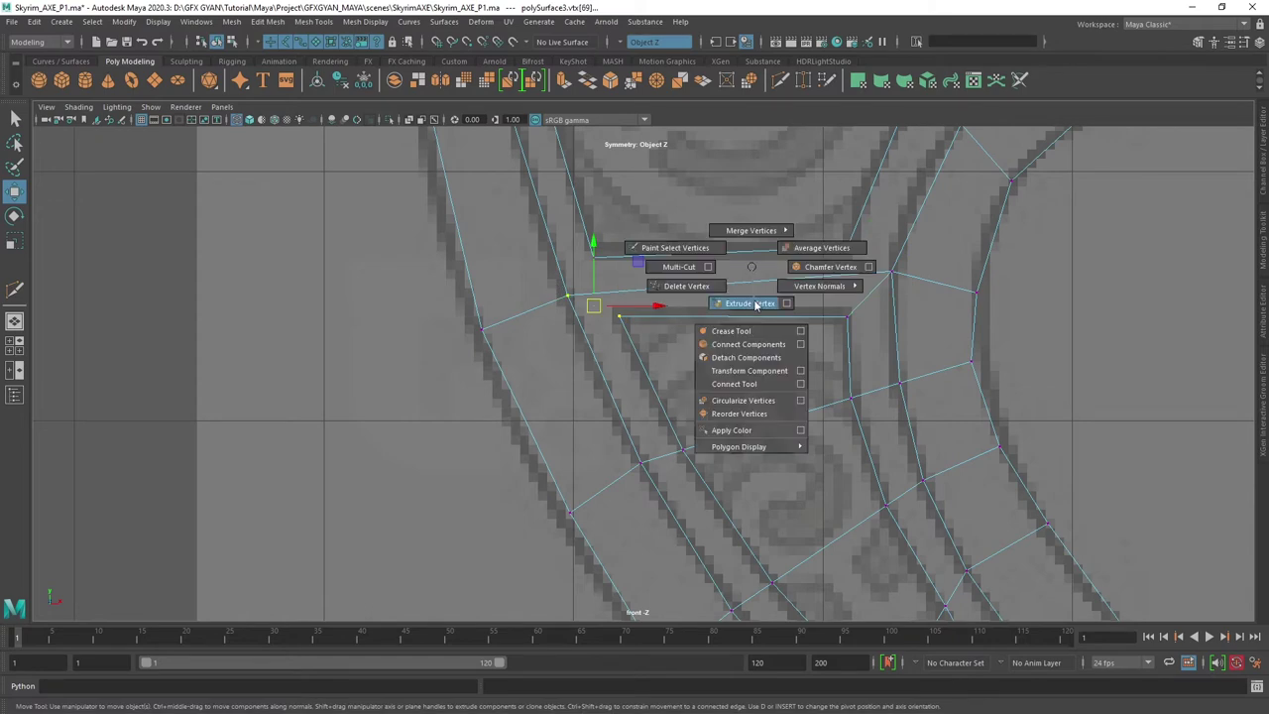
left_click(749, 344)
left_click(880, 264)
left_click(889, 270, "shift")
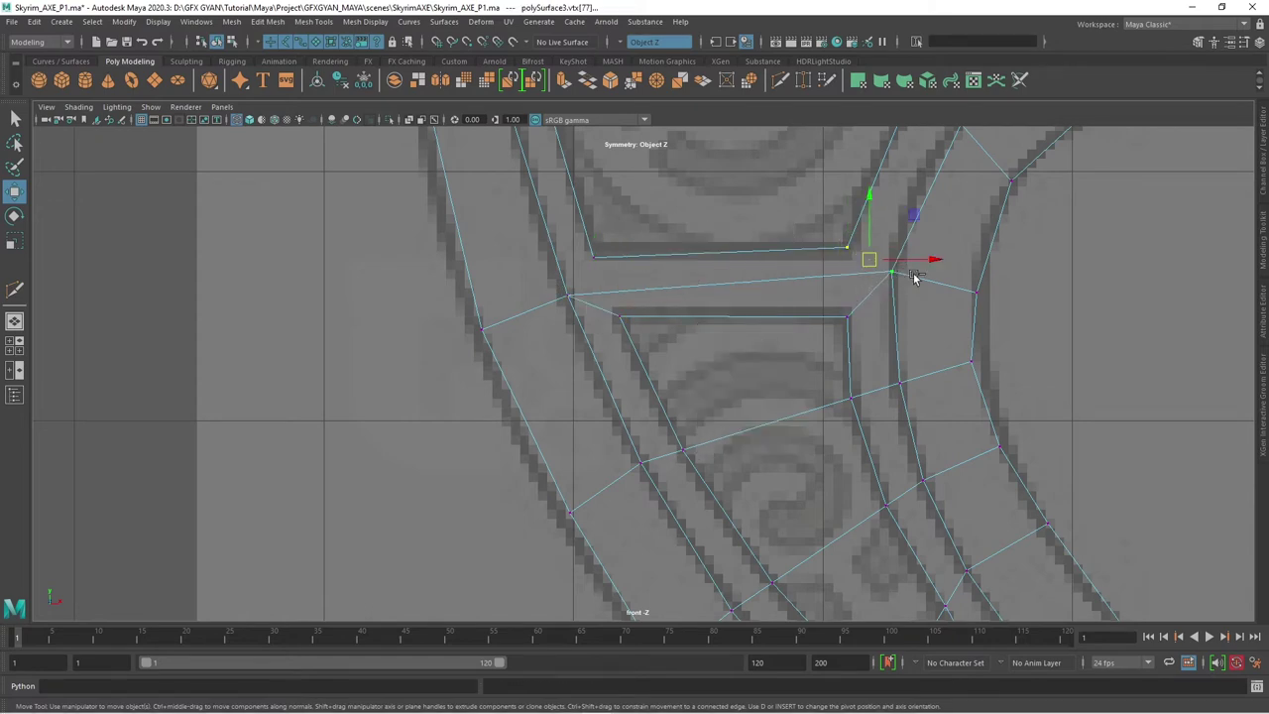
right_click_drag(915, 274, 913, 347, "shift")
- Link the panel's upper-left vertex to the vertex below, then select an inner curve vertex
left_click(591, 257)
left_click(567, 295, "shift")
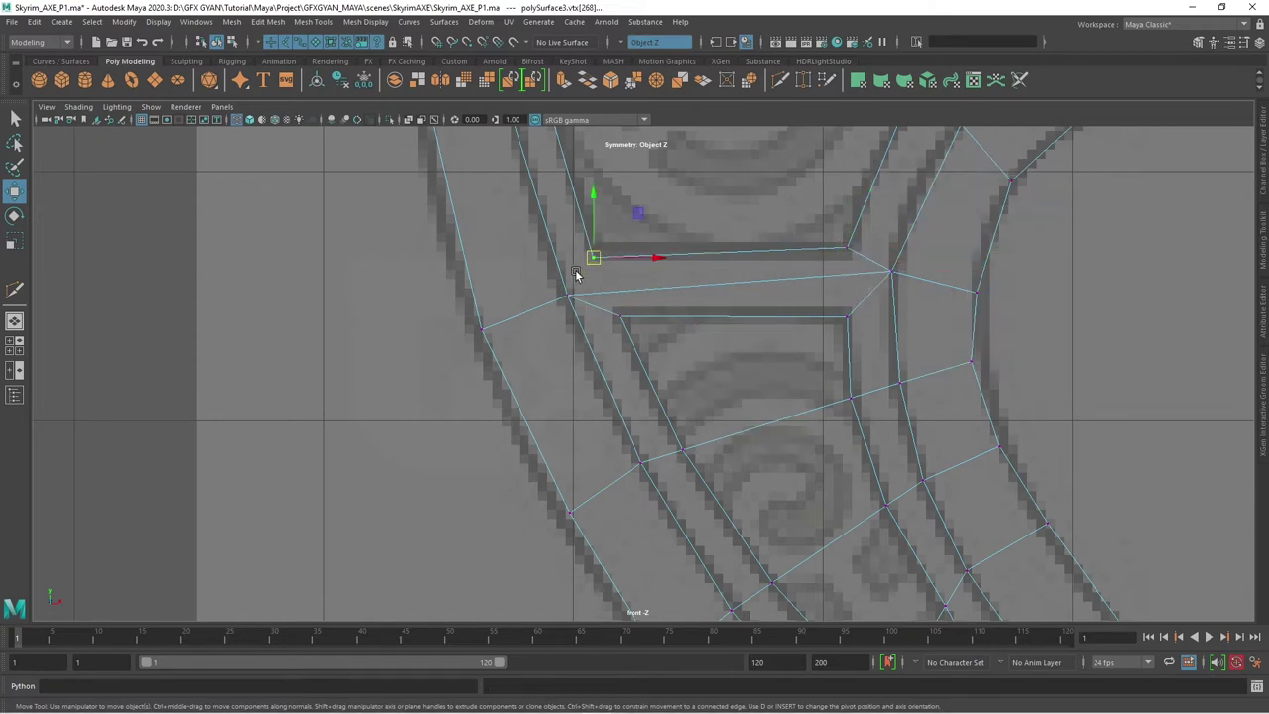
right_click_drag(711, 241, 714, 325, "shift")
scroll(801, 287, "down", 5)
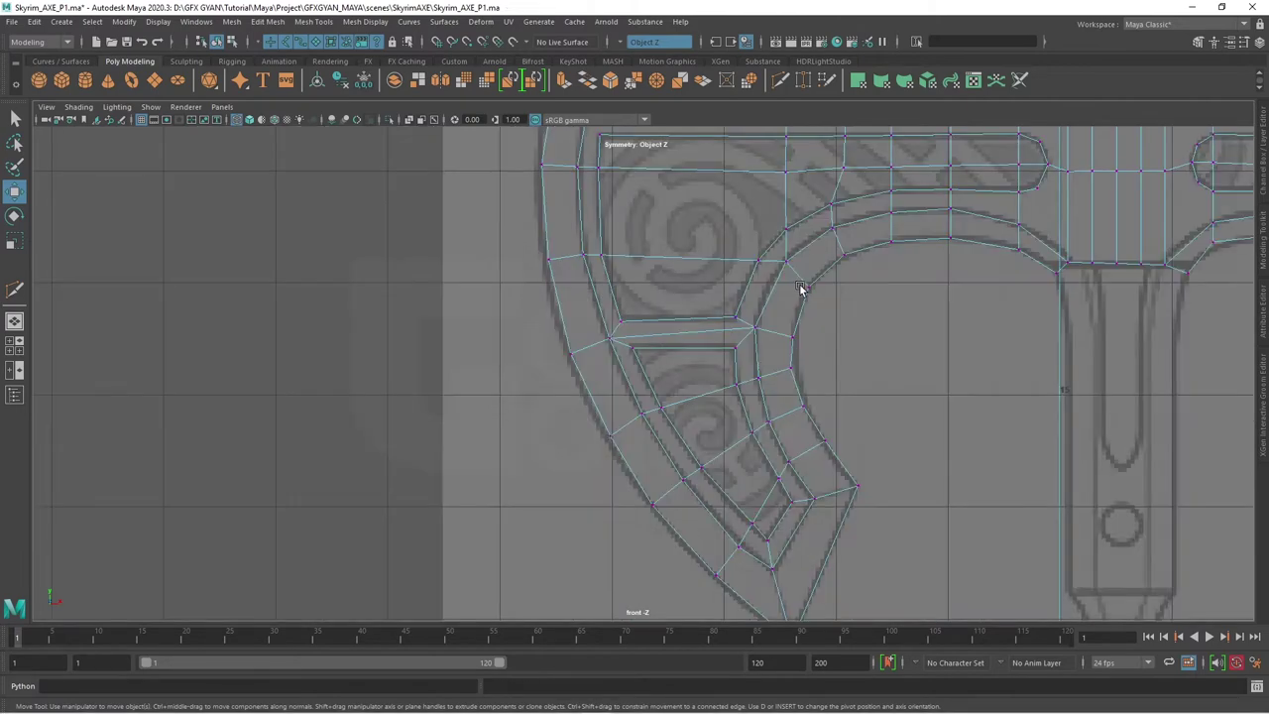
scroll(660, 370, "up", 1)
left_click(602, 337)
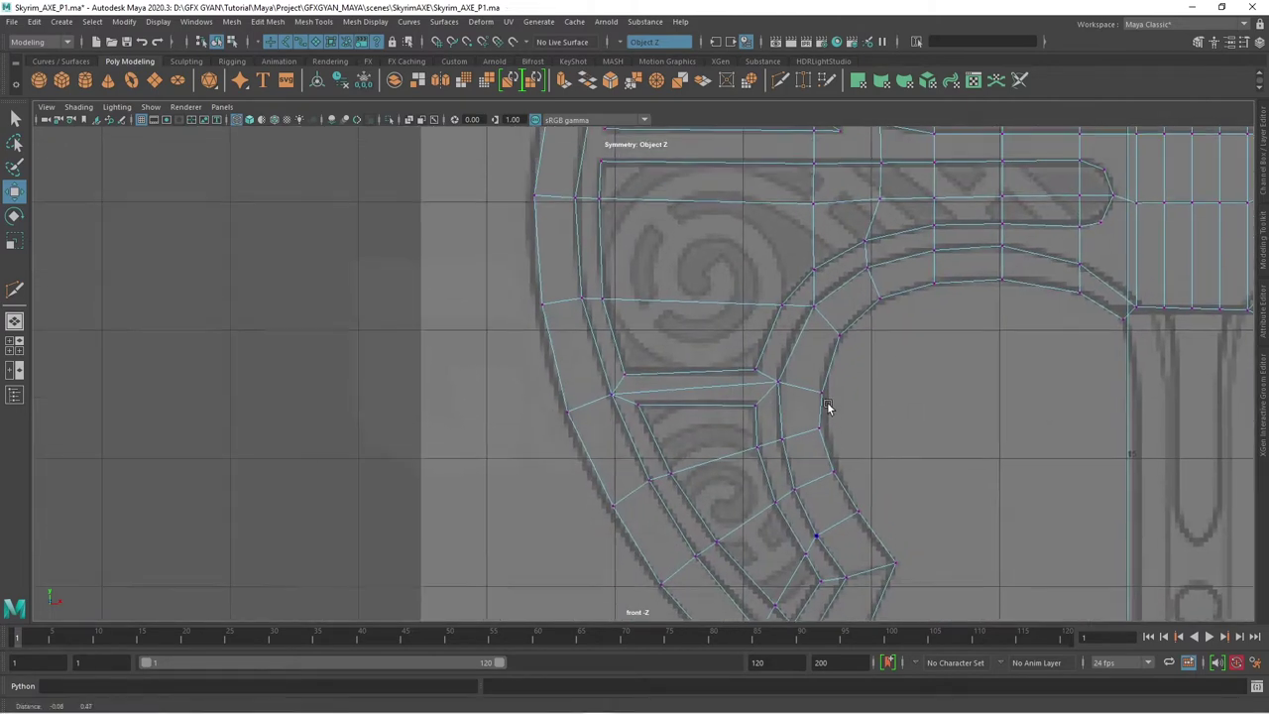
- Add an edge between two vertices on the upper blade tip panel
middle_click_drag(827, 410, 835, 487, "alt")
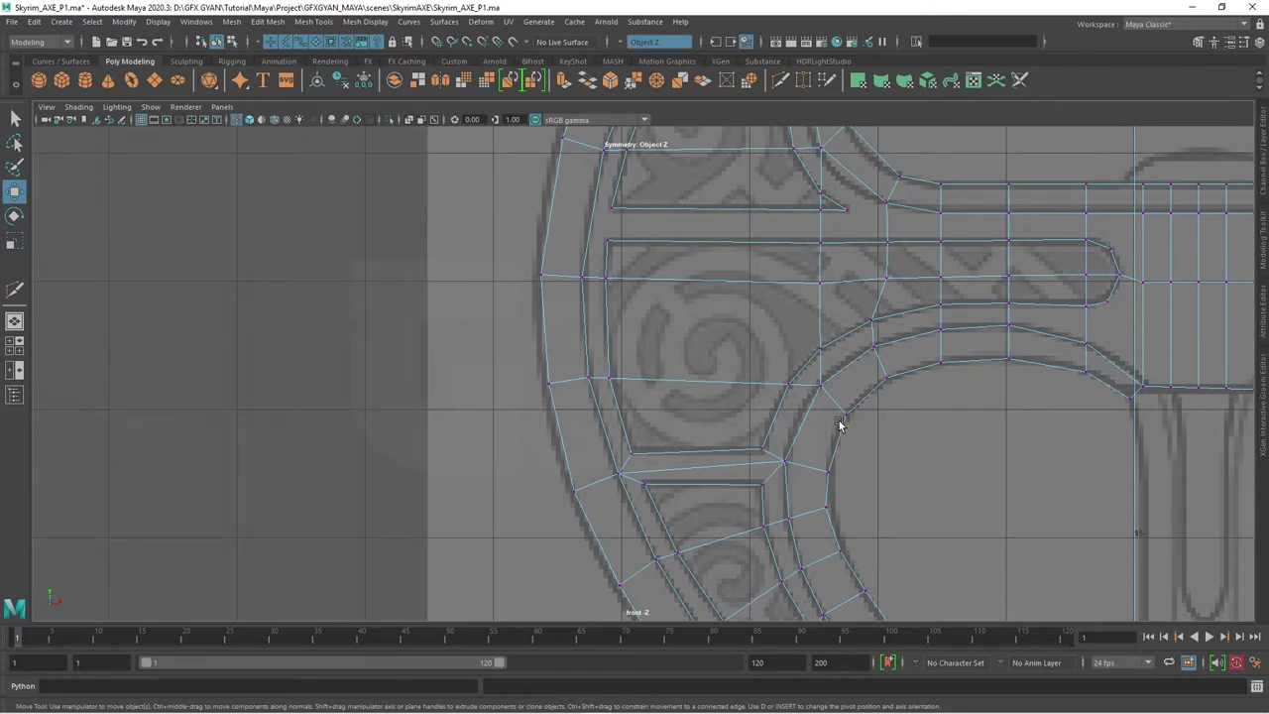
mouse_move(776, 249)
middle_mouse_down("alt")
mouse_move(776, 327)
mouse_move(756, 320)
middle_mouse_up("alt")
middle_click_drag(836, 299, 780, 349, "alt")
scroll(779, 349, "up", 1)
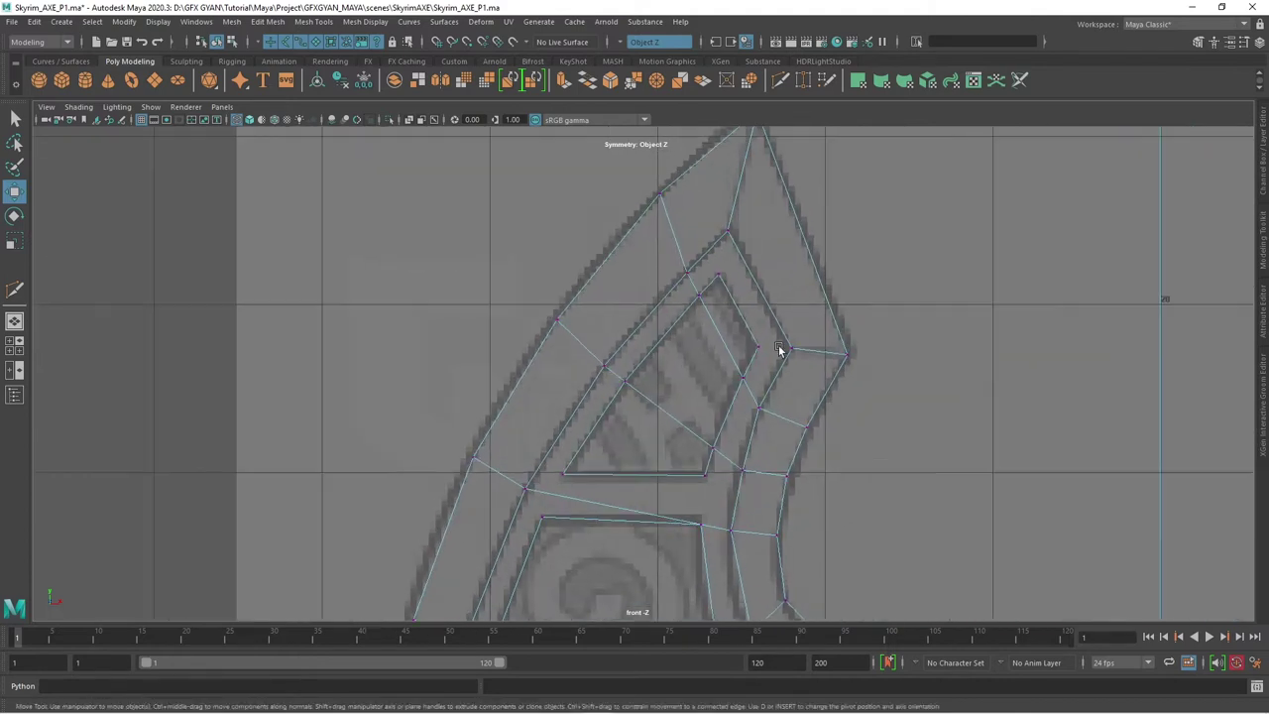
left_click(713, 267)
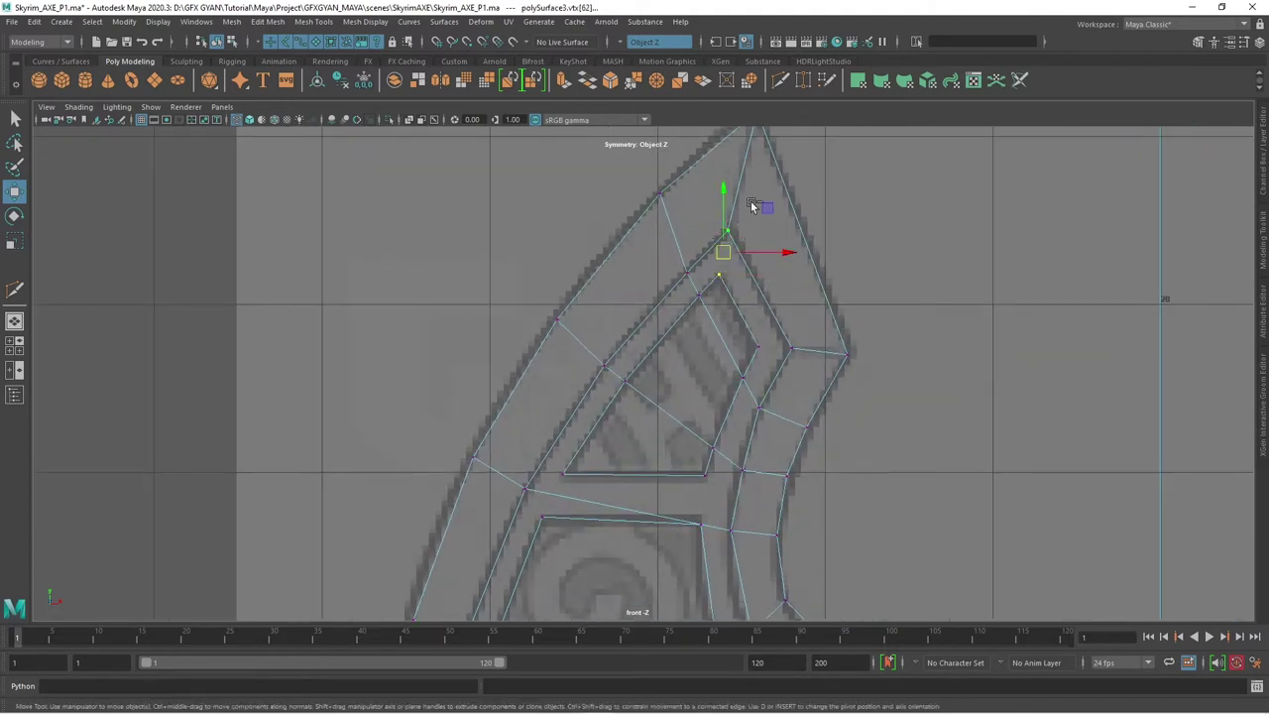
right_click_drag(750, 198, 758, 256, "shift")
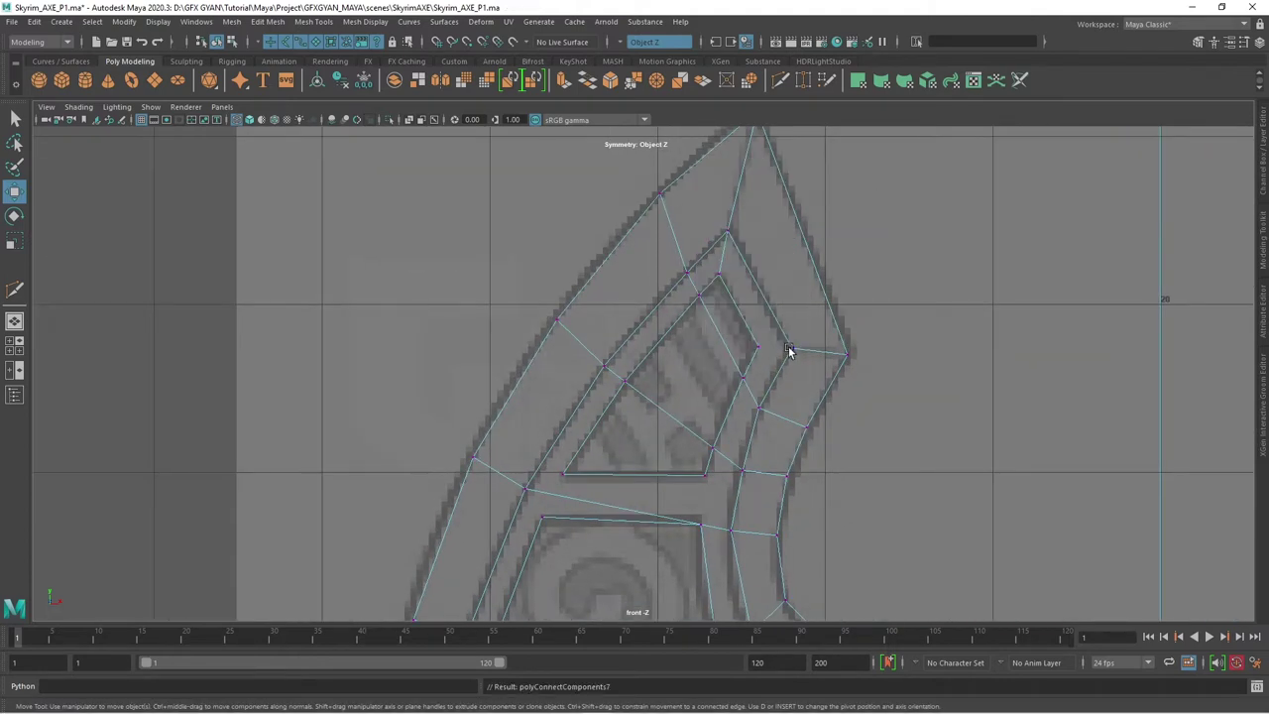
left_click(789, 347)
left_click(756, 348, "shift")
right_click_drag(761, 332, 750, 346, "shift")
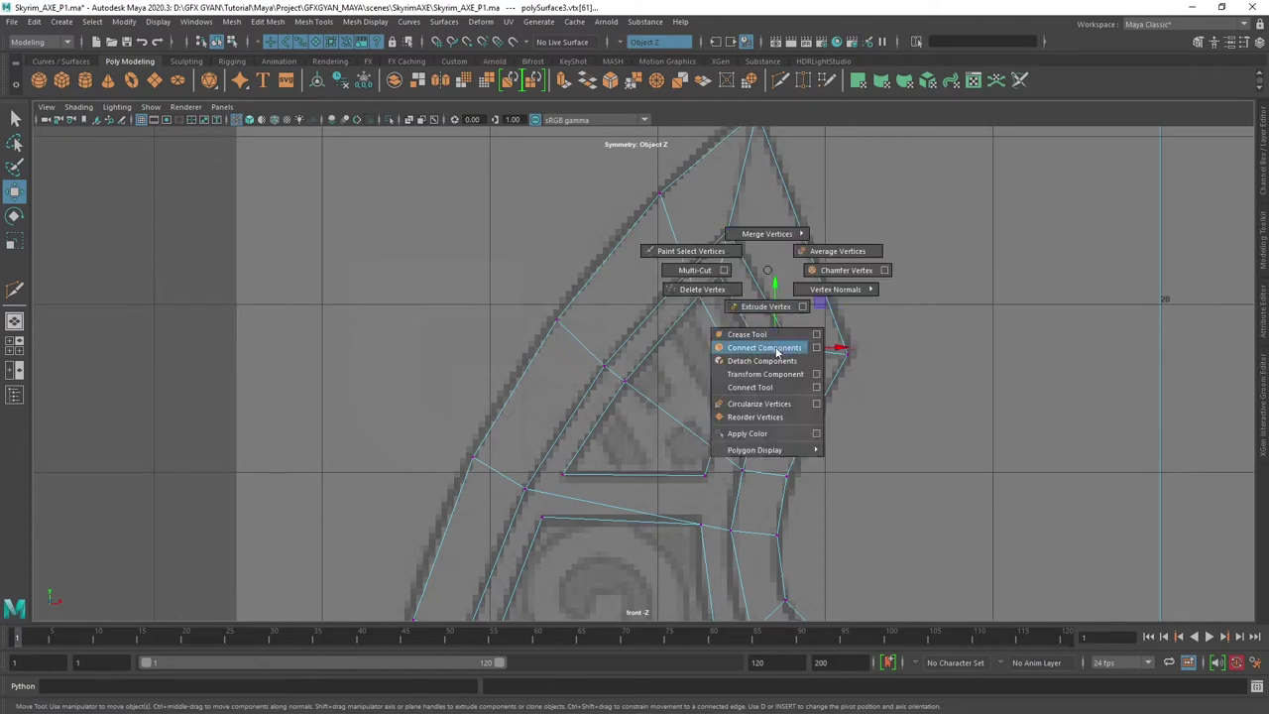
- Join two more vertex pairs on the upper blade with new edges
left_click(702, 473)
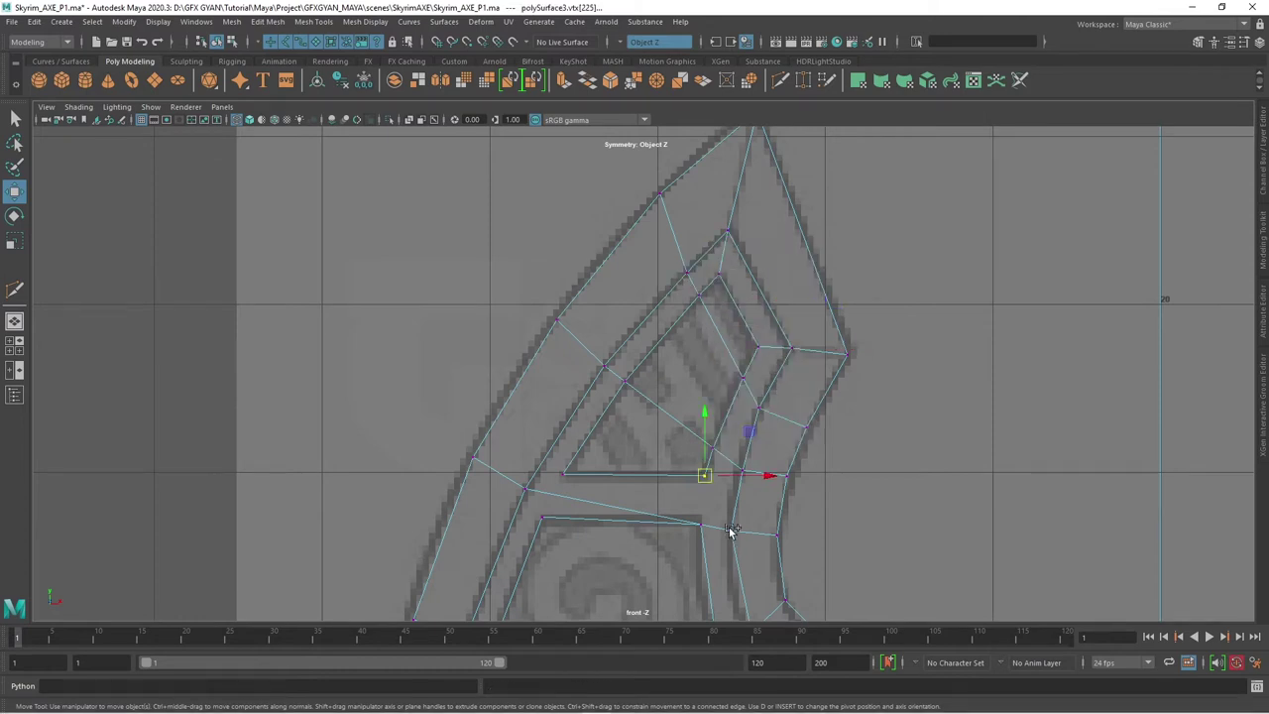
left_click(730, 529, "shift")
right_click_drag(793, 438, 796, 521, "shift")
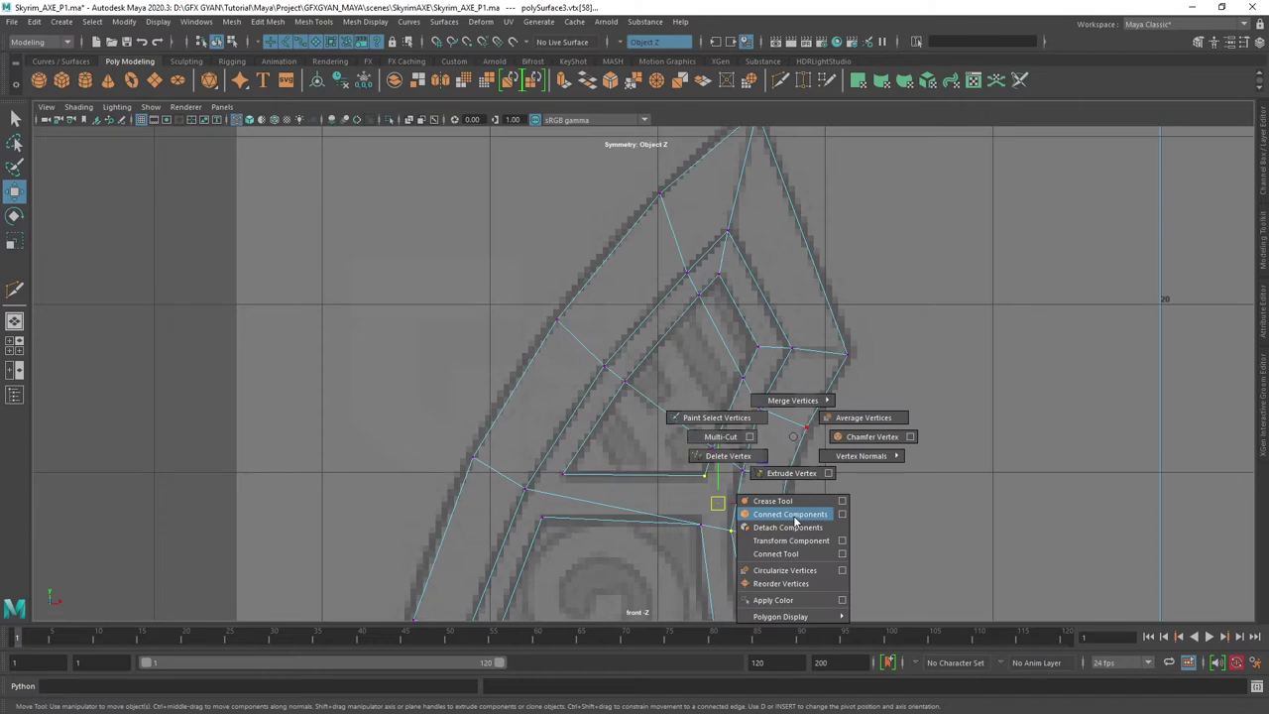
left_click(563, 475)
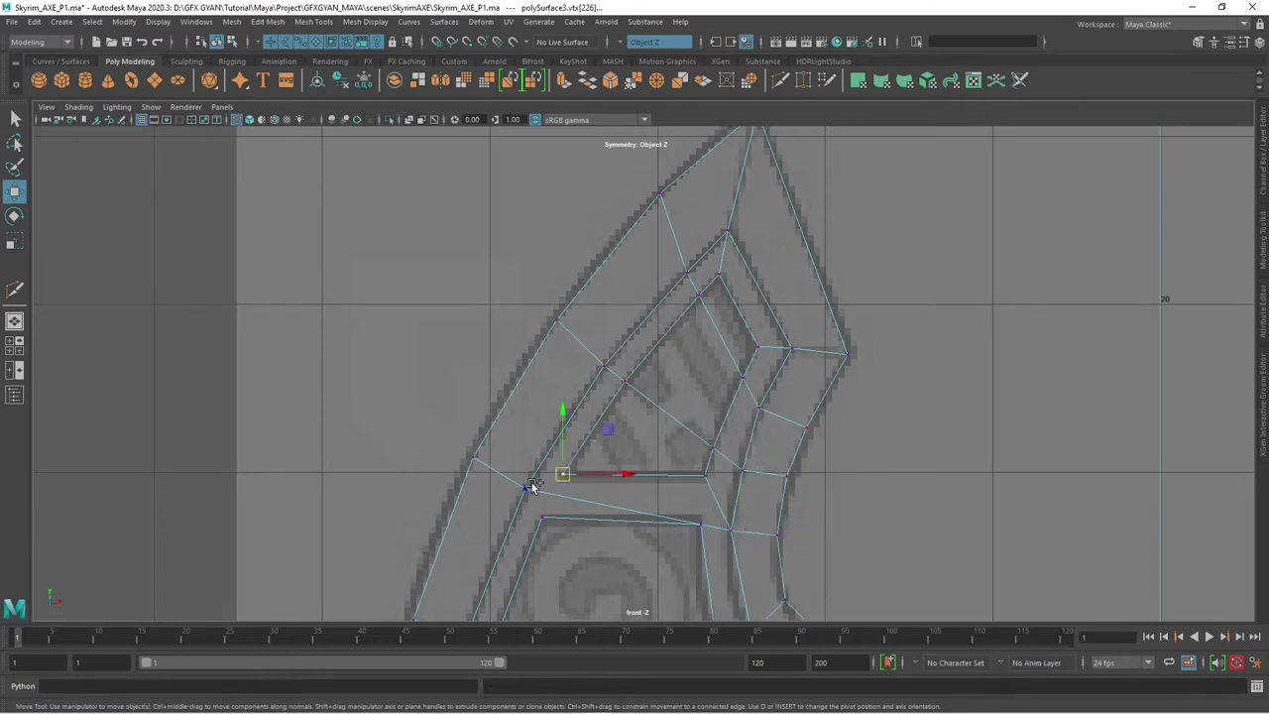
left_click(526, 488, "shift")
right_click_drag(616, 378, 609, 447, "shift")
- Add a diagonal edge from a rounded panel end vertex to the junction strip
middle_click_drag(734, 467, 759, 156, "alt")
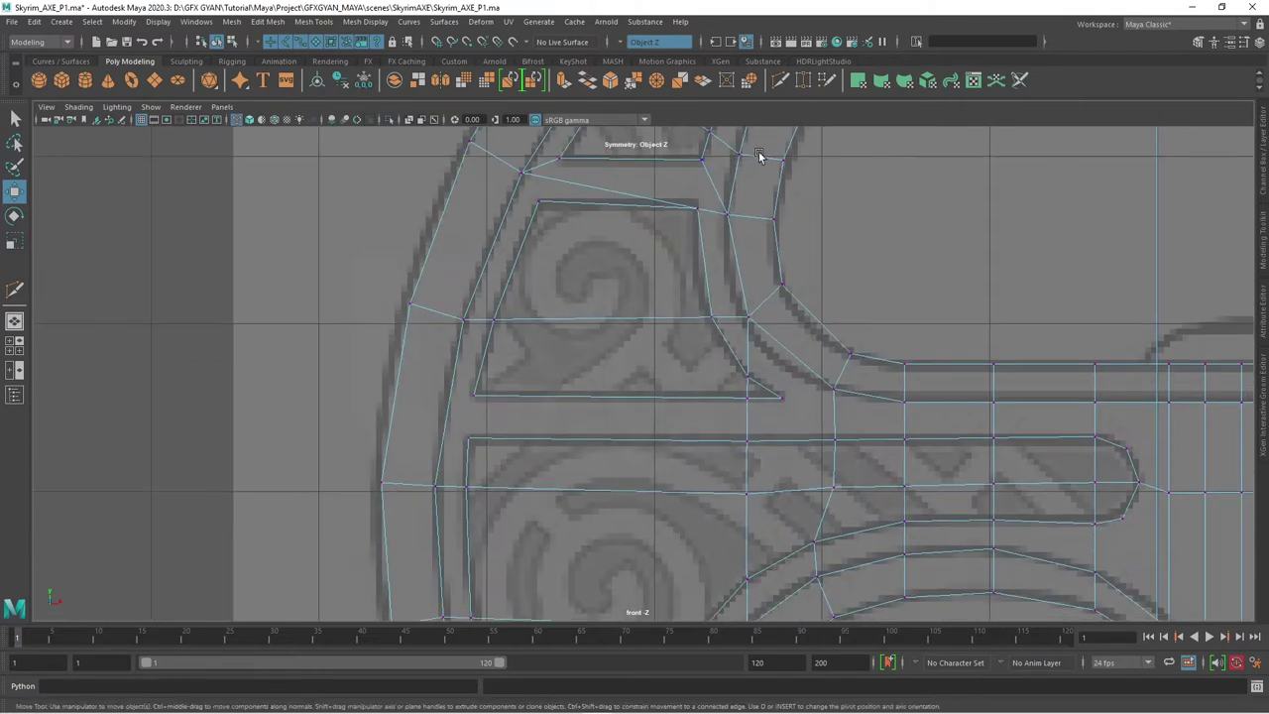
mouse_move(623, 275)
middle_mouse_down("alt")
mouse_move(422, 156)
mouse_move(988, 311)
middle_mouse_up("alt")
scroll(727, 377, "down", 3)
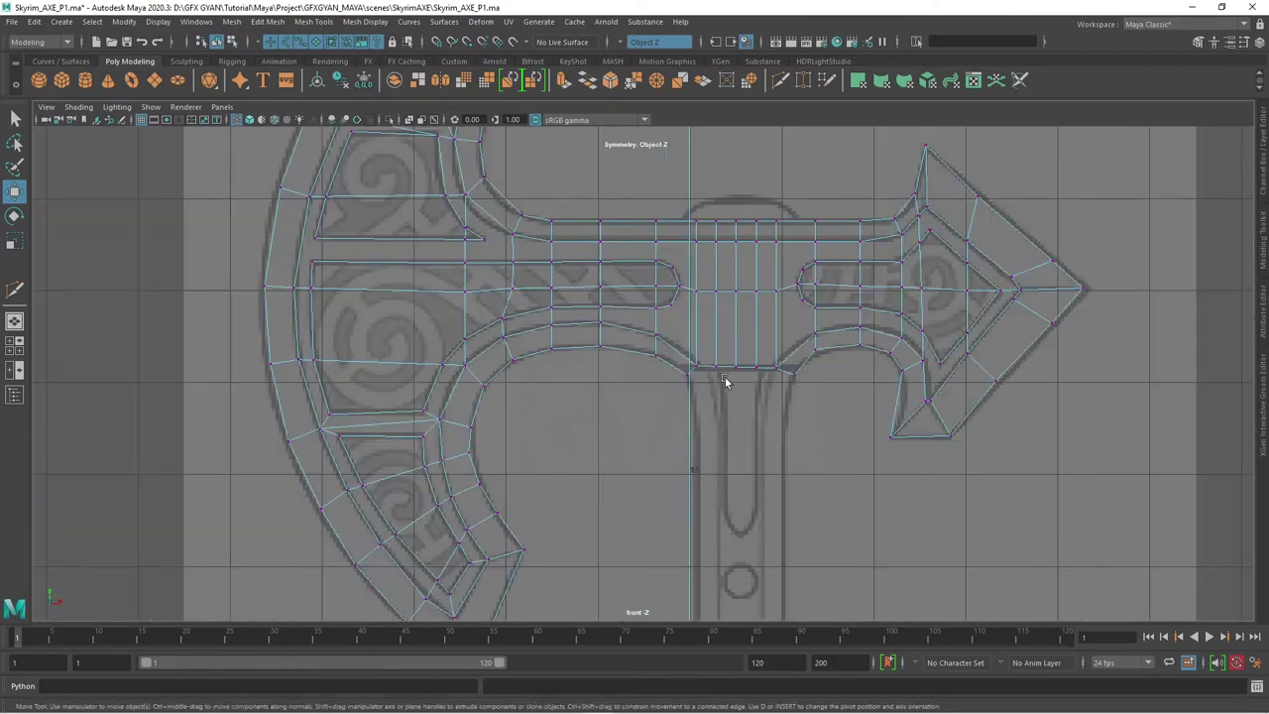
scroll(693, 403, "up", 1)
scroll(693, 404, "up", 3)
scroll(676, 360, "down", 1)
scroll(665, 288, "down", 1)
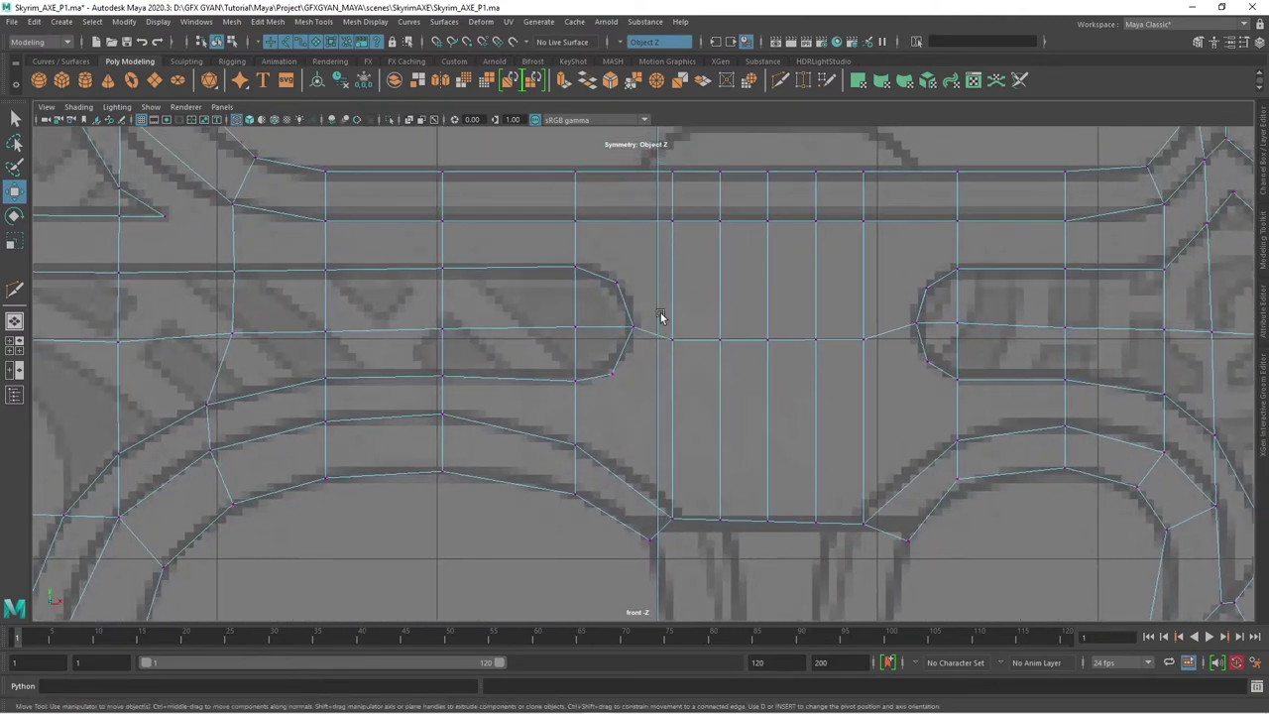
middle_click_drag(663, 350, 671, 401, "alt")
left_click(629, 362)
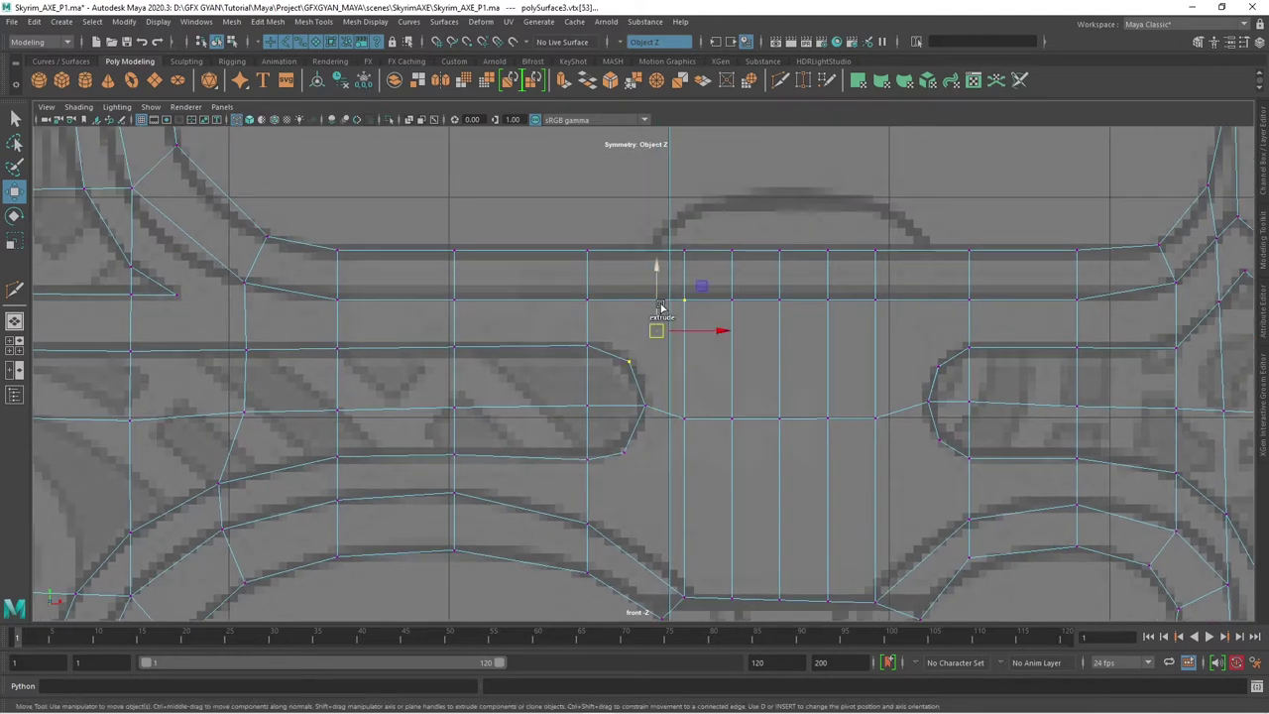
right_click(746, 313, "shift")
left_click(742, 390)
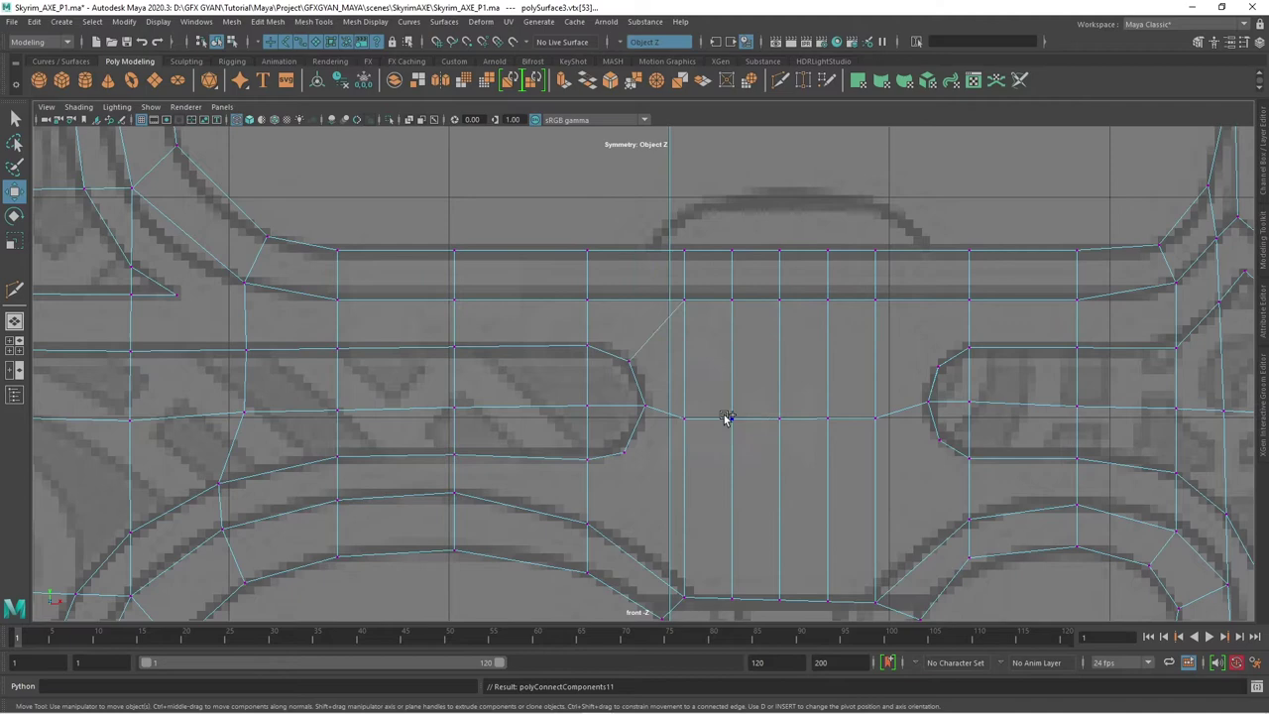
- Connect the next panel end vertex and the strip's lower corner with diagonal edges
left_click(624, 453)
right_click(791, 445, "shift")
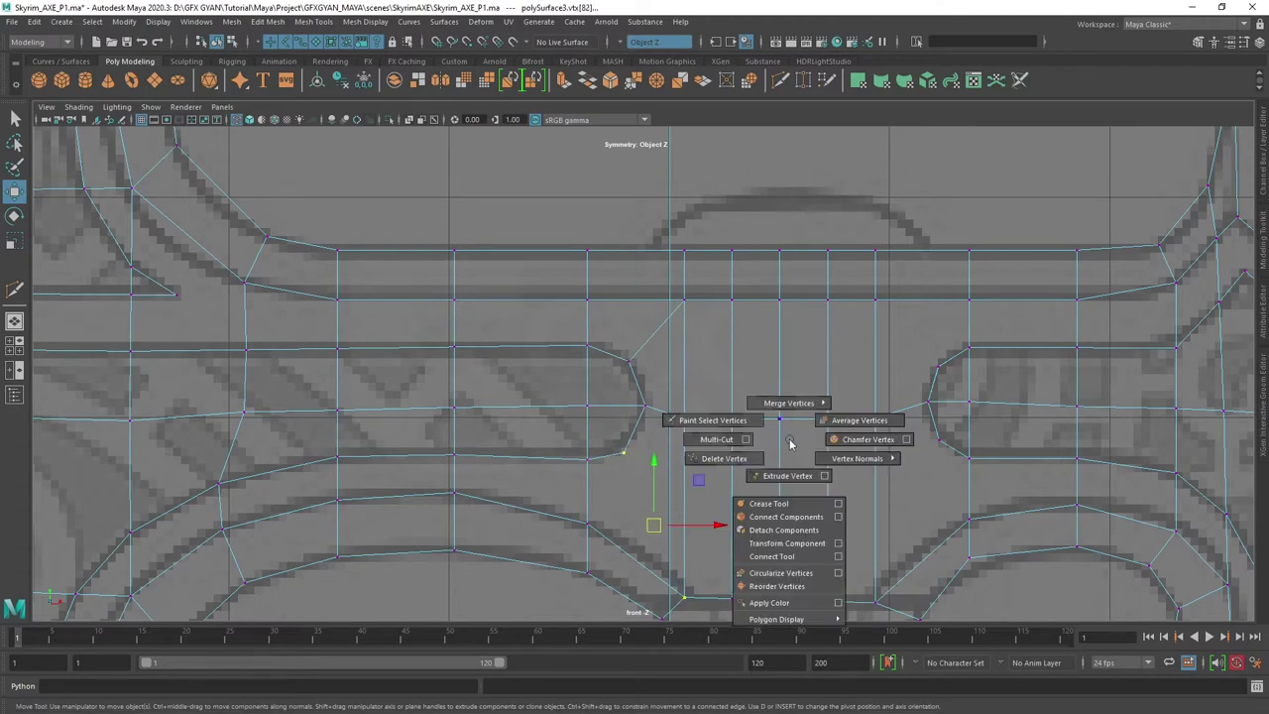
left_click(791, 526)
middle_click_drag(791, 526, 641, 406, "alt")
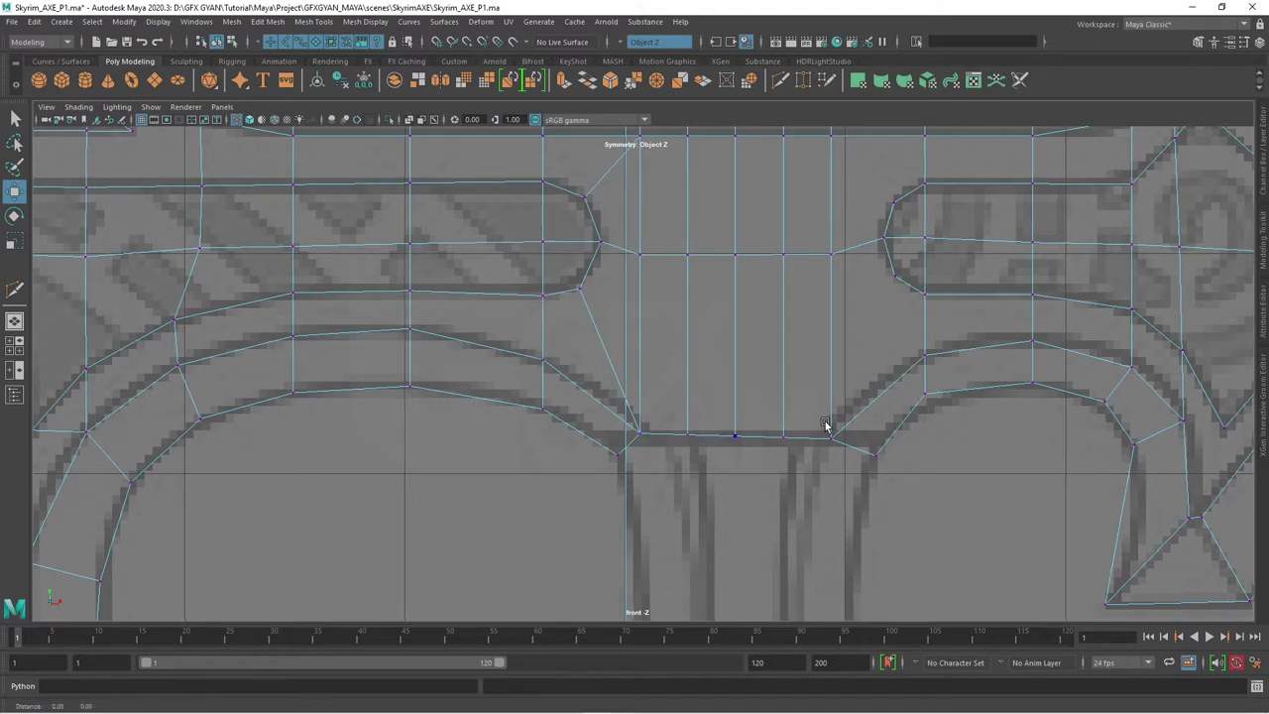
middle_click_drag(823, 425, 648, 447, "alt")
scroll(762, 397, "up", 1)
left_click(724, 313)
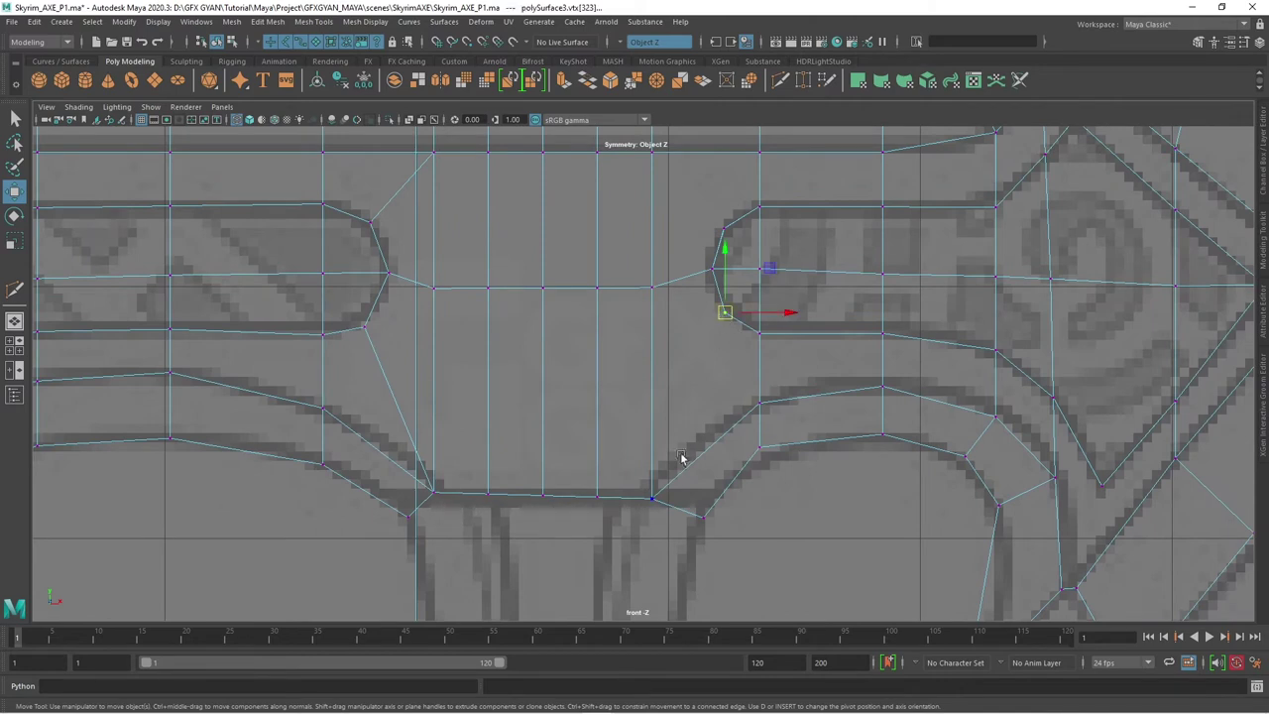
left_click_drag(724, 314, 688, 404)
right_click_drag(840, 341, 834, 426, "shift")
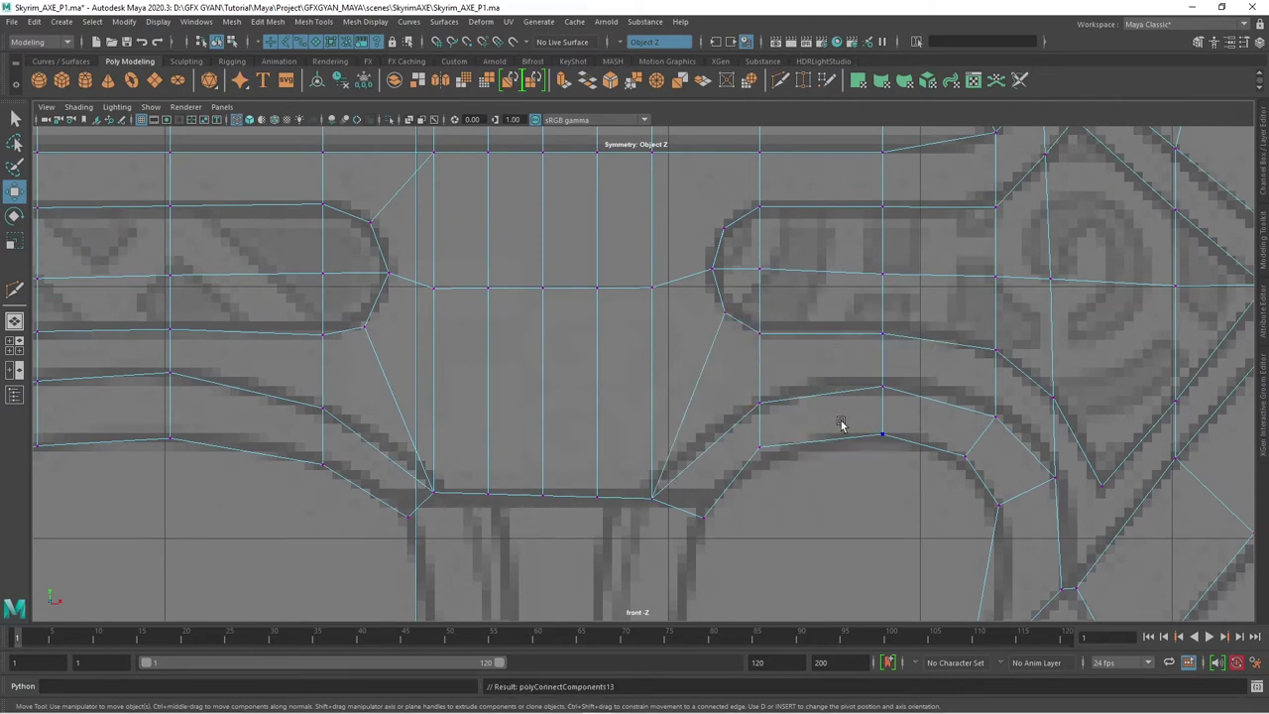
- Join a vertex pair on the upper junction strip with a diagonal edge
middle_click_drag(726, 233, 741, 340, "alt")
left_click(739, 335)
left_click(667, 258, "shift")
right_click_drag(814, 267, 813, 337, "shift")
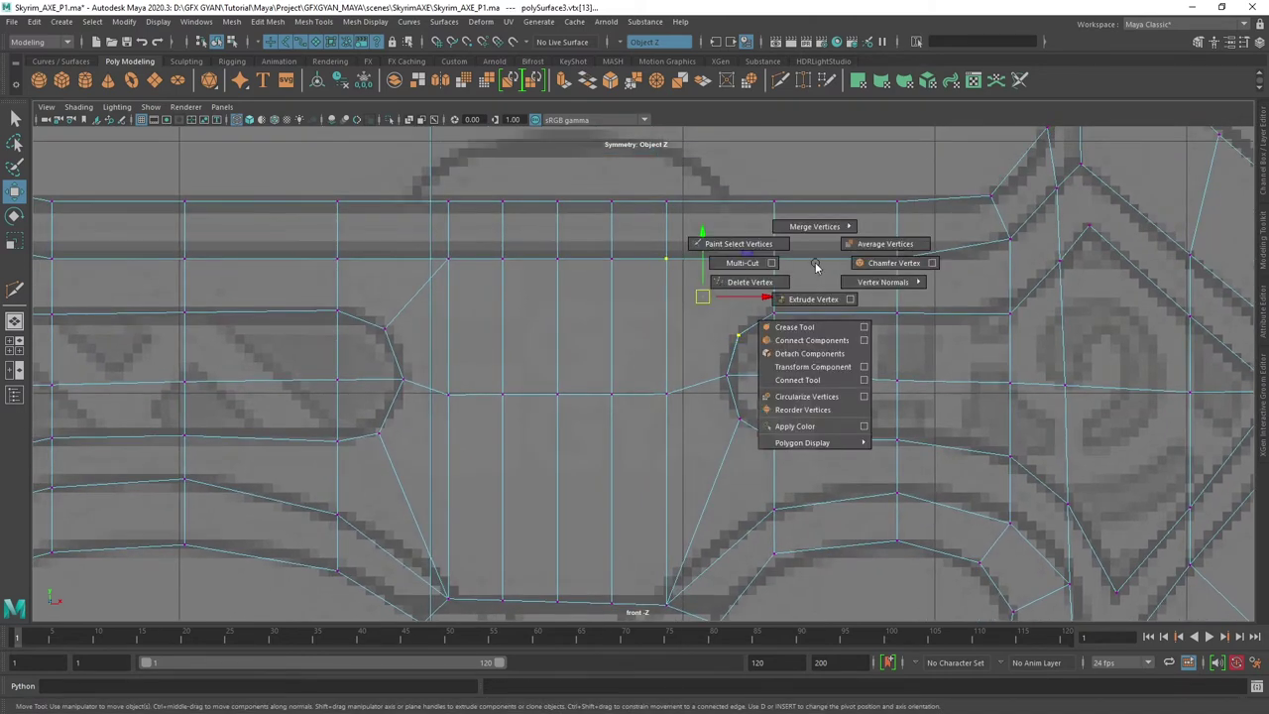
scroll(941, 380, "down", 3)
- Zoom to the spike and move an inner outline vertex down onto the outline
scroll(942, 379, "up", 2)
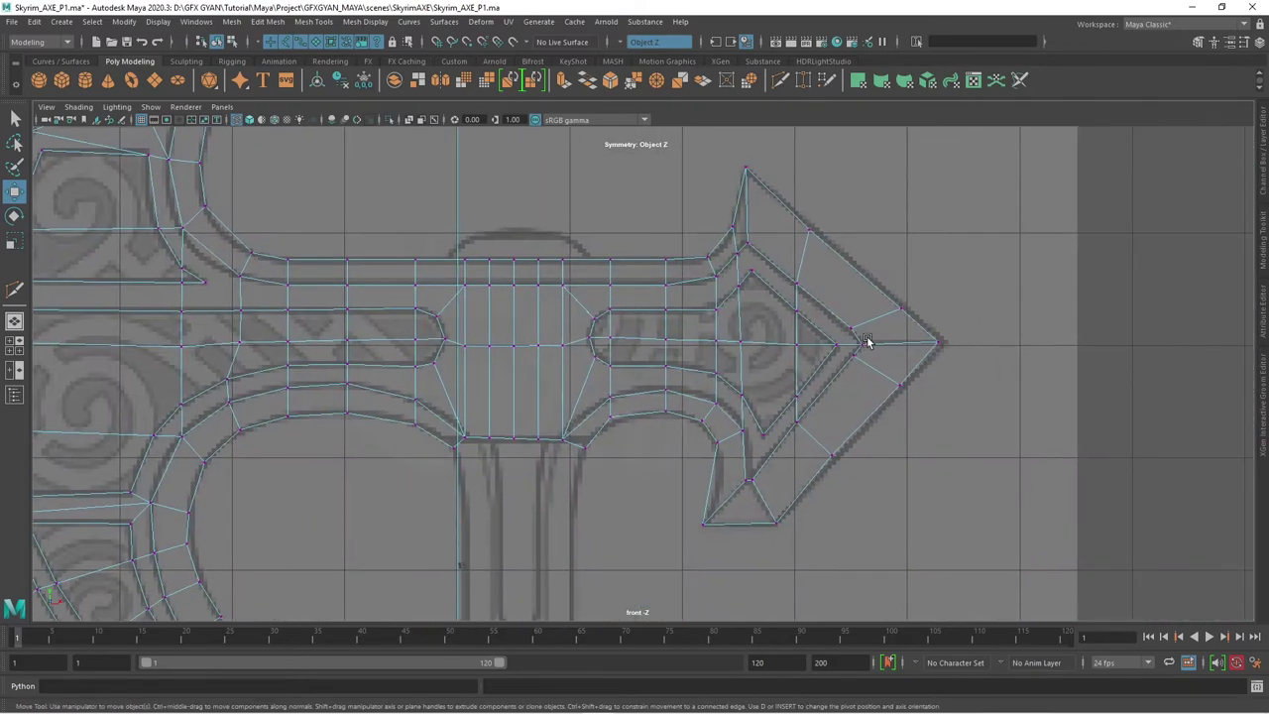
scroll(866, 343, "up", 2)
scroll(770, 346, "up", 2)
scroll(685, 379, "up", 2)
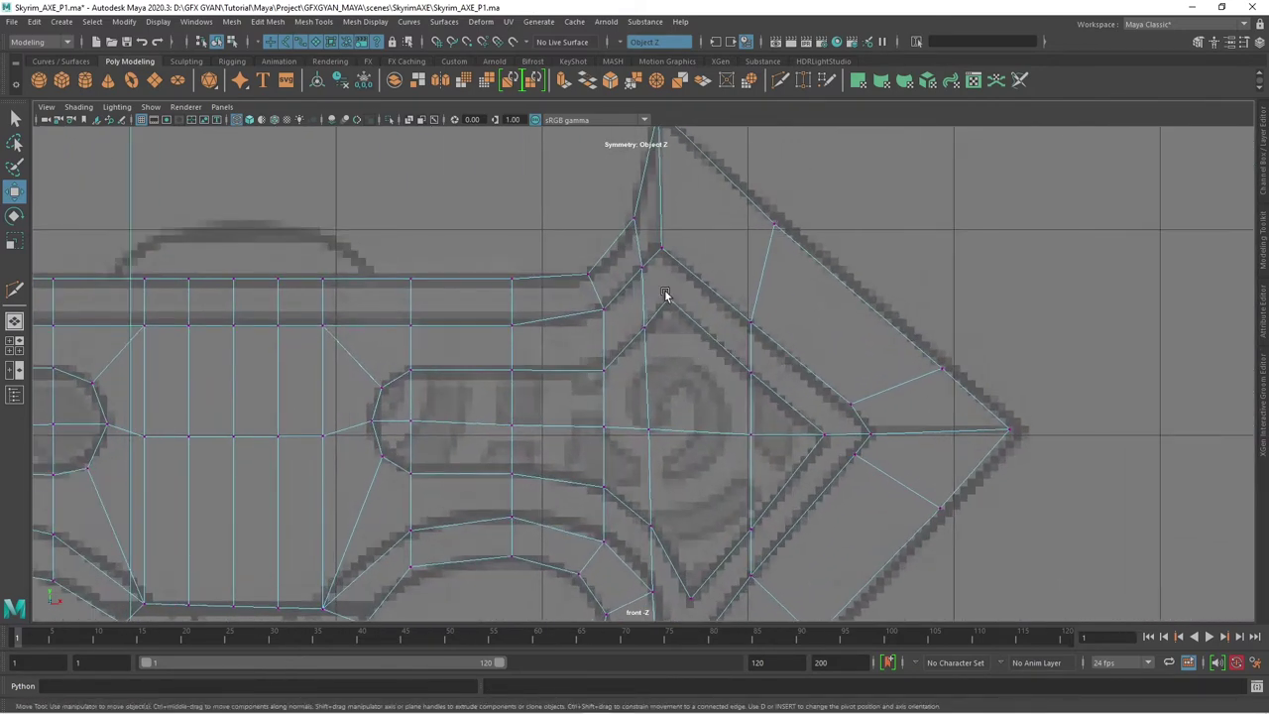
left_click(661, 249)
left_click_drag(668, 291, 667, 297)
right_click_drag(738, 268, 727, 330, "shift")
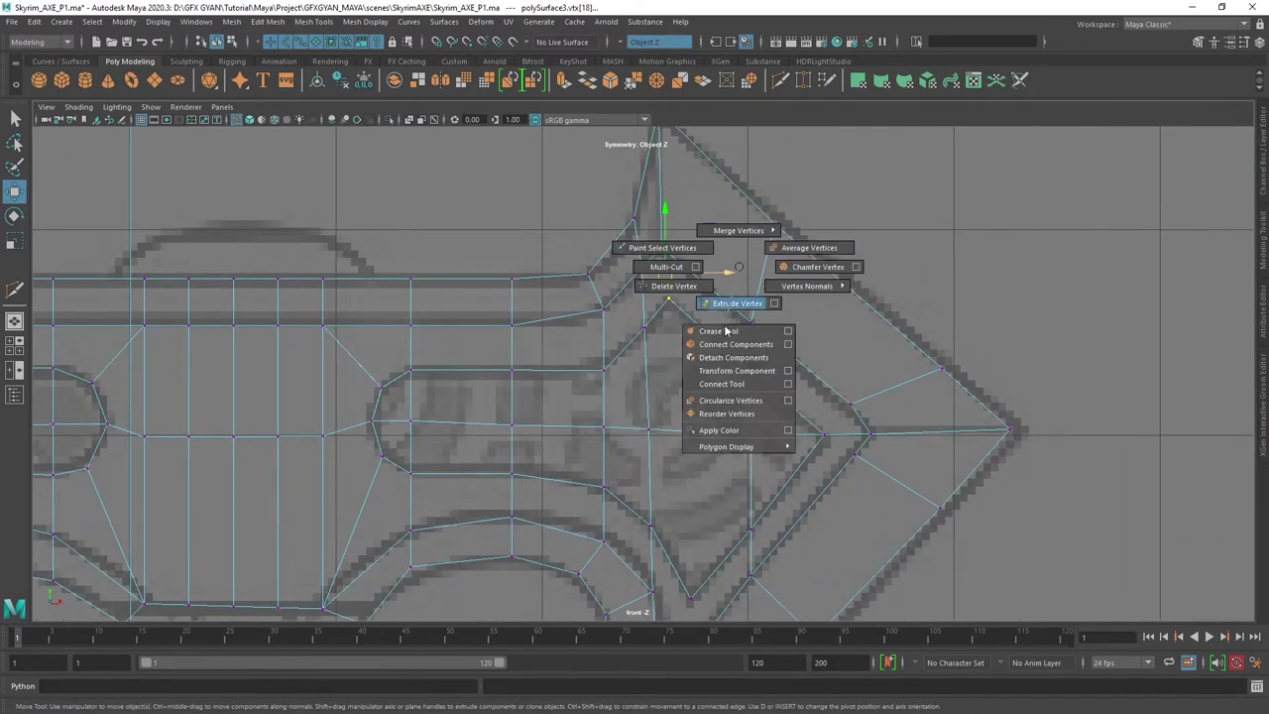
scroll(855, 315, "up", 2)
scroll(827, 351, "up", 2)
scroll(834, 365, "up", 1)
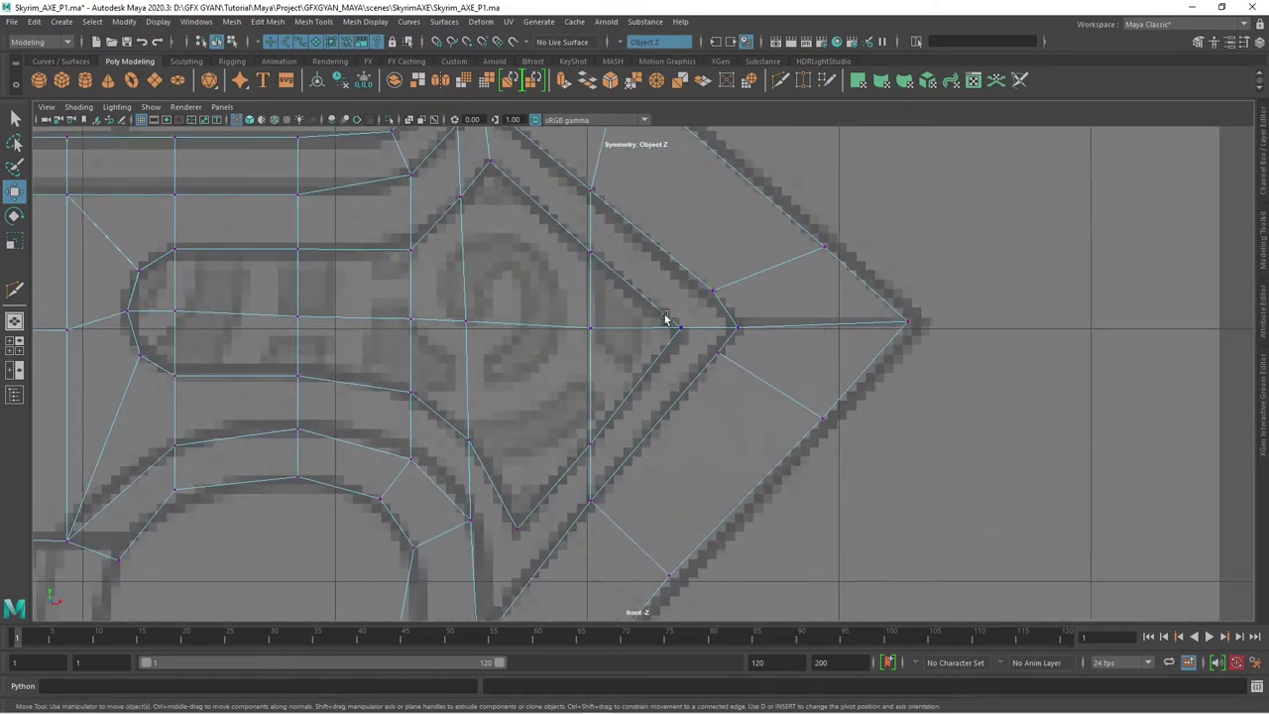
- Join the vertex beside the spike tip's center edge to a lower outline vertex
left_click(715, 289)
scroll(741, 410, "up", 1)
scroll(755, 326, "up", 1)
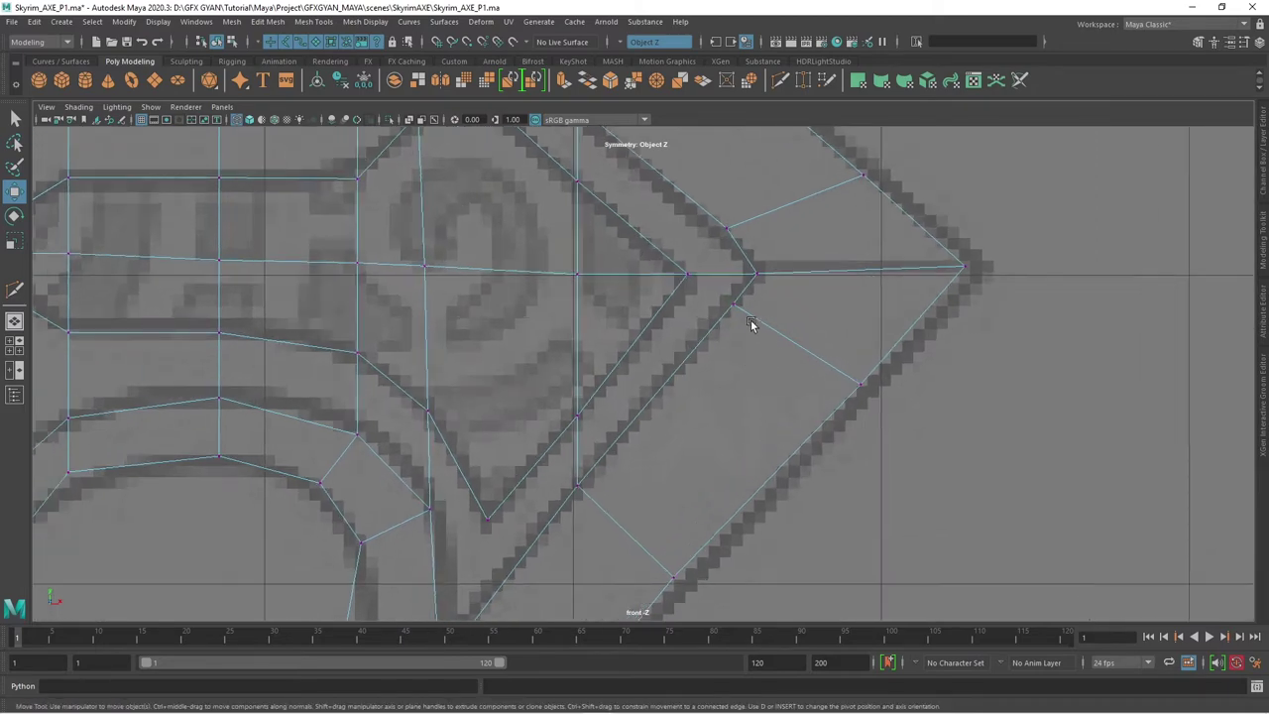
scroll(704, 327, "down", 2)
scroll(720, 307, "down", 2)
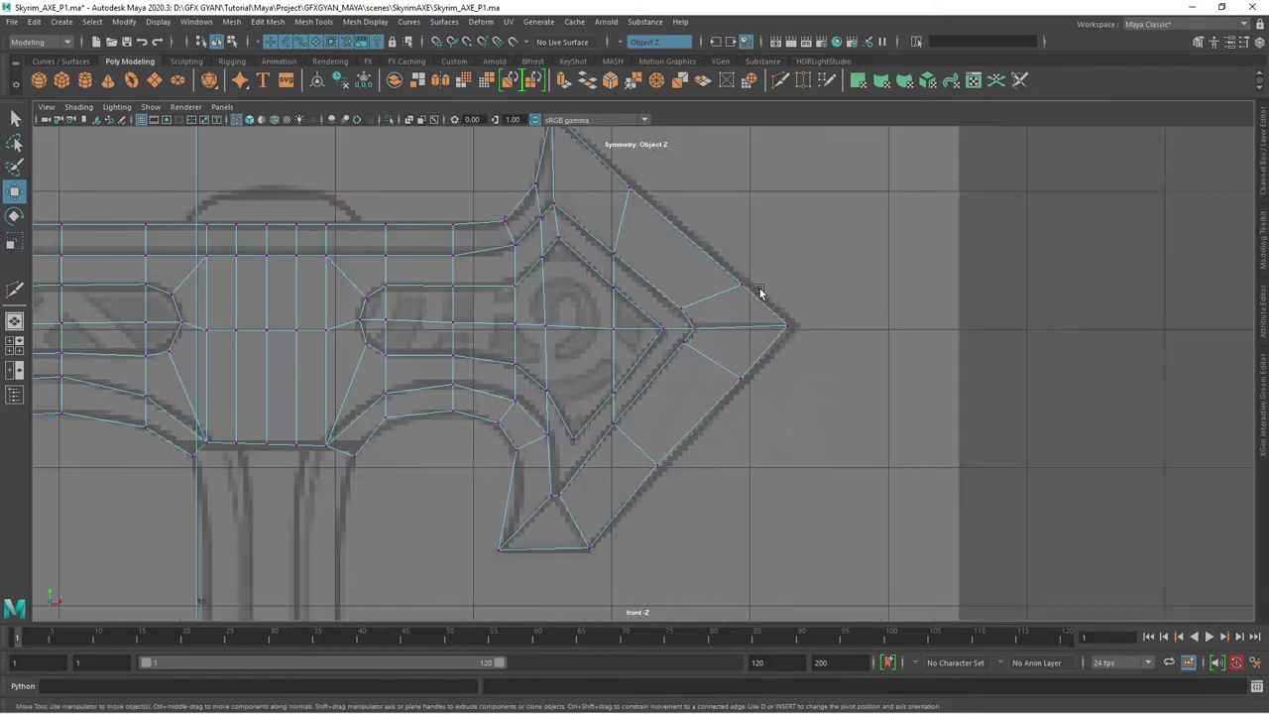
scroll(695, 311, "up", 1)
scroll(773, 317, "up", 1)
scroll(710, 331, "up", 2)
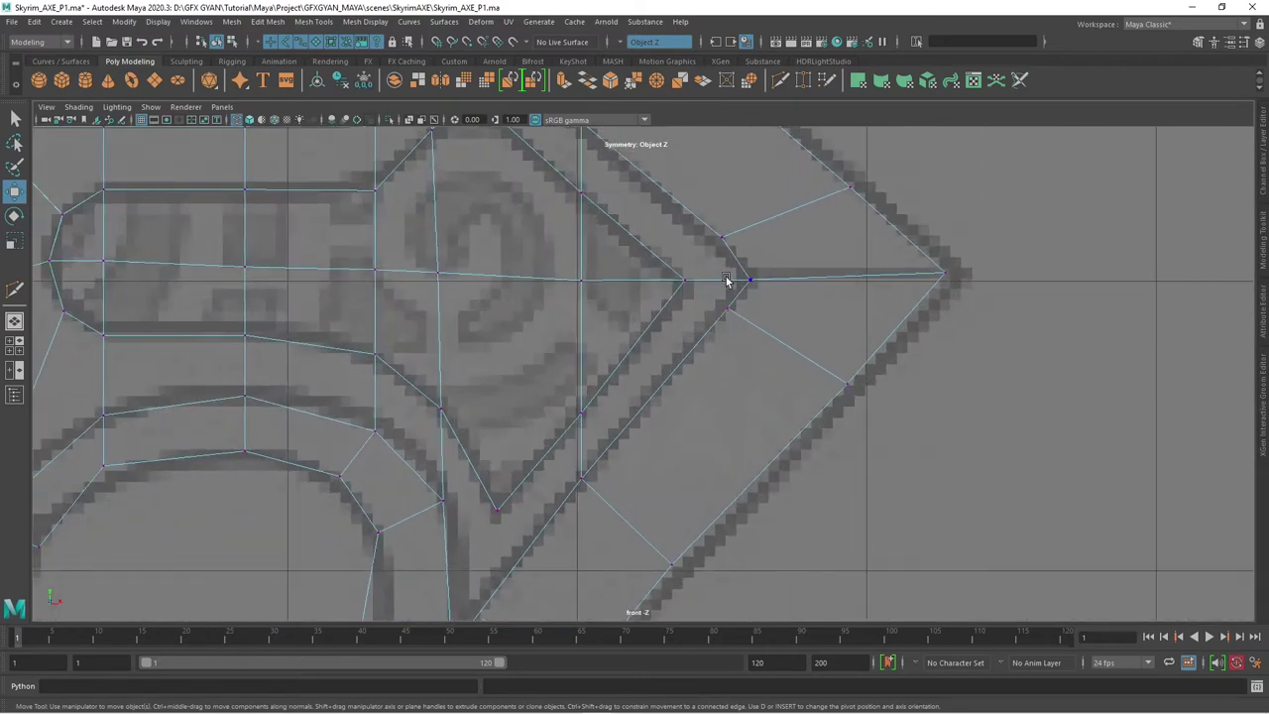
left_click(722, 239)
left_click(683, 280, "shift")
right_click_drag(753, 260, 797, 315, "shift")
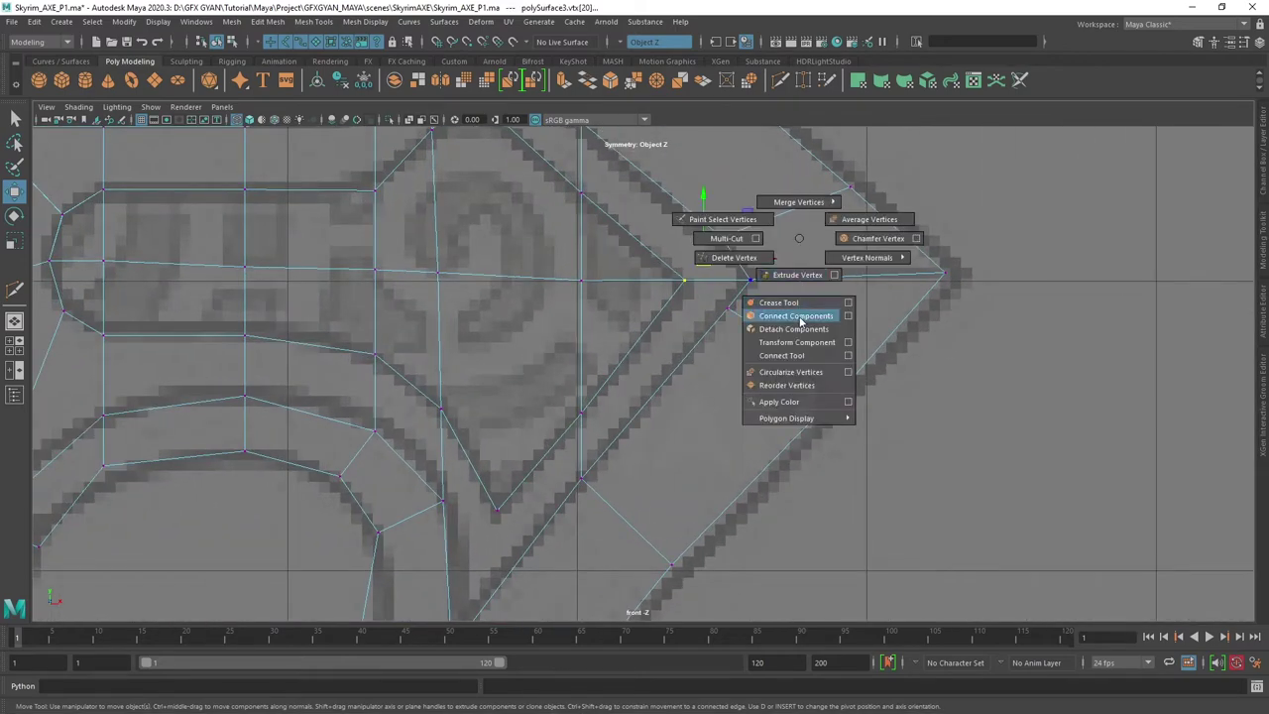
- Connect the center line vertex to the lower outline vertex with an edge
left_click(722, 307)
left_click(682, 280, "shift")
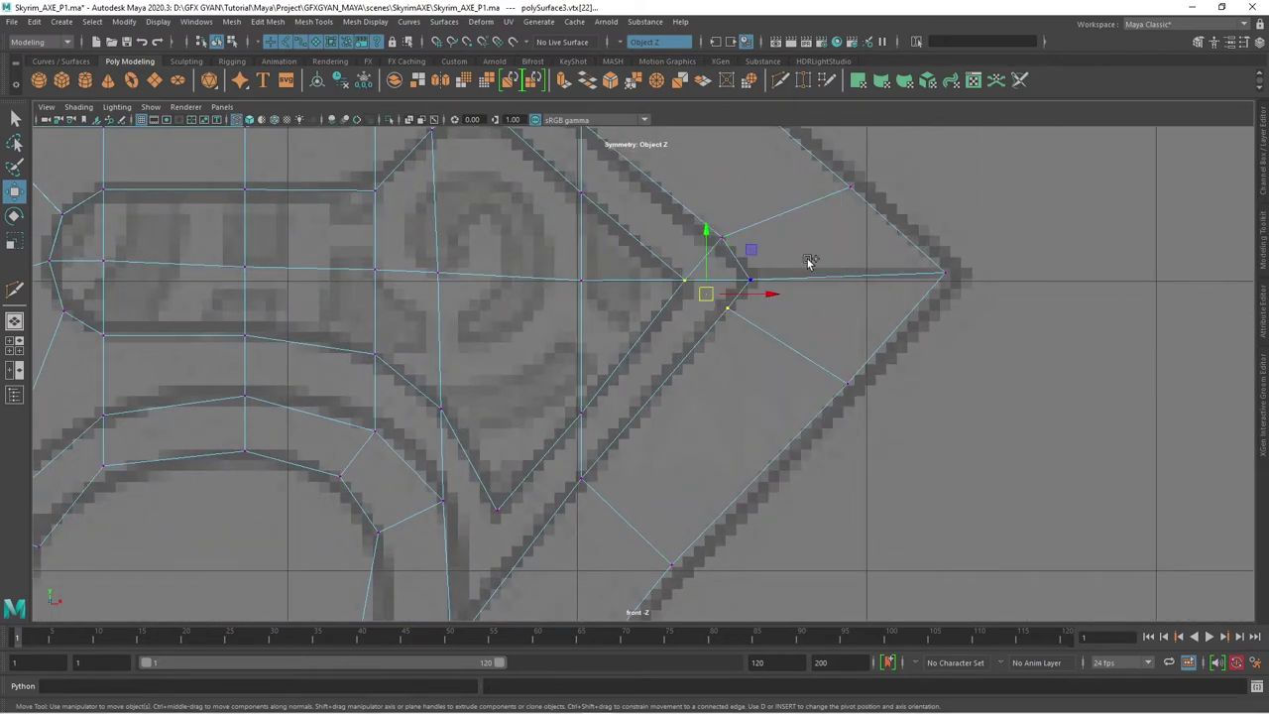
right_click(808, 262, "shift")
right_click_drag(808, 262, 821, 357, "shift")
- Link the lower spike's inner corner and base vertices to the outer outline, then deselect
mouse_move(821, 357)
middle_mouse_down("alt")
mouse_move(872, 255)
mouse_move(671, 374)
middle_mouse_up("alt")
middle_click_drag(663, 260, 720, 239, "alt")
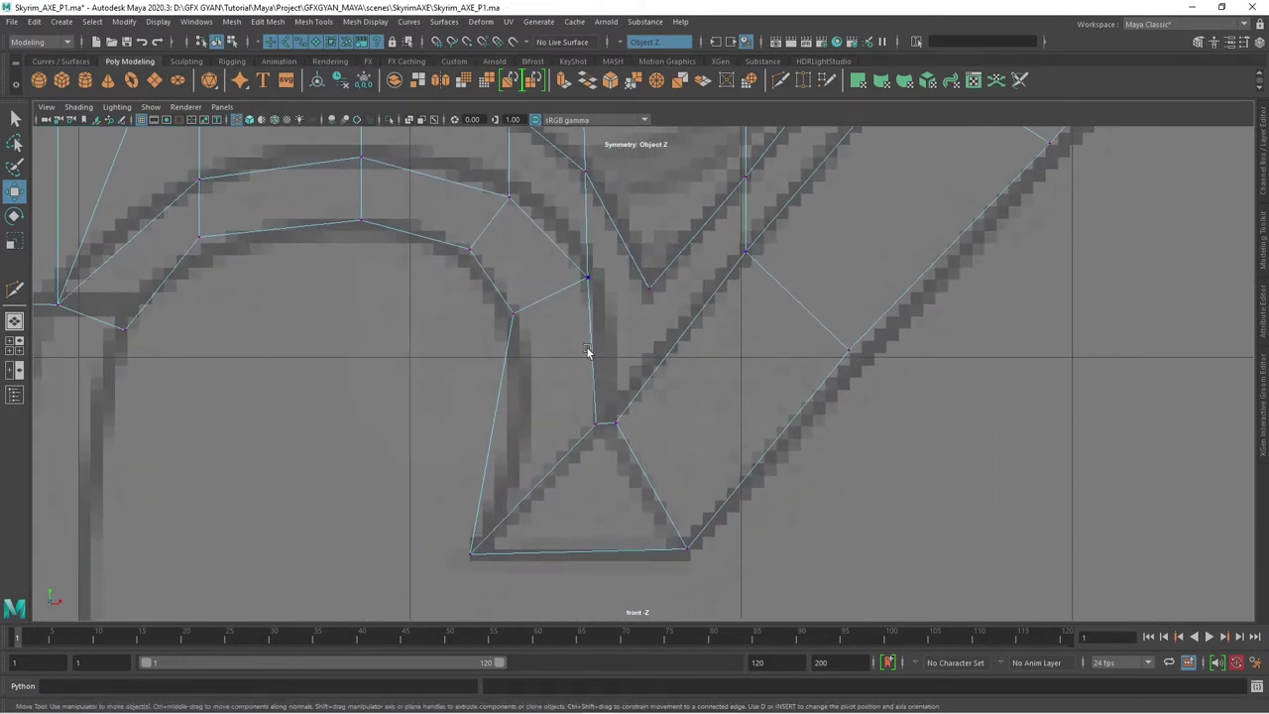
left_click(645, 290)
left_click(593, 422, "shift")
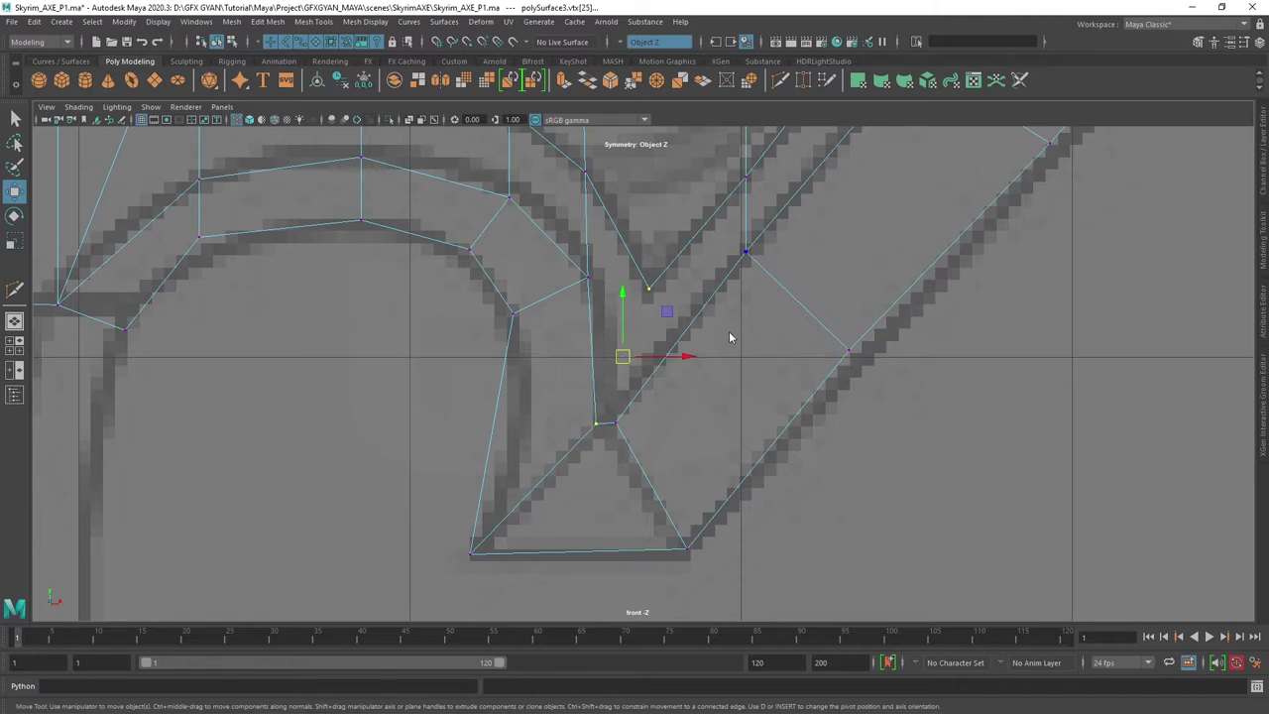
right_click_drag(709, 368, 714, 400, "shift")
left_click(616, 424)
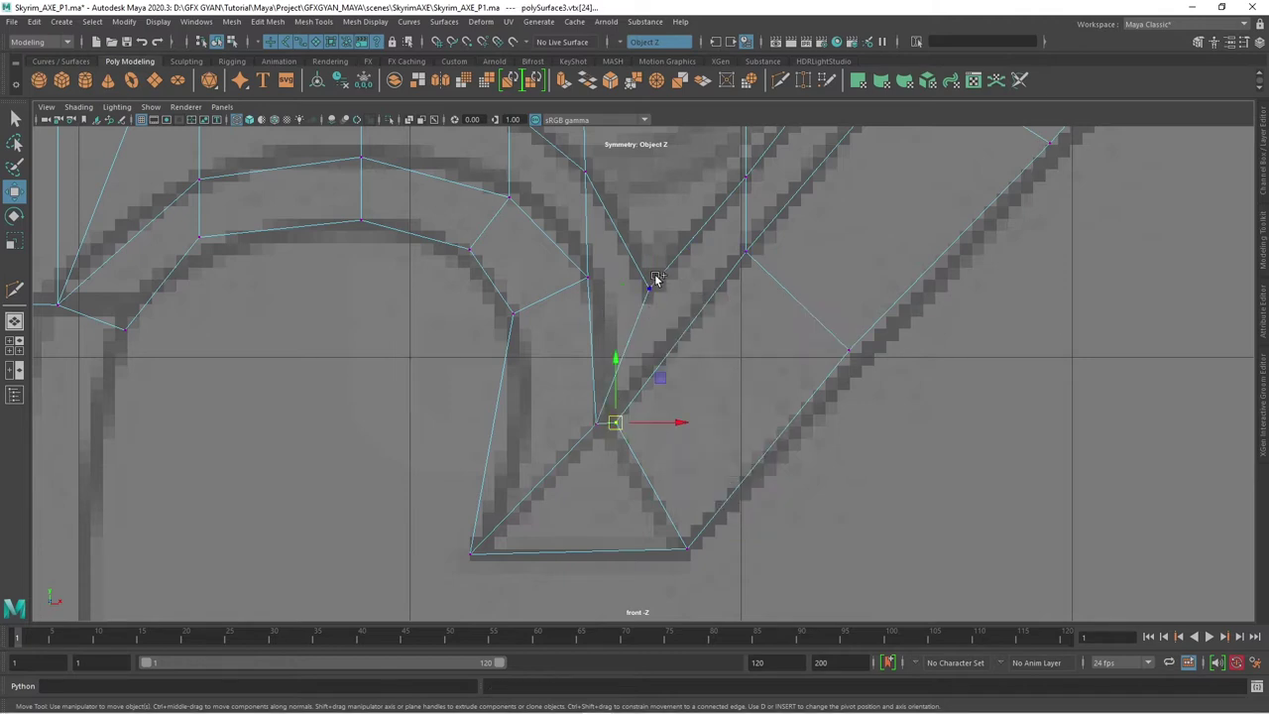
left_click(648, 287, "shift")
right_click_drag(724, 298, 744, 382, "shift")
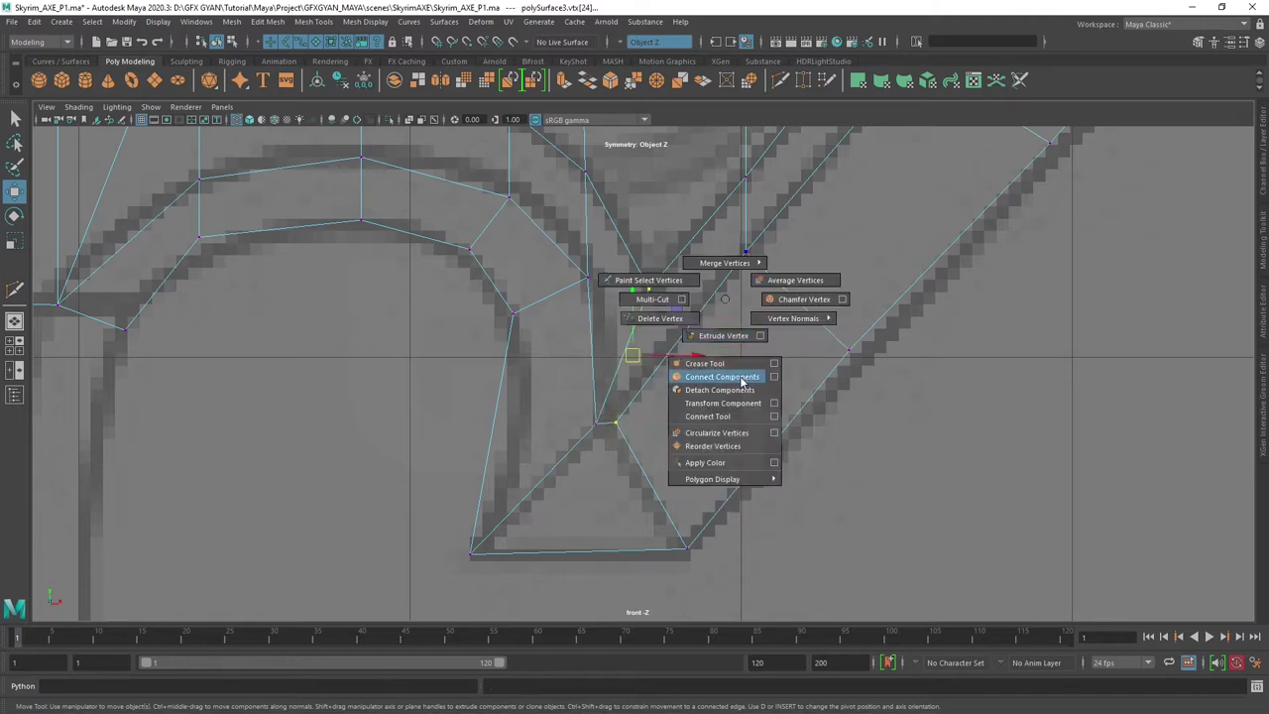
scroll(840, 428, "down", 2)
left_click(841, 417)
scroll(743, 405, "down", 4)
- Move the inner curve vertex up so it follows the reference outline
scroll(659, 376, "up", 5)
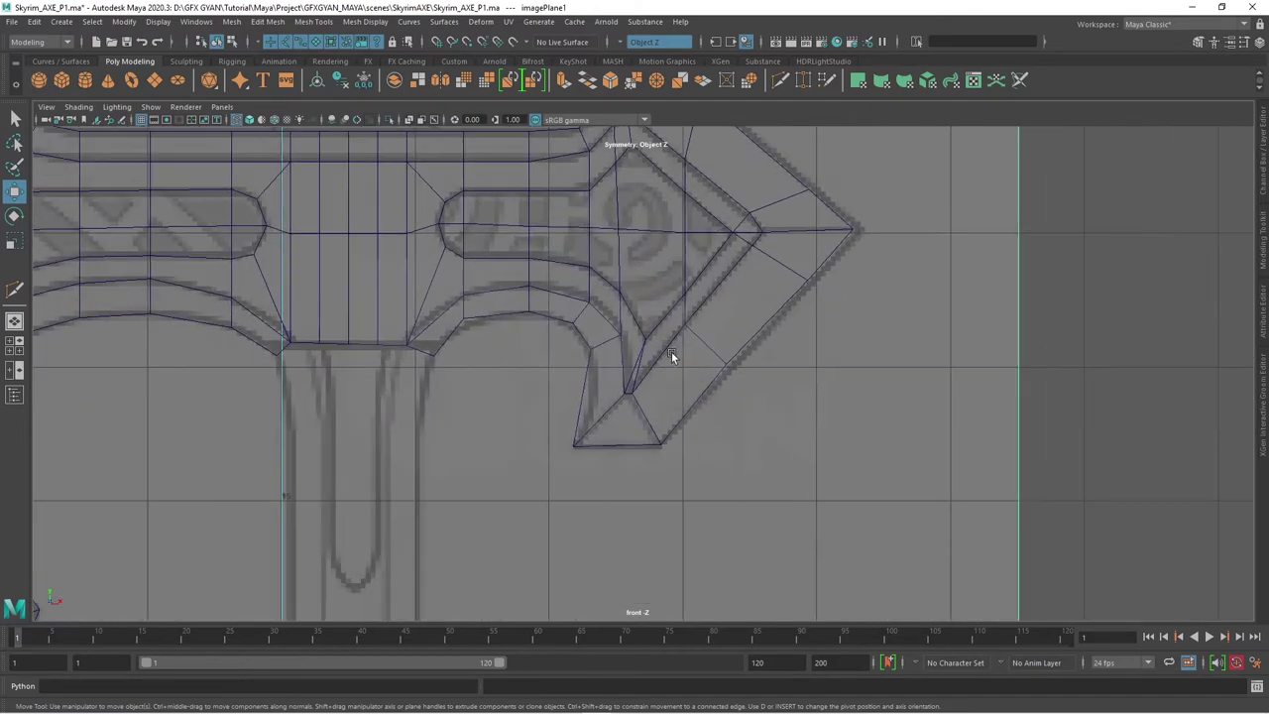
scroll(671, 354, "up", 2)
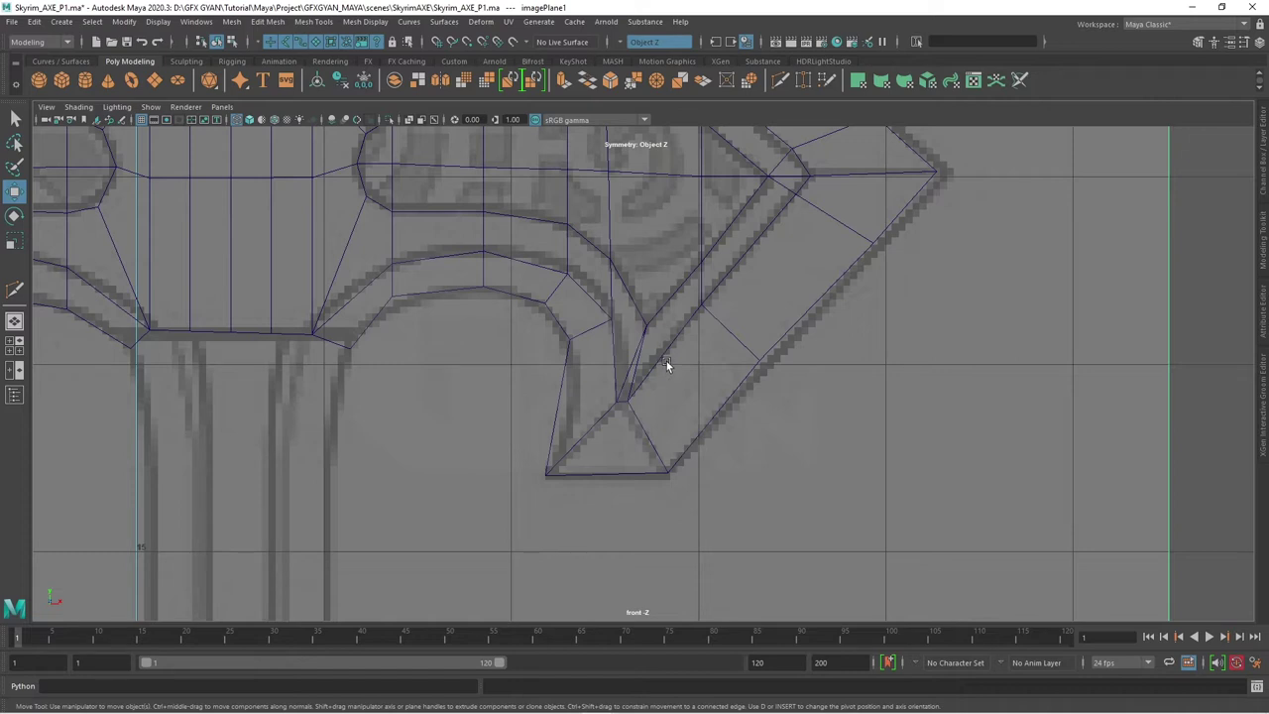
scroll(666, 361, "up", 1)
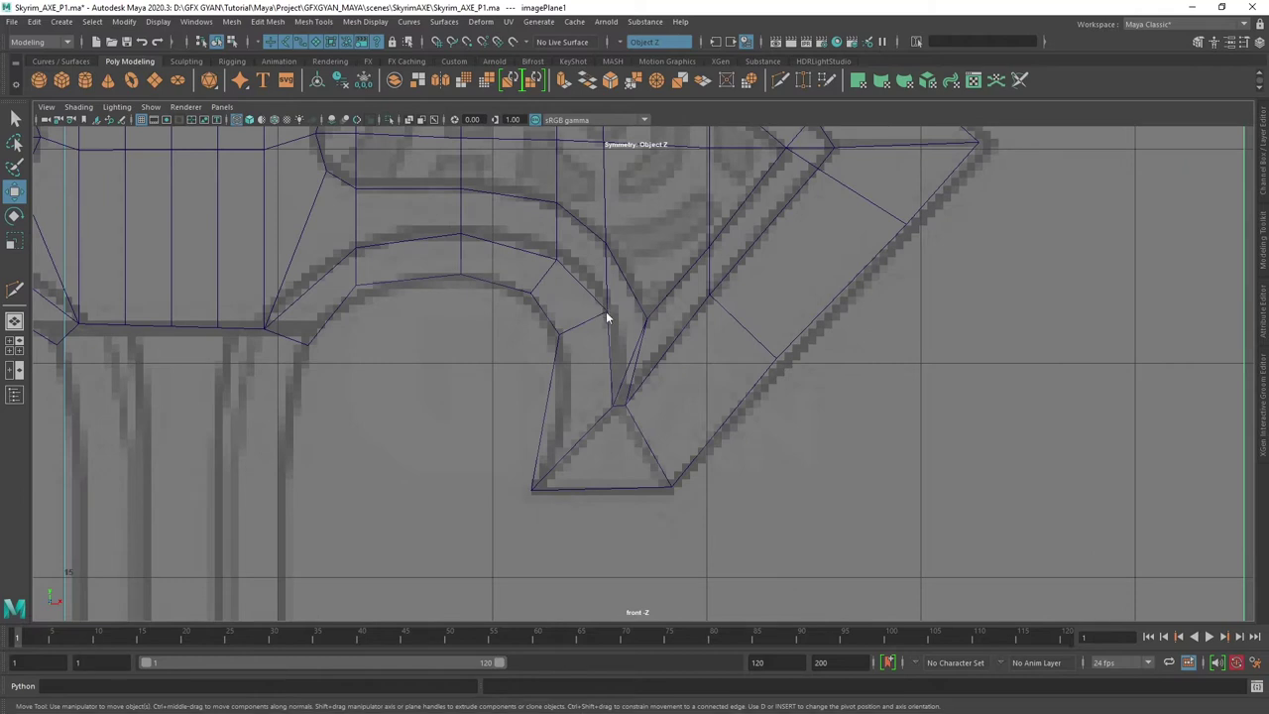
right_click_drag(568, 320, 592, 326)
left_click(603, 306)
left_click_drag(602, 306, 595, 287)
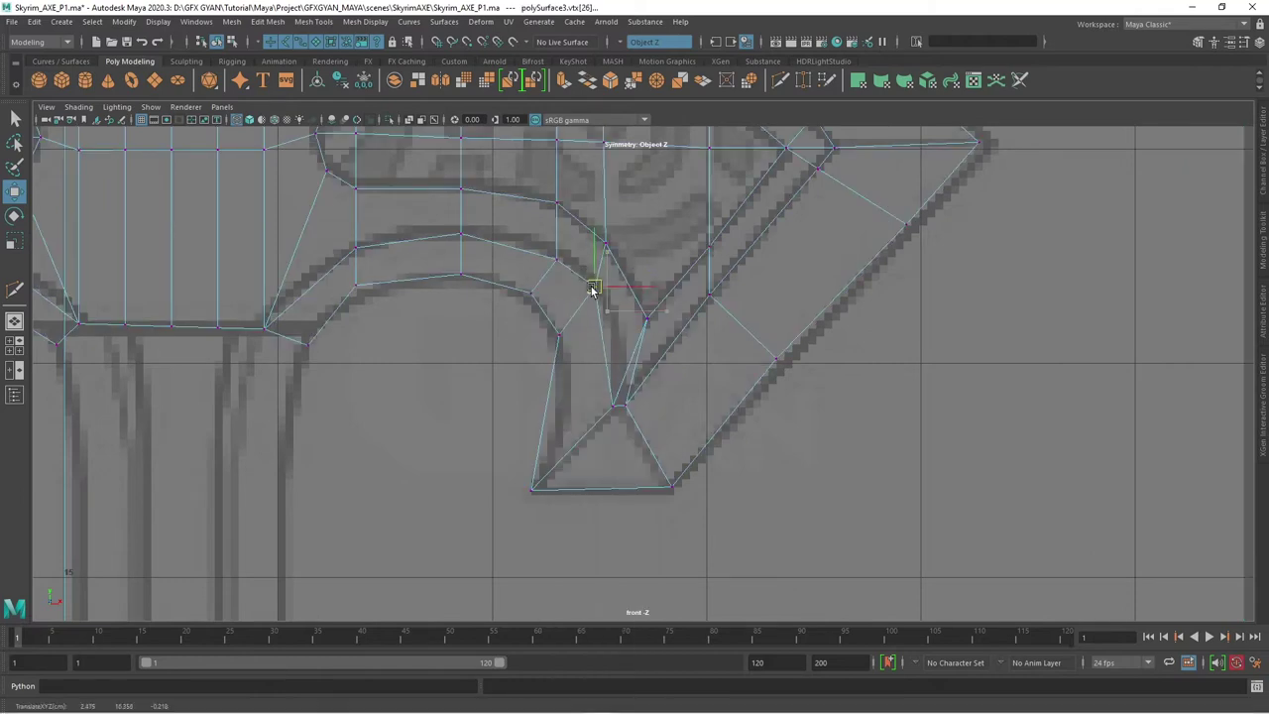
left_click(557, 268)
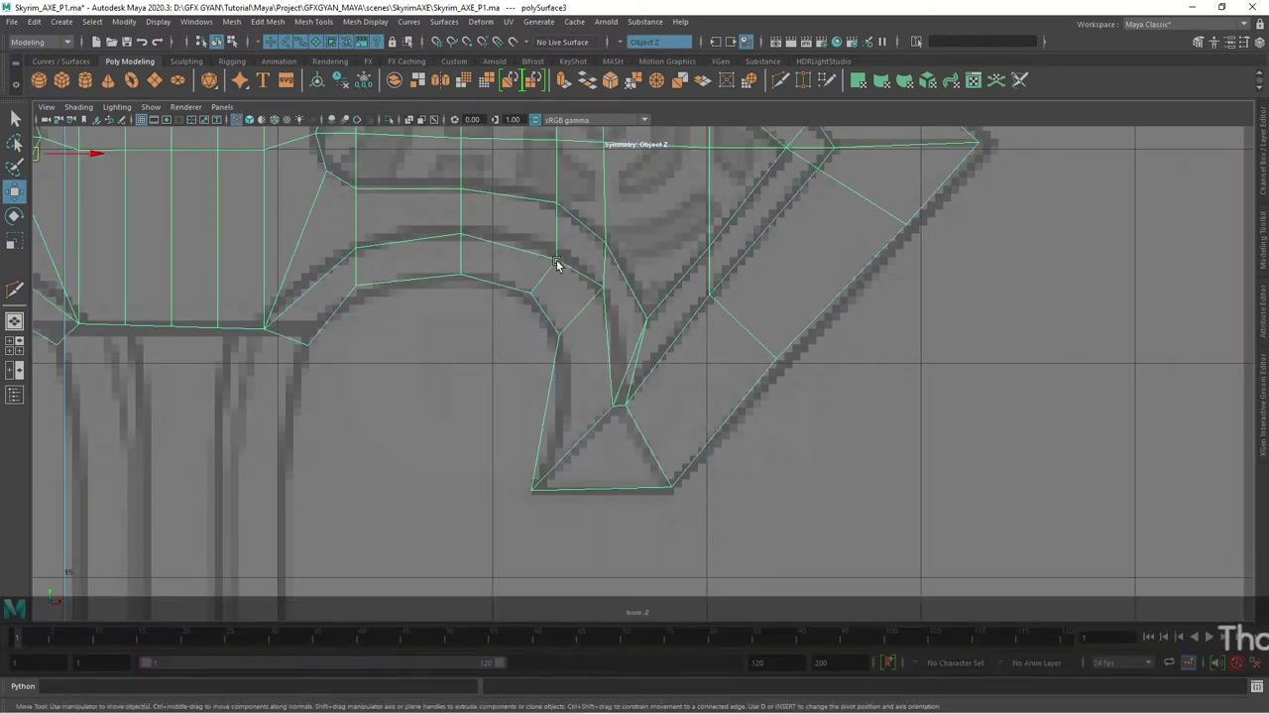
- Shift another inner curve vertex slightly left onto the outline
right_click_drag(558, 260, 558, 249)
left_click(543, 278)
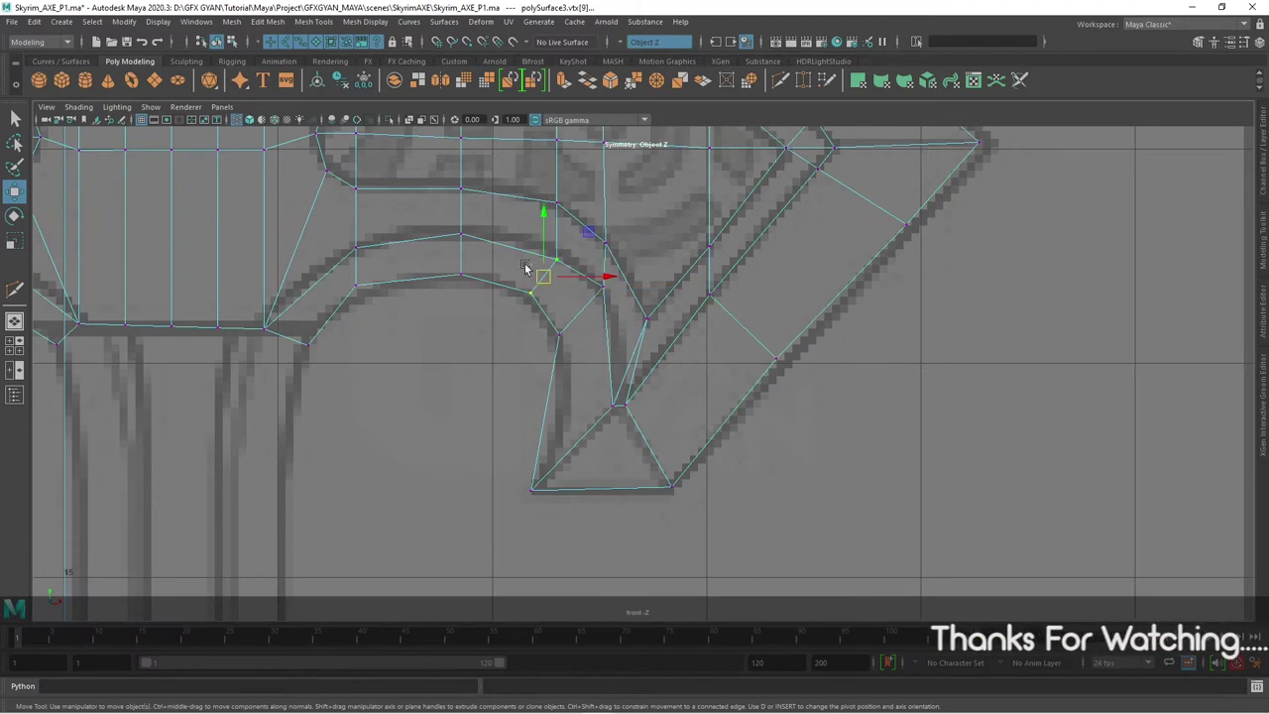
left_click(522, 275)
left_click(557, 258)
right_click_drag(557, 258, 557, 247)
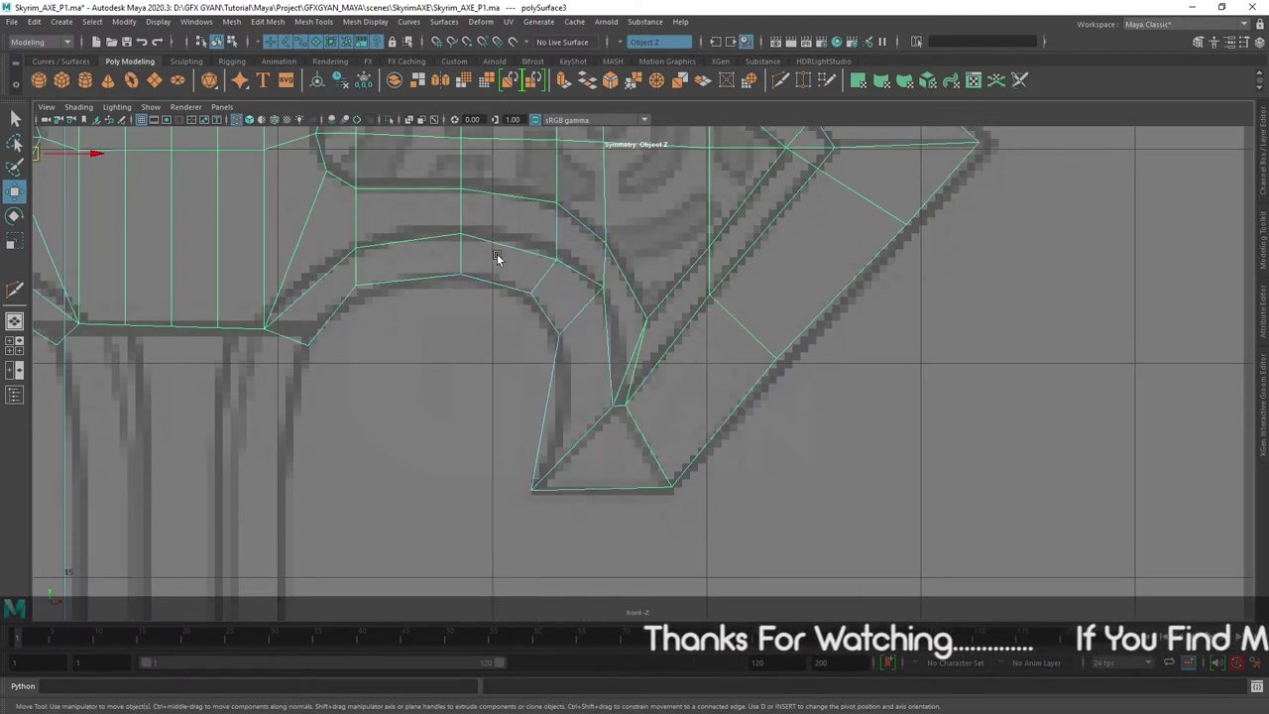
left_click(541, 278)
left_click_drag(538, 279, 525, 282)
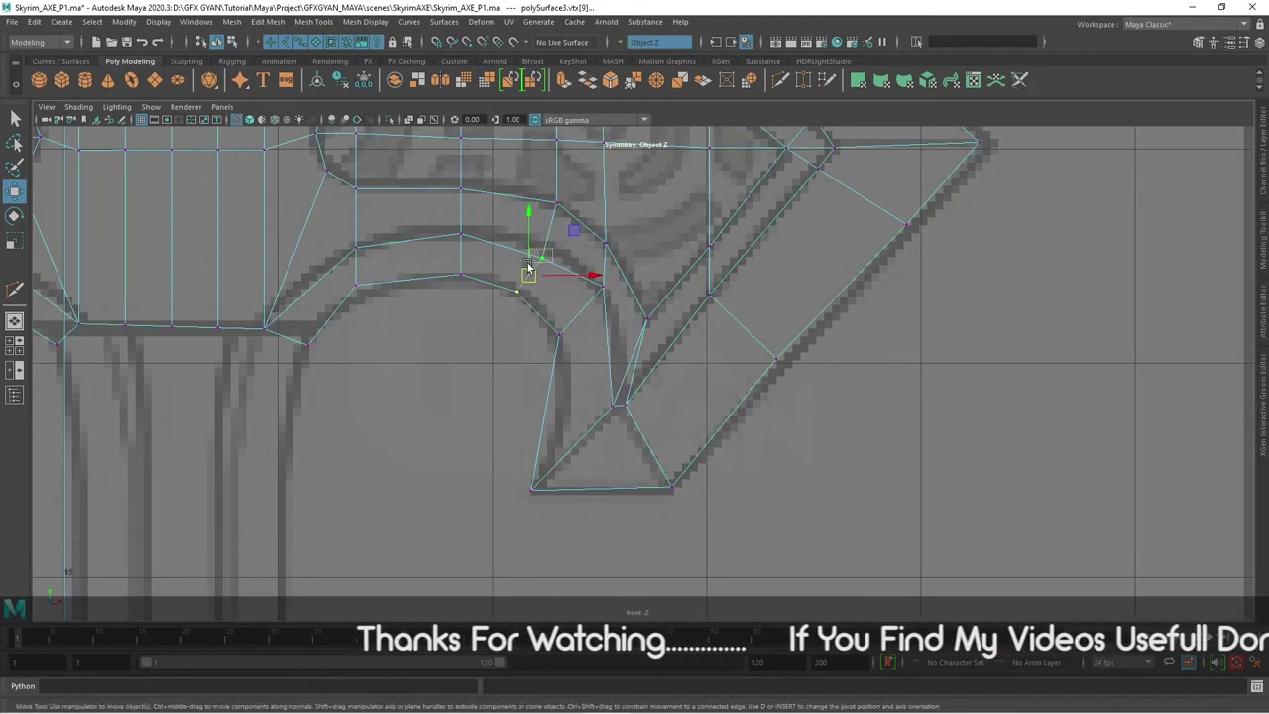
- Pull the next curve vertex up-left onto the outline, undoing a wrong neighbouring move
left_click(542, 253)
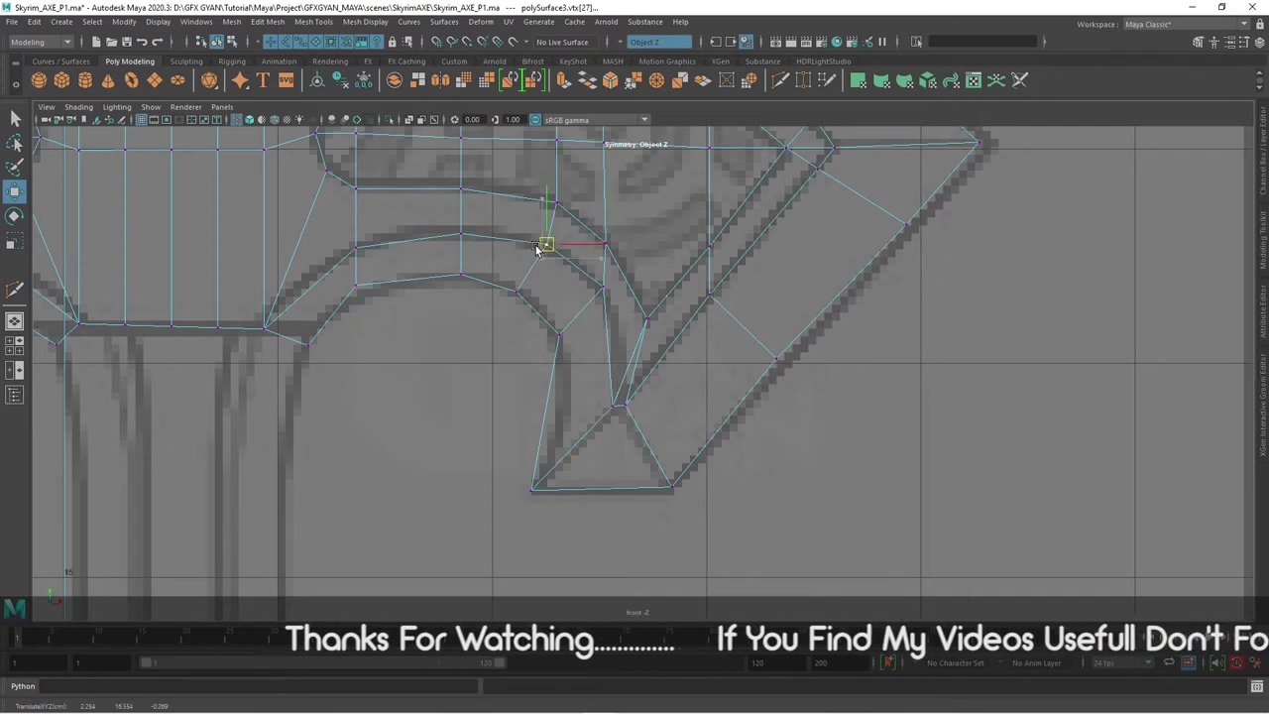
left_click(602, 287)
left_click_drag(601, 288, 595, 281)
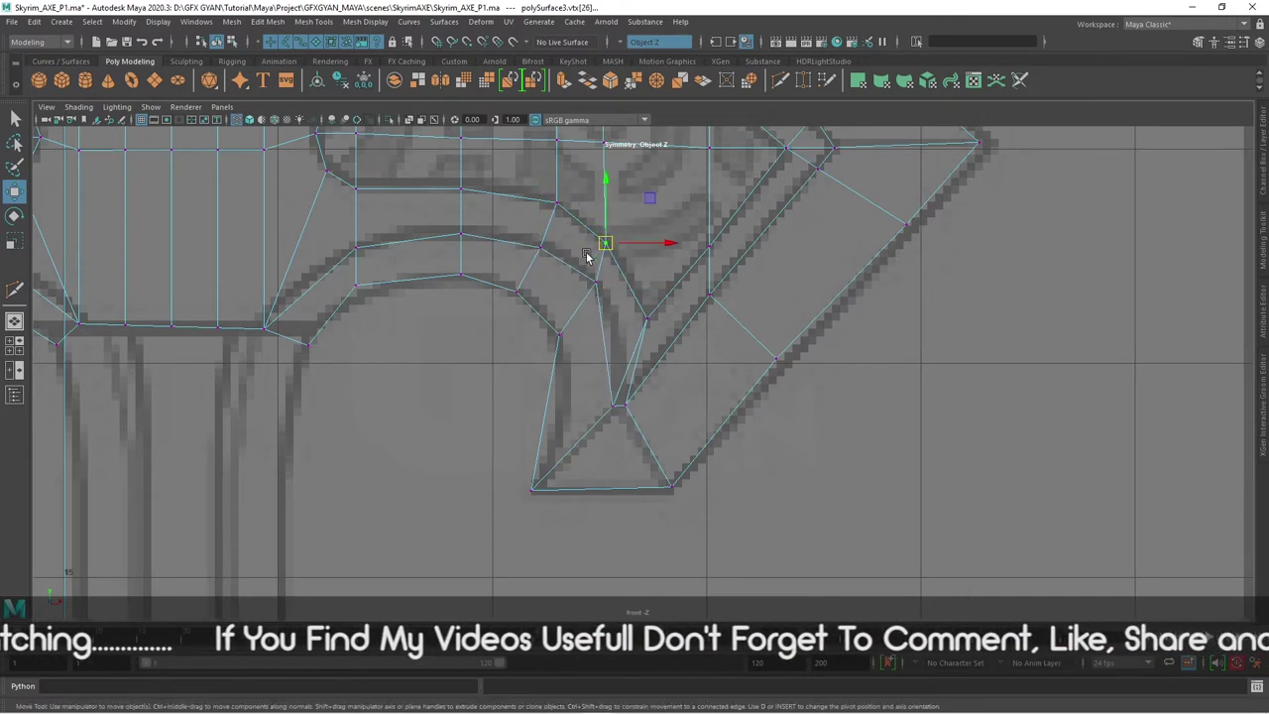
mouse_move(617, 198)
left_mouse_down()
mouse_move(676, 257)
mouse_move(572, 304)
left_mouse_up()
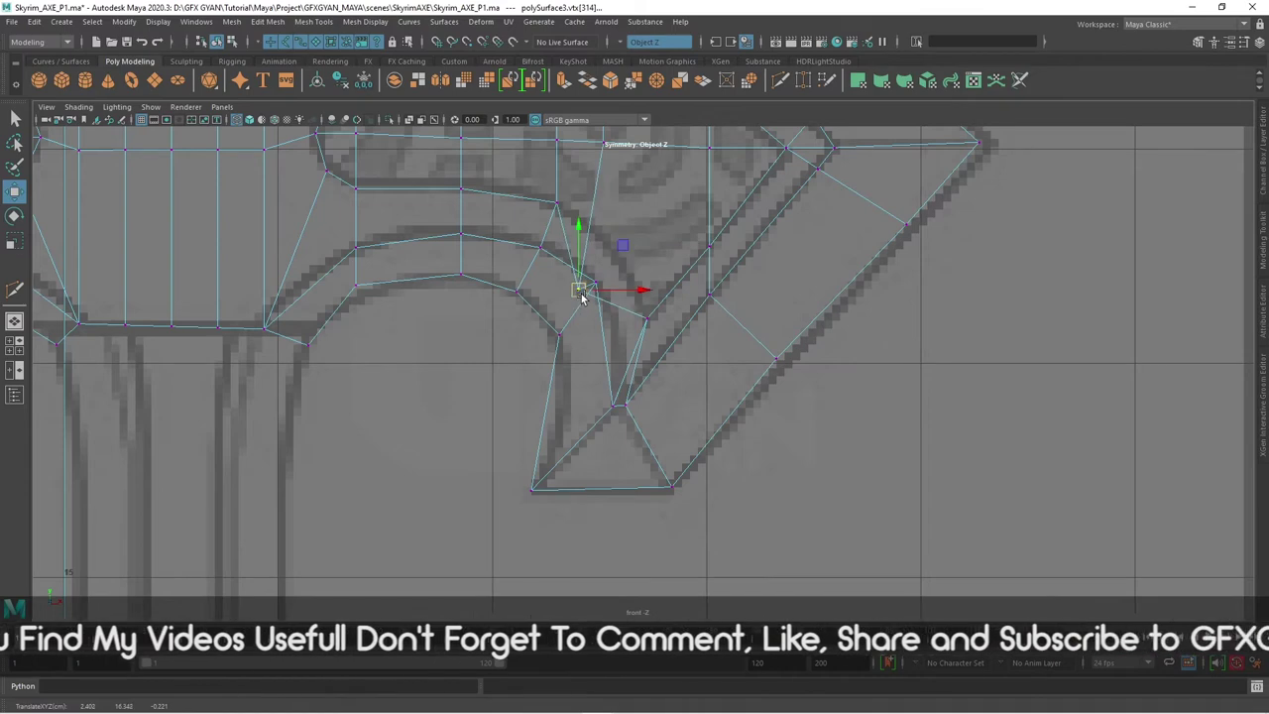
key("ctrl+z")
left_click(599, 283)
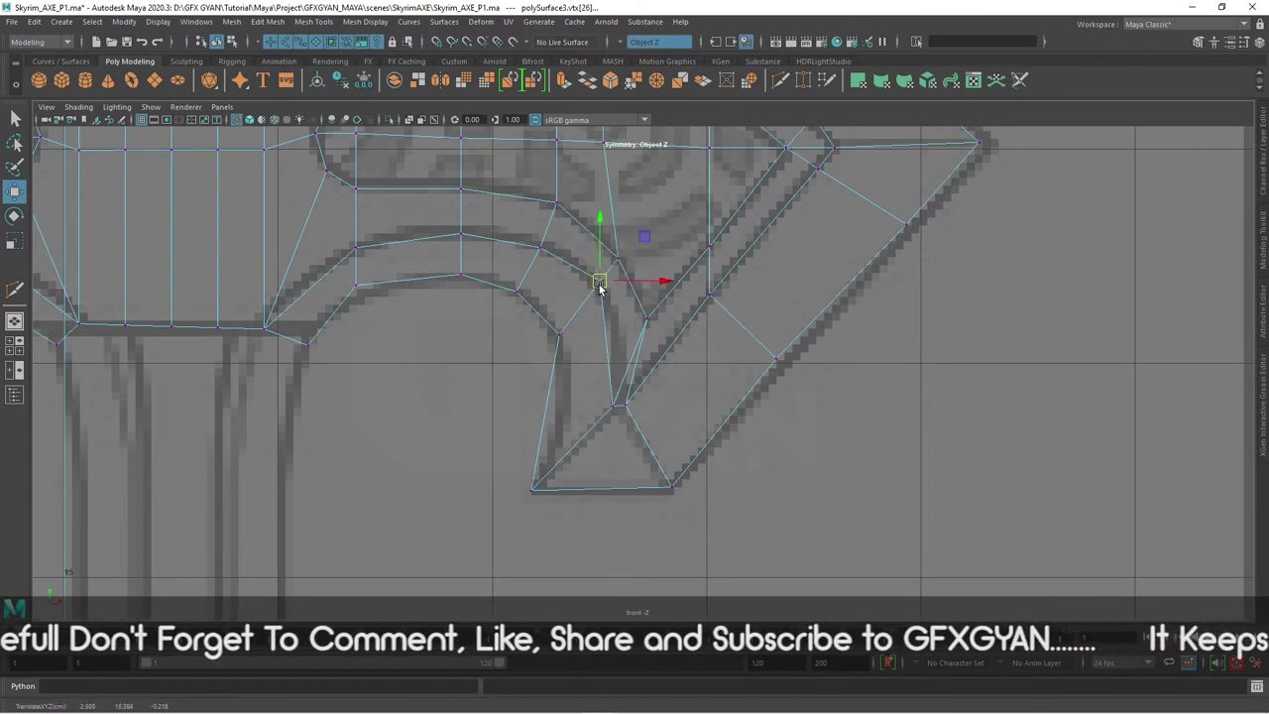
- Snap a vertex onto the blade's inner bevel line and a diamond vertex onto the centre line
scroll(750, 335, "down", 5)
scroll(733, 381, "up", 3)
scroll(724, 388, "up", 2)
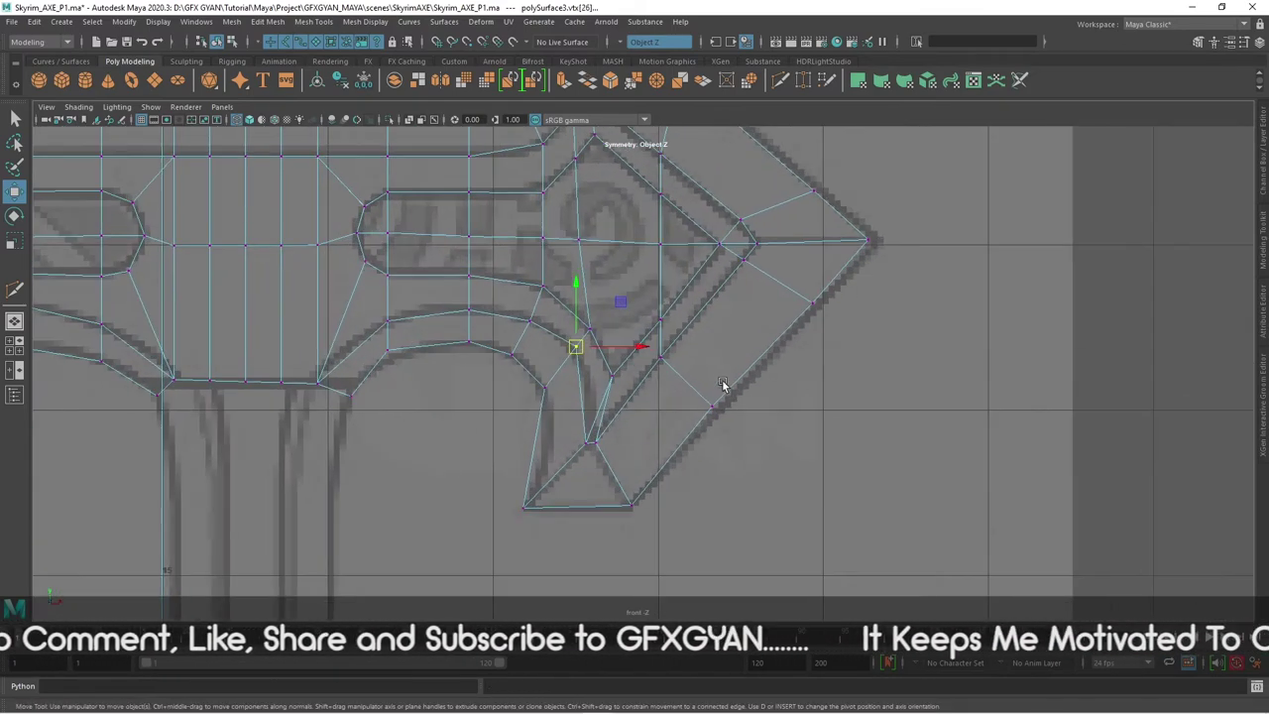
left_click(671, 301)
left_click_drag(661, 320, 650, 336)
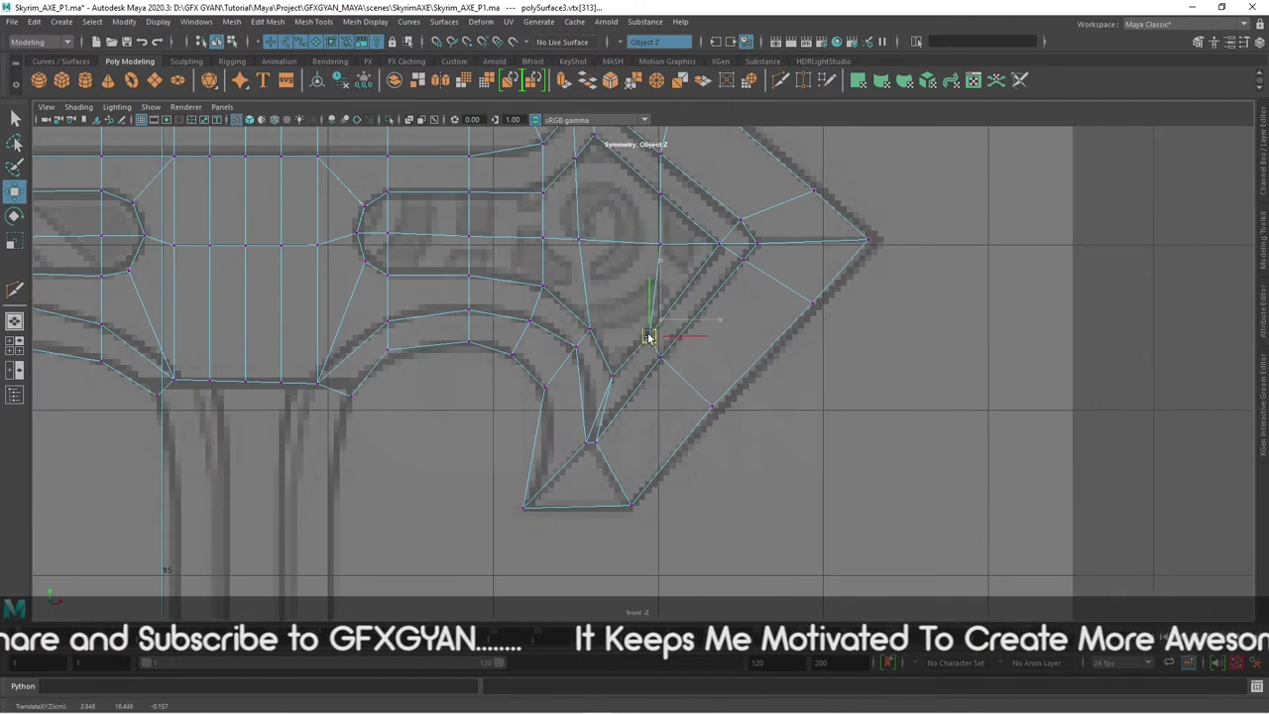
middle_click_drag(728, 328, 735, 439, "alt")
left_click(666, 307)
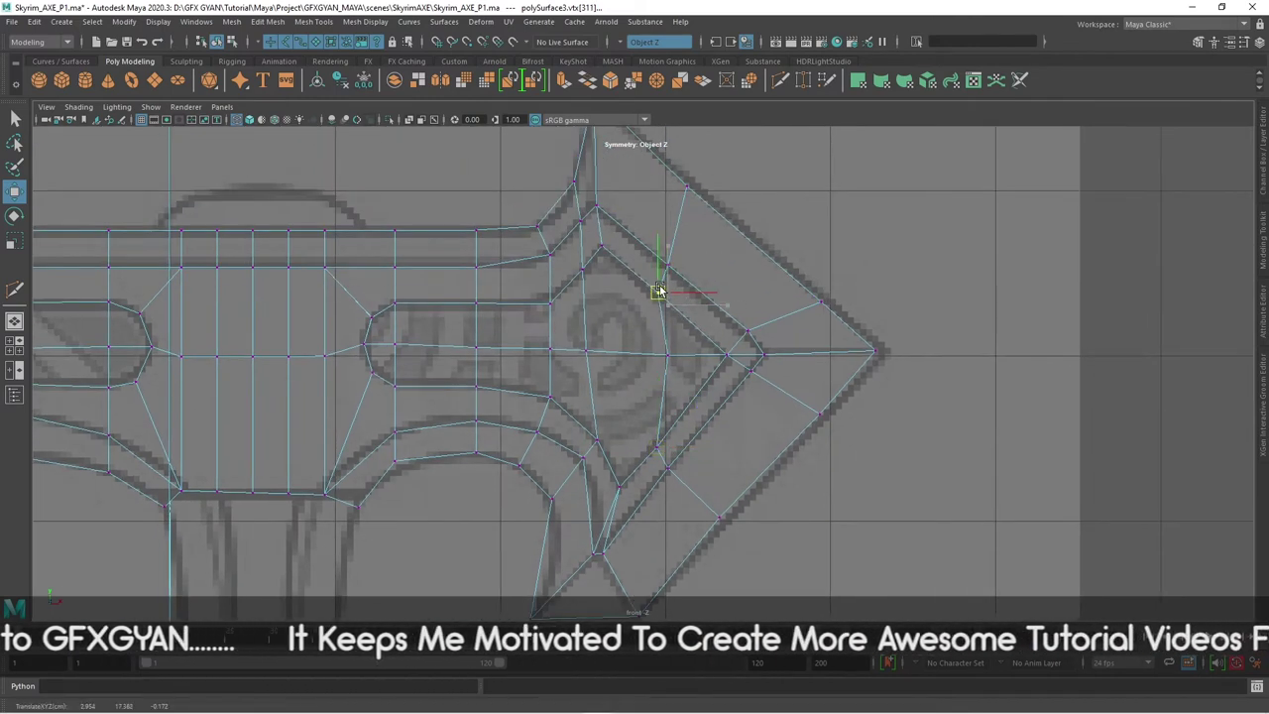
left_click_drag(662, 298, 714, 372)
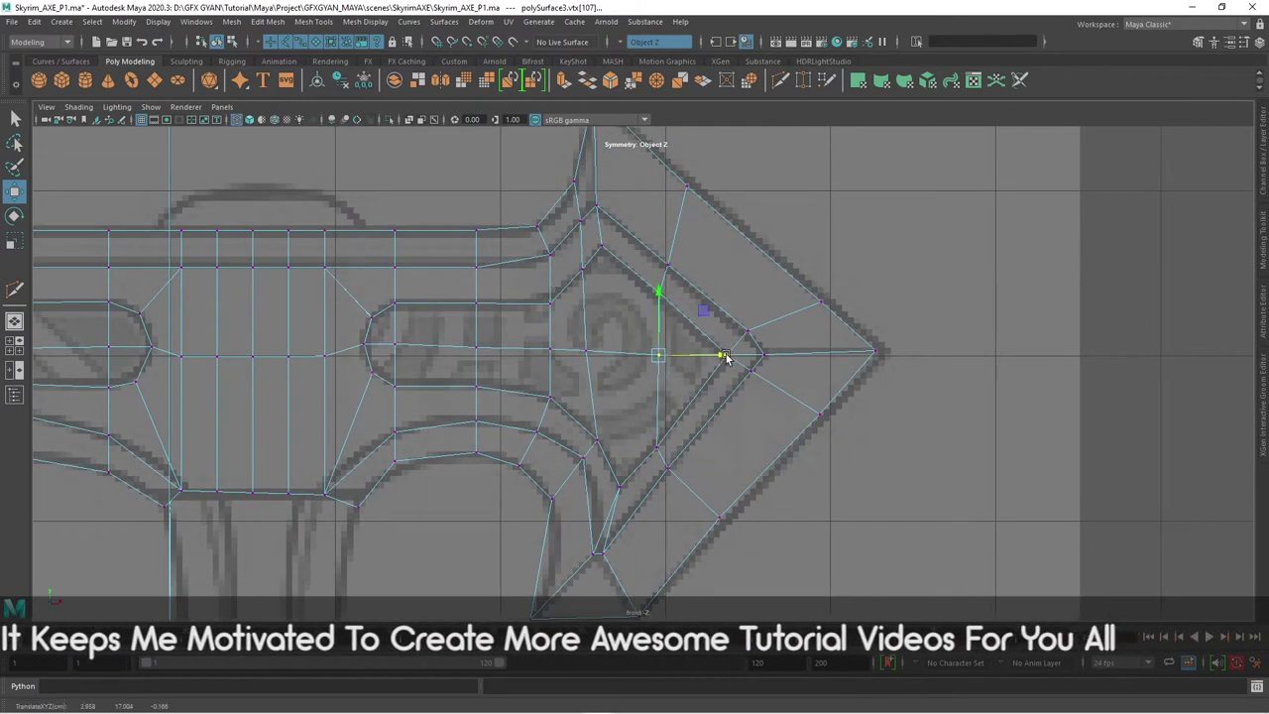
- Pan and zoom the view over to the left part of the axe head
scroll(764, 278, "down", 3)
scroll(459, 344, "down", 2)
scroll(459, 344, "up", 2)
scroll(587, 331, "up", 2)
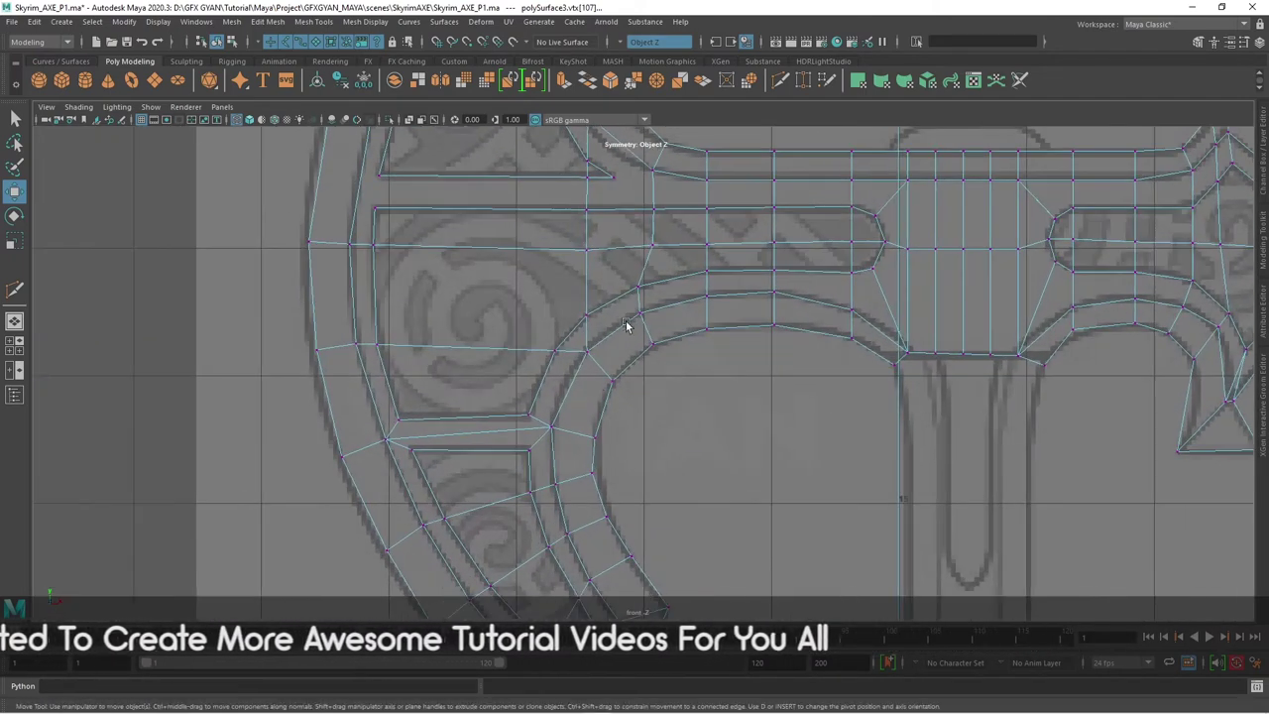
middle_click_drag(628, 328, 555, 331, "alt")
scroll(480, 258, "down", 1)
scroll(628, 286, "up", 1)
middle_click_drag(628, 286, 431, 303, "alt")
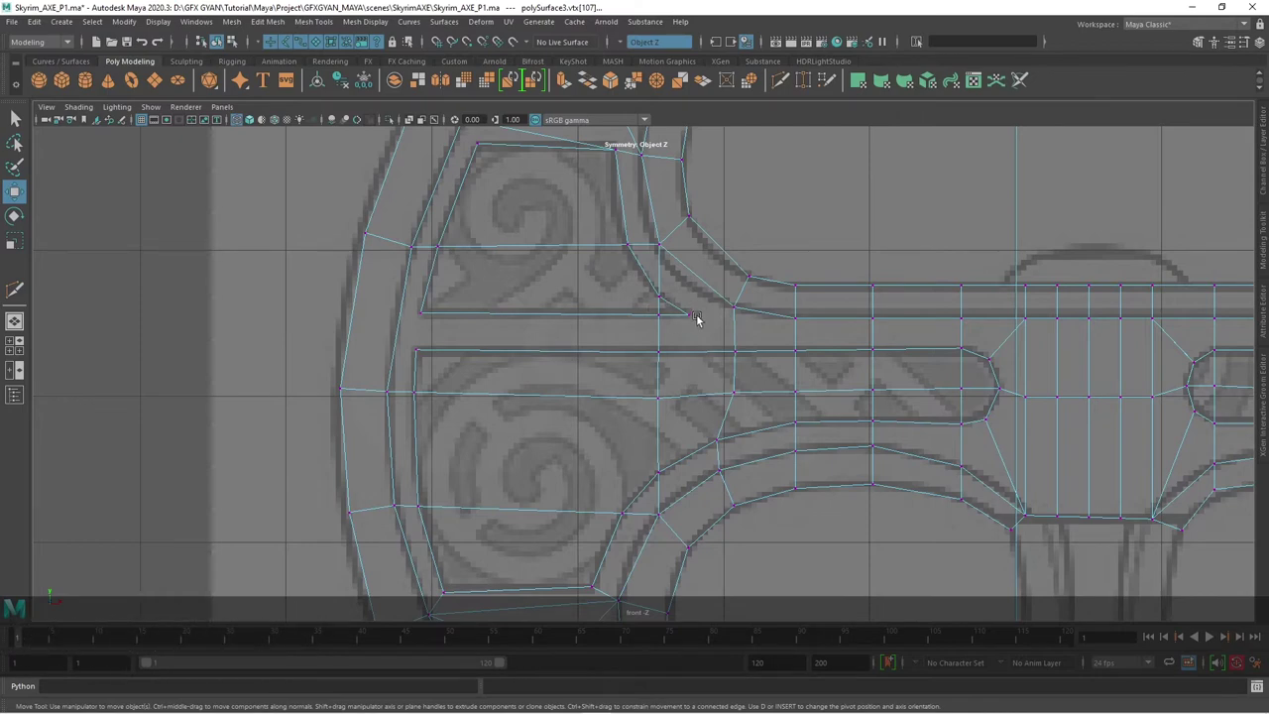
- Connect the upper-left panel's inner corner to the curved band, plus a diagonal edge to the band's lower vertex
scroll(696, 319, "up", 2)
middle_click_drag(707, 326, 553, 343, "alt")
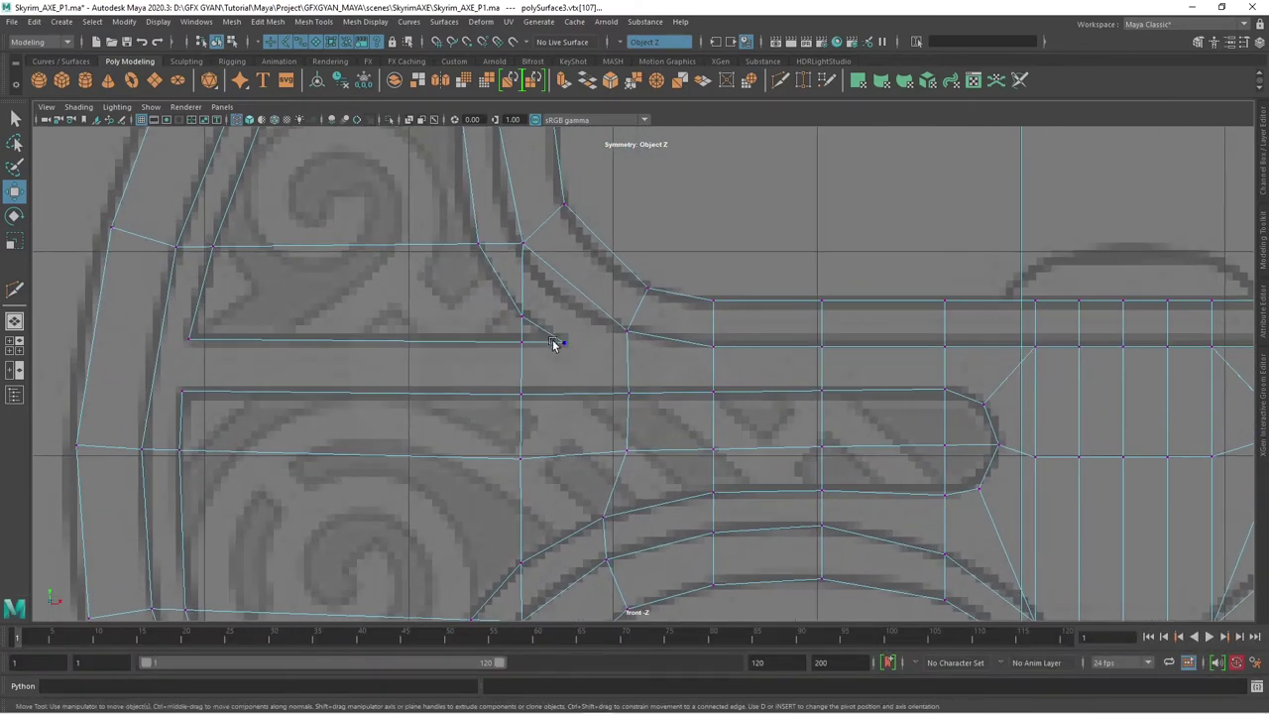
left_click(553, 343)
right_click(717, 312, "shift")
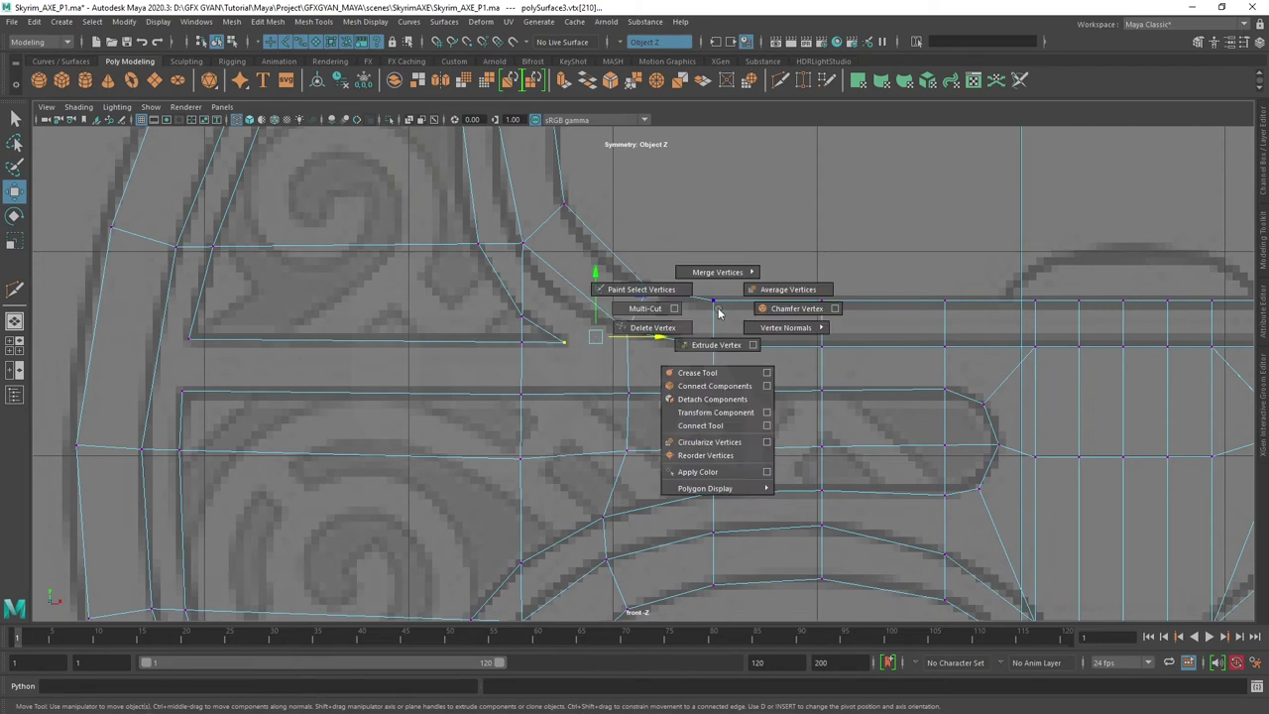
left_click(713, 386)
left_click(563, 343)
left_click(627, 393, "shift")
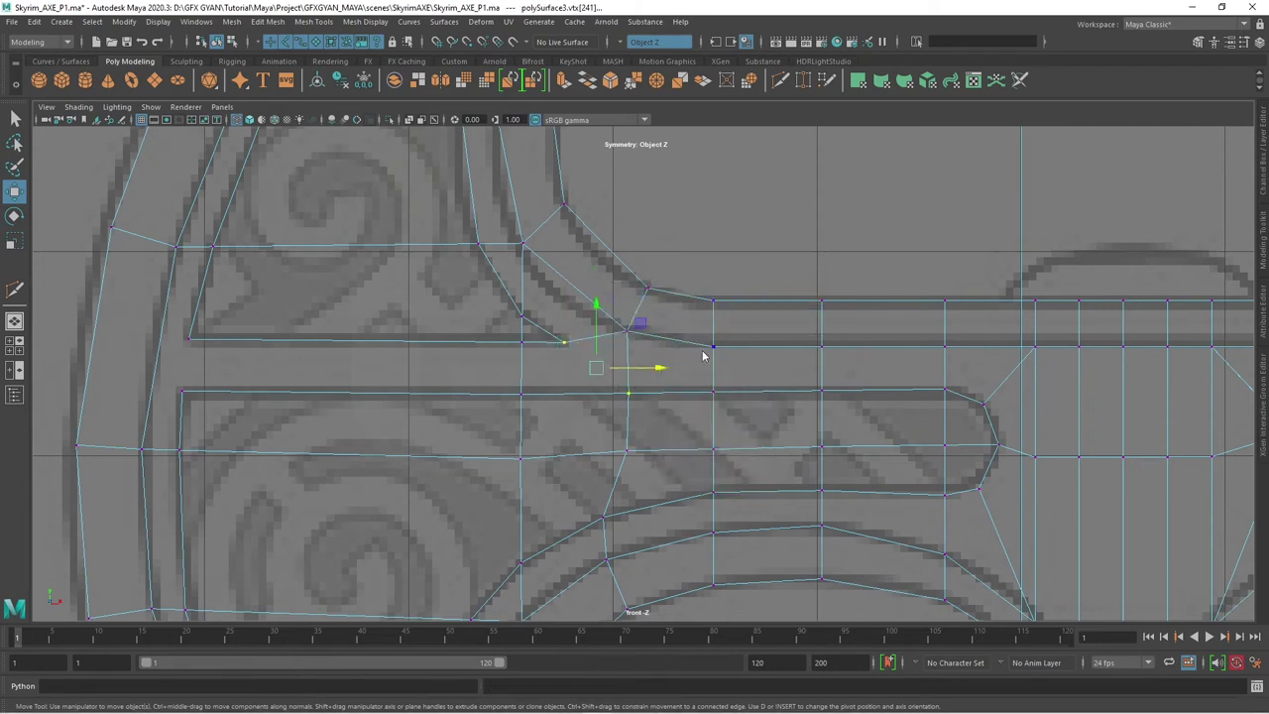
right_click(703, 355, "shift")
left_click(685, 430)
- Cut a new edge with Multi-Cut ending on the curved band's edge
middle_click_drag(558, 346, 567, 388, "alt")
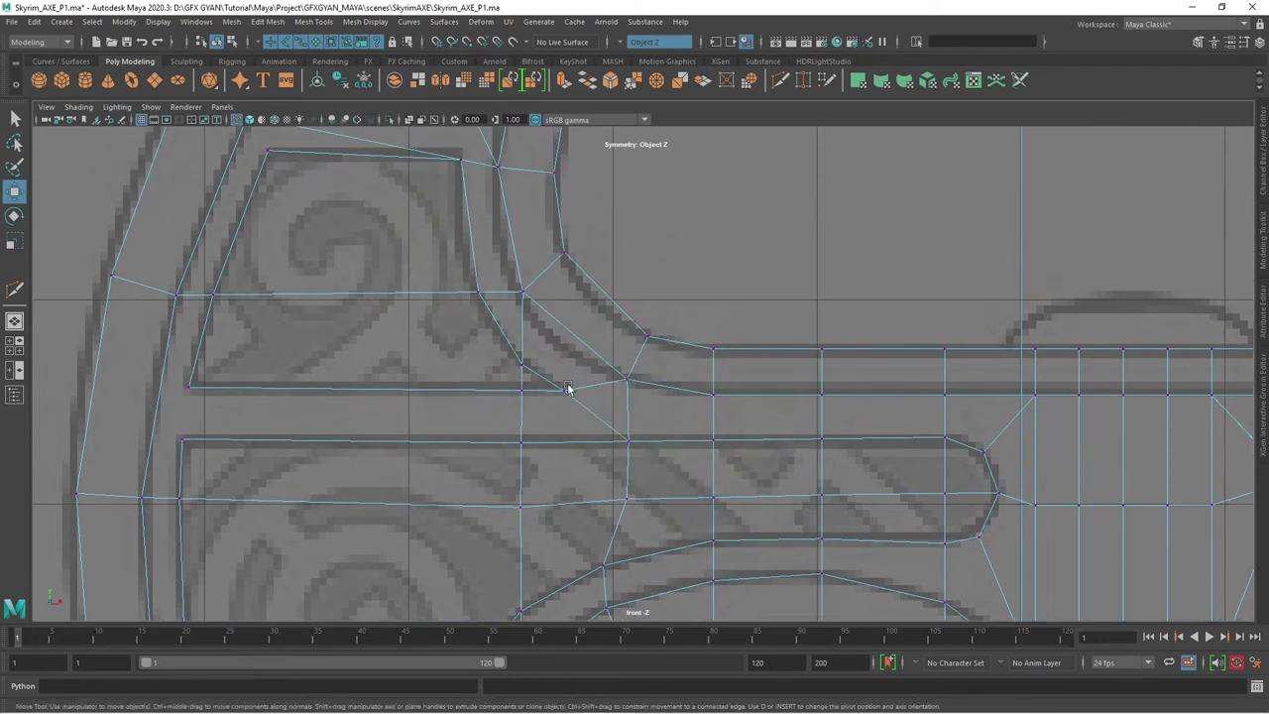
scroll(567, 387, "up", 1)
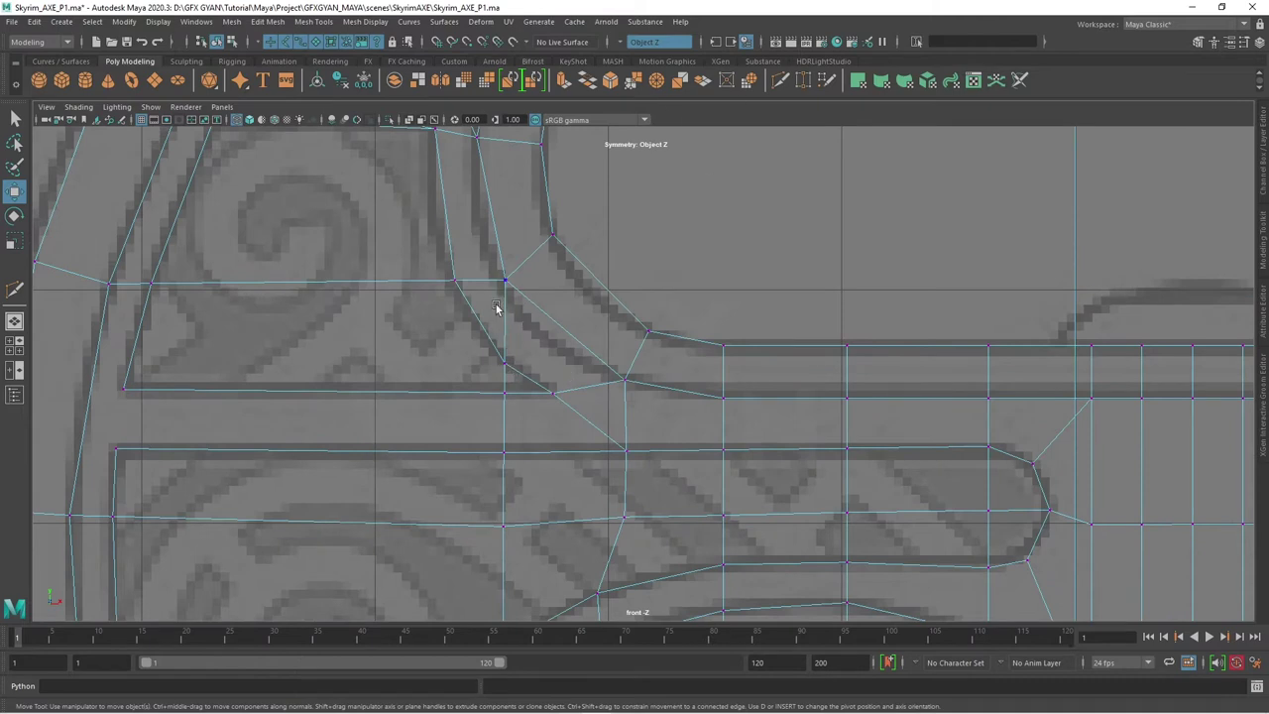
left_click(779, 80)
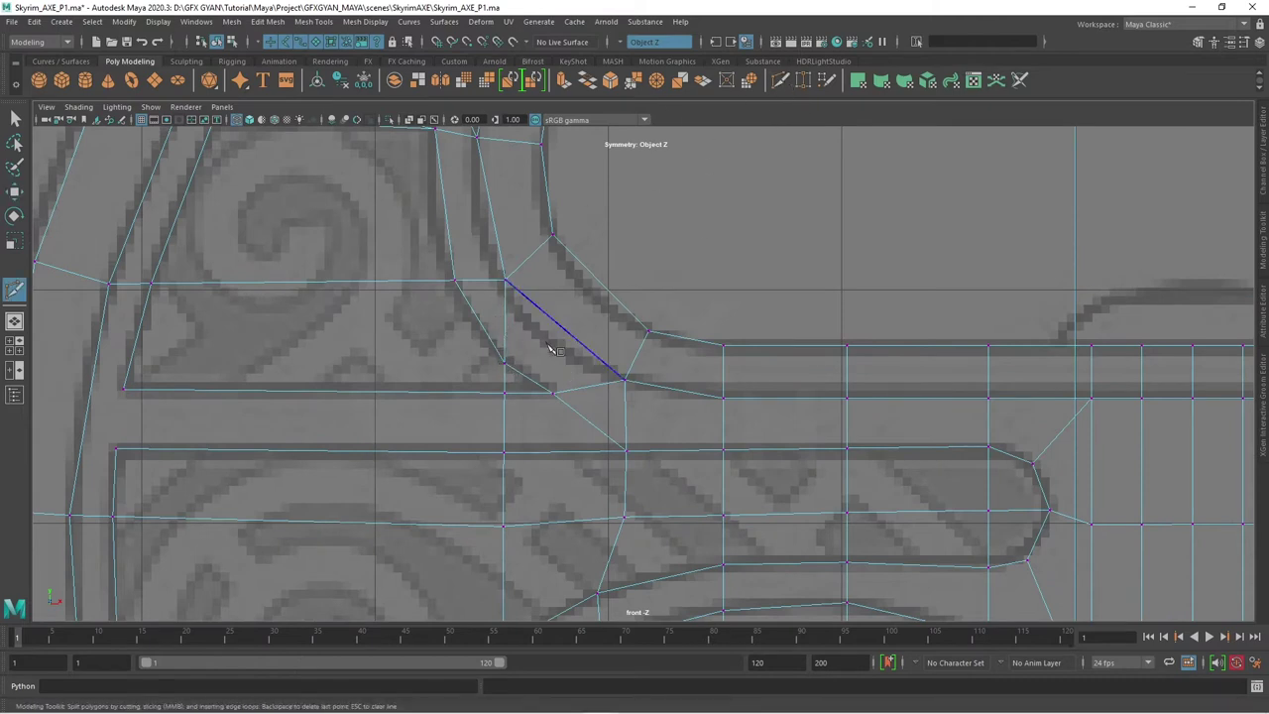
left_click(611, 293)
key("w")
- Select the leftover edges around the panel corner, including the short diagonal, for cleanup
left_click(506, 318)
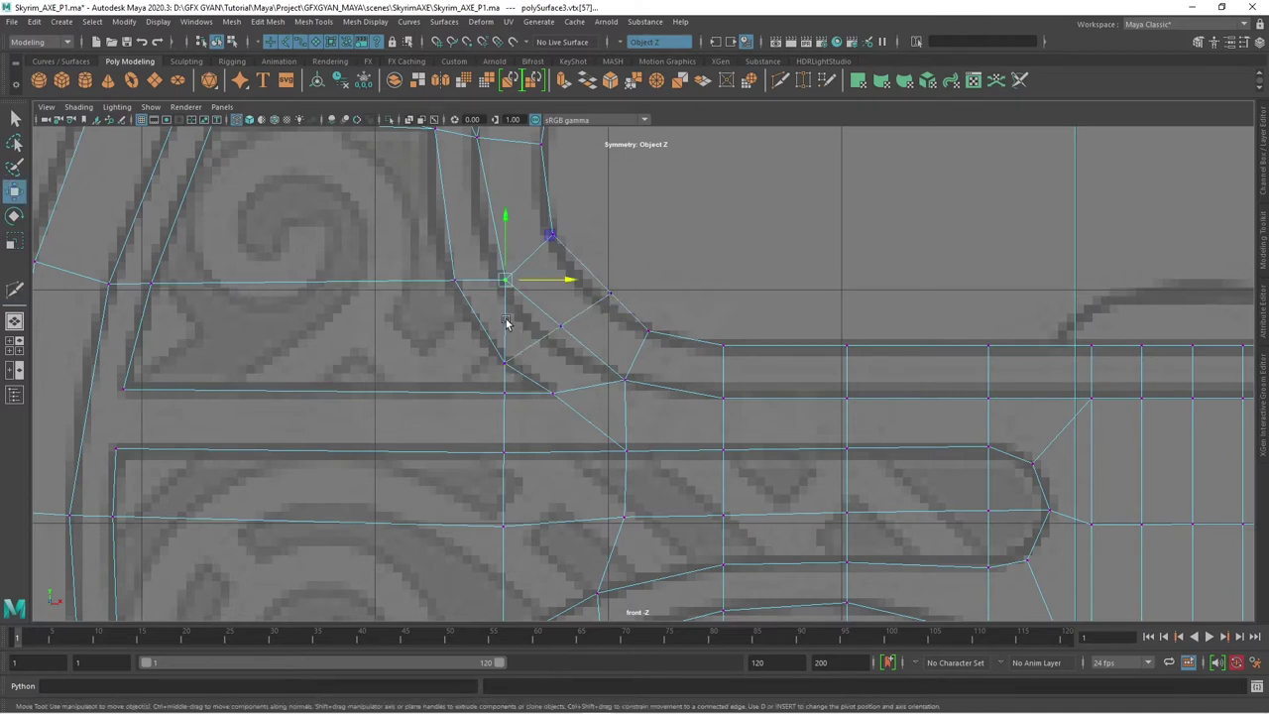
right_click_drag(505, 318, 493, 315)
left_click(493, 315)
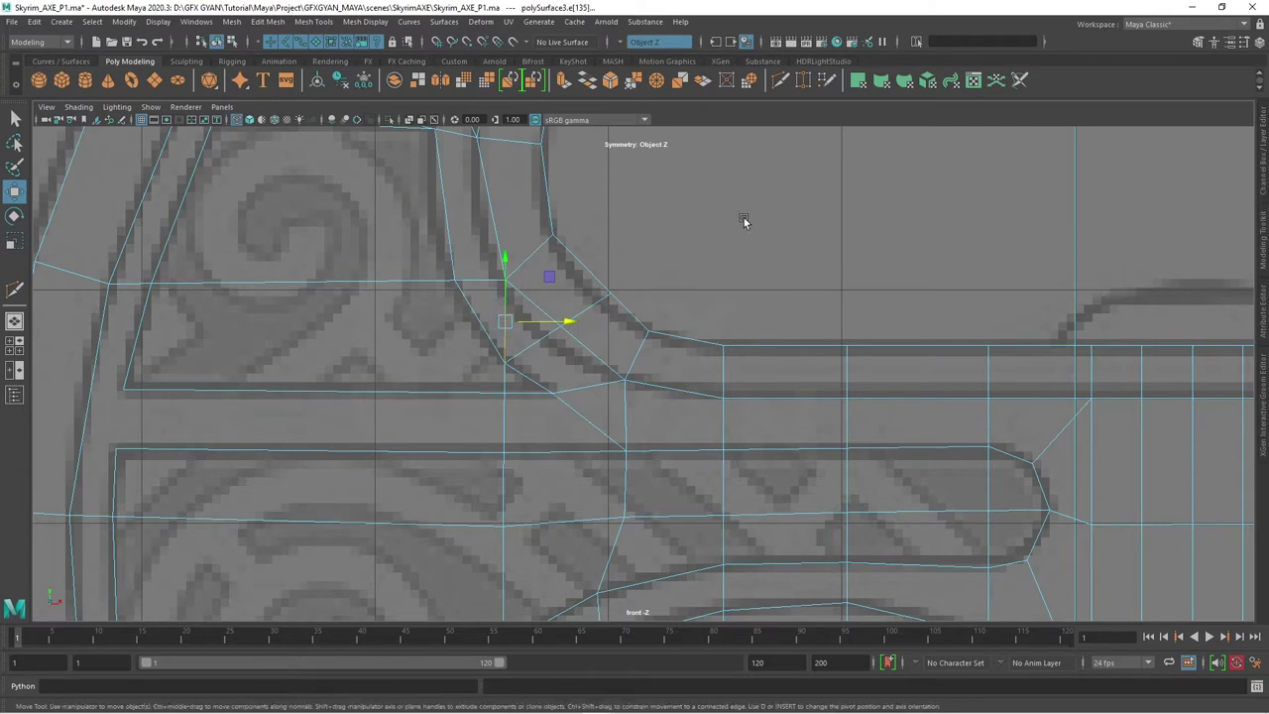
left_click(523, 362)
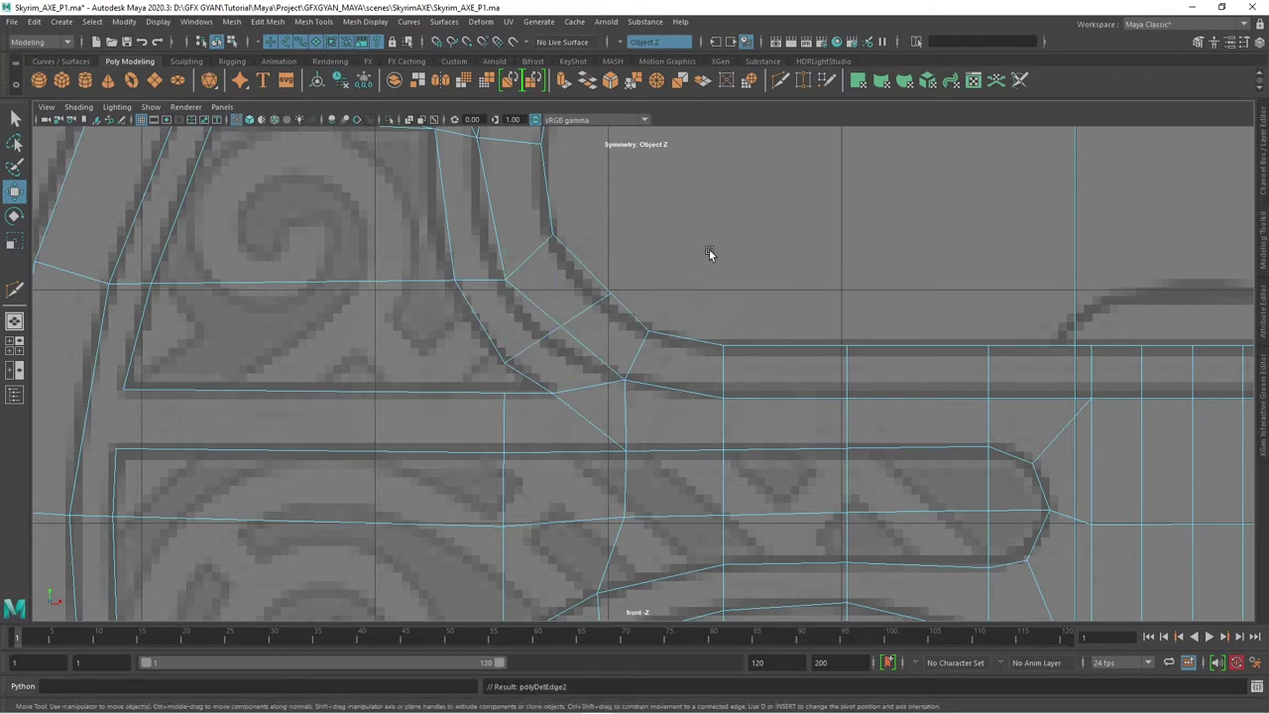
left_click(418, 344)
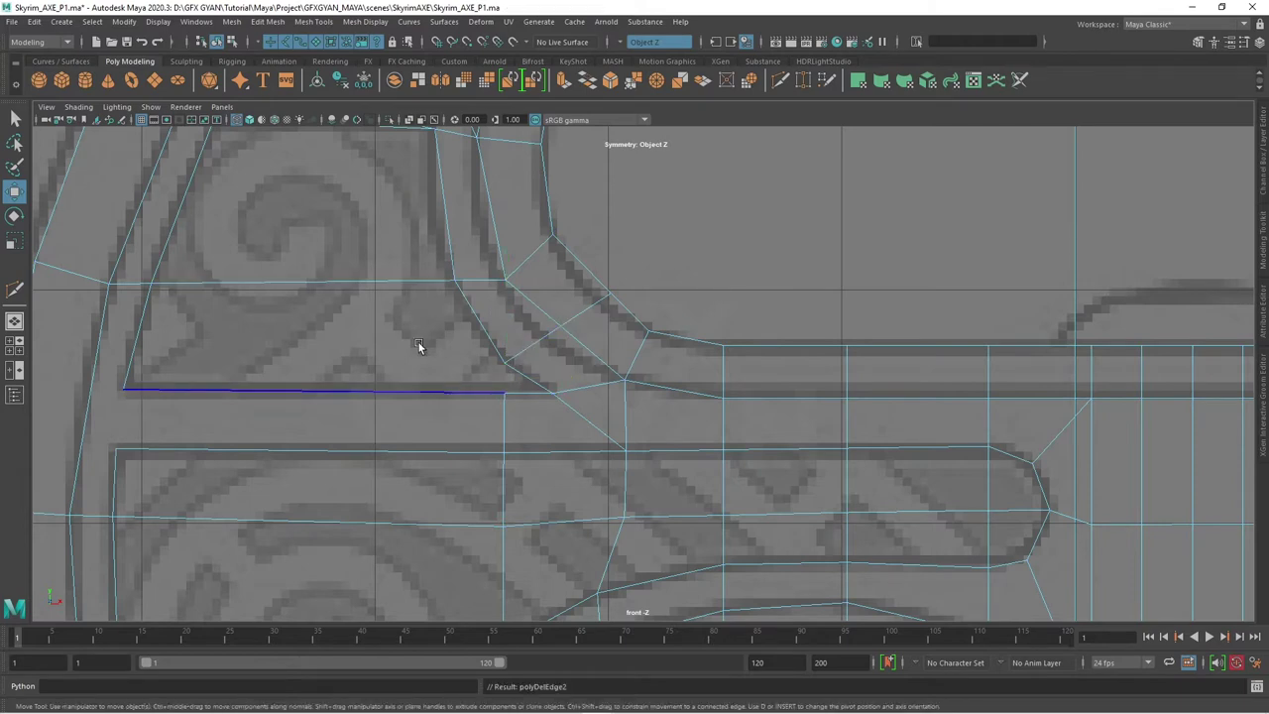
left_click(488, 361)
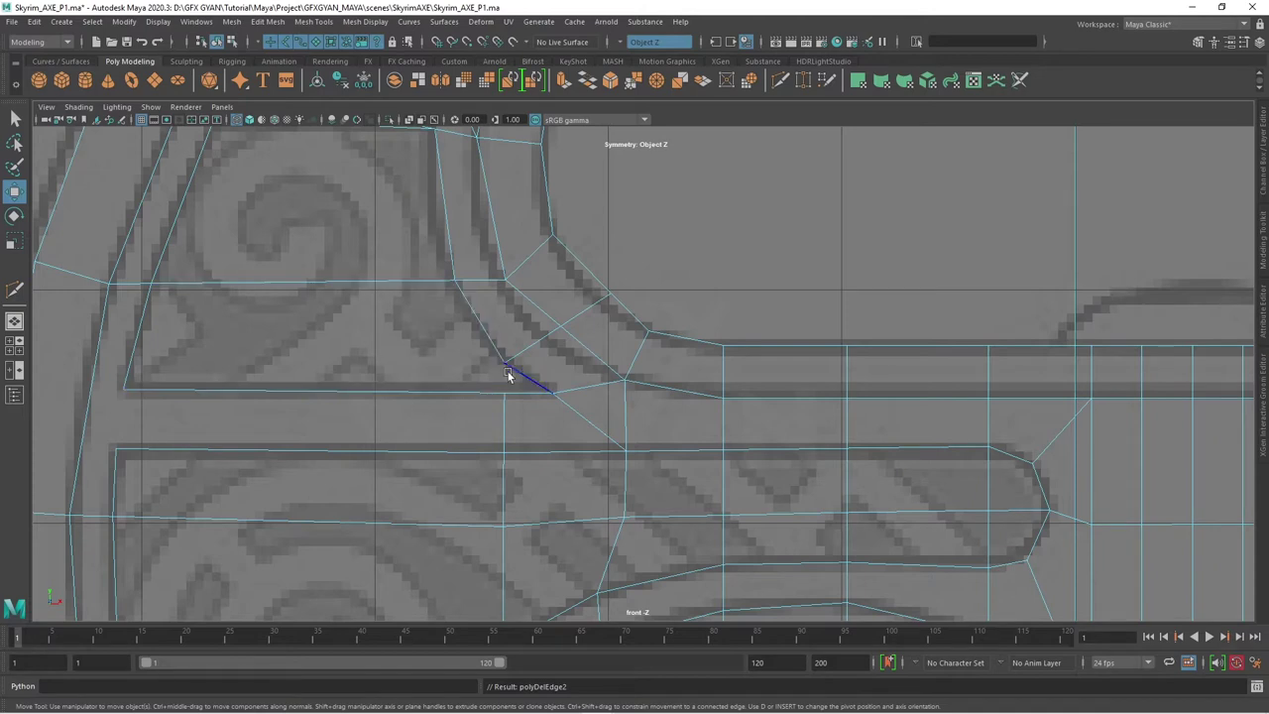
- Move the band vertices onto the reference's inner and outer curve lines
right_click_drag(572, 315, 559, 324)
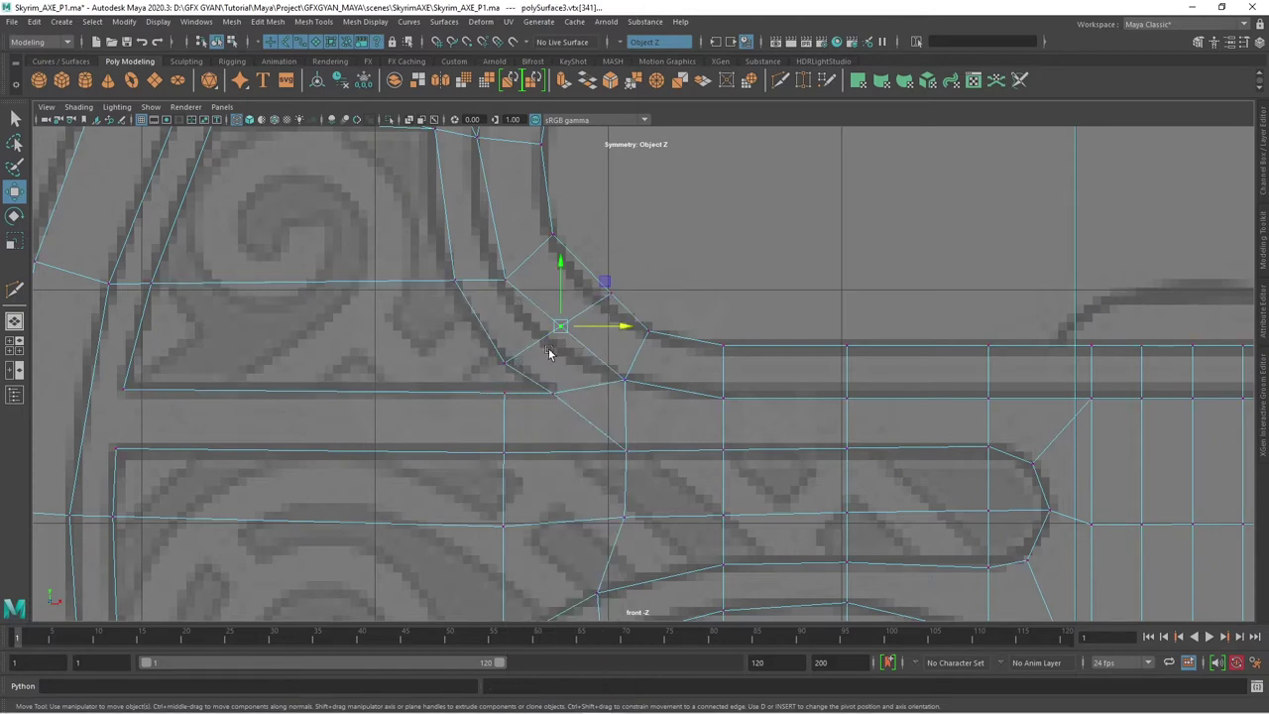
middle_click_drag(544, 348, 530, 357)
left_click(609, 294)
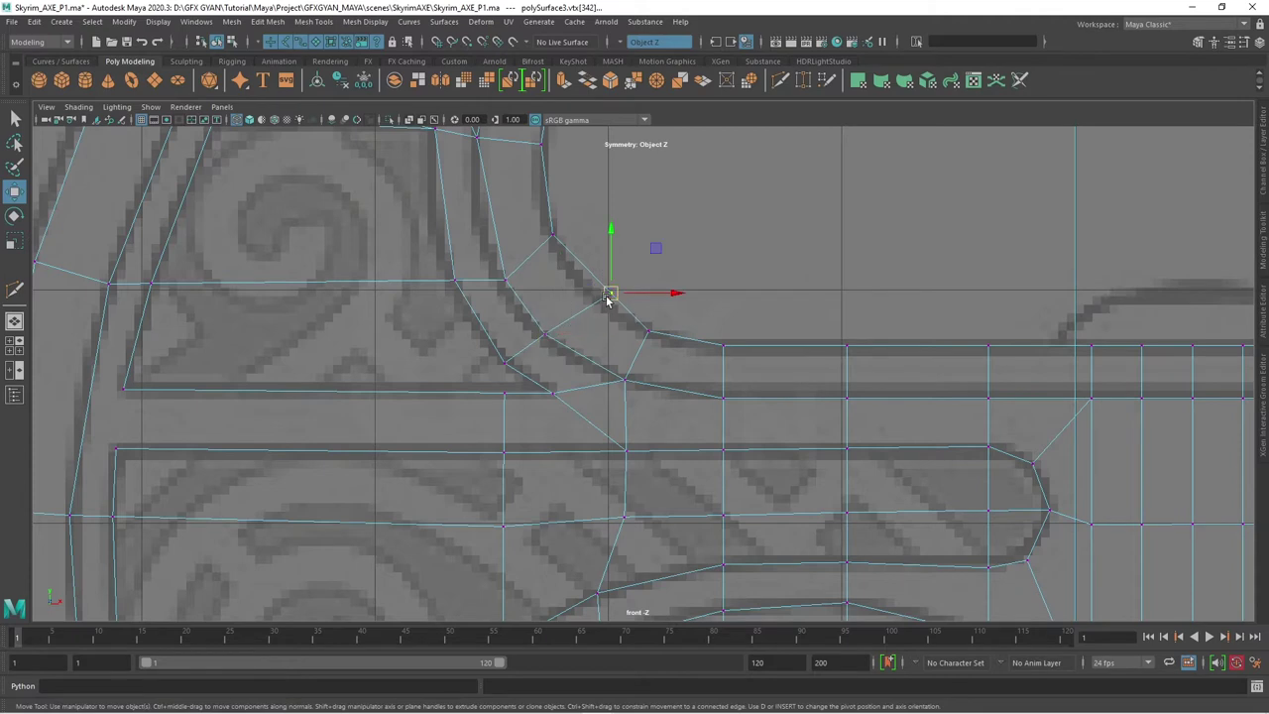
middle_click_drag(608, 299, 594, 301)
left_click(504, 281)
mouse_move(503, 279)
middle_mouse_down()
mouse_move(493, 269)
mouse_move(524, 241)
middle_mouse_up()
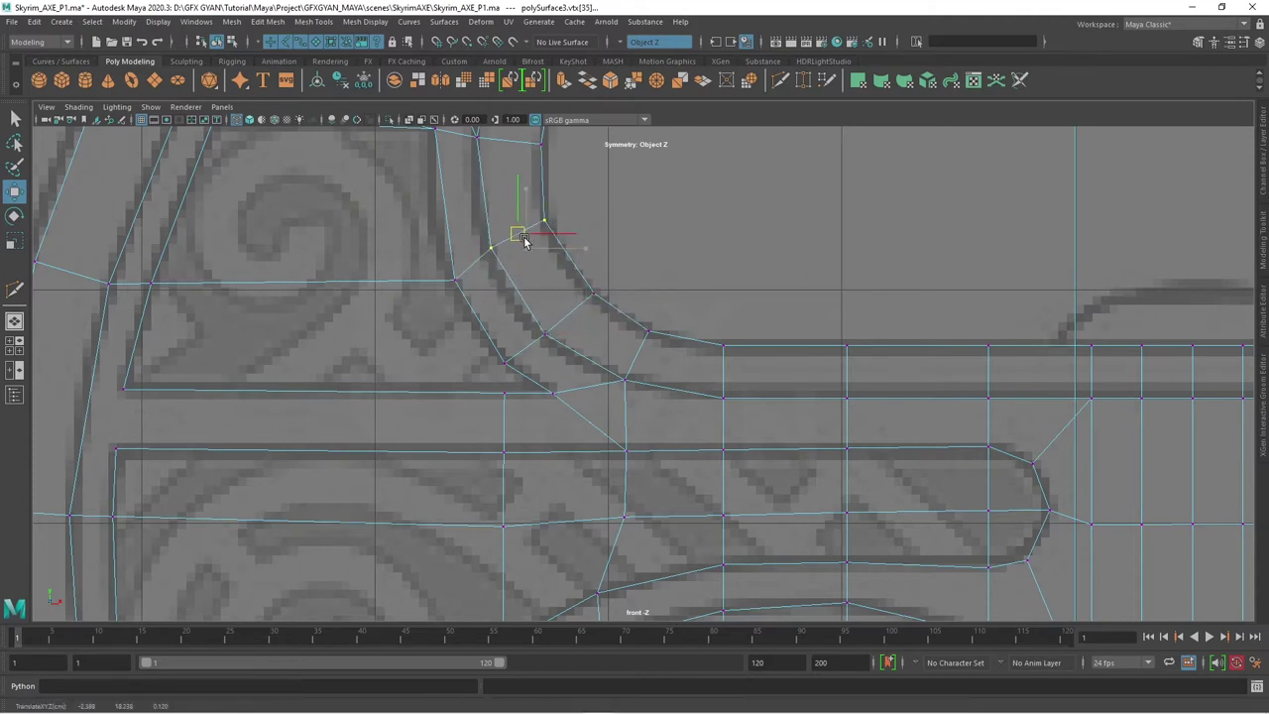
- Pull the remaining vertices up-left so they follow the curve outline to its top
left_click(459, 279)
middle_click_drag(459, 278, 441, 254)
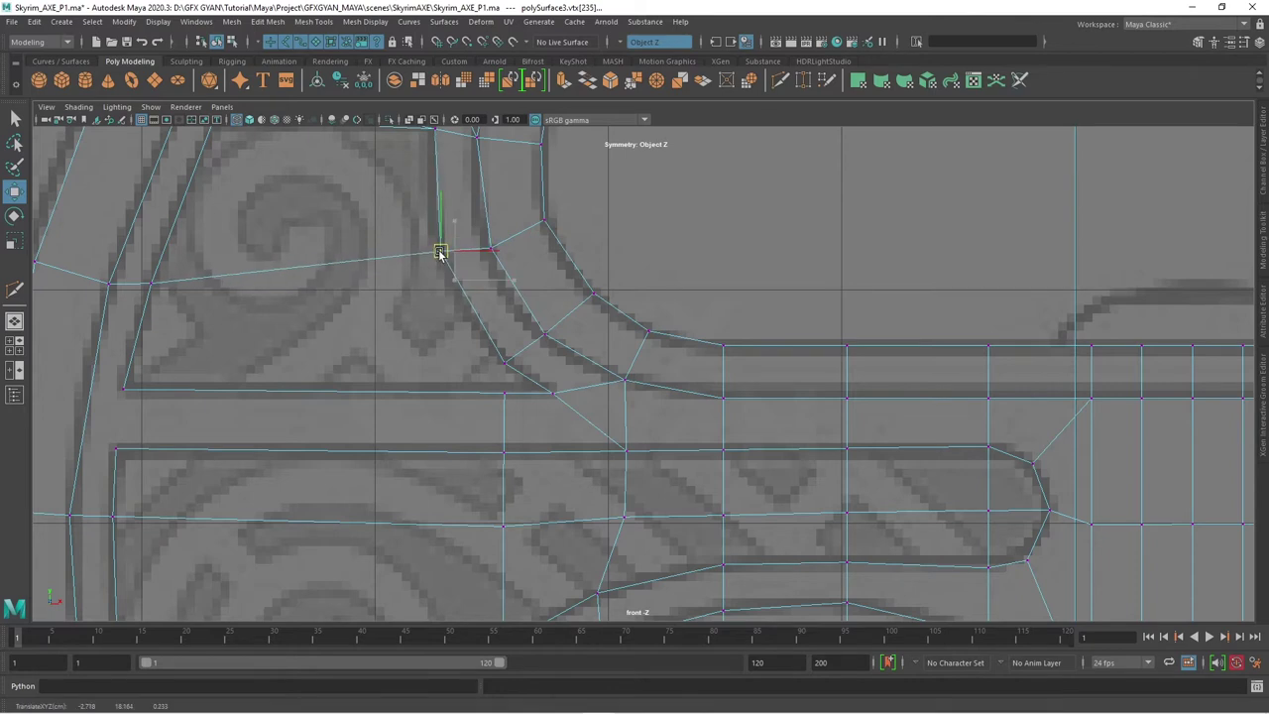
left_click(504, 362)
mouse_move(503, 362)
middle_mouse_down()
mouse_move(486, 344)
mouse_move(535, 324)
middle_mouse_up()
left_click(543, 332)
mouse_move(581, 183)
left_mouse_down()
mouse_move(466, 269)
mouse_move(510, 235)
left_mouse_up()
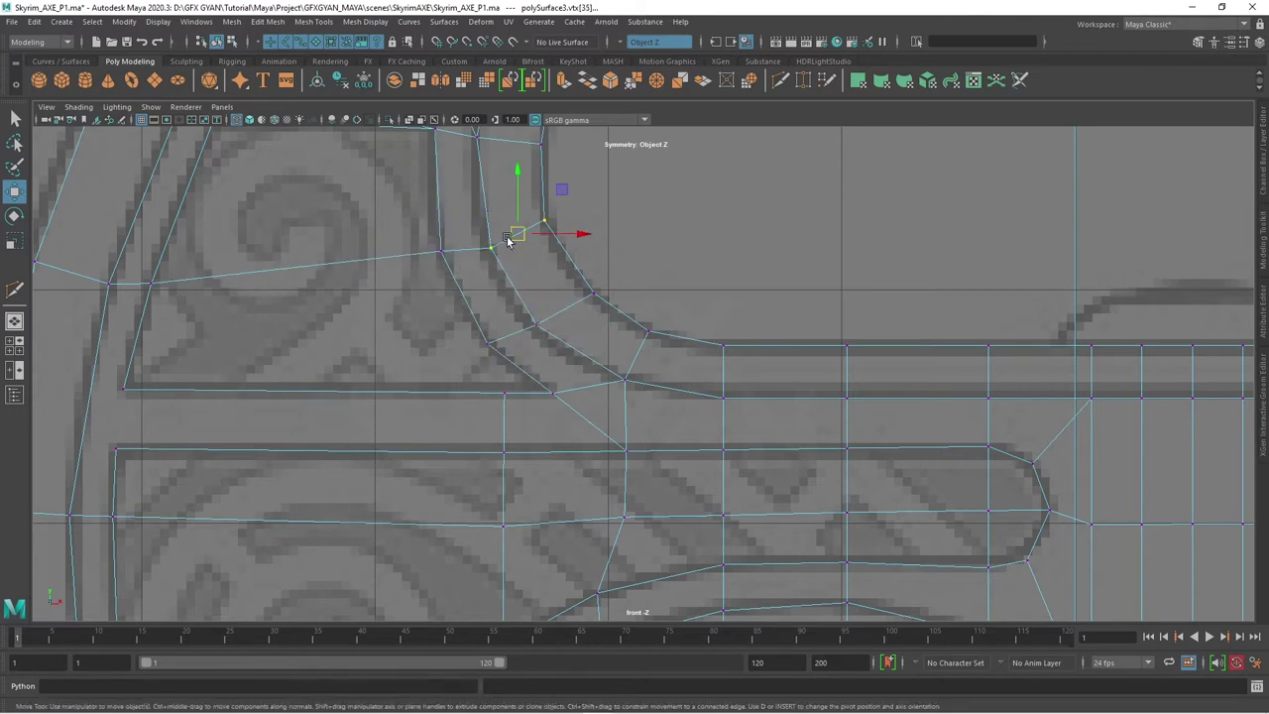
middle_click_drag(509, 235, 504, 227)
scroll(636, 377, "down", 3)
- Connect two vertices on the curved band with a new edge
scroll(654, 406, "up", 1)
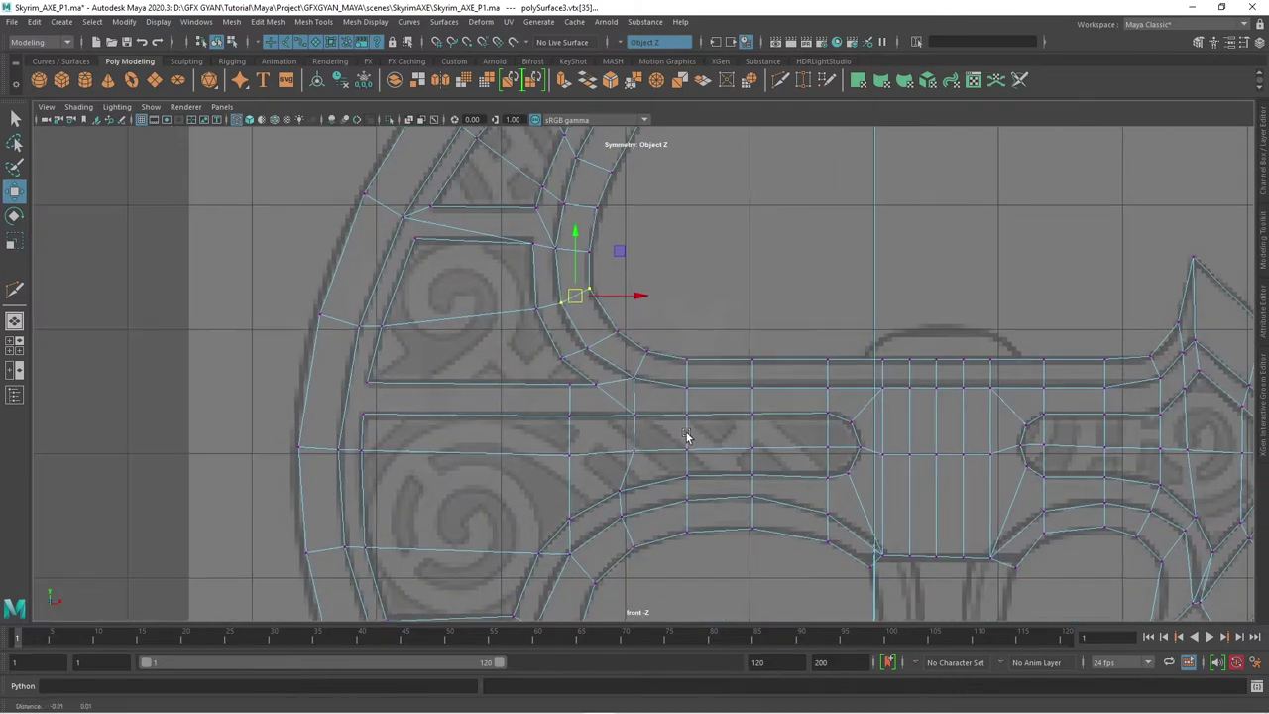
scroll(646, 433, "up", 2)
scroll(575, 413, "up", 1)
scroll(582, 399, "up", 1)
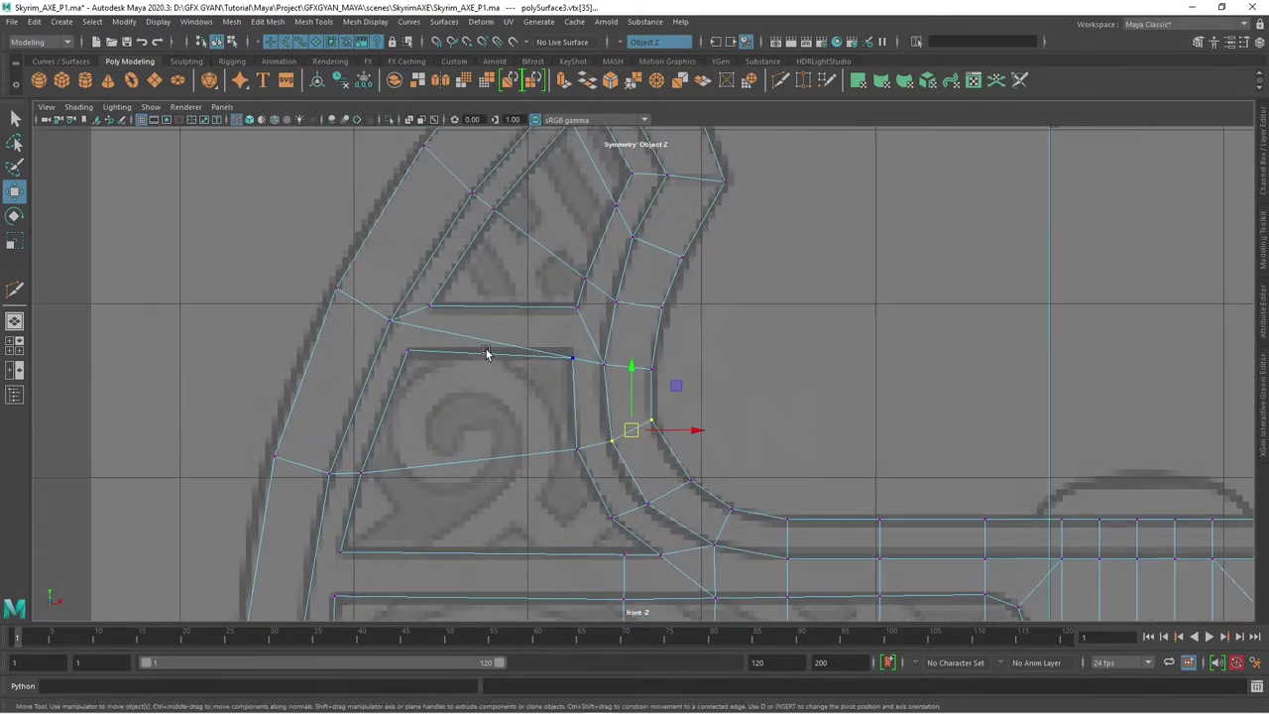
scroll(486, 353, "up", 1)
left_click(393, 350)
left_click(373, 317, "shift")
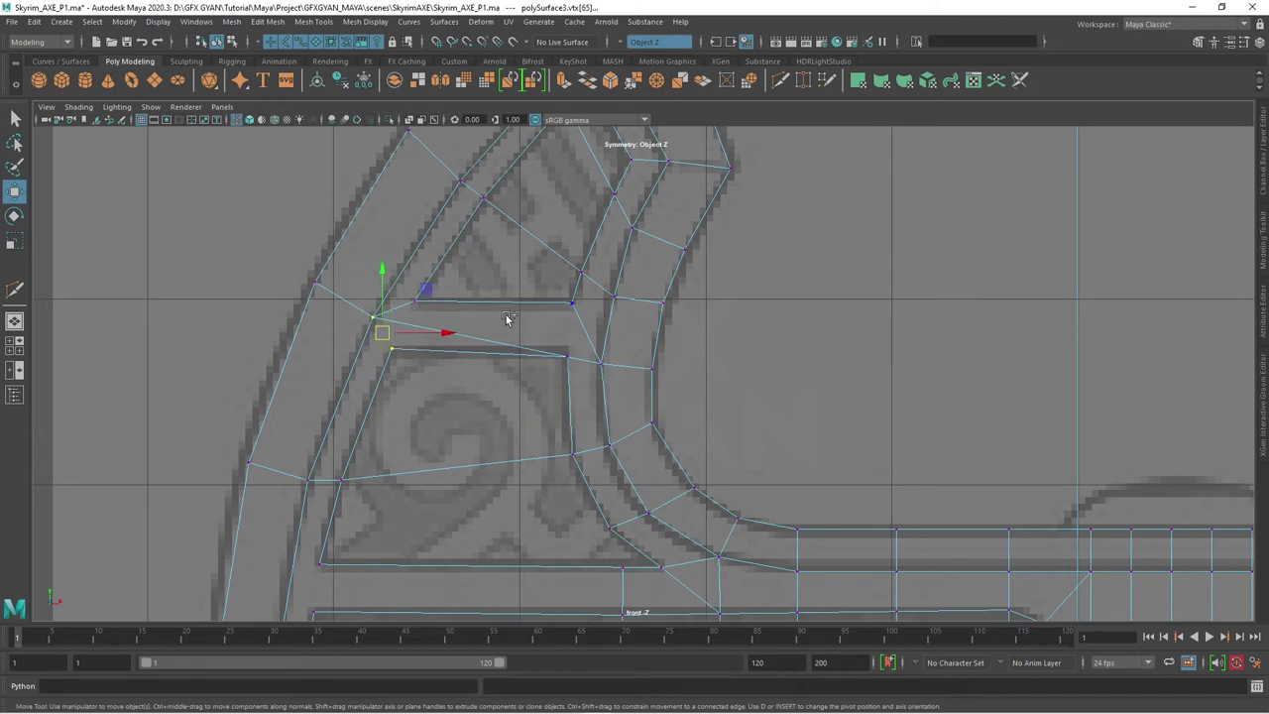
right_click_drag(506, 315, 506, 397, "shift")
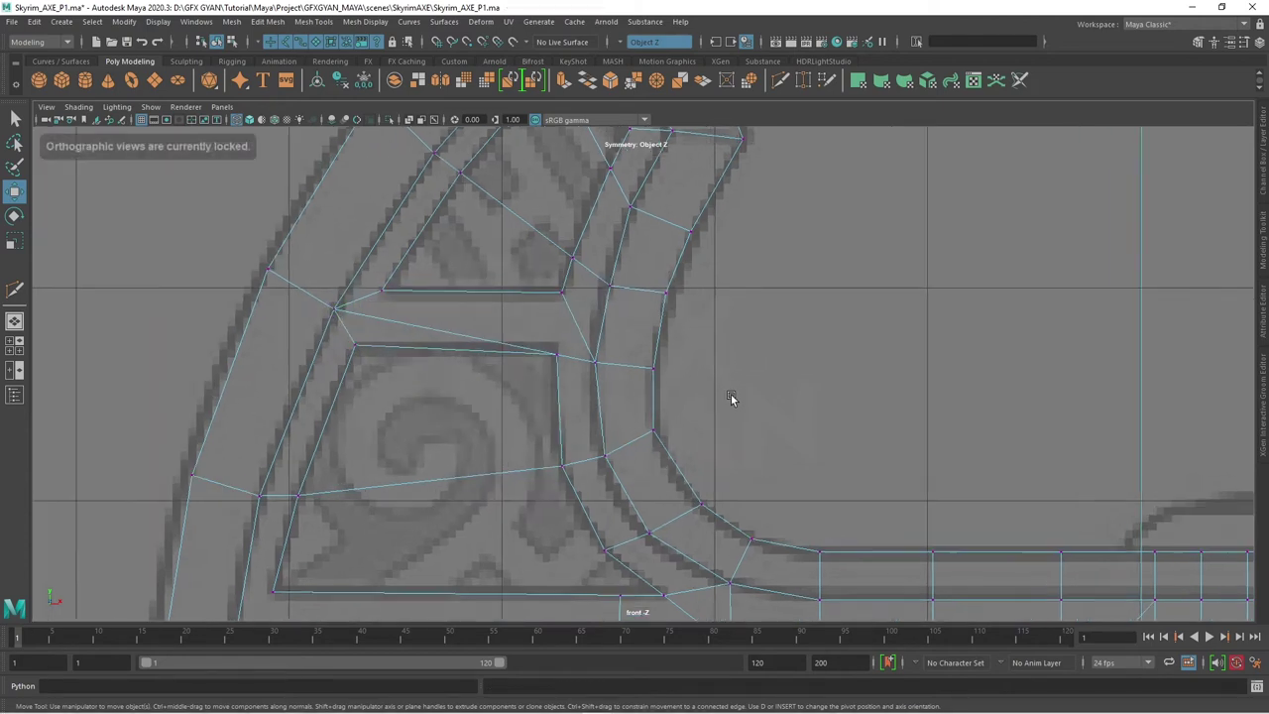
- Delete the unwanted diagonal edge
scroll(731, 393, "up", 2)
right_click_drag(516, 362, 516, 347)
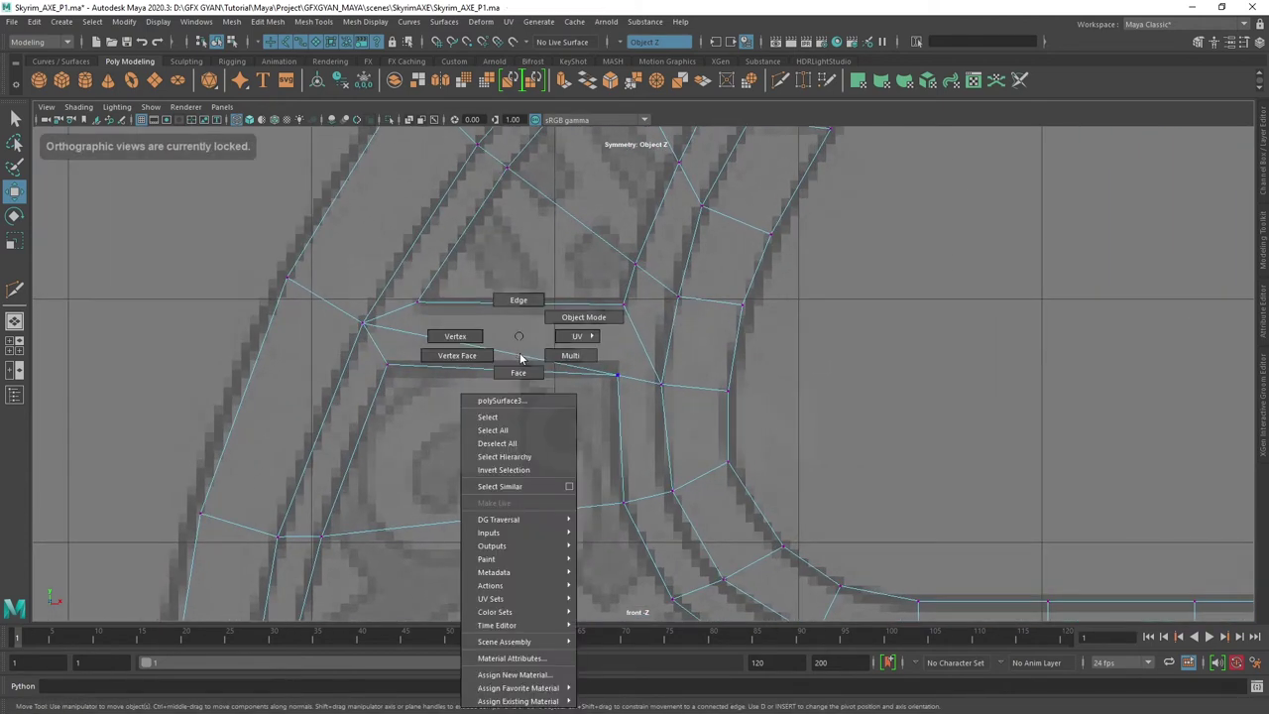
left_click(526, 356)
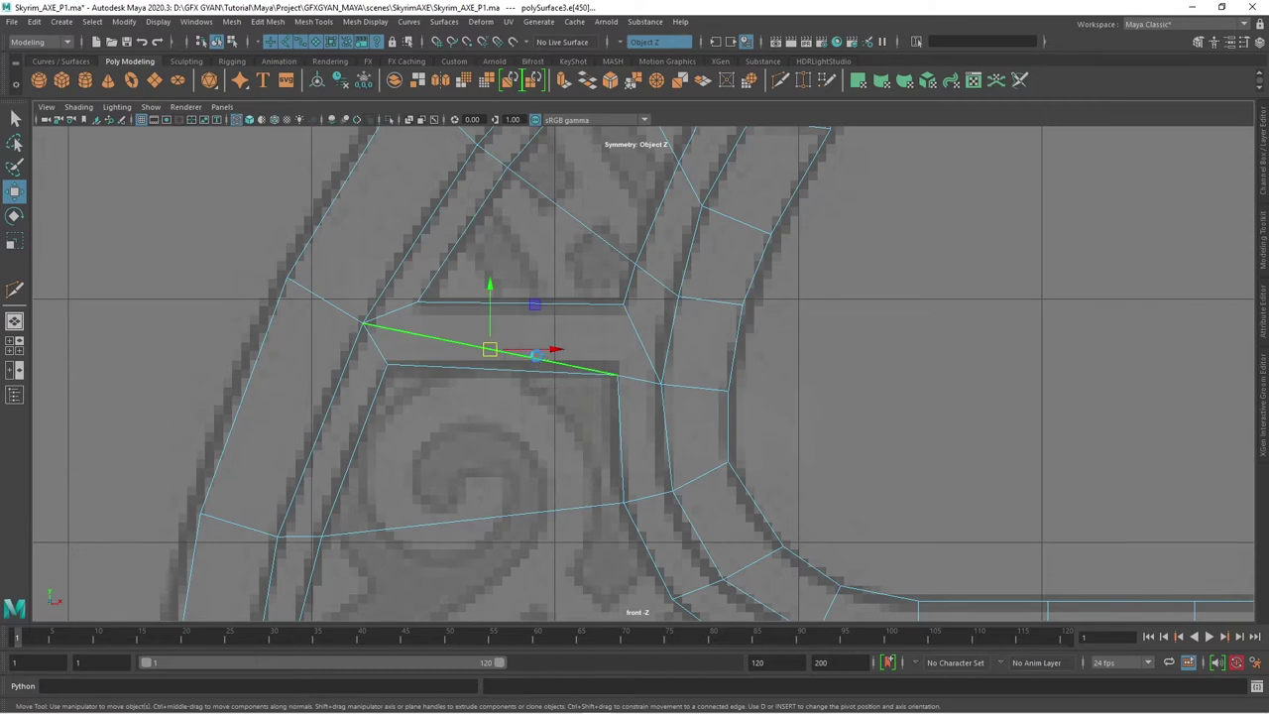
key("Delete")
- Slide the inner- and outer-curve vertices along their edges onto the reference outline
right_click_drag(680, 388, 680, 297)
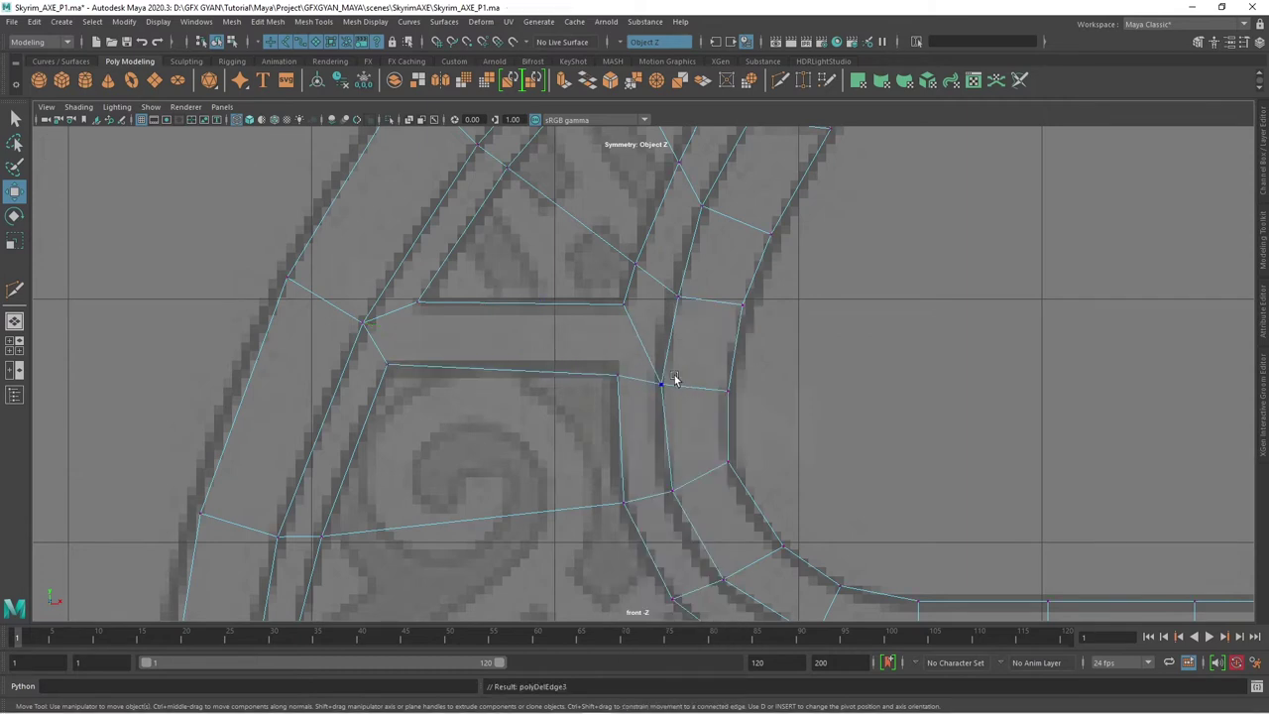
left_click(674, 380)
left_click_drag(661, 383, 668, 351, "ctrl+shift")
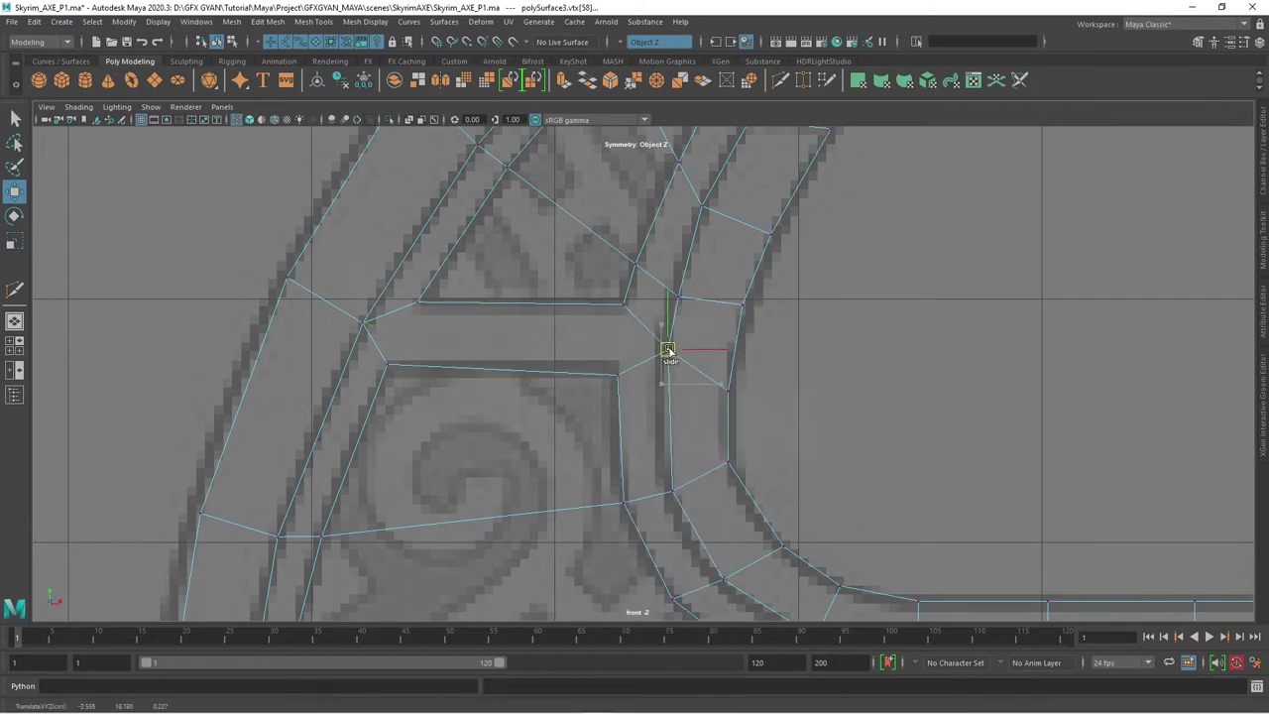
left_click(622, 503)
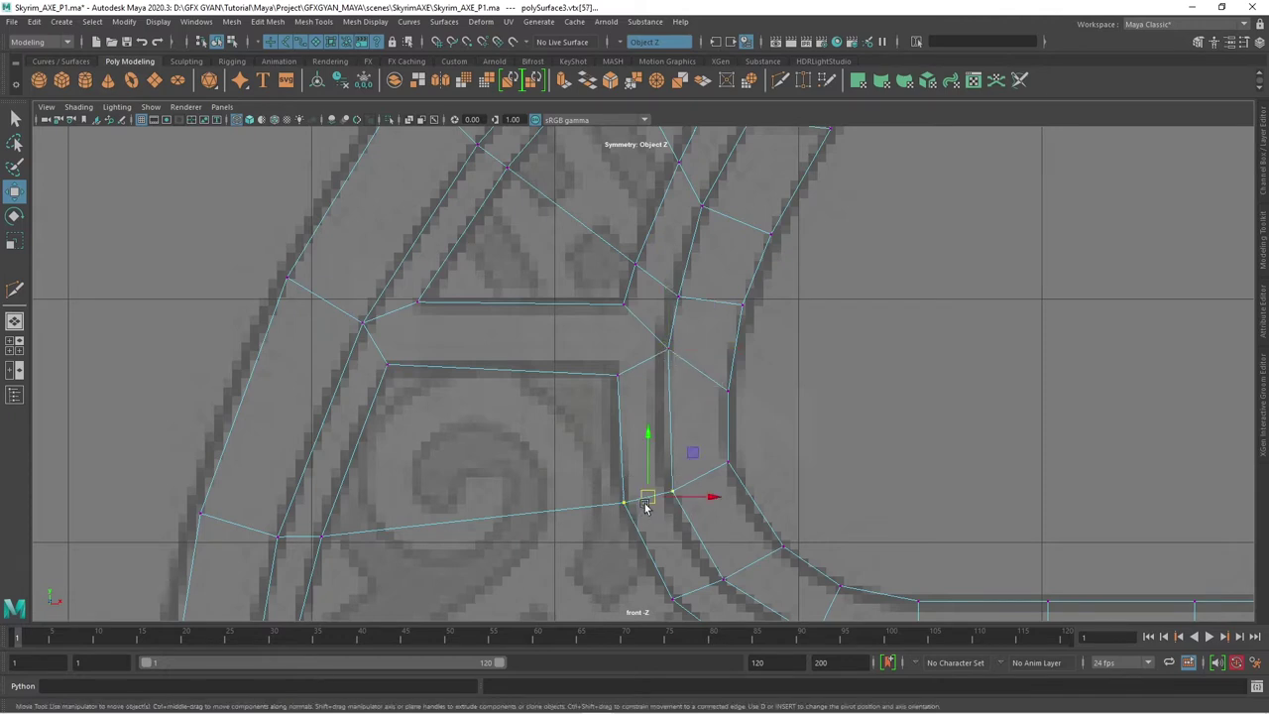
left_click_drag(645, 500, 636, 485, "ctrl+shift")
left_click(723, 579)
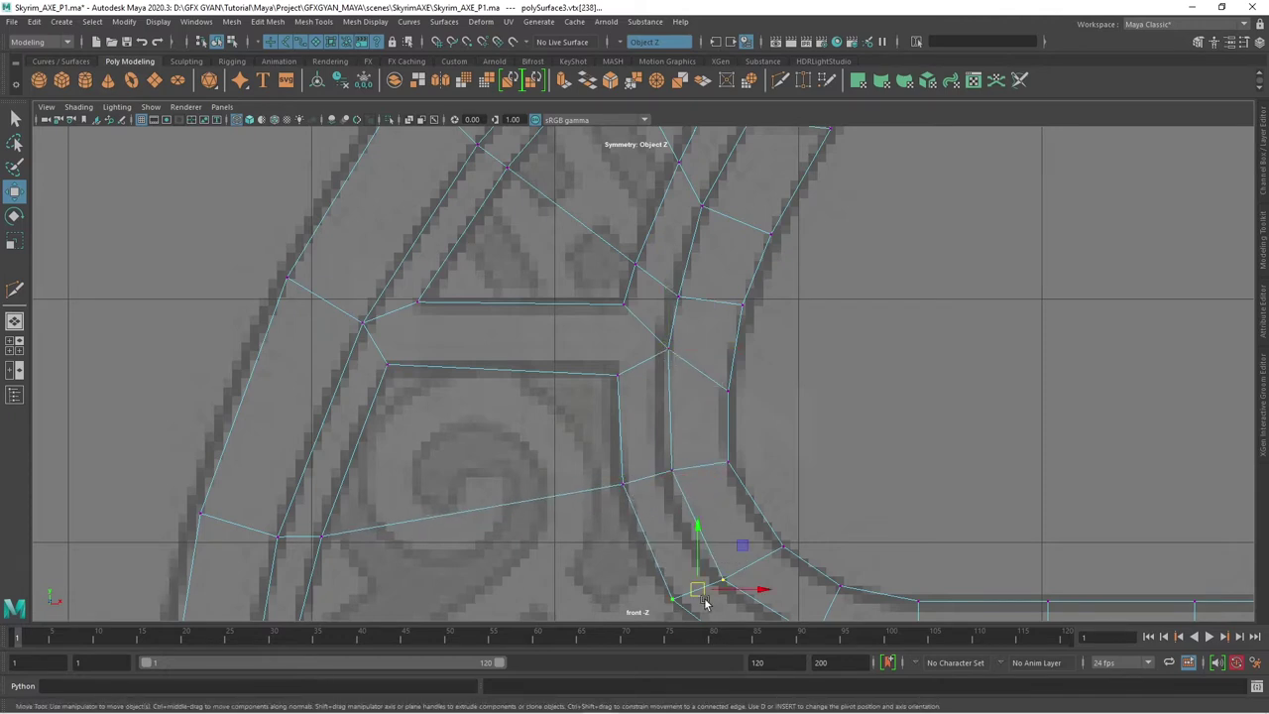
left_click(727, 390)
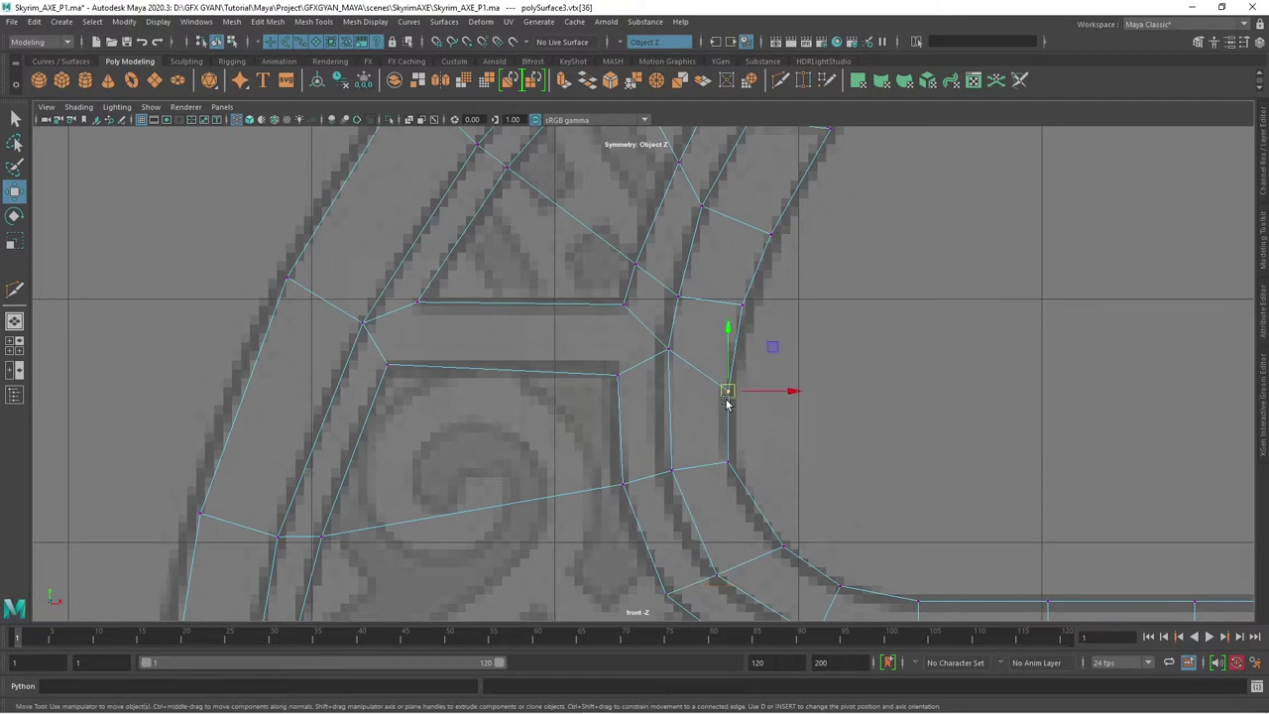
left_click_drag(728, 391, 729, 387, "ctrl+shift")
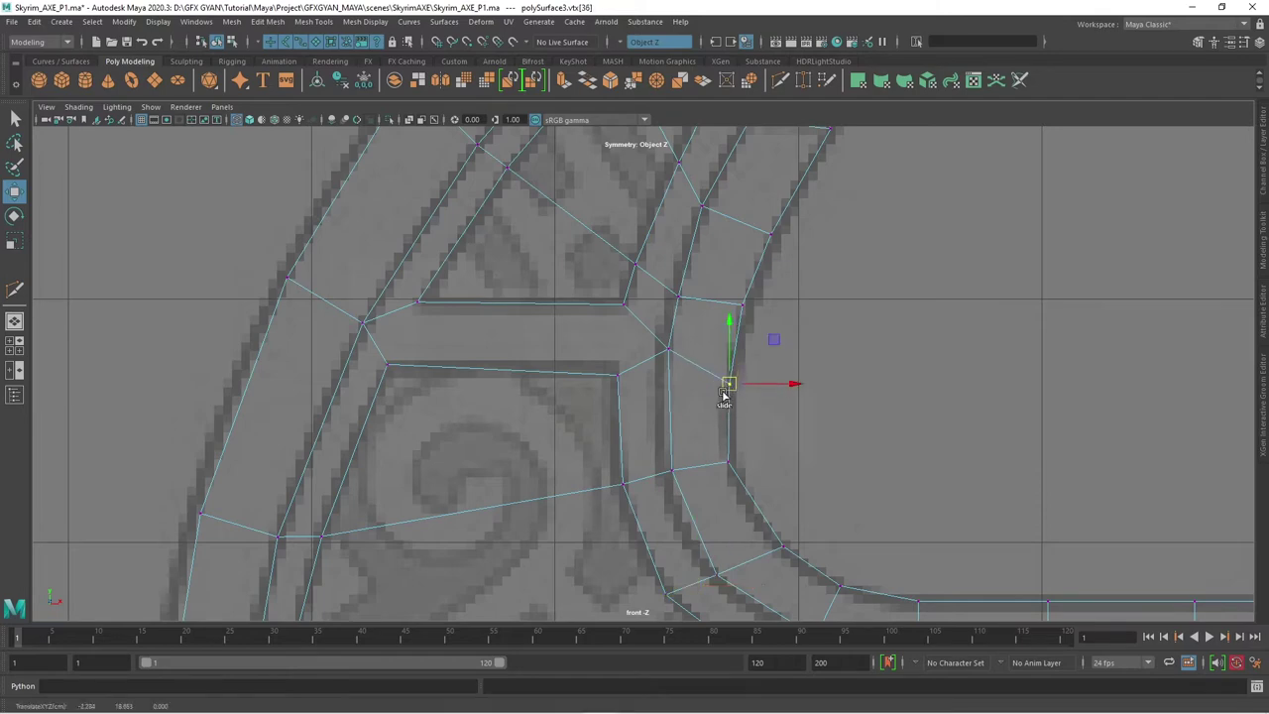
left_click(669, 351)
left_click_drag(669, 356, 668, 365, "ctrl+shift")
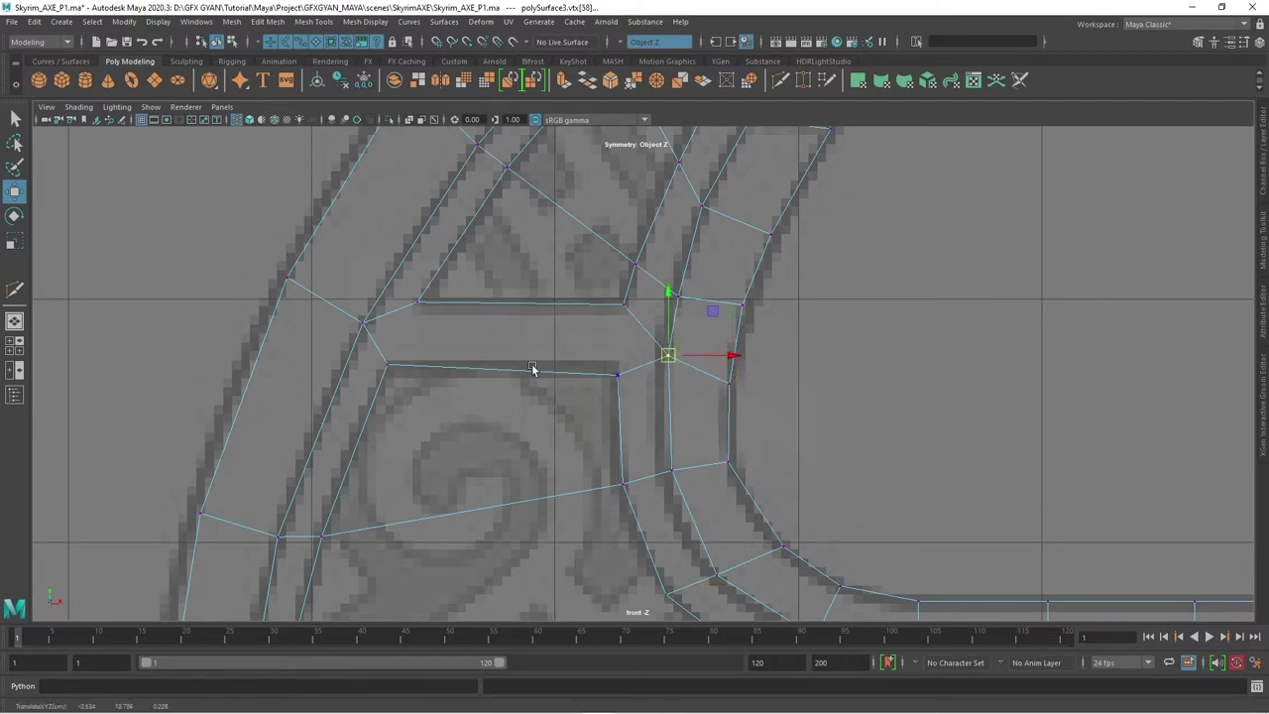
scroll(532, 369, "down", 4)
scroll(552, 303, "up", 2)
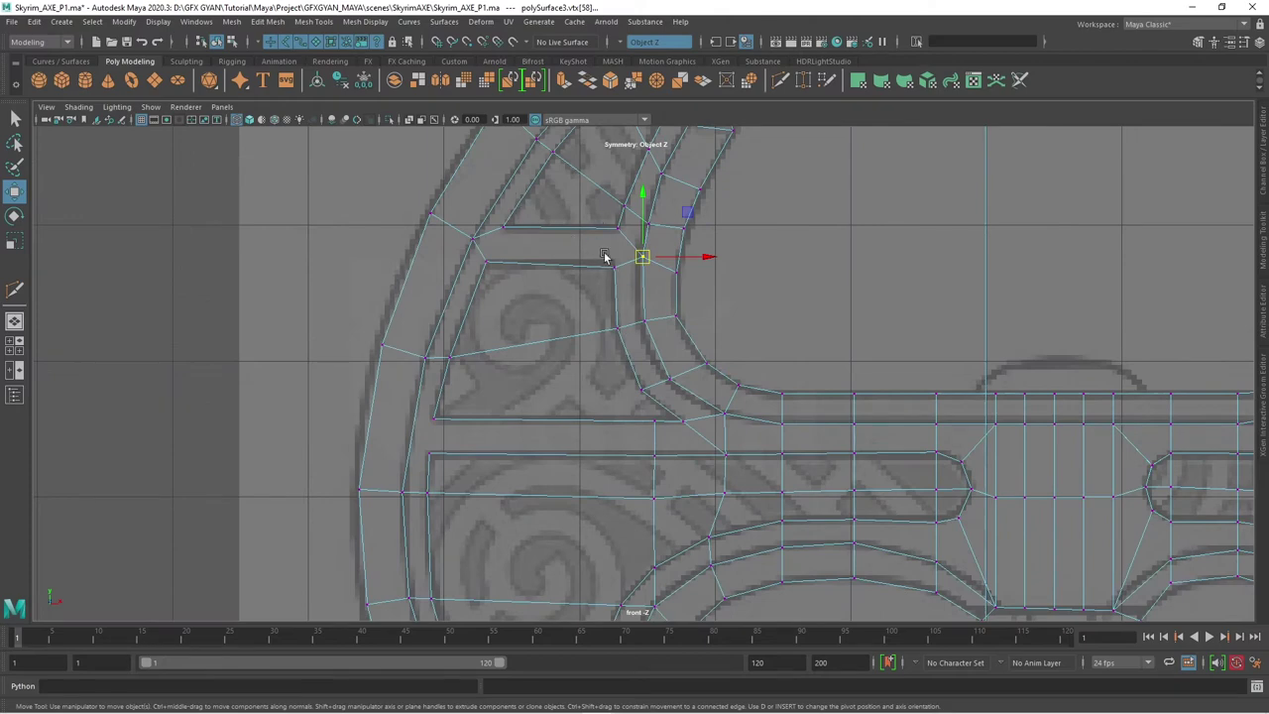
- Connect two vertex pairs at the long horizontal panel's left end with new edges
scroll(592, 342, "down", 3)
scroll(589, 403, "up", 4)
scroll(603, 411, "up", 1)
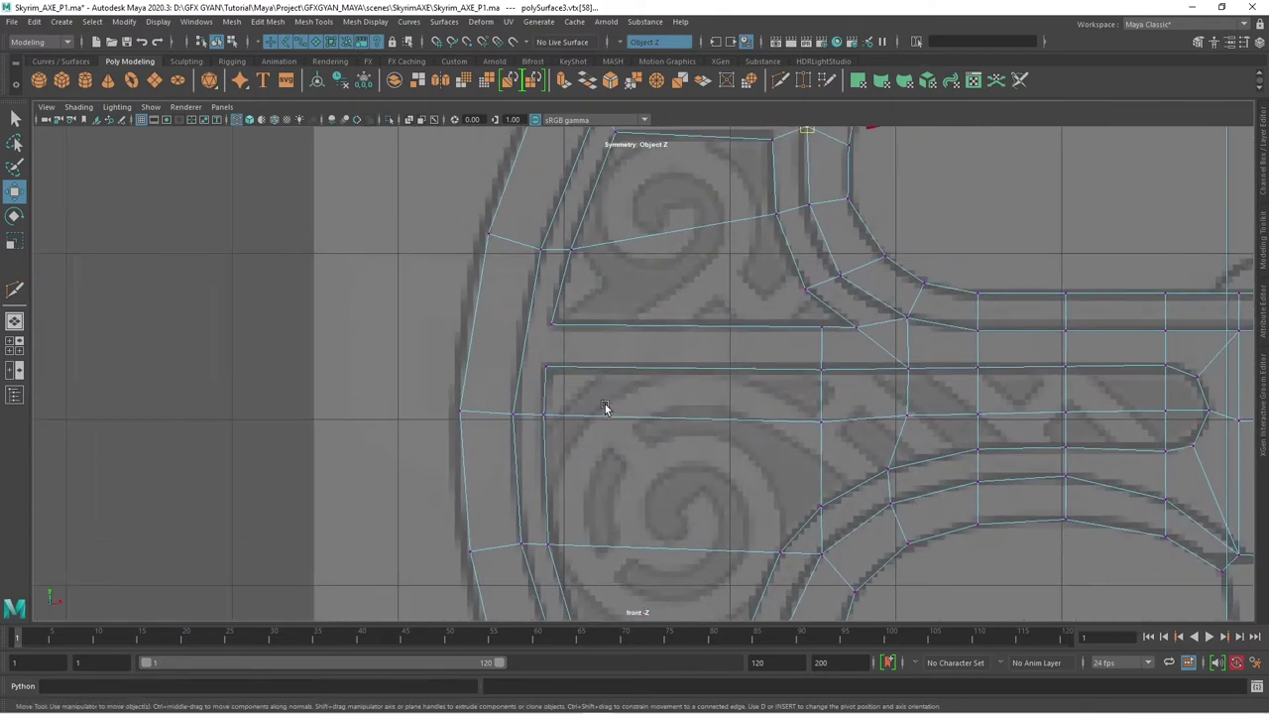
scroll(513, 325, "down", 1)
left_click(578, 443)
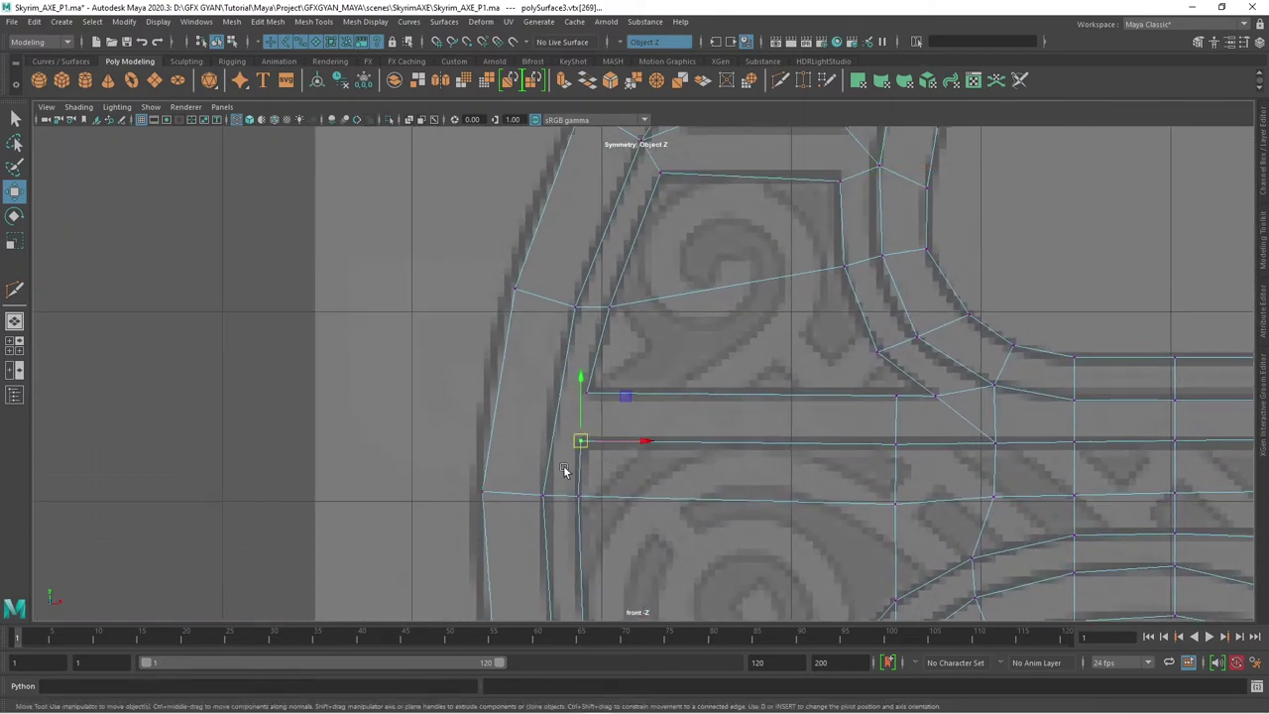
left_click(539, 495, "shift")
right_click_drag(717, 407, 728, 442, "shift")
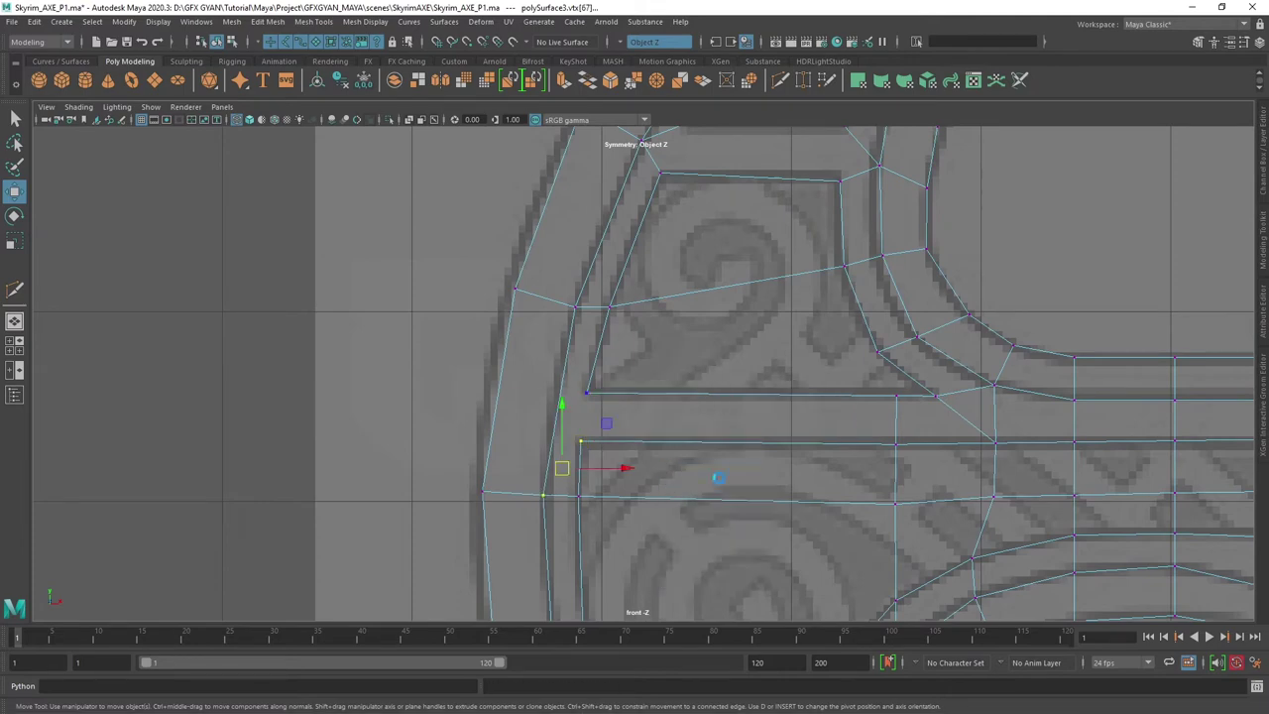
left_click(586, 392)
left_click(575, 307, "shift")
right_click_drag(708, 316, 710, 405, "shift")
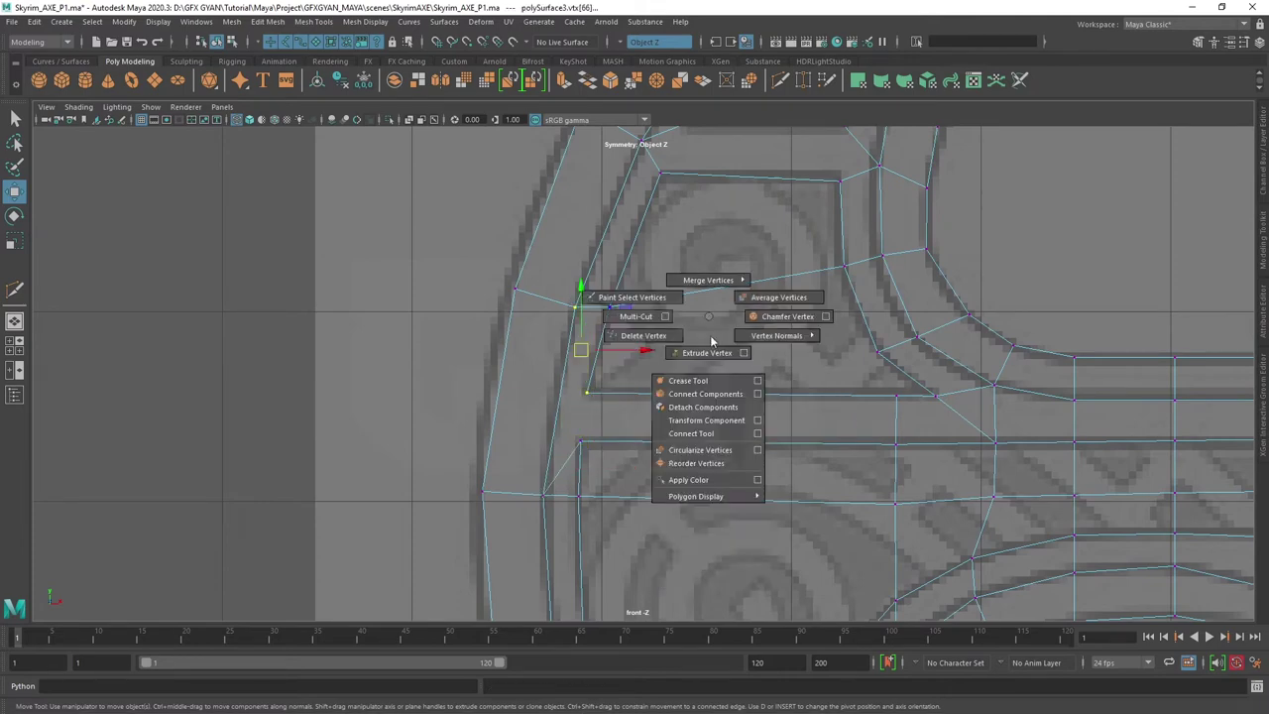
- Start a Multi-Cut from a vertex on the inner curved band
scroll(797, 529, "down", 3)
scroll(693, 338, "down", 2)
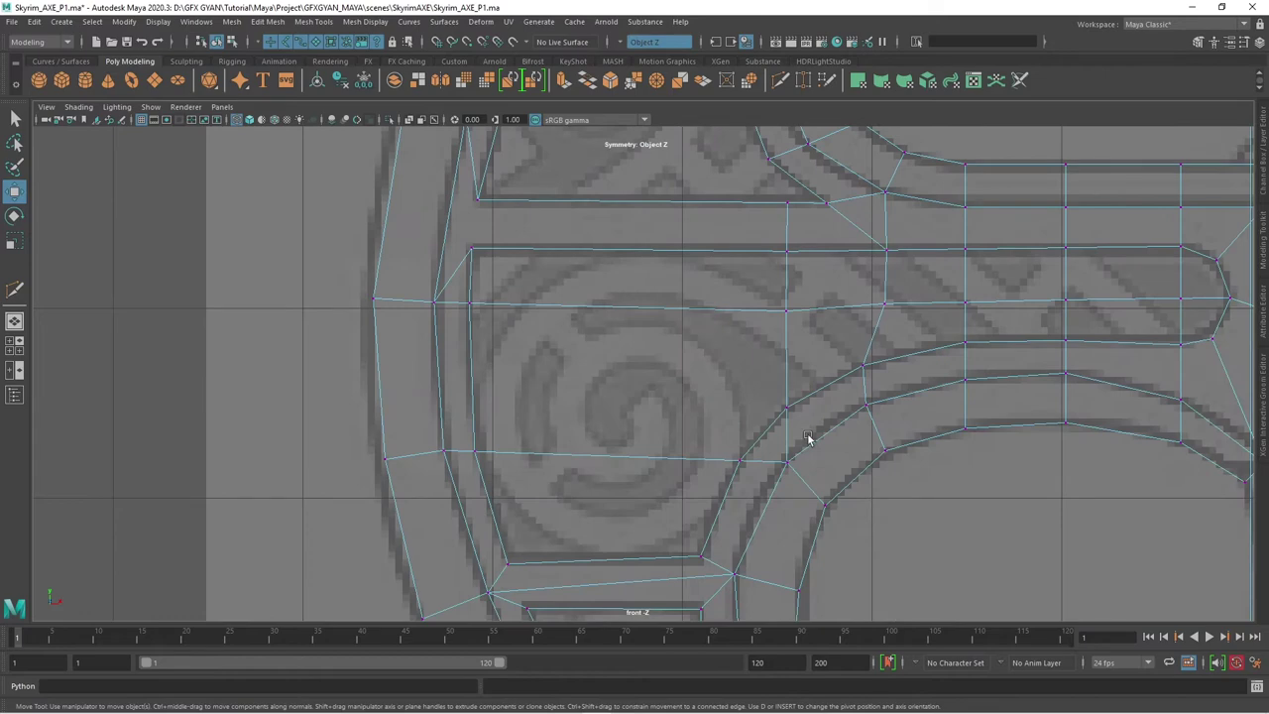
scroll(813, 441, "down", 3)
scroll(822, 446, "up", 4)
scroll(736, 478, "down", 2)
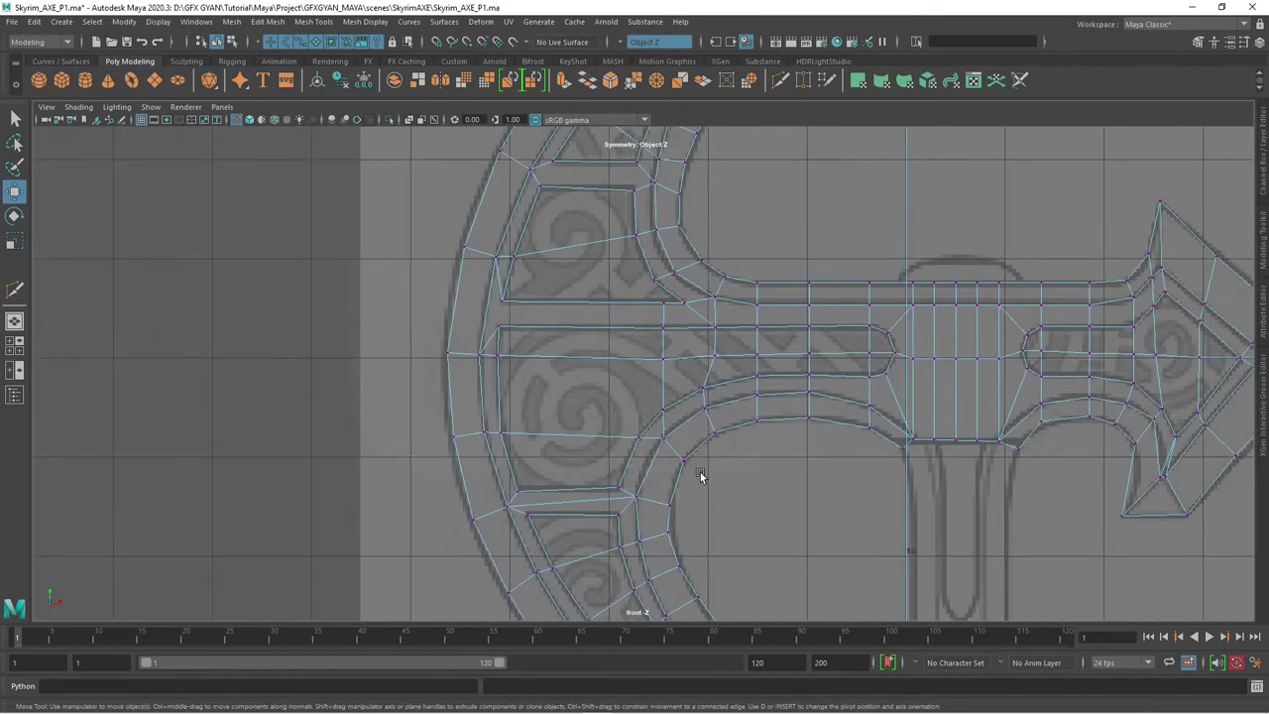
scroll(684, 466, "up", 2)
scroll(666, 458, "up", 2)
scroll(704, 484, "up", 2)
scroll(697, 397, "up", 2)
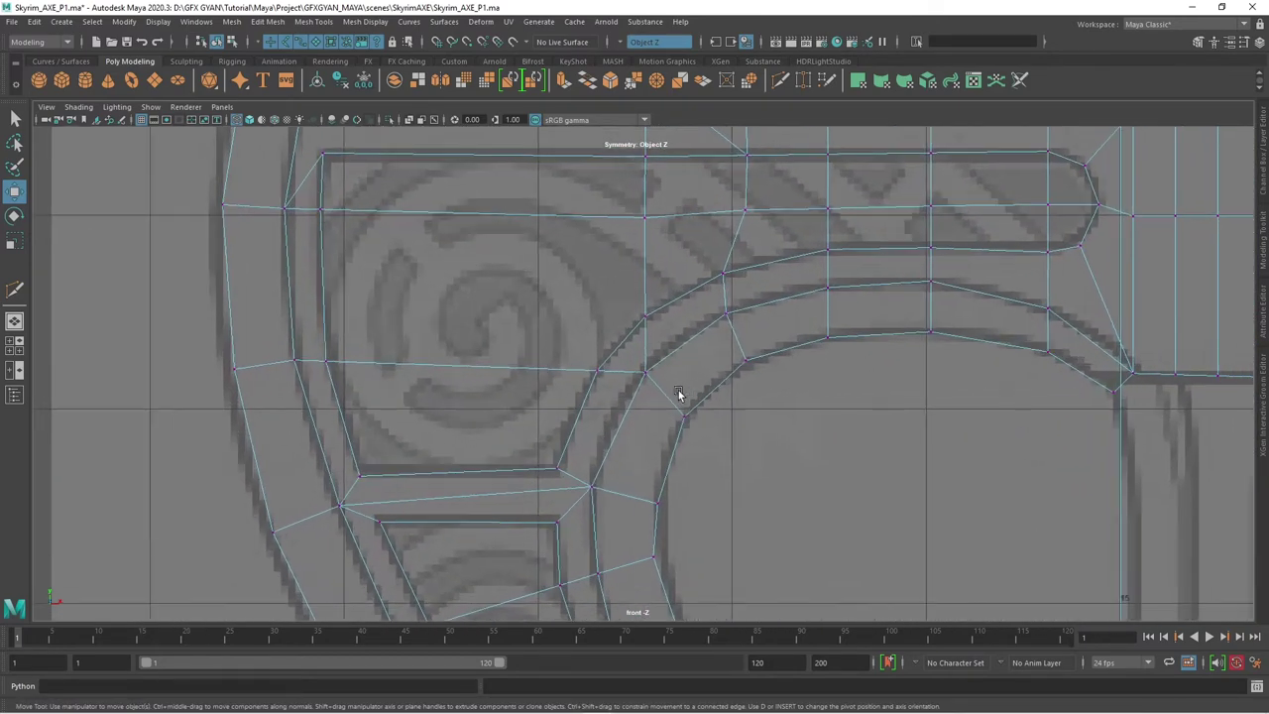
scroll(684, 406, "up", 1)
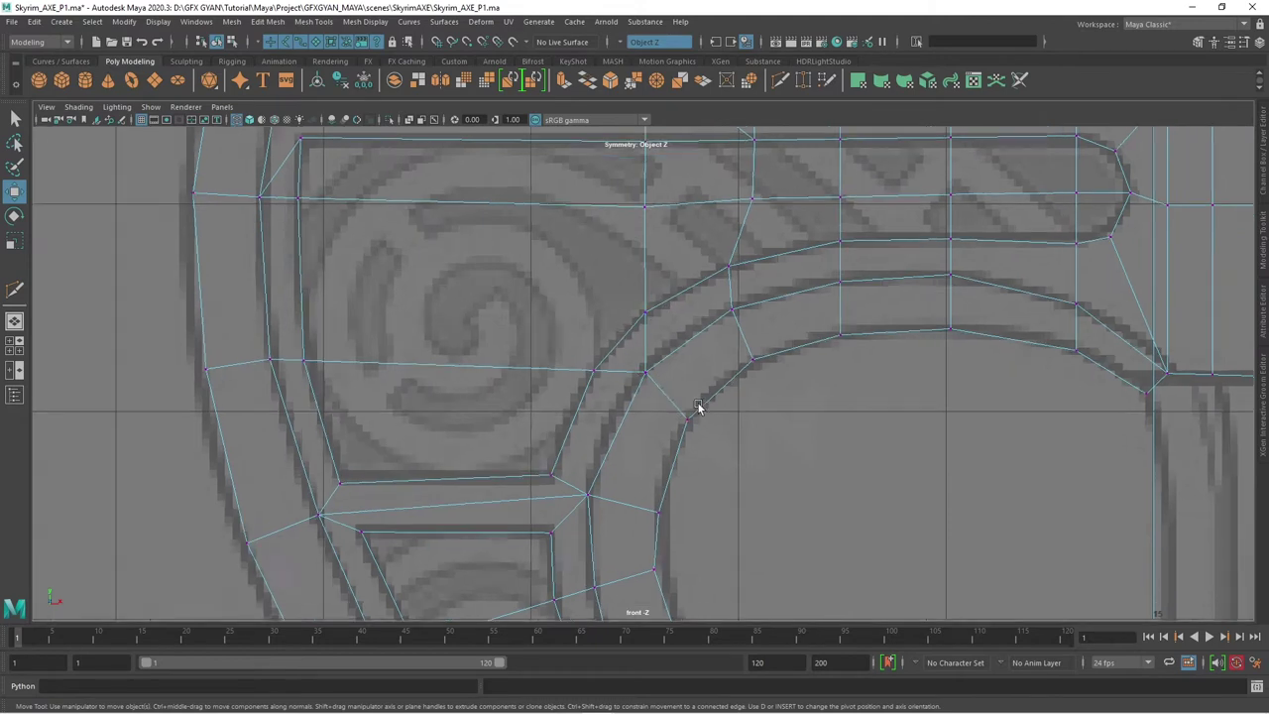
scroll(709, 416, "up", 1)
scroll(725, 424, "up", 1)
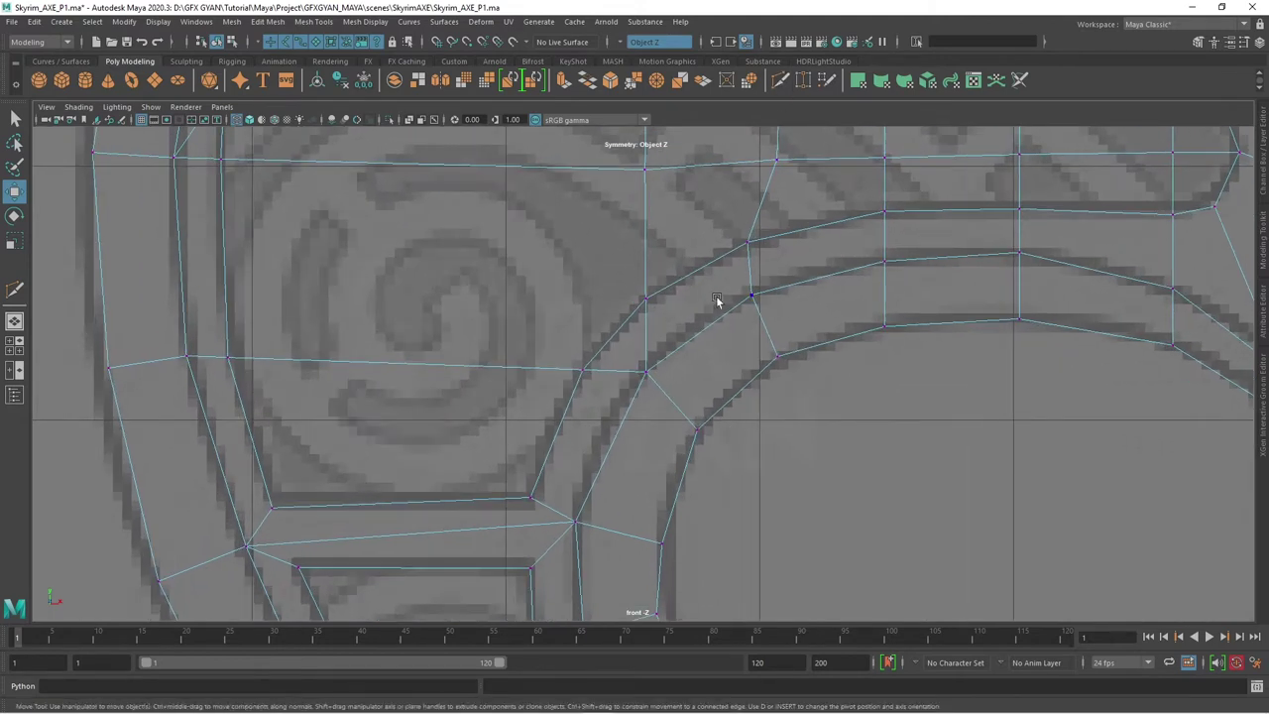
key("ctrl+shift+x")
left_click(750, 296)
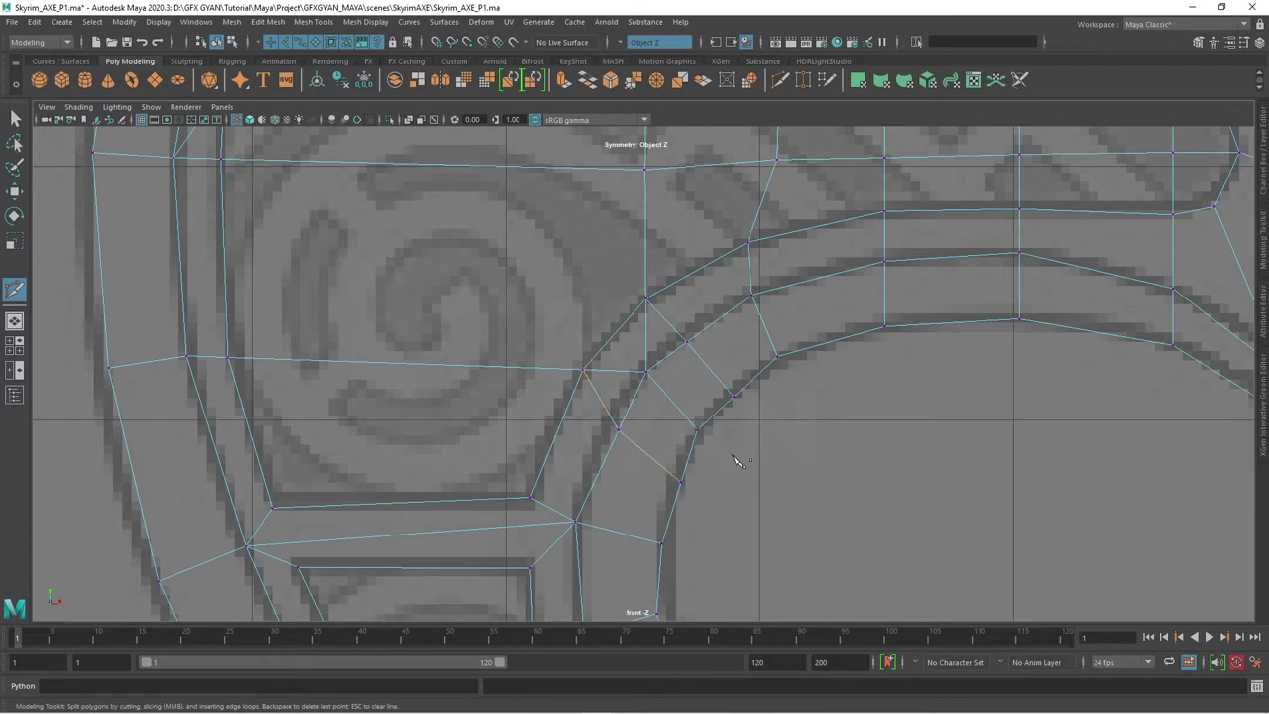
- Commit the Multi-Cut and delete the vertical and diagonal edges at the curved junction
key("w")
right_click_drag(617, 297, 615, 367)
left_click(644, 334)
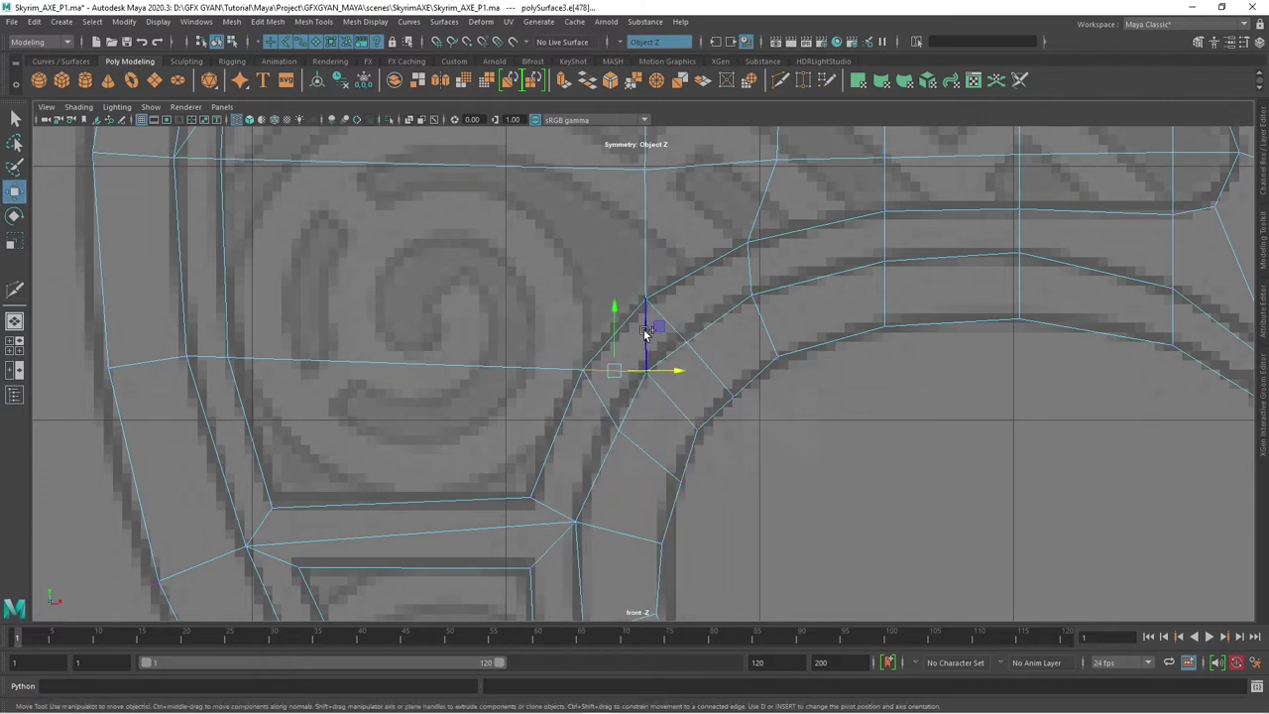
left_click(687, 416)
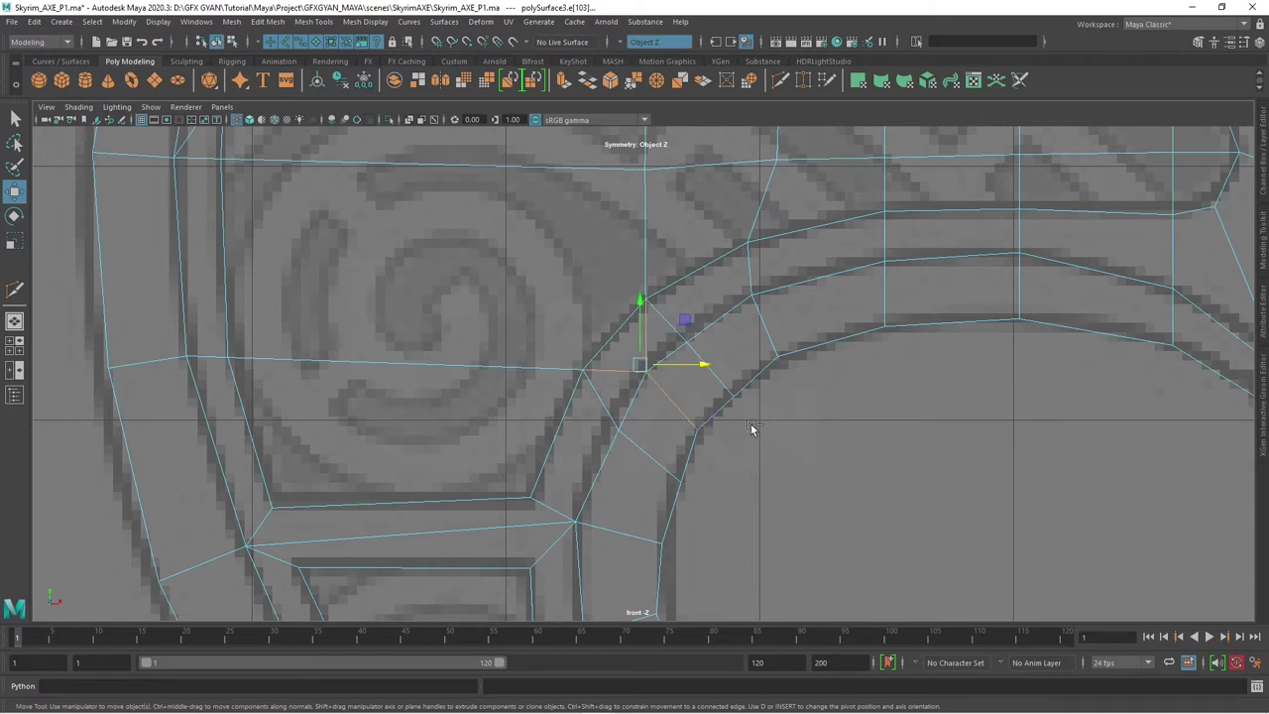
key("Delete")
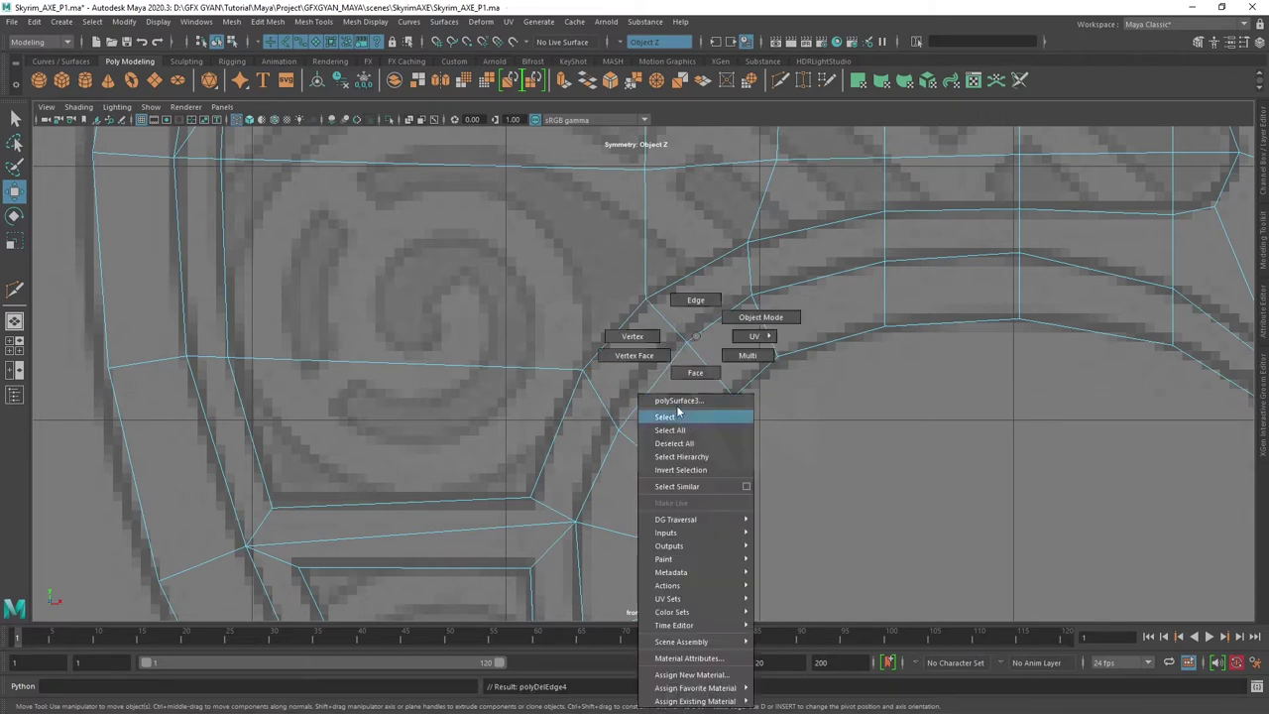
- Move vertices 257 and 255 down-left onto the reference outline
right_click_drag(694, 431, 697, 416)
left_click(698, 430)
left_click(702, 444)
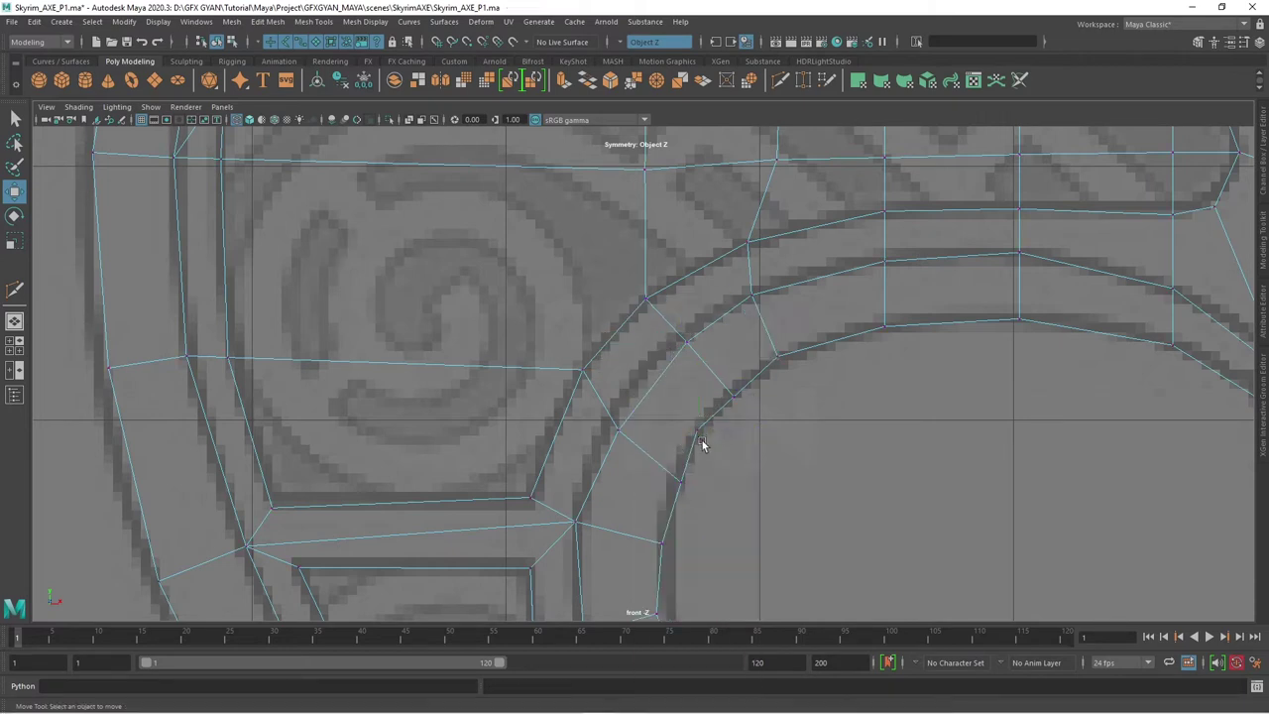
left_click(583, 370)
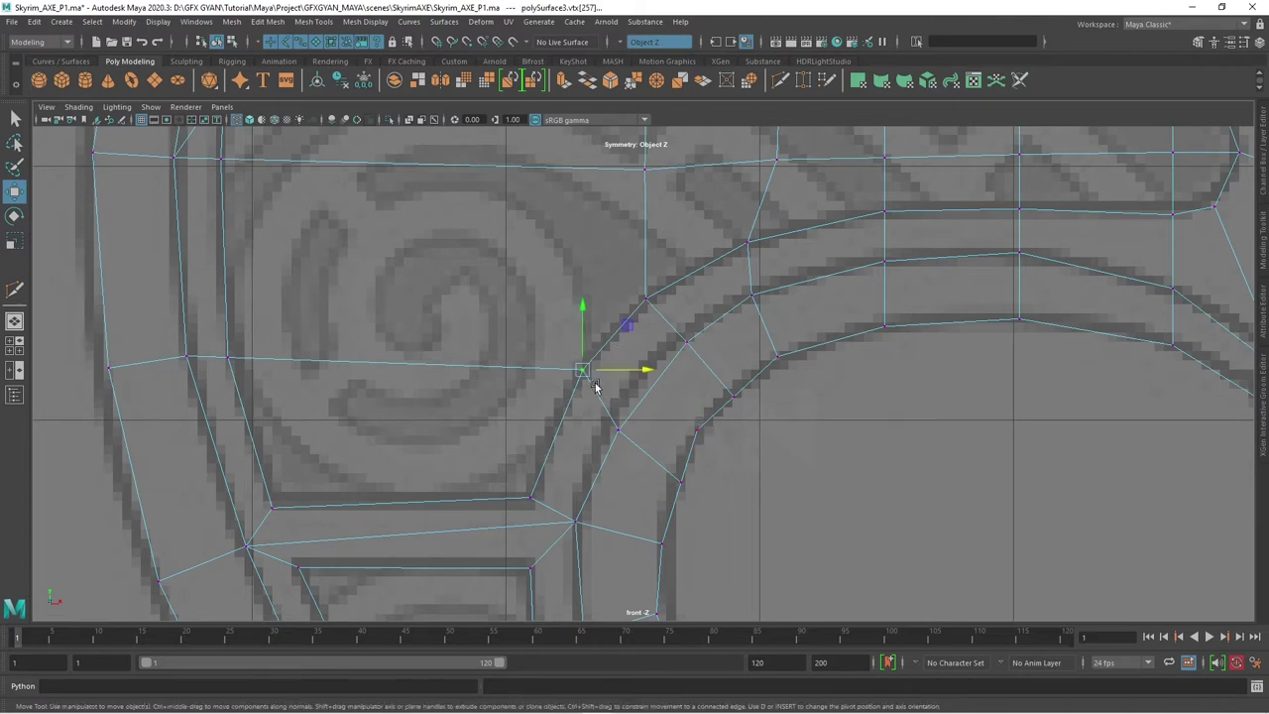
left_click_drag(583, 370, 572, 387)
left_click(645, 297)
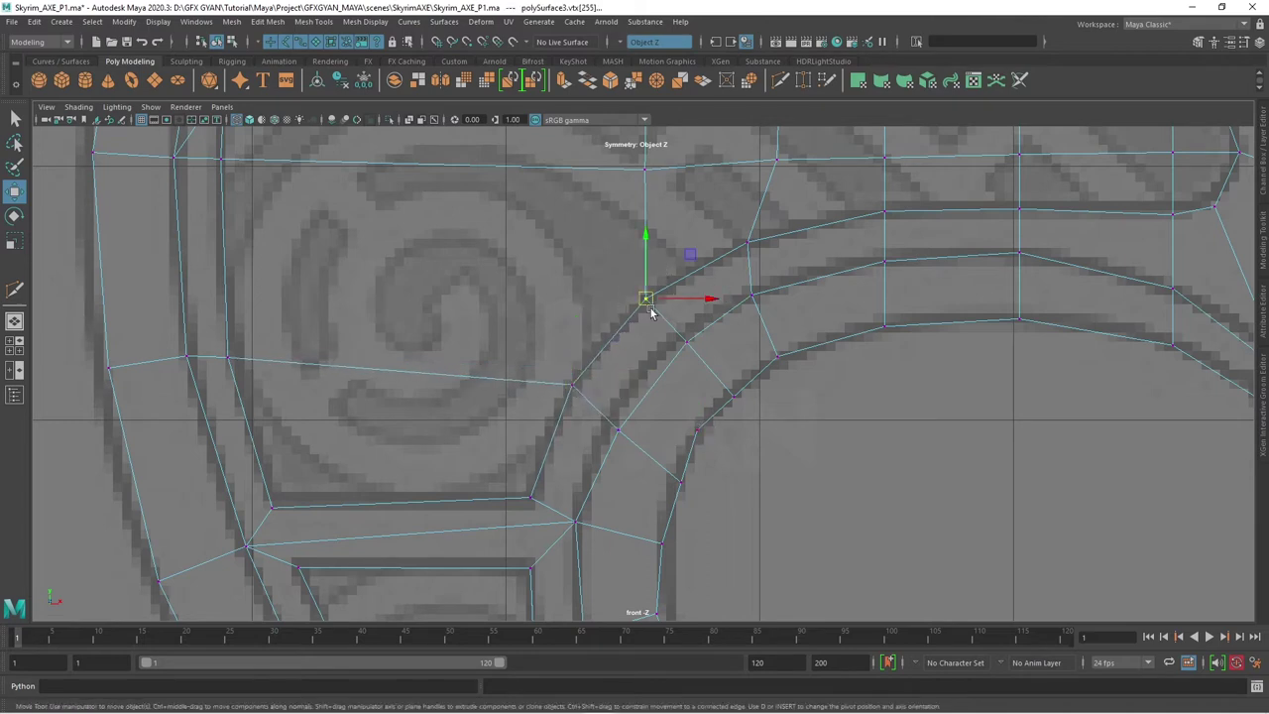
left_click_drag(646, 298, 637, 305)
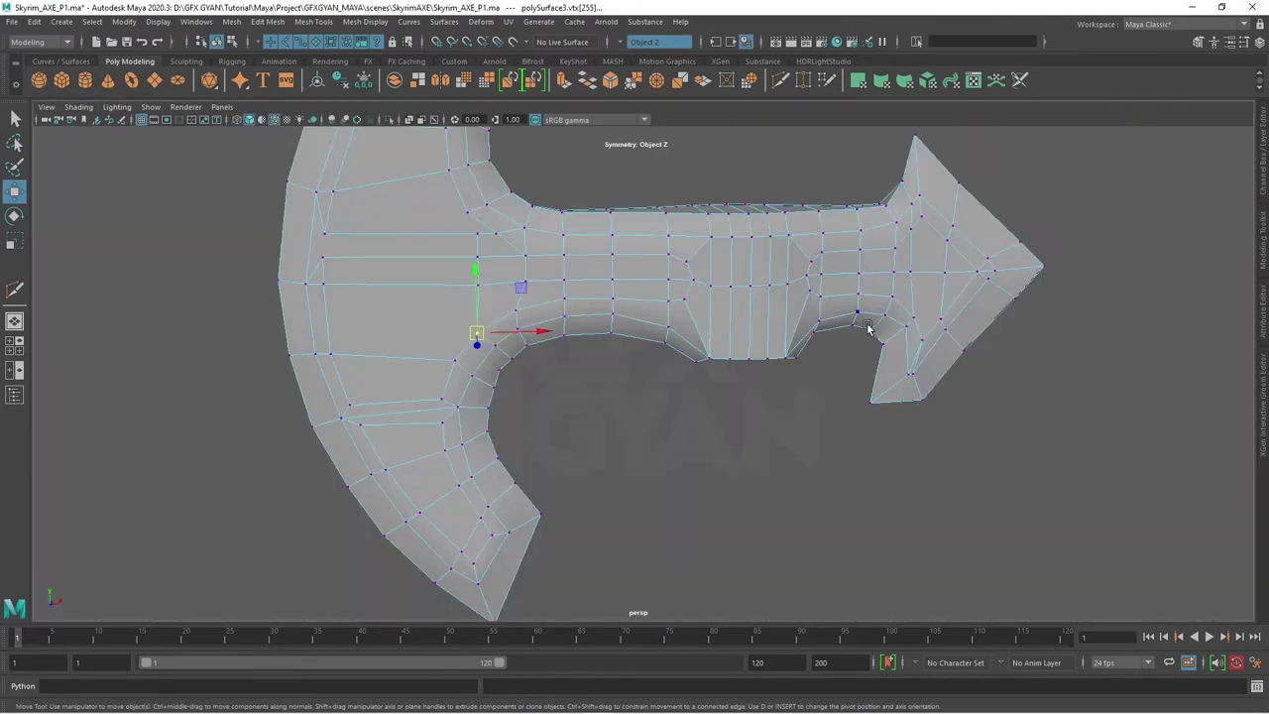
left_click_drag(867, 326, 580, 328, "alt")
scroll(687, 439, "up", 3)
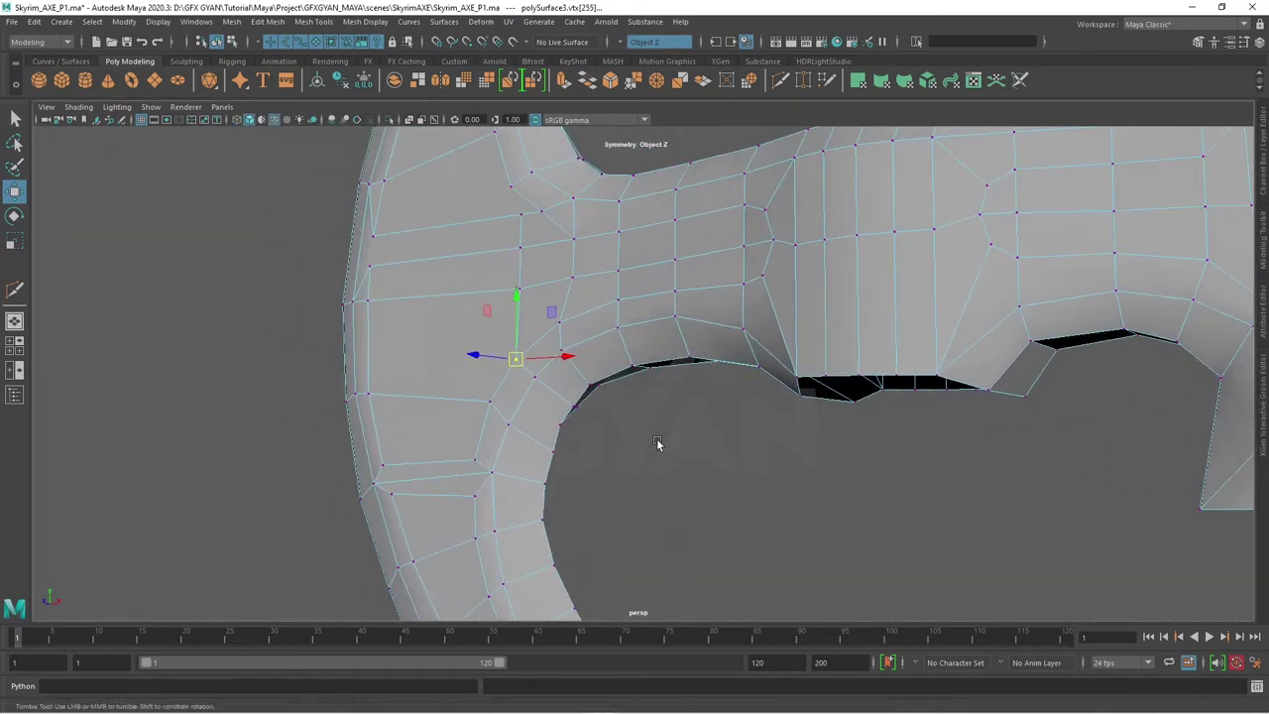
- Pull the stray vertex vtx[48] on the blade's curved edge up onto its neighbour
mouse_move(656, 443)
left_mouse_down("alt")
mouse_move(710, 417)
mouse_move(578, 439)
mouse_move(558, 462)
mouse_move(588, 504)
mouse_move(750, 416)
mouse_move(801, 424)
mouse_move(611, 396)
mouse_move(442, 422)
left_mouse_up("alt")
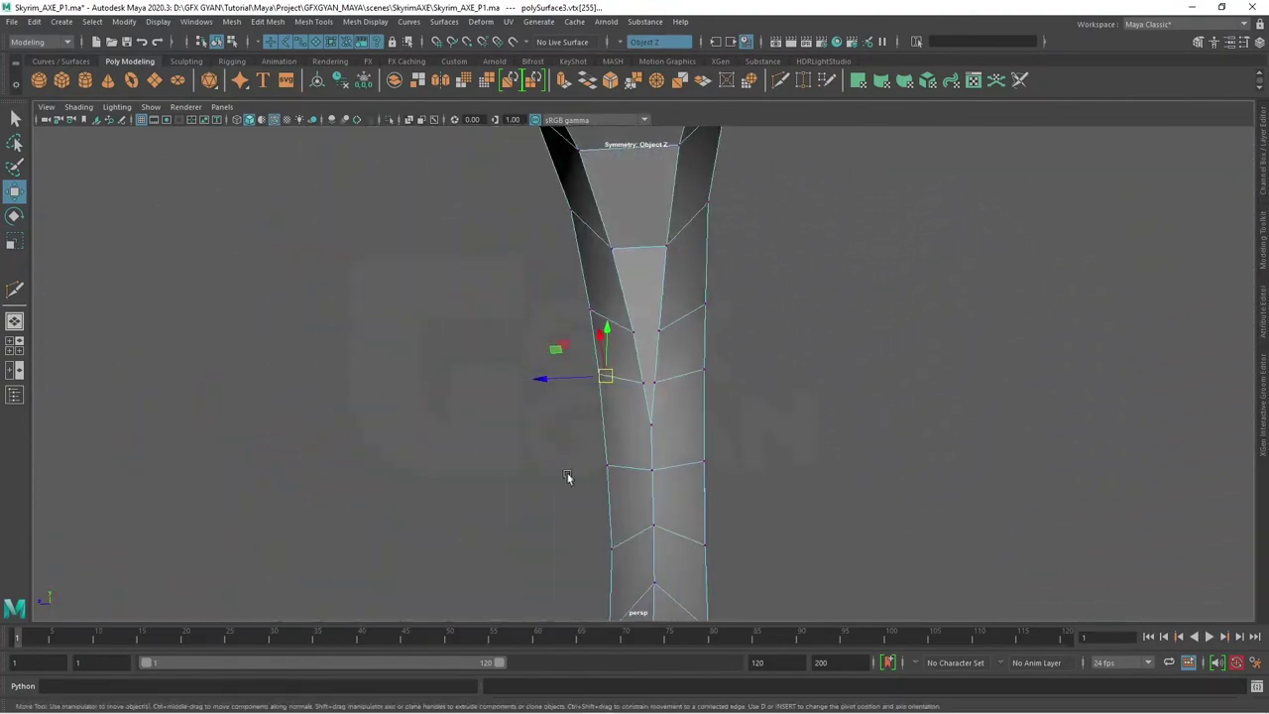
mouse_move(567, 477)
left_mouse_down("alt")
mouse_move(623, 383)
mouse_move(744, 502)
mouse_move(484, 301)
left_mouse_up("alt")
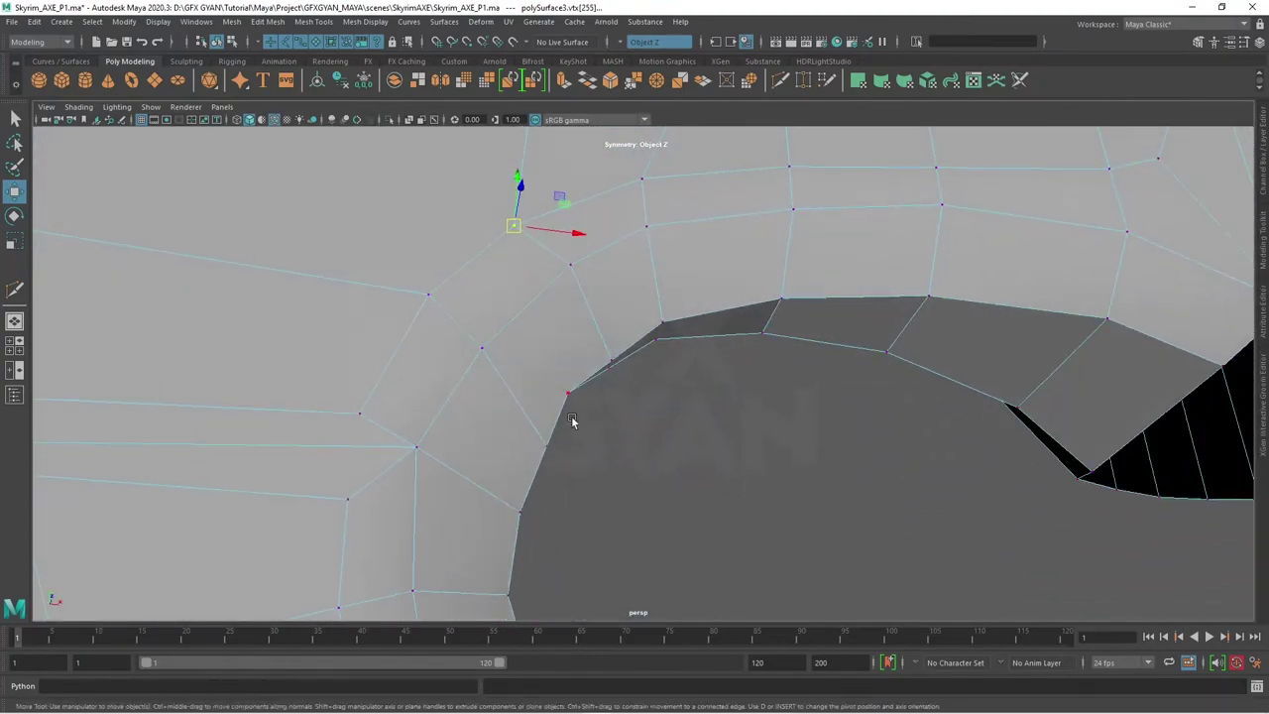
mouse_move(571, 418)
left_mouse_down("alt")
mouse_move(603, 416)
mouse_move(674, 377)
mouse_move(674, 357)
mouse_move(622, 363)
mouse_move(575, 393)
mouse_move(614, 334)
mouse_move(572, 296)
left_mouse_up("alt")
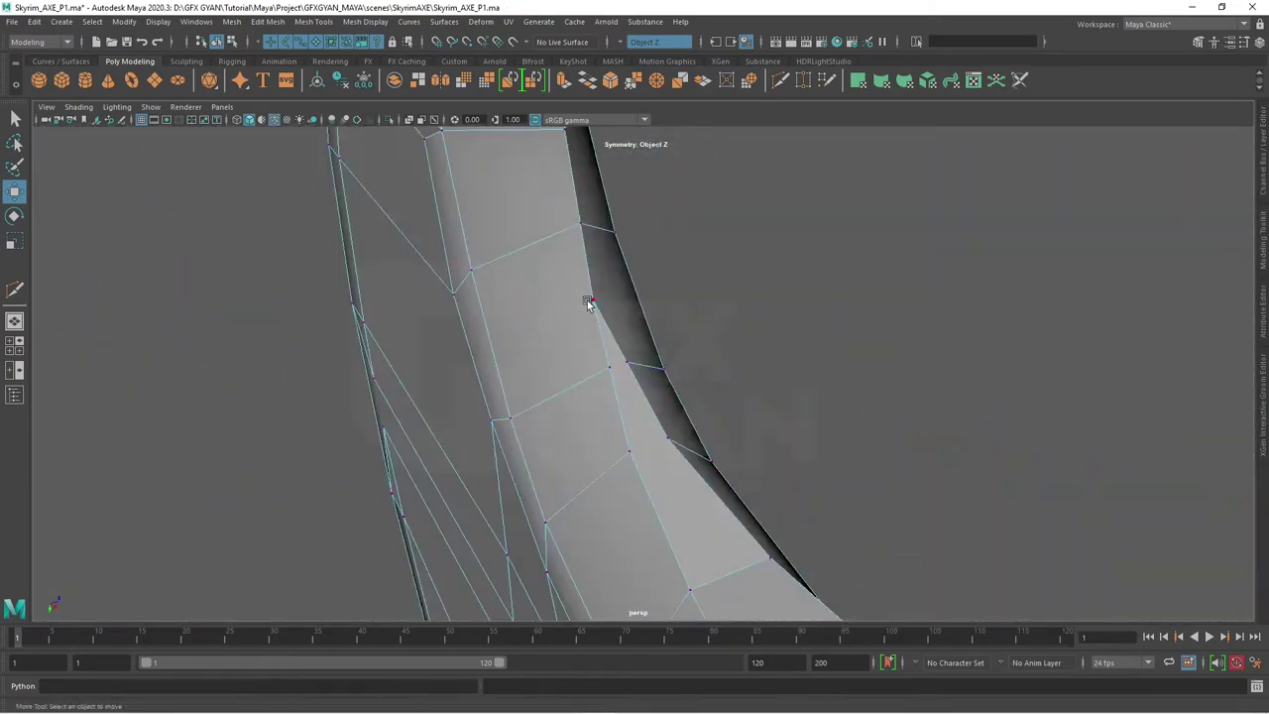
left_click(588, 301)
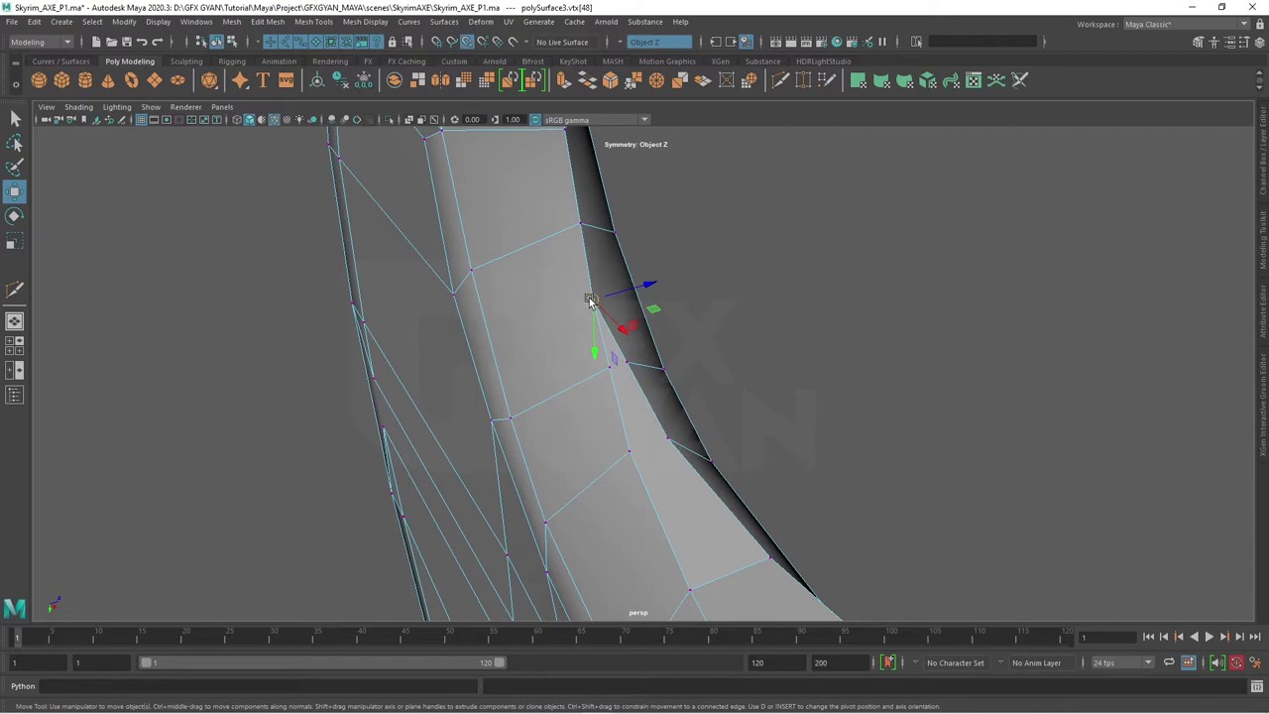
left_click_drag(590, 301, 588, 241)
- Inspect the blade edge and notch from several angles, selecting a vertex on the blade face
mouse_move(641, 277)
left_mouse_down("alt")
mouse_move(638, 326)
mouse_move(608, 331)
mouse_move(597, 191)
left_mouse_up("alt")
mouse_move(692, 218)
left_mouse_down("alt")
mouse_move(708, 275)
mouse_move(691, 216)
left_mouse_up("alt")
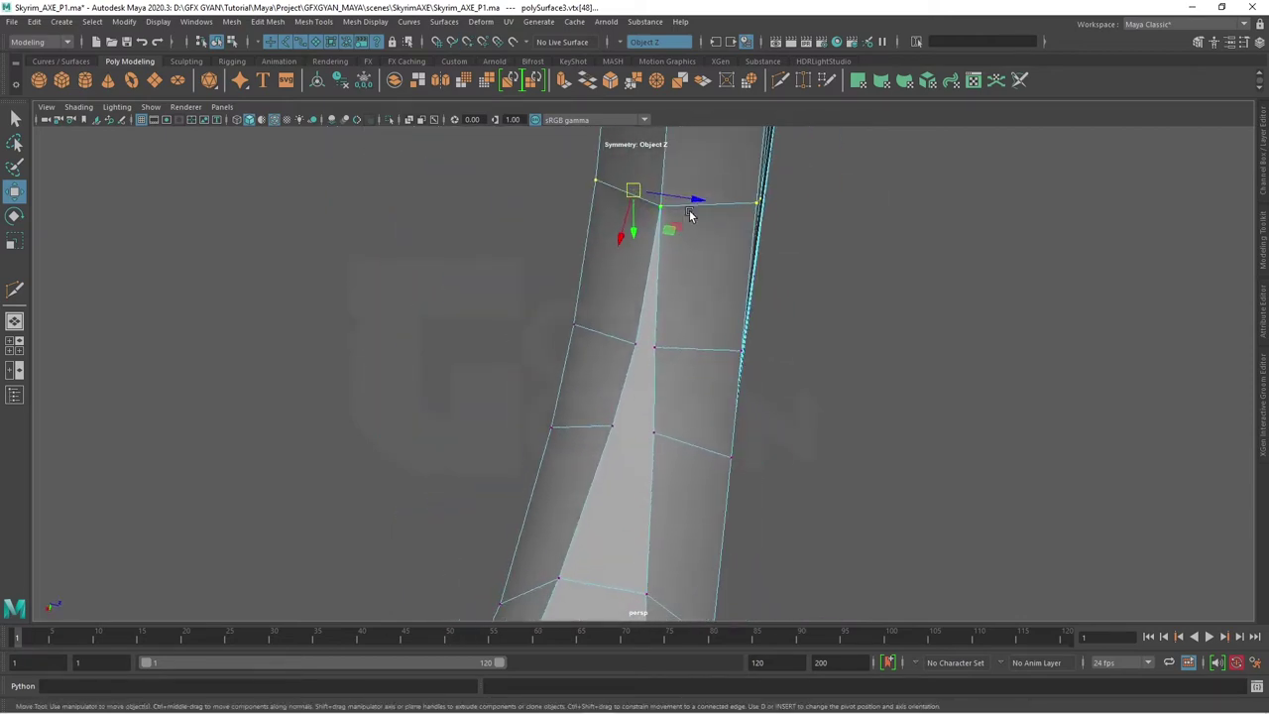
mouse_move(724, 287)
left_mouse_down("alt")
mouse_move(601, 307)
mouse_move(634, 173)
left_mouse_up("alt")
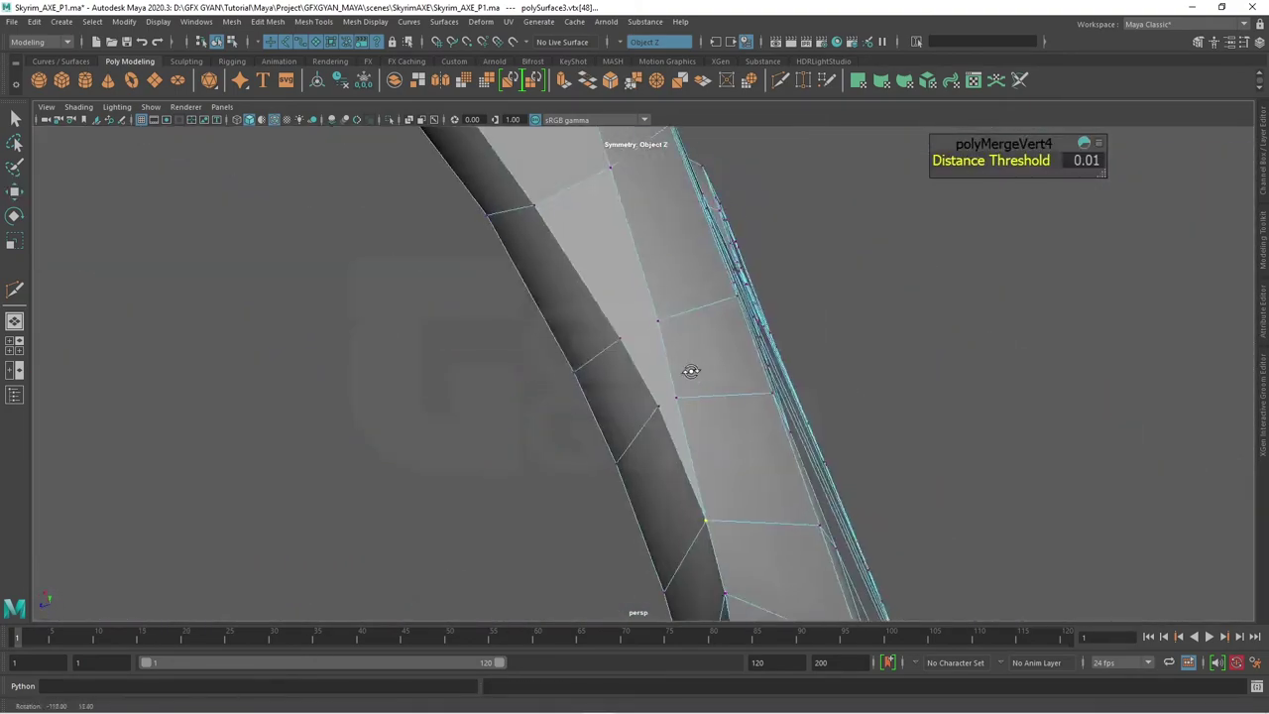
mouse_move(724, 498)
left_mouse_down("alt")
mouse_move(635, 431)
mouse_move(634, 405)
mouse_move(699, 416)
mouse_move(694, 459)
mouse_move(750, 462)
mouse_move(781, 426)
mouse_move(682, 381)
mouse_move(694, 424)
mouse_move(723, 419)
left_mouse_up("alt")
right_click_drag(723, 420, 691, 418, "alt")
left_click_drag(691, 418, 645, 433, "alt")
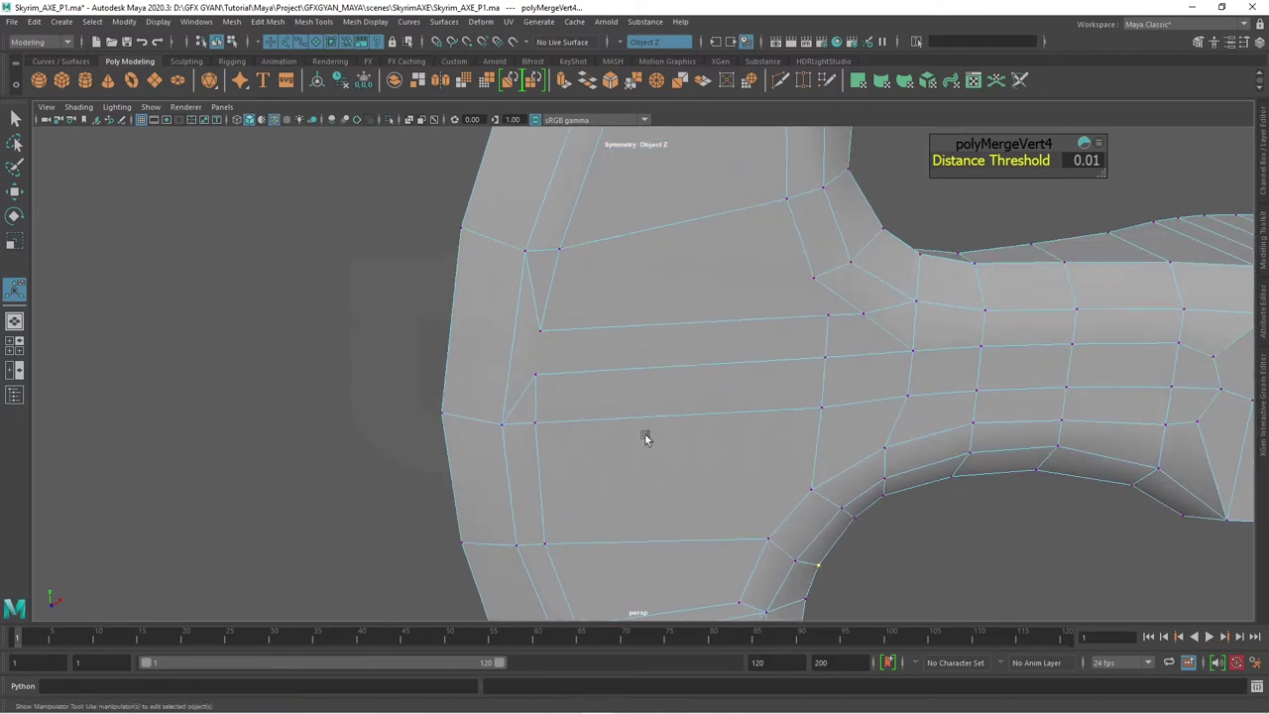
left_click(538, 333)
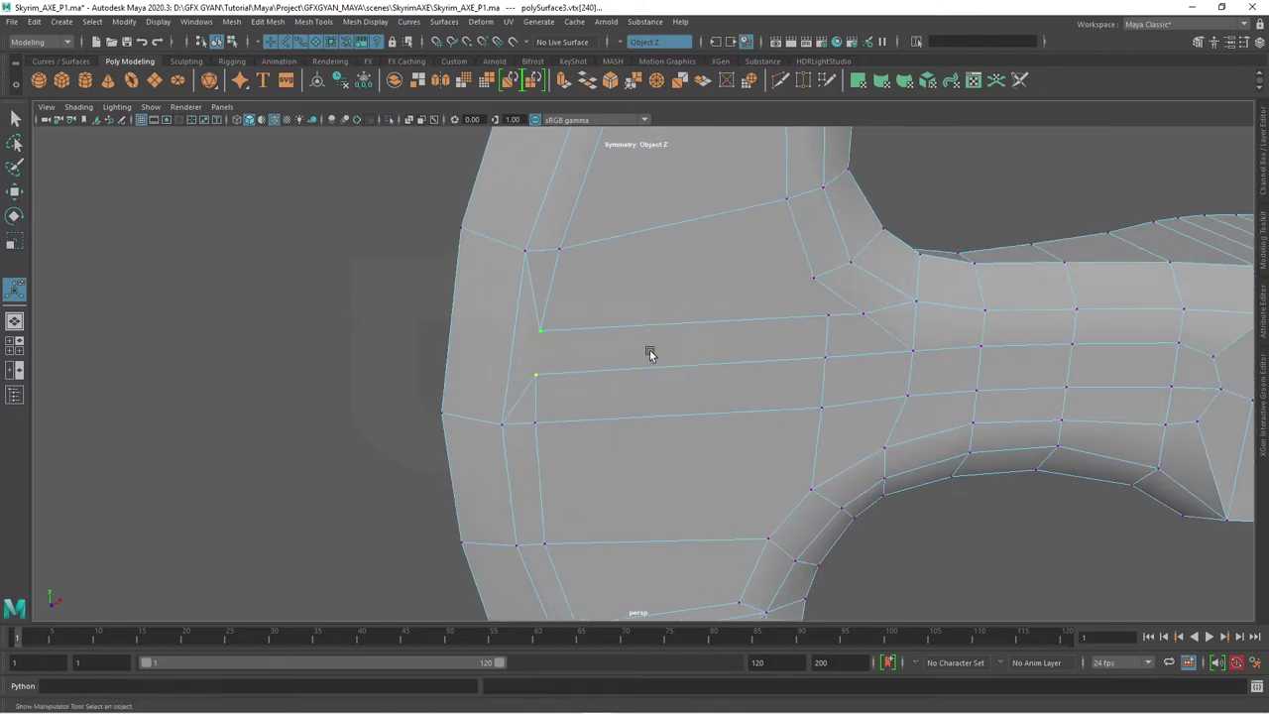
right_click_drag(650, 354, 660, 413, "shift")
- Review the blade and handle side-on, then return to the front reference view
mouse_move(757, 490)
left_mouse_down("alt")
mouse_move(907, 560)
mouse_move(782, 486)
mouse_move(753, 495)
mouse_move(531, 275)
left_mouse_up("alt")
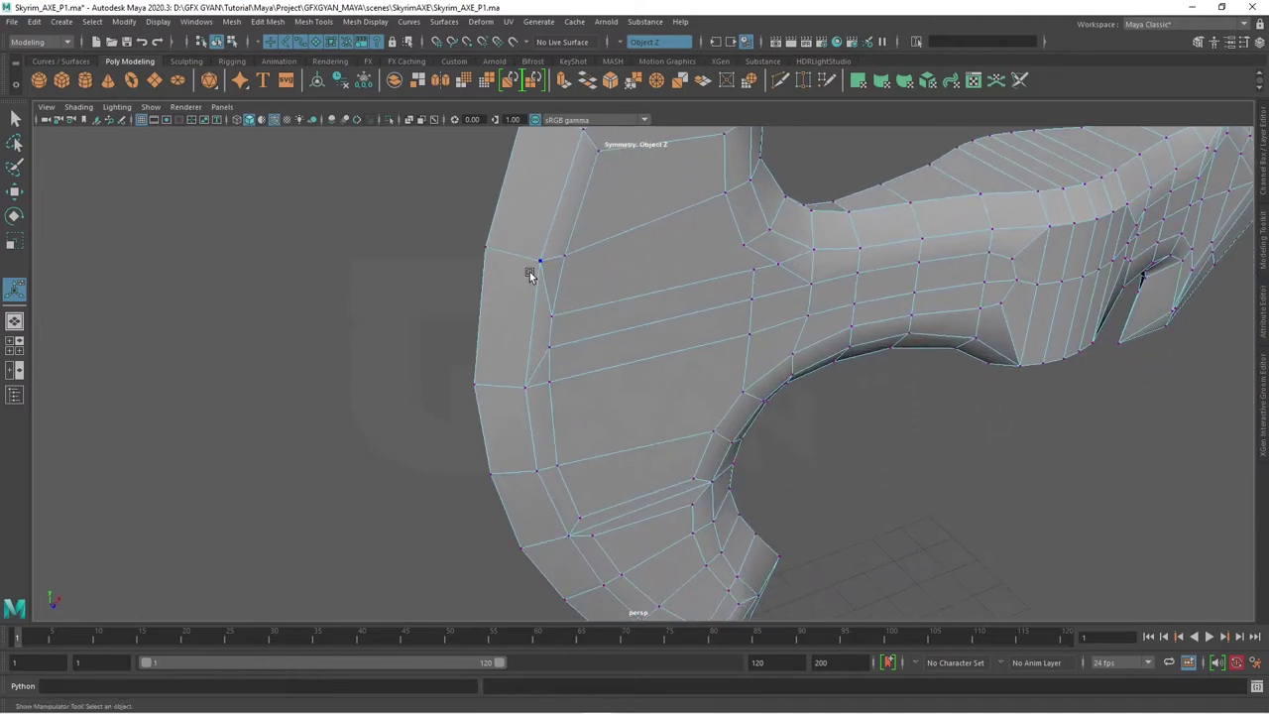
left_click_drag(793, 385, 702, 366, "alt")
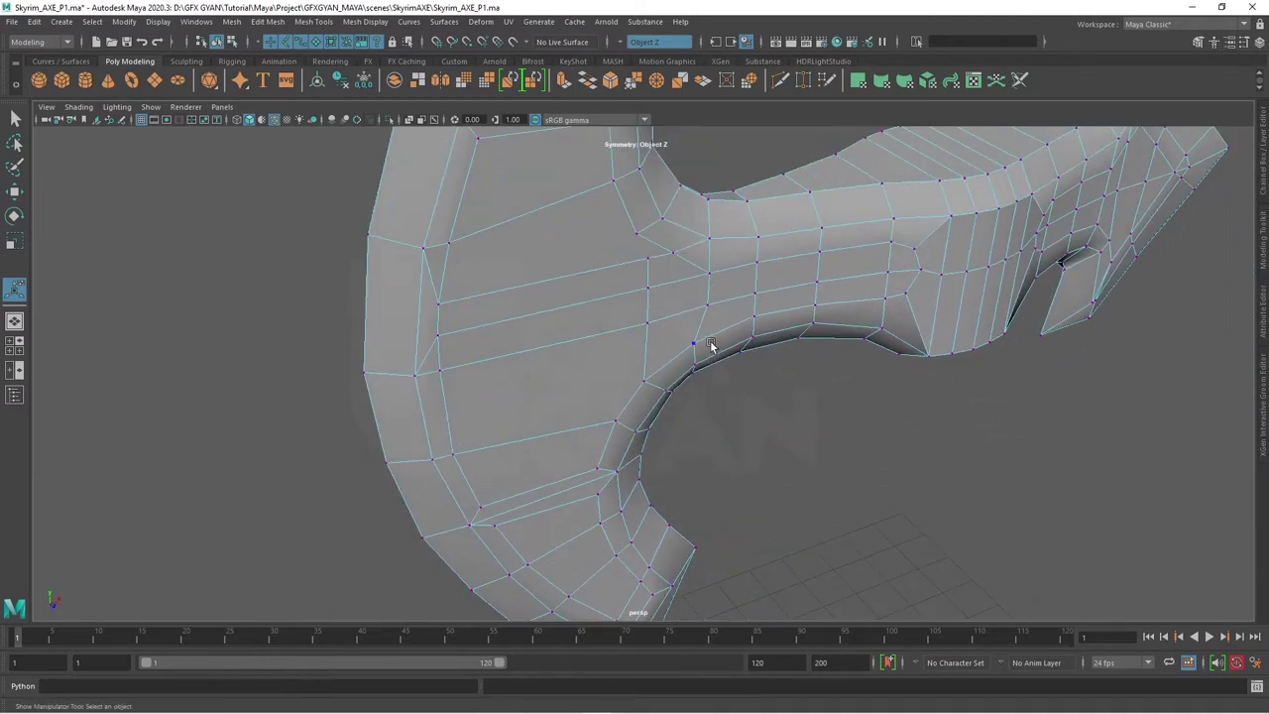
mouse_move(714, 339)
left_mouse_down("alt")
mouse_move(683, 286)
mouse_move(615, 355)
left_mouse_up("alt")
right_click_drag(614, 355, 811, 372, "alt")
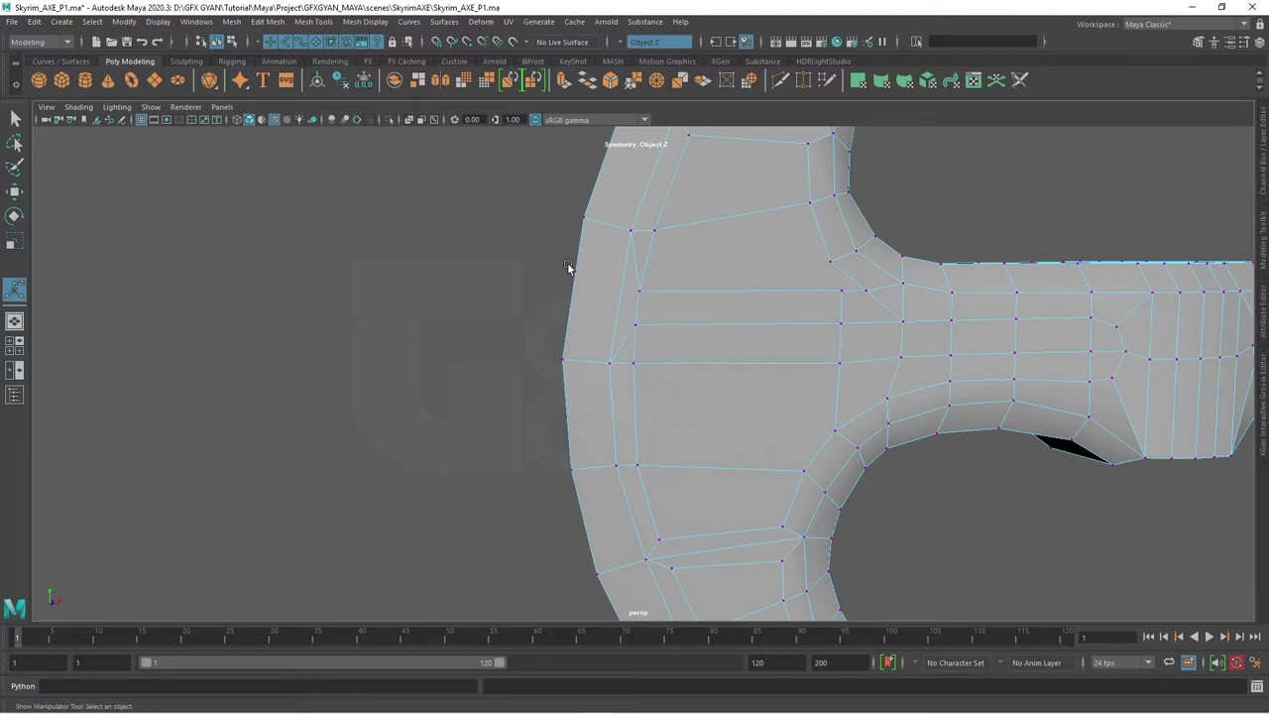
scroll(671, 340, "down", 3)
scroll(529, 413, "up", 3)
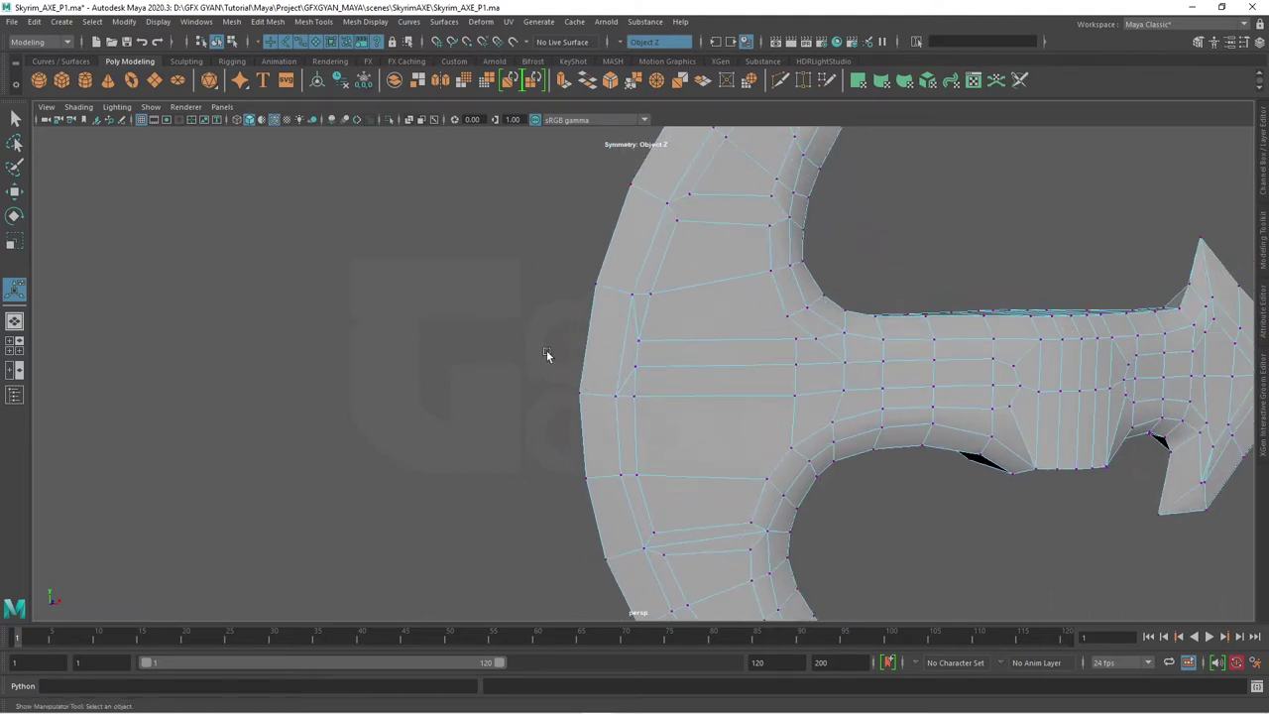
key("space")
key("space")
- Frame the spiral detail in the front view and raise the selected vertices
middle_click_drag(369, 453, 680, 518, "alt")
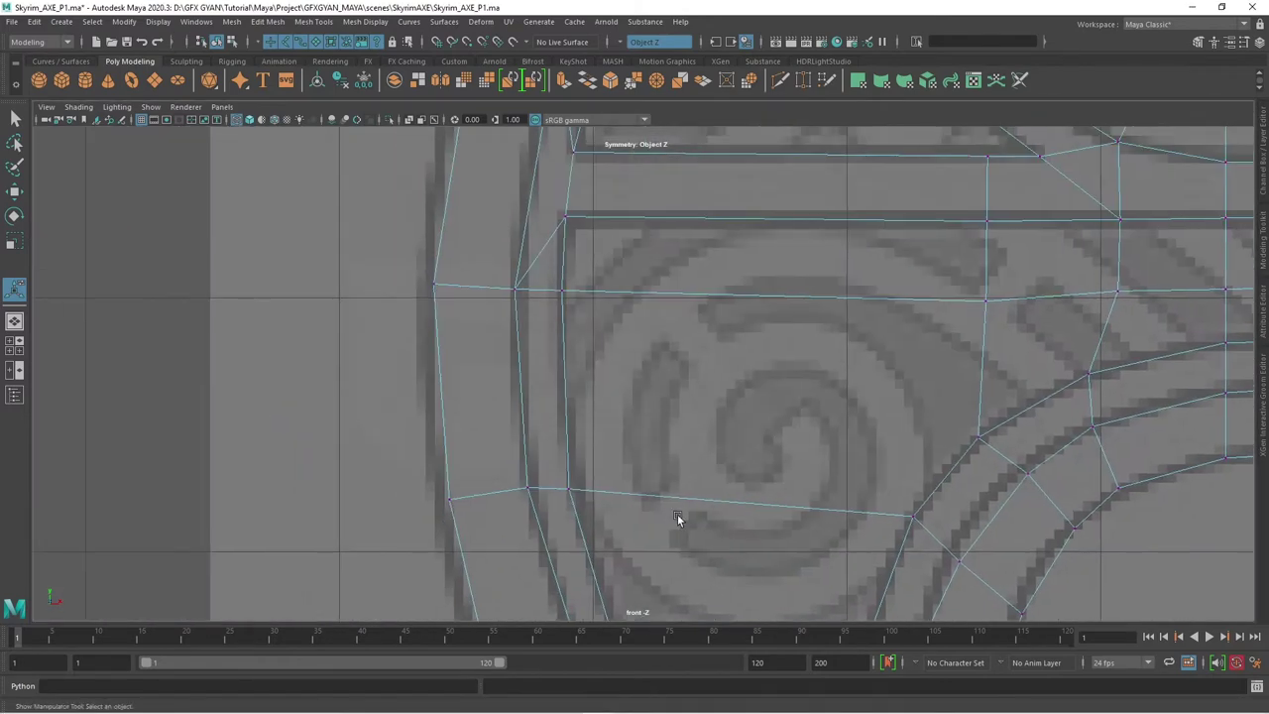
scroll(518, 375, "up", 2)
scroll(505, 346, "down", 5)
scroll(581, 354, "up", 3)
scroll(599, 395, "up", 2)
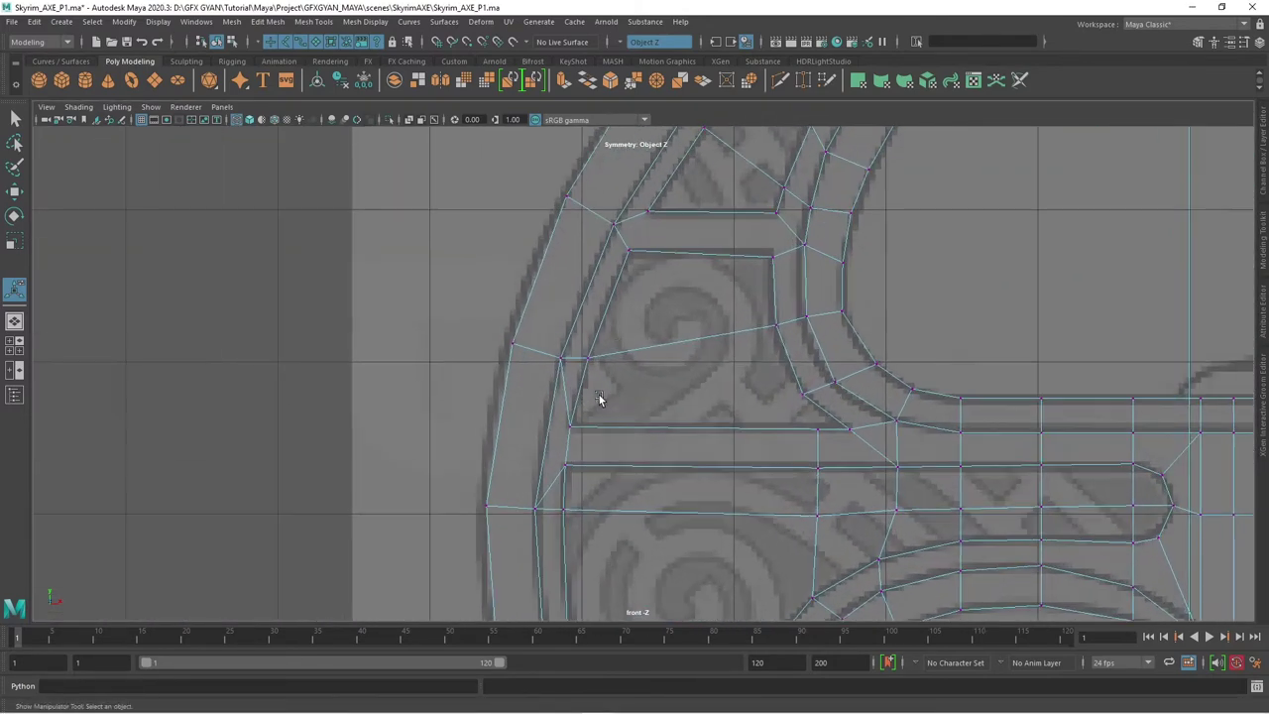
key("w")
left_click_drag(548, 356, 556, 316)
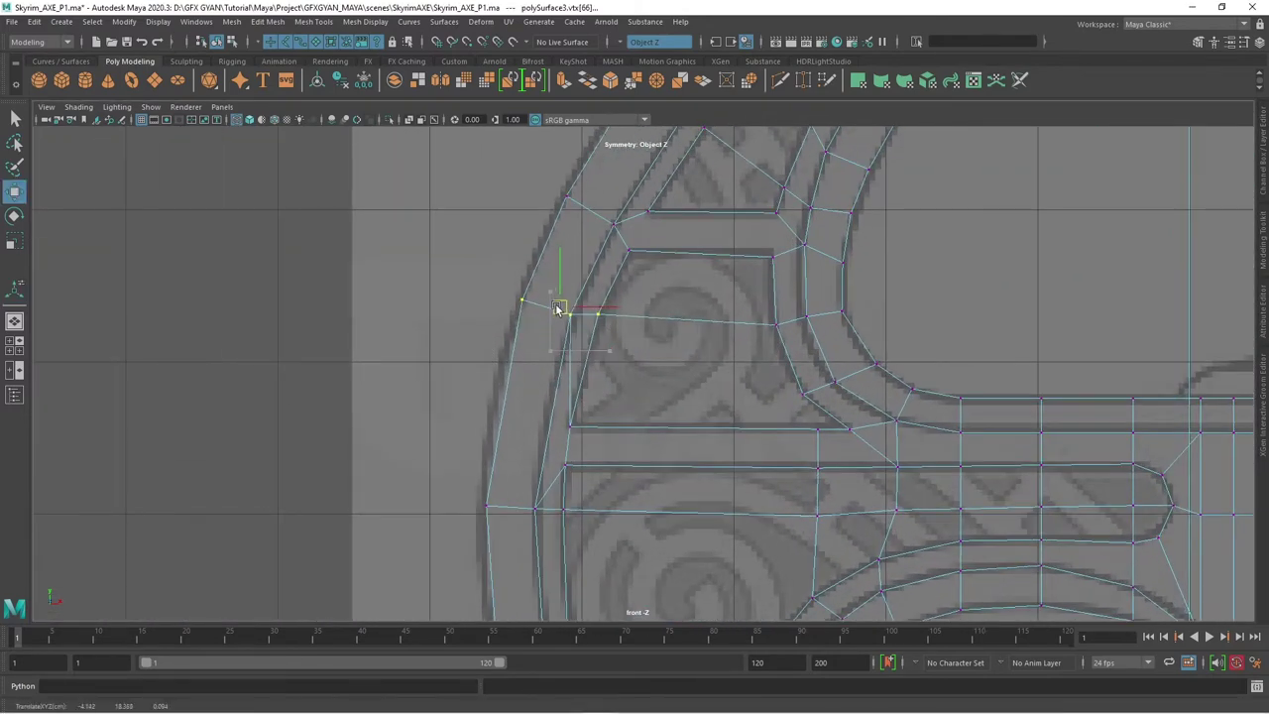
middle_click_drag(622, 443, 627, 392, "alt")
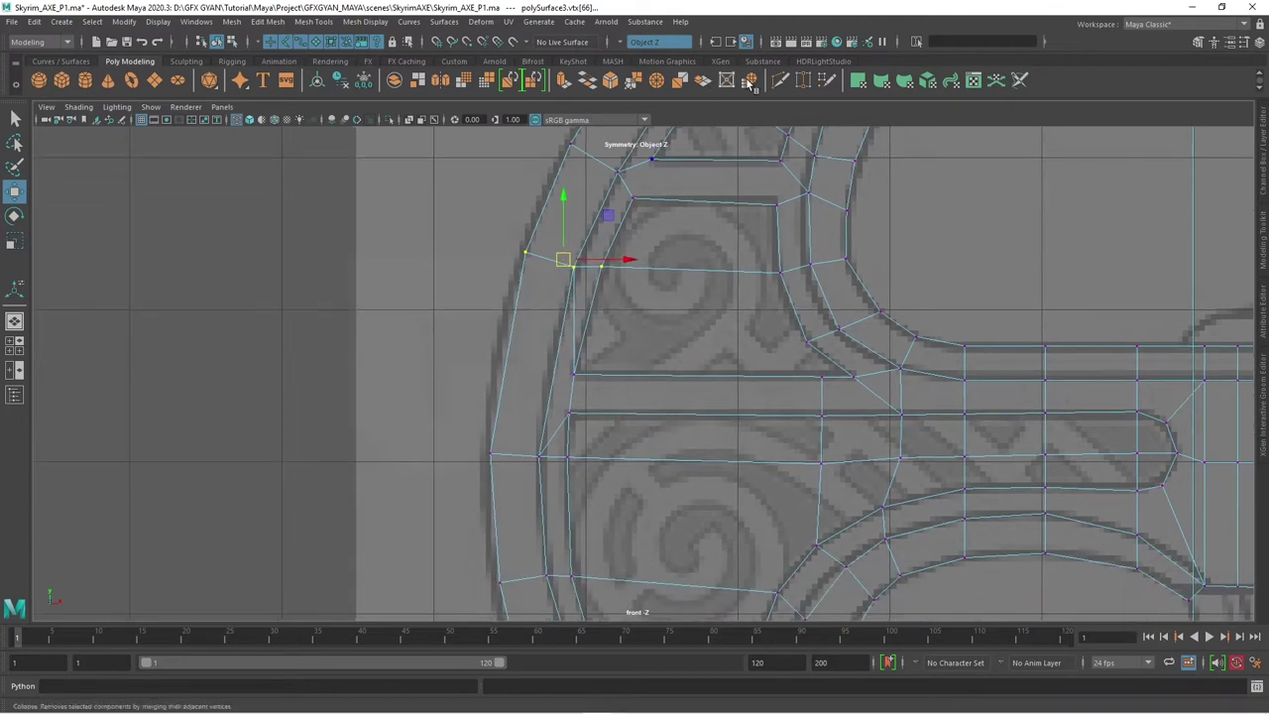
- Cut a new edge at the blade-edge vertex, slide it onto the diagonal, and delete that diagonal edge
right_click_drag(594, 352, 575, 376, "shift")
left_click(573, 372)
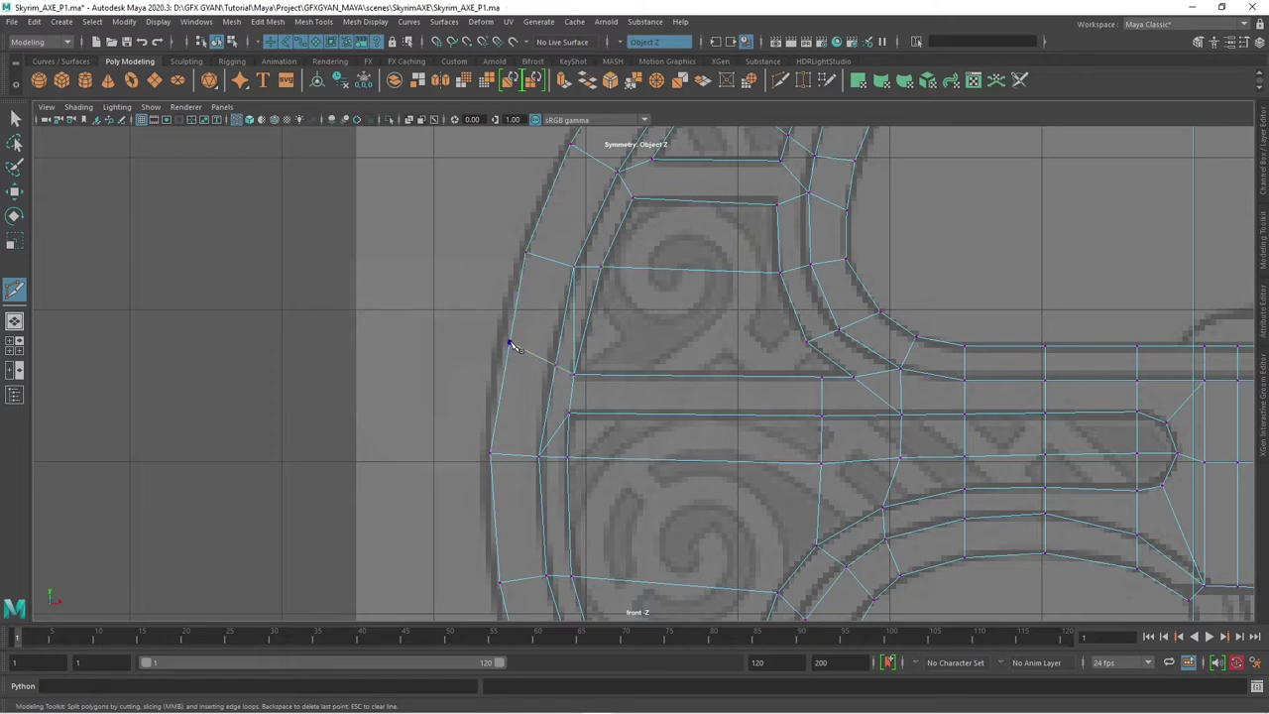
key("w")
right_click_drag(576, 327, 573, 317)
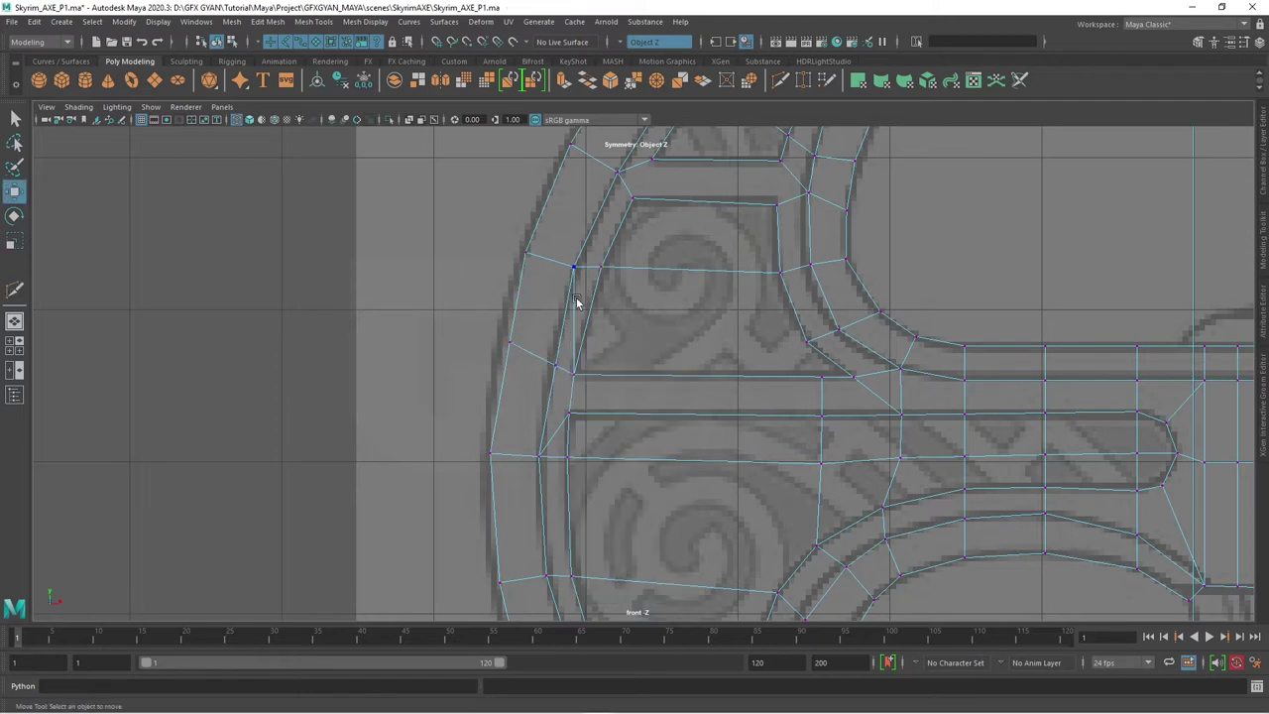
middle_click_drag(573, 317, 597, 319)
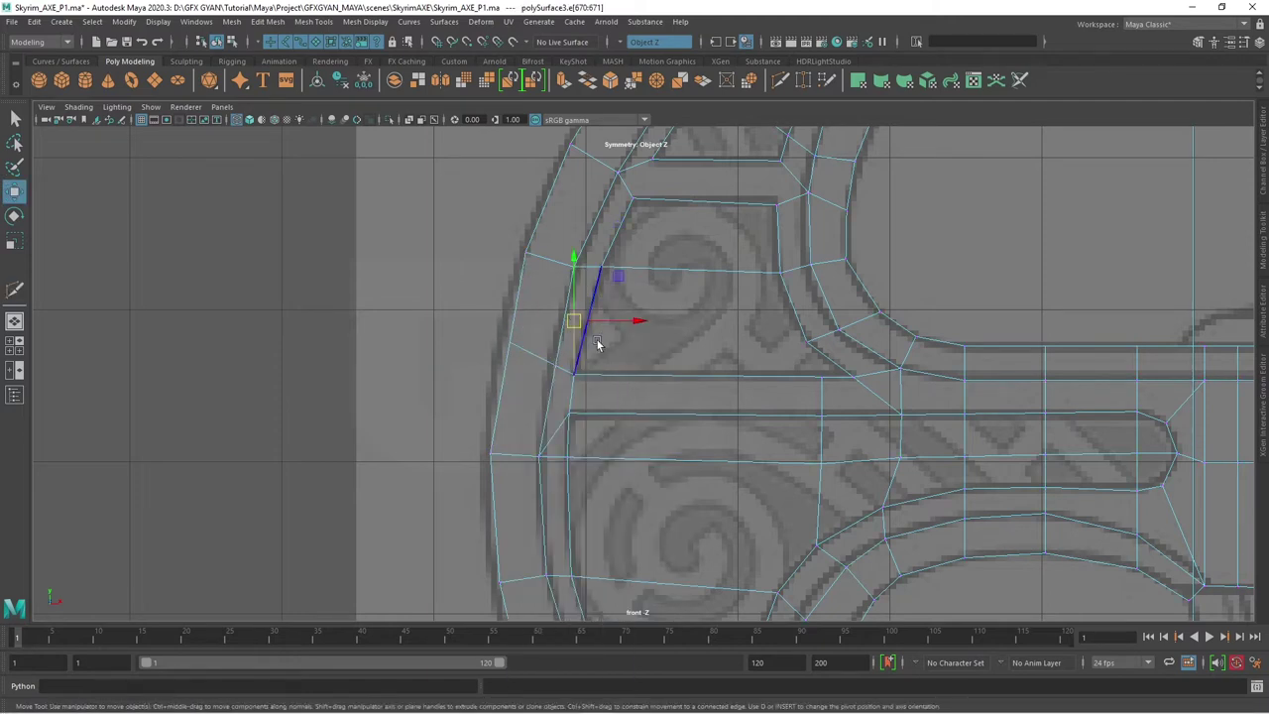
key("ctrl+Delete")
- Delete the horizontal edge running from the blade rim into the crossbar's upper side
left_click(704, 201)
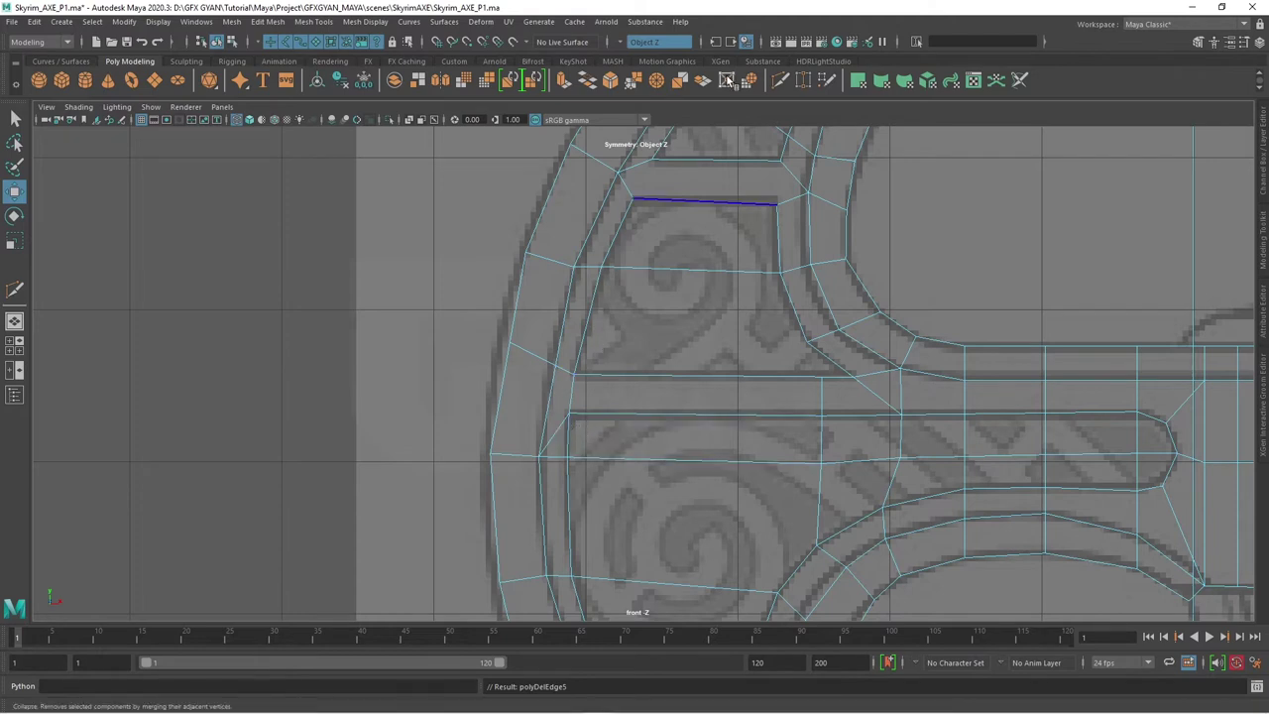
key("ctrl+shift+x")
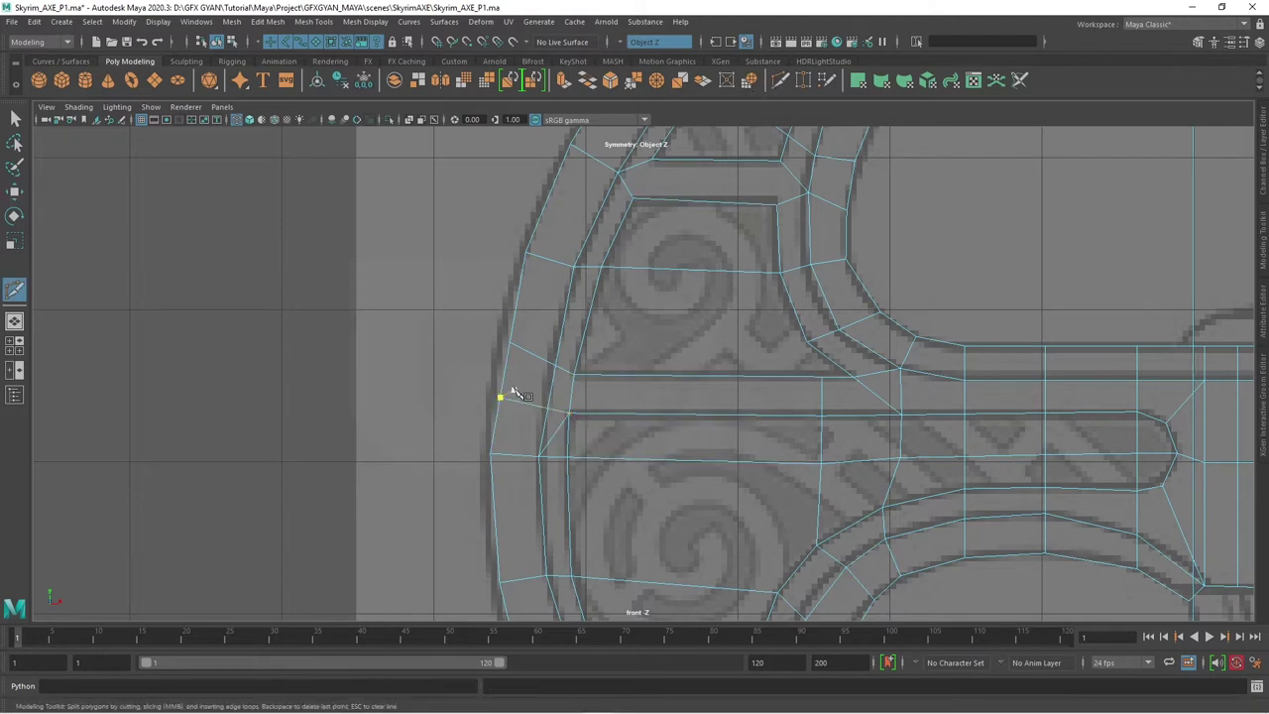
key("w")
left_click(715, 373)
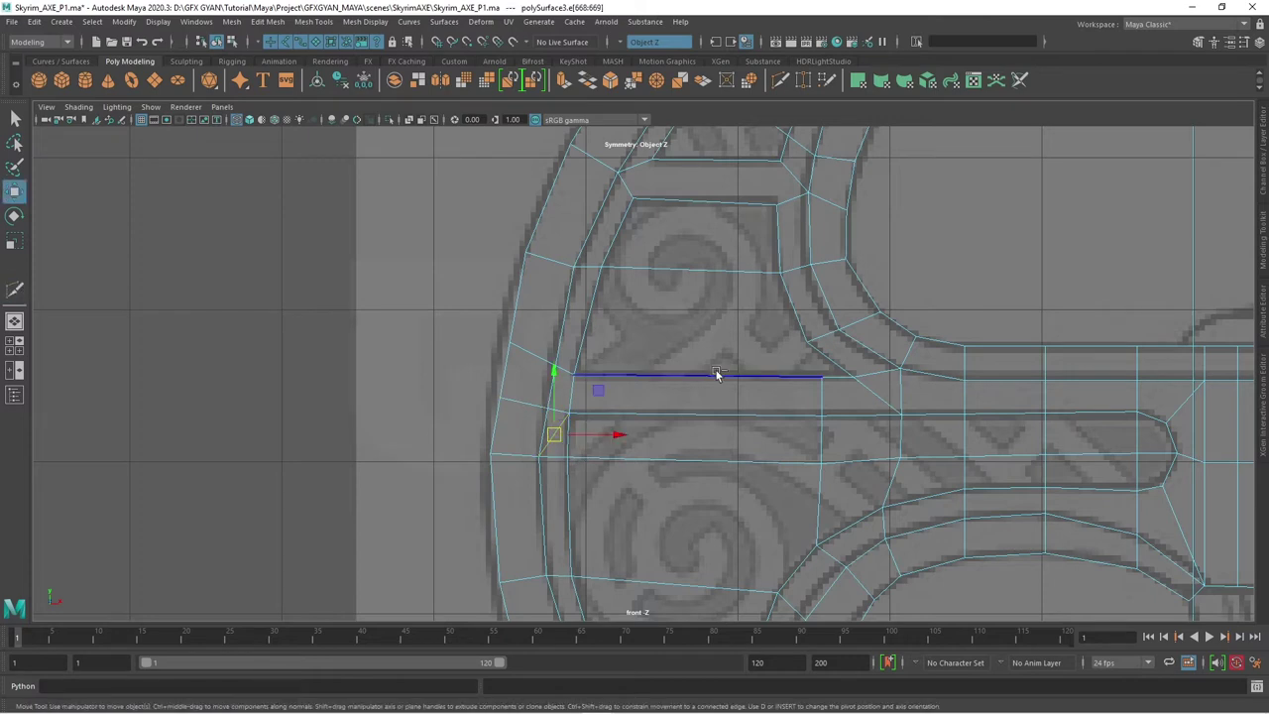
right_click_drag(566, 369, 558, 323, "shift")
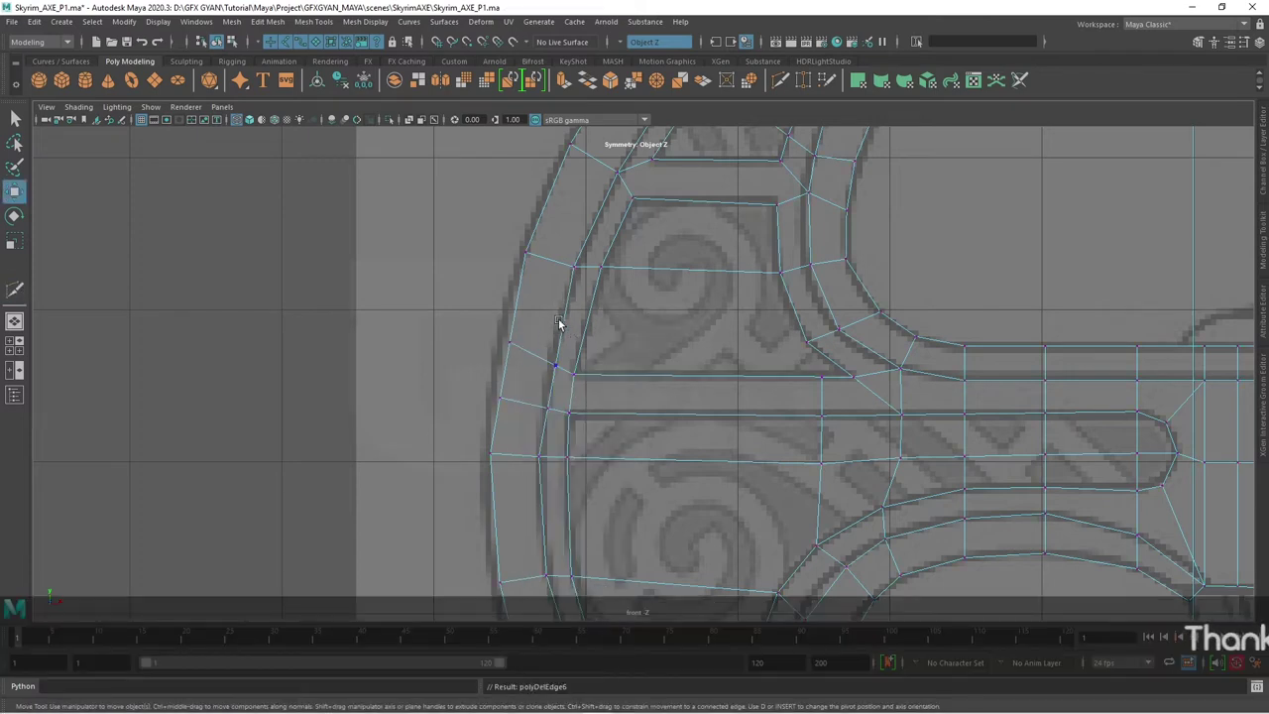
- Move the left-edge, rim, middle-row and junction vertices onto the reference outline
left_click_drag(558, 323, 500, 390)
left_click_drag(539, 342, 491, 427)
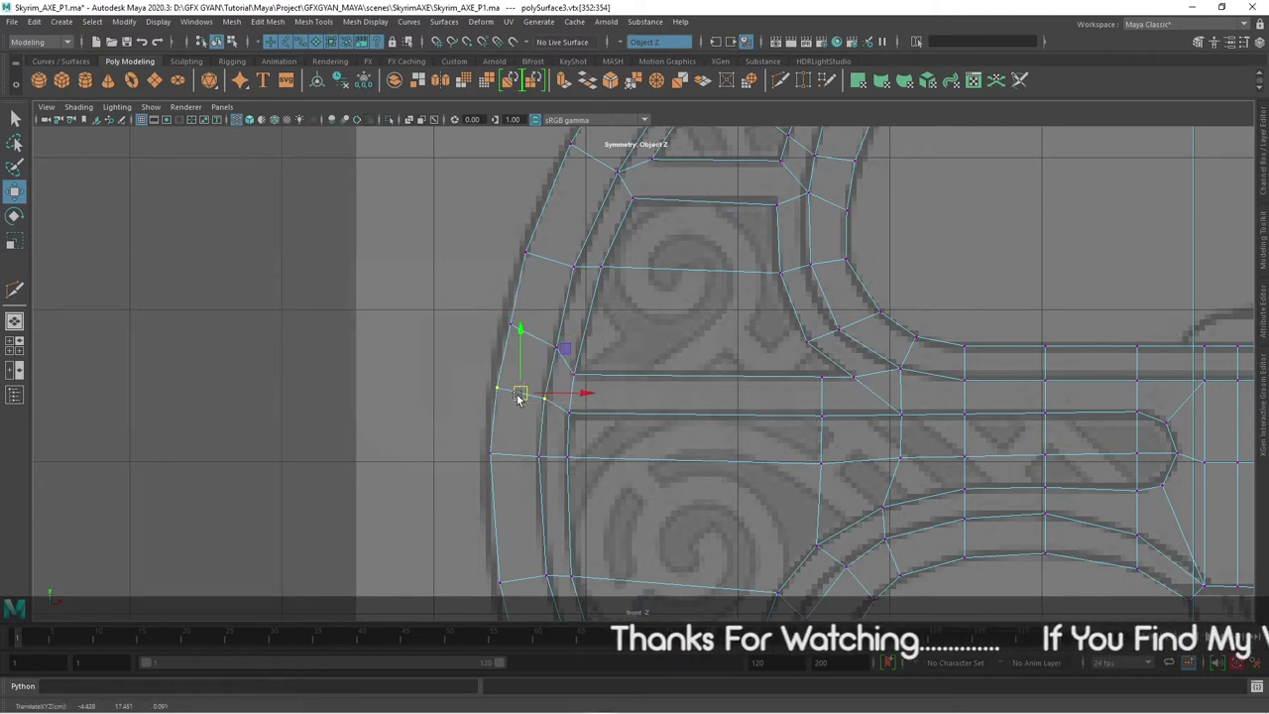
middle_click_drag(517, 397, 557, 315, "alt")
left_click_drag(452, 337, 452, 335)
left_click_drag(555, 262, 557, 305)
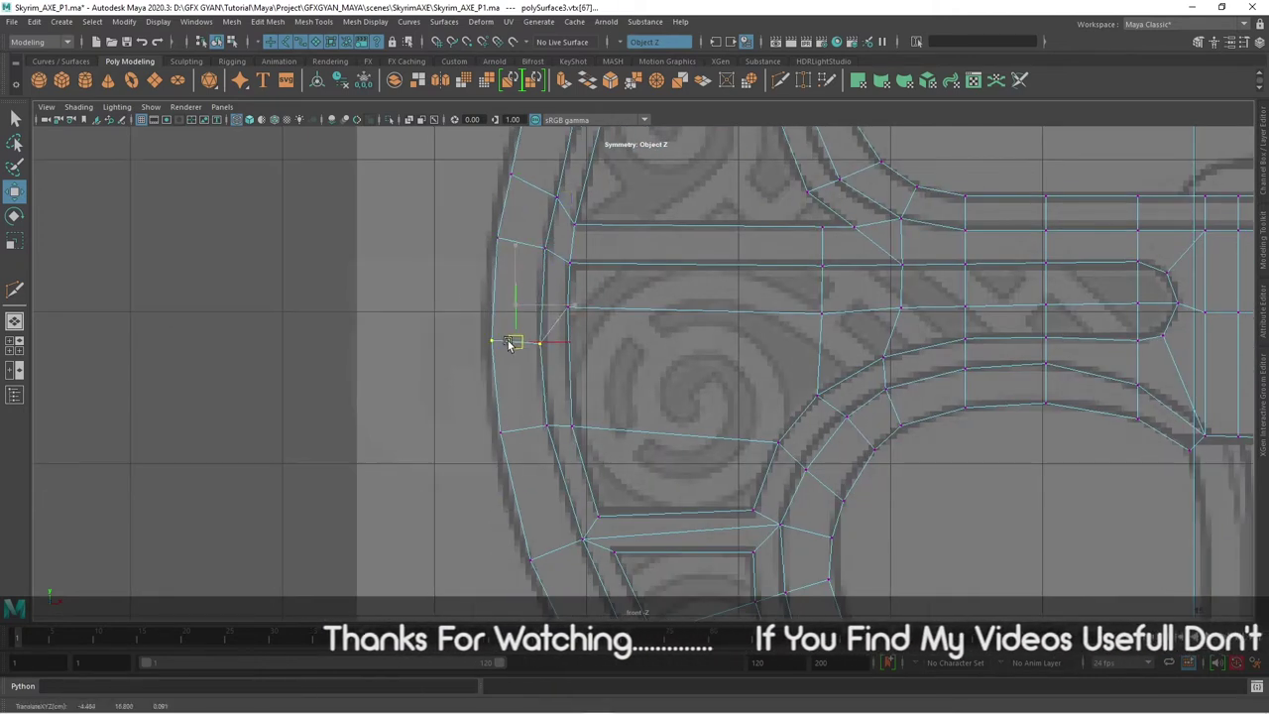
left_click_drag(843, 329, 530, 291)
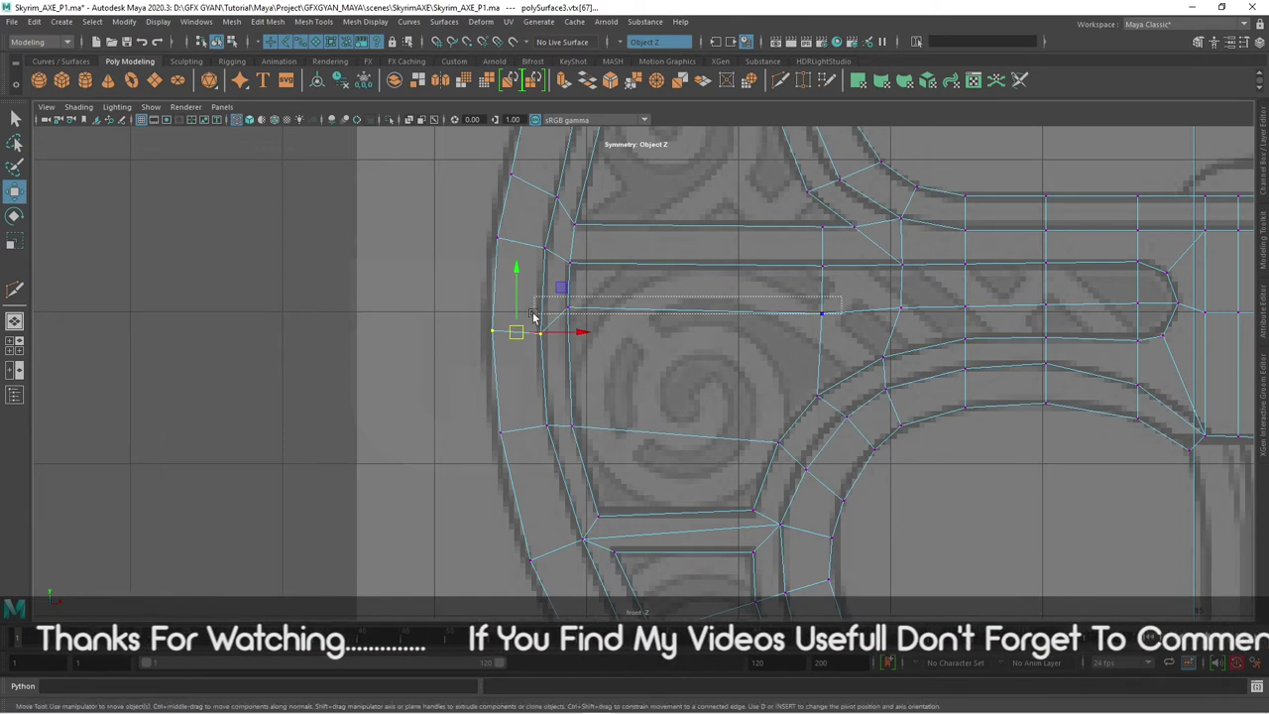
left_click_drag(699, 251, 697, 274)
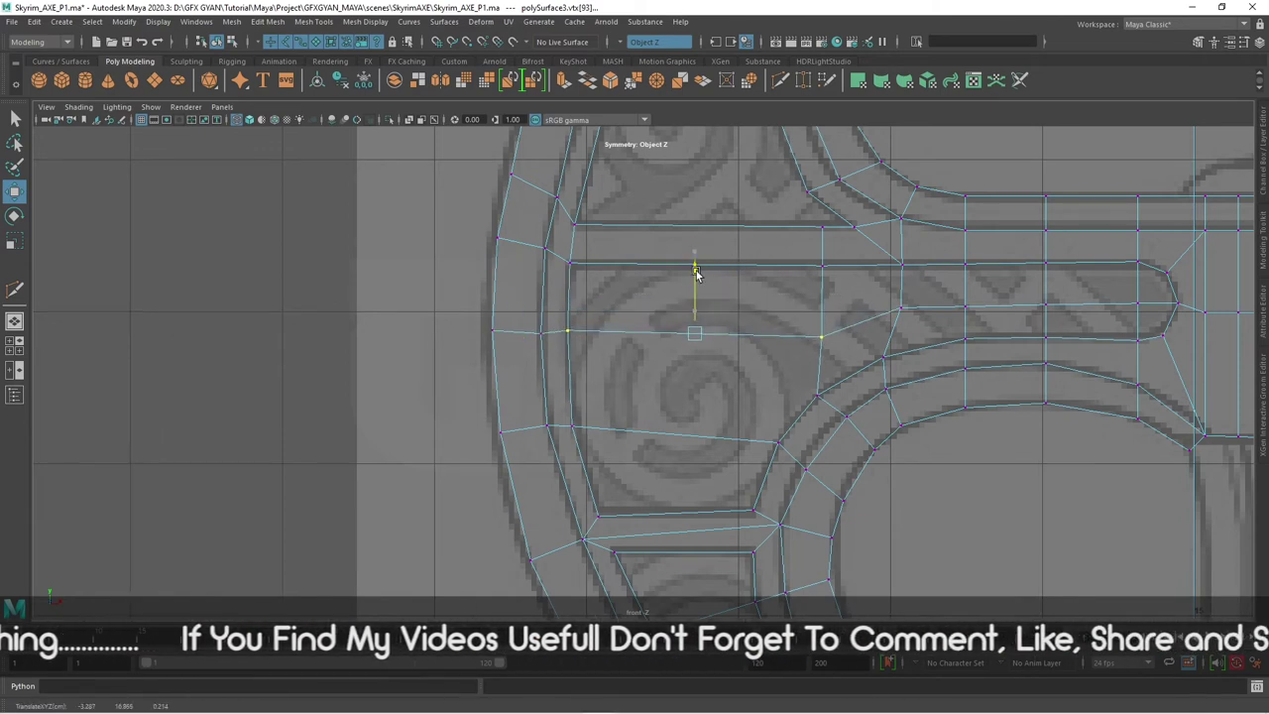
middle_click_drag(535, 306, 579, 367, "alt")
left_click_drag(596, 332, 558, 325)
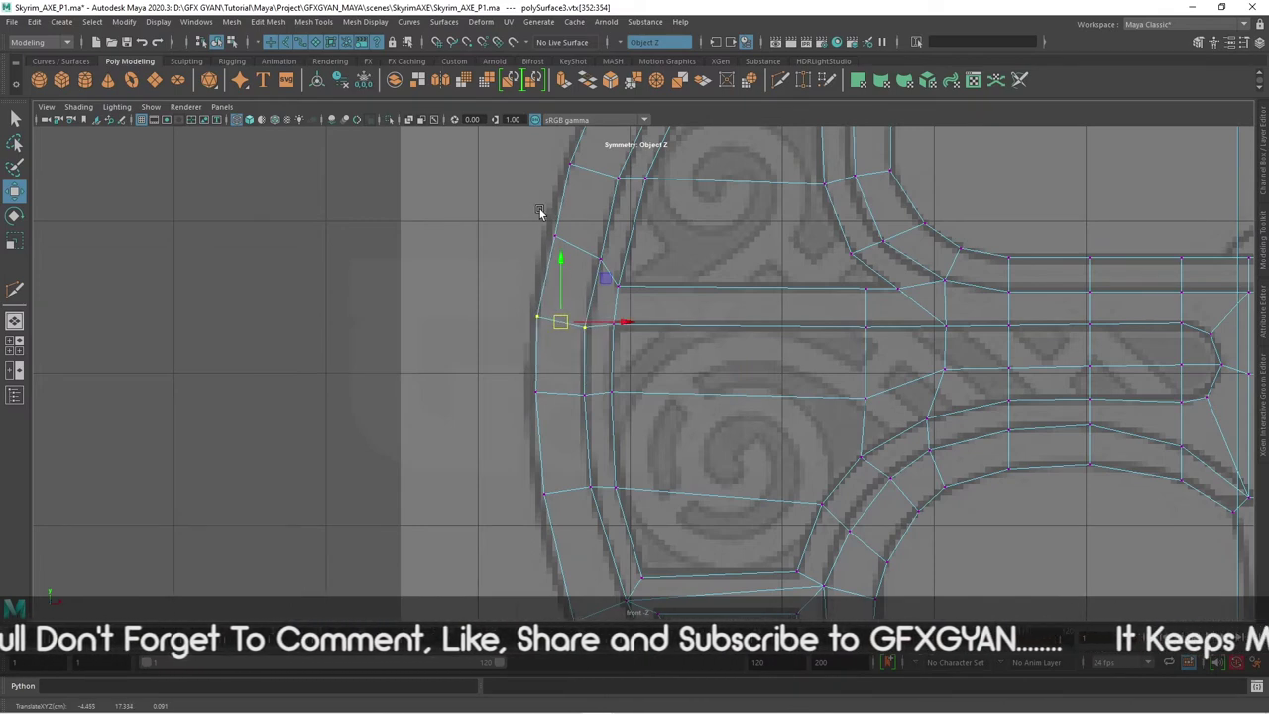
left_click_drag(539, 212, 598, 265)
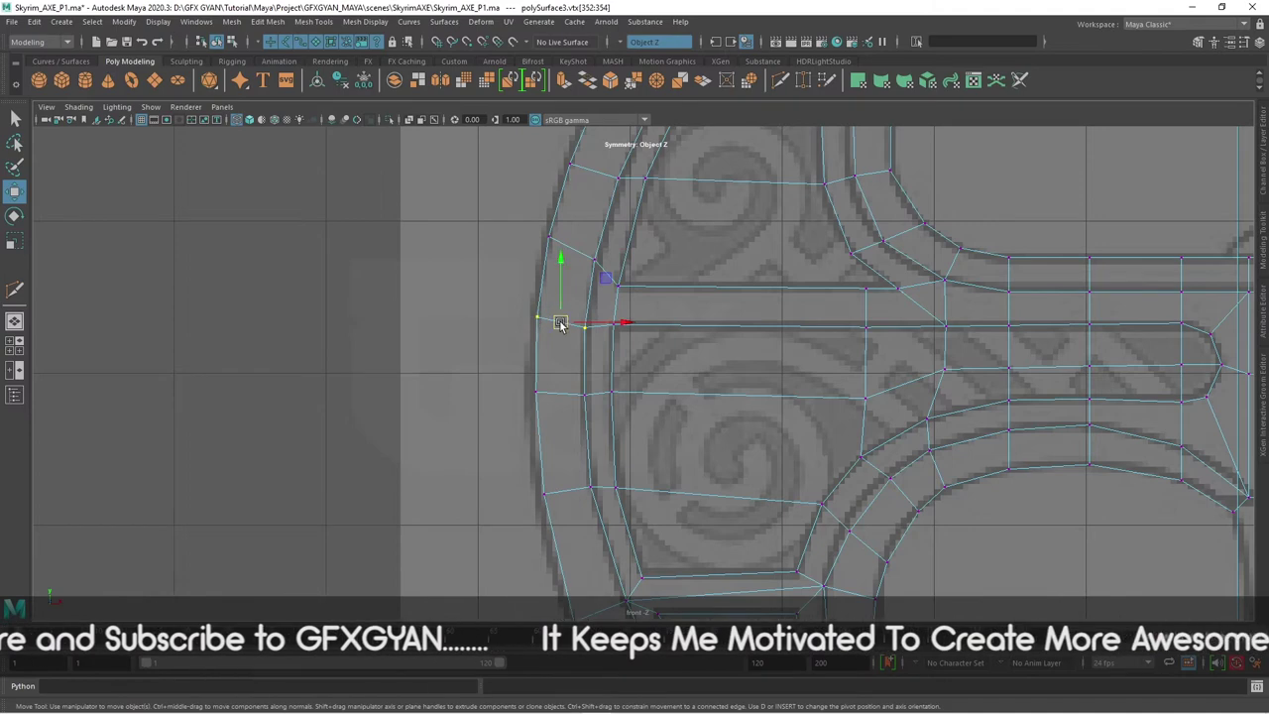
- Recentre on the axe head and orbit it in the perspective view
scroll(574, 337, "down", 3)
scroll(594, 327, "down", 2)
scroll(644, 327, "down", 2)
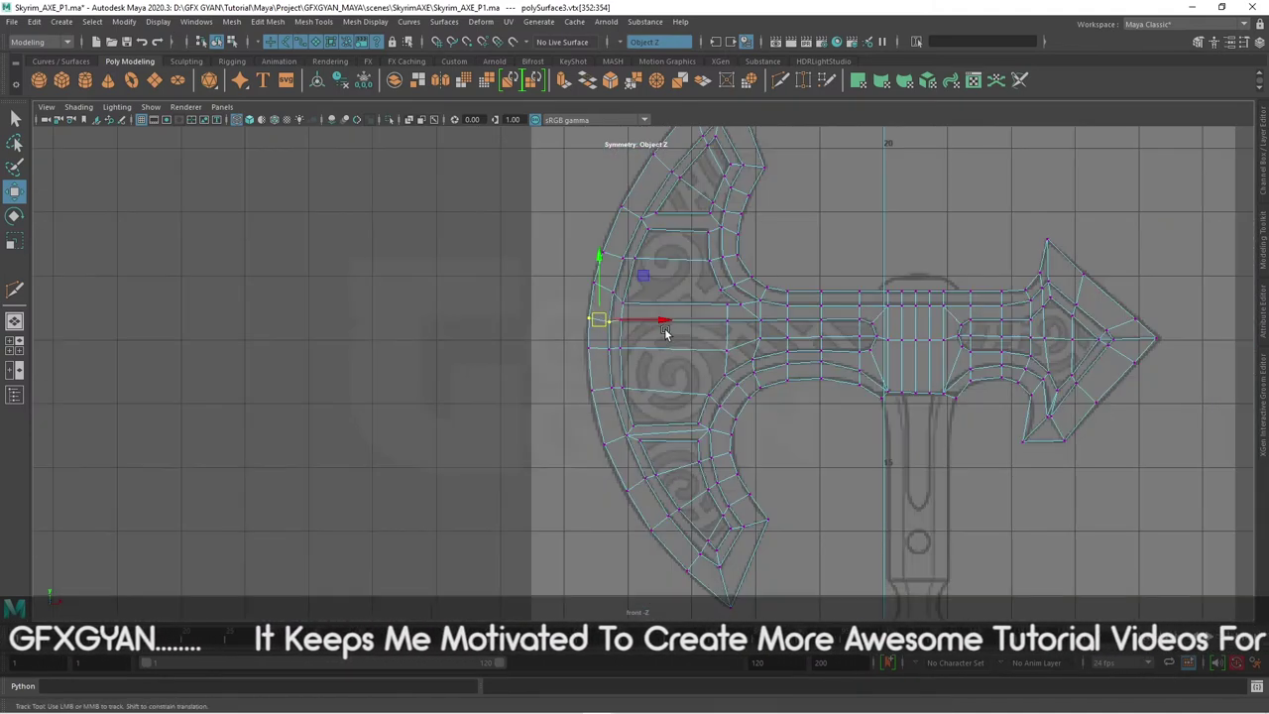
scroll(664, 333, "up", 2)
middle_click_drag(555, 327, 515, 368, "alt")
scroll(589, 423, "down", 1)
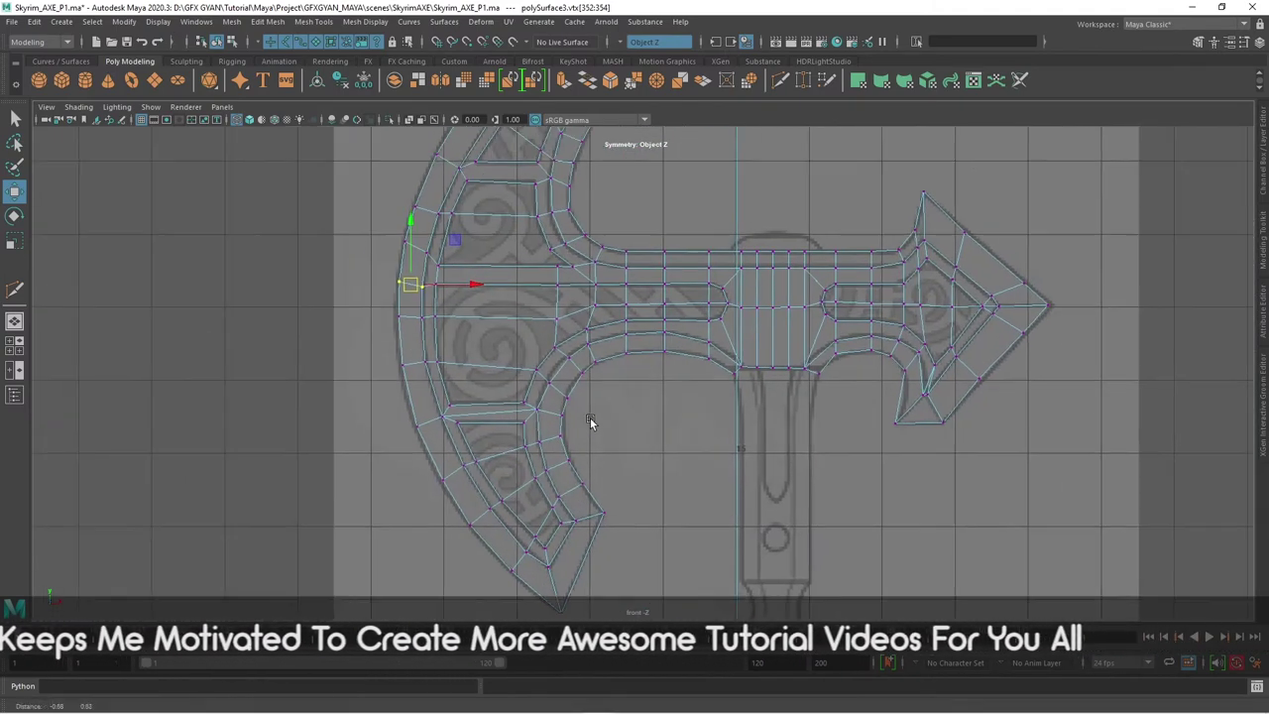
scroll(589, 422, "up", 1)
scroll(595, 426, "up", 1)
middle_click_drag(605, 297, 665, 521, "alt")
key("space")
key("space")
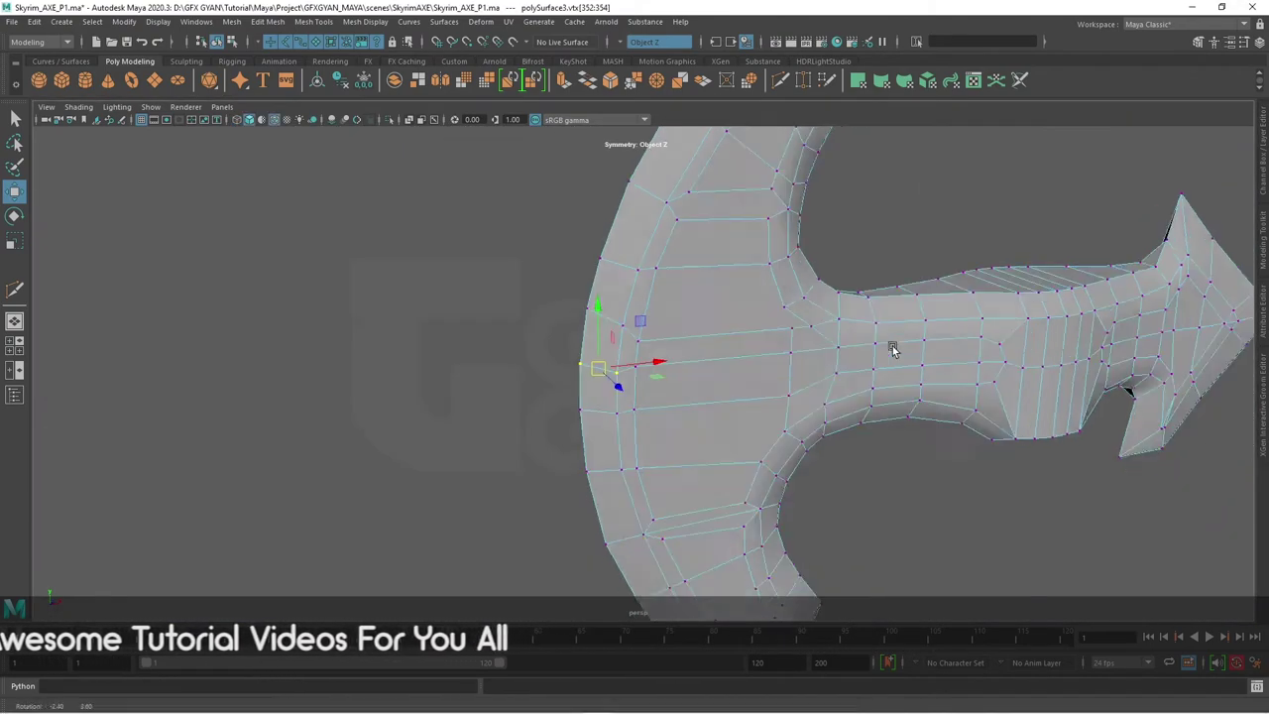
mouse_move(892, 348)
left_mouse_down("alt")
mouse_move(807, 363)
mouse_move(813, 427)
mouse_move(1059, 398)
mouse_move(881, 311)
mouse_move(838, 412)
mouse_move(523, 427)
mouse_move(729, 420)
mouse_move(729, 409)
mouse_move(688, 439)
mouse_move(700, 467)
mouse_move(731, 446)
left_mouse_up("alt")
- Check the mesh with smooth preview (3), then return to cage display (1)
key("3")
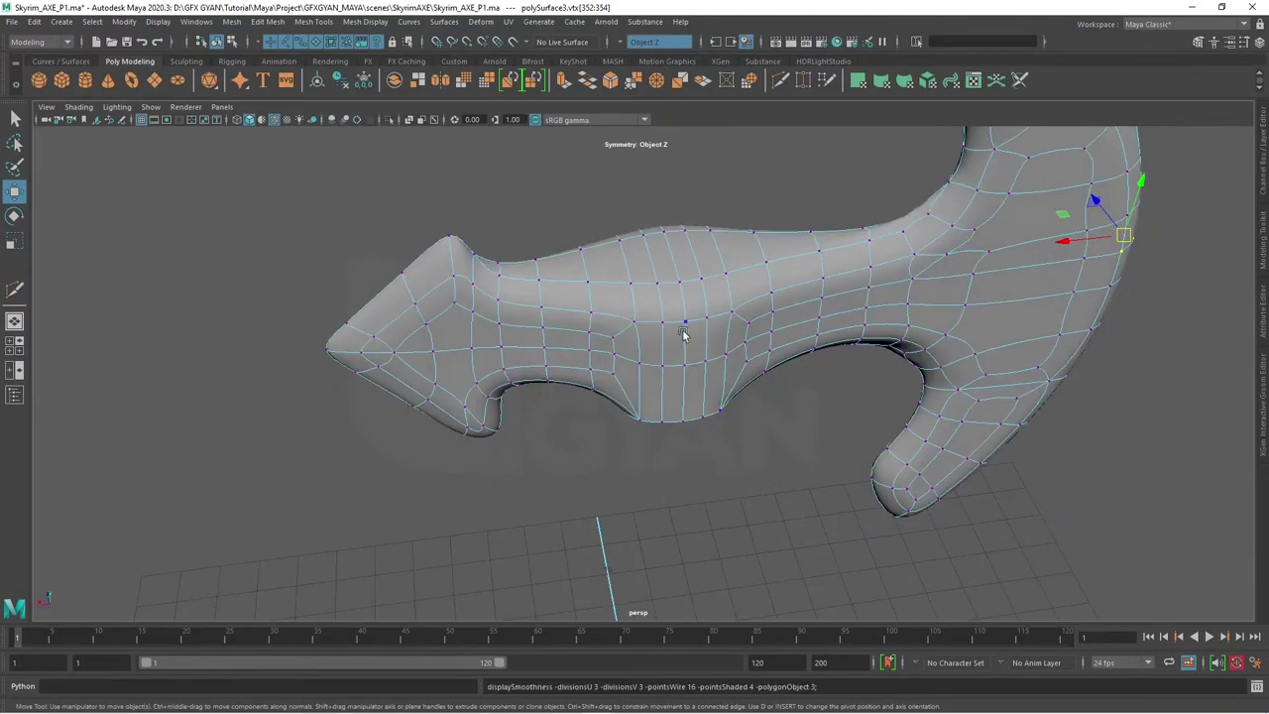
key("F8")
mouse_move(737, 297)
left_mouse_down("alt")
mouse_move(783, 433)
mouse_move(780, 346)
mouse_move(780, 374)
left_mouse_up("alt")
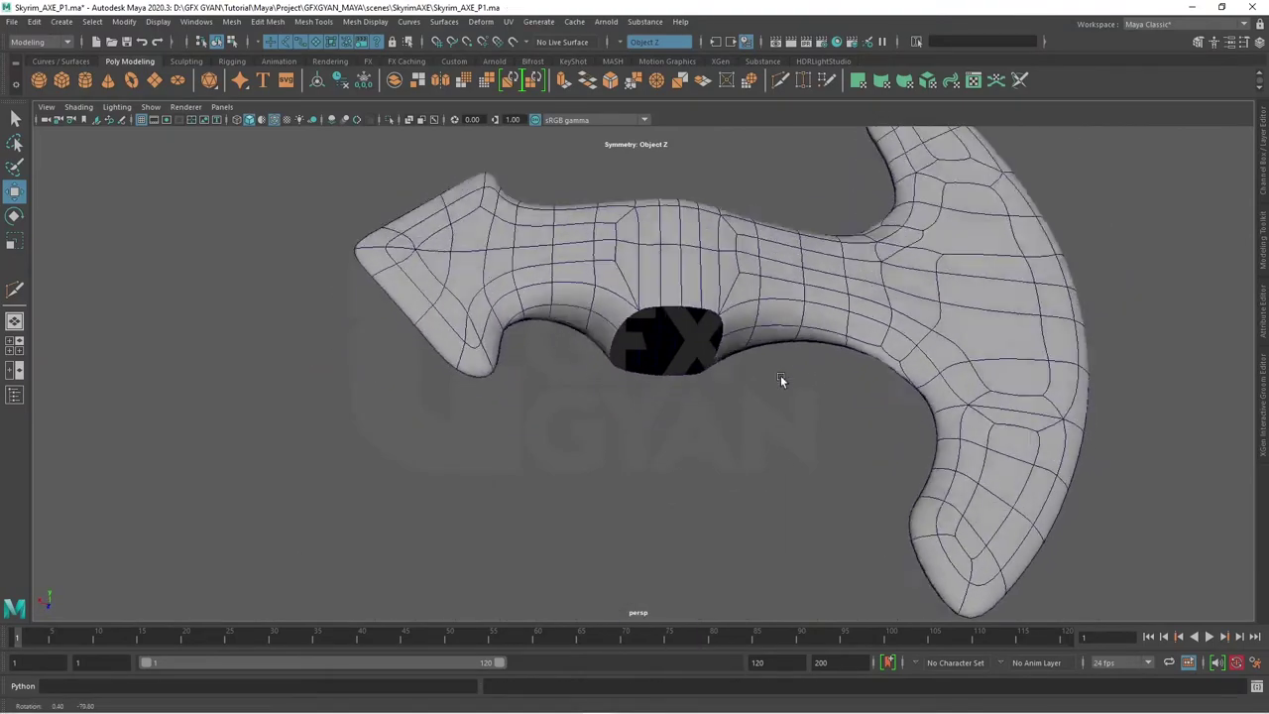
scroll(685, 427, "up", 5)
left_click(663, 365)
key("1")
mouse_move(660, 403)
left_mouse_down("alt")
mouse_move(898, 400)
mouse_move(780, 404)
mouse_move(468, 375)
mouse_move(470, 399)
mouse_move(589, 462)
mouse_move(622, 366)
left_mouse_up("alt")
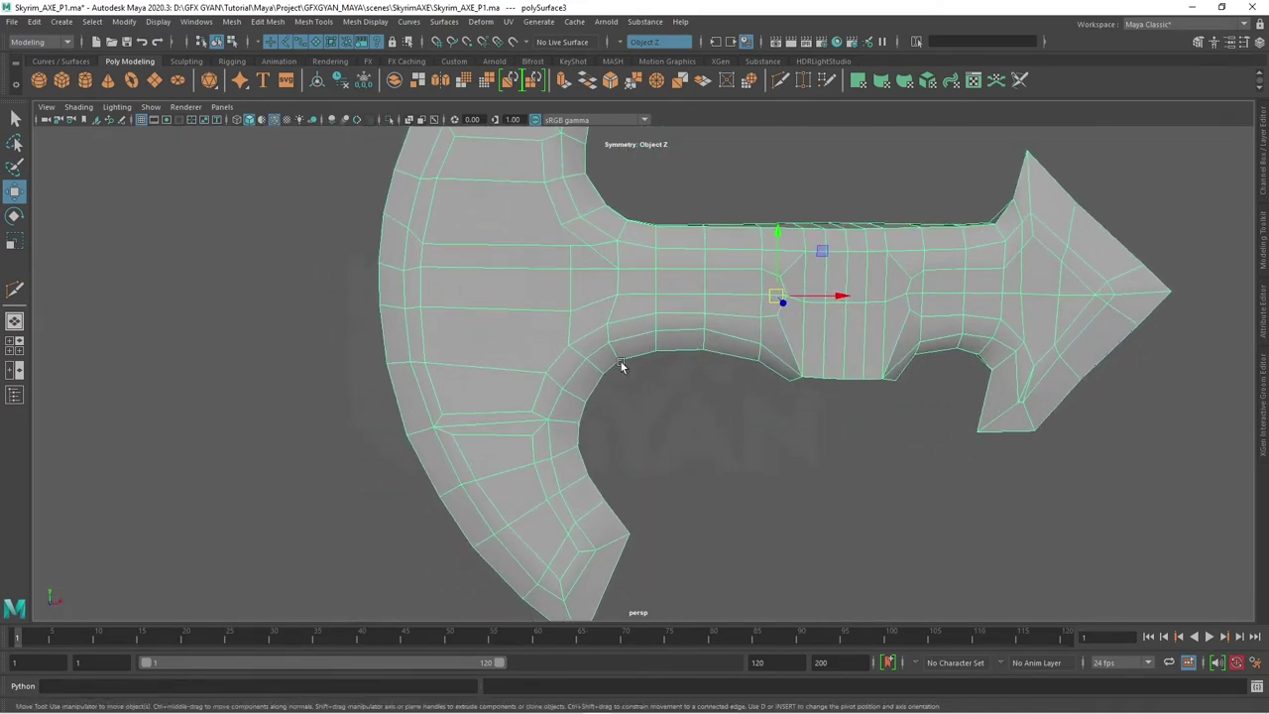
- In Face mode, select the inner crossbar strip plus the left, angled junction and end crossbar faces
right_click_drag(634, 302, 637, 335)
left_click_drag(492, 297, 764, 283)
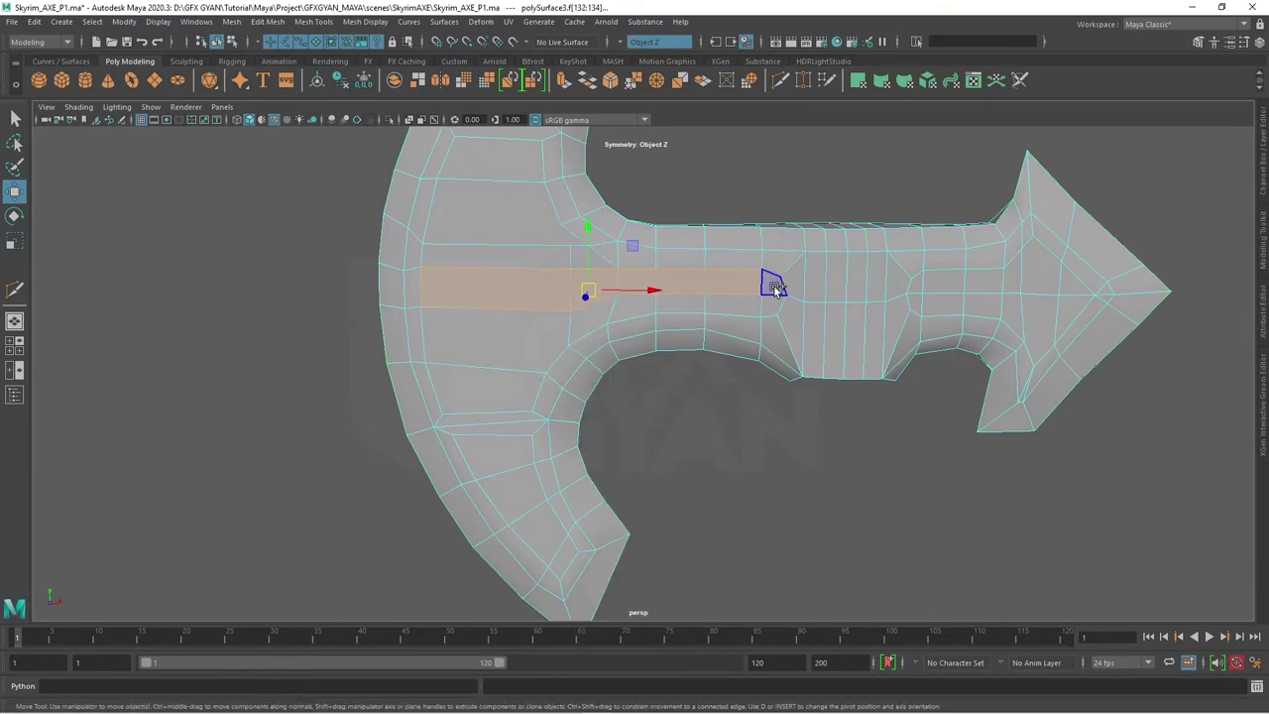
key("space")
scroll(416, 426, "up", 3)
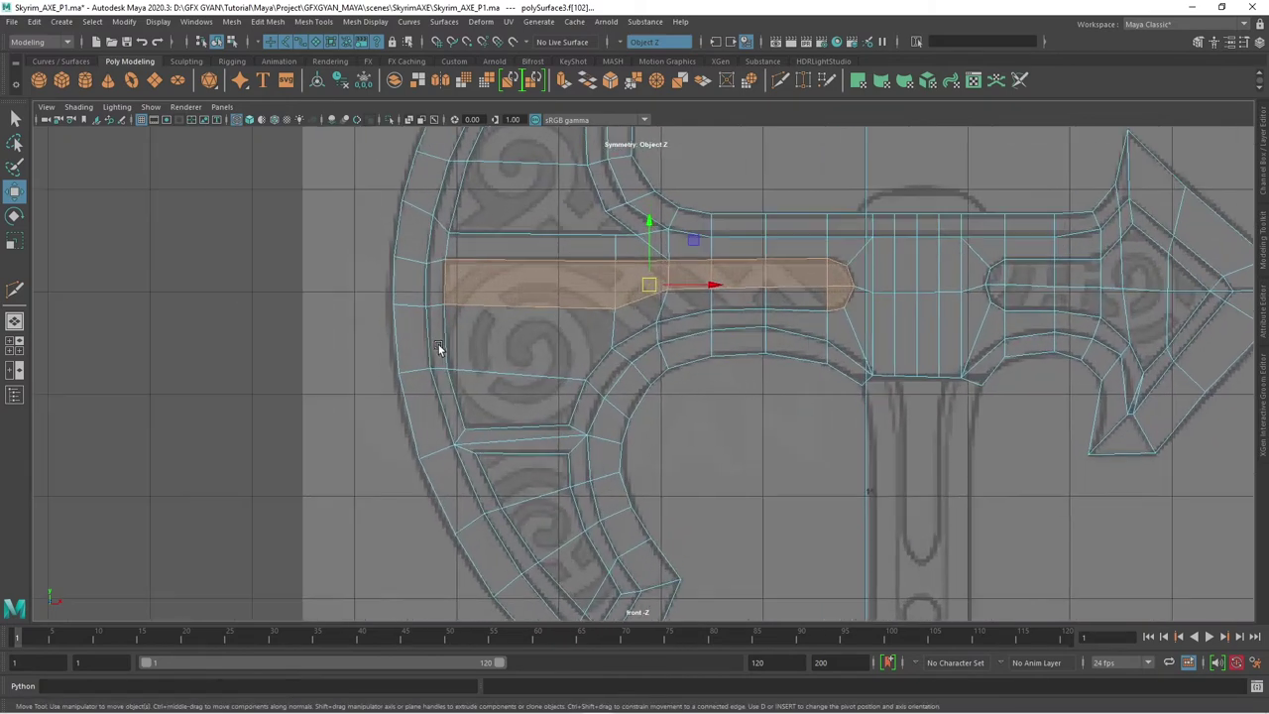
key("q")
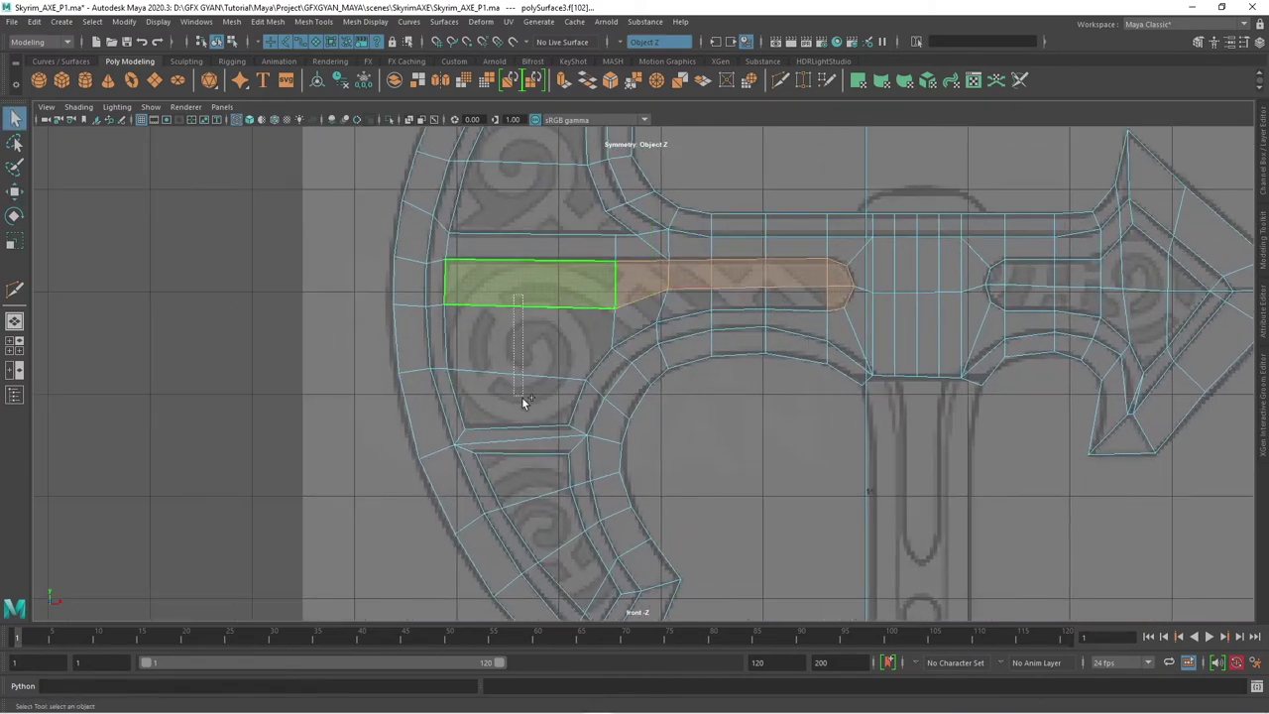
left_click_drag(521, 396, 522, 399, "shift")
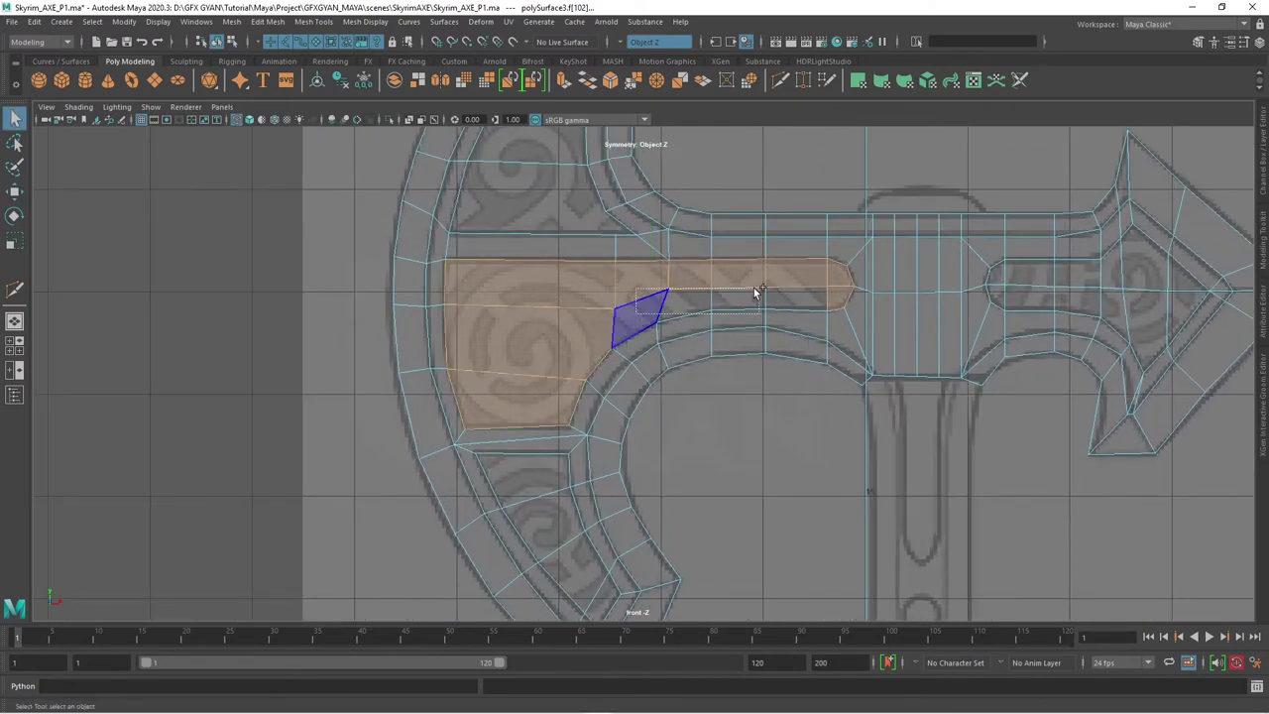
left_click_drag(755, 293, 672, 292, "shift")
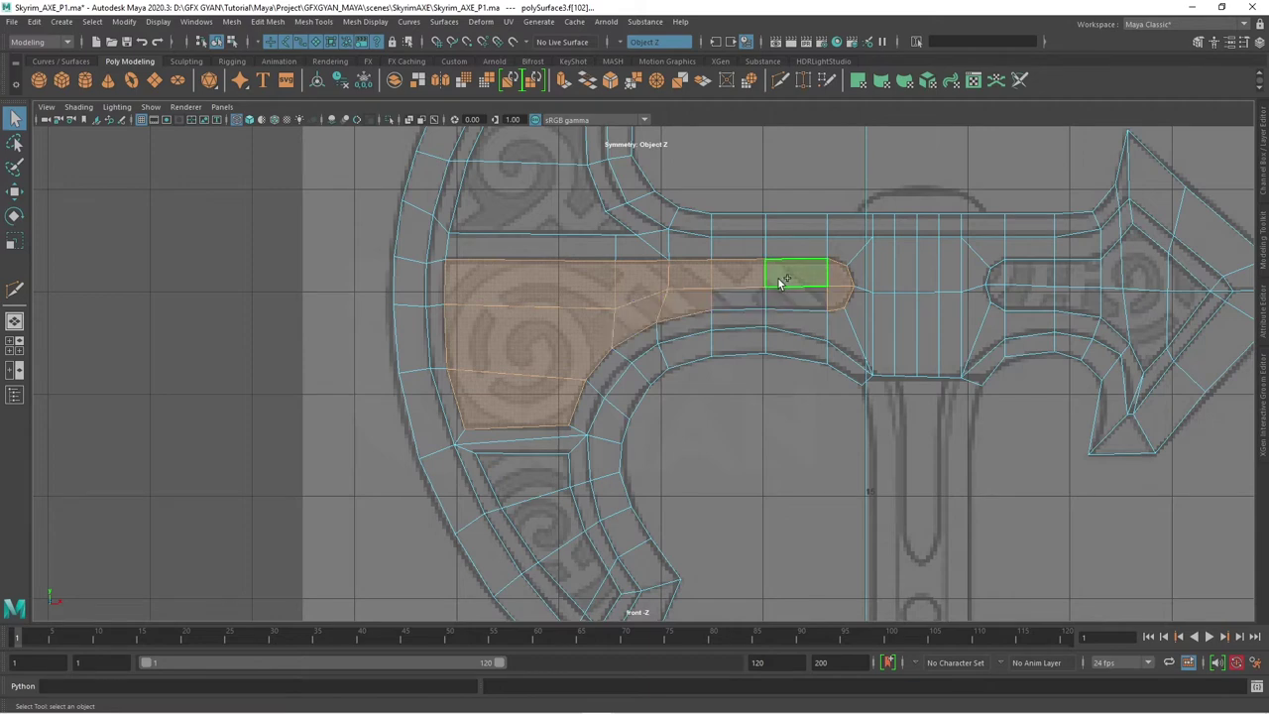
middle_click_drag(653, 395, 655, 547, "alt")
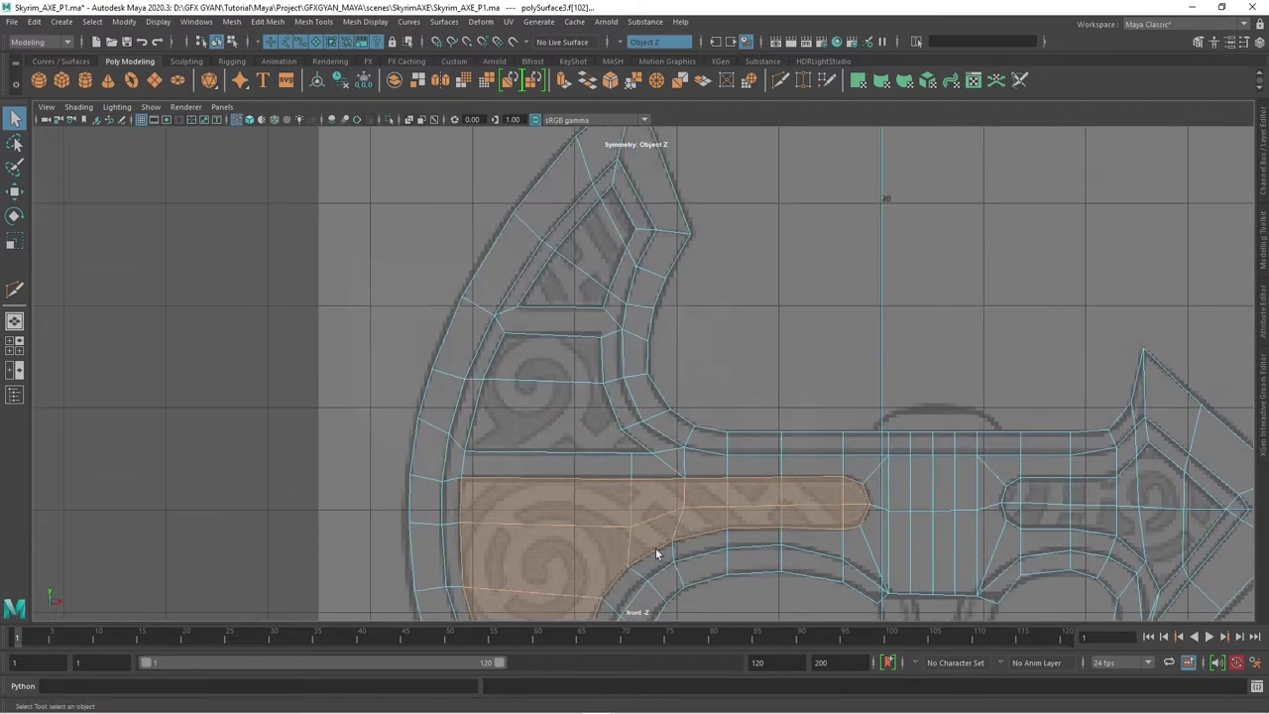
- Add the upper, middle and lower blade panel faces and the arrow tip's inner faces
left_click(609, 223, "shift")
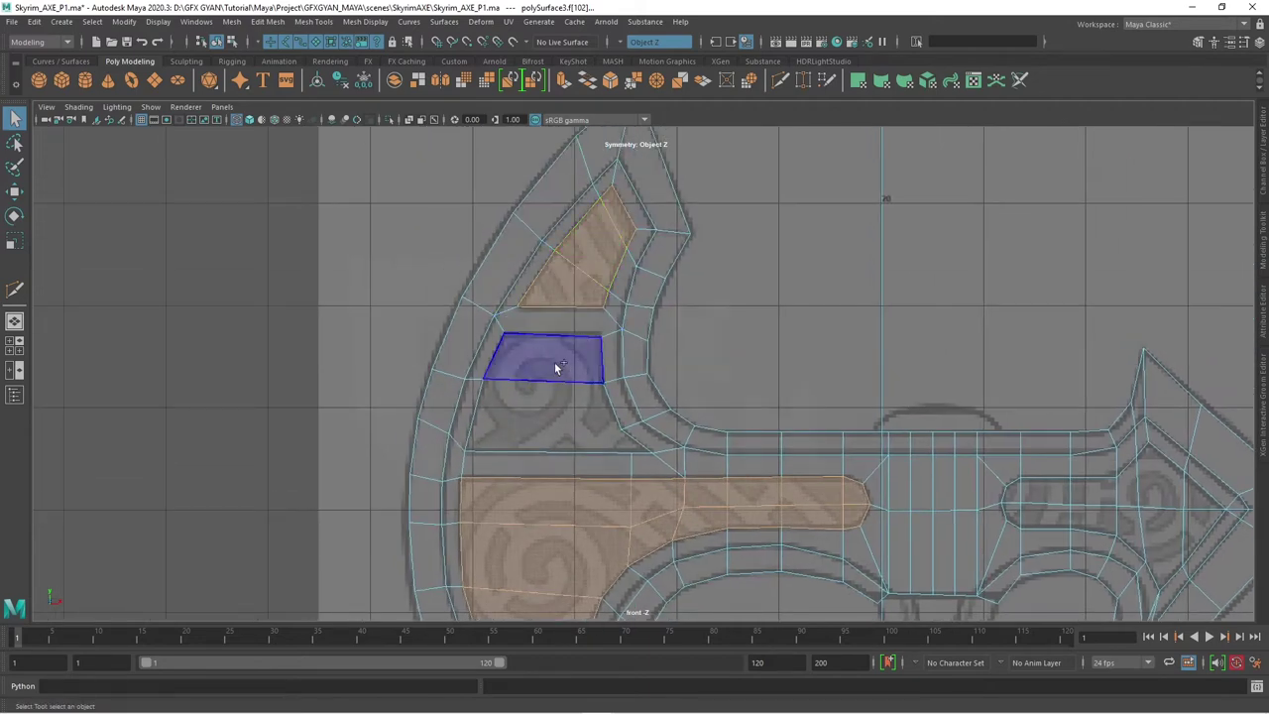
left_click(558, 396, "shift")
middle_click_drag(670, 498, 625, 152, "alt")
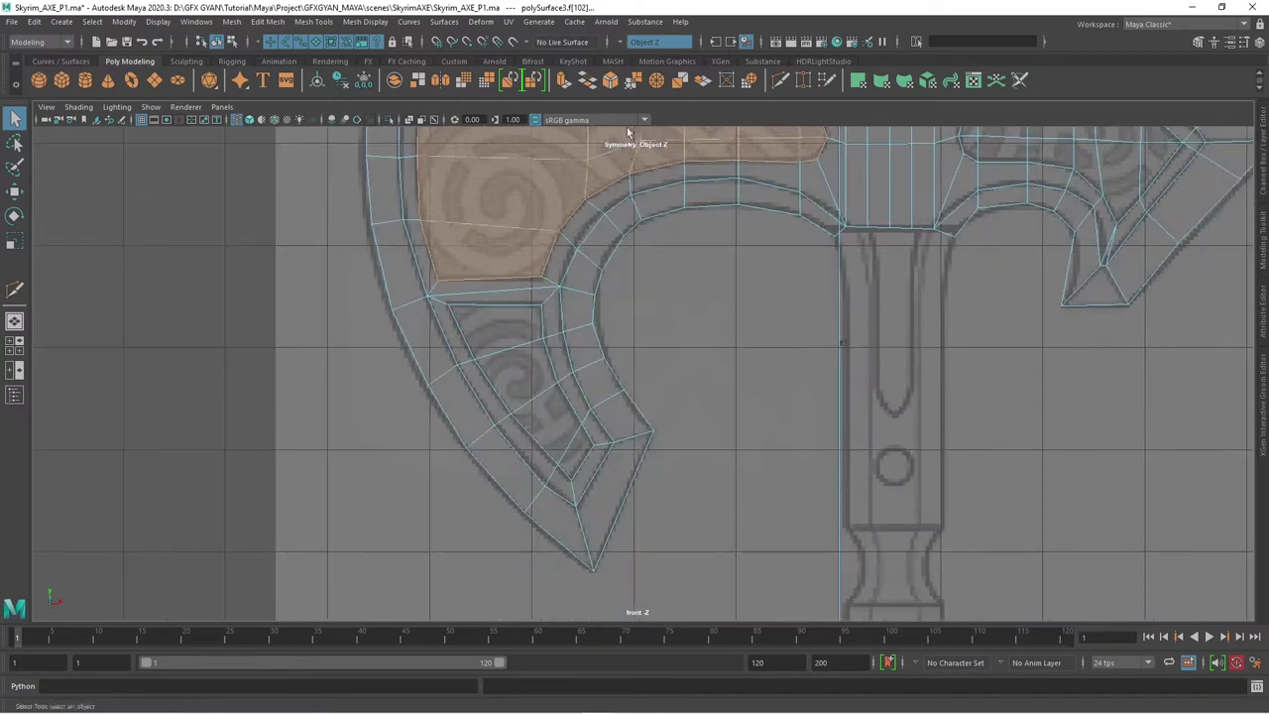
left_click(495, 332, "shift")
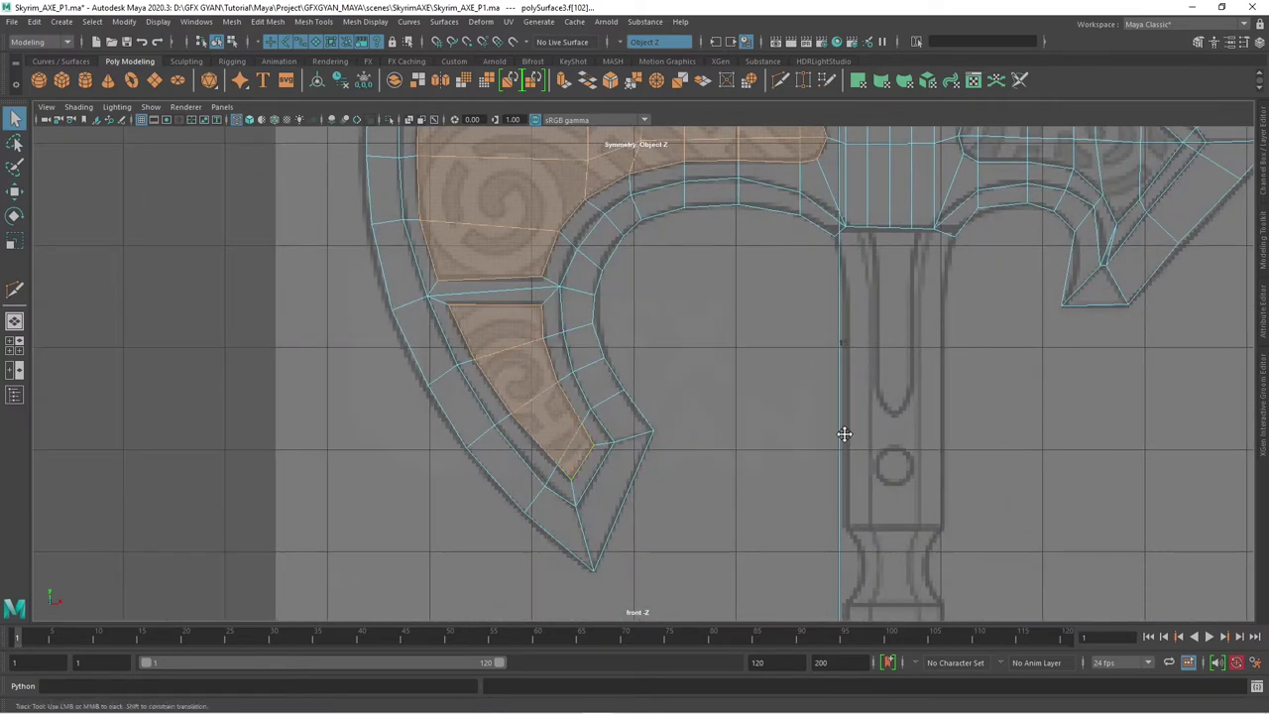
middle_click_drag(843, 433, 383, 499, "alt")
left_click_drag(639, 236, 464, 253, "shift")
scroll(768, 358, "down", 5)
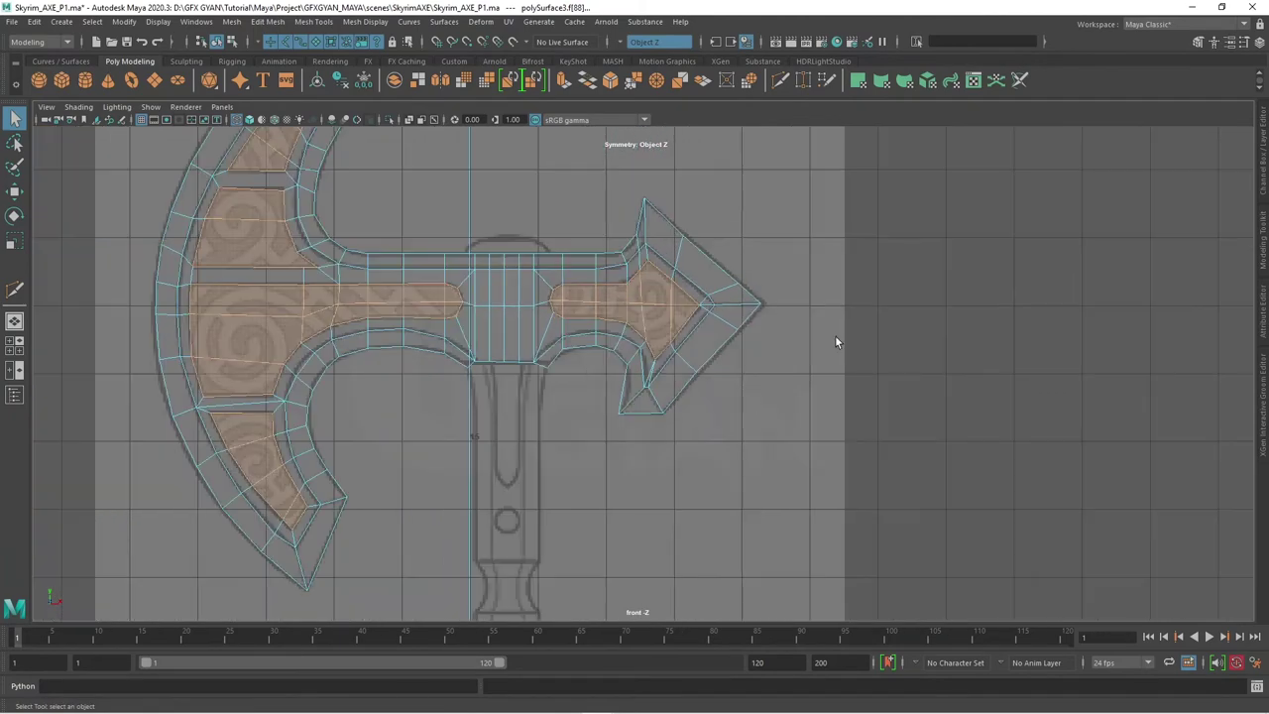
- Inspect the selected panel faces in the perspective view
key("space")
key("space")
mouse_move(900, 317)
left_mouse_down("alt")
mouse_move(814, 439)
mouse_move(830, 422)
mouse_move(935, 422)
mouse_move(779, 428)
left_mouse_up("alt")
scroll(733, 429, "up", 3)
left_click_drag(693, 430, 708, 467, "alt")
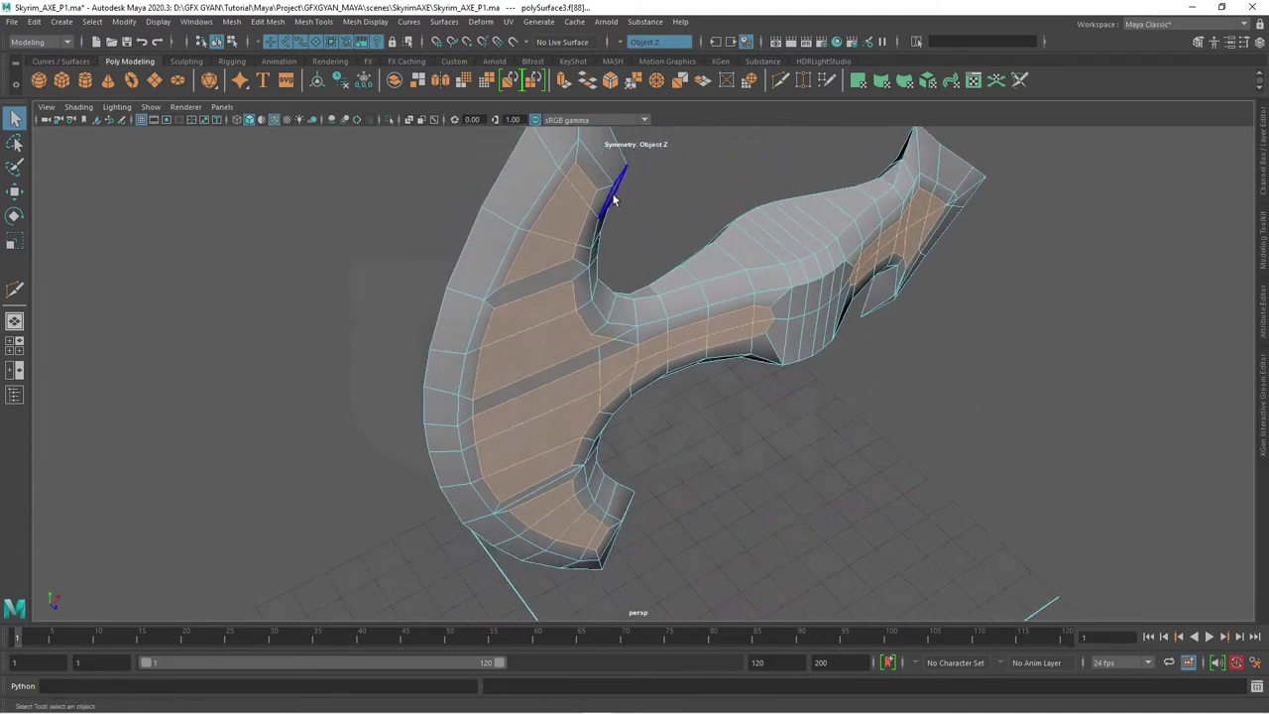
- Extrude the panel faces and push them inward to Local Translate Z -0.0667
left_click(562, 81)
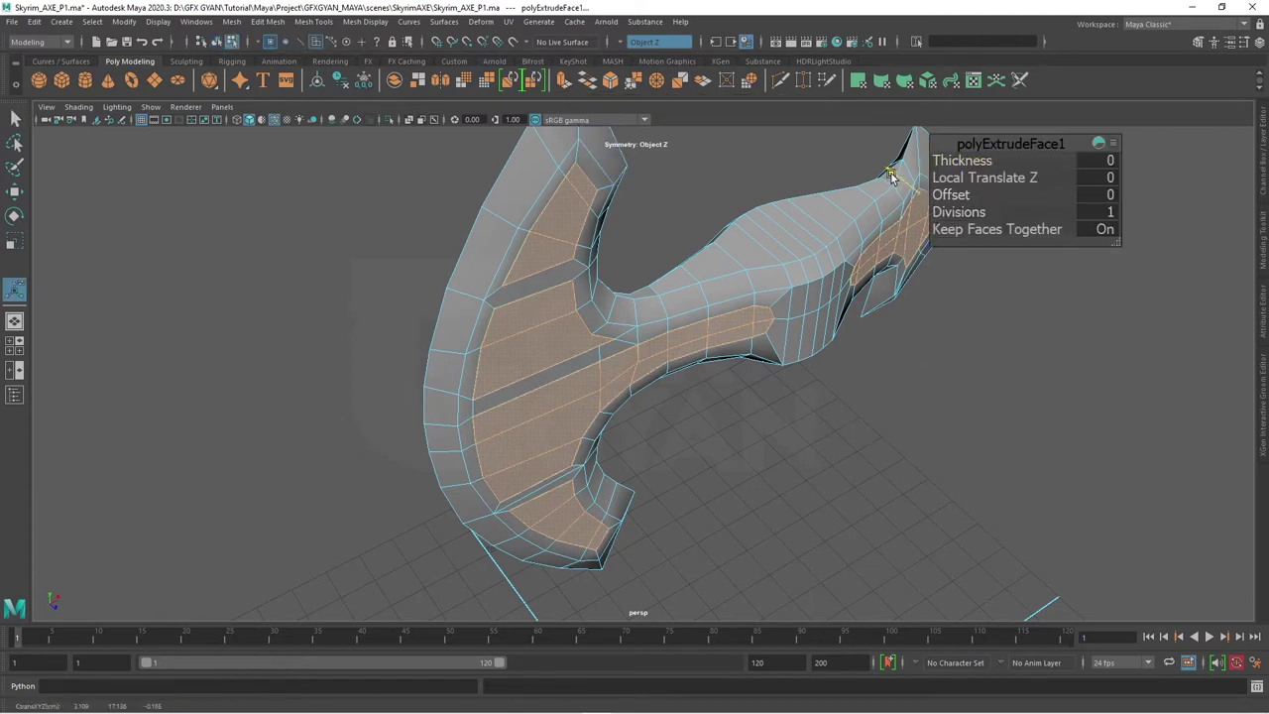
mouse_move(892, 173)
left_mouse_down()
mouse_move(760, 510)
mouse_move(687, 384)
mouse_move(680, 504)
mouse_move(668, 420)
mouse_move(618, 362)
mouse_move(821, 425)
mouse_move(857, 418)
mouse_move(822, 419)
left_mouse_up()
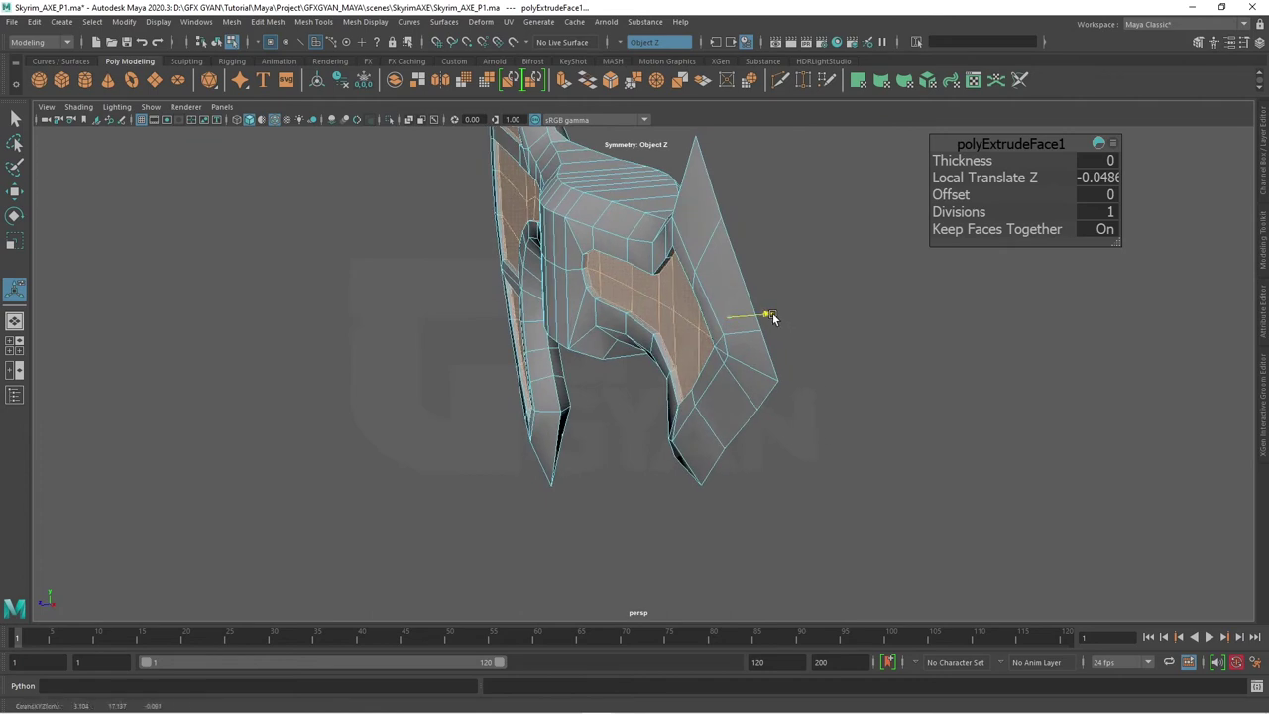
left_click_drag(772, 316, 769, 316)
mouse_move(769, 315)
left_mouse_down("alt")
mouse_move(760, 414)
mouse_move(790, 394)
mouse_move(543, 418)
mouse_move(659, 385)
mouse_move(565, 430)
mouse_move(652, 430)
mouse_move(524, 407)
mouse_move(567, 419)
left_mouse_up("alt")
- Deselect the faces, then frame and orbit the whole axe head in smooth preview
key("q")
left_click(644, 412)
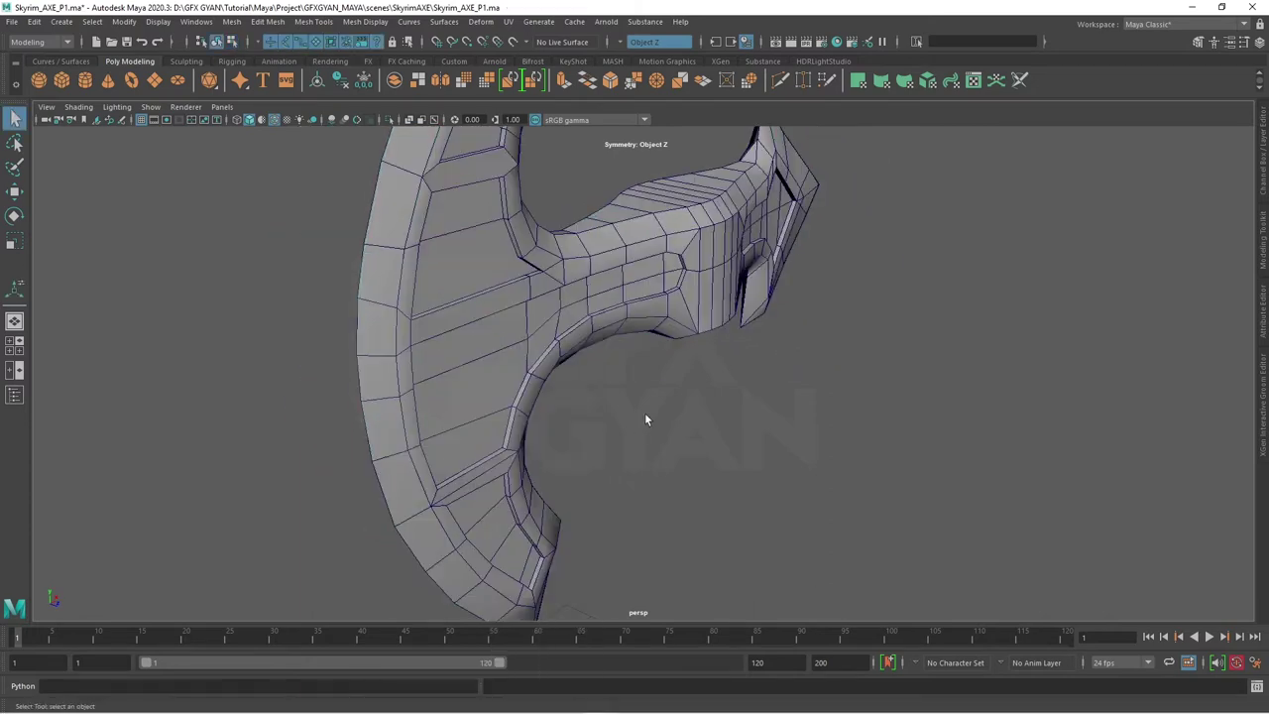
key("F8")
key("3")
key("f")
left_click(718, 412)
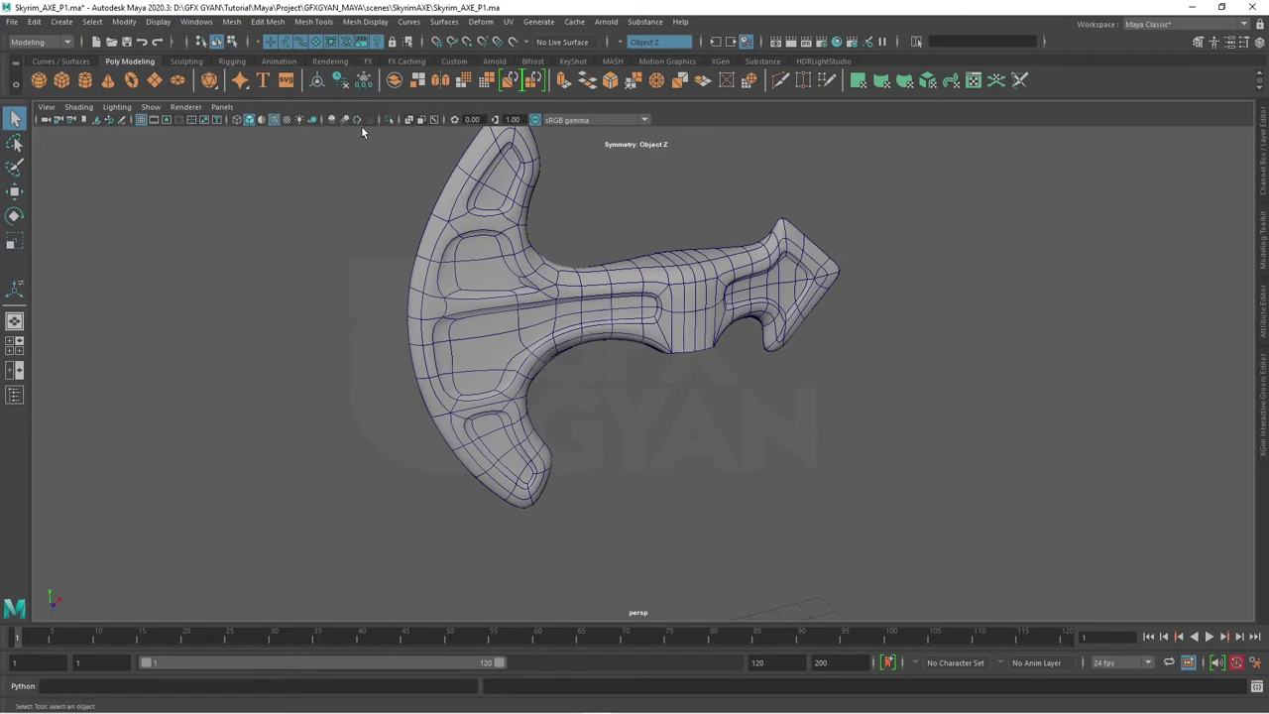
left_click(473, 322)
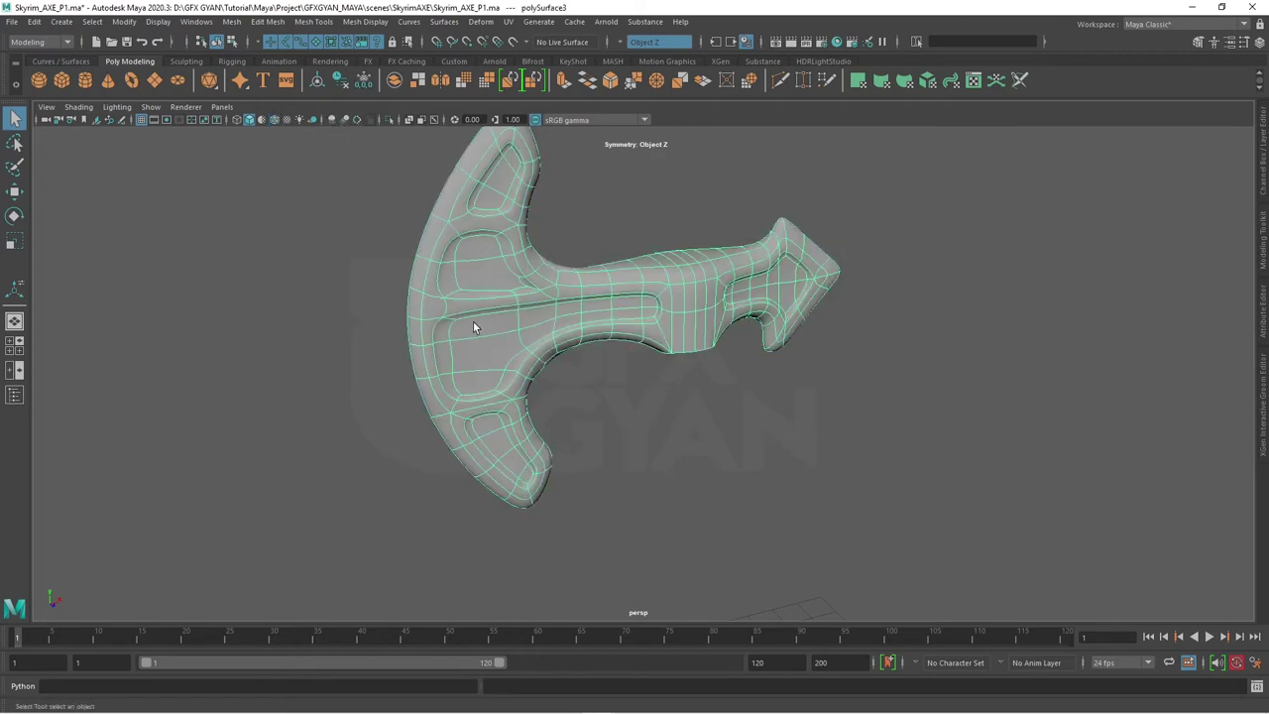
mouse_move(505, 377)
left_mouse_down("alt")
mouse_move(728, 473)
mouse_move(787, 462)
mouse_move(668, 472)
left_mouse_up("alt")
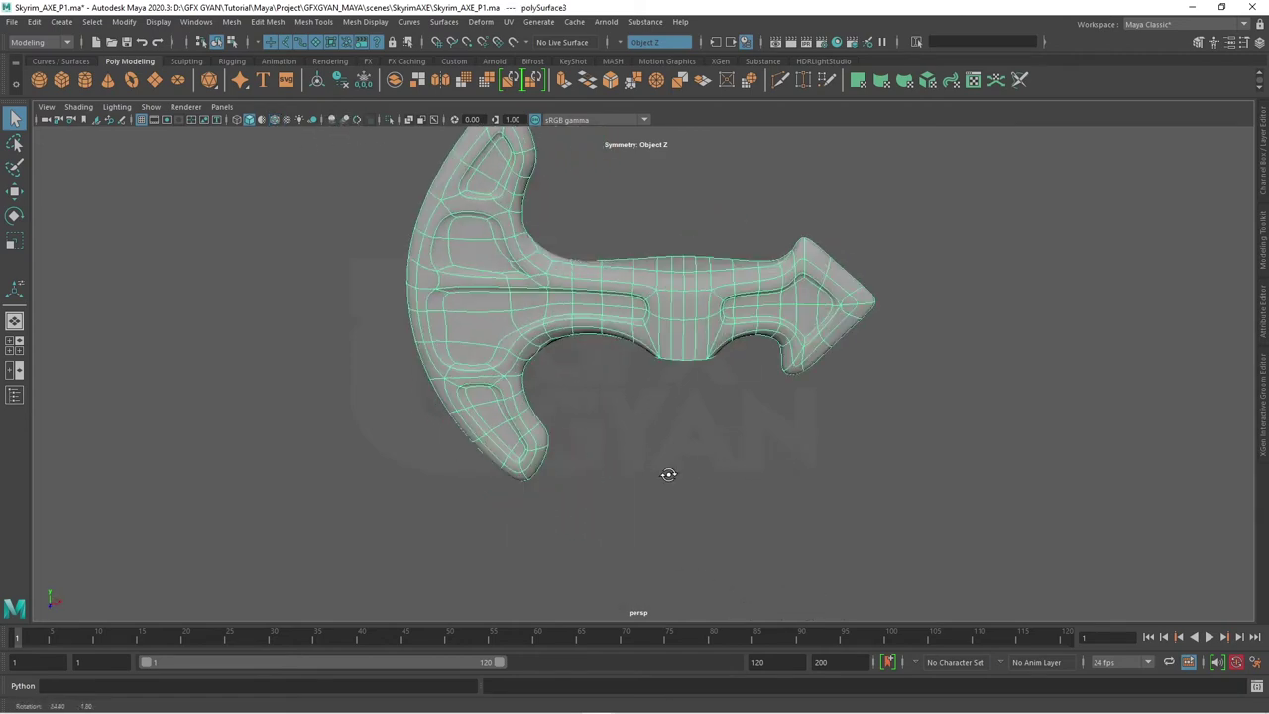
left_click_drag(512, 329, 646, 402, "alt")
- Return to cage display (1) and undo back to the earlier inset blade face selection
key("1")
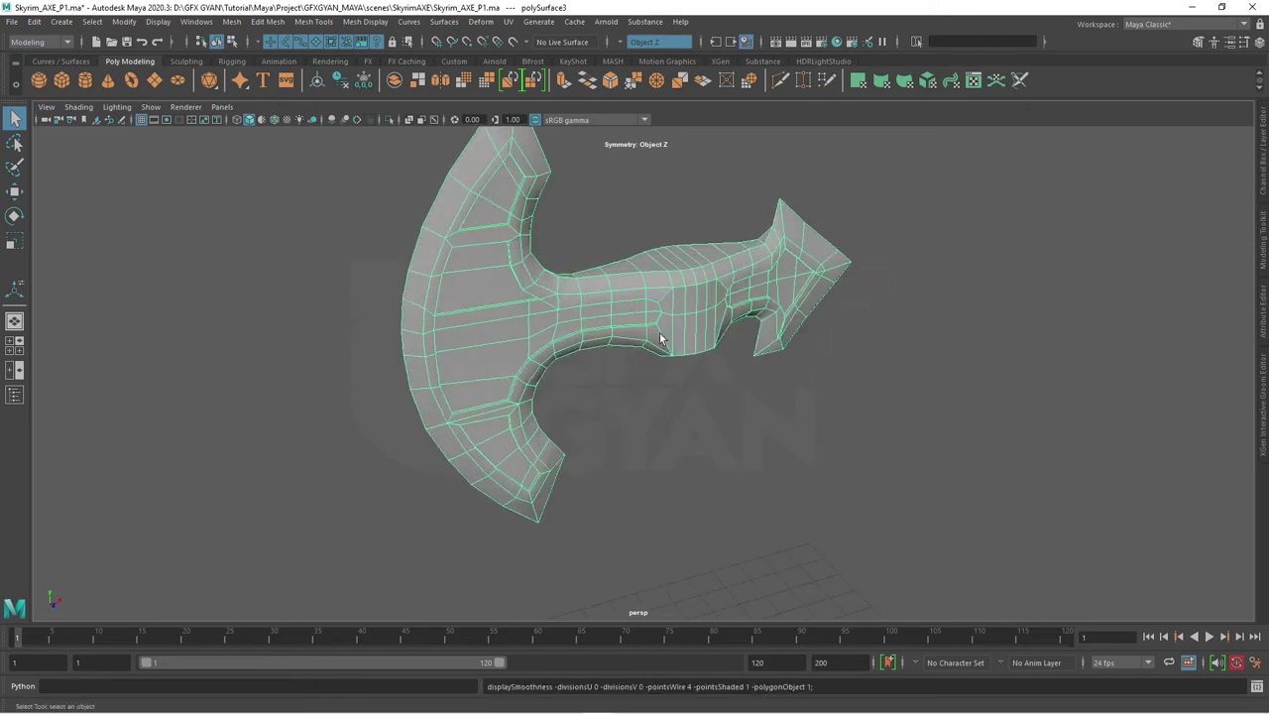
right_click_drag(671, 327, 673, 355)
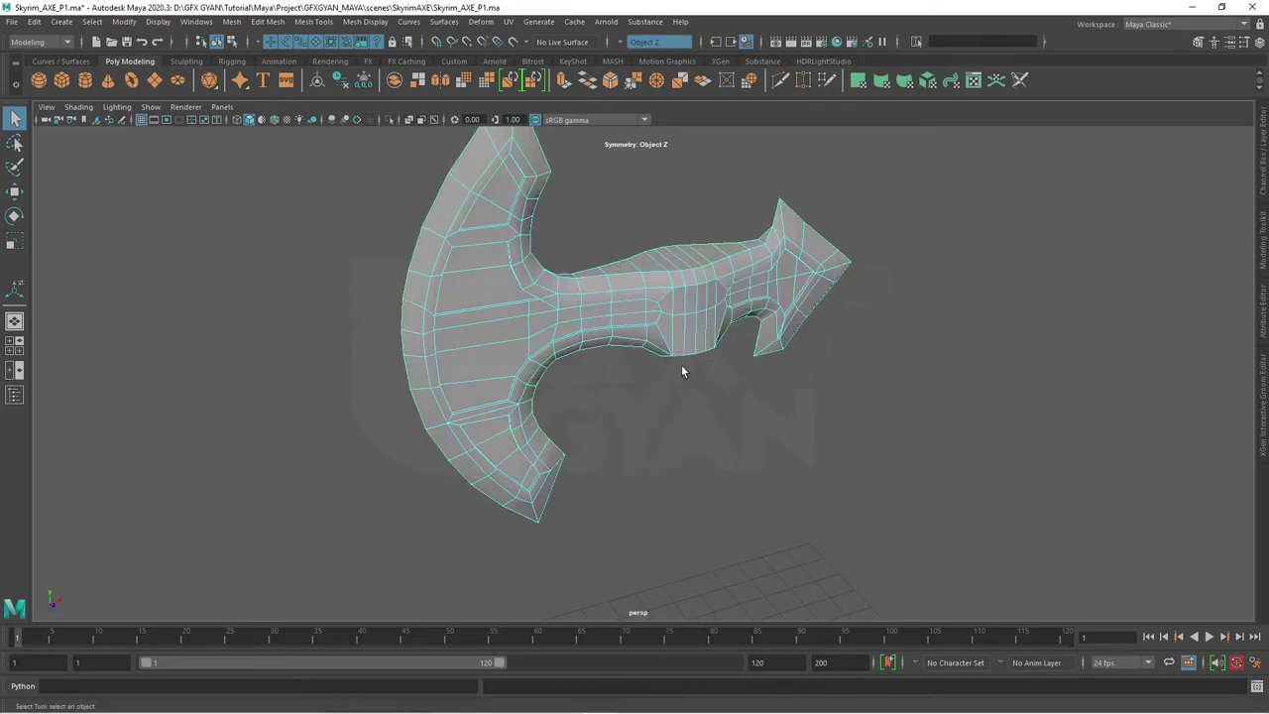
key("ctrl+z")
key("ctrl+z")
key("ctrl+z")
key("ctrl+z")
key("ctrl+z")
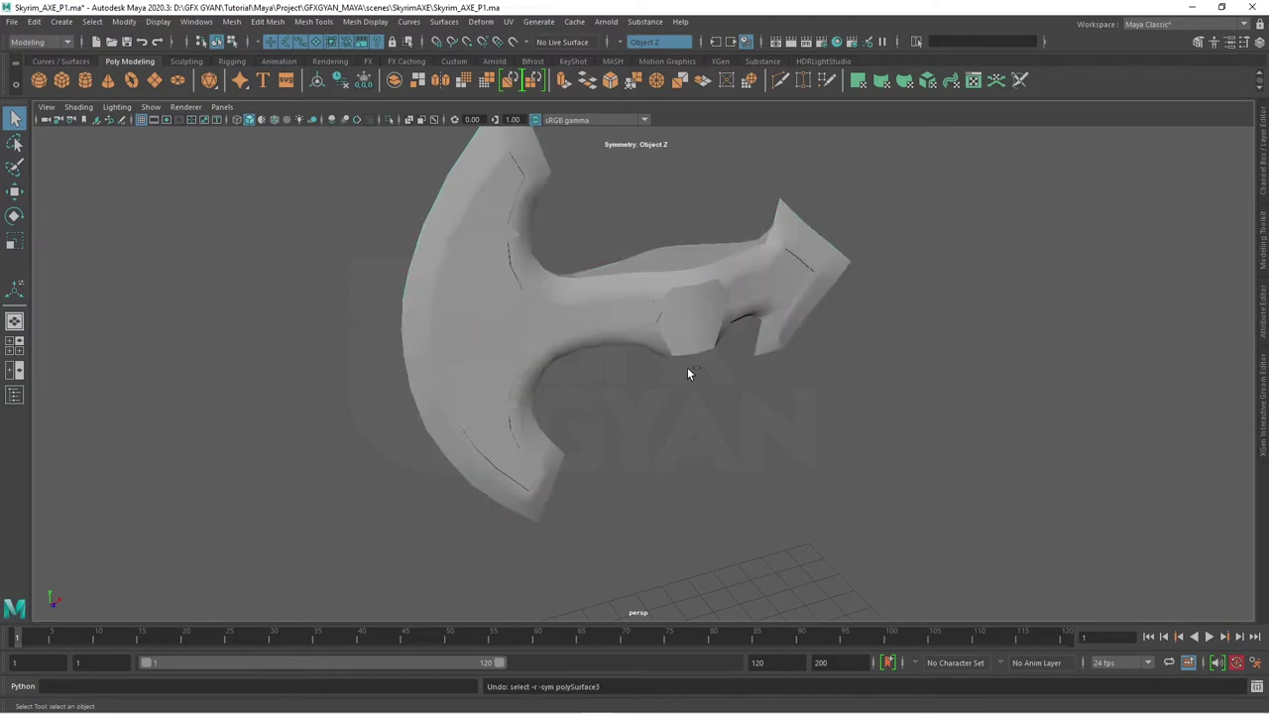
key("ctrl+z")
key("ctrl+z")
mouse_move(687, 372)
left_mouse_down("alt")
mouse_move(731, 386)
mouse_move(770, 447)
mouse_move(790, 449)
left_mouse_up("alt")
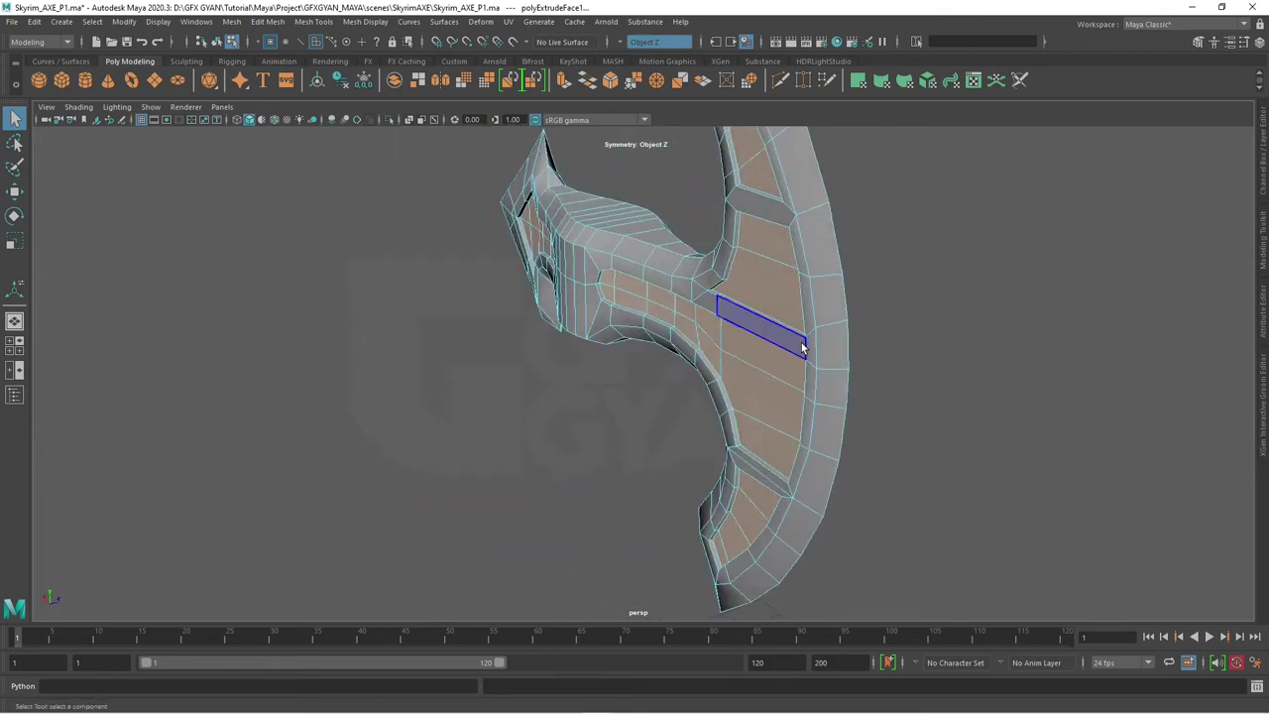
- Orbit to the blade's inner curve and deselect the narrow groove strip face
mouse_move(803, 346)
left_mouse_down("alt")
mouse_move(892, 430)
mouse_move(495, 476)
mouse_move(609, 419)
left_mouse_up("alt")
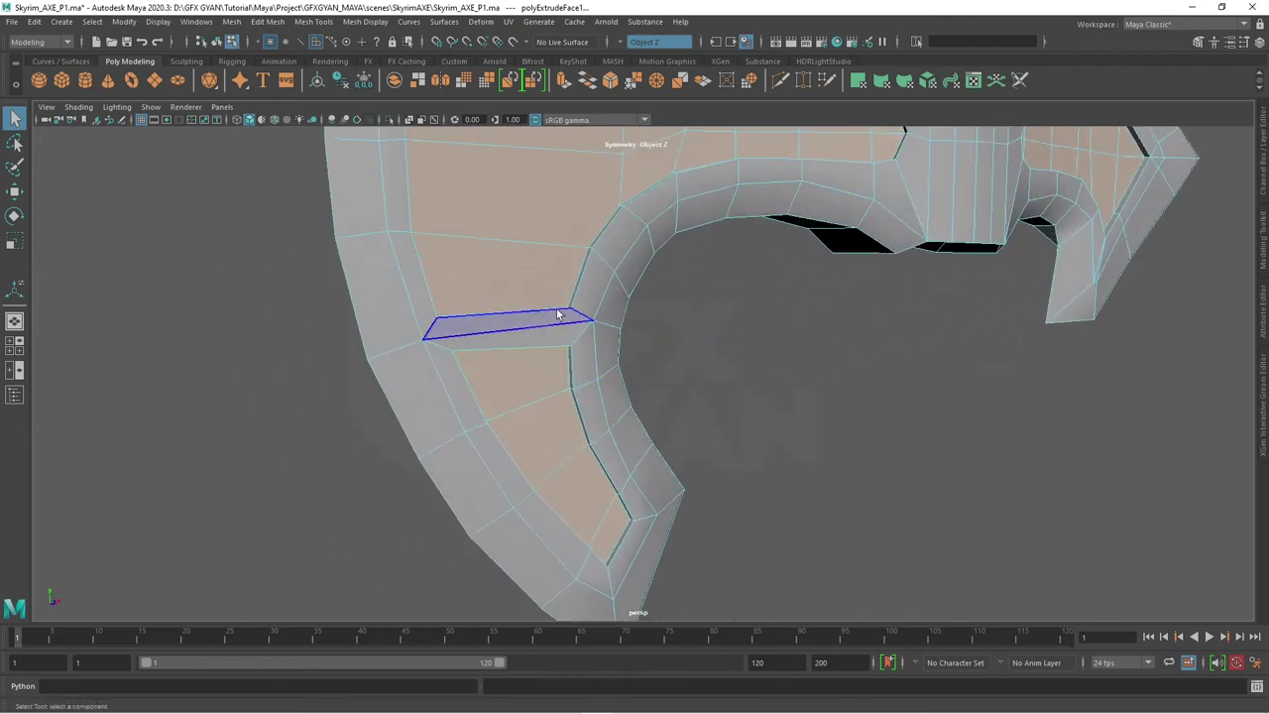
mouse_move(599, 355)
left_mouse_down("alt")
mouse_move(784, 426)
mouse_move(694, 475)
left_mouse_up("alt")
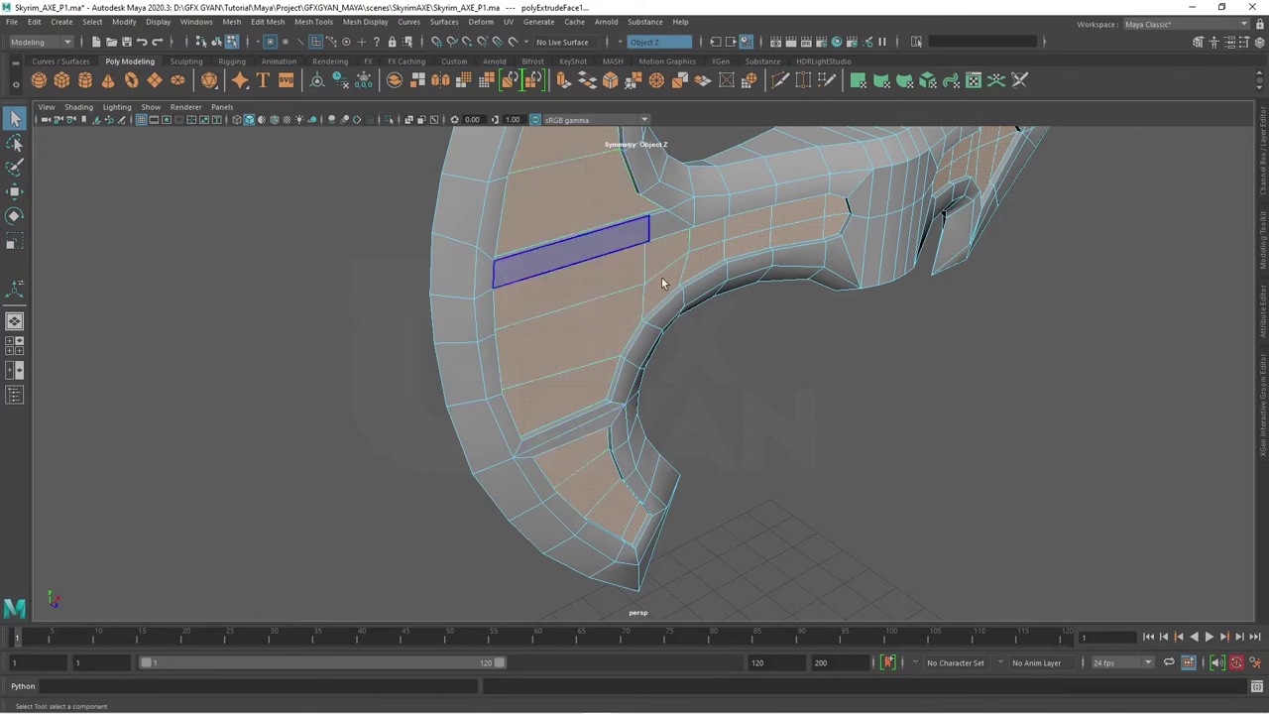
left_click_drag(585, 526, 582, 173, "alt")
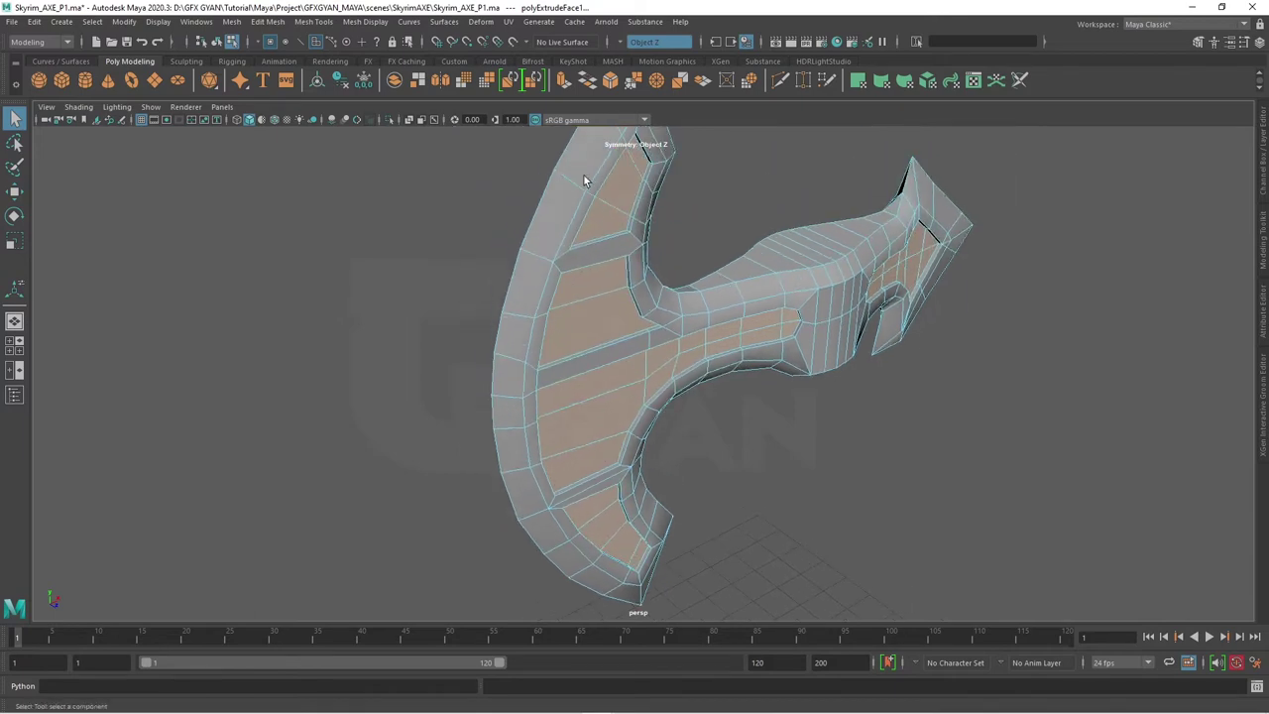
scroll(594, 297, "up", 2)
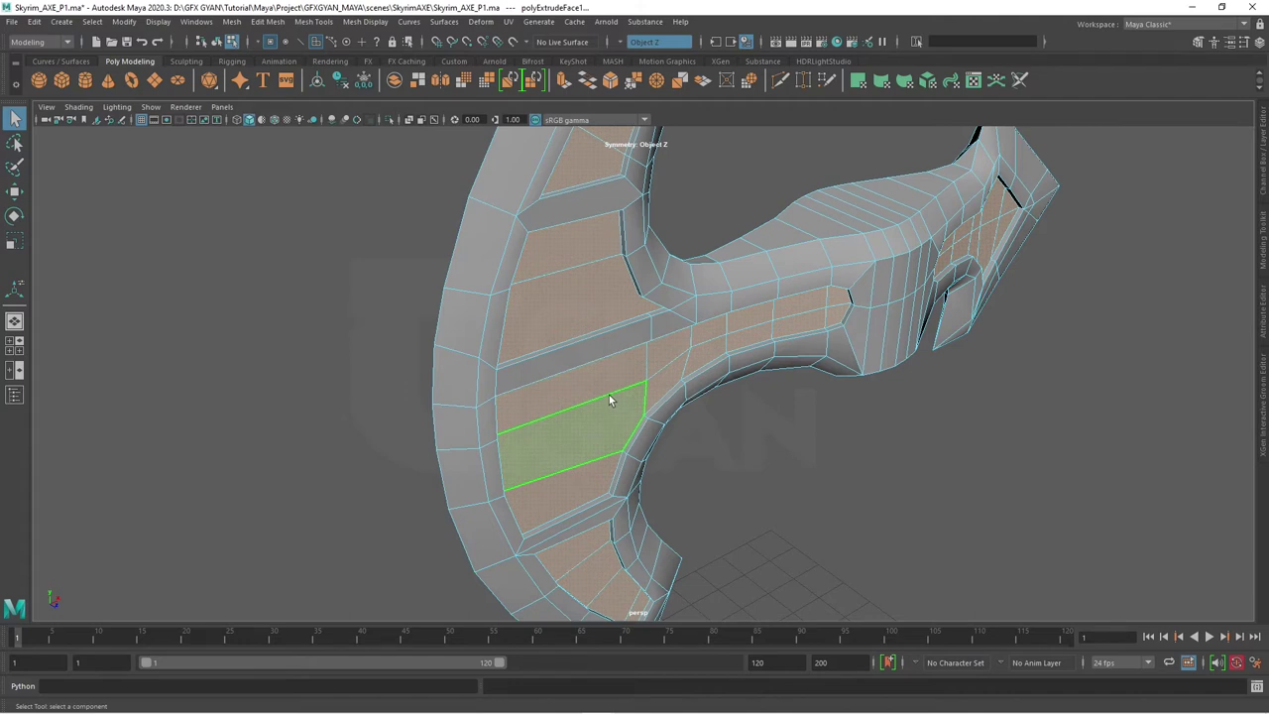
left_click(541, 381)
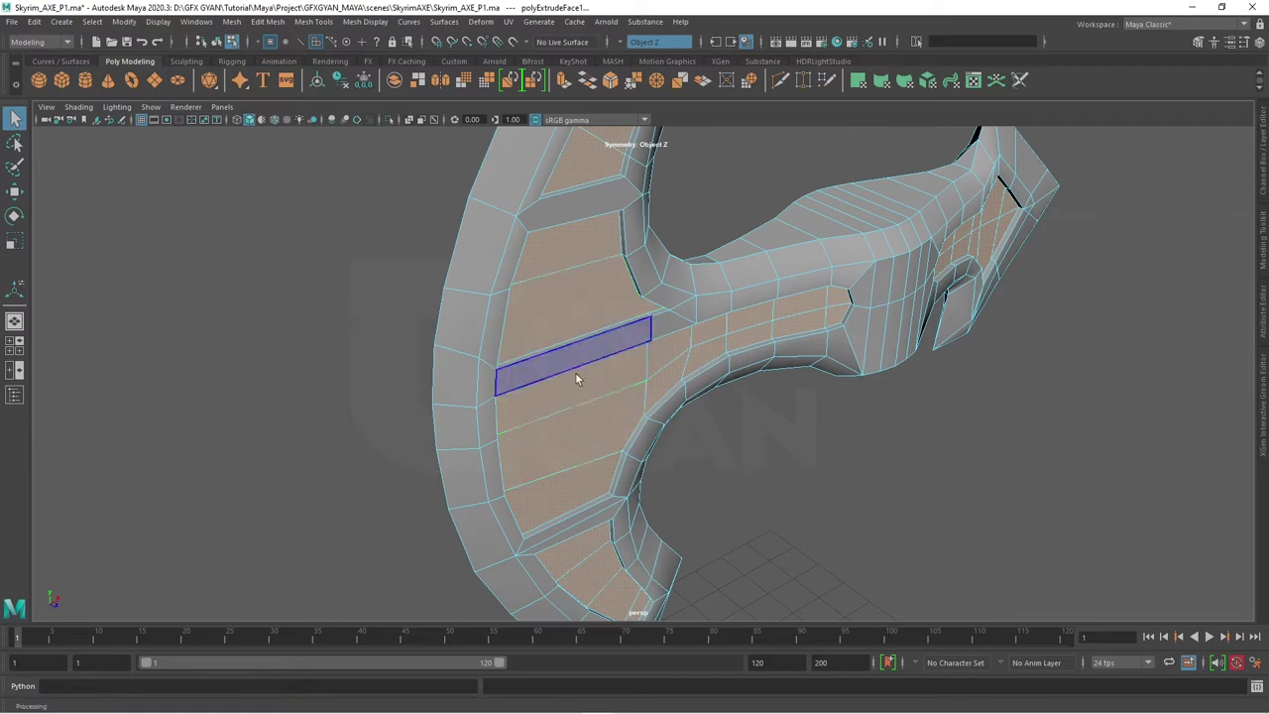
left_click(575, 372, "ctrl")
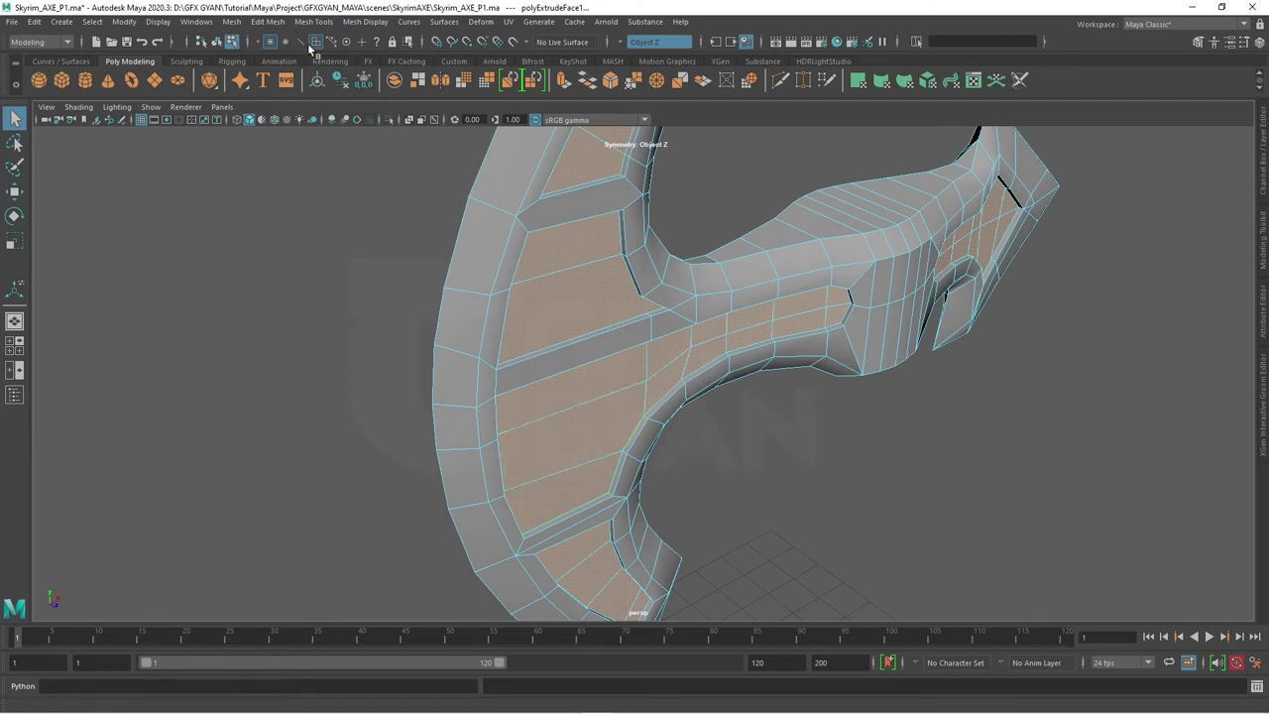
left_click(278, 20)
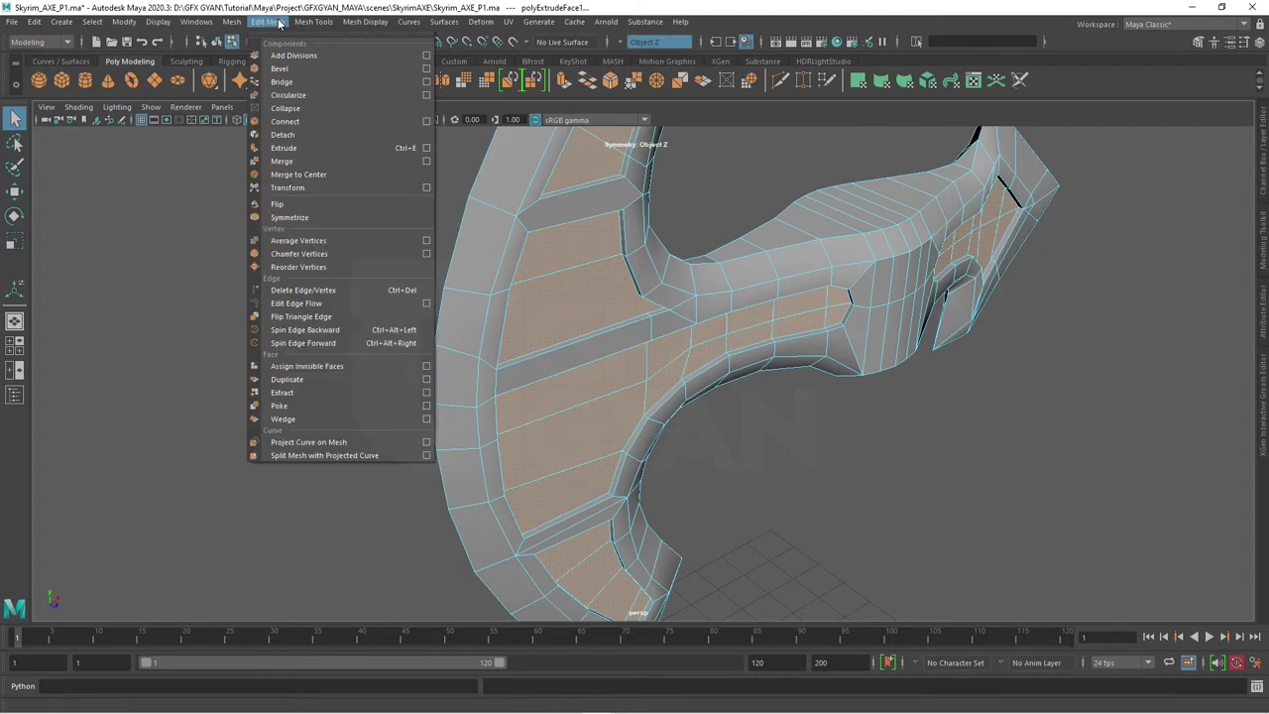
- Extract the selected inset faces with Edit Mesh > Extract and check the separated pieces
left_click(307, 395)
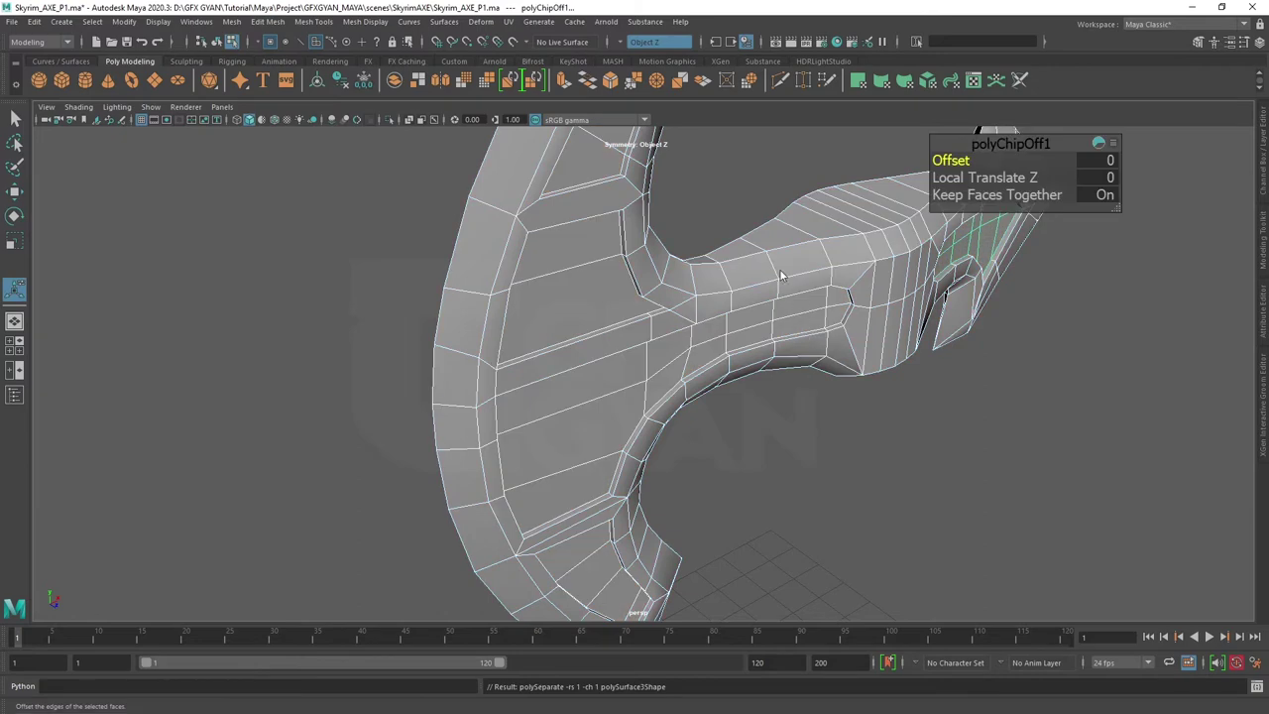
left_click(835, 307)
key("F8")
left_click(848, 293)
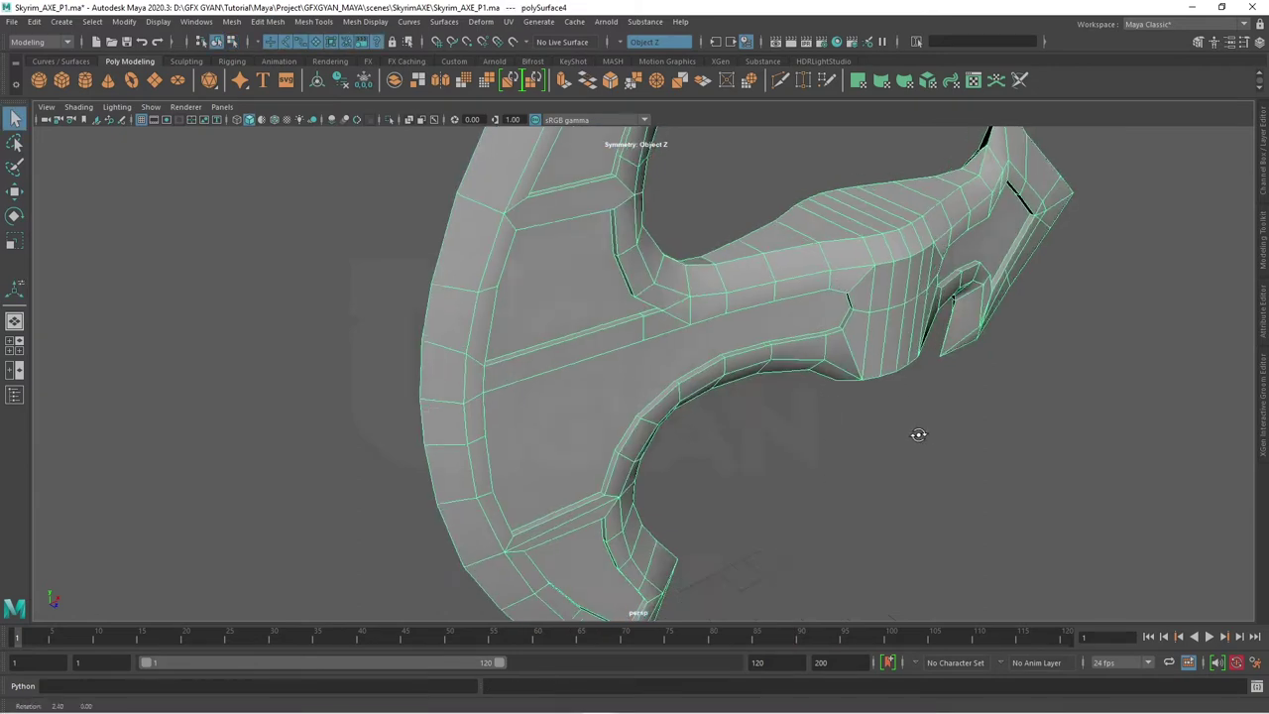
left_click_drag(915, 433, 868, 443, "alt")
left_click(643, 369)
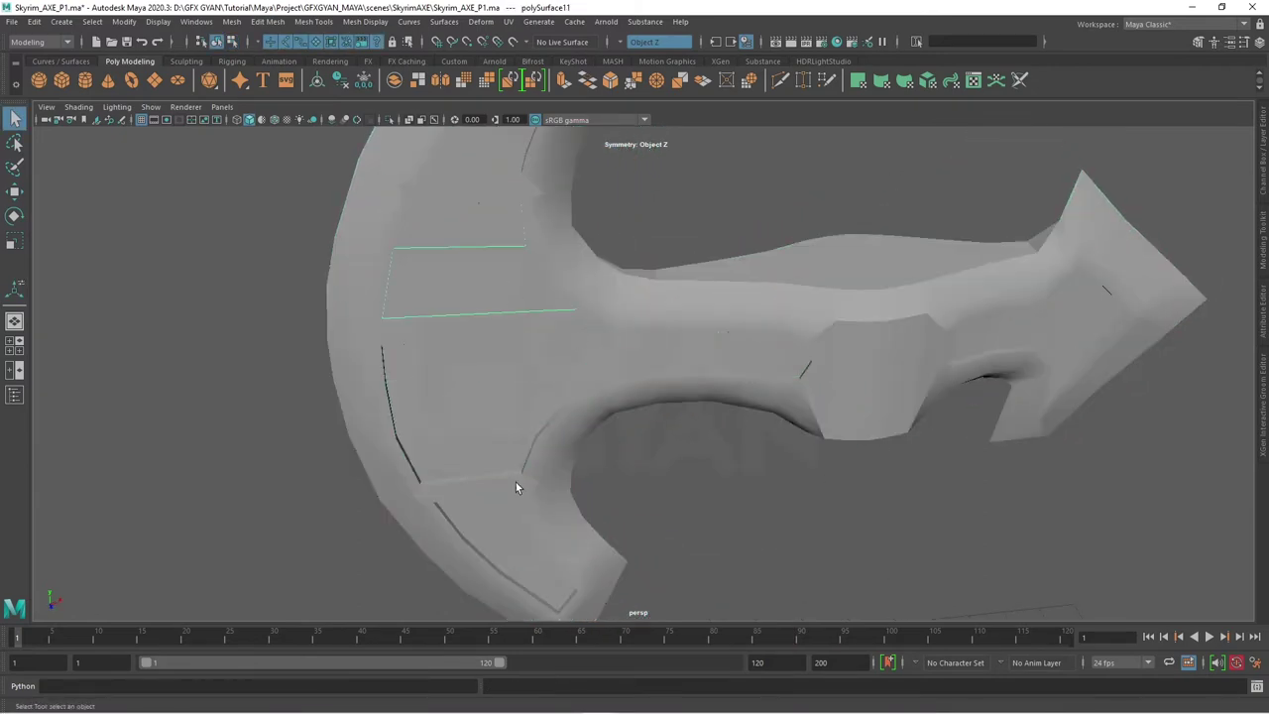
mouse_move(526, 510)
left_mouse_down("alt")
mouse_move(605, 449)
mouse_move(573, 369)
left_mouse_up("alt")
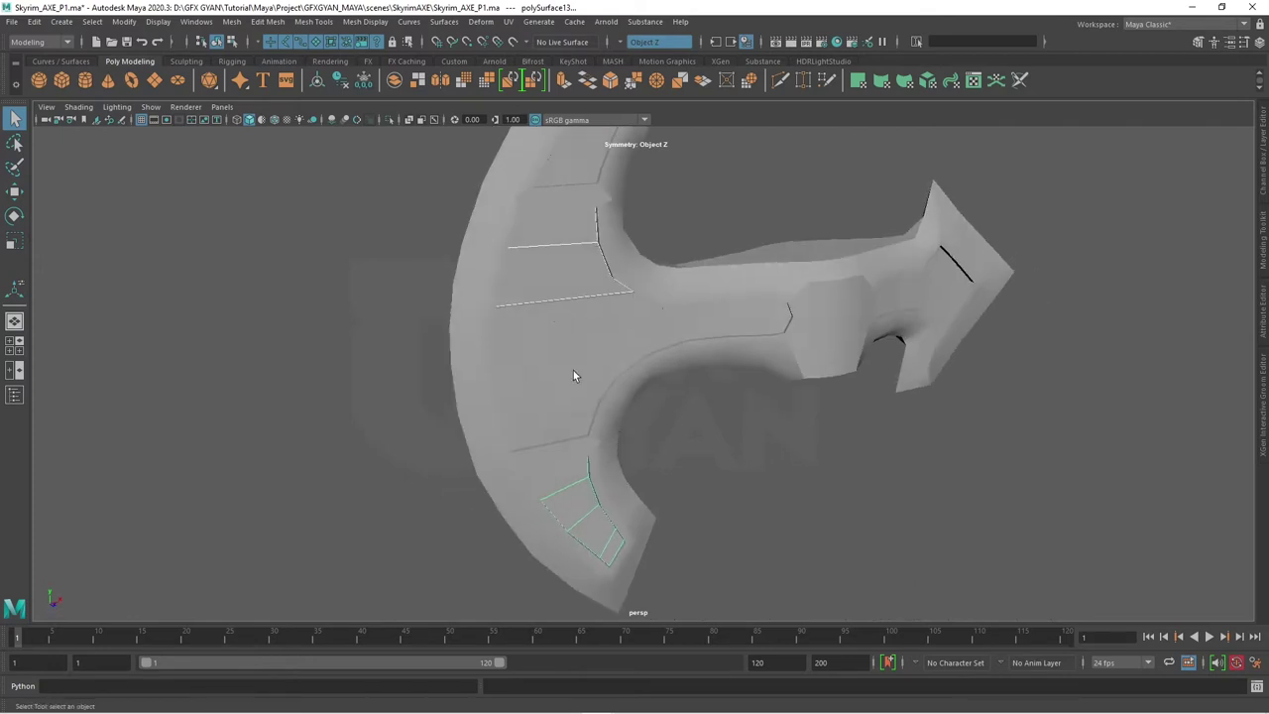
left_click(562, 308)
left_click_drag(581, 195, 786, 514, "alt")
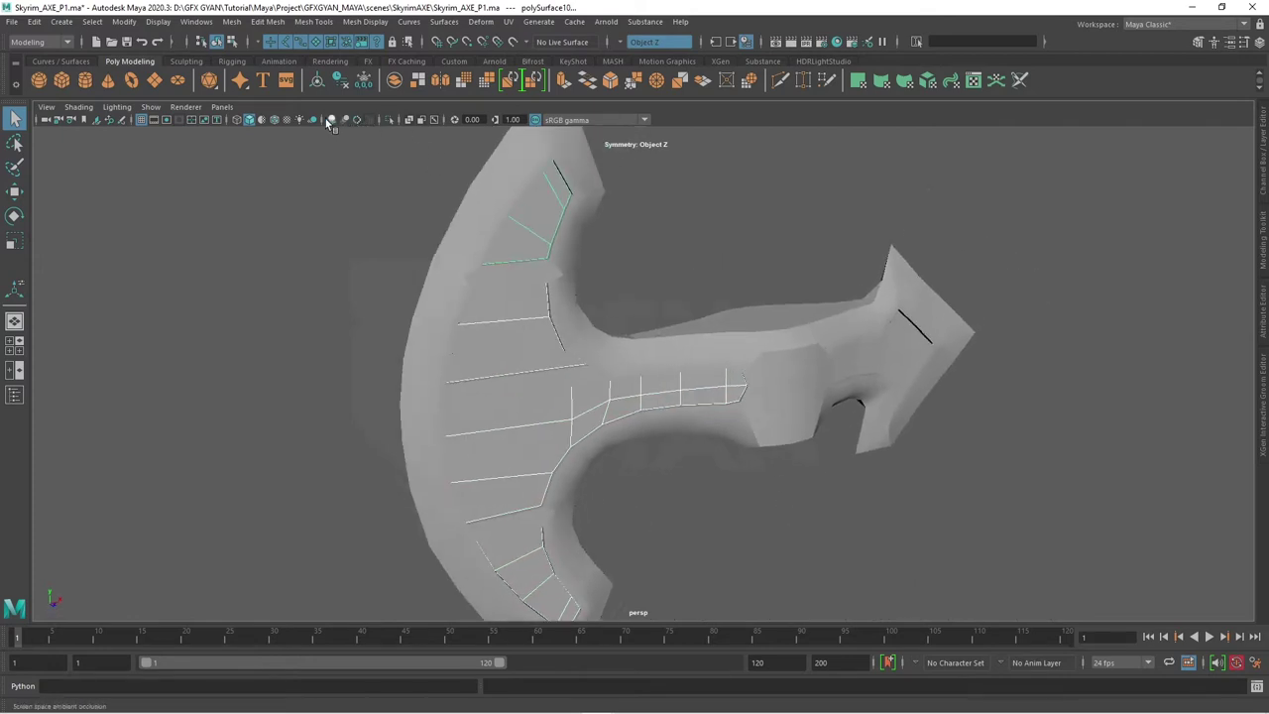
- Enable Wireframe on Shaded and inspect the separated pieces from both sides of the blade
left_click(275, 120)
left_click(880, 357)
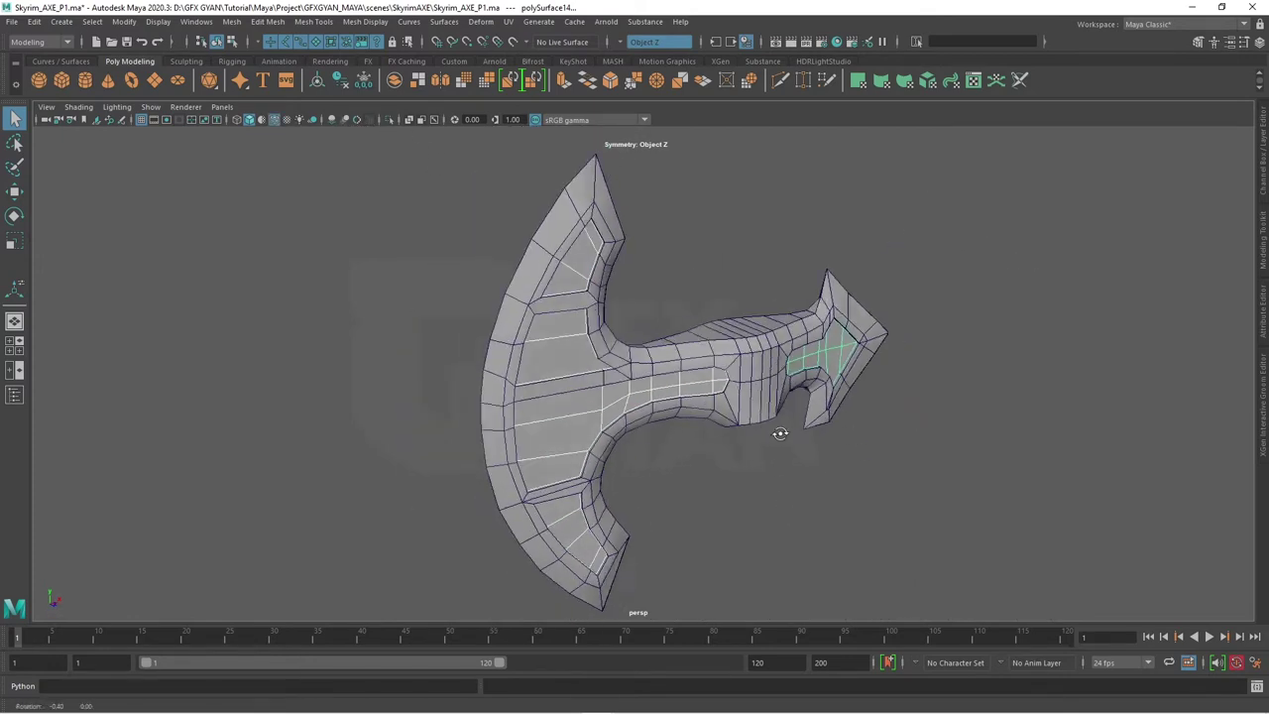
left_click_drag(880, 357, 991, 439, "alt")
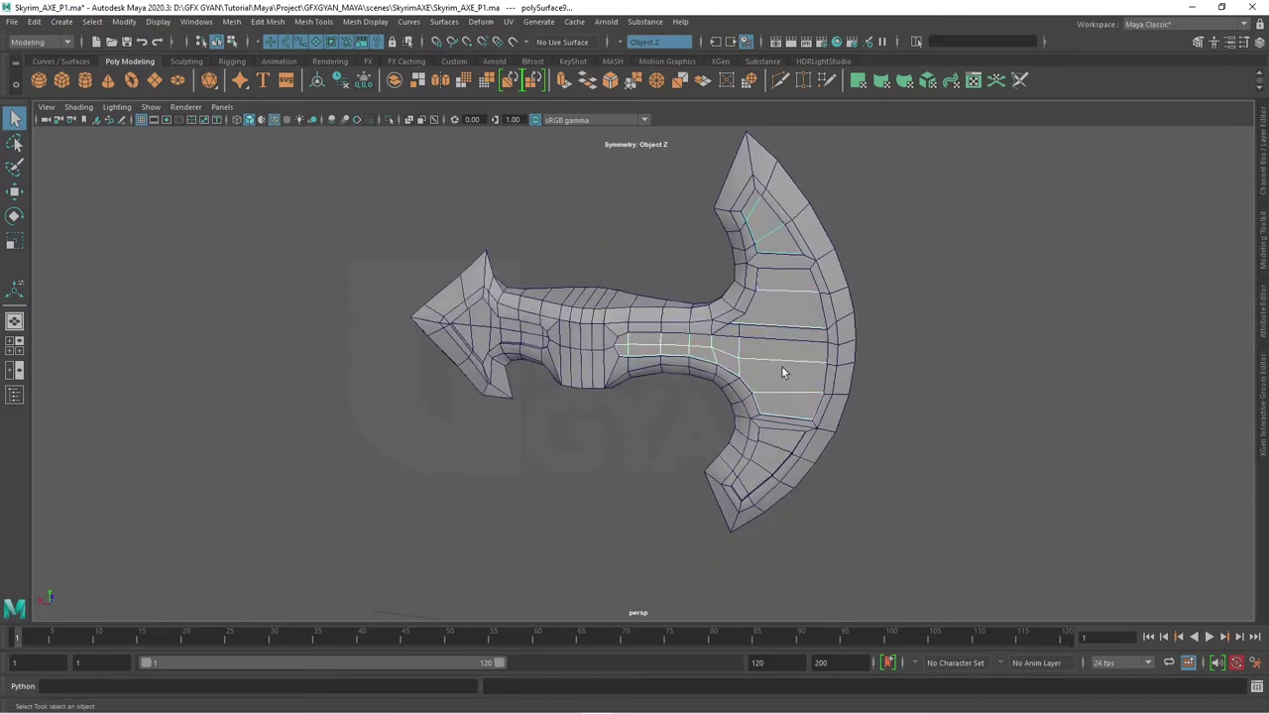
mouse_move(513, 346)
left_mouse_down("alt")
mouse_move(841, 417)
mouse_move(846, 390)
left_mouse_up("alt")
- Put the selected extracted piece on a new layer, layer2
left_click(1265, 174)
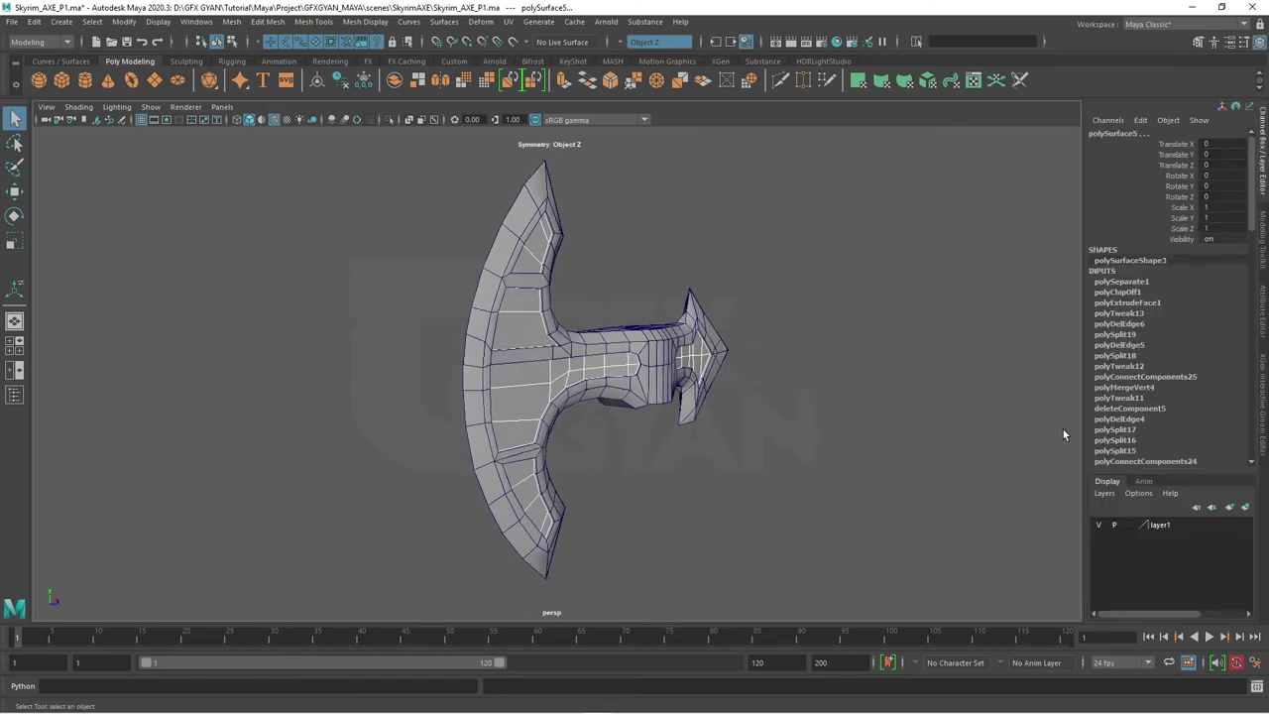
left_click(1245, 506)
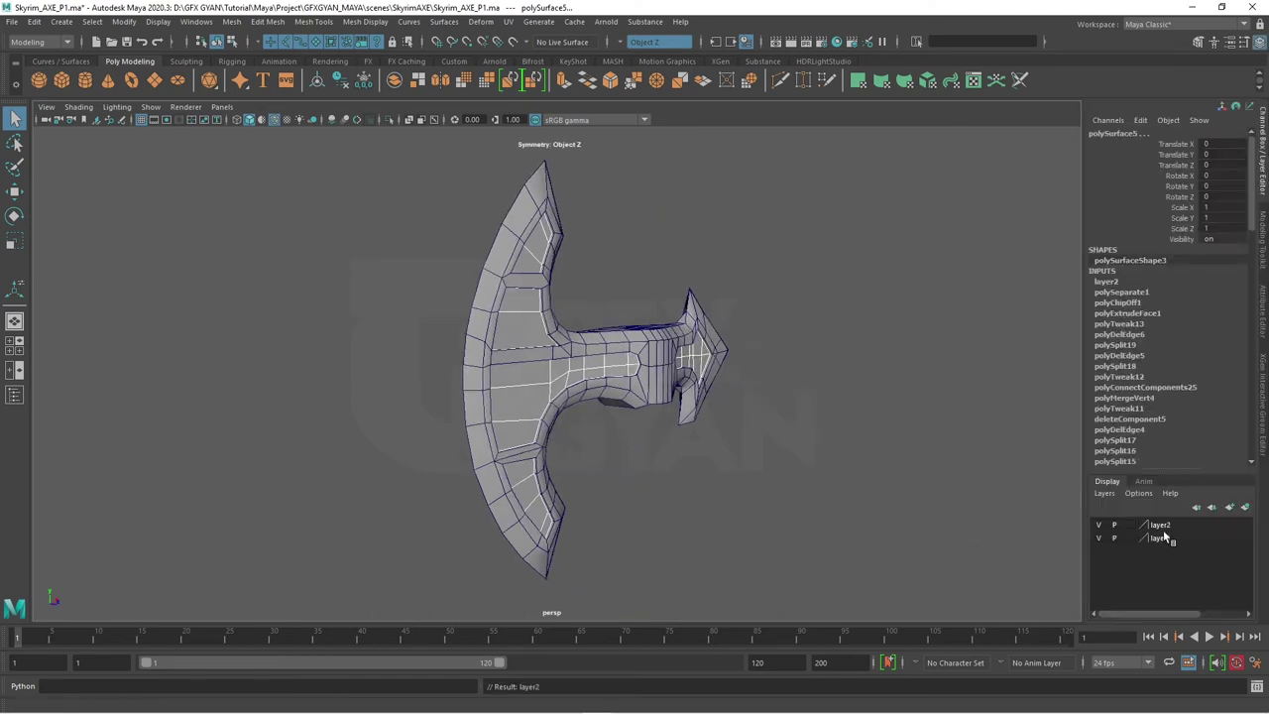
left_click(1103, 524)
left_click(1103, 524)
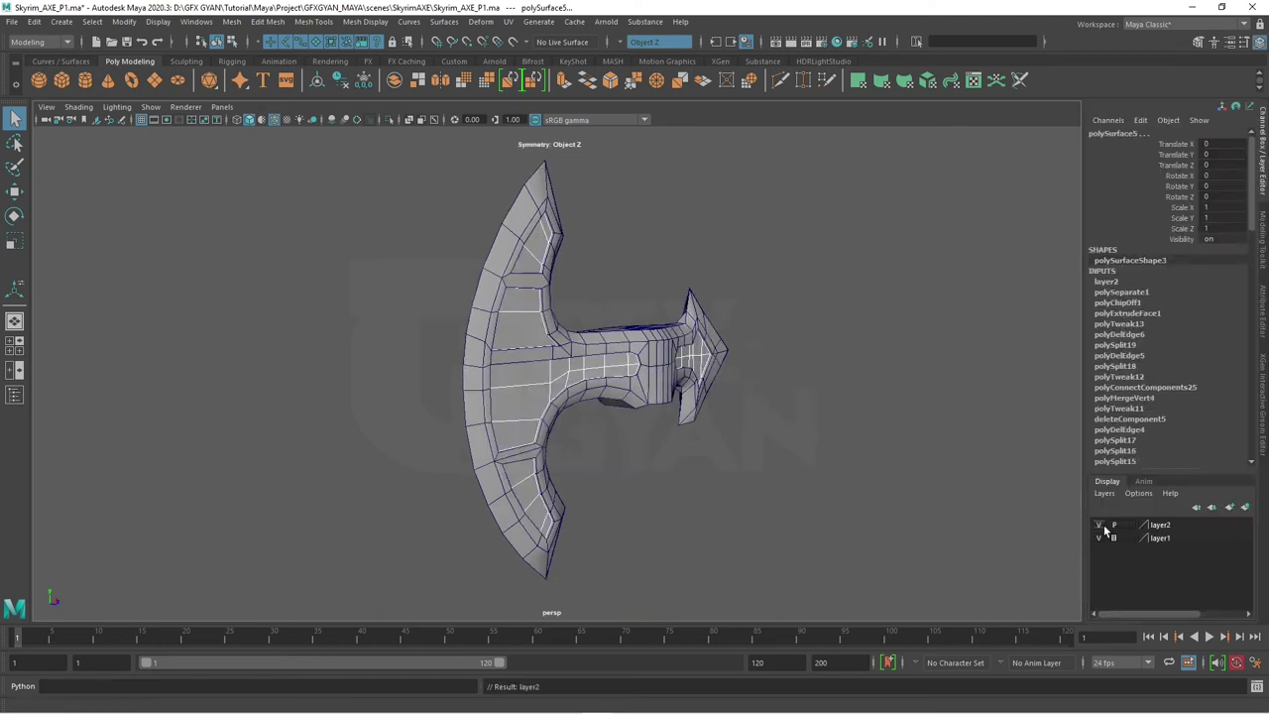
double_click(1155, 525)
left_click(624, 366)
- Delete construction history from the extracted piece and from the axe head mesh
left_click(35, 21)
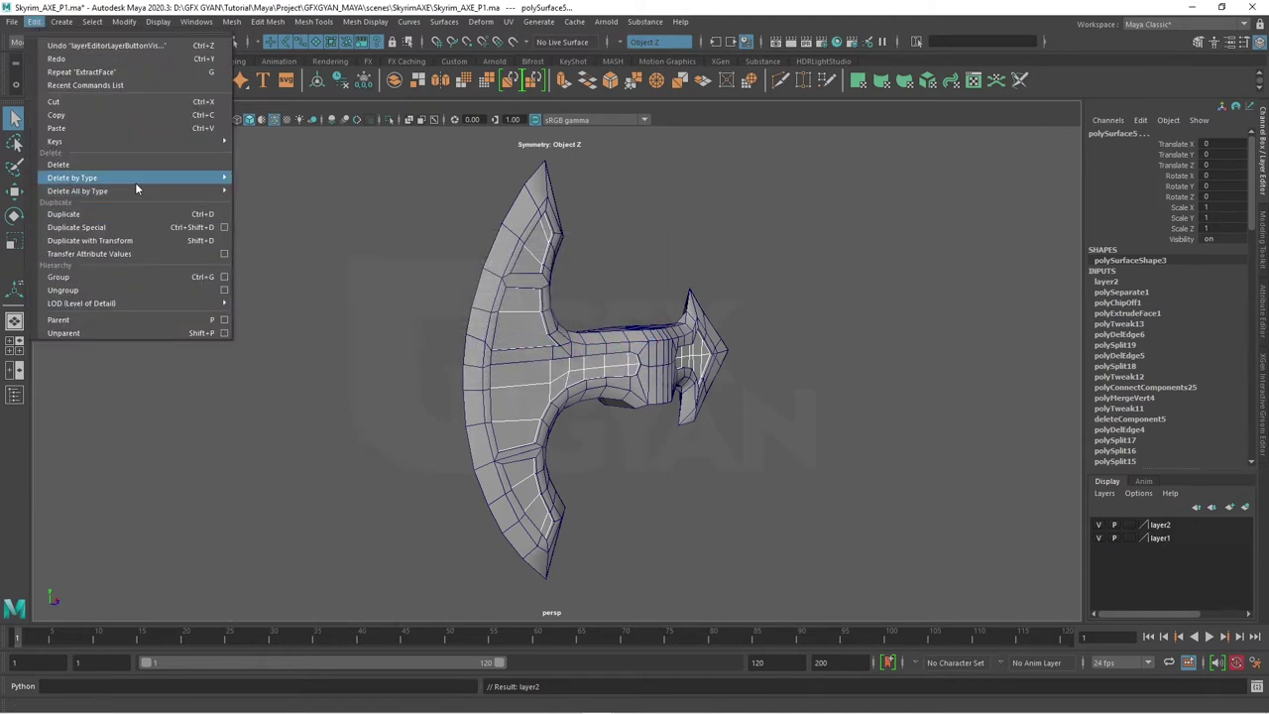
mouse_move(72, 177)
left_click(288, 190)
left_click(542, 373)
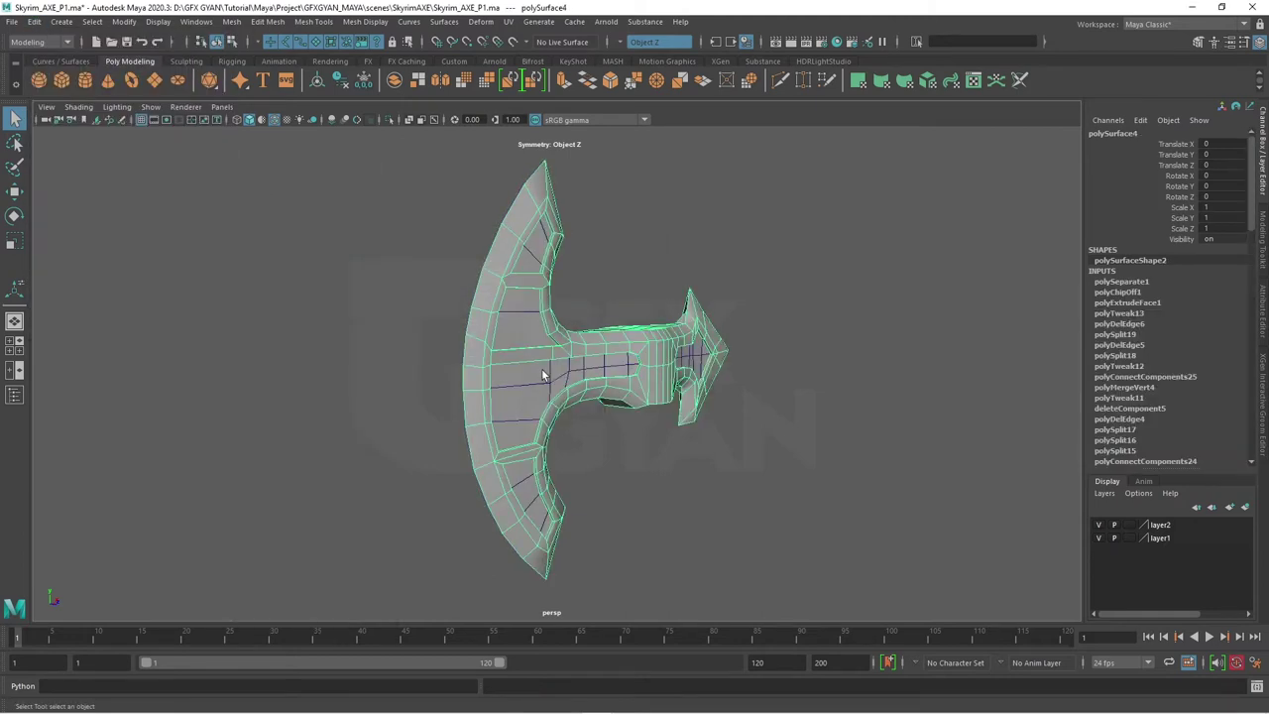
scroll(1164, 365, "down", 5)
scroll(1148, 380, "down", 5)
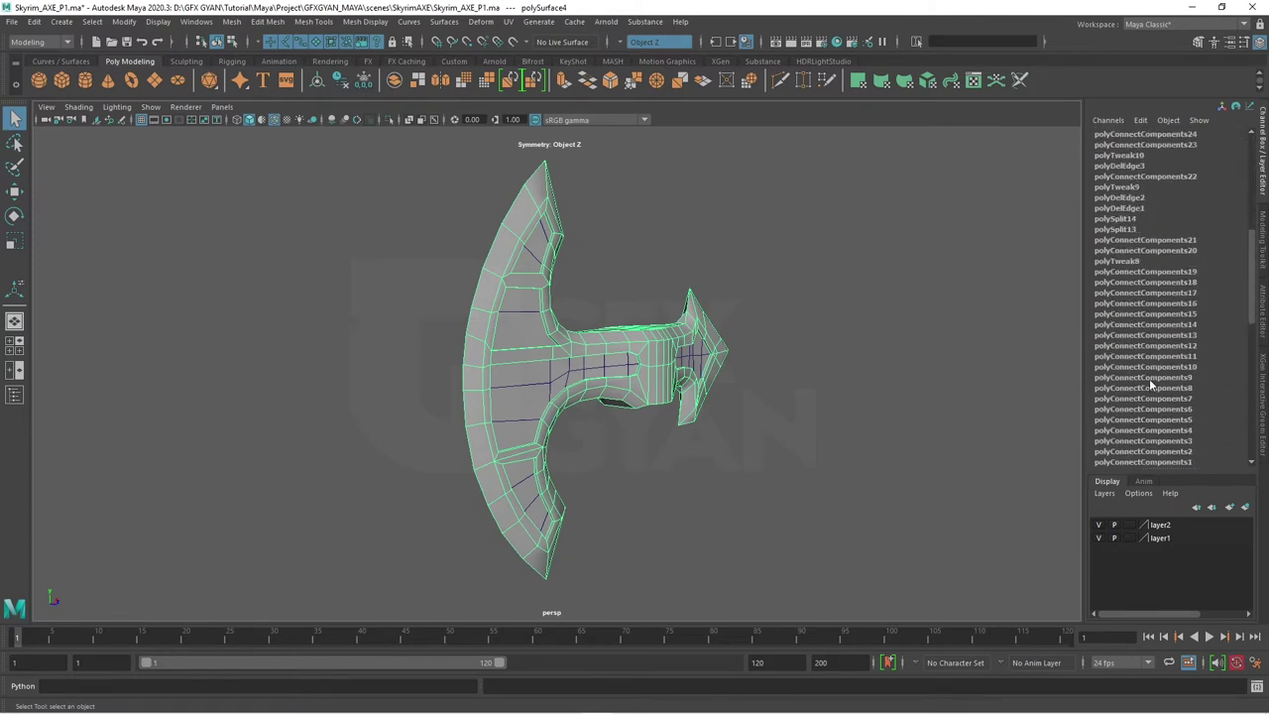
left_click(34, 22)
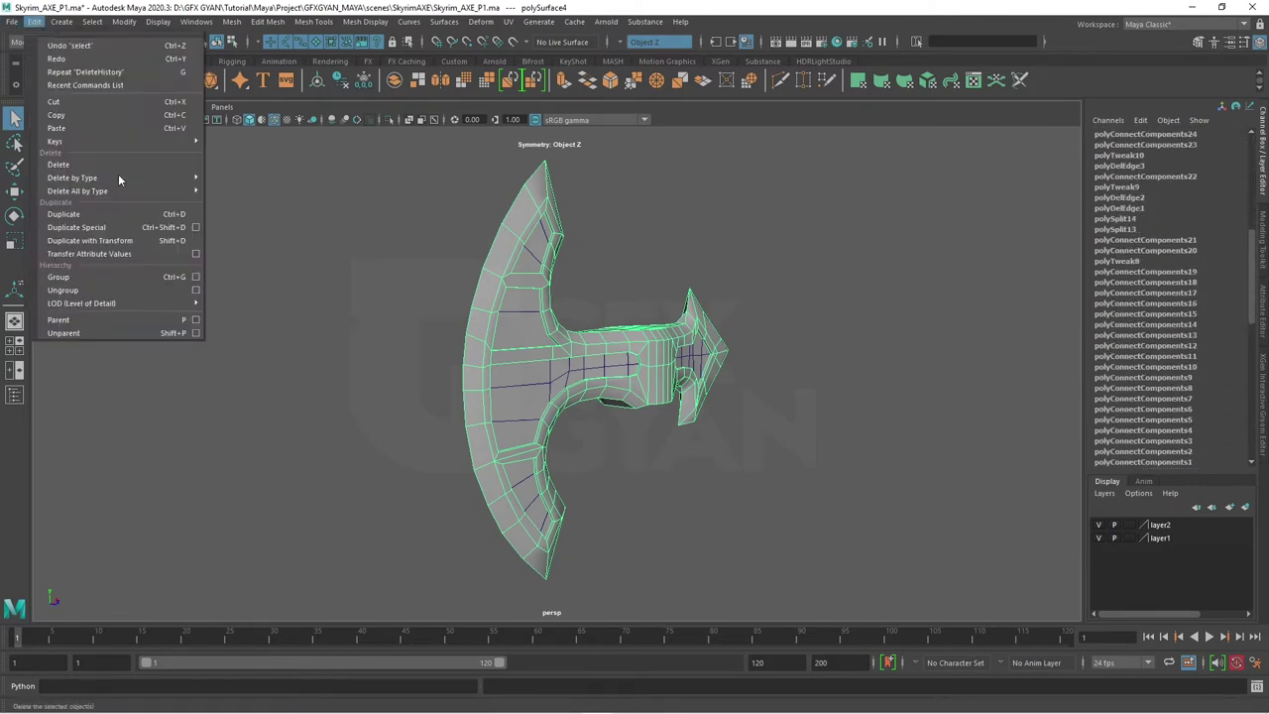
left_click(287, 174)
mouse_move(691, 385)
left_mouse_down("alt")
mouse_move(829, 439)
mouse_move(807, 453)
mouse_move(744, 425)
mouse_move(781, 432)
left_mouse_up("alt")
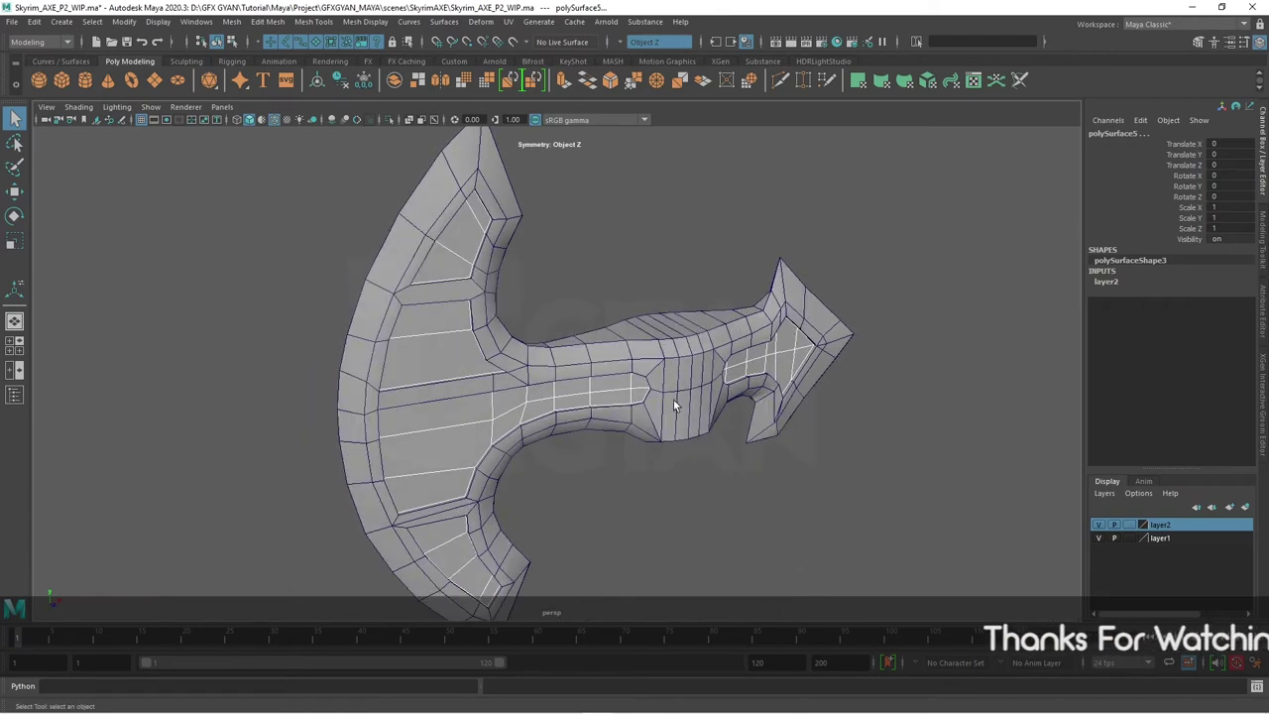
- Select the axe head, preview it smoothed, then return it to its low-poly cage
left_click(677, 394)
key("3")
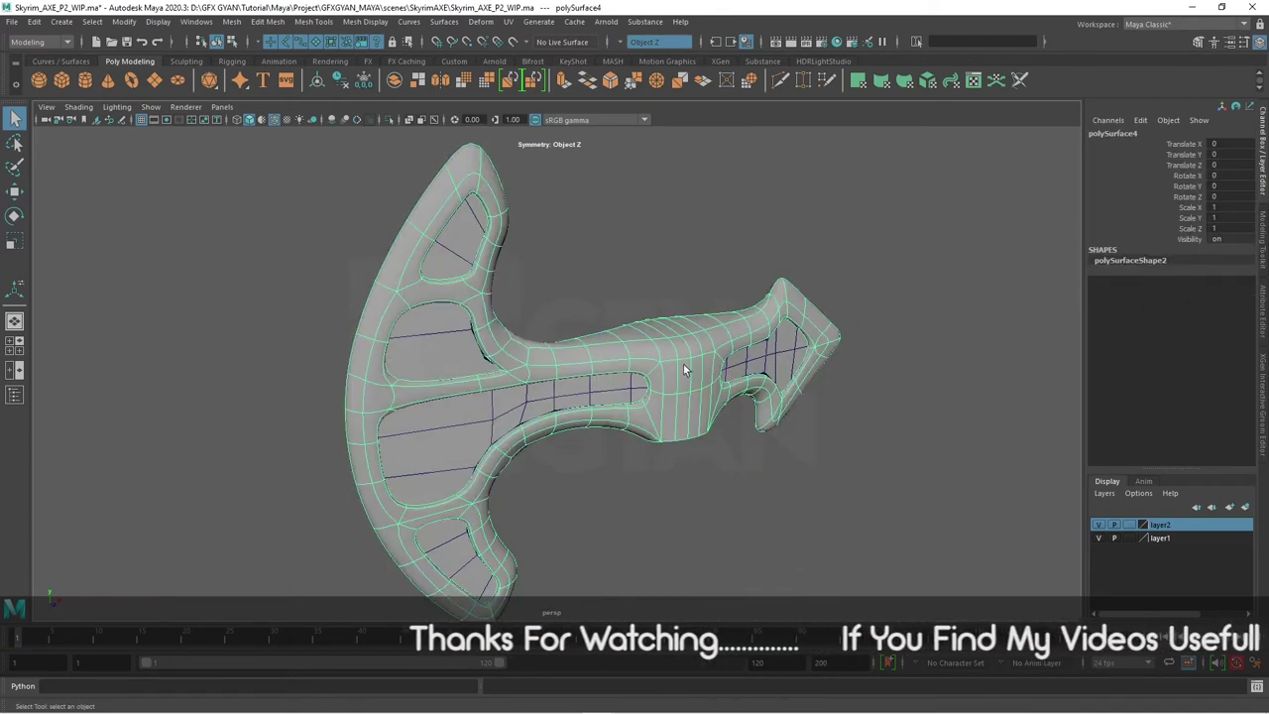
mouse_move(727, 391)
left_mouse_down("alt")
mouse_move(655, 463)
mouse_move(711, 439)
mouse_move(528, 355)
left_mouse_up("alt")
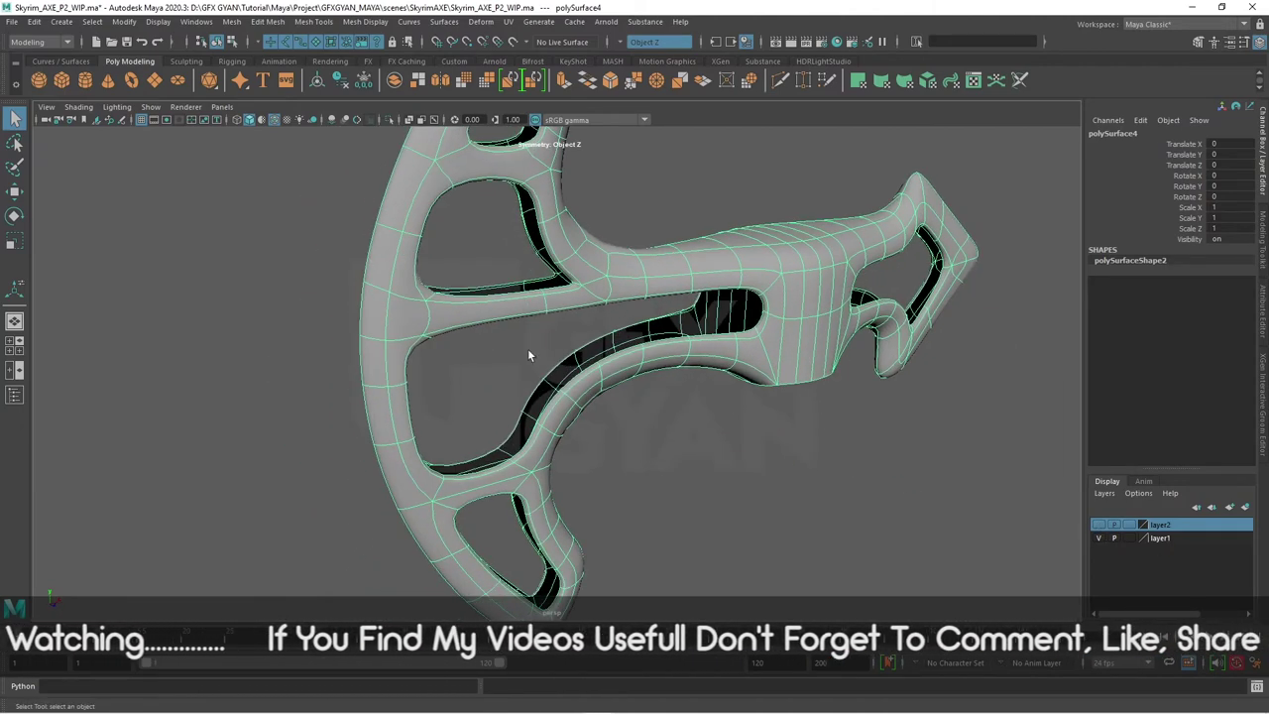
mouse_move(642, 349)
left_mouse_down("alt")
mouse_move(783, 440)
mouse_move(629, 493)
mouse_move(695, 456)
mouse_move(660, 503)
mouse_move(741, 418)
mouse_move(581, 397)
mouse_move(719, 405)
mouse_move(664, 416)
mouse_move(646, 333)
left_mouse_up("alt")
key("1")
- Switch to edge mode and orbit around the axe head to inspect the open junctions
key("F10")
left_click(652, 287)
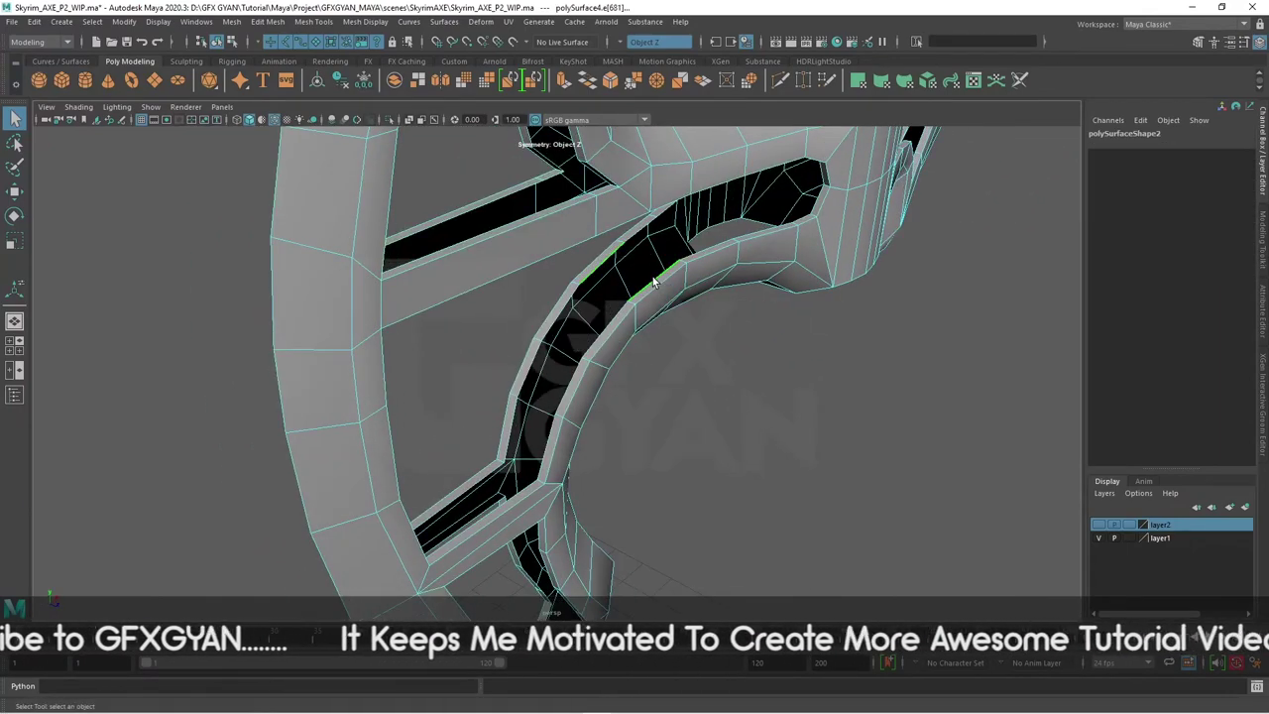
mouse_move(545, 211)
left_mouse_down("alt")
mouse_move(776, 387)
mouse_move(501, 472)
left_mouse_up("alt")
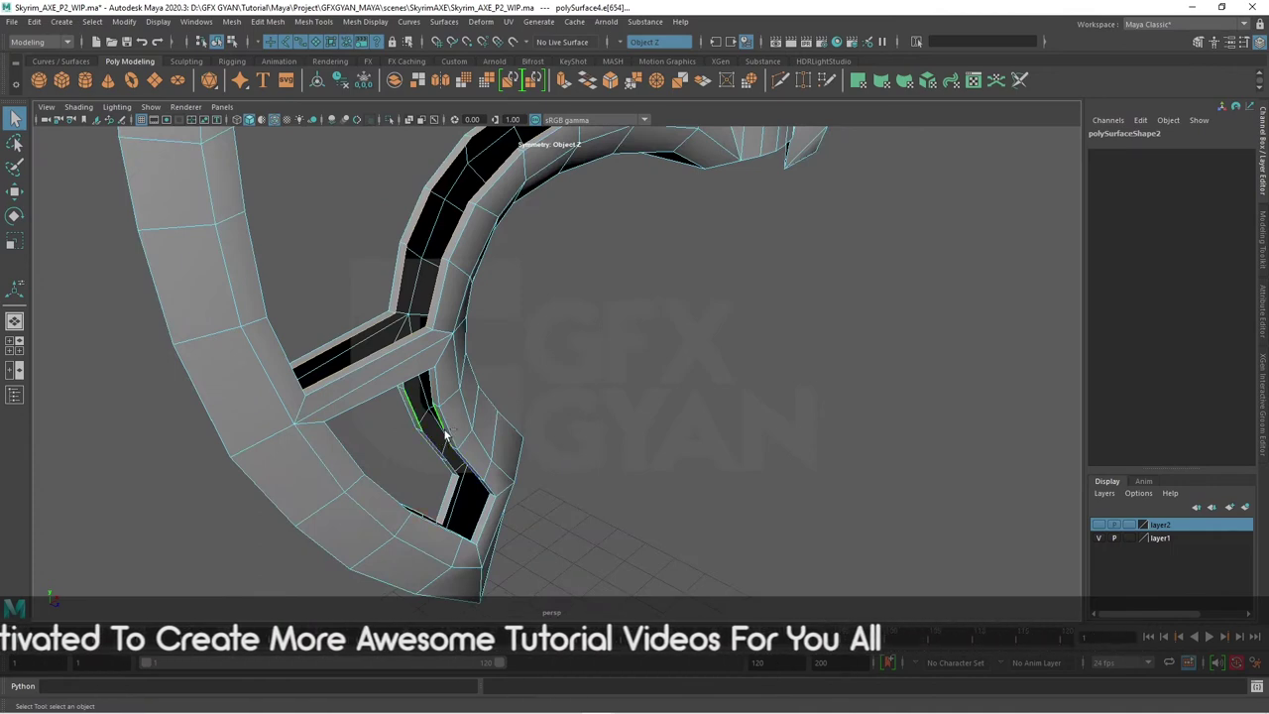
mouse_move(445, 434)
left_mouse_down("alt")
mouse_move(635, 396)
mouse_move(572, 352)
left_mouse_up("alt")
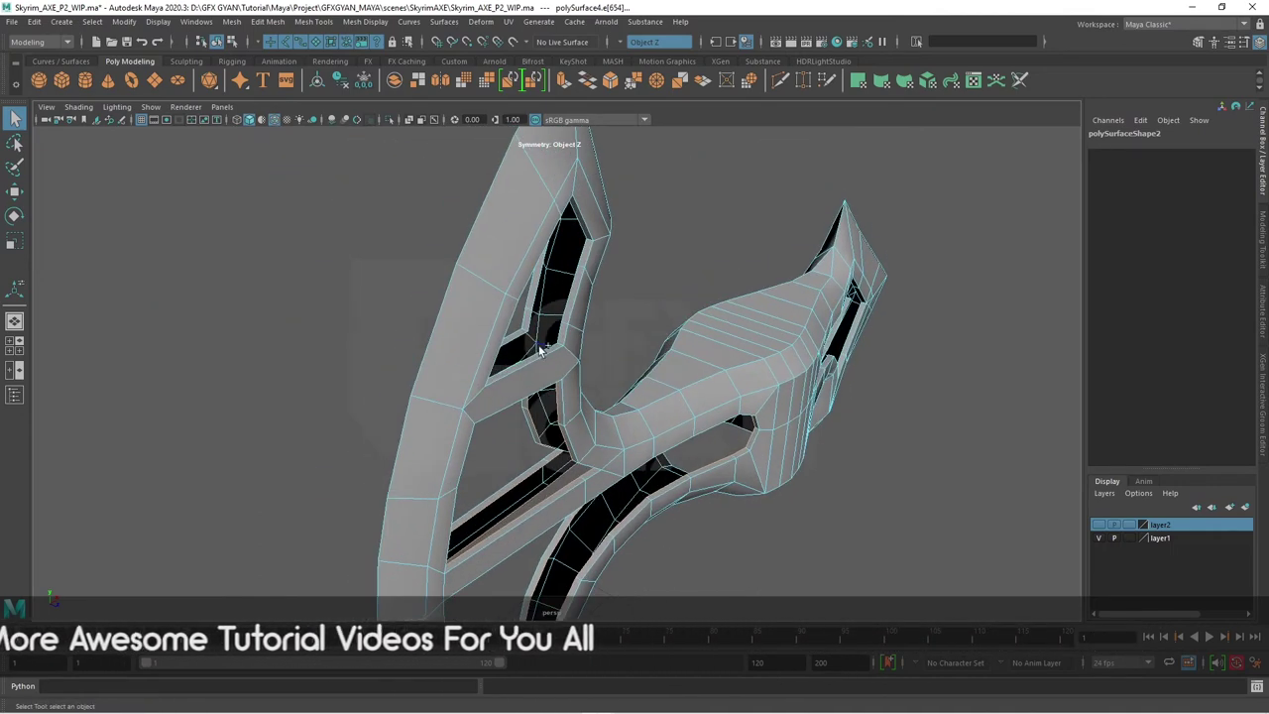
mouse_move(849, 487)
left_mouse_down("alt")
mouse_move(495, 367)
mouse_move(626, 489)
left_mouse_up("alt")
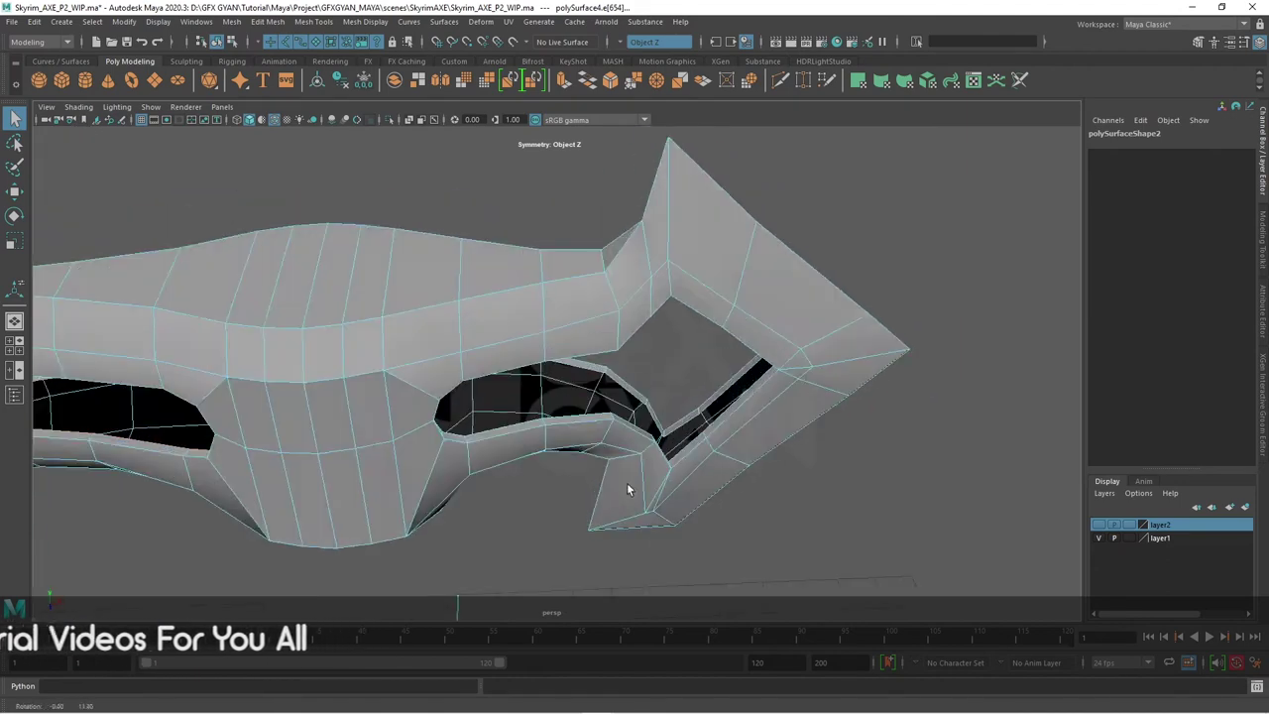
scroll(615, 474, "up", 2)
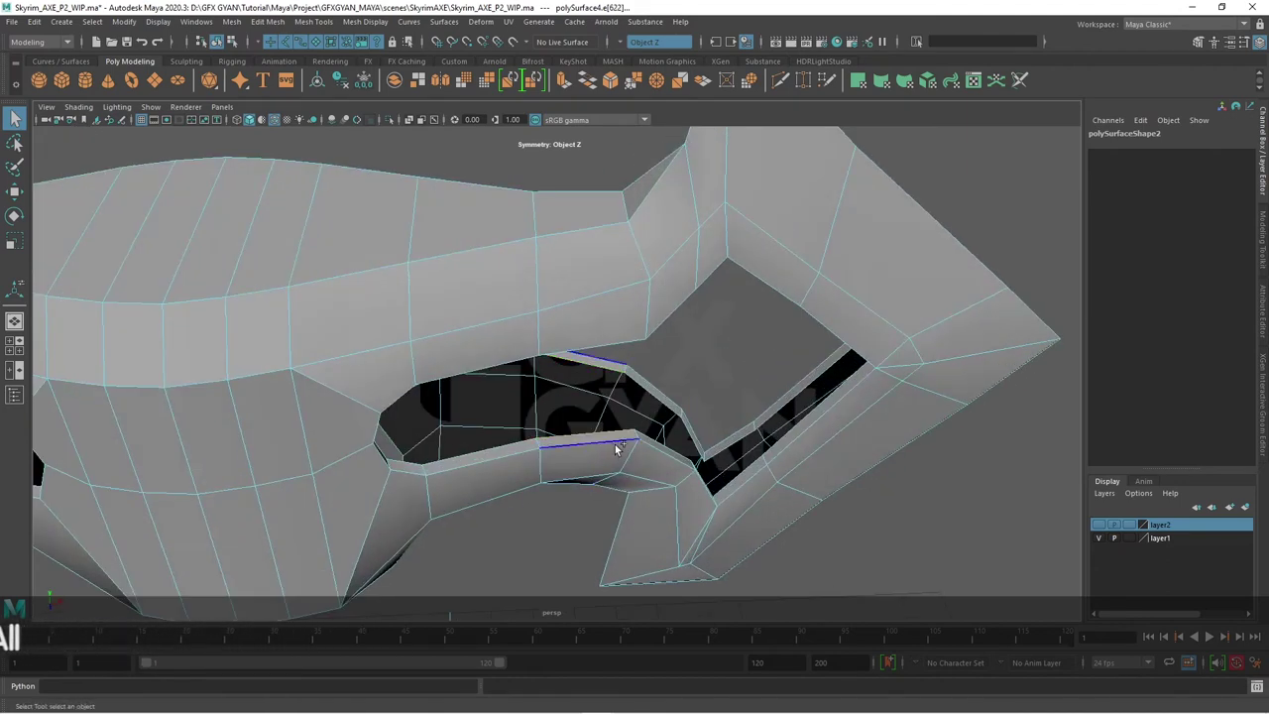
scroll(615, 448, "down", 5)
left_click_drag(653, 497, 633, 143, "alt")
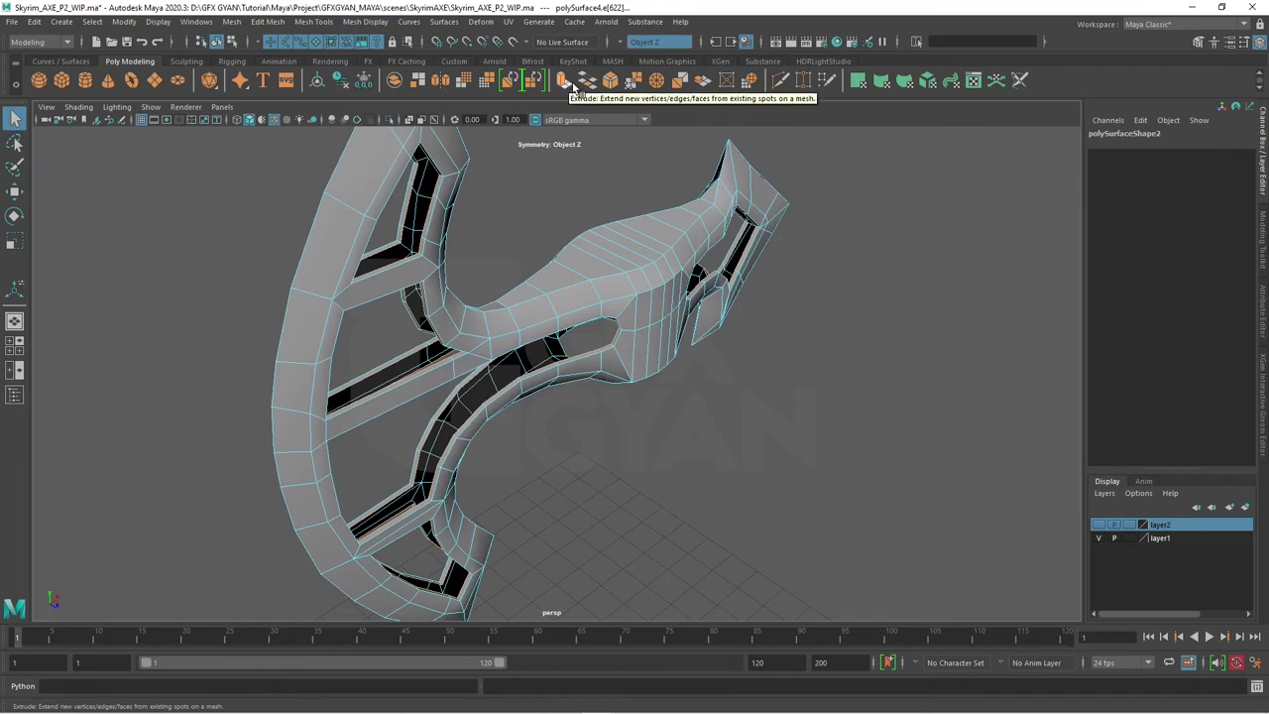
- Select the edge loop bordering the inner gap and bridge it with Edit Mesh > Bridge
mouse_move(741, 371)
left_mouse_down("alt")
mouse_move(646, 424)
mouse_move(614, 425)
left_mouse_up("alt")
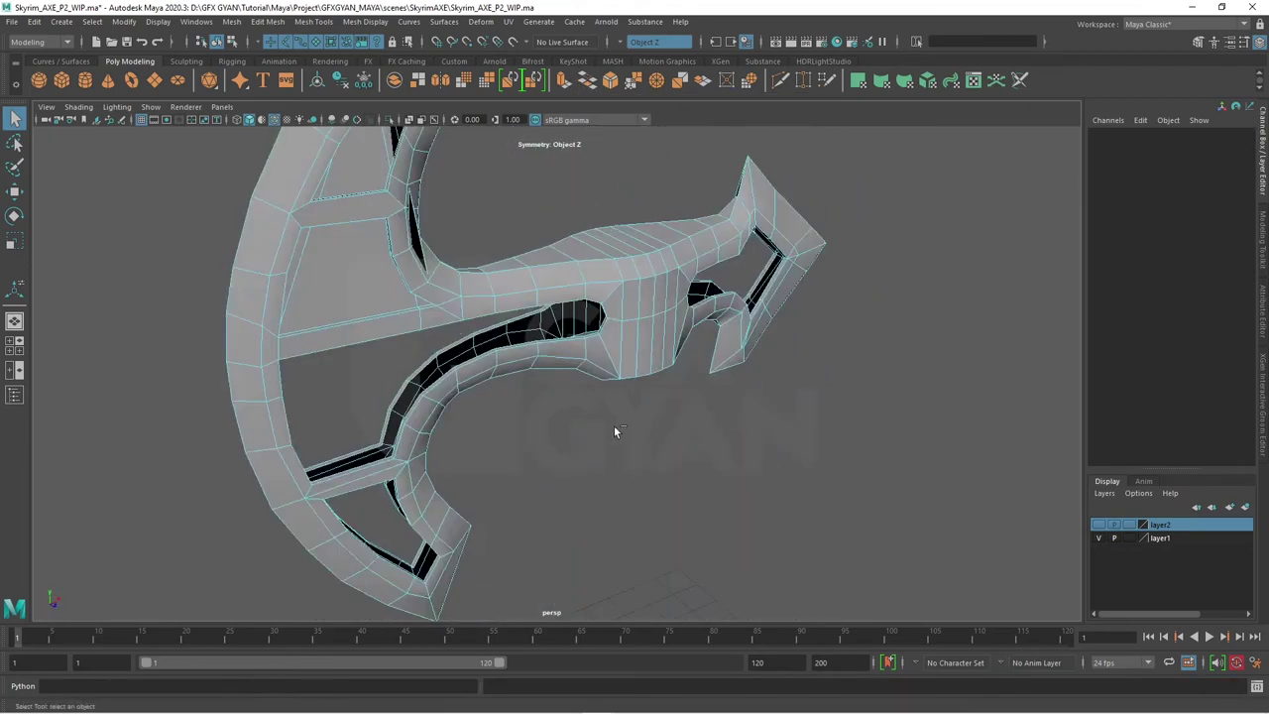
mouse_move(599, 439)
right_mouse_down("alt")
mouse_move(715, 477)
mouse_move(735, 508)
right_mouse_up("alt")
left_click(735, 510)
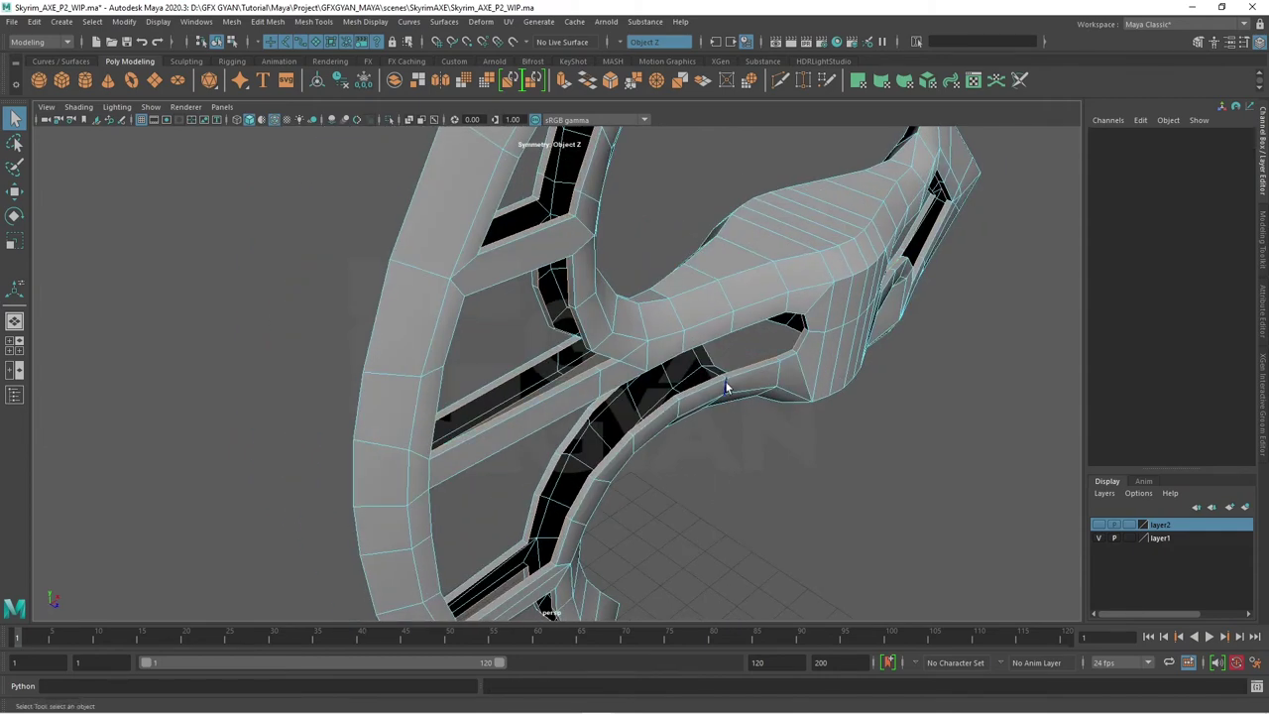
double_click(742, 372)
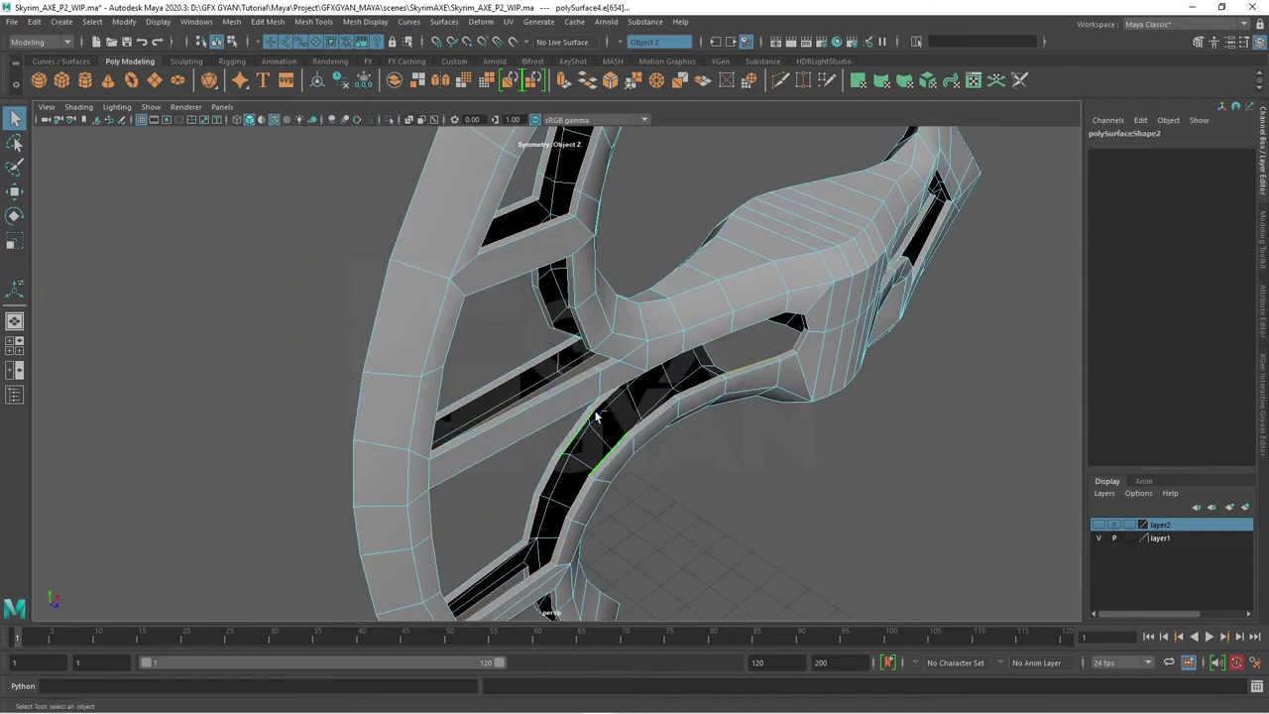
mouse_move(604, 401)
left_mouse_down("alt")
mouse_move(737, 476)
mouse_move(697, 416)
mouse_move(708, 457)
mouse_move(696, 436)
mouse_move(686, 470)
mouse_move(641, 486)
left_mouse_up("alt")
left_click(592, 84)
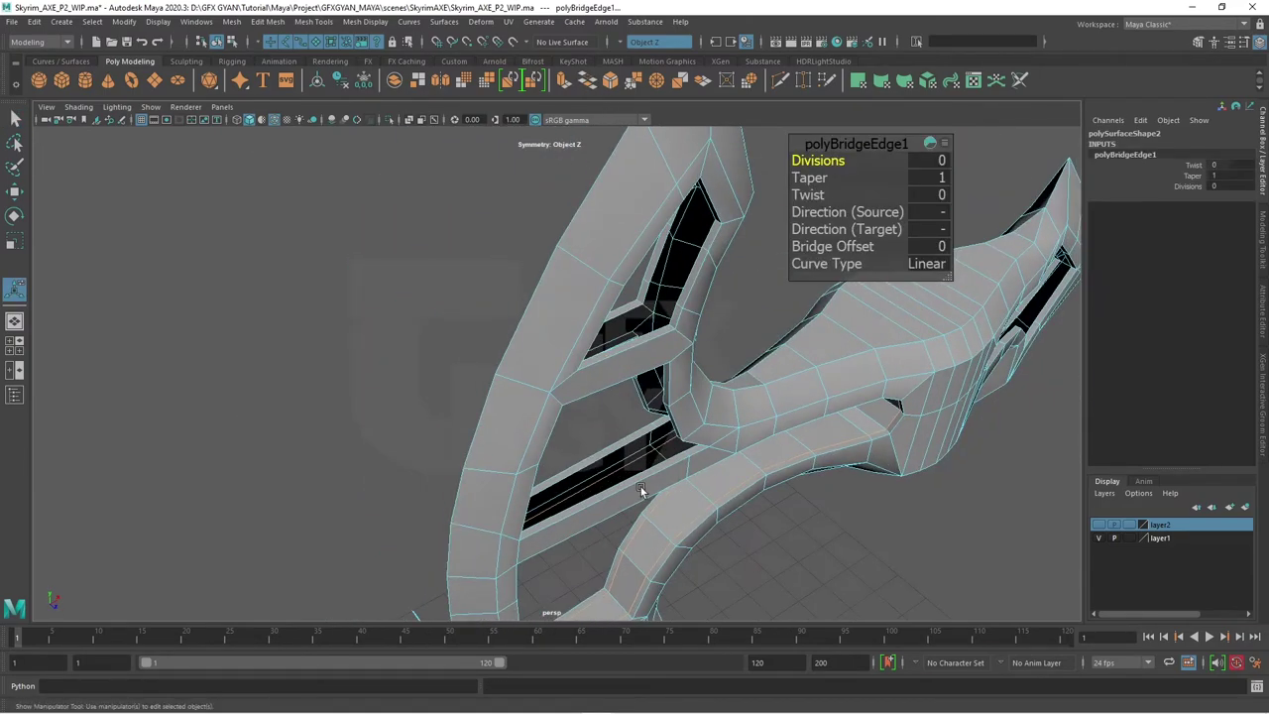
- Repeat the bridge with G on the remaining gaps, including the lower loop and hook hole
left_click(648, 463)
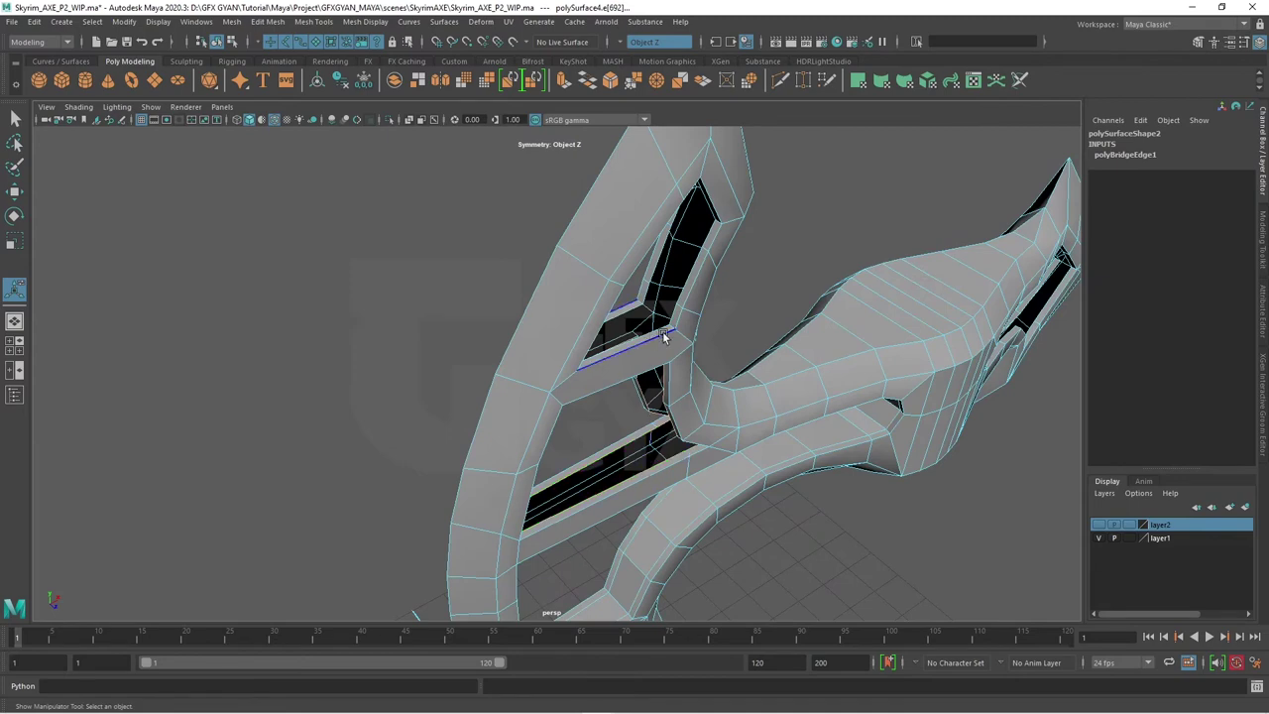
key("g")
key("g")
mouse_move(760, 487)
left_mouse_down("alt")
mouse_move(775, 524)
mouse_move(657, 417)
left_mouse_up("alt")
left_click(582, 409)
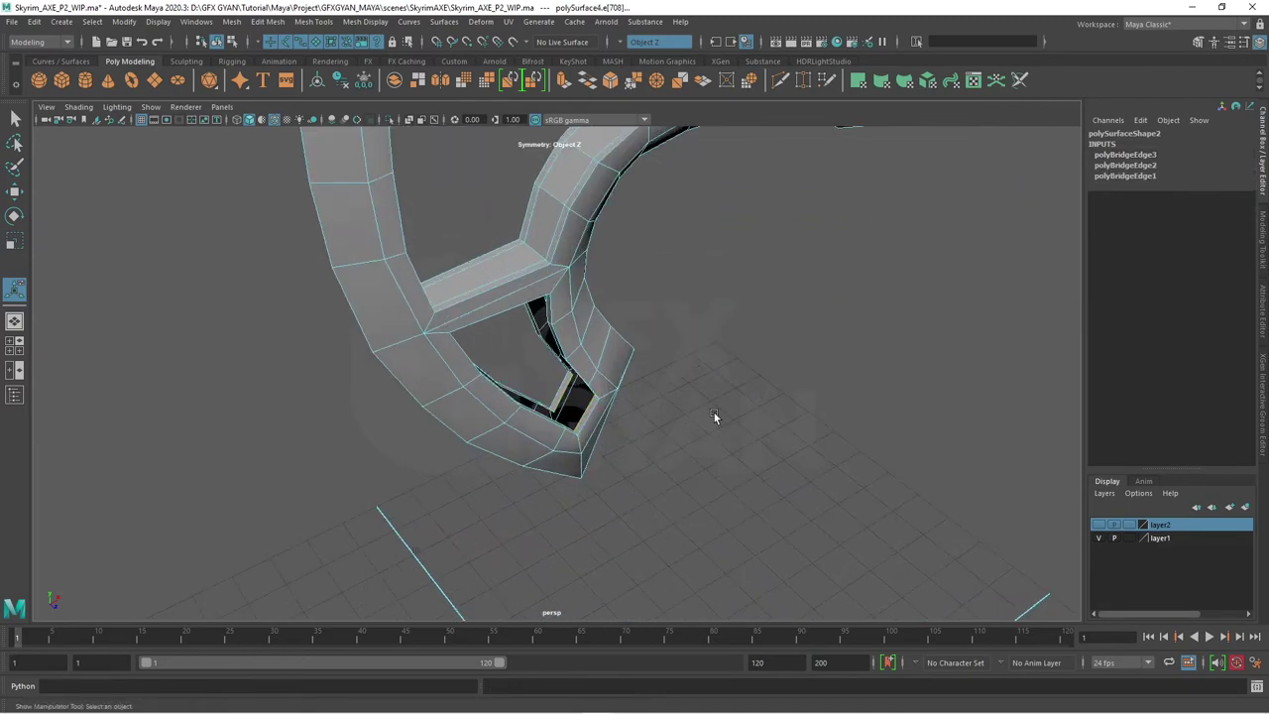
key("g")
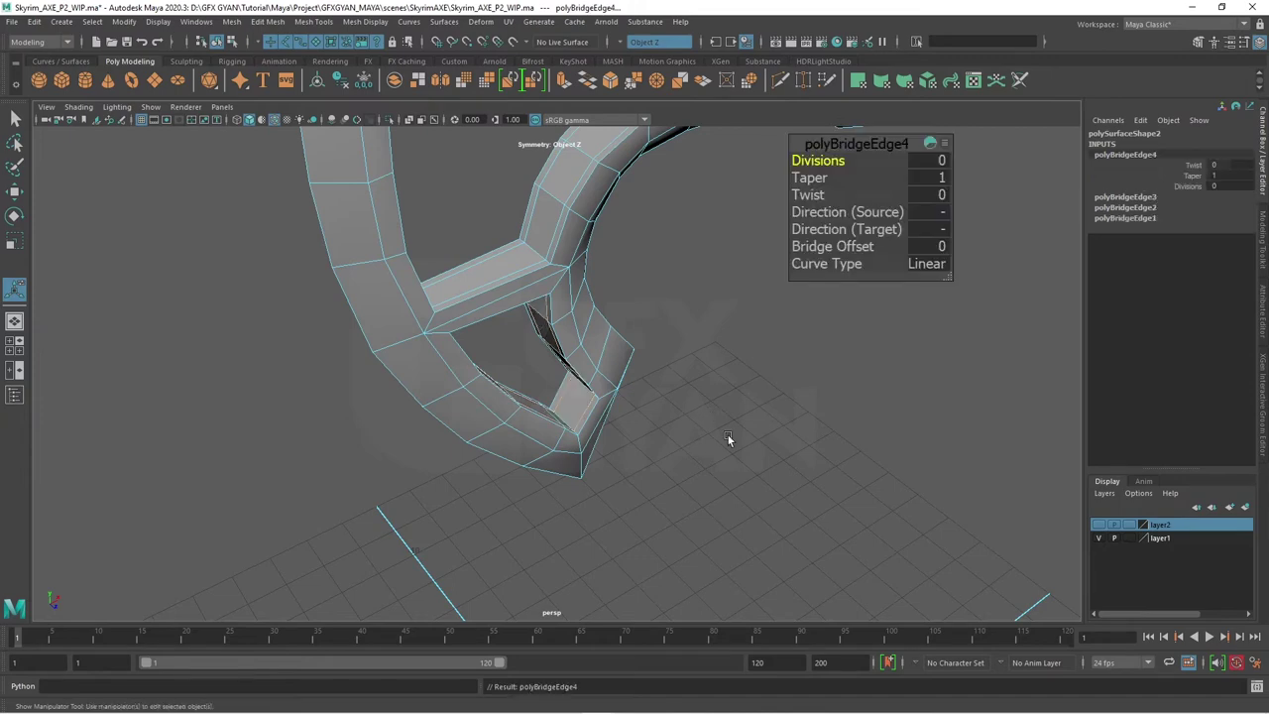
mouse_move(728, 435)
left_mouse_down("alt")
mouse_move(519, 525)
mouse_move(706, 400)
mouse_move(499, 417)
left_mouse_up("alt")
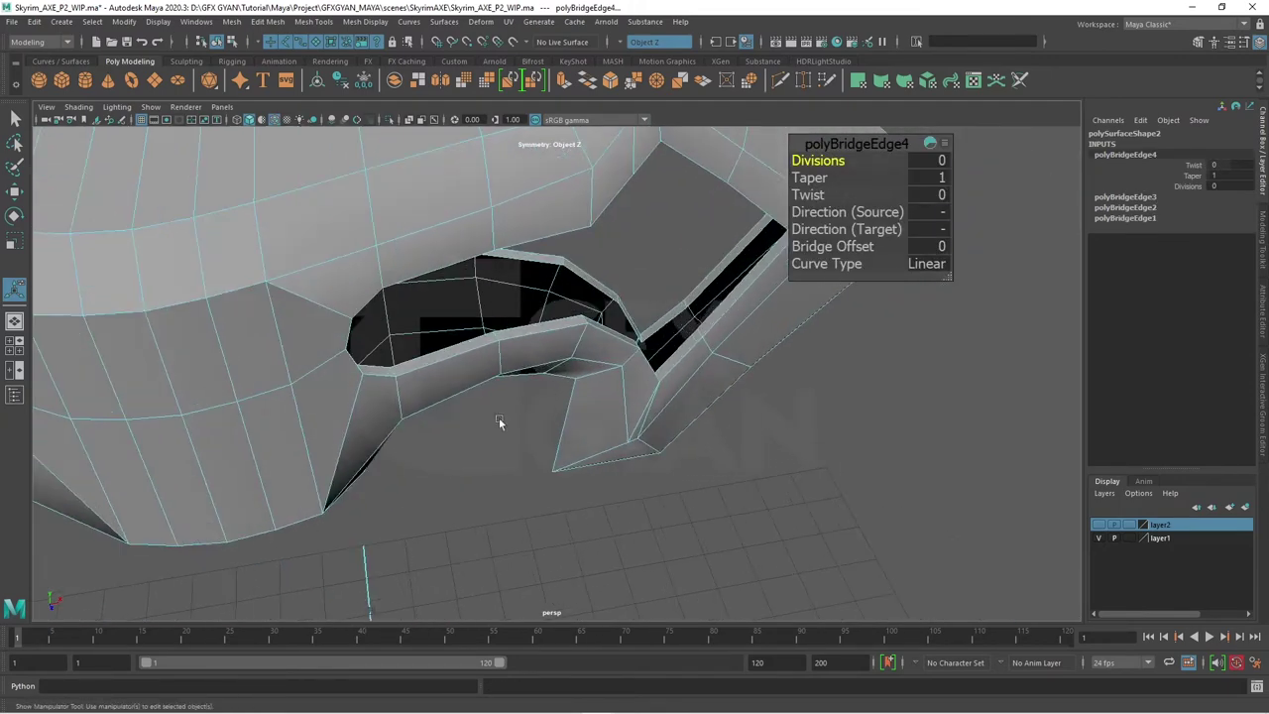
left_click(563, 324)
key("g")
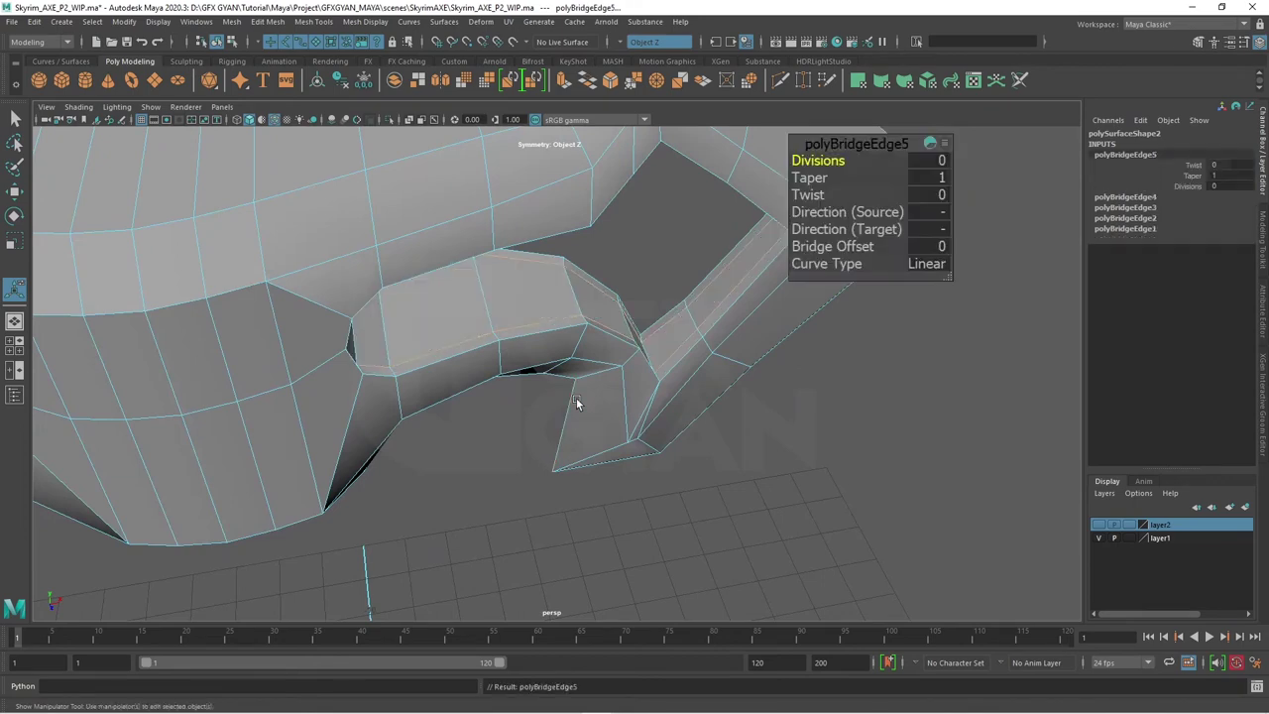
- Return to object mode and preview the bridged axe head smoothed
right_click_drag(459, 258, 525, 232)
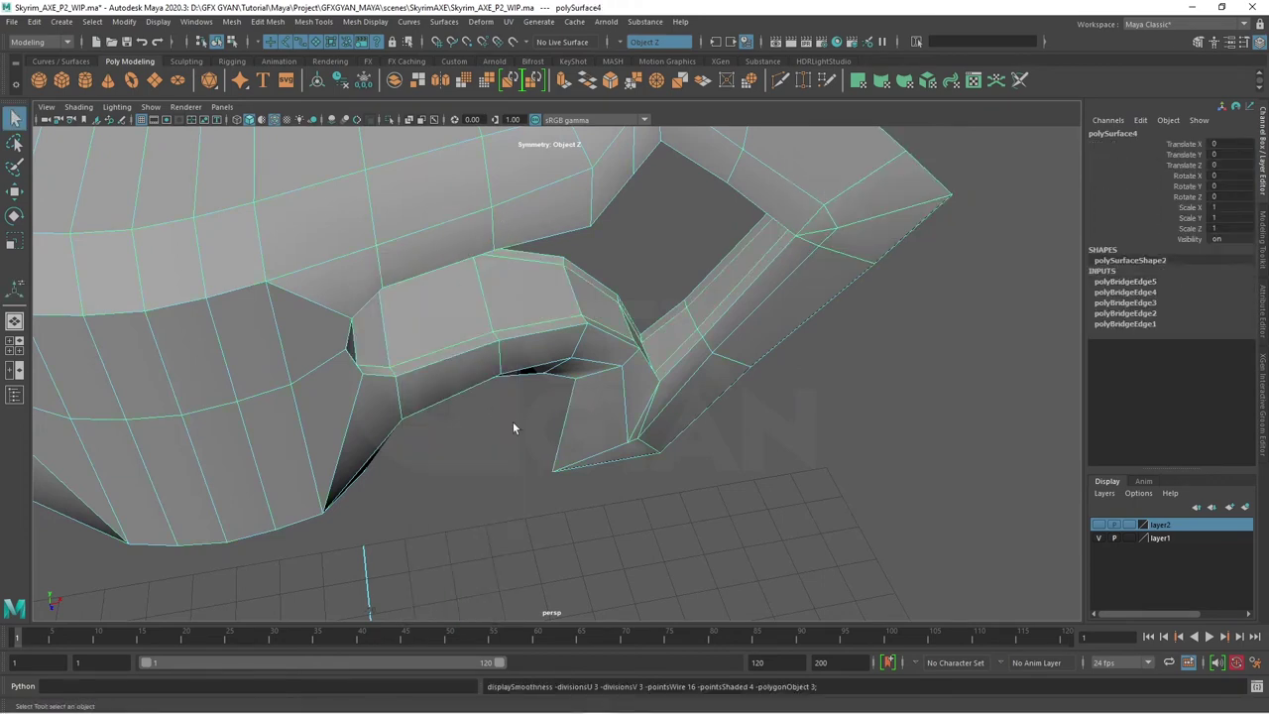
key("3")
left_click(531, 471)
mouse_move(531, 477)
left_mouse_down("alt")
mouse_move(648, 462)
mouse_move(573, 437)
left_mouse_up("alt")
scroll(684, 466, "down", 5)
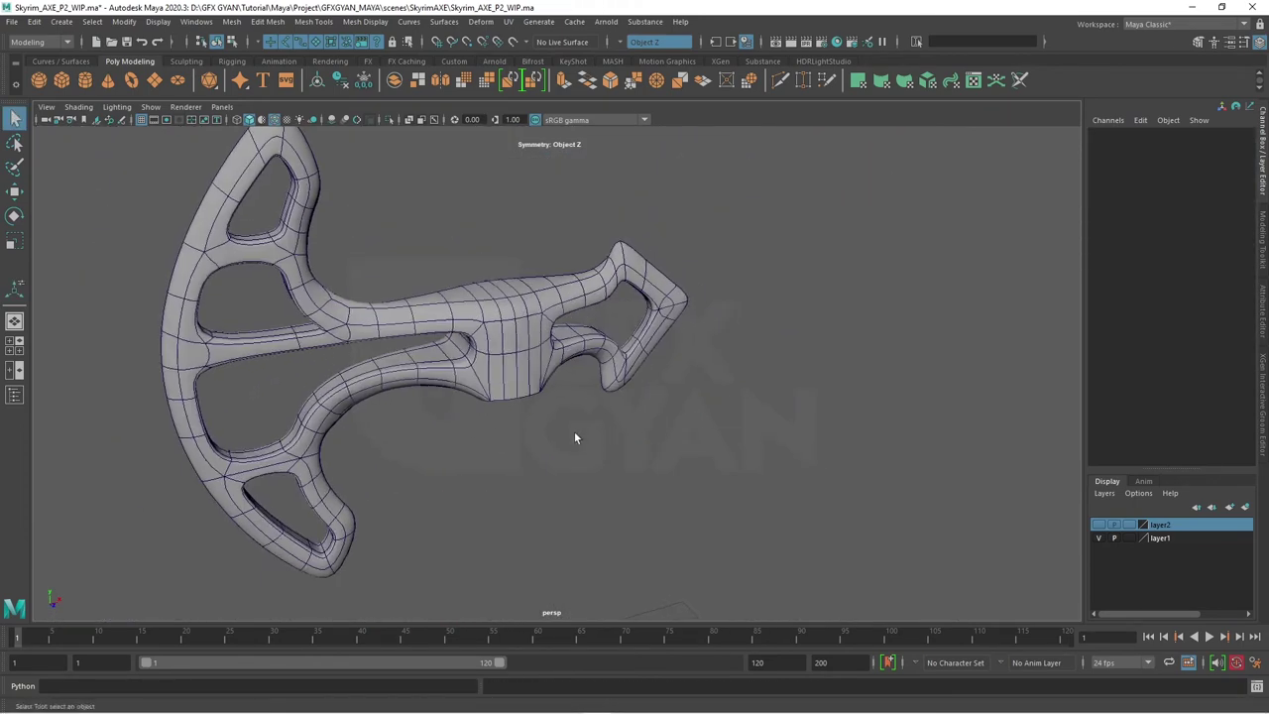
- Turn off wireframe on shaded and show layer2 to compare the reference with the smoothed head
left_click(278, 120)
mouse_move(476, 406)
left_mouse_down("alt")
mouse_move(899, 387)
mouse_move(604, 385)
mouse_move(547, 343)
mouse_move(585, 369)
left_mouse_up("alt")
scroll(570, 391, "up", 3)
left_click_drag(558, 410, 555, 462, "alt")
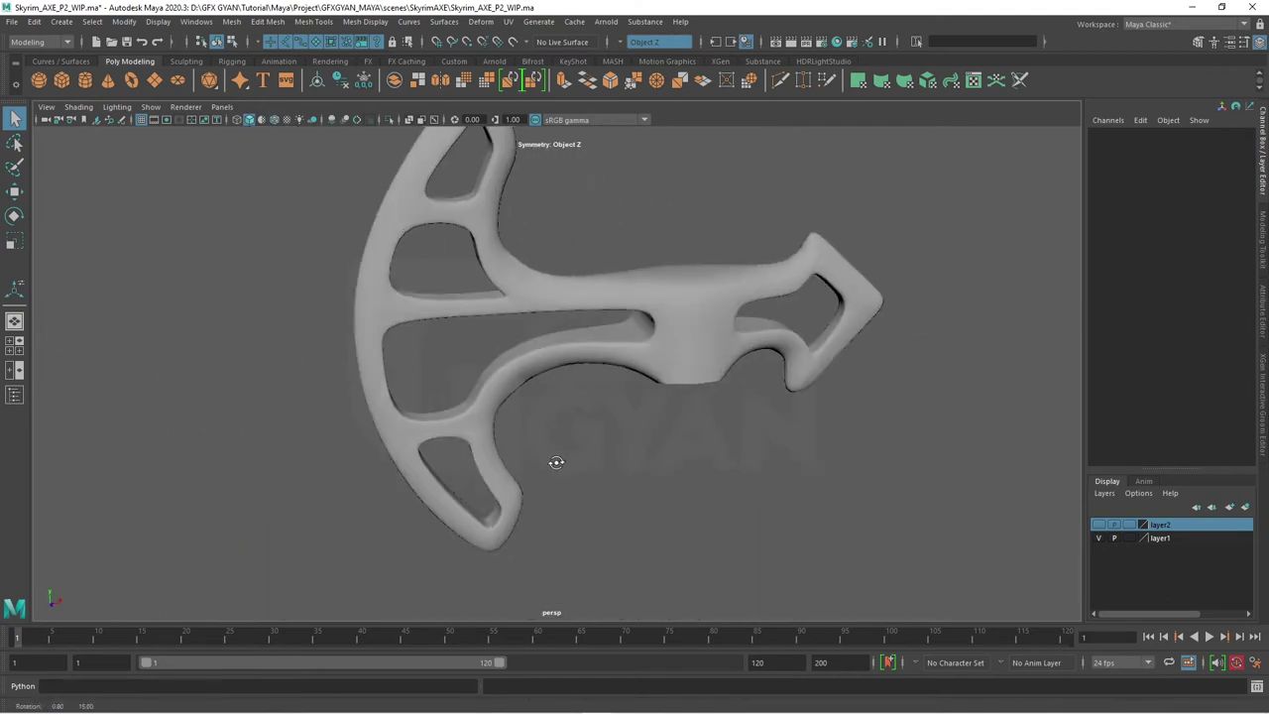
left_click(1098, 537)
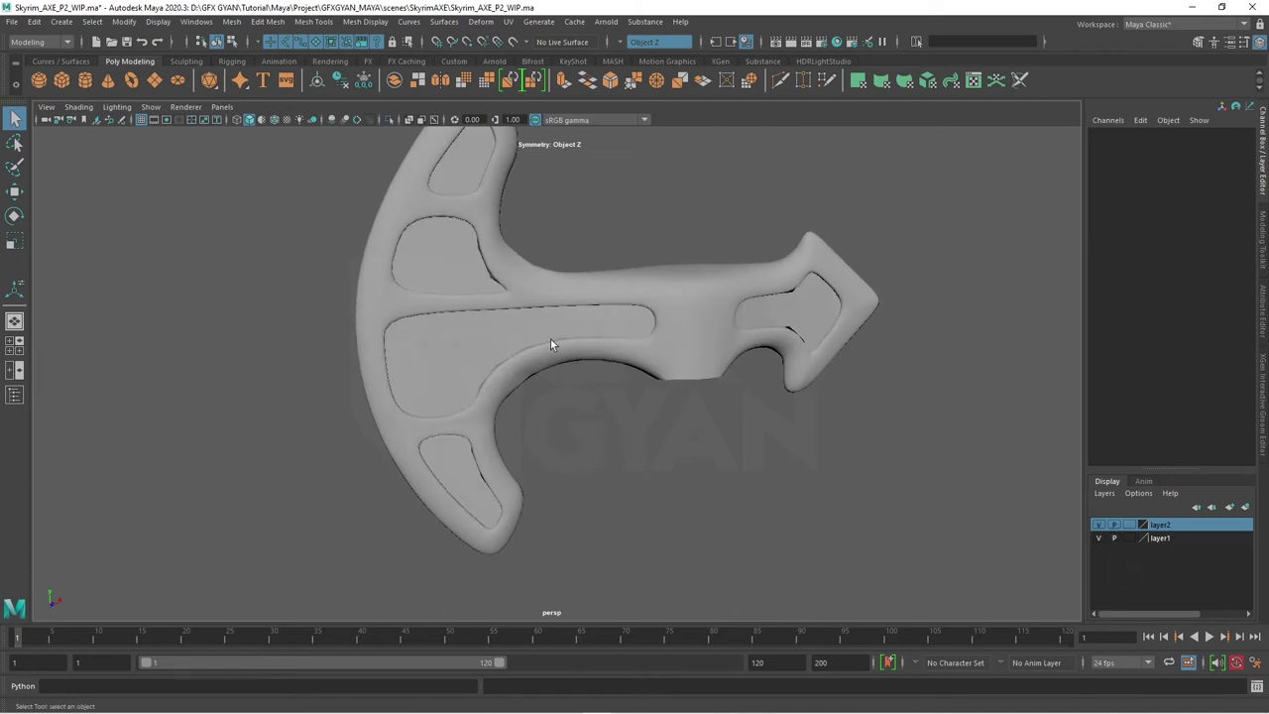
mouse_move(552, 344)
left_mouse_down("alt")
mouse_move(813, 367)
mouse_move(661, 331)
left_mouse_up("alt")
left_click(542, 370)
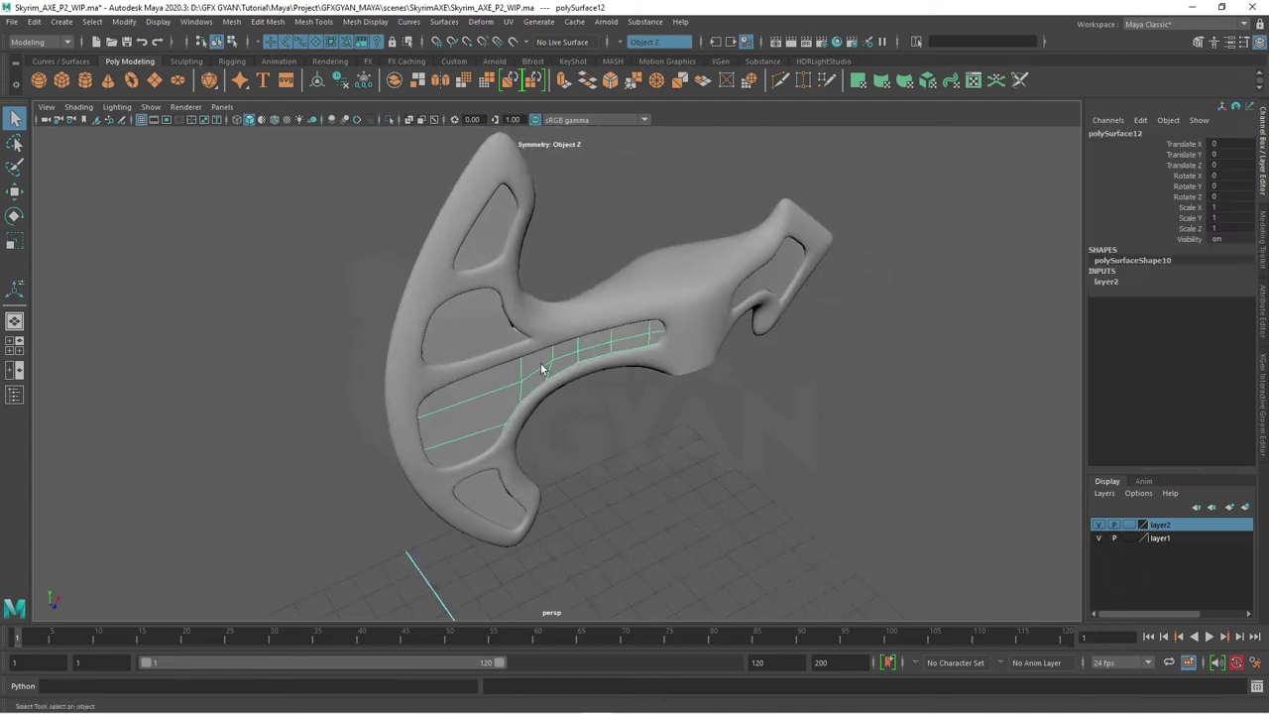
mouse_move(845, 477)
left_mouse_down("alt")
mouse_move(822, 414)
mouse_move(674, 426)
mouse_move(725, 440)
left_mouse_up("alt")
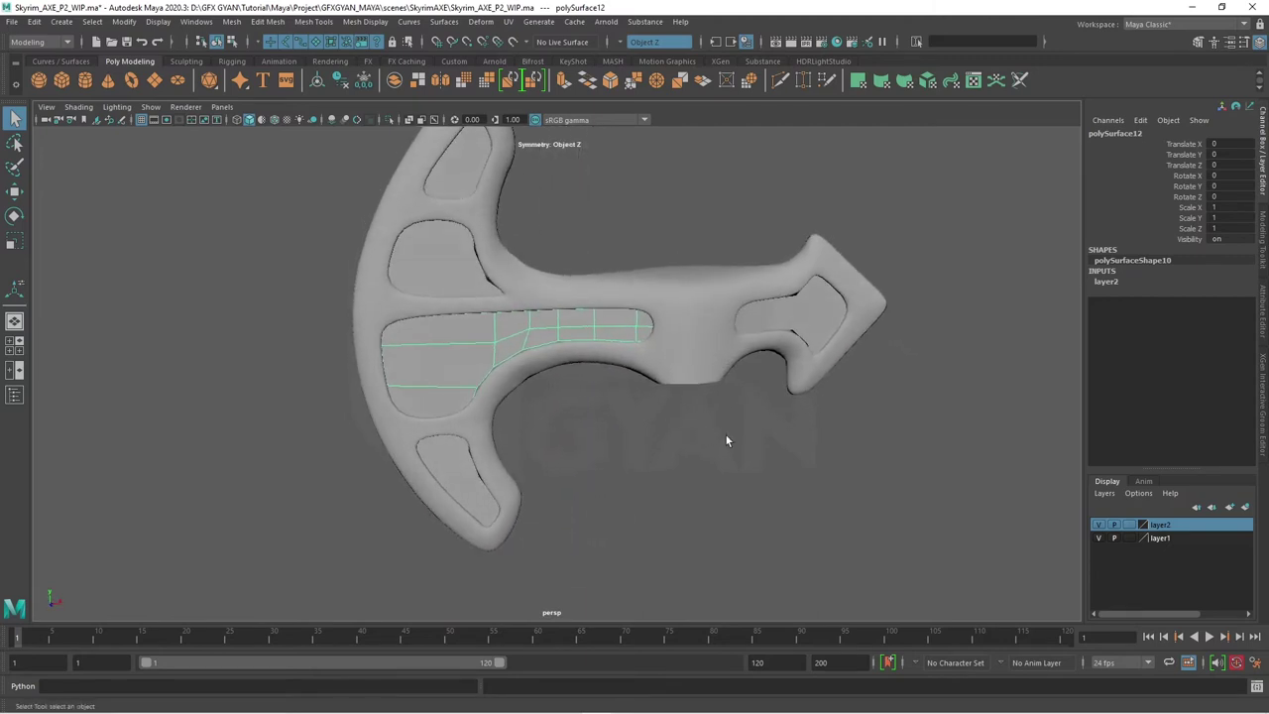
- Hide layer2 again and select the bridged axe mesh
left_click(1100, 525)
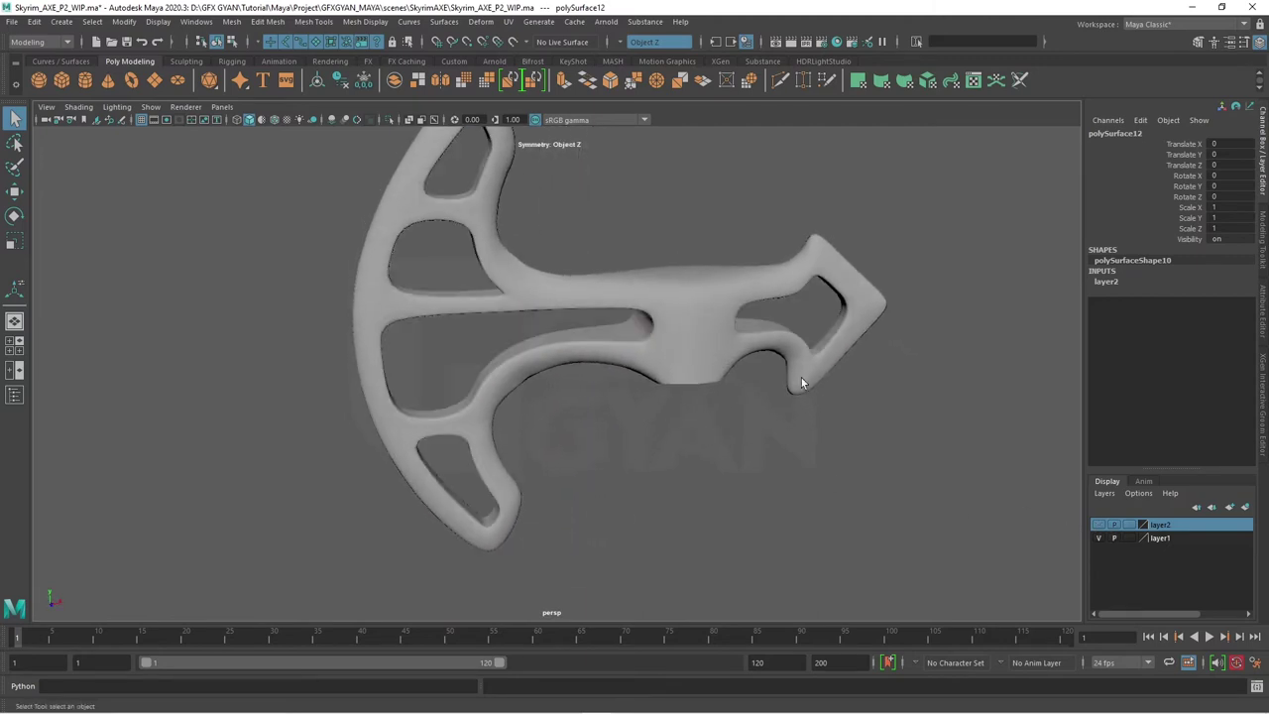
left_click(573, 319)
mouse_move(636, 342)
left_mouse_down("alt")
mouse_move(640, 320)
mouse_move(723, 431)
mouse_move(734, 396)
left_mouse_up("alt")
scroll(734, 397, "up", 3)
middle_click_drag(733, 396, 742, 349, "alt")
mouse_move(742, 349)
left_mouse_down("alt")
mouse_move(657, 368)
mouse_move(669, 384)
left_mouse_up("alt")
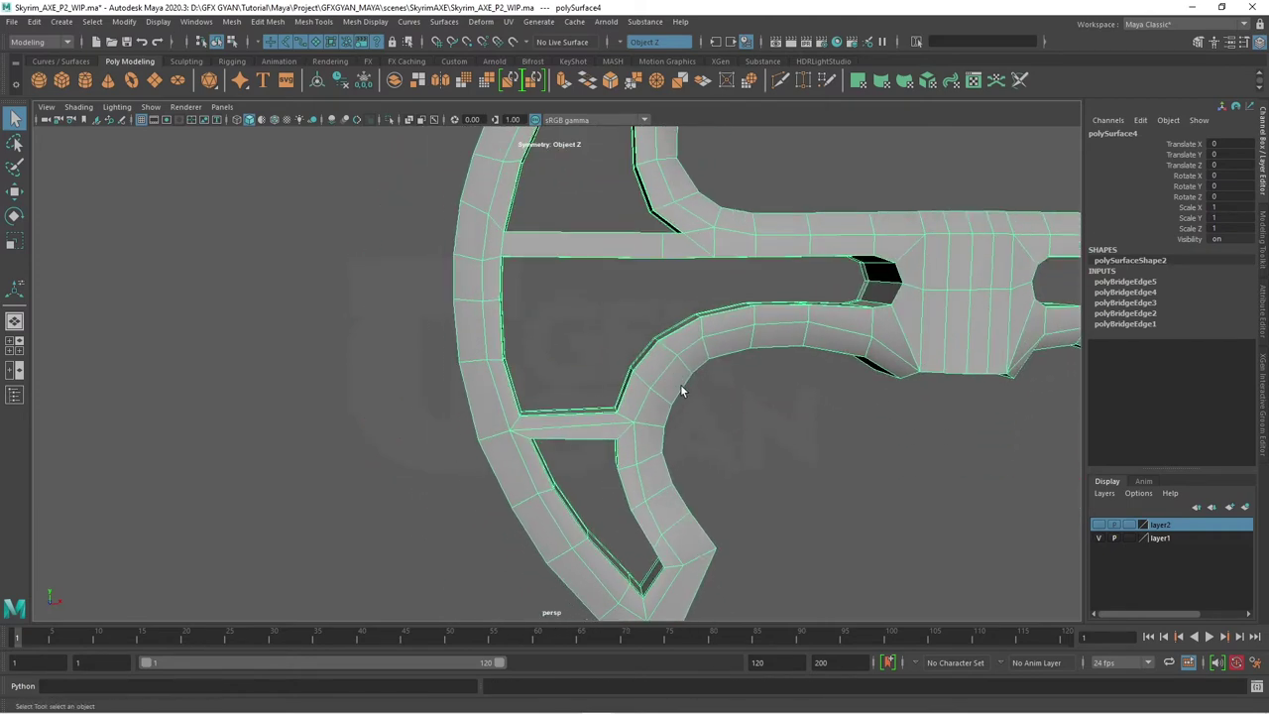
- Return the axe to its cage and select the edges at the lower loop's pointed tip
key("3")
mouse_move(757, 509)
left_mouse_down("alt")
mouse_move(710, 396)
mouse_move(796, 461)
mouse_move(711, 481)
mouse_move(708, 433)
left_mouse_up("alt")
key("1")
middle_click_drag(708, 433, 751, 472, "alt")
mouse_move(751, 471)
left_mouse_down("alt")
mouse_move(691, 425)
mouse_move(717, 434)
mouse_move(671, 417)
left_mouse_up("alt")
mouse_move(668, 336)
right_mouse_down()
mouse_move(670, 386)
mouse_move(668, 299)
right_mouse_up()
left_click(642, 453)
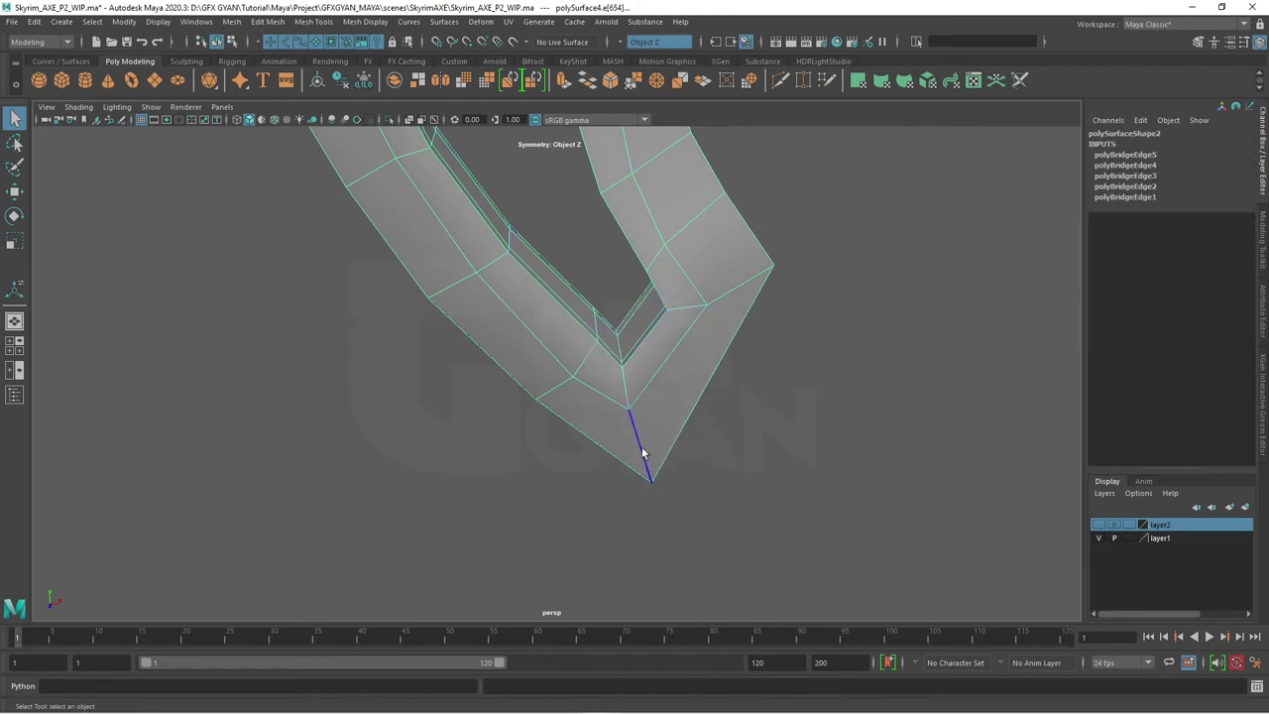
mouse_move(738, 288)
left_mouse_down("alt")
mouse_move(777, 323)
mouse_move(776, 419)
left_mouse_up("alt")
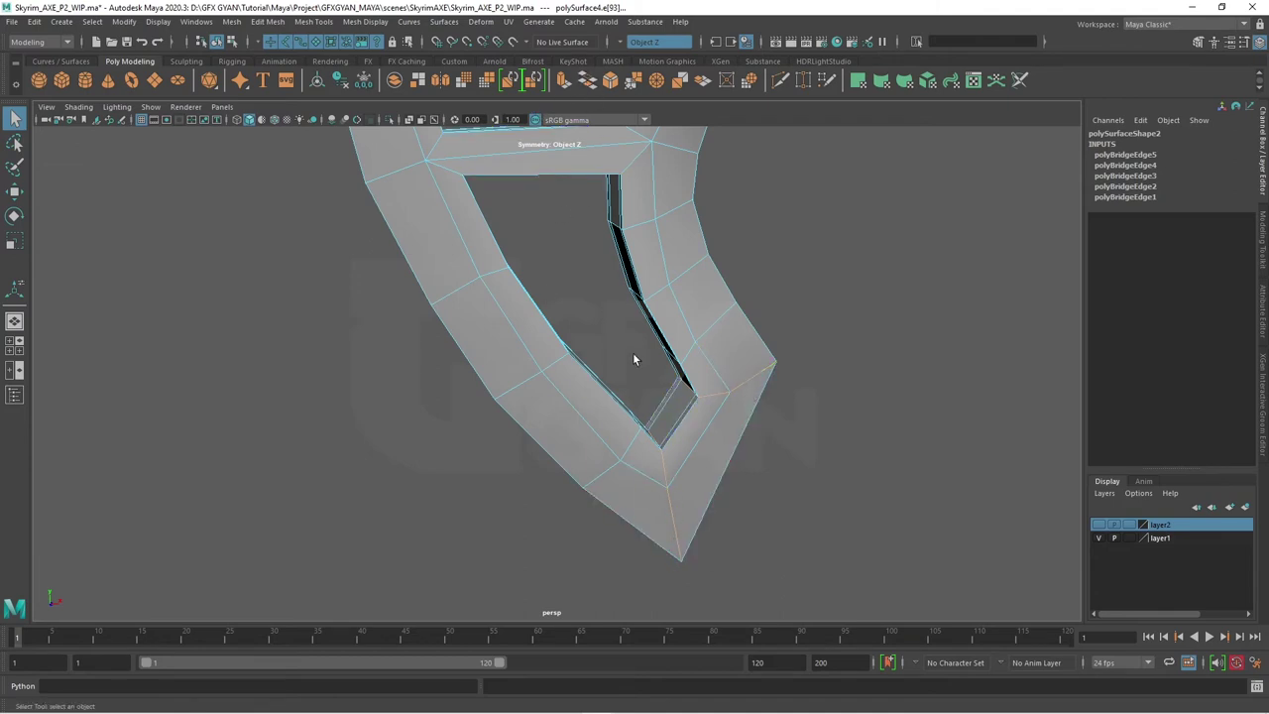
- Bevel the tip edges with 2 segments and preview the result smoothed
left_click(615, 85)
mouse_move(823, 178)
left_mouse_down()
mouse_move(835, 178)
mouse_move(805, 165)
left_mouse_up()
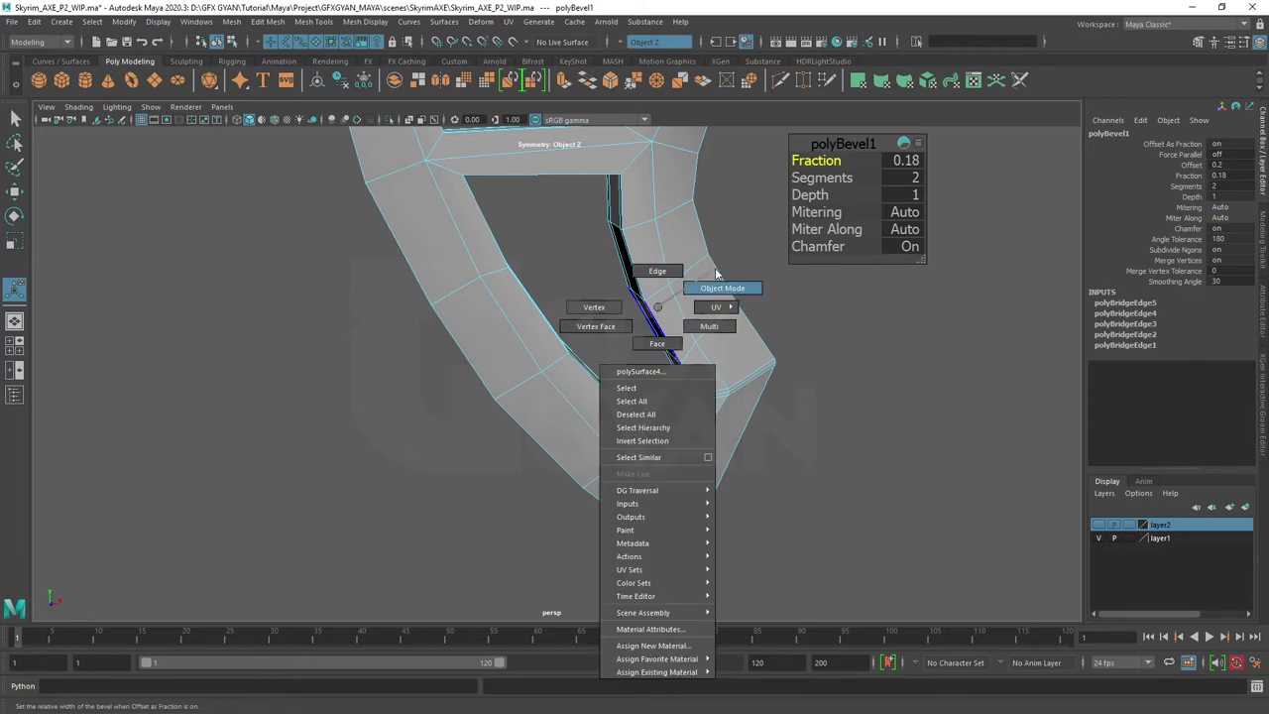
right_click_drag(664, 316, 722, 288)
key("3")
left_click(838, 446)
mouse_move(832, 460)
left_mouse_down("alt")
mouse_move(747, 419)
mouse_move(657, 433)
mouse_move(801, 436)
mouse_move(675, 335)
left_mouse_up("alt")
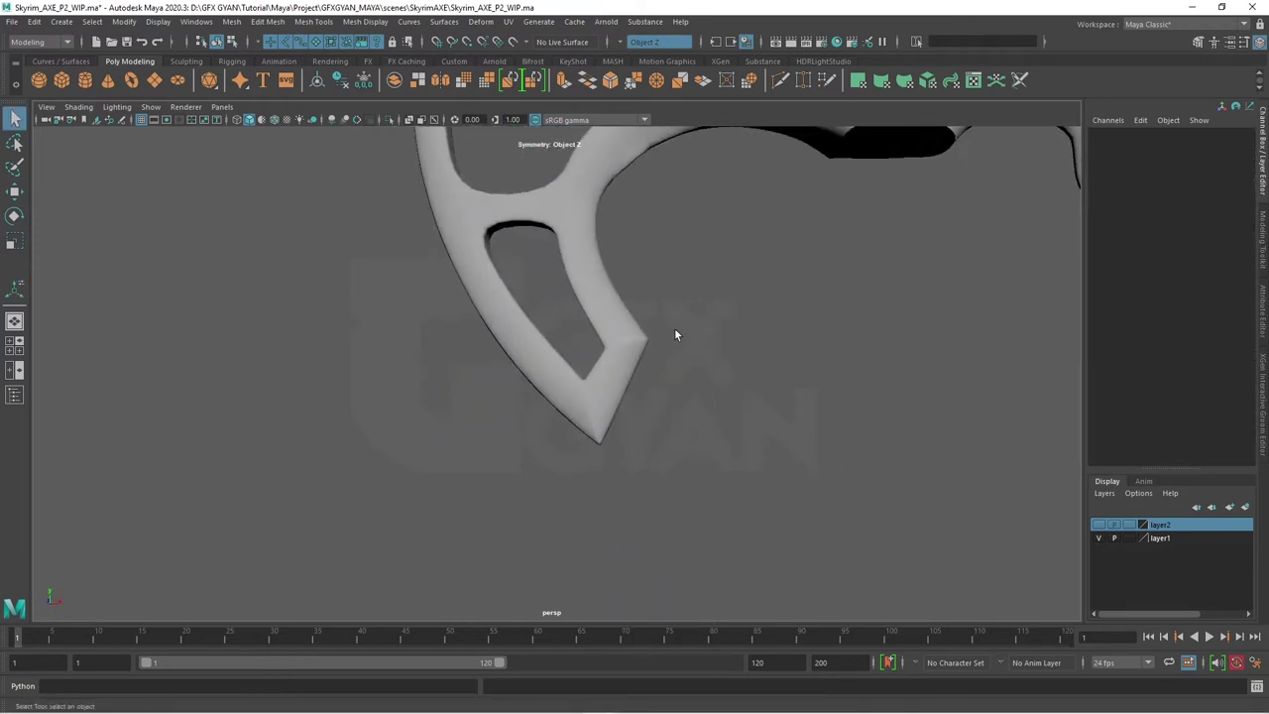
- Show the beveled axe as its low-poly cage and orbit around the lower loop and crossbar junction
left_click(625, 355)
key("1")
mouse_move(671, 427)
left_mouse_down("alt")
mouse_move(831, 406)
mouse_move(823, 415)
left_mouse_up("alt")
mouse_move(769, 453)
left_mouse_down("alt")
mouse_move(739, 470)
mouse_move(691, 422)
left_mouse_up("alt")
scroll(654, 476, "up", 3)
middle_click_drag(654, 476, 672, 436, "alt")
left_click_drag(673, 436, 610, 463, "alt")
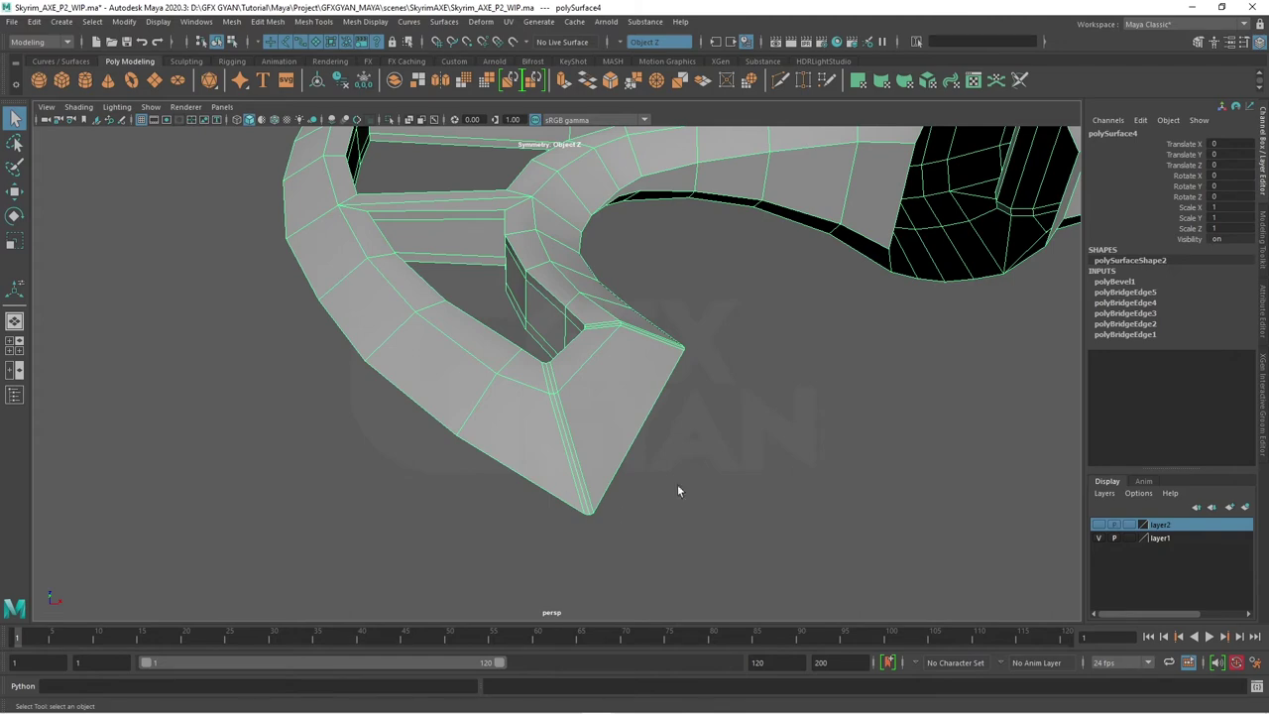
mouse_move(722, 399)
left_mouse_down("alt")
mouse_move(581, 425)
mouse_move(548, 505)
mouse_move(645, 538)
mouse_move(487, 396)
mouse_move(512, 391)
mouse_move(509, 410)
mouse_move(487, 400)
mouse_move(489, 379)
mouse_move(548, 396)
mouse_move(524, 445)
mouse_move(601, 374)
mouse_move(668, 356)
left_mouse_up("alt")
- Switch the axe to component editing and cut a new edge across the right crossbar junction
key("3")
key("1")
right_click(657, 337)
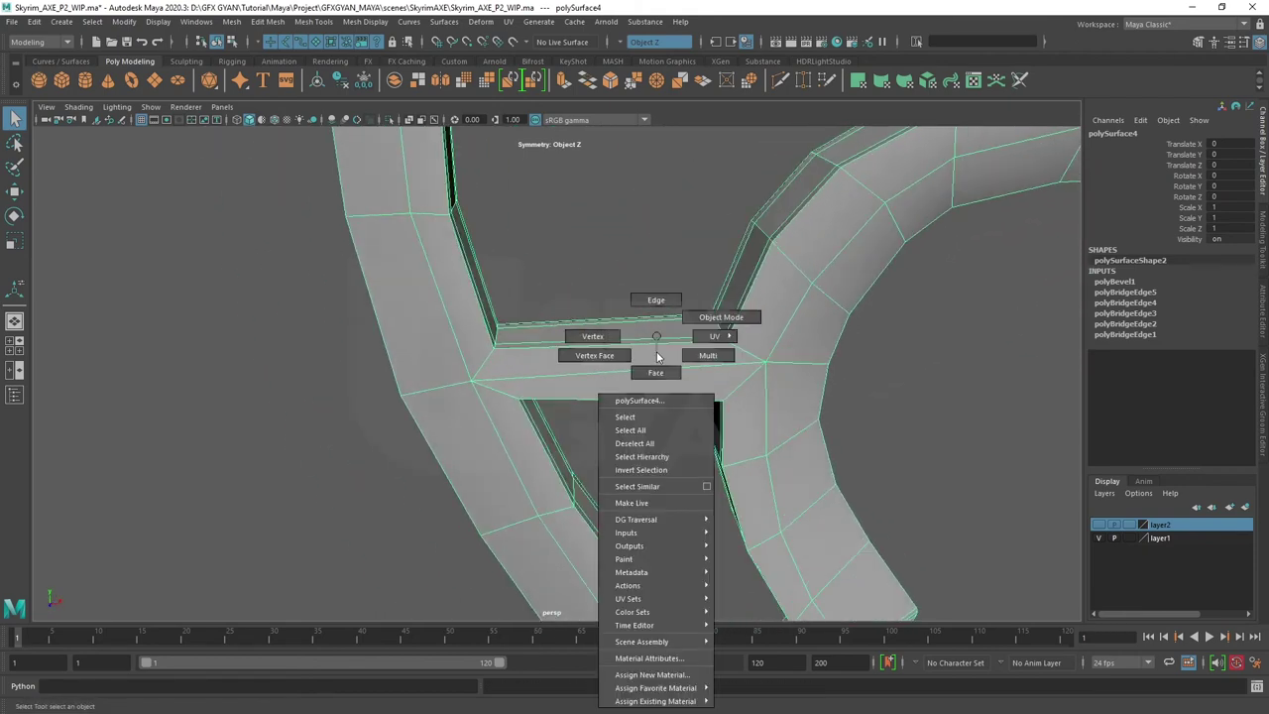
left_click(655, 372)
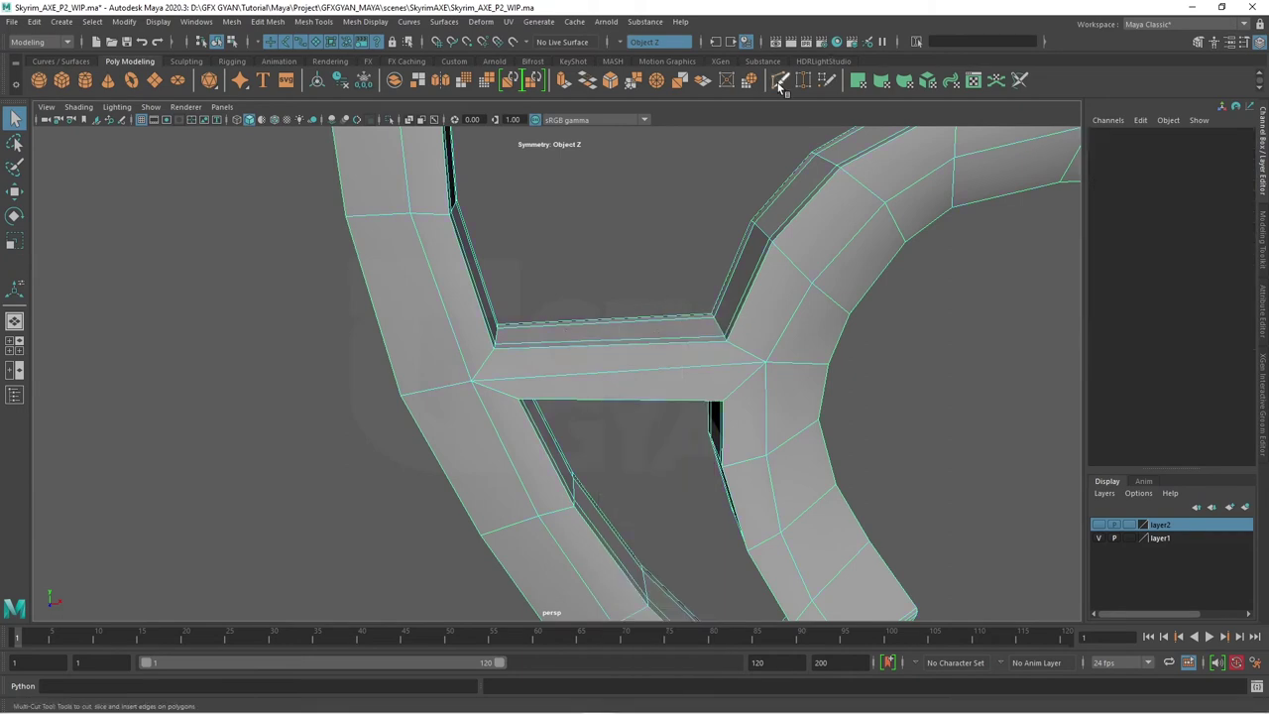
left_click(481, 332)
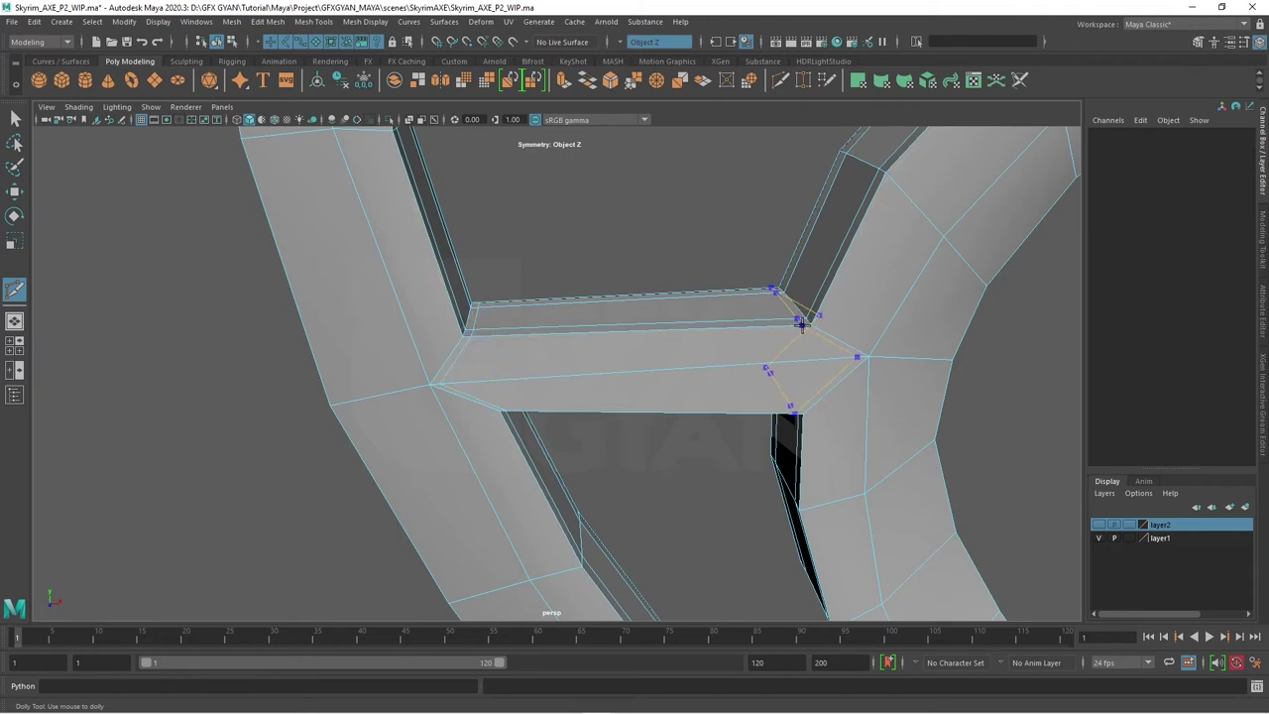
- Slide the new junction vertex left and the crossbar's left-end vertex right along their edges
key("w")
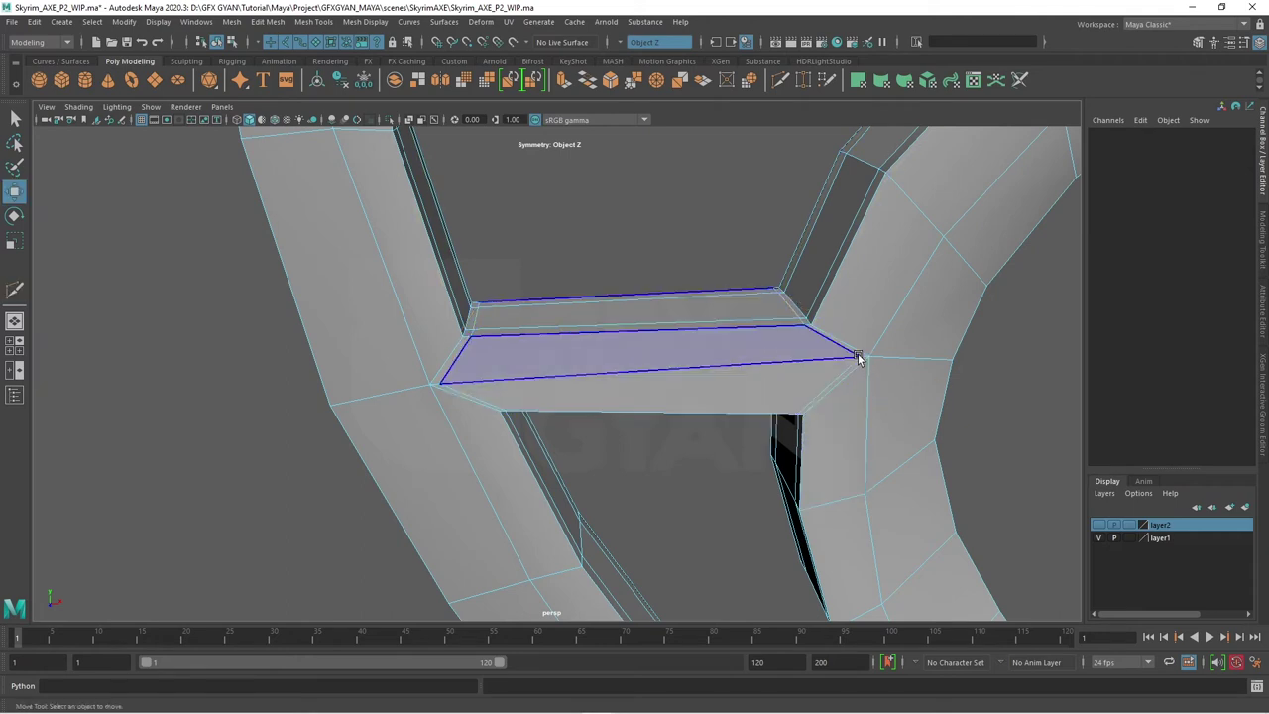
right_click_drag(853, 354, 803, 334)
left_click(861, 357)
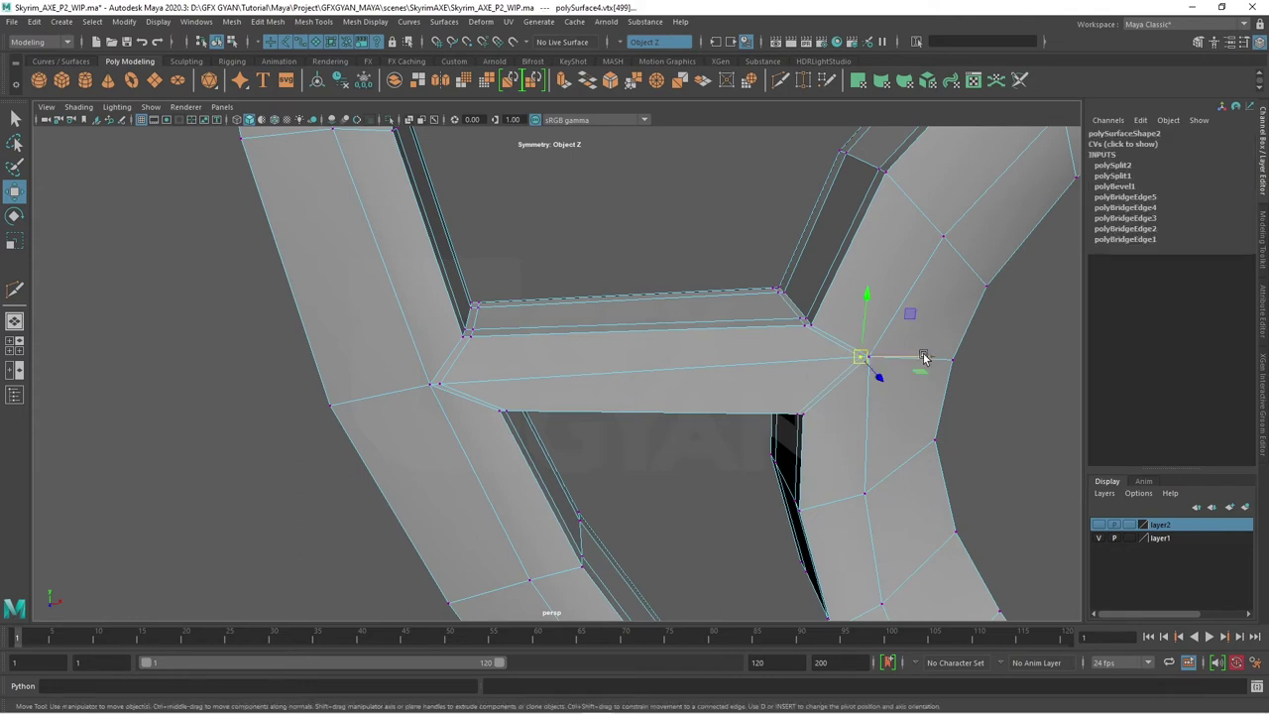
middle_click_drag(924, 357, 878, 359, "ctrl+shift")
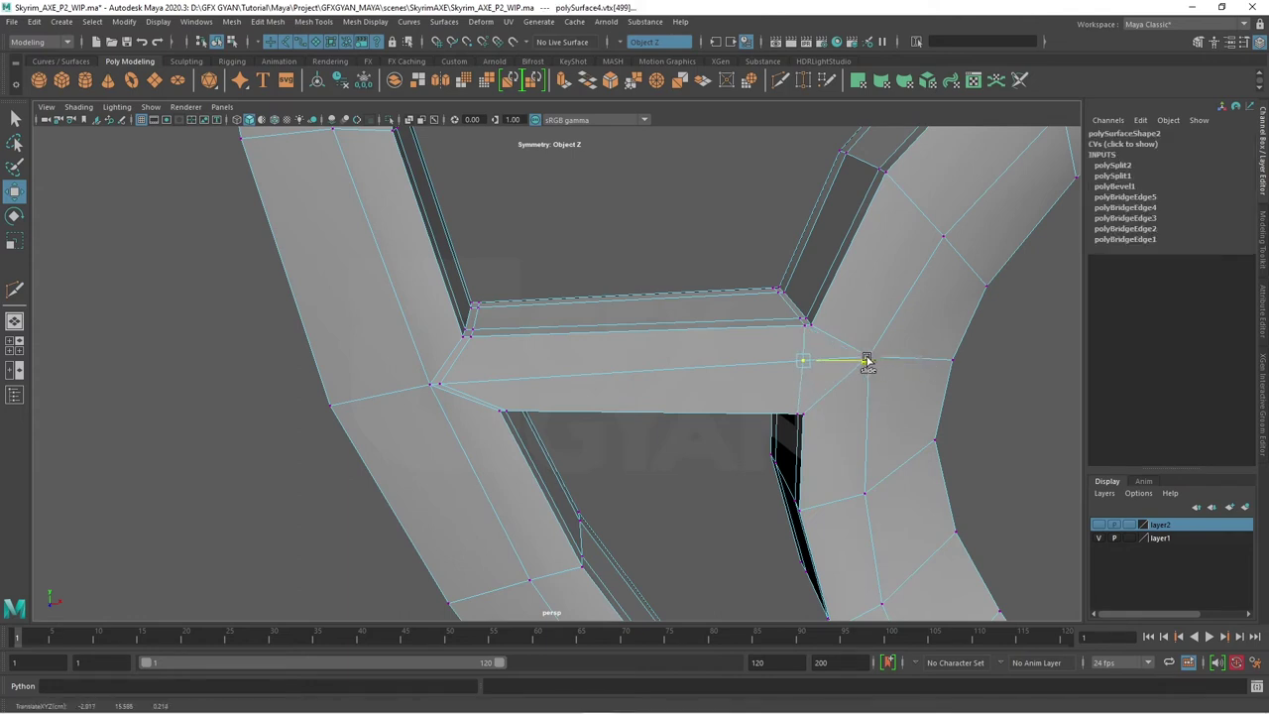
left_click(458, 382)
middle_click_drag(504, 387, 547, 389, "ctrl+shift")
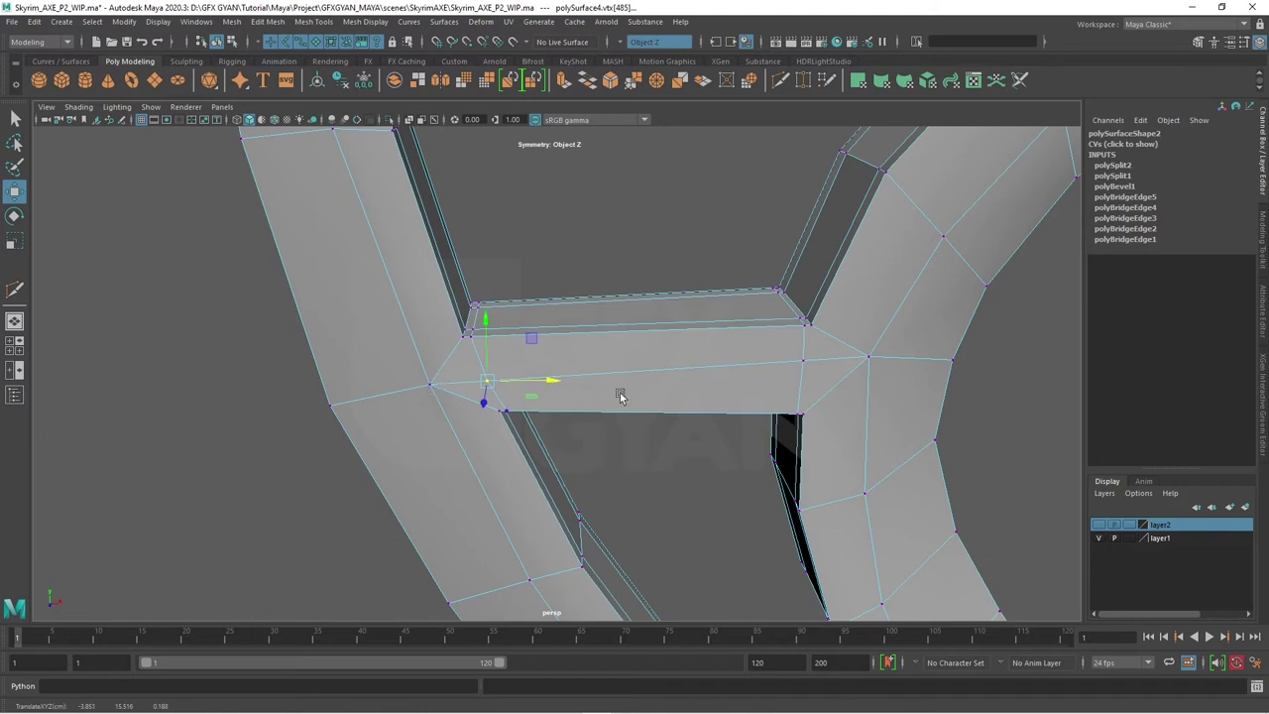
- Preview the re-cut axe smoothed, inspect it, then turn the smooth preview off
key("3")
right_click_drag(619, 397, 691, 314)
mouse_move(691, 315)
left_mouse_down("alt")
mouse_move(736, 475)
mouse_move(831, 448)
mouse_move(801, 470)
mouse_move(845, 429)
mouse_move(811, 456)
mouse_move(868, 441)
mouse_move(796, 459)
mouse_move(788, 486)
mouse_move(632, 530)
left_mouse_up("alt")
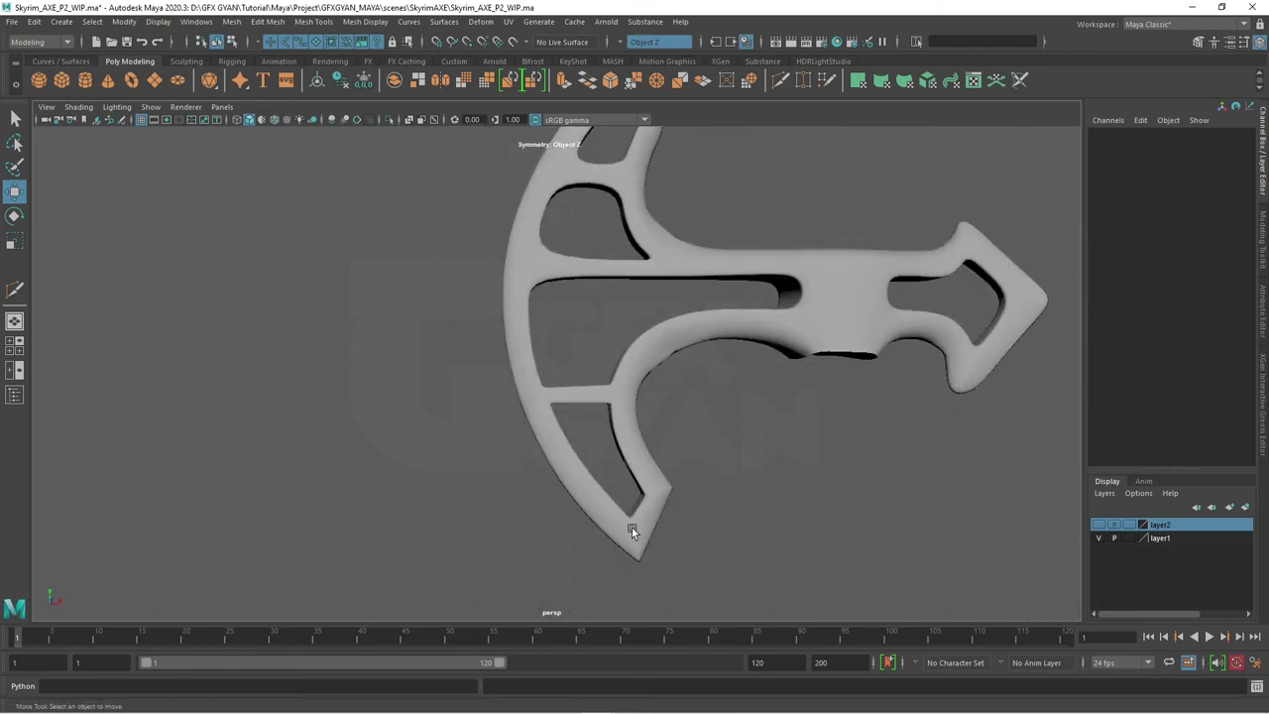
scroll(718, 446, "up", 5)
left_click_drag(657, 463, 648, 535, "alt")
left_click(691, 464)
key("1")
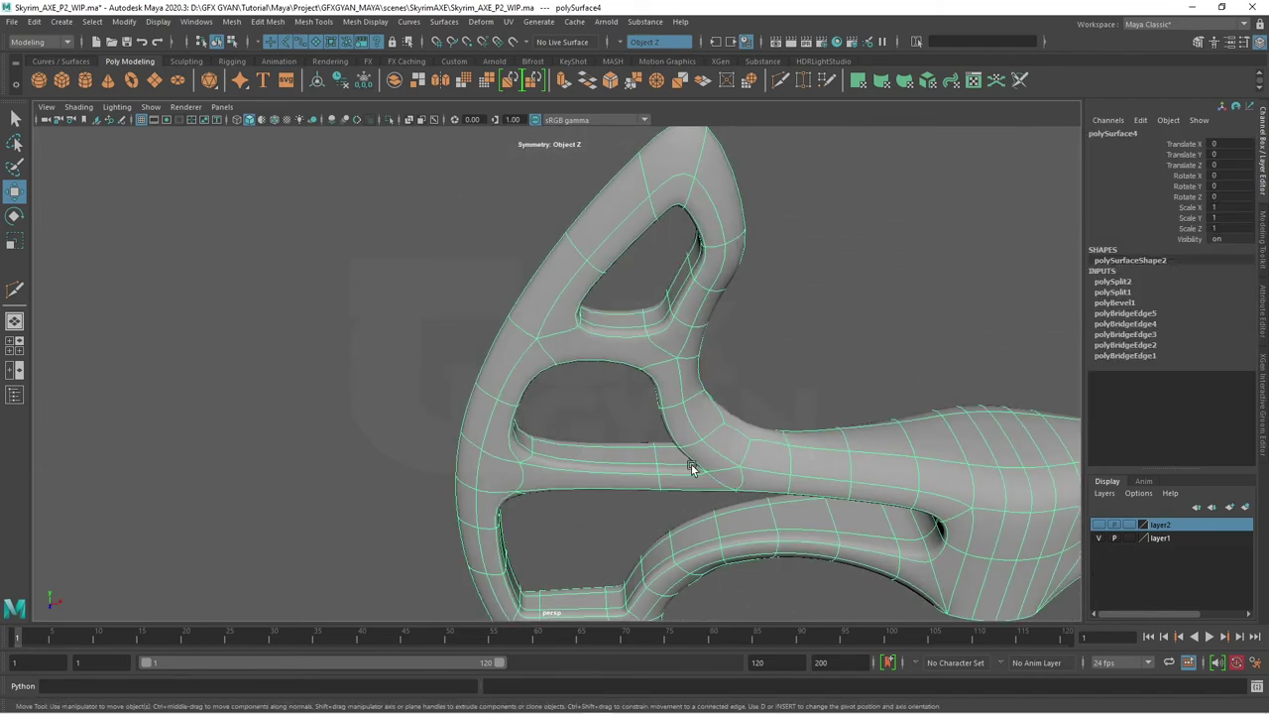
- Cut a new edge at the lower crossbar's left junction
mouse_move(691, 463)
left_mouse_down("alt")
mouse_move(631, 550)
mouse_move(575, 361)
mouse_move(617, 420)
left_mouse_up("alt")
scroll(631, 550, "up", 3)
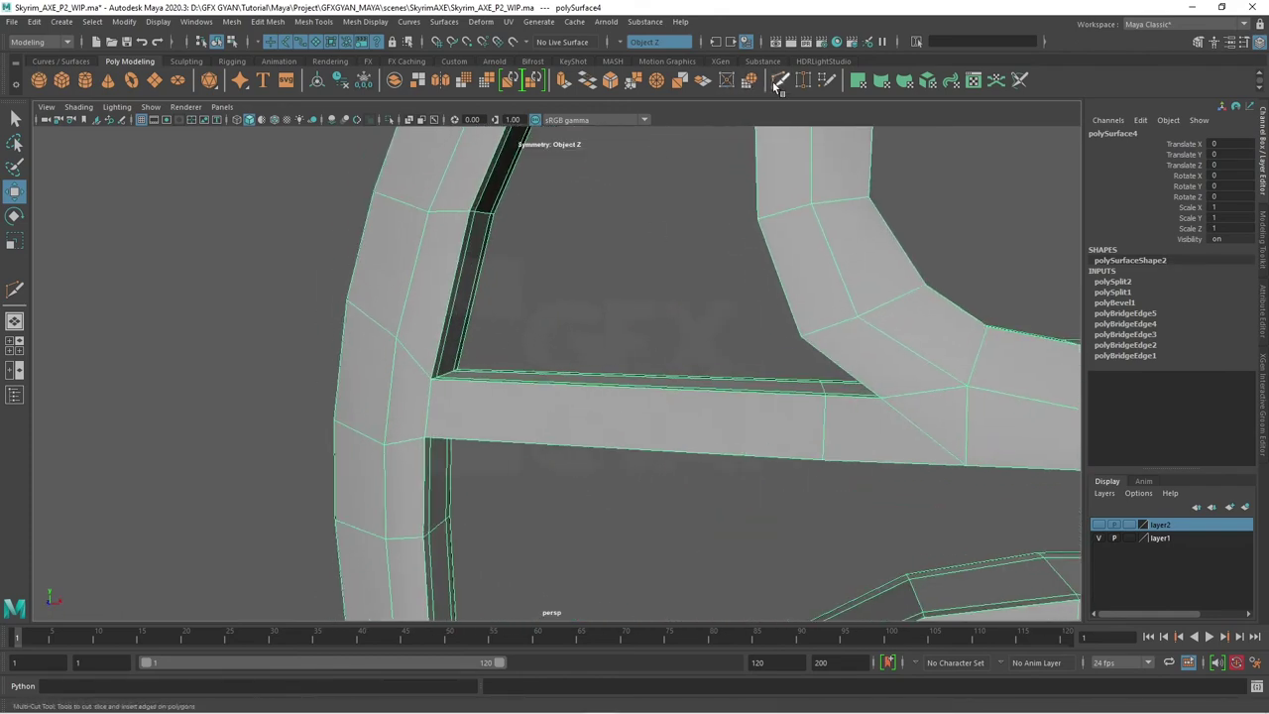
right_click_drag(618, 420, 526, 448, "shift")
left_click(453, 437)
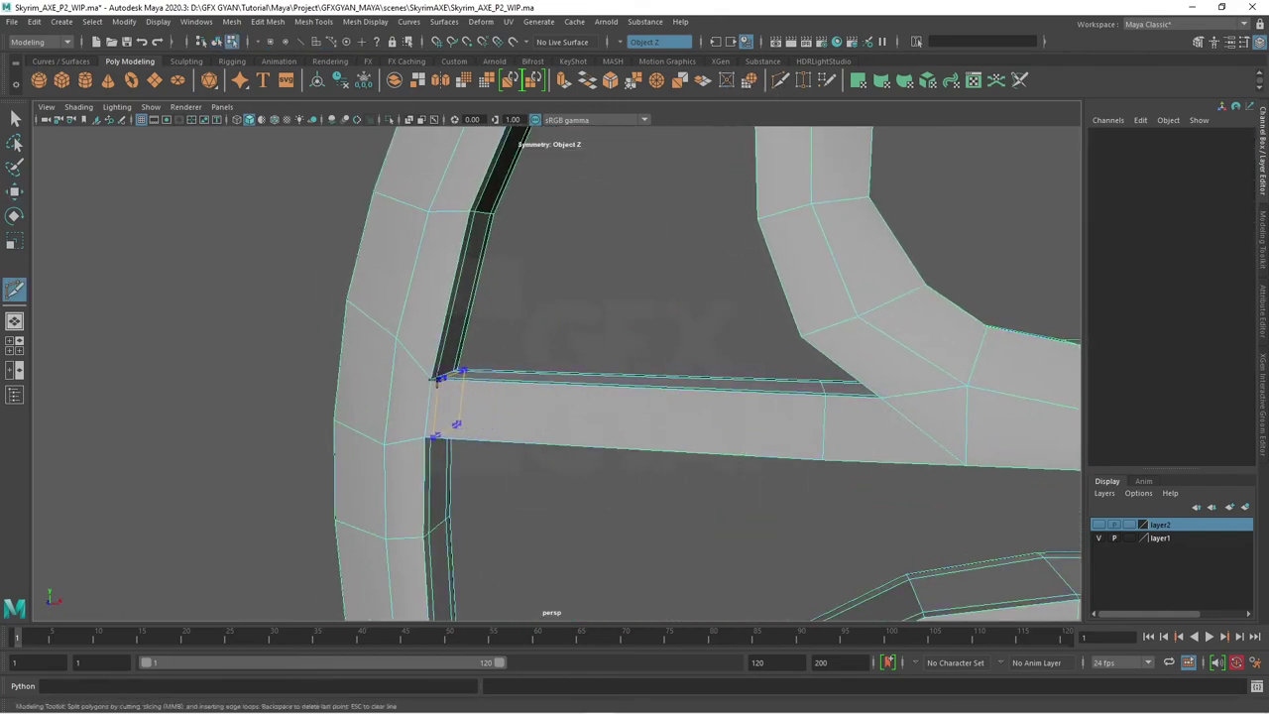
key("Return")
- Preview the smoothed mesh, orbit to check the crossbar, then return to the cage
key("3")
key("w")
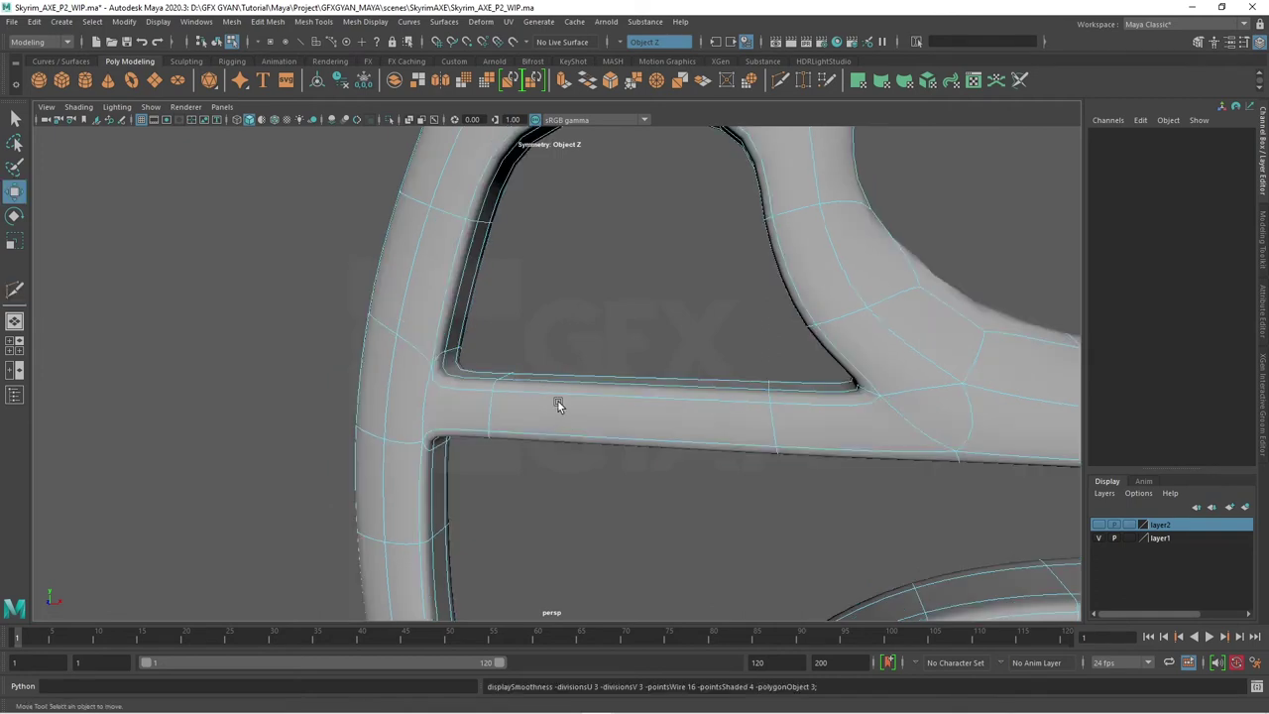
right_click_drag(558, 335, 621, 318)
scroll(686, 364, "down", 5)
scroll(717, 429, "down", 5)
scroll(735, 441, "down", 3)
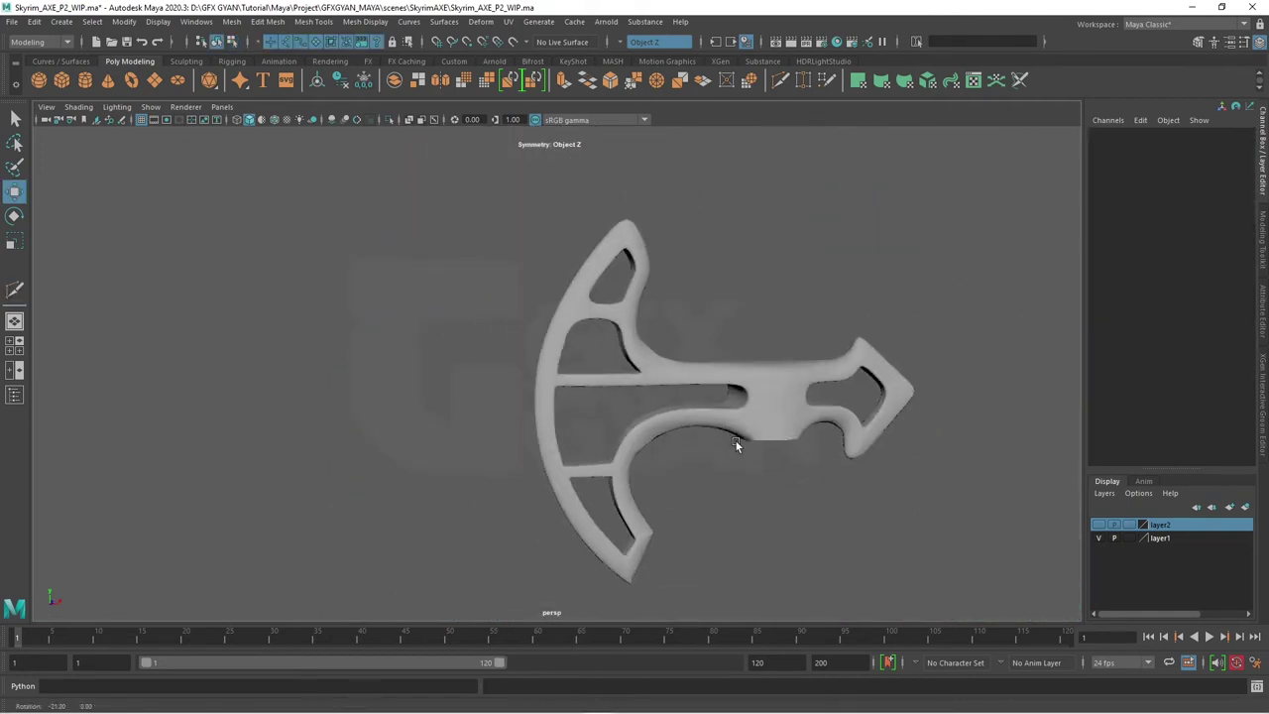
mouse_move(735, 441)
left_mouse_down("alt")
mouse_move(815, 426)
mouse_move(733, 466)
left_mouse_up("alt")
scroll(650, 496, "up", 2)
scroll(585, 562, "up", 5)
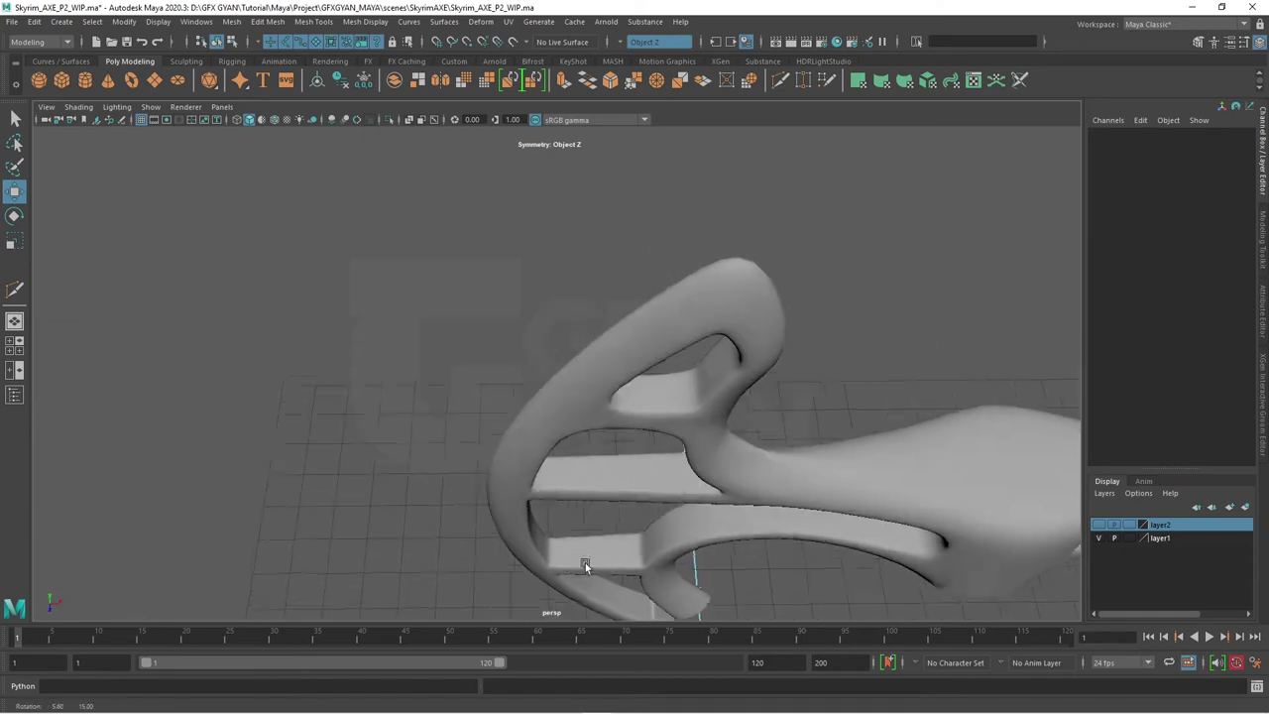
scroll(609, 459, "up", 3)
left_click_drag(608, 456, 553, 465, "alt")
left_click(539, 471)
key("1")
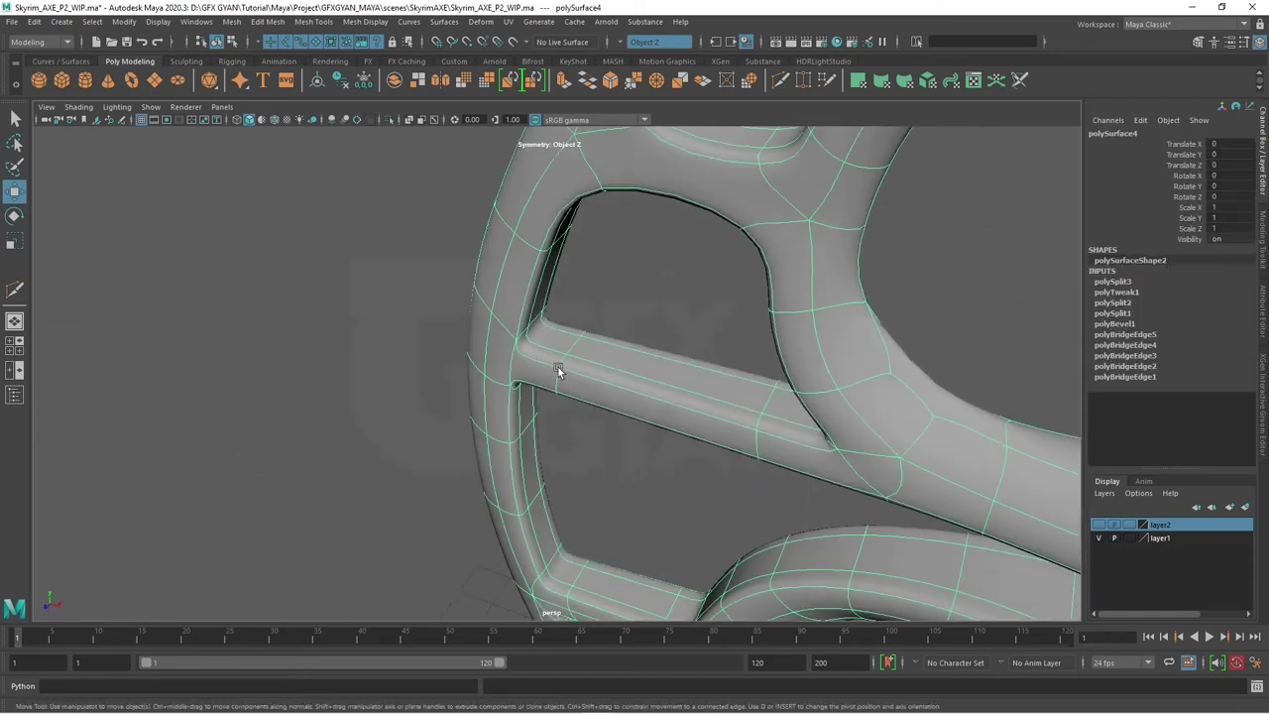
mouse_move(577, 397)
left_mouse_down("alt")
mouse_move(615, 399)
mouse_move(618, 419)
mouse_move(580, 538)
mouse_move(567, 490)
left_mouse_up("alt")
- Multi-Cut support edges along the lower opening's inner rim and across the inner face's left end
left_click(786, 79)
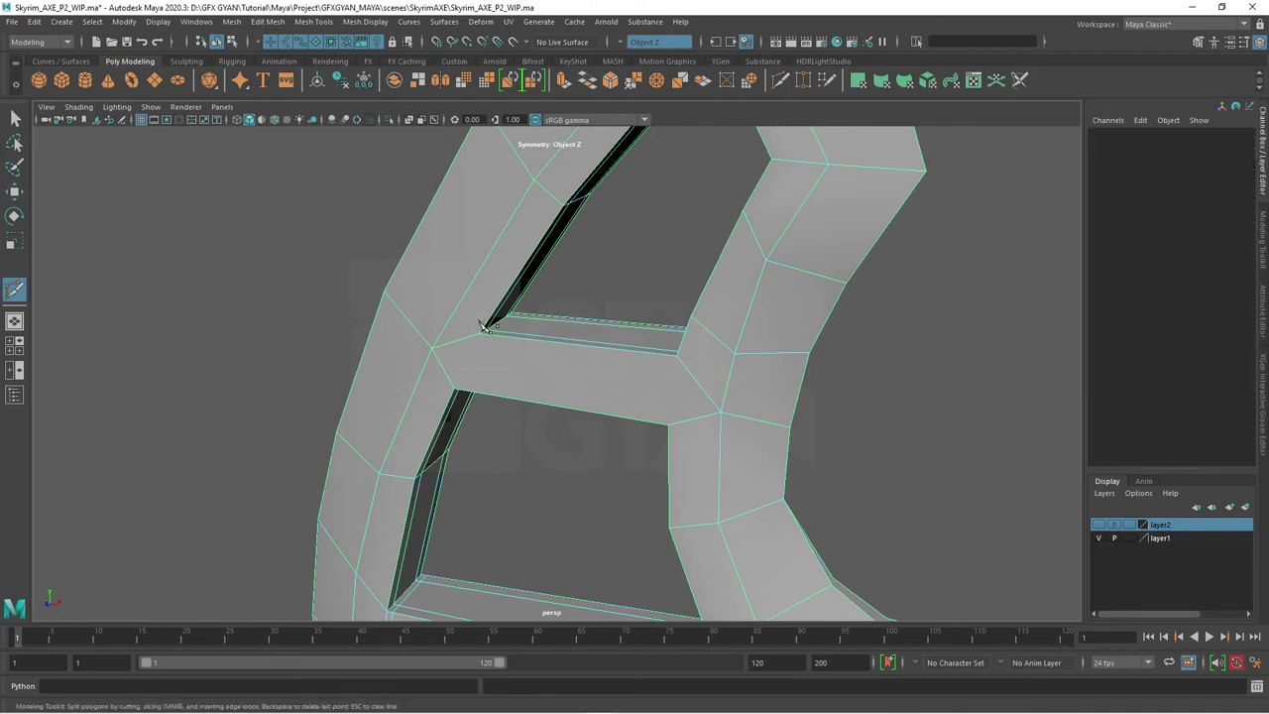
mouse_move(493, 332)
left_mouse_down("alt")
mouse_move(546, 430)
mouse_move(524, 467)
mouse_move(585, 468)
left_mouse_up("alt")
left_click(384, 307)
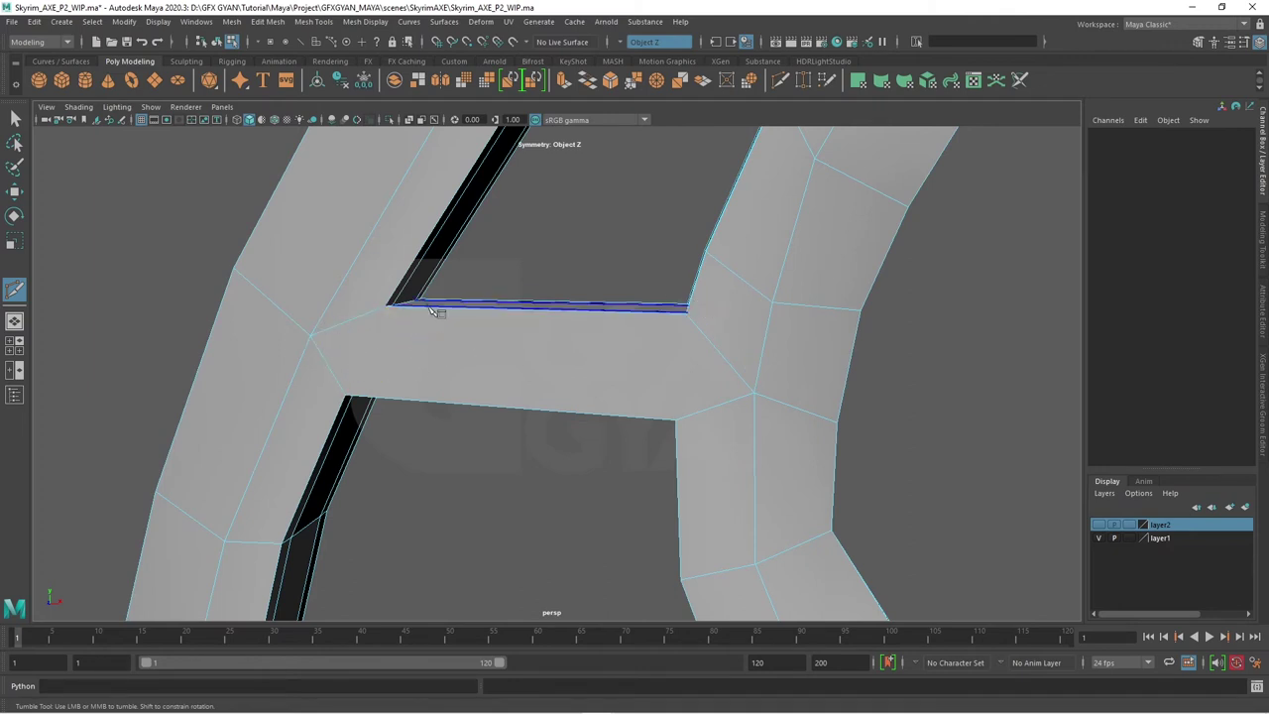
mouse_move(410, 410)
left_mouse_down("alt")
mouse_move(475, 371)
mouse_move(488, 342)
left_mouse_up("alt")
middle_click_drag(490, 343, 500, 417, "alt")
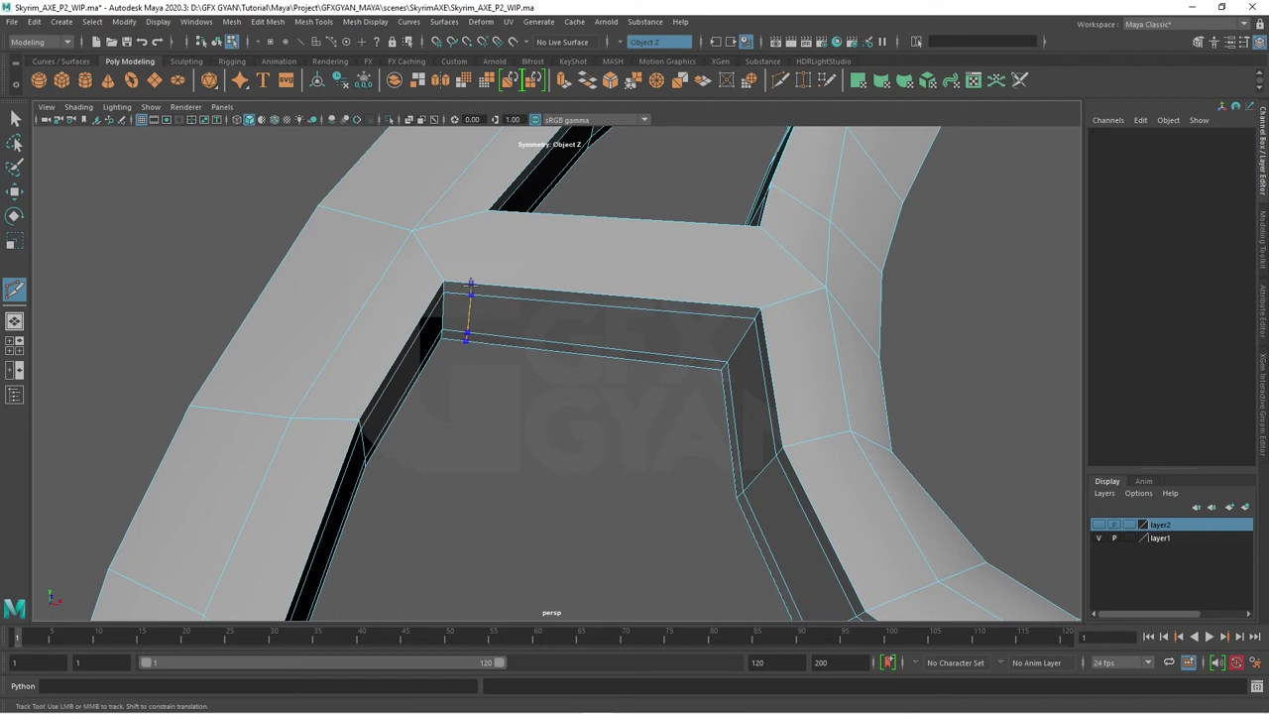
left_click(470, 297, "ctrl")
mouse_move(738, 313)
left_mouse_down("alt")
mouse_move(629, 453)
mouse_move(708, 462)
left_mouse_up("alt")
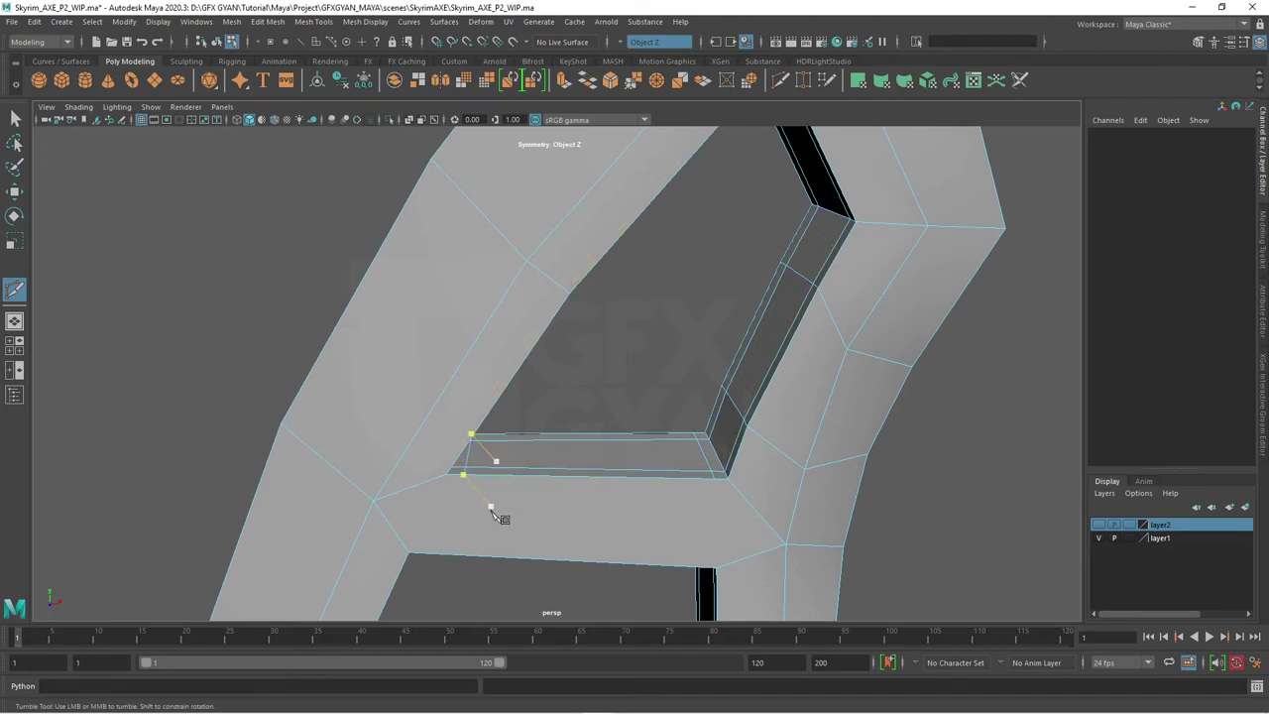
left_click_drag(495, 516, 496, 496, "alt")
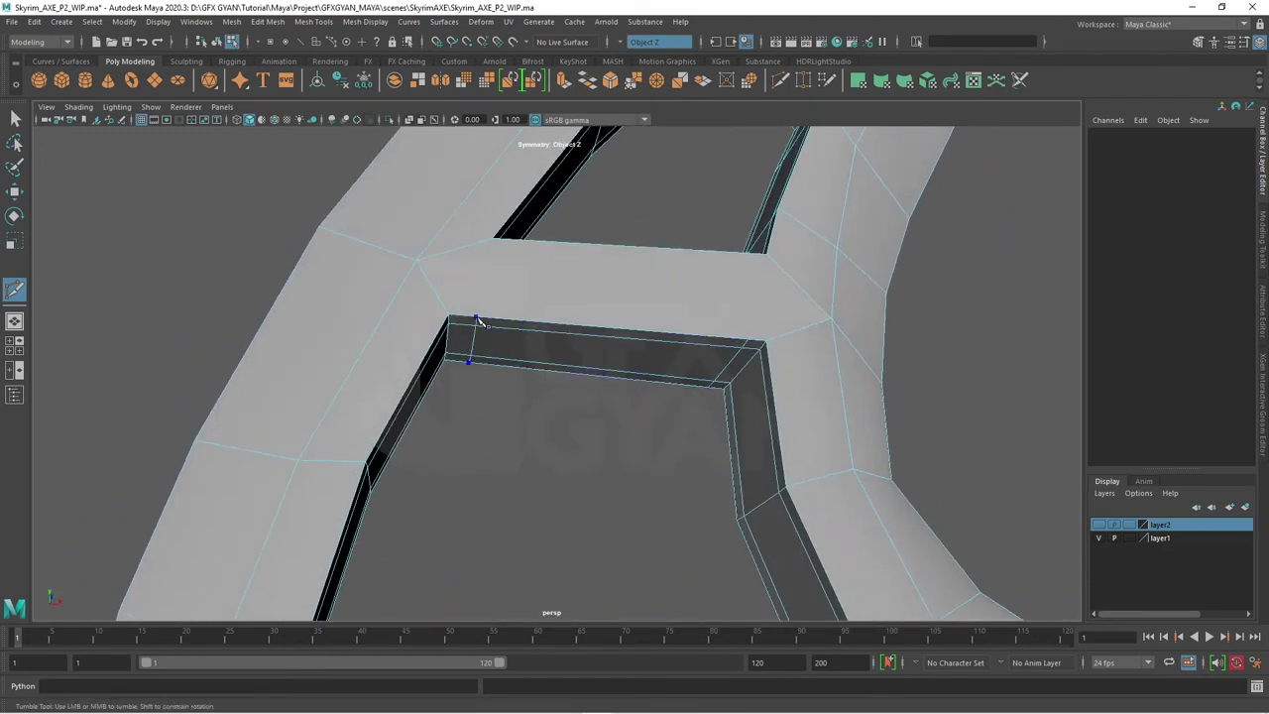
left_click_drag(477, 321, 498, 436, "alt")
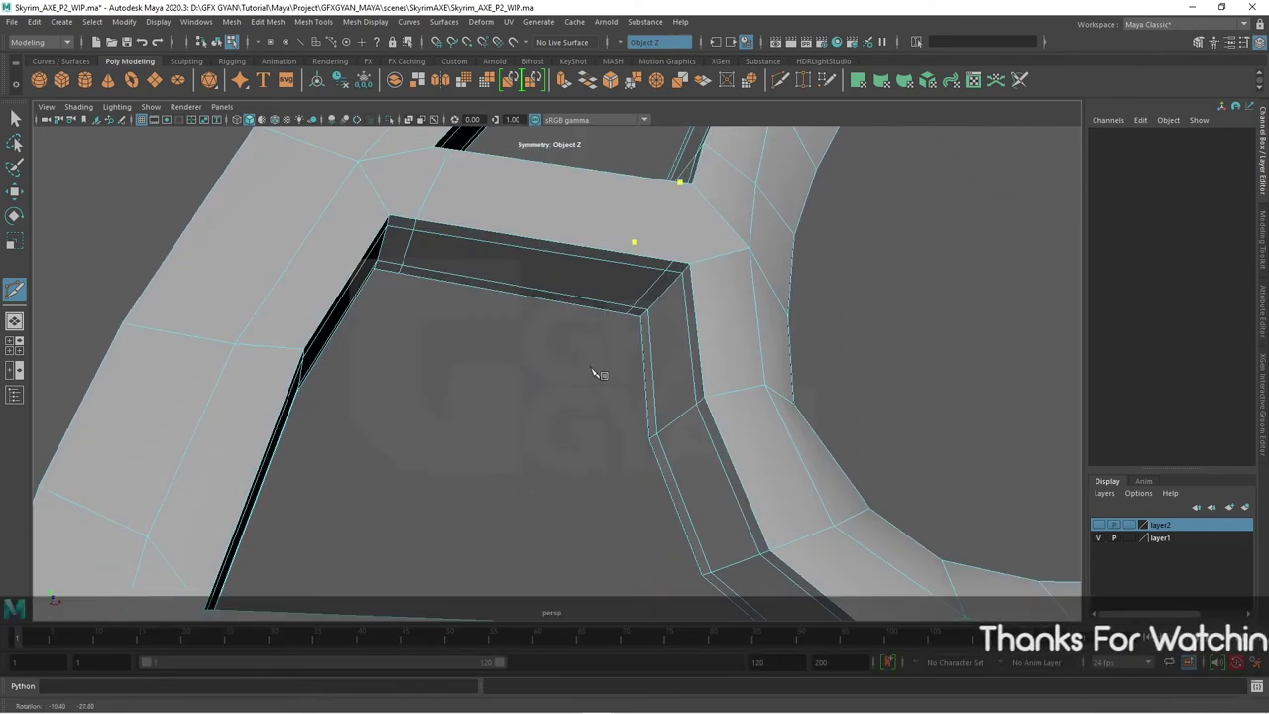
mouse_move(582, 405)
left_mouse_down("alt")
mouse_move(594, 370)
mouse_move(501, 416)
mouse_move(598, 416)
left_mouse_up("alt")
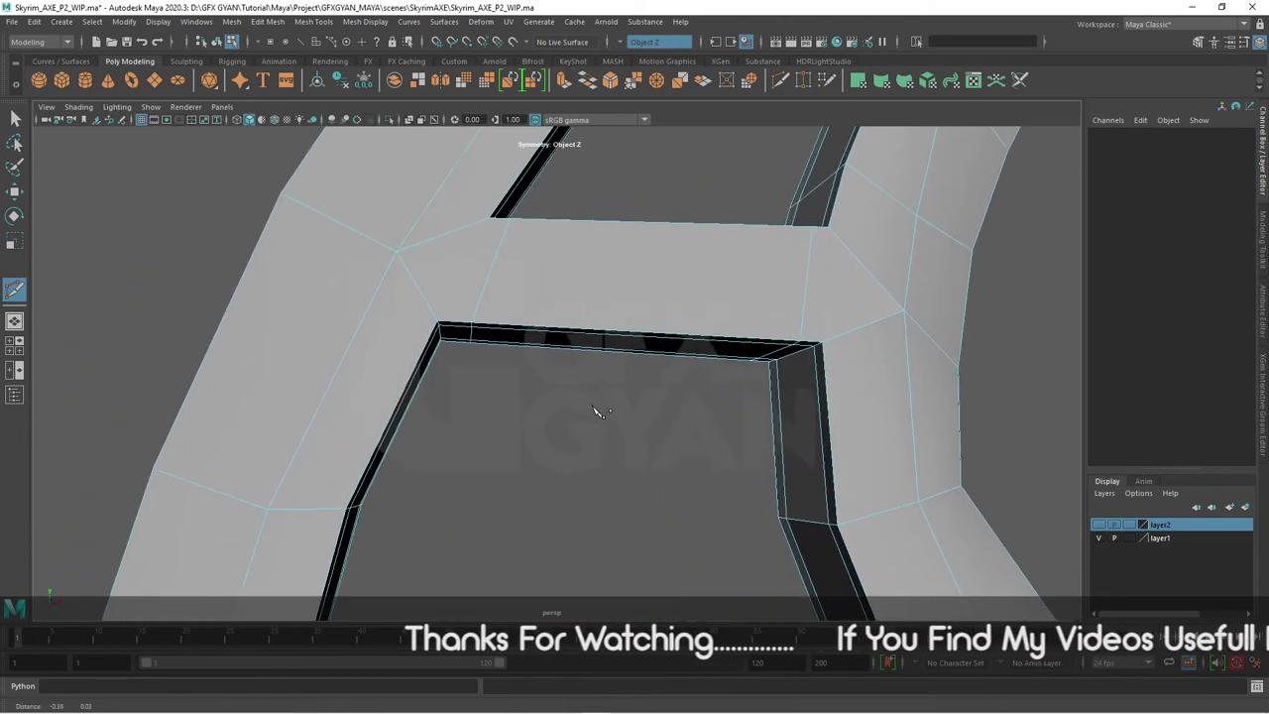
- Slide the vertex at the opening's inner corner left along its edge
key("w")
right_click_drag(525, 317, 481, 337)
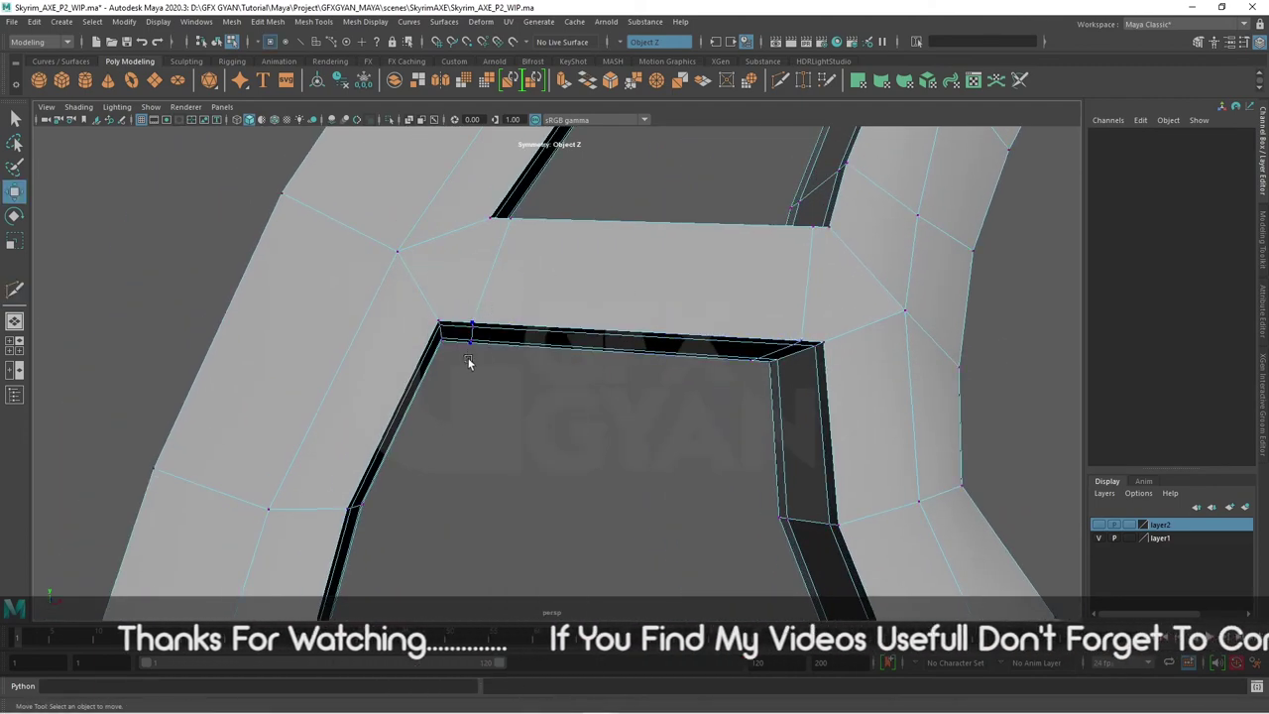
left_click(469, 362)
left_click_drag(540, 335, 529, 327)
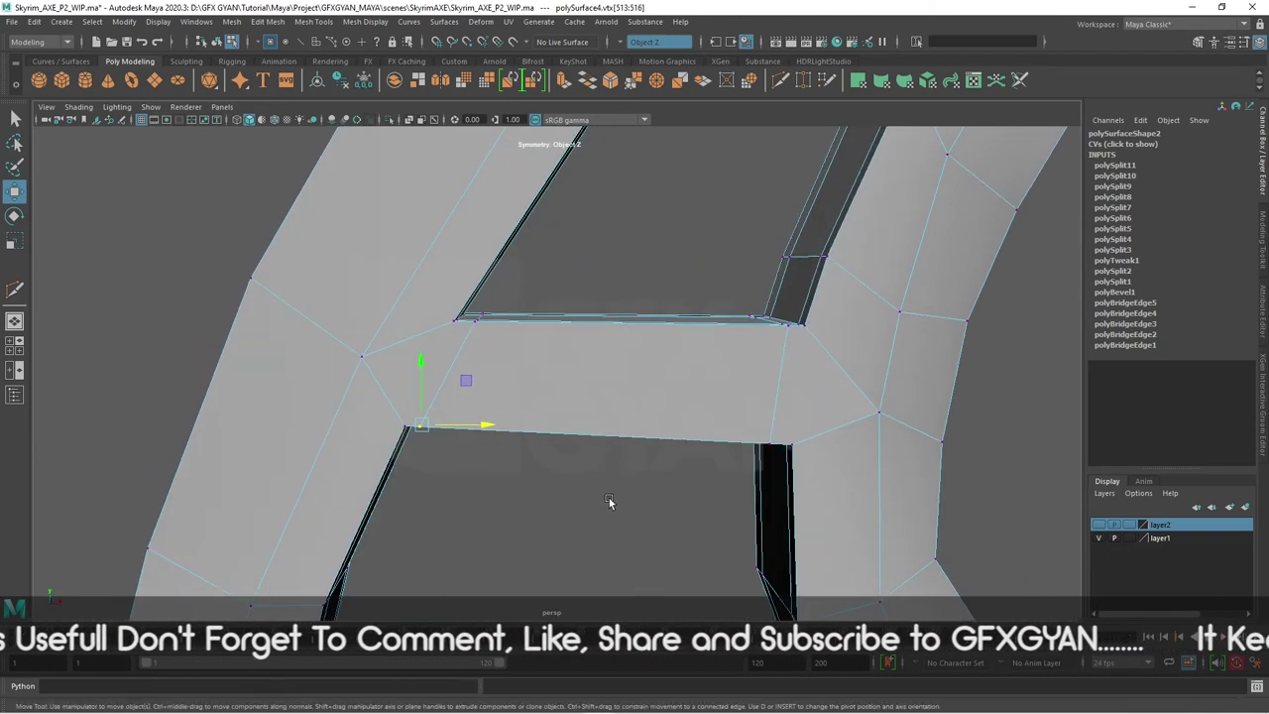
- Cut an edge across the right crossbar junction and inspect the smoothed crossbar
left_click_drag(588, 446, 581, 499, "alt")
key("ctrl+shift+x")
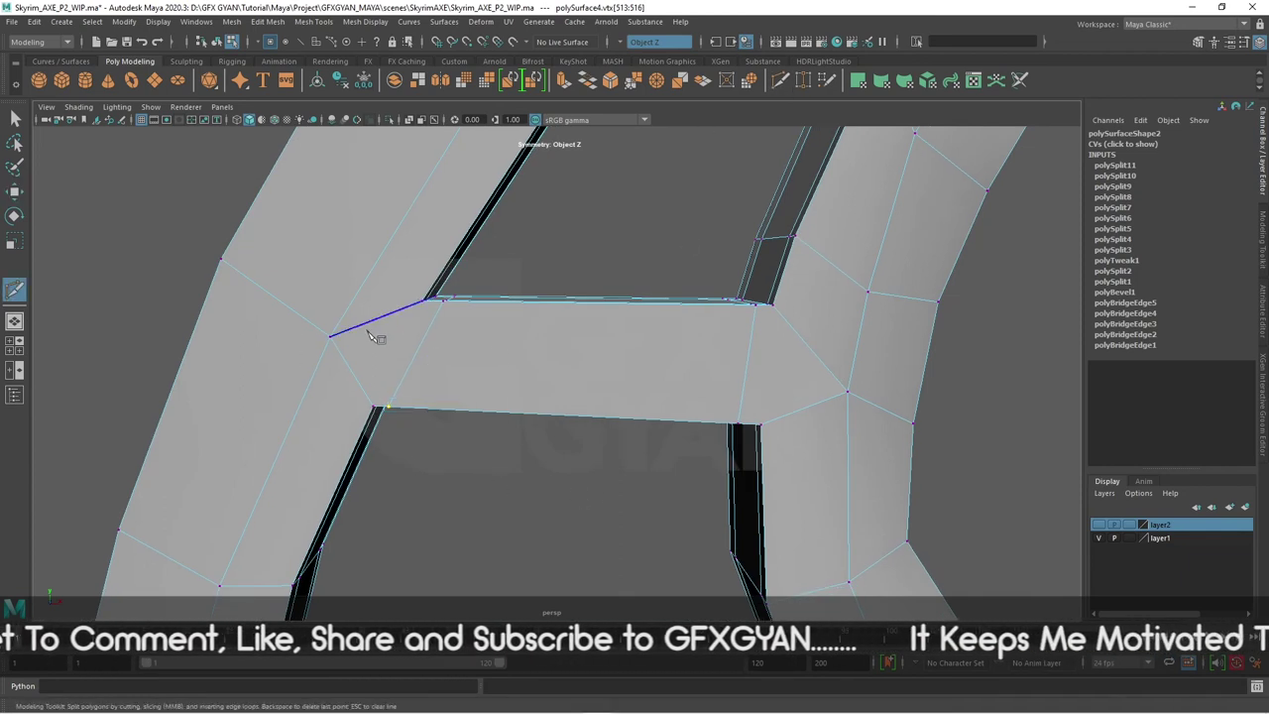
left_click(844, 395)
key("Return")
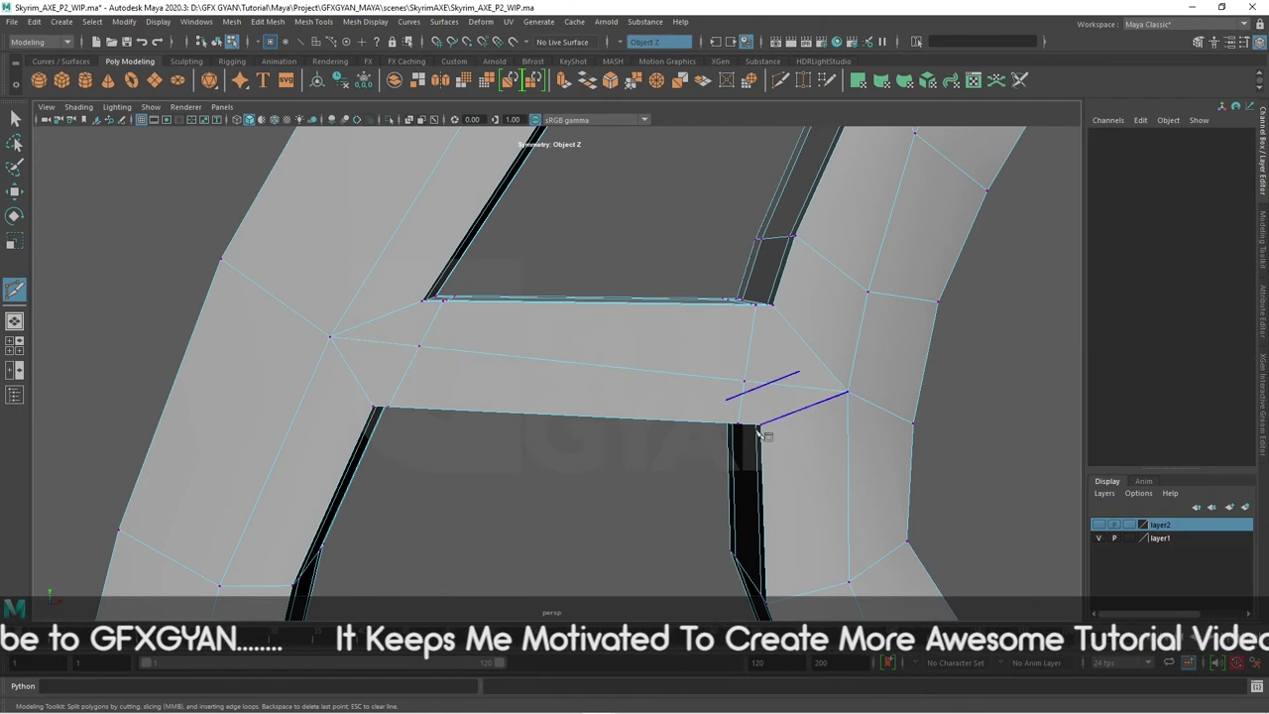
key("3")
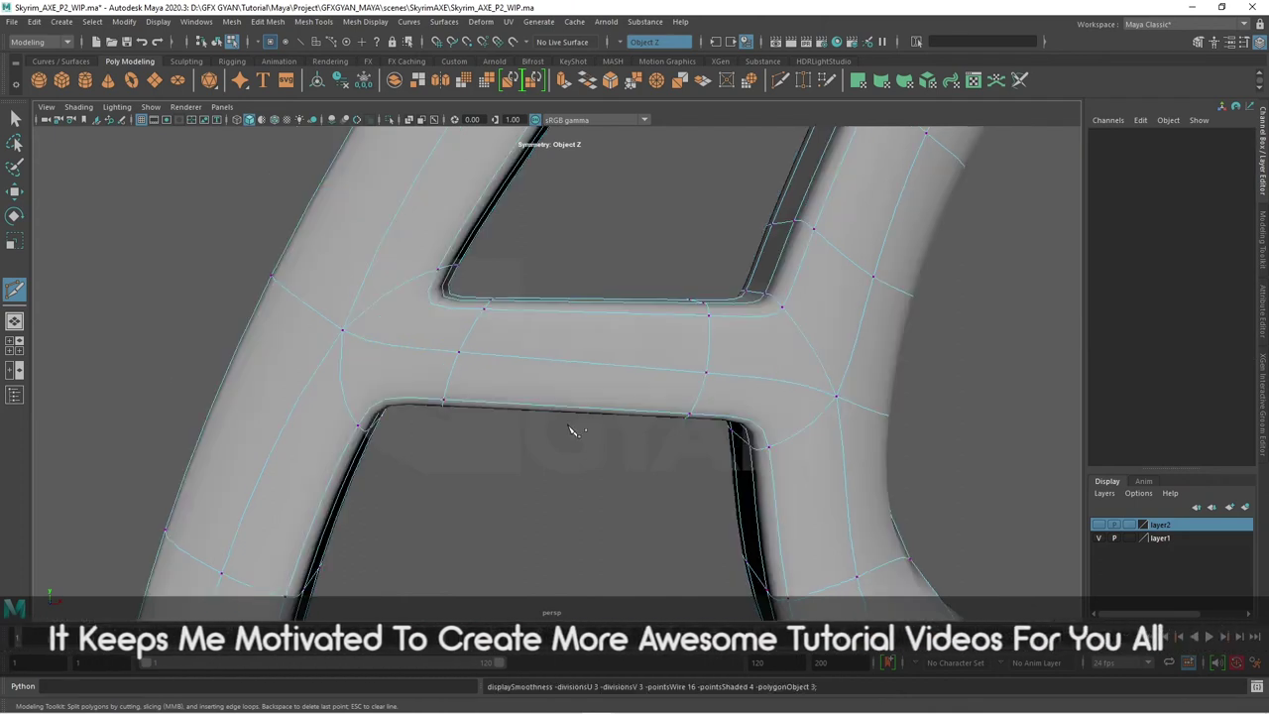
key("w")
right_click_drag(558, 347, 591, 466)
mouse_move(591, 460)
left_mouse_down("alt")
mouse_move(661, 482)
mouse_move(647, 474)
mouse_move(606, 233)
mouse_move(581, 374)
mouse_move(662, 386)
mouse_move(563, 429)
mouse_move(590, 337)
mouse_move(603, 334)
left_mouse_up("alt")
- Bevel the selected rim edges with Fraction 0.2 and 2 segments
left_click(584, 335)
key("1")
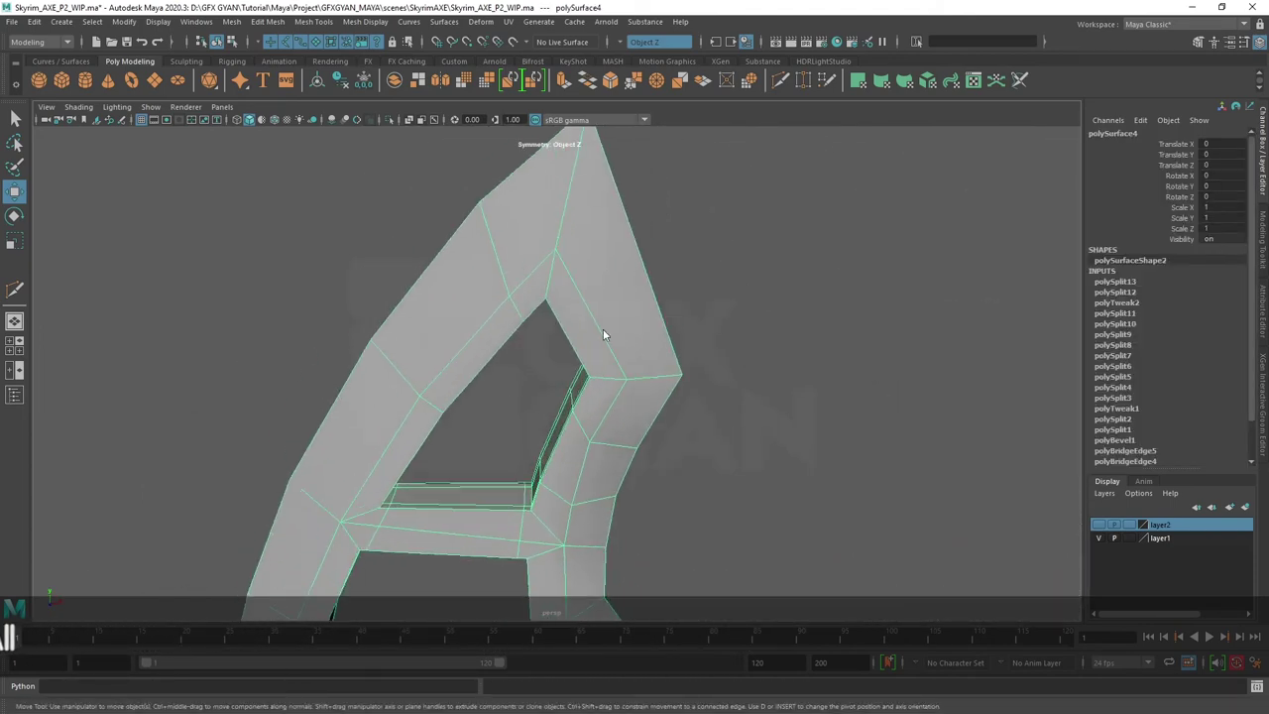
key("F10")
left_click(557, 224)
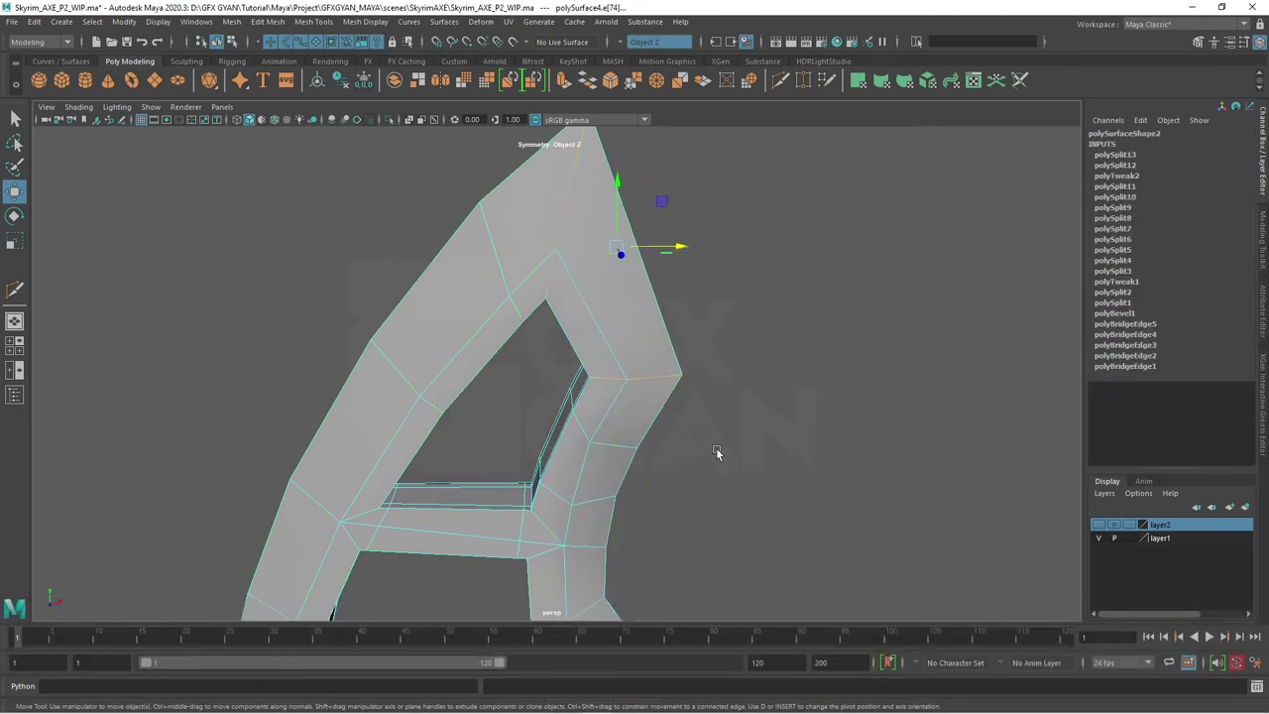
mouse_move(717, 452)
left_mouse_down("alt")
mouse_move(775, 427)
mouse_move(731, 435)
mouse_move(714, 416)
left_mouse_up("alt")
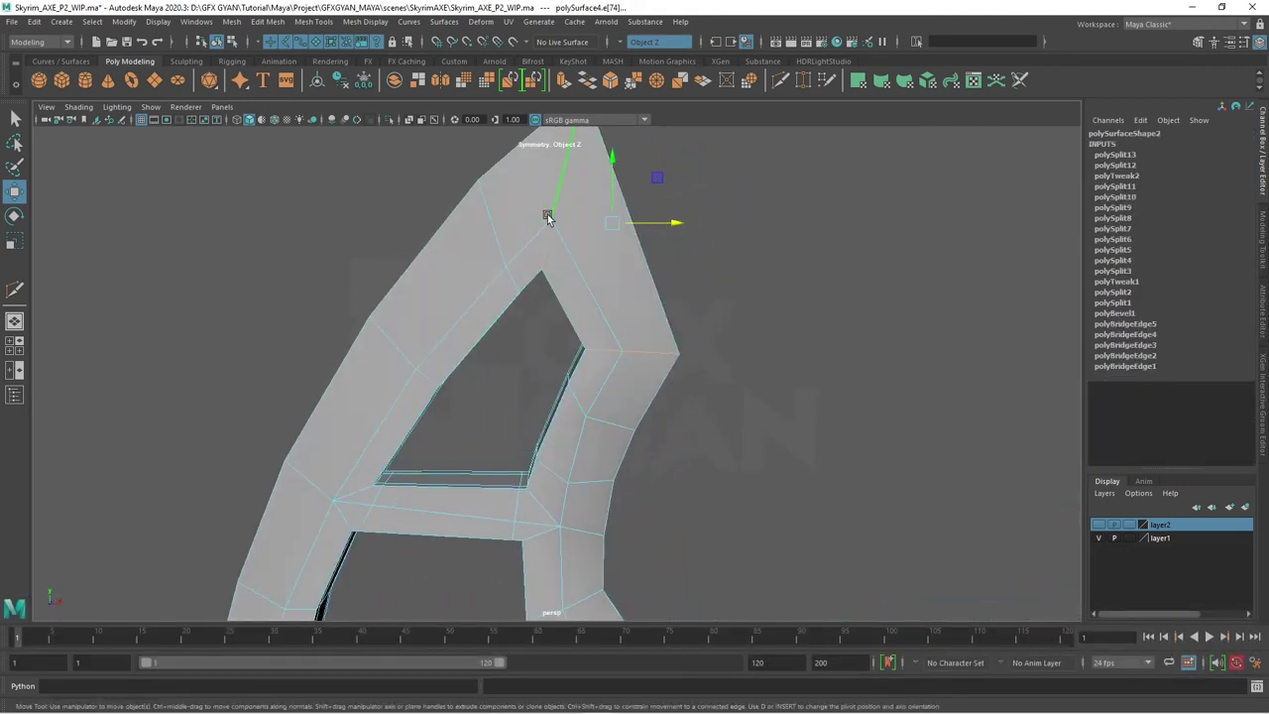
left_click(610, 85)
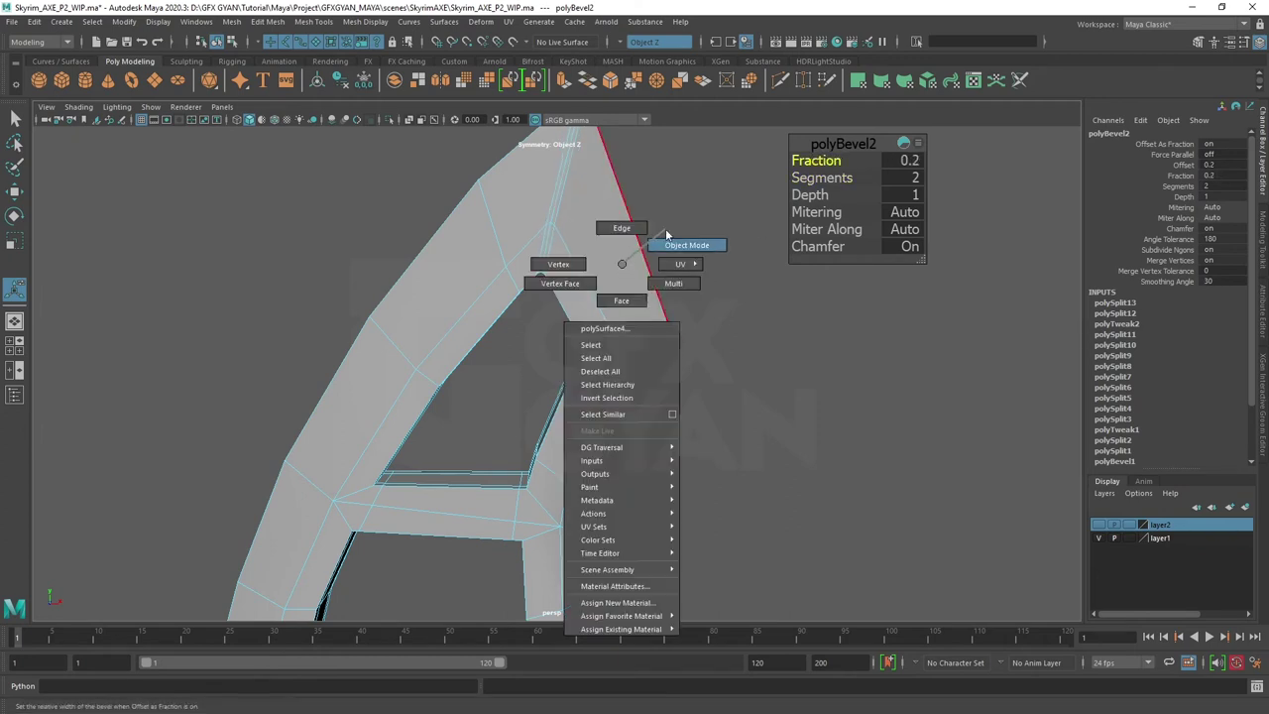
- Back in Object Mode, preview the whole axe head smoothed from a wider view
right_click_drag(622, 262, 674, 238)
key("3")
left_click(768, 412)
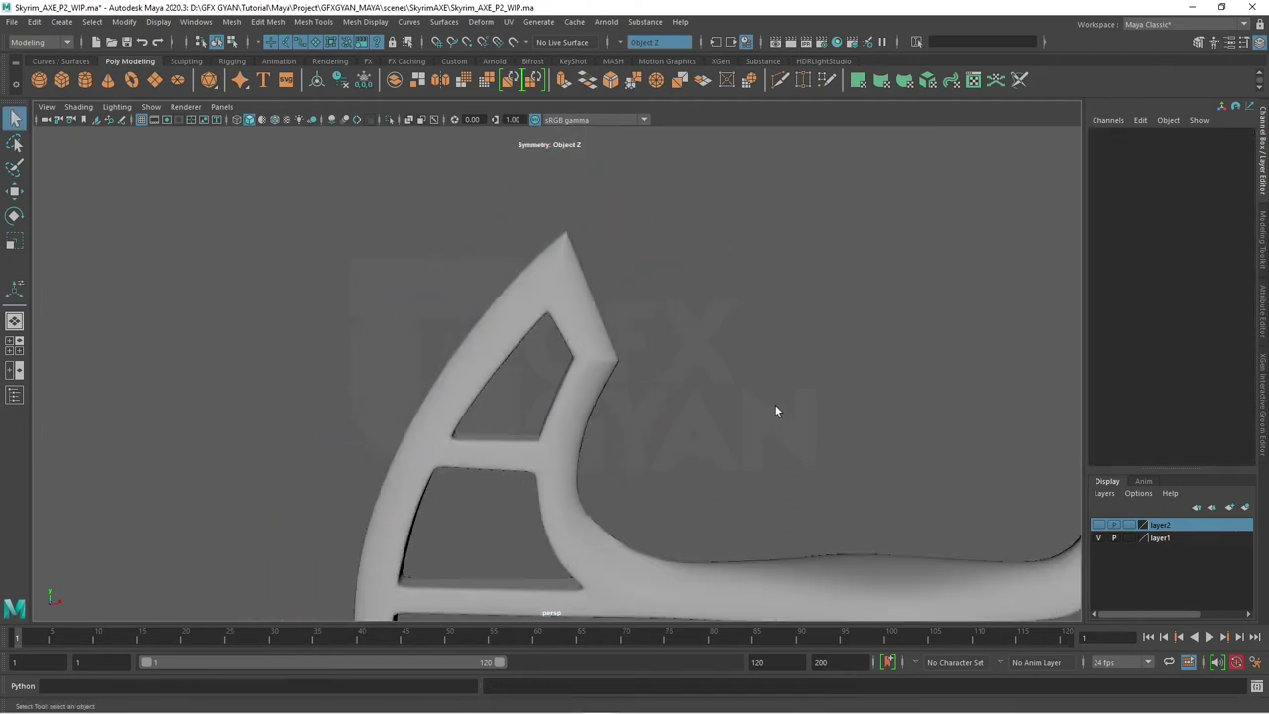
mouse_move(774, 404)
left_mouse_down("alt")
mouse_move(672, 346)
mouse_move(660, 385)
mouse_move(671, 343)
mouse_move(849, 317)
mouse_move(685, 326)
mouse_move(688, 445)
mouse_move(503, 407)
mouse_move(579, 427)
mouse_move(606, 469)
mouse_move(570, 485)
left_mouse_up("alt")
- Close in on the blade and join two vertex pairs with Connect Components edges
left_click(579, 427)
key("1")
scroll(570, 485, "up", 5)
mouse_move(717, 518)
left_mouse_down("alt")
mouse_move(464, 367)
mouse_move(624, 445)
left_mouse_up("alt")
mouse_move(623, 445)
middle_mouse_down("alt")
mouse_move(582, 402)
mouse_move(598, 341)
middle_mouse_up("alt")
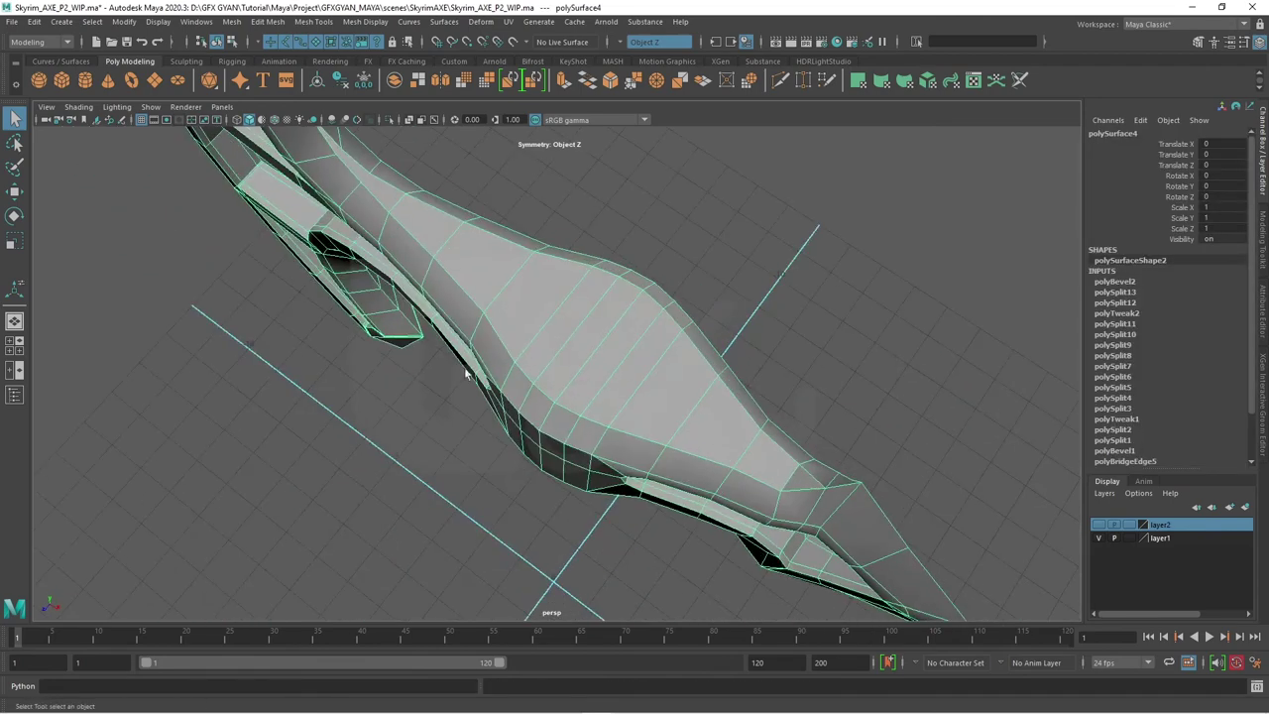
key("F9")
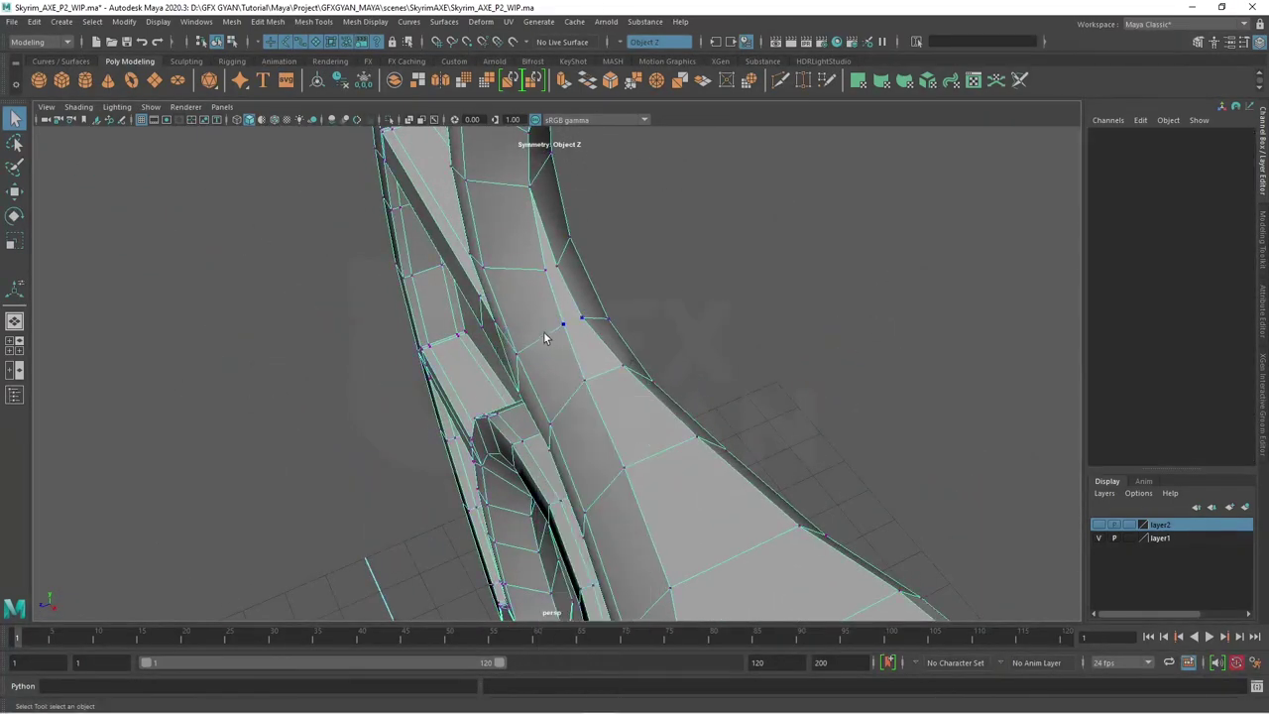
left_click(562, 326)
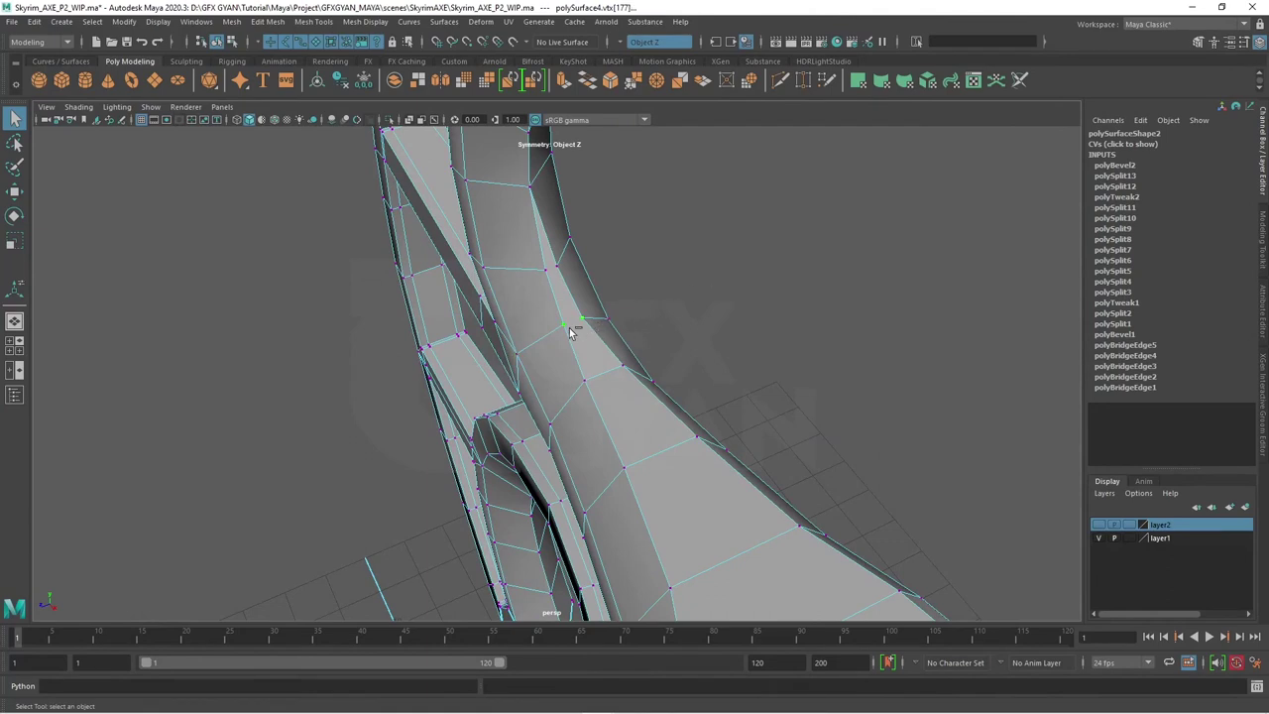
left_click(680, 289)
left_click(556, 338)
right_click(731, 268, "shift")
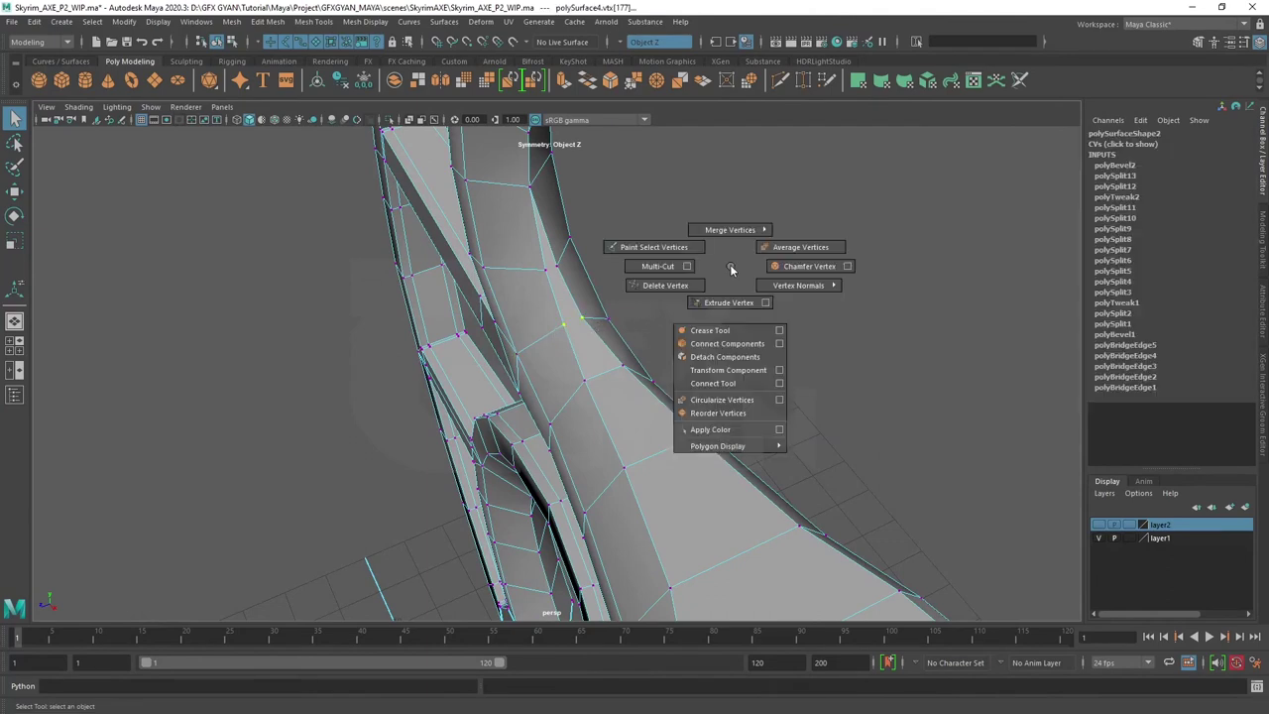
left_click(727, 343)
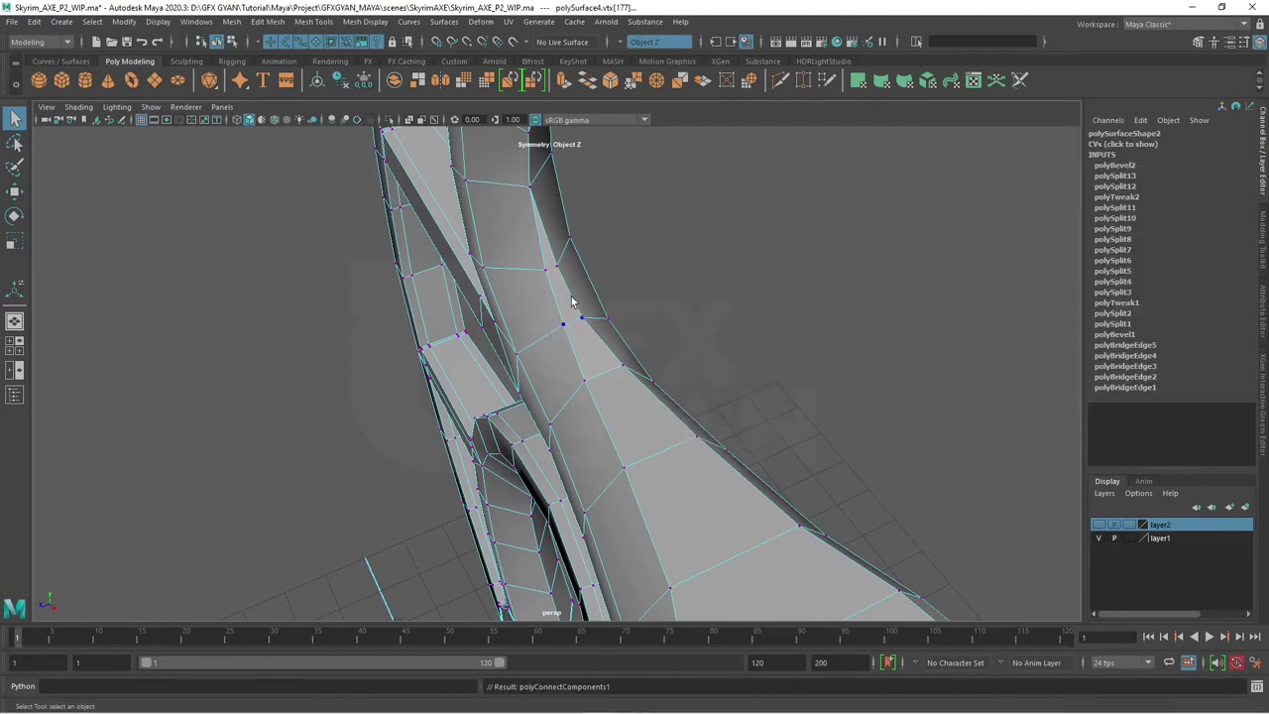
right_click(704, 249, "shift")
left_click(729, 329)
- Connect two more vertex pairs across the neck strip with new edges
mouse_move(728, 326)
left_mouse_down("alt")
mouse_move(788, 440)
mouse_move(588, 336)
mouse_move(448, 373)
left_mouse_up("alt")
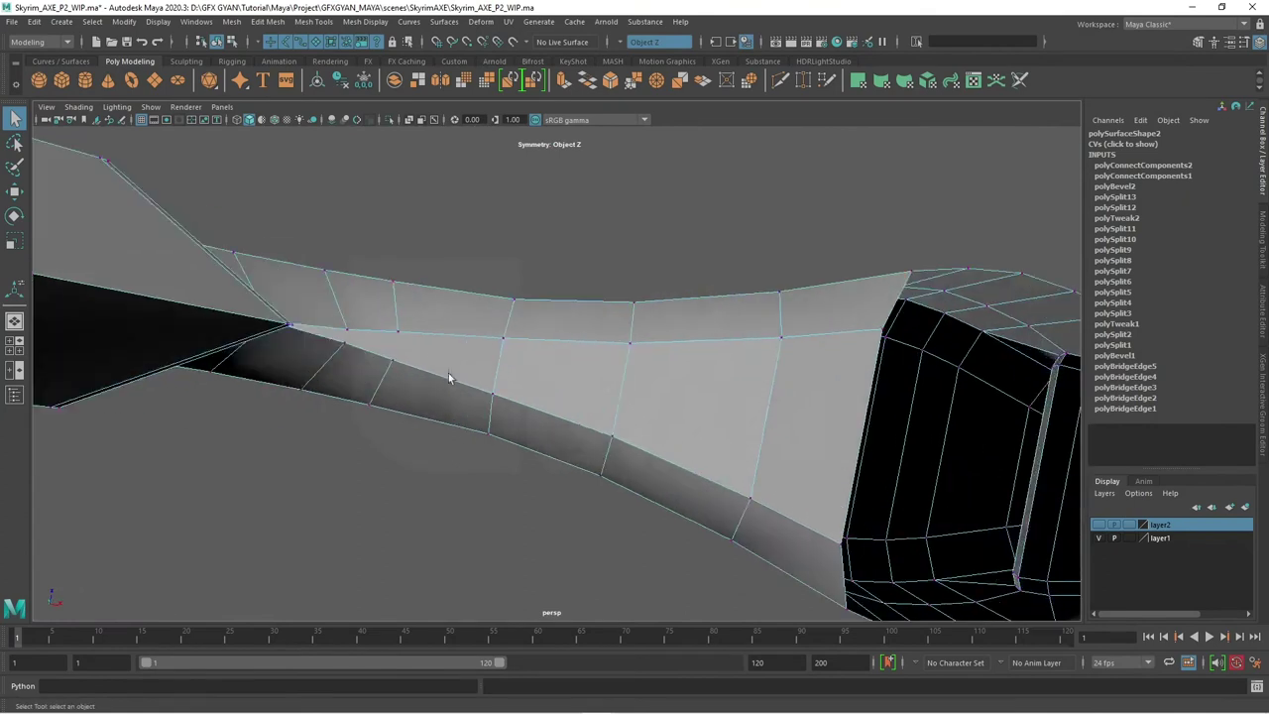
left_click(446, 354)
left_click(395, 358)
right_click(489, 334, "shift")
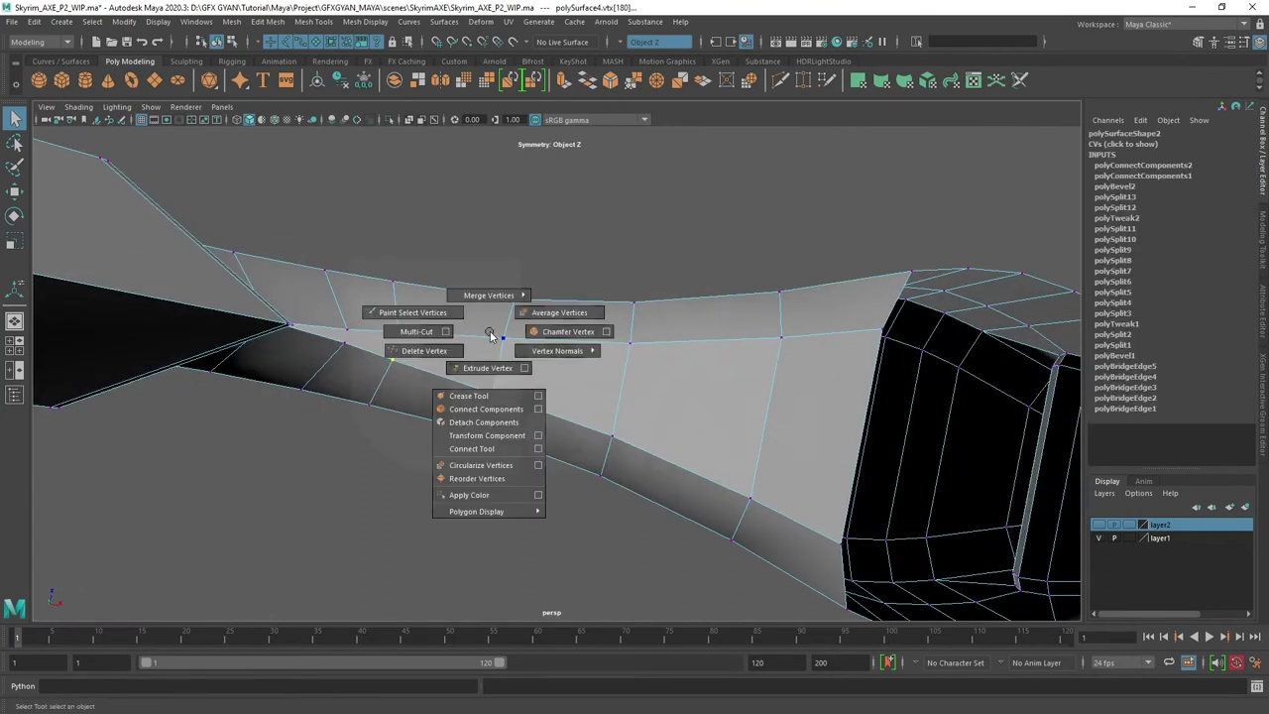
left_click(474, 409)
left_click(470, 353)
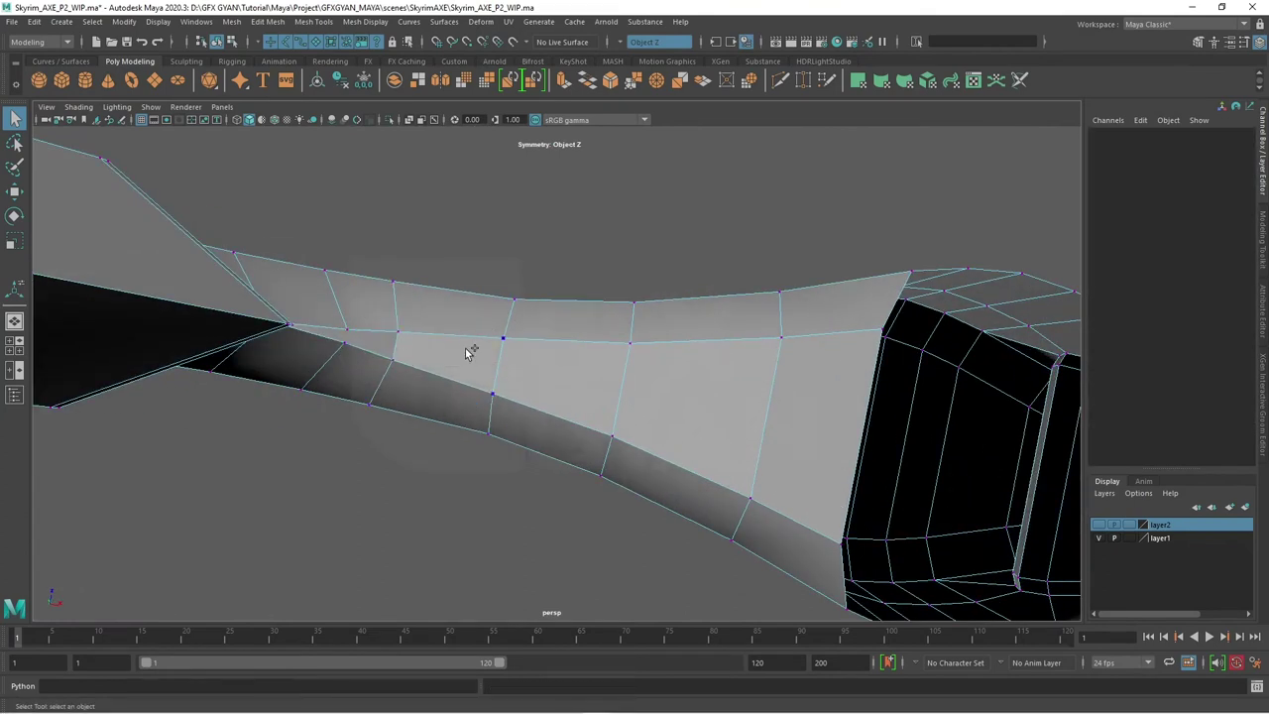
left_click(503, 338)
right_click(504, 340, "shift")
left_click(499, 403)
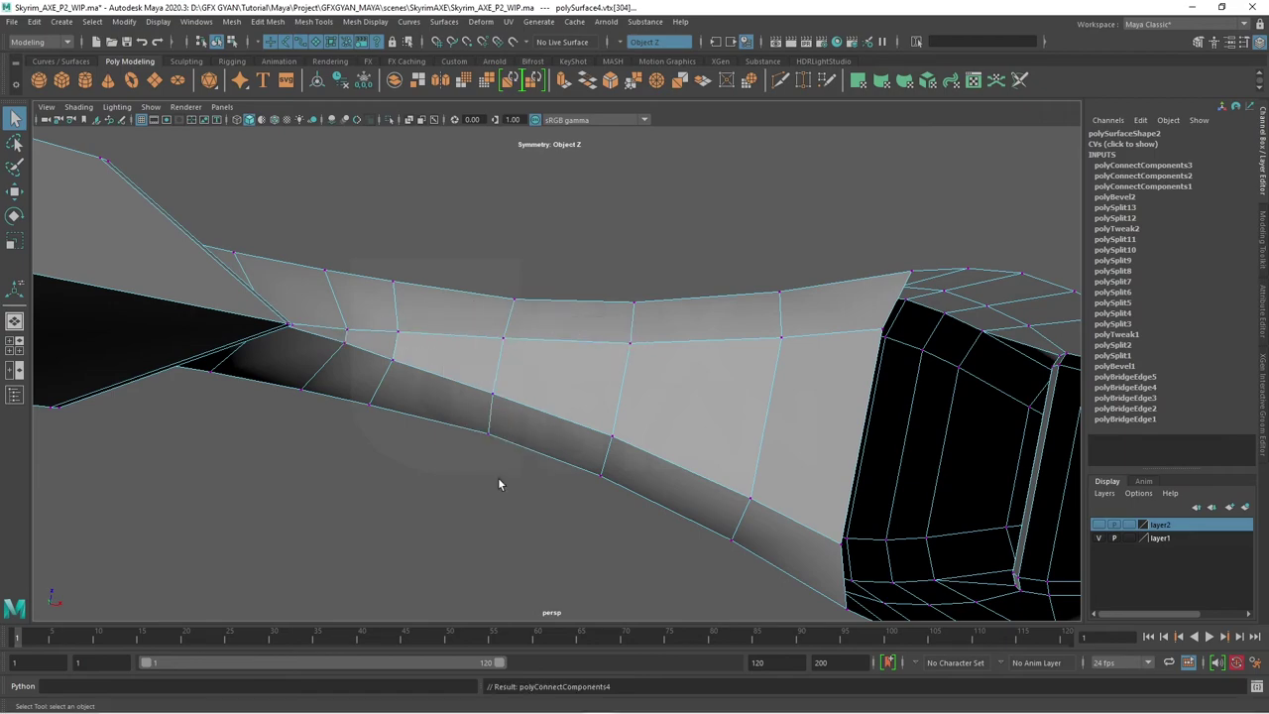
mouse_move(498, 403)
left_mouse_down("alt")
mouse_move(512, 504)
mouse_move(513, 490)
mouse_move(634, 486)
mouse_move(630, 432)
mouse_move(643, 516)
mouse_move(532, 489)
mouse_move(717, 417)
mouse_move(586, 400)
mouse_move(617, 425)
mouse_move(588, 445)
mouse_move(645, 426)
mouse_move(484, 433)
mouse_move(551, 442)
mouse_move(487, 456)
mouse_move(555, 377)
left_mouse_up("alt")
- Delete the extra edge running to the pointed corner tip
left_click(552, 343)
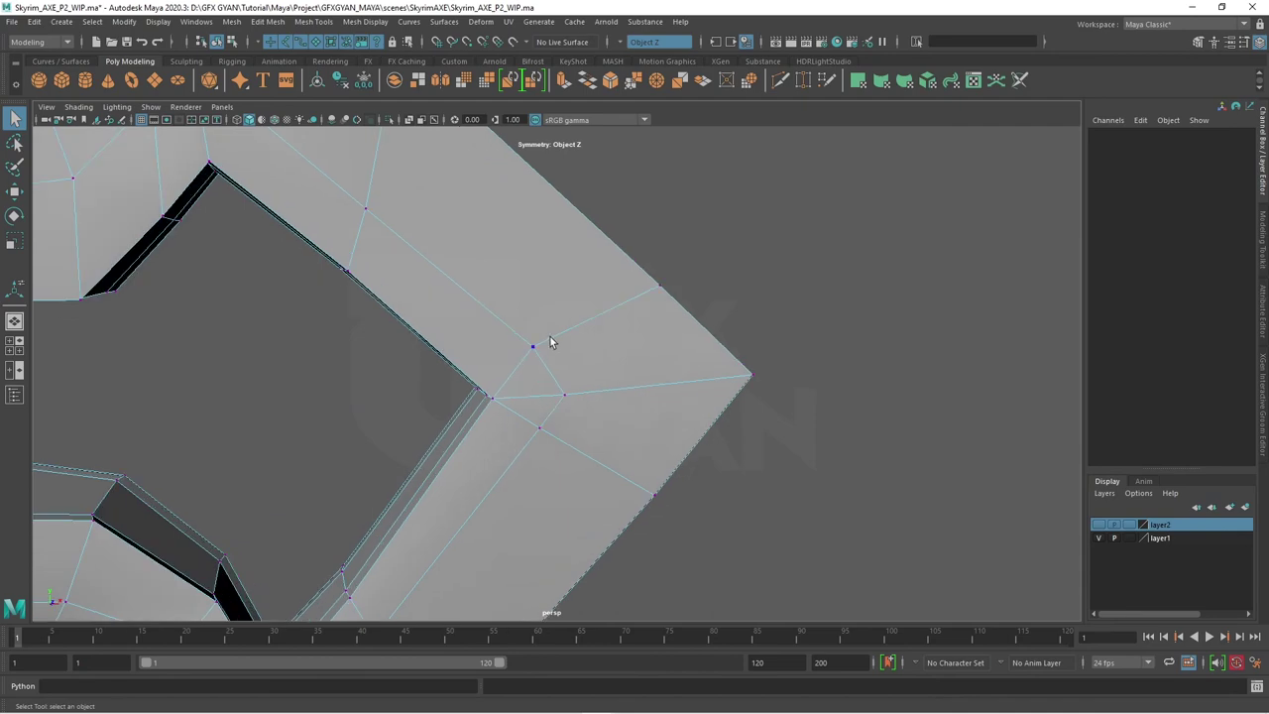
left_click(603, 315)
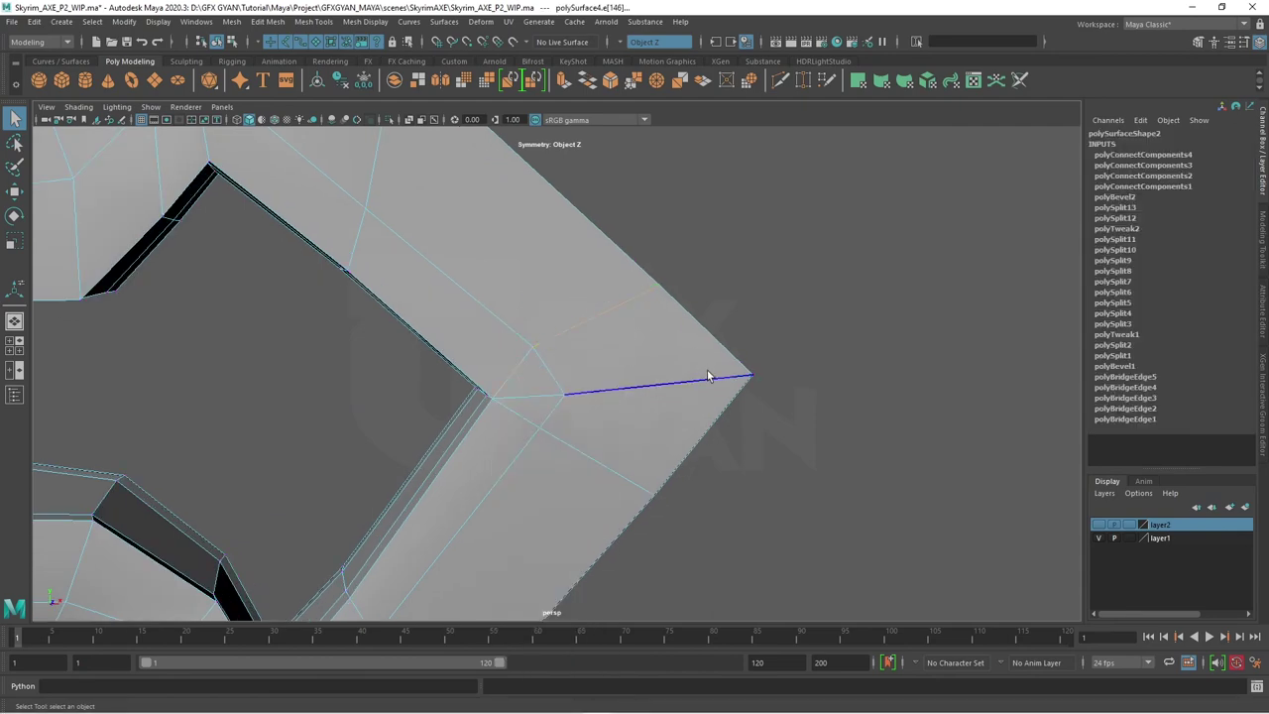
key("Delete")
key("Delete")
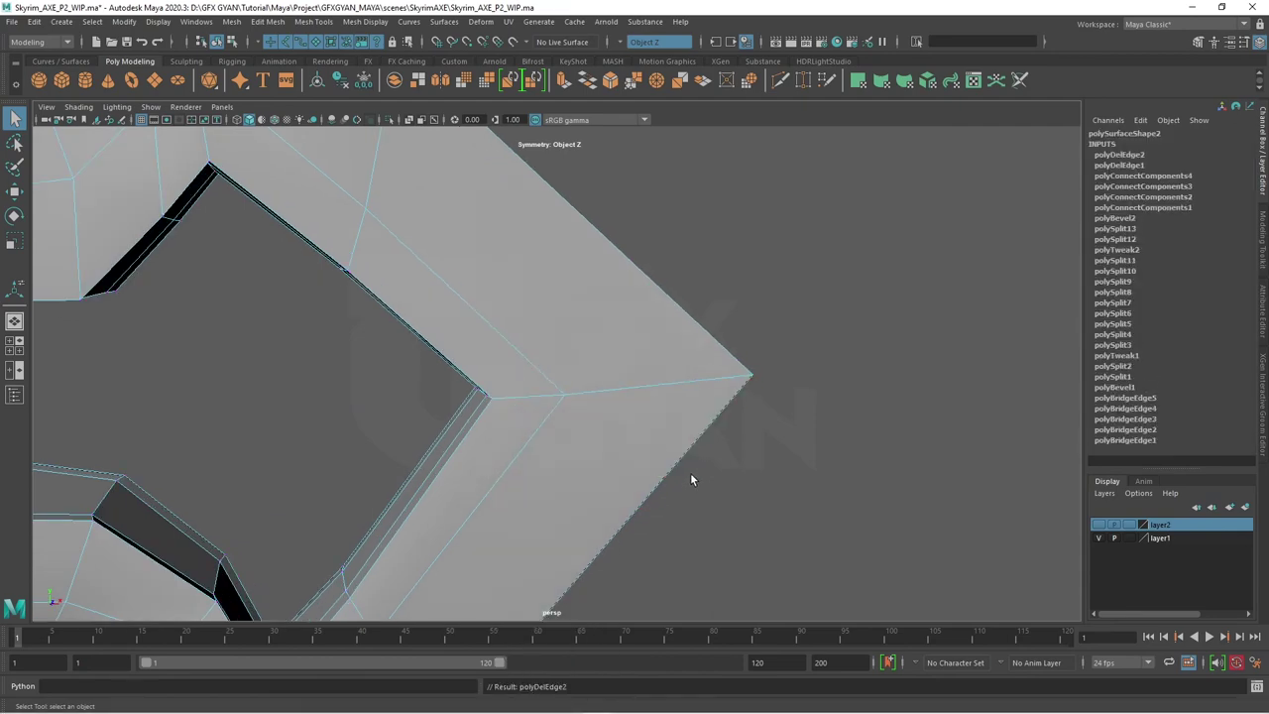
left_click_drag(691, 479, 603, 413, "alt")
- Bevel the corner tip edge into a narrow 2-segment chamfer at Fraction 0.09
left_click(602, 413)
right_click_drag(602, 413, 632, 362)
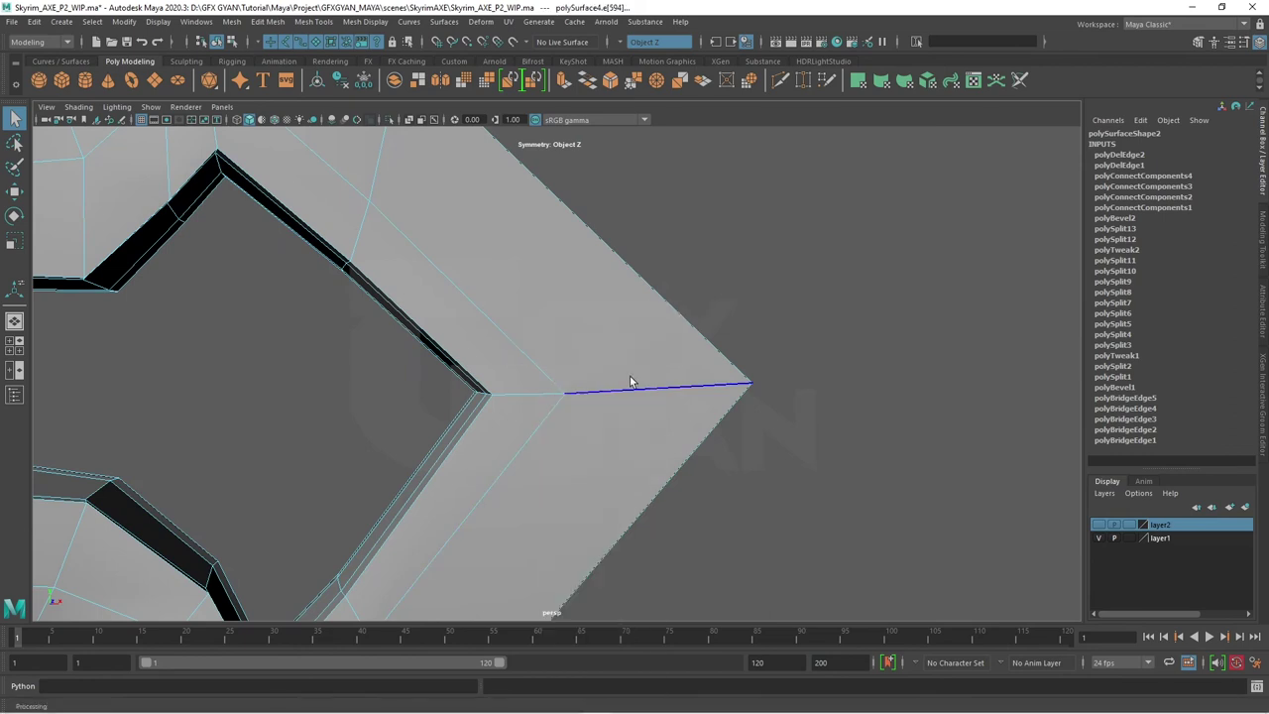
mouse_move(671, 397)
left_mouse_down("alt")
mouse_move(504, 451)
mouse_move(688, 447)
left_mouse_up("alt")
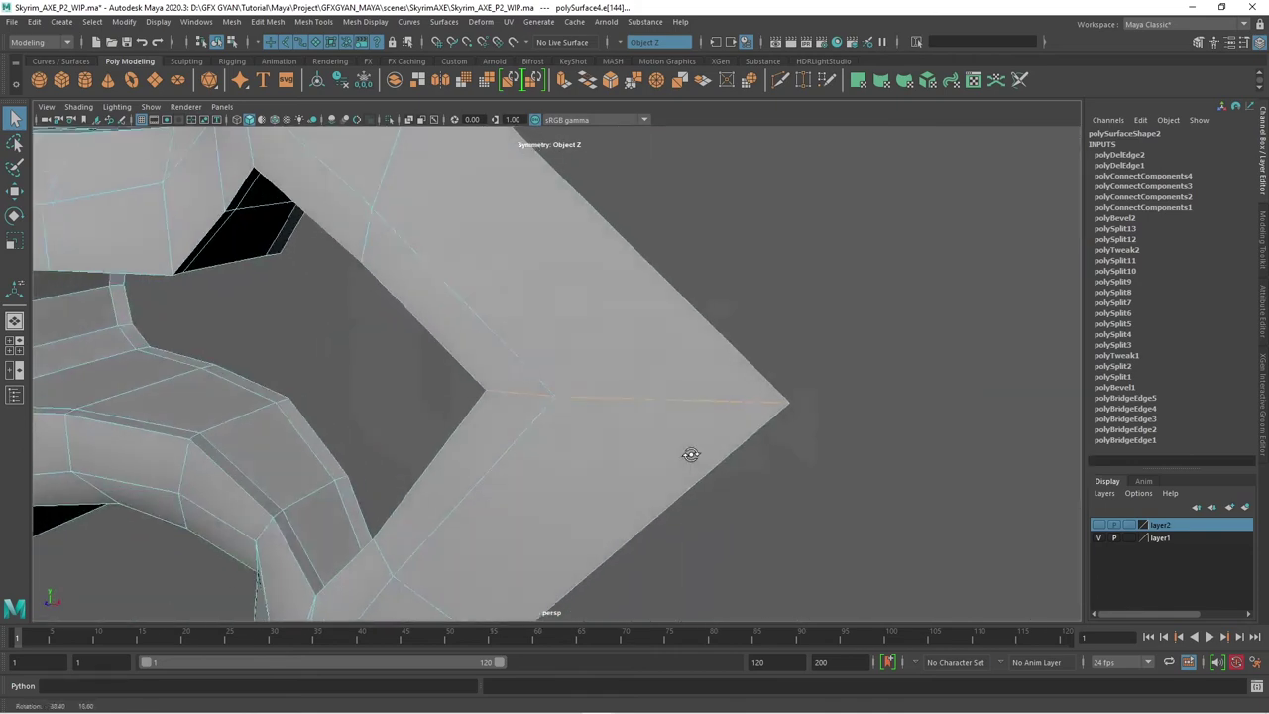
left_click(608, 82)
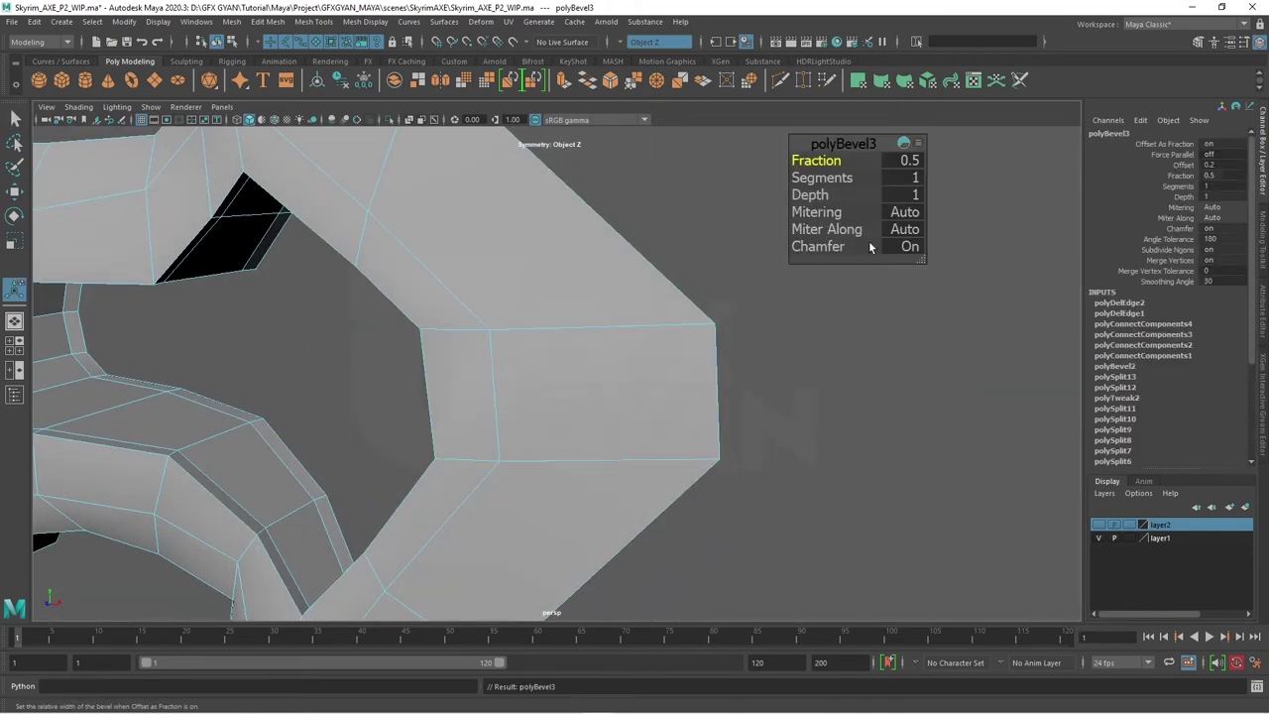
left_click_drag(825, 177, 798, 164)
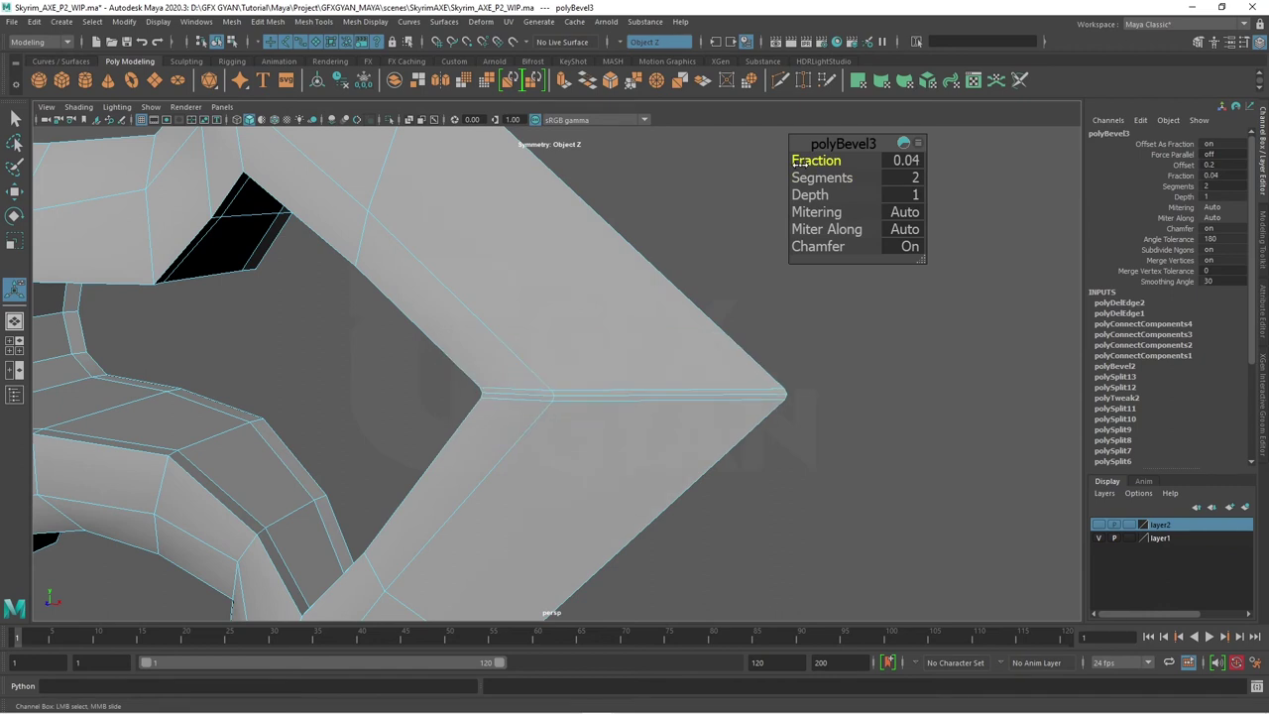
mouse_move(728, 238)
left_mouse_down("alt")
mouse_move(688, 411)
mouse_move(700, 447)
mouse_move(646, 340)
left_mouse_up("alt")
- Bevel another corner edge with 2 segments at Fraction 0.15
left_click(458, 296)
mouse_move(458, 295)
left_mouse_down("alt")
mouse_move(529, 334)
mouse_move(493, 116)
left_mouse_up("alt")
left_click(617, 85)
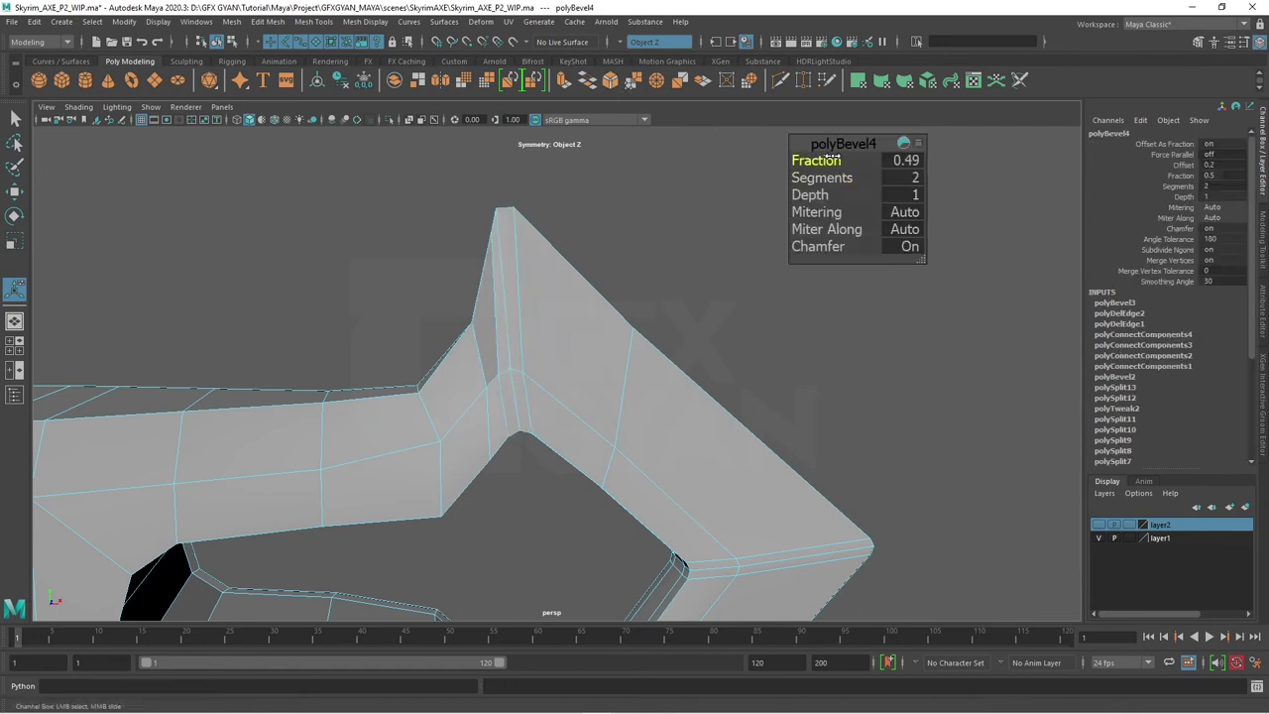
mouse_move(750, 401)
left_mouse_down("alt")
mouse_move(671, 370)
mouse_move(617, 321)
mouse_move(605, 397)
mouse_move(506, 366)
mouse_move(654, 89)
left_mouse_up("alt")
- Multi-Cut fresh edges down the narrow V-shaped inner junction, then preview it smoothed
left_click(786, 81)
left_click(597, 448)
left_click(533, 373)
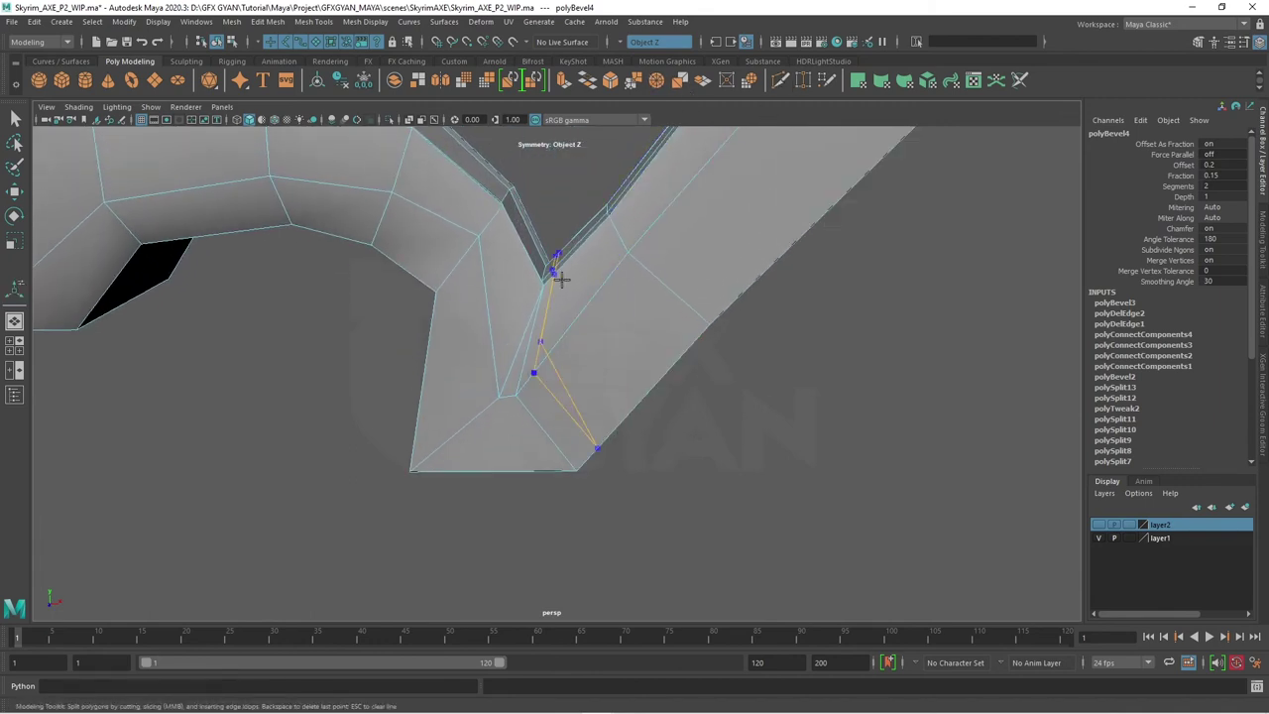
left_click(414, 434)
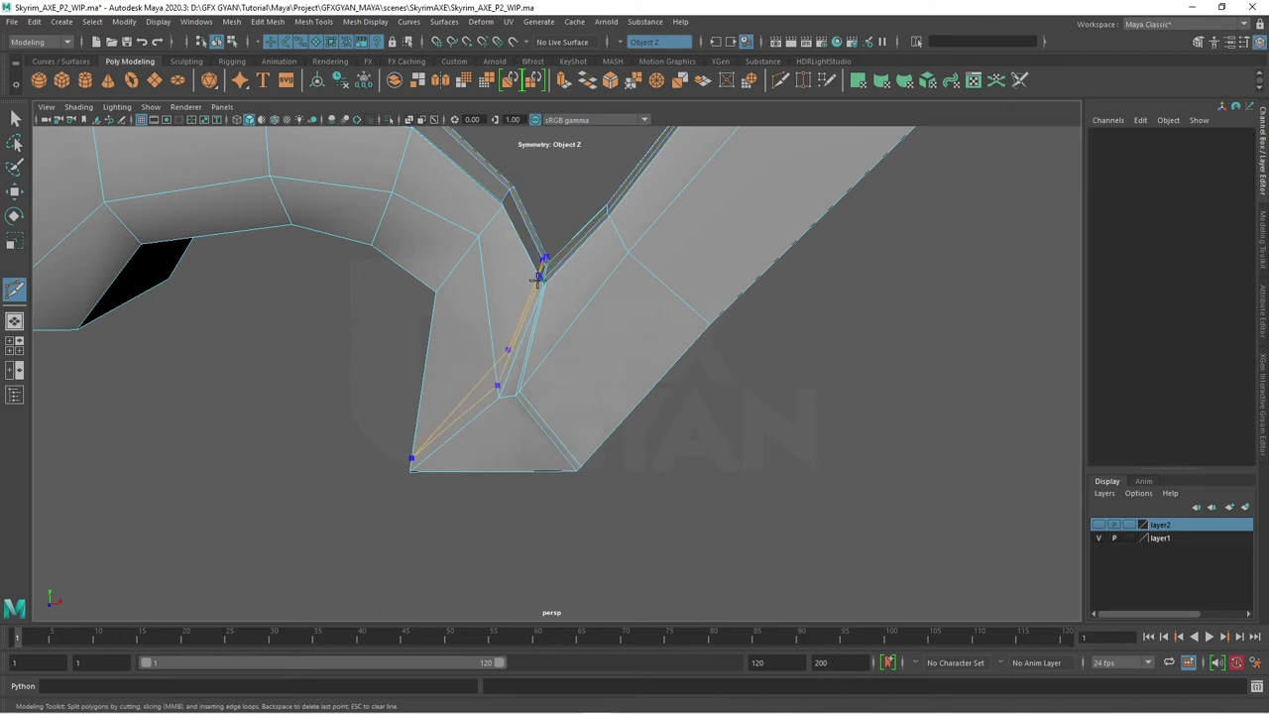
key("Return")
right_click_drag(558, 293, 737, 443, "alt")
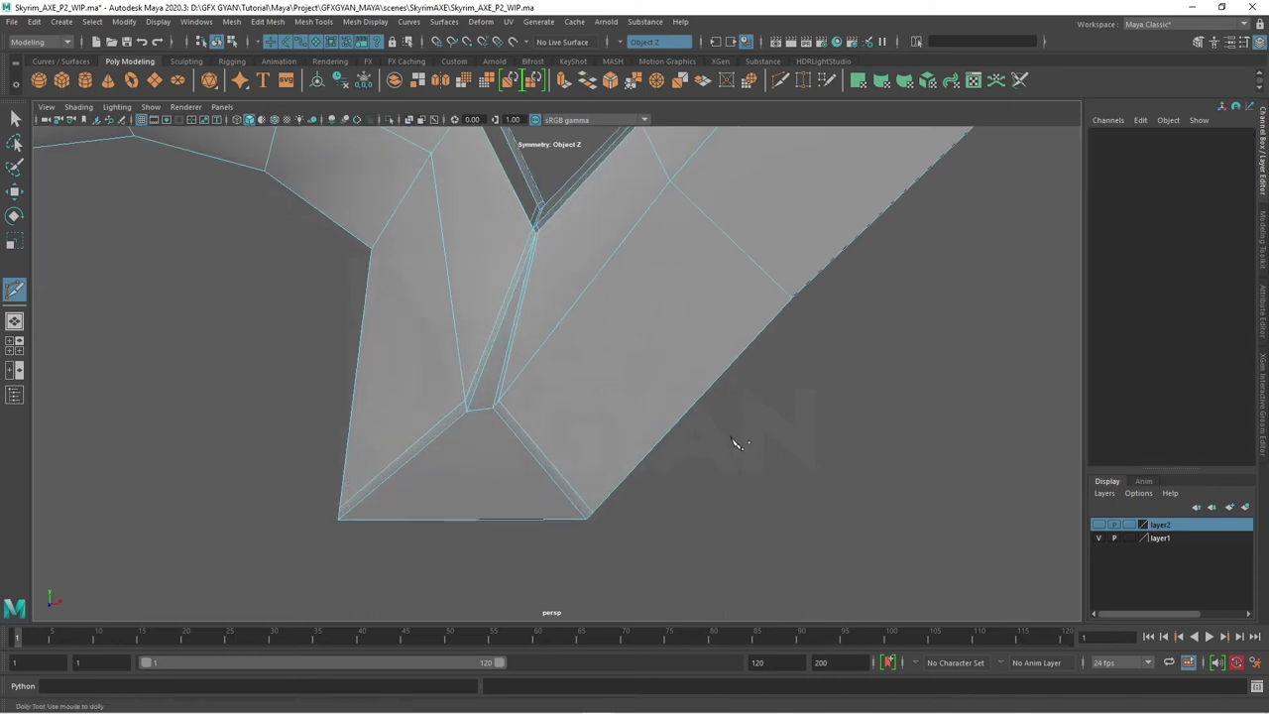
mouse_move(728, 438)
left_mouse_down("alt")
mouse_move(498, 508)
mouse_move(334, 459)
left_mouse_up("alt")
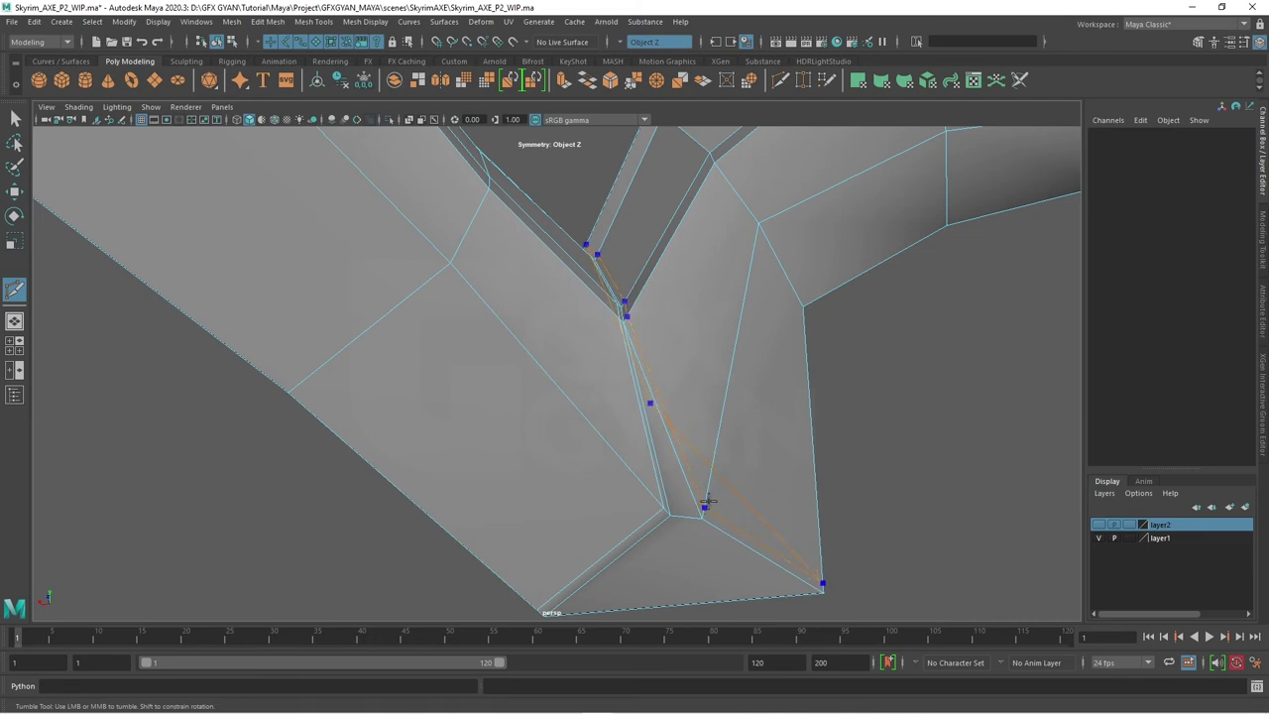
mouse_move(706, 500)
left_mouse_down("alt")
mouse_move(773, 433)
mouse_move(688, 439)
mouse_move(602, 390)
left_mouse_up("alt")
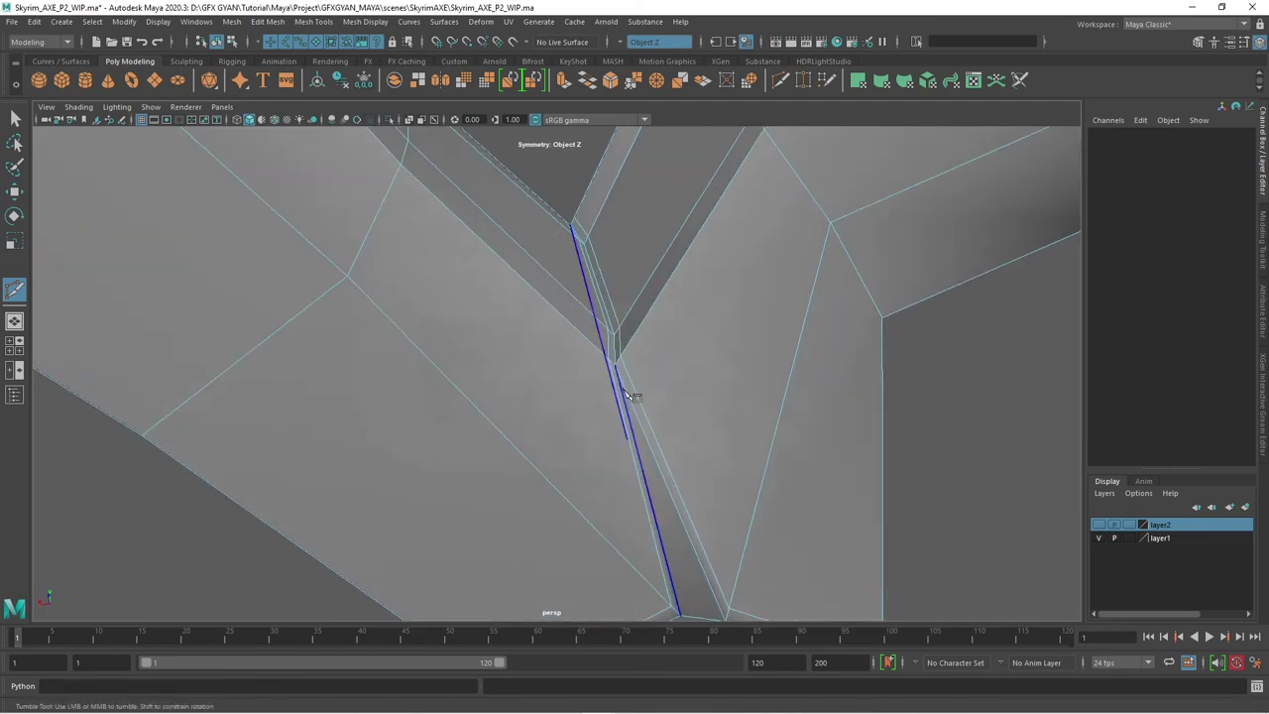
key("3")
key("Return")
- Reposition a vertex at the V-shaped junction to even out the fold
key("w")
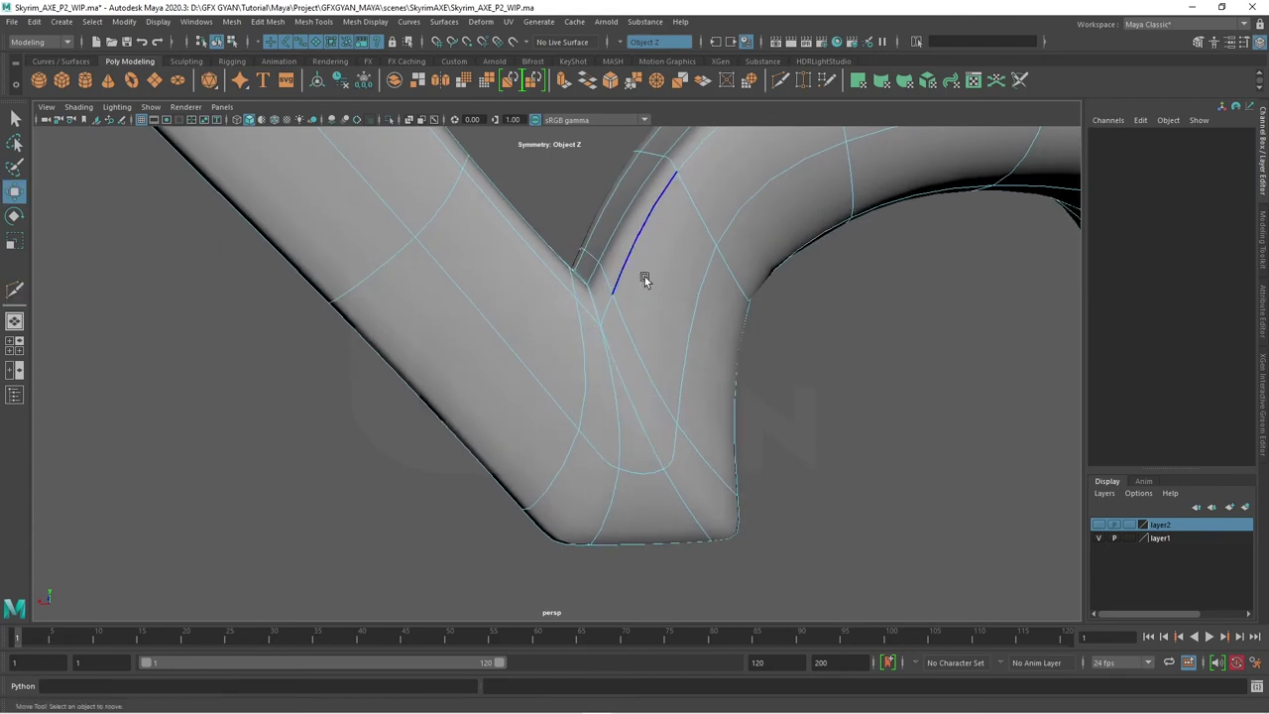
mouse_move(688, 246)
left_mouse_down("alt")
mouse_move(818, 419)
mouse_move(710, 422)
mouse_move(864, 419)
mouse_move(686, 437)
left_mouse_up("alt")
left_click(561, 360)
key("1")
mouse_move(526, 368)
left_mouse_down("alt")
mouse_move(539, 385)
mouse_move(573, 378)
left_mouse_up("alt")
right_click_drag(529, 260, 566, 283)
mouse_move(566, 283)
left_mouse_down("alt")
mouse_move(566, 260)
mouse_move(625, 281)
mouse_move(561, 252)
left_mouse_up("alt")
left_click(567, 262)
left_click(565, 263)
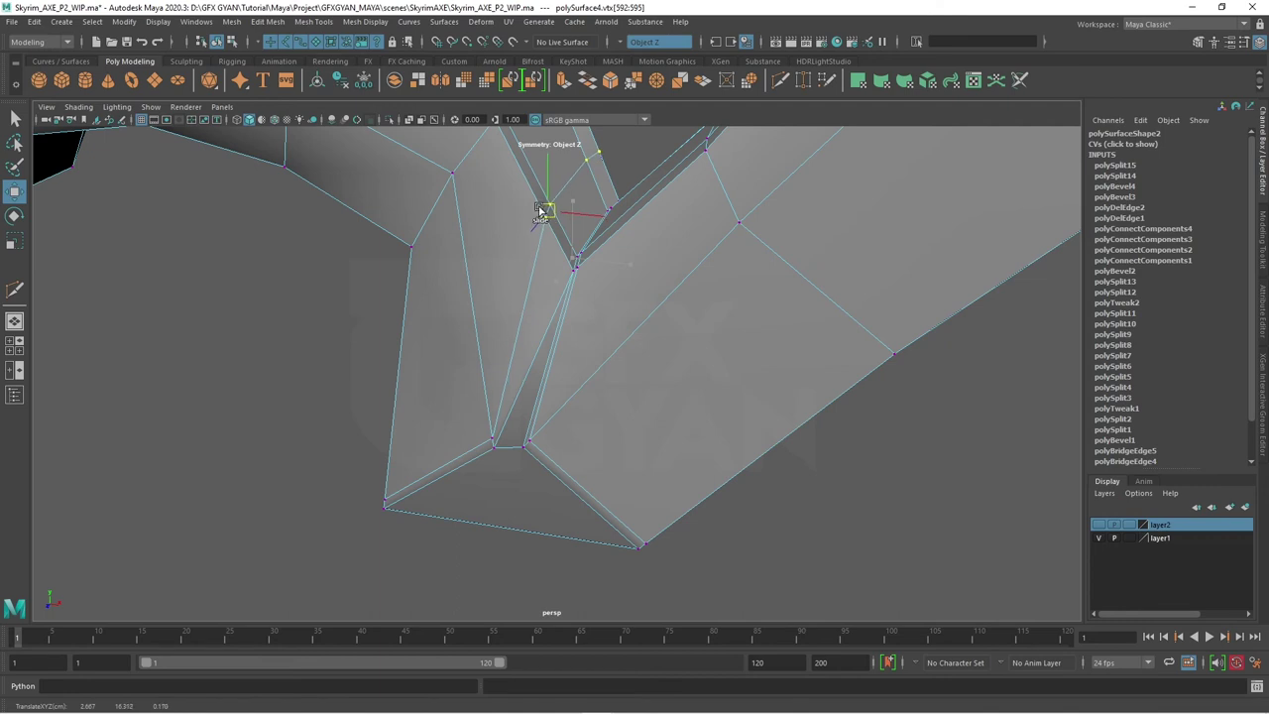
mouse_move(581, 270)
left_mouse_down("alt")
mouse_move(600, 313)
mouse_move(578, 276)
left_mouse_up("alt")
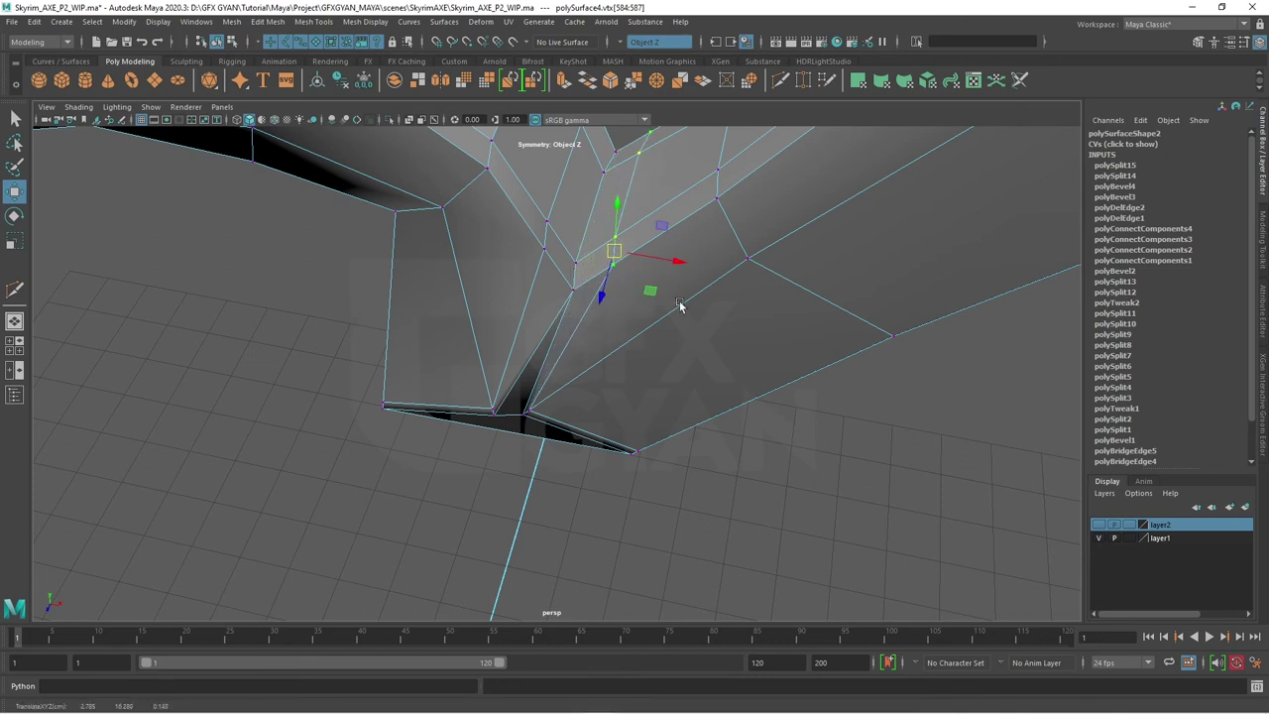
- Preview the adjusted junction smoothed in Object Mode and orbit around it
key("3")
right_click_drag(719, 296, 799, 208)
left_click(759, 388)
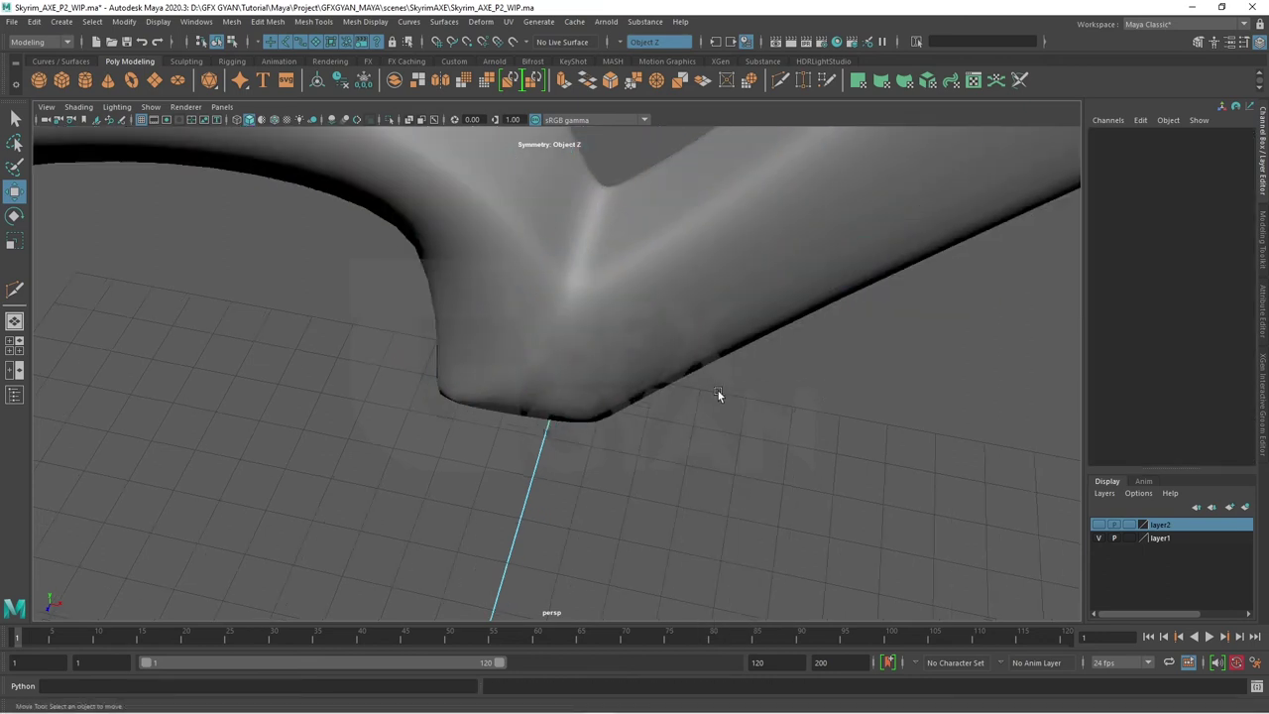
mouse_move(718, 390)
left_mouse_down("alt")
mouse_move(798, 320)
mouse_move(743, 350)
mouse_move(641, 351)
mouse_move(649, 323)
mouse_move(699, 339)
mouse_move(617, 401)
mouse_move(607, 433)
mouse_move(742, 479)
mouse_move(889, 481)
mouse_move(819, 510)
mouse_move(732, 388)
mouse_move(695, 407)
mouse_move(663, 461)
mouse_move(717, 476)
mouse_move(793, 527)
mouse_move(545, 454)
left_mouse_up("alt")
- Move the lower spike's tip vertices along X and Y
left_click(602, 448)
key("1")
right_click_drag(546, 454, 555, 441)
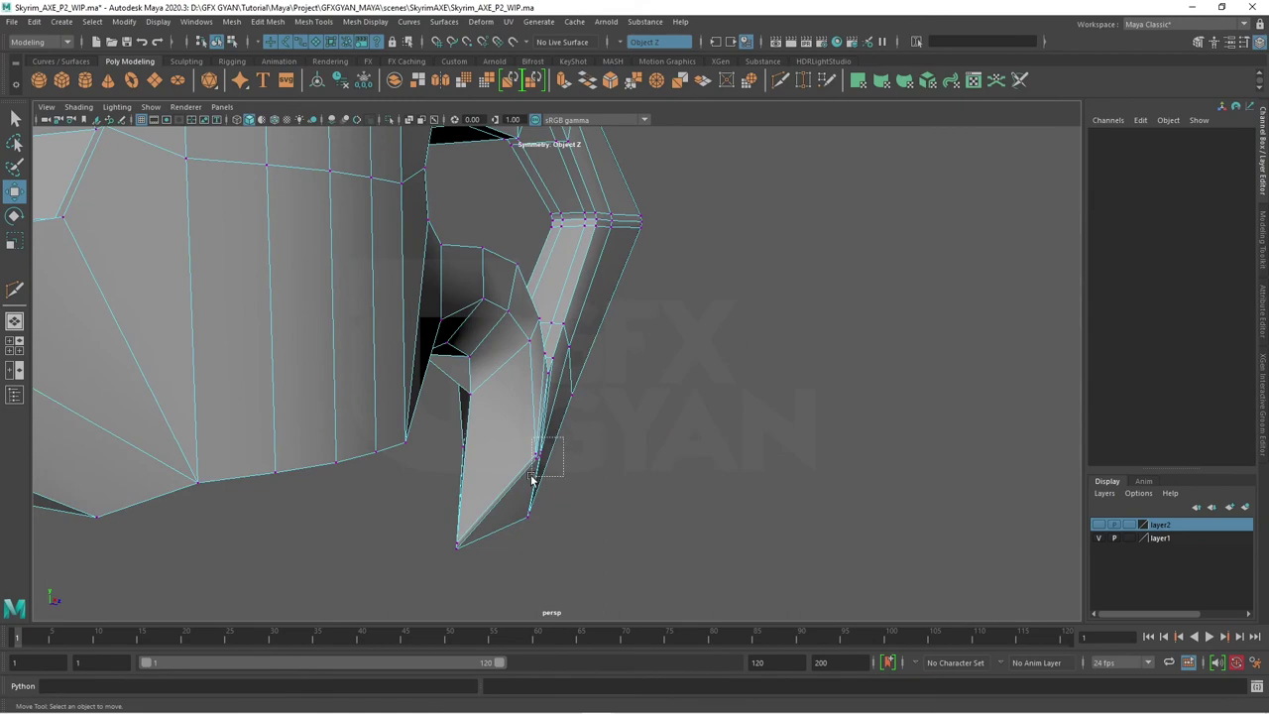
left_click_drag(532, 478, 533, 479)
mouse_move(533, 480)
left_mouse_down("alt")
mouse_move(642, 448)
mouse_move(584, 468)
mouse_move(628, 470)
mouse_move(521, 405)
mouse_move(525, 423)
left_mouse_up("alt")
left_click_drag(658, 337, 643, 507)
scroll(639, 503, "up", 2)
scroll(644, 506, "up", 2)
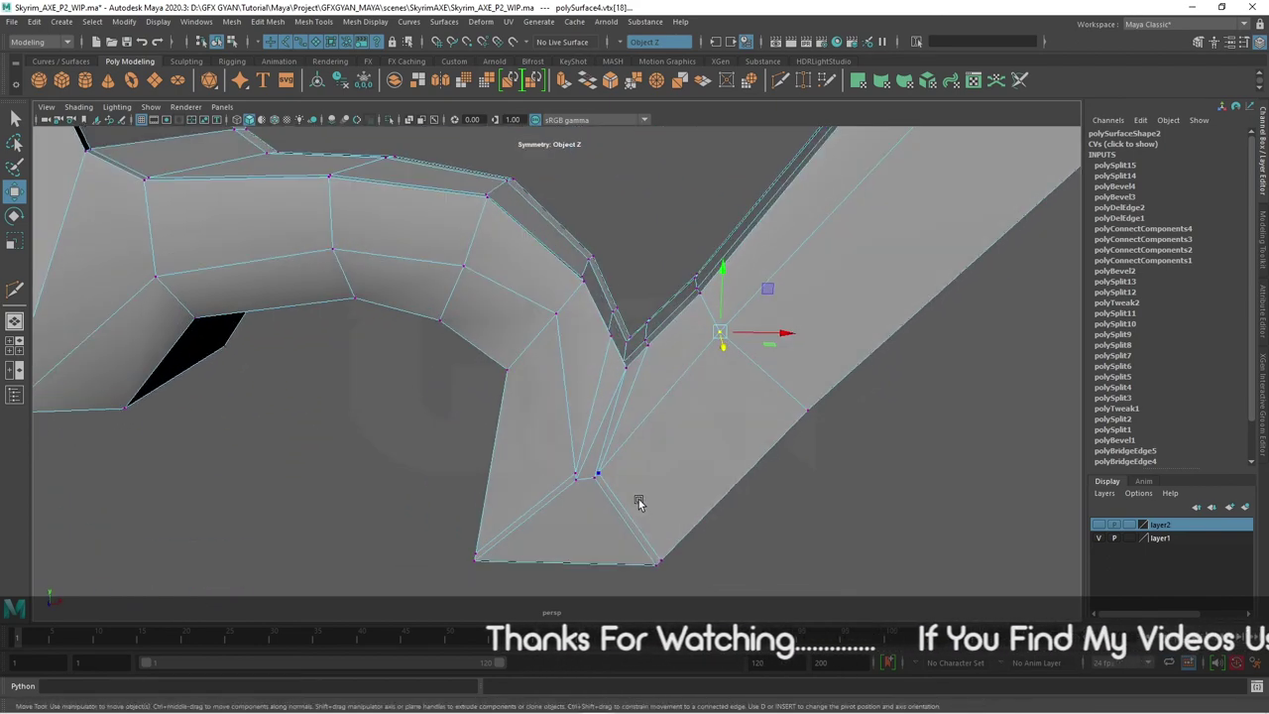
- Preview the axe smoothed in Object Mode and frame the blade up close
key("3")
right_click(674, 336)
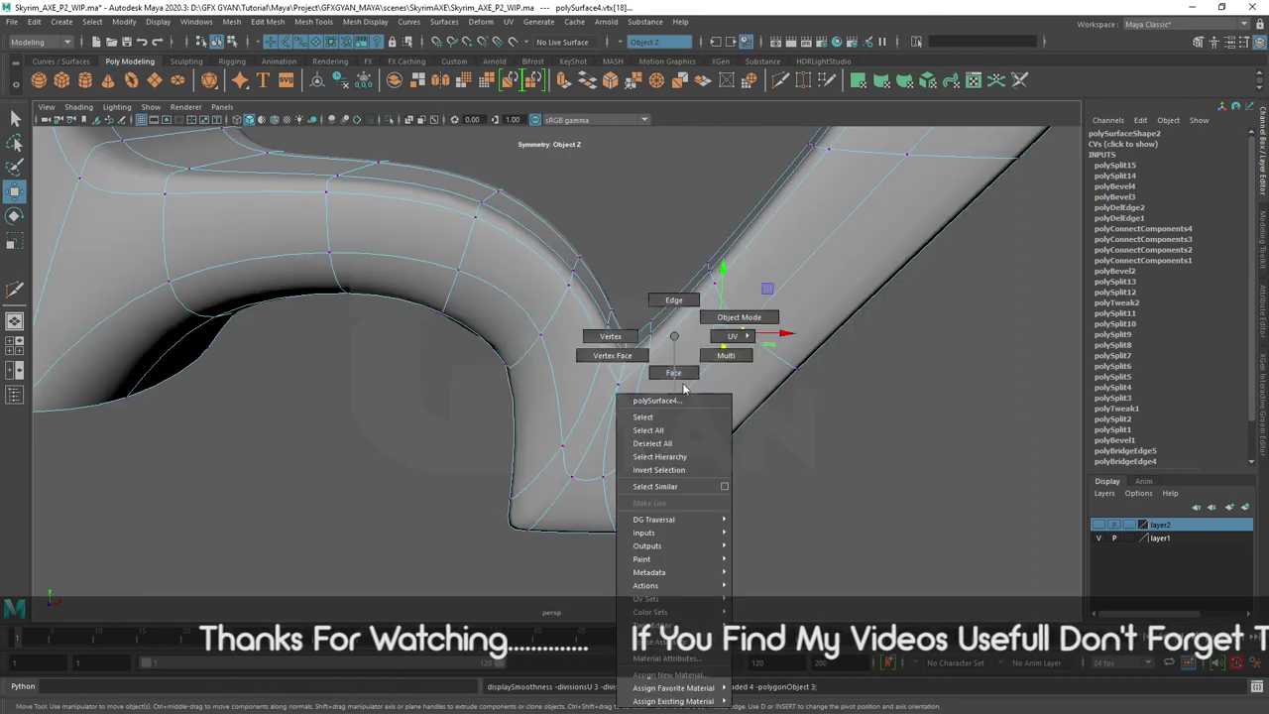
left_click(737, 317)
mouse_move(804, 457)
left_mouse_down("alt")
mouse_move(777, 504)
mouse_move(764, 463)
mouse_move(643, 426)
mouse_move(682, 386)
mouse_move(633, 404)
mouse_move(674, 397)
mouse_move(602, 381)
mouse_move(503, 389)
mouse_move(648, 448)
left_mouse_up("alt")
left_click(547, 346)
mouse_move(547, 346)
left_mouse_down("alt")
mouse_move(580, 401)
mouse_move(468, 367)
left_mouse_up("alt")
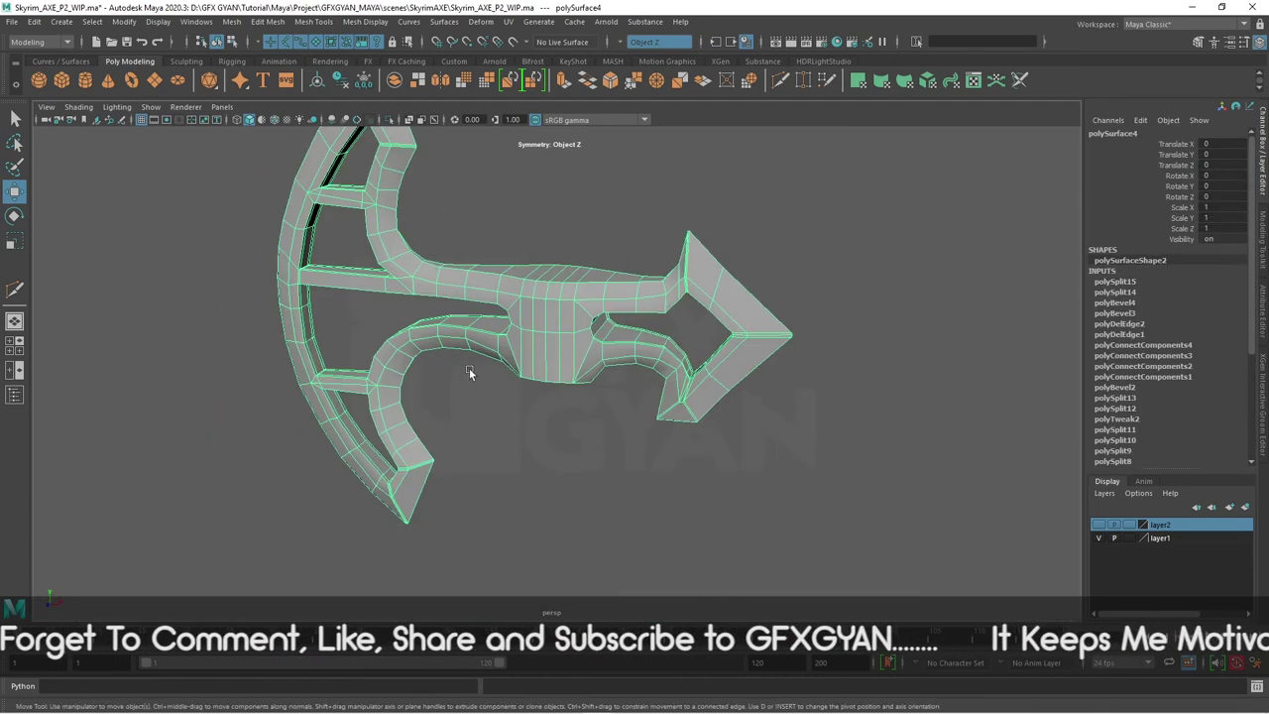
right_click_drag(469, 368, 575, 483, "alt")
mouse_move(575, 483)
left_mouse_down("alt")
mouse_move(496, 489)
mouse_move(576, 278)
left_mouse_up("alt")
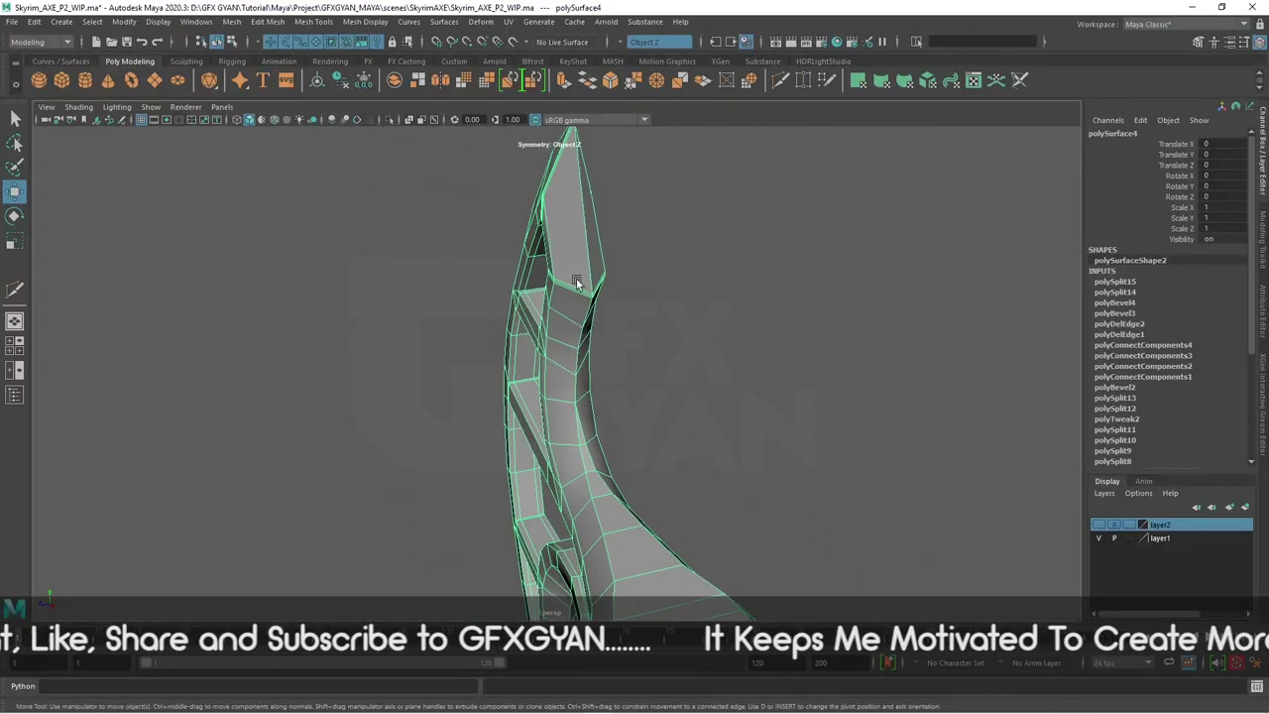
mouse_move(595, 327)
left_mouse_down("alt")
mouse_move(609, 329)
mouse_move(584, 500)
mouse_move(597, 507)
mouse_move(670, 338)
left_mouse_up("alt")
- Multi-Cut extra supporting edges near the blade's upper tip
left_click(779, 87)
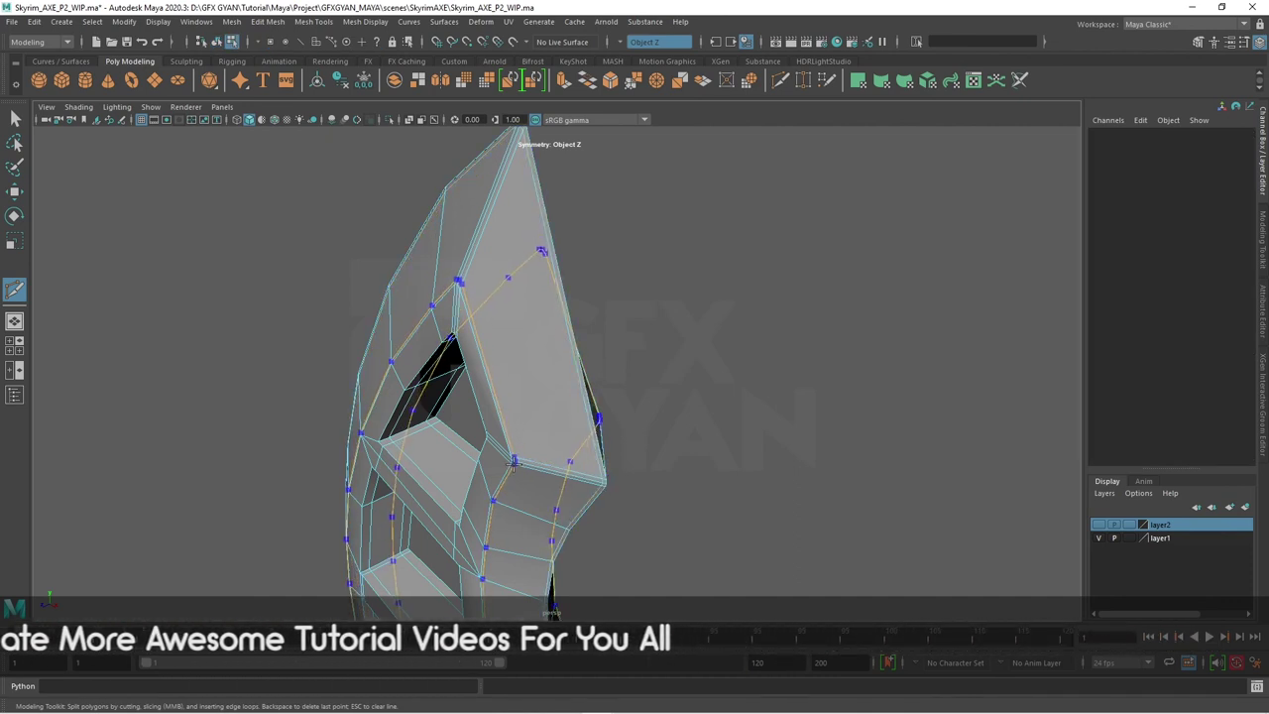
mouse_move(514, 463)
left_mouse_down("alt")
mouse_move(612, 453)
mouse_move(476, 390)
left_mouse_up("alt")
key("w")
right_click_drag(476, 389, 533, 235)
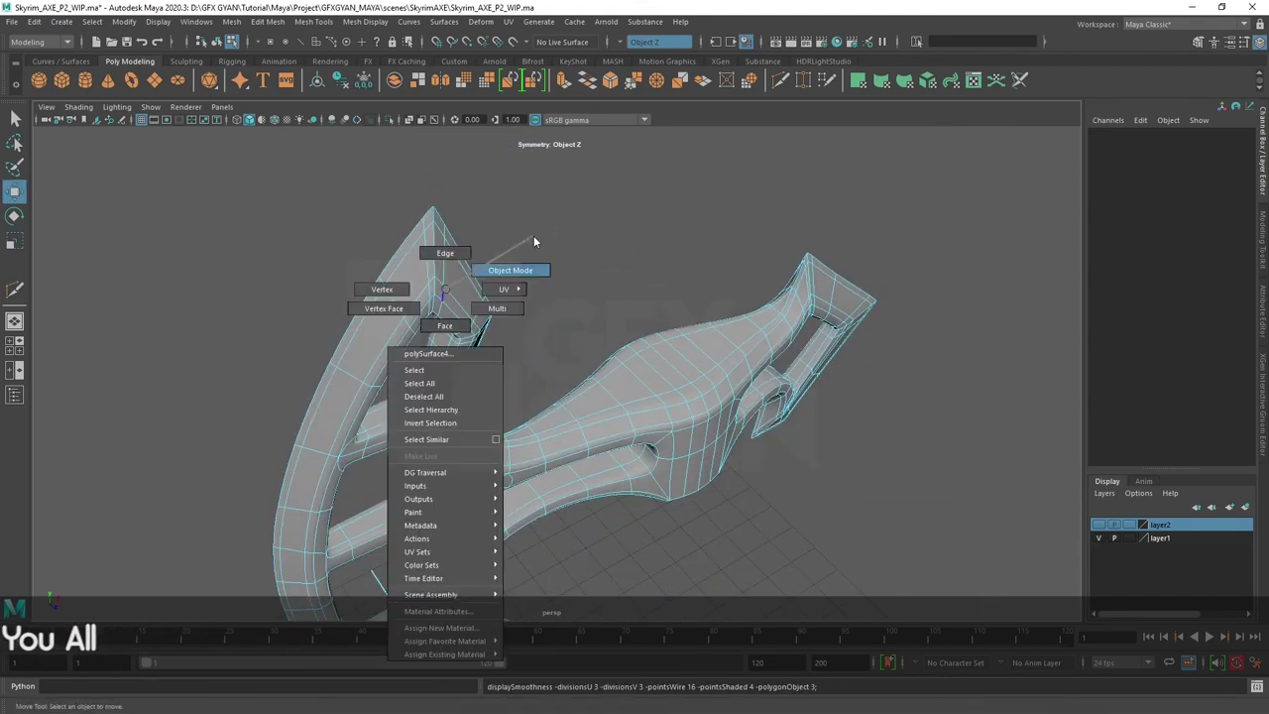
- Return to Object Mode and inspect the axe head from the front
scroll(584, 305, "down", 5)
mouse_move(584, 305)
left_mouse_down("alt")
mouse_move(705, 383)
mouse_move(571, 280)
left_mouse_up("alt")
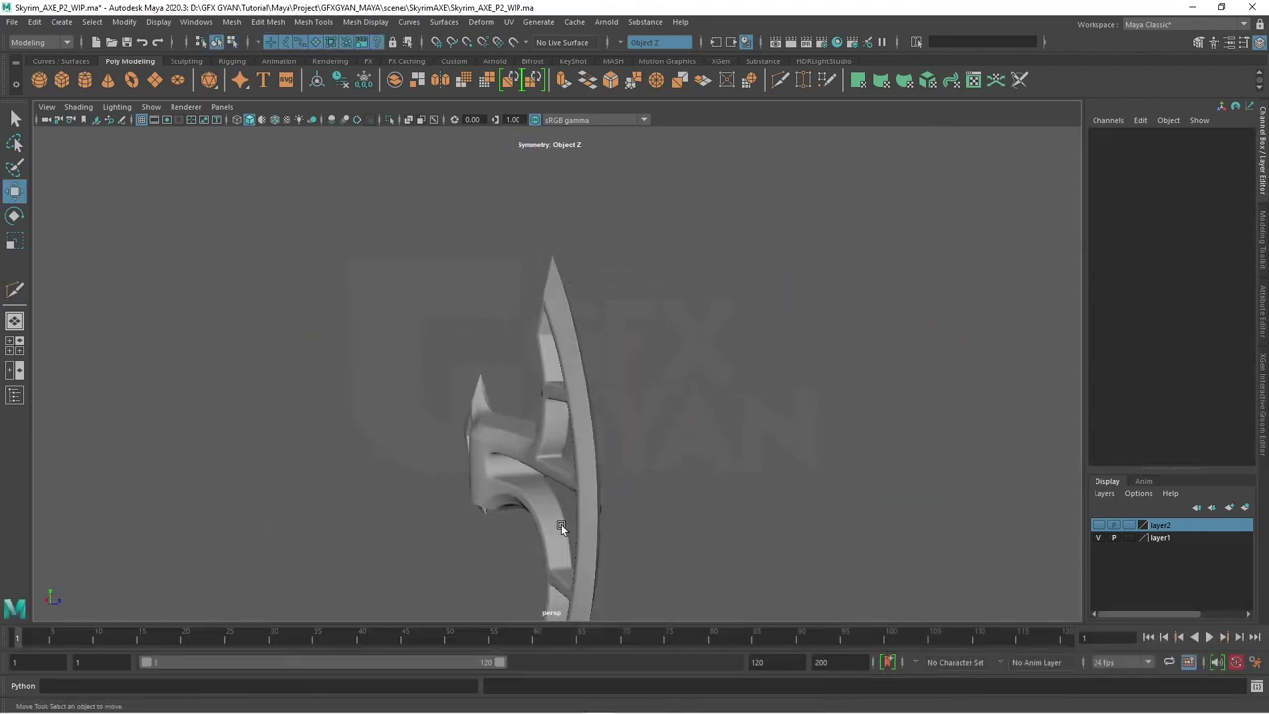
mouse_move(561, 525)
left_mouse_down("alt")
mouse_move(612, 472)
mouse_move(561, 516)
mouse_move(502, 318)
mouse_move(566, 235)
mouse_move(583, 280)
mouse_move(533, 338)
mouse_move(542, 288)
mouse_move(741, 207)
mouse_move(850, 303)
mouse_move(801, 331)
mouse_move(532, 326)
left_mouse_up("alt")
right_click_drag(533, 326, 621, 420, "alt")
mouse_move(622, 416)
left_mouse_down("alt")
mouse_move(646, 379)
mouse_move(629, 391)
left_mouse_up("alt")
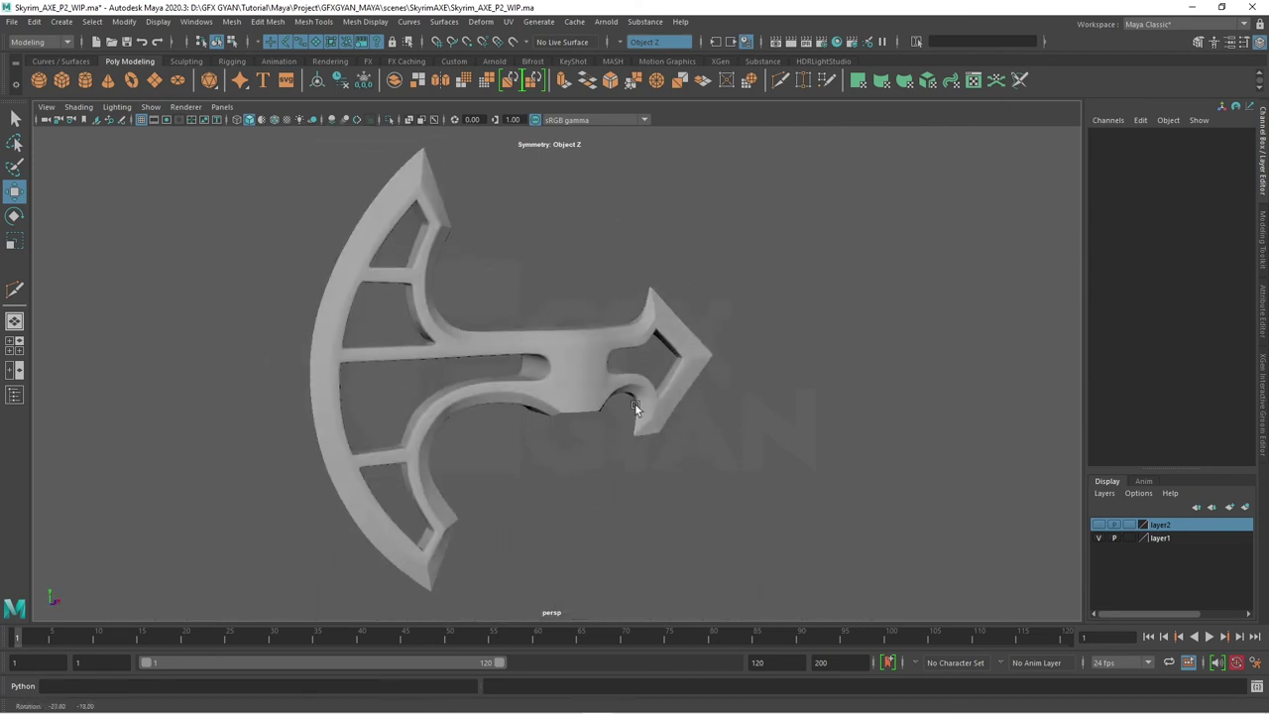
middle_click_drag(629, 391, 637, 431, "alt")
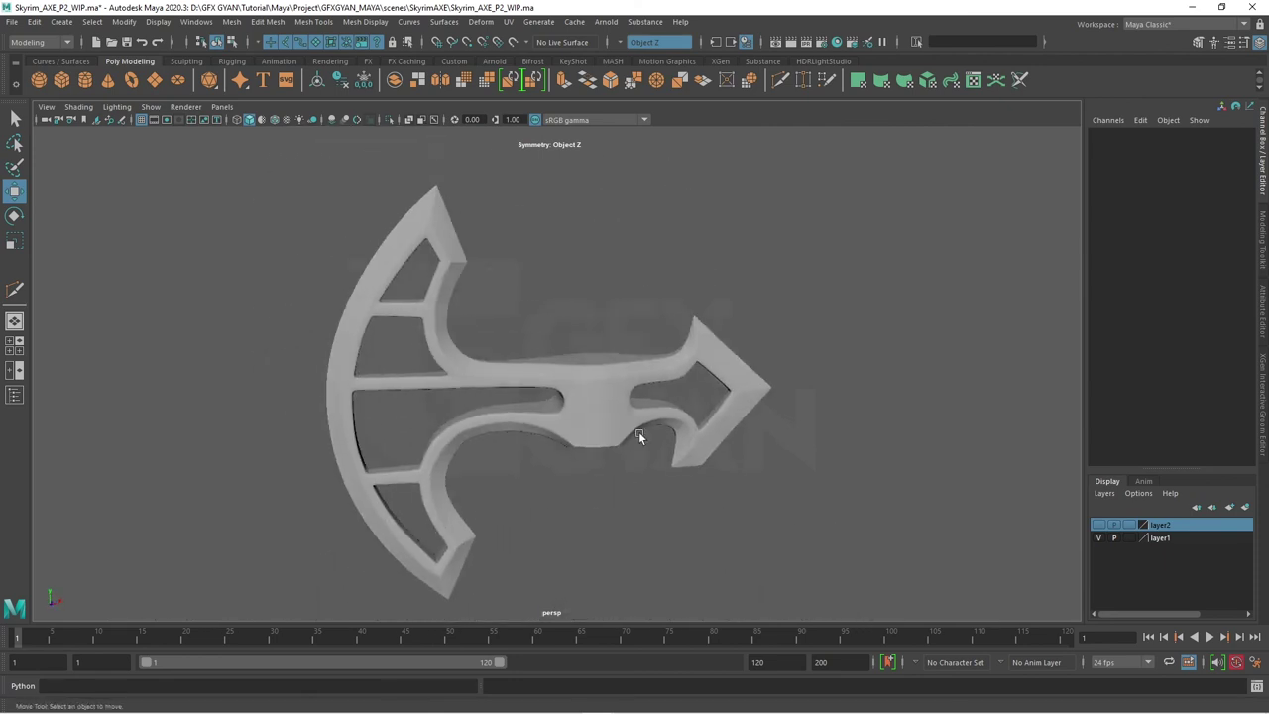
mouse_move(638, 431)
left_mouse_down("alt")
mouse_move(620, 498)
mouse_move(638, 435)
mouse_move(604, 487)
mouse_move(573, 435)
left_mouse_up("alt")
- In edge mode, select an edge at the lower arm junction
mouse_move(711, 437)
right_mouse_down("alt")
mouse_move(546, 469)
mouse_move(452, 428)
mouse_move(453, 504)
right_mouse_up("alt")
left_click(407, 436)
left_click(414, 485)
left_click(418, 404)
left_click_drag(453, 503, 432, 429, "alt")
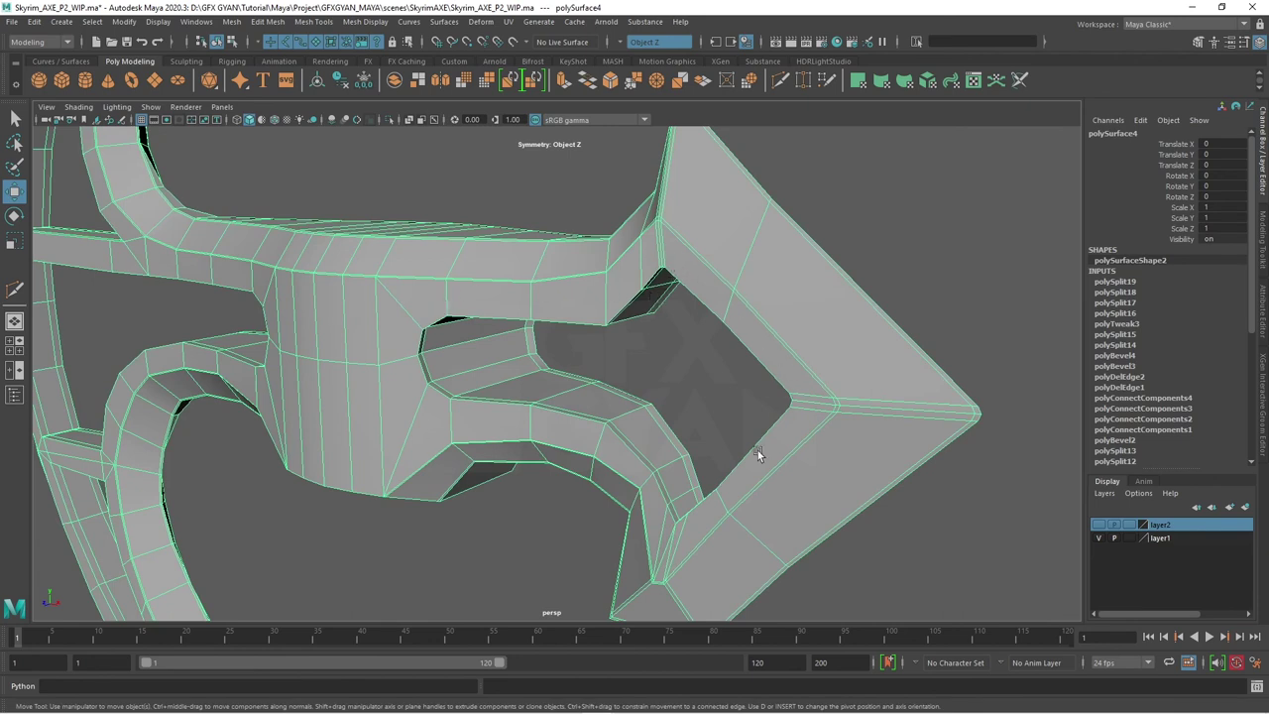
left_click_drag(757, 450, 618, 477, "alt")
right_click_drag(611, 428, 607, 322)
left_click(460, 408)
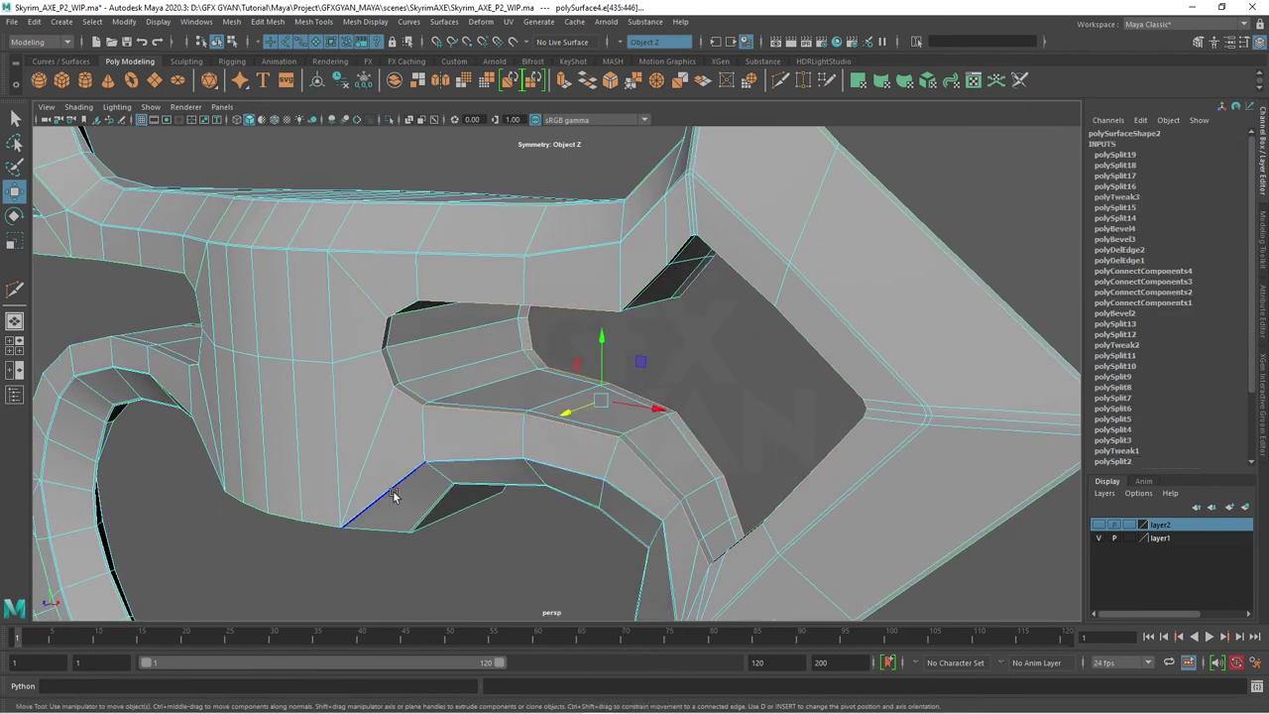
mouse_move(392, 490)
left_mouse_down("alt")
mouse_move(1025, 445)
mouse_move(565, 343)
left_mouse_up("alt")
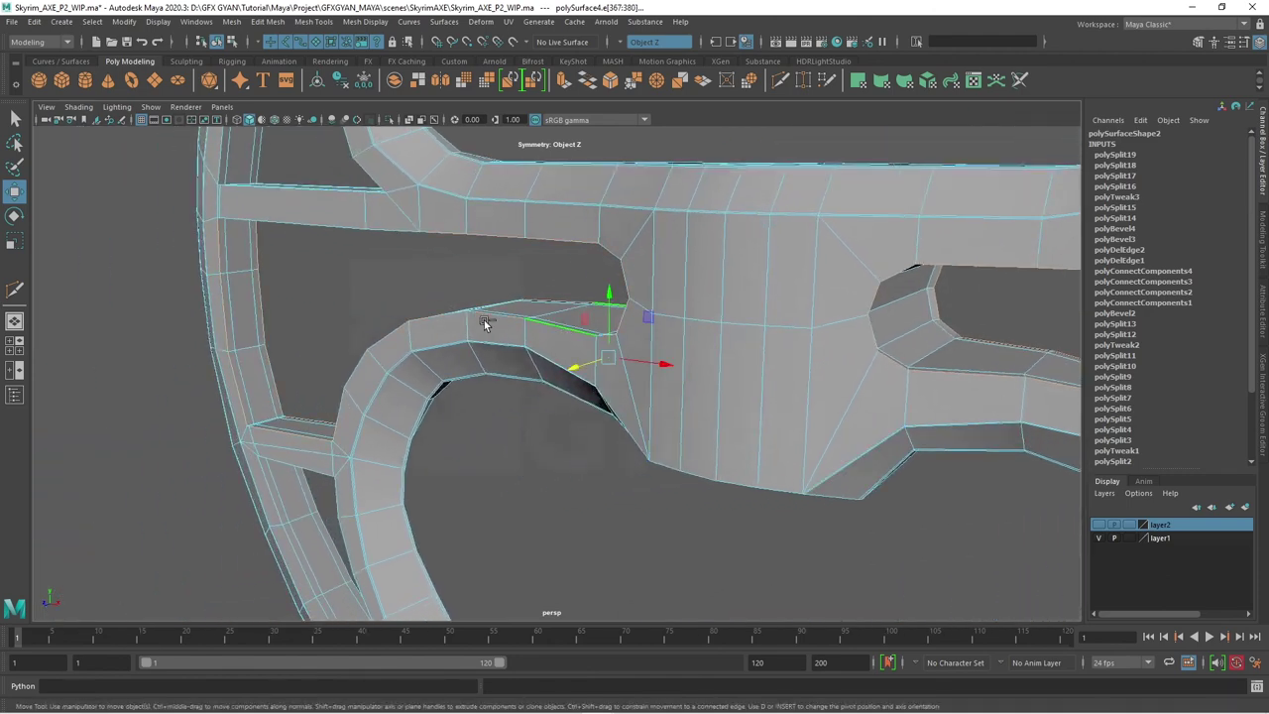
mouse_move(319, 196)
left_mouse_down("alt")
mouse_move(572, 509)
mouse_move(486, 283)
left_mouse_up("alt")
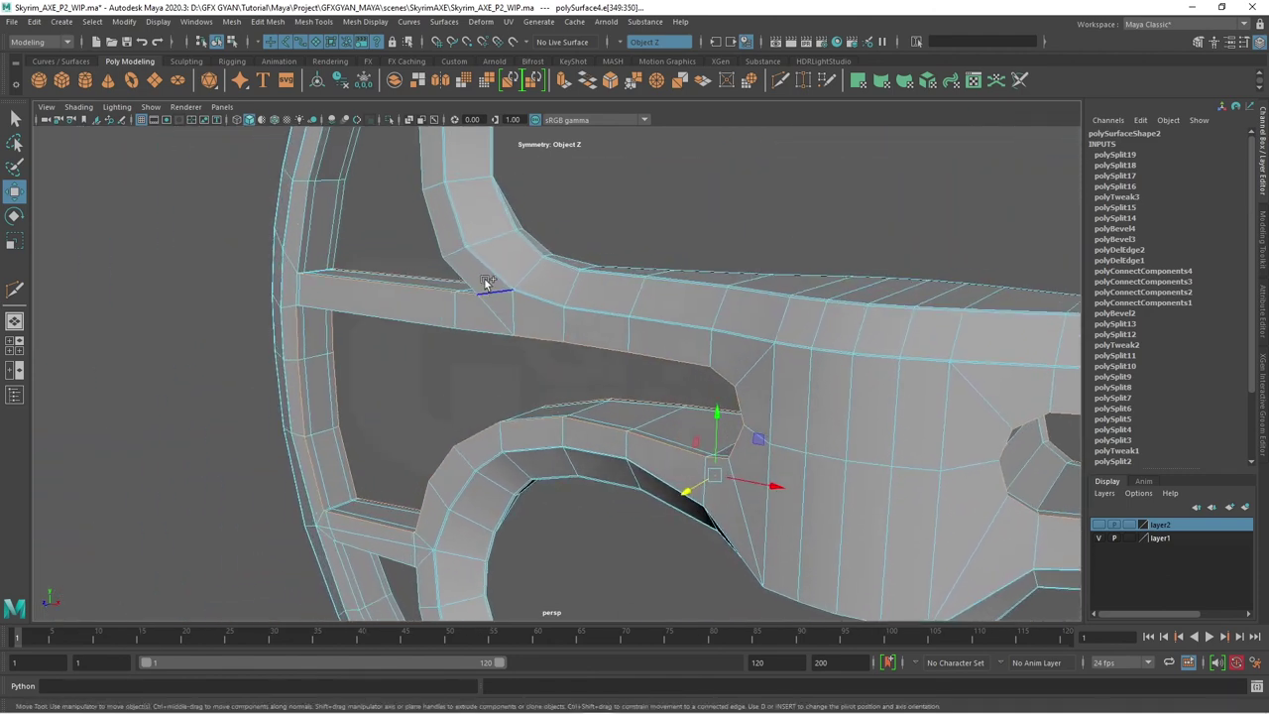
left_click_drag(572, 422, 501, 327, "alt")
- Add the remaining crossbar junction edges and bevel them at Fraction 1 with 2 segments
left_click(516, 317)
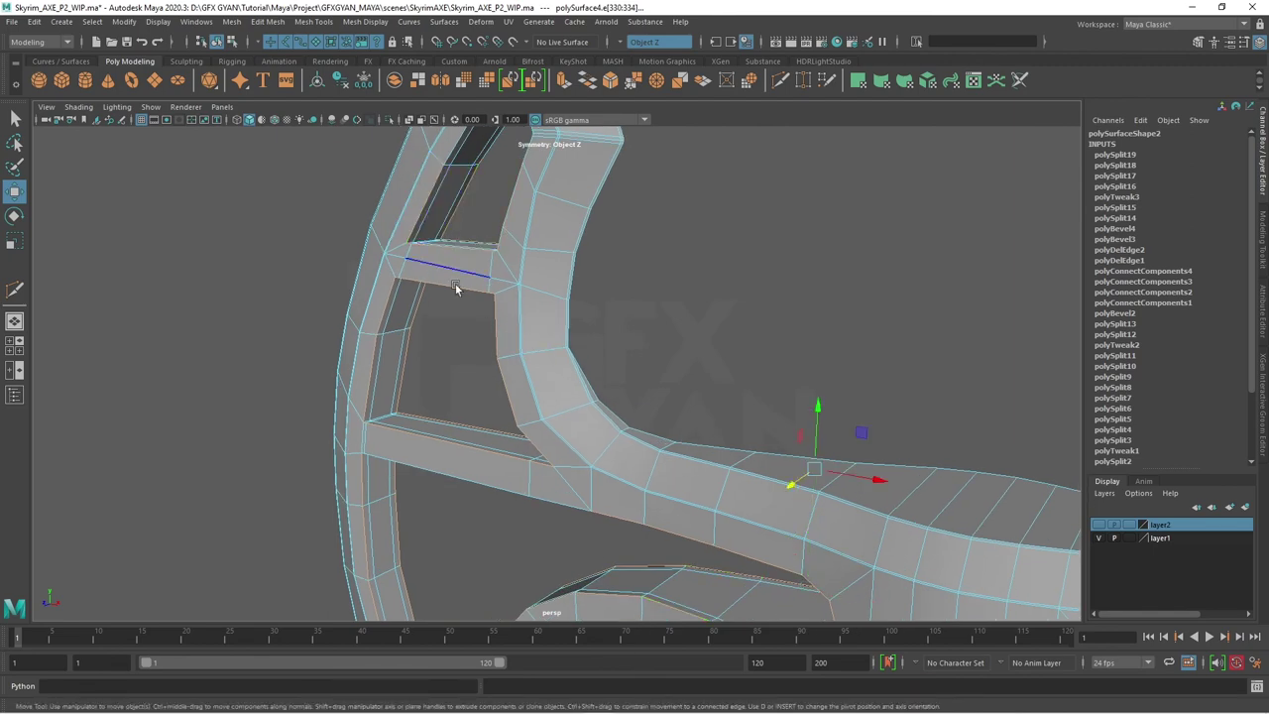
left_click_drag(455, 288, 456, 322, "alt")
mouse_move(609, 396)
left_mouse_down("alt")
mouse_move(588, 284)
mouse_move(545, 402)
left_mouse_up("alt")
left_click(509, 397)
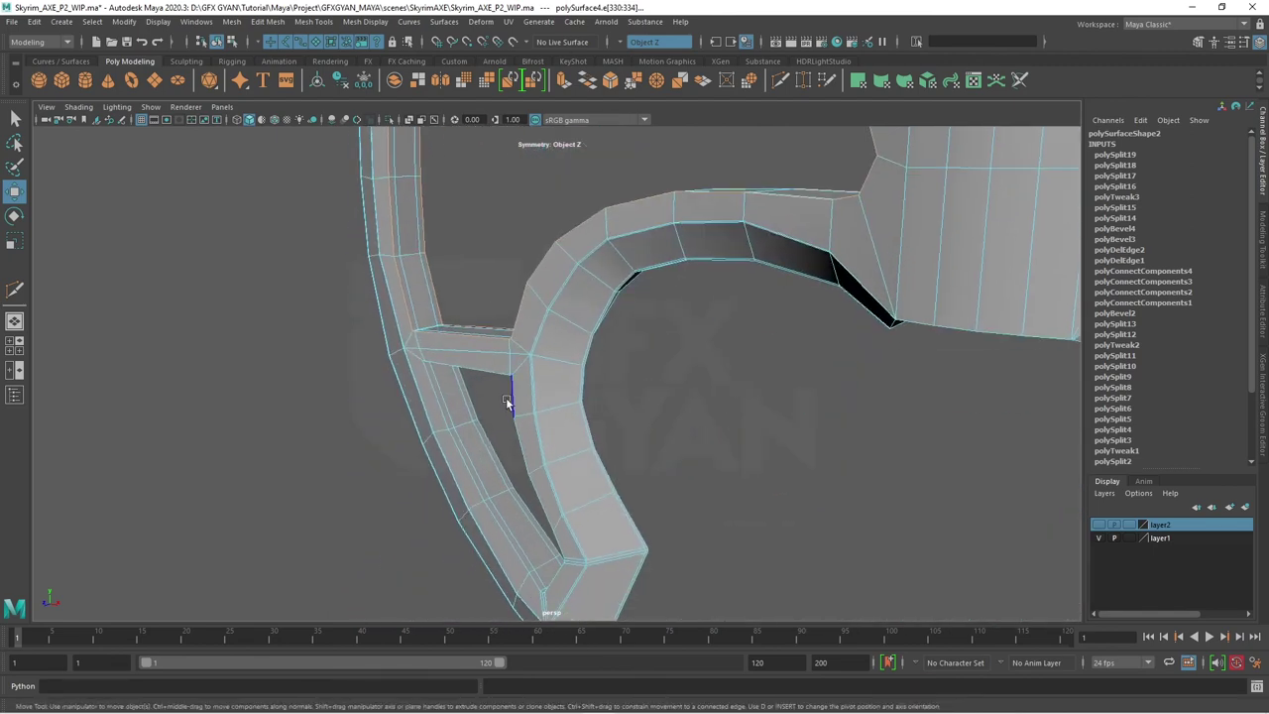
mouse_move(552, 463)
left_mouse_down("alt")
mouse_move(946, 387)
mouse_move(634, 484)
mouse_move(639, 468)
left_mouse_up("alt")
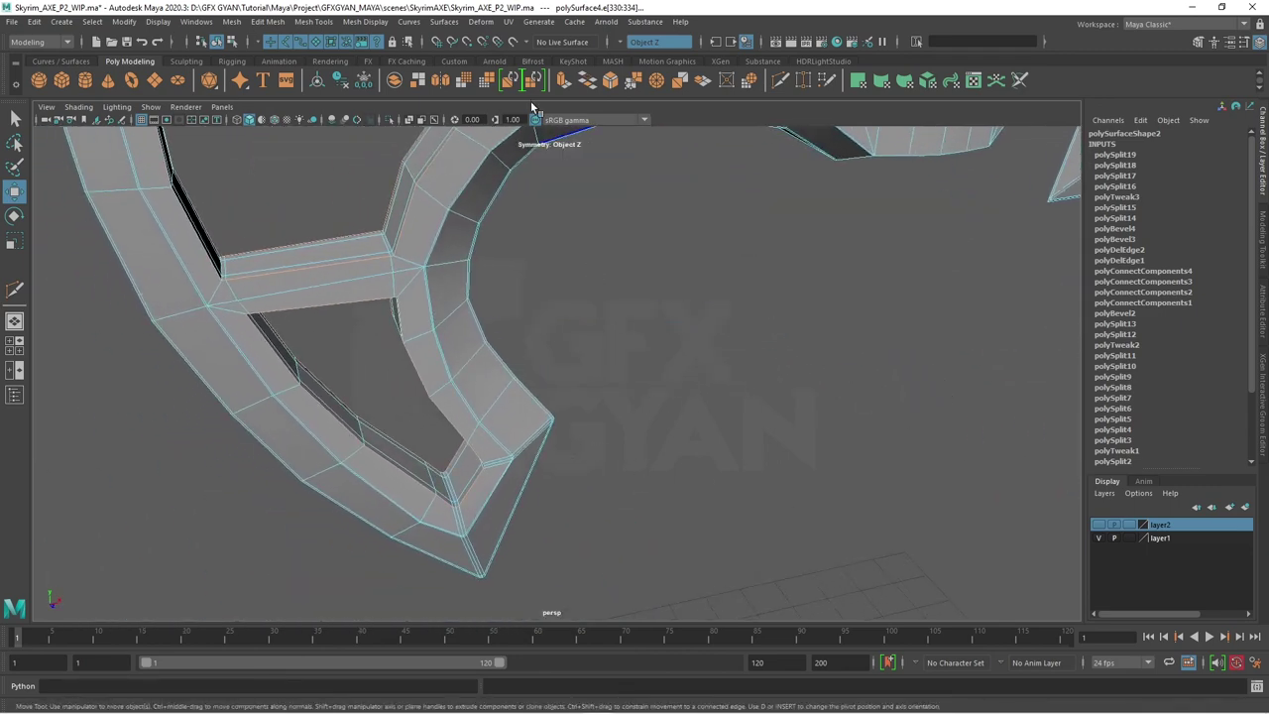
left_click(609, 79)
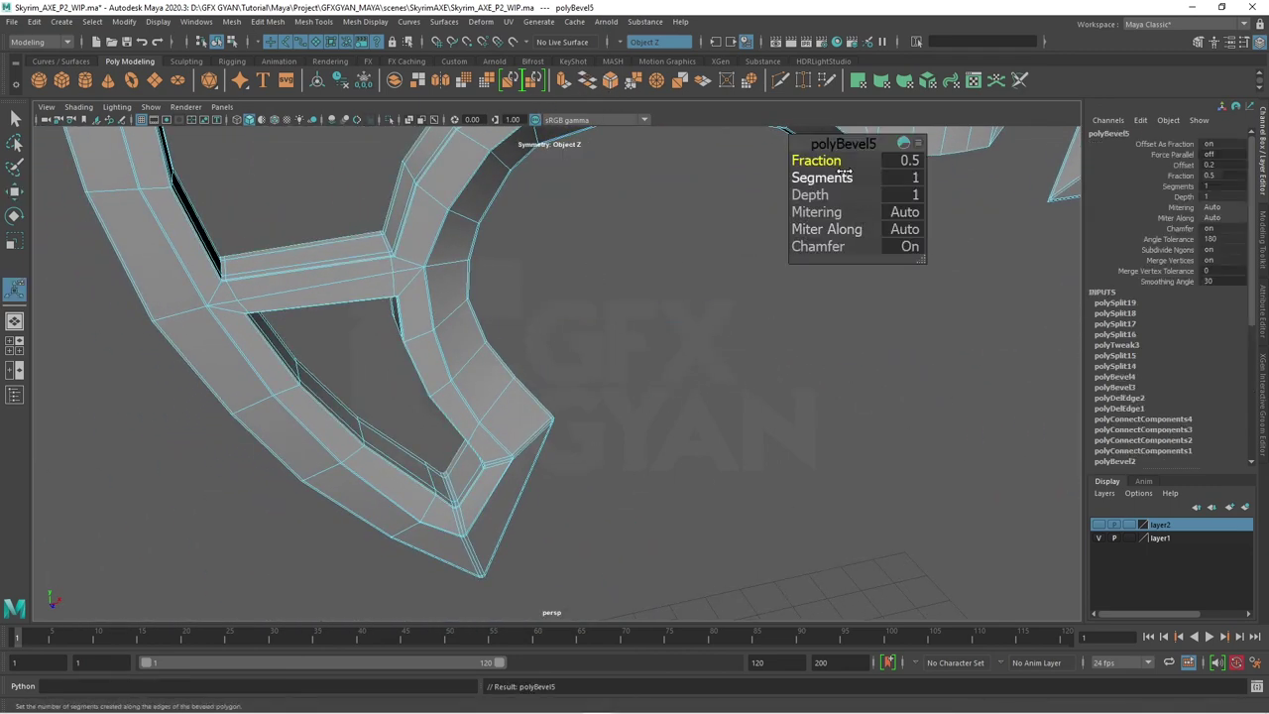
mouse_move(837, 163)
left_mouse_down()
mouse_move(884, 163)
mouse_move(855, 179)
left_mouse_up()
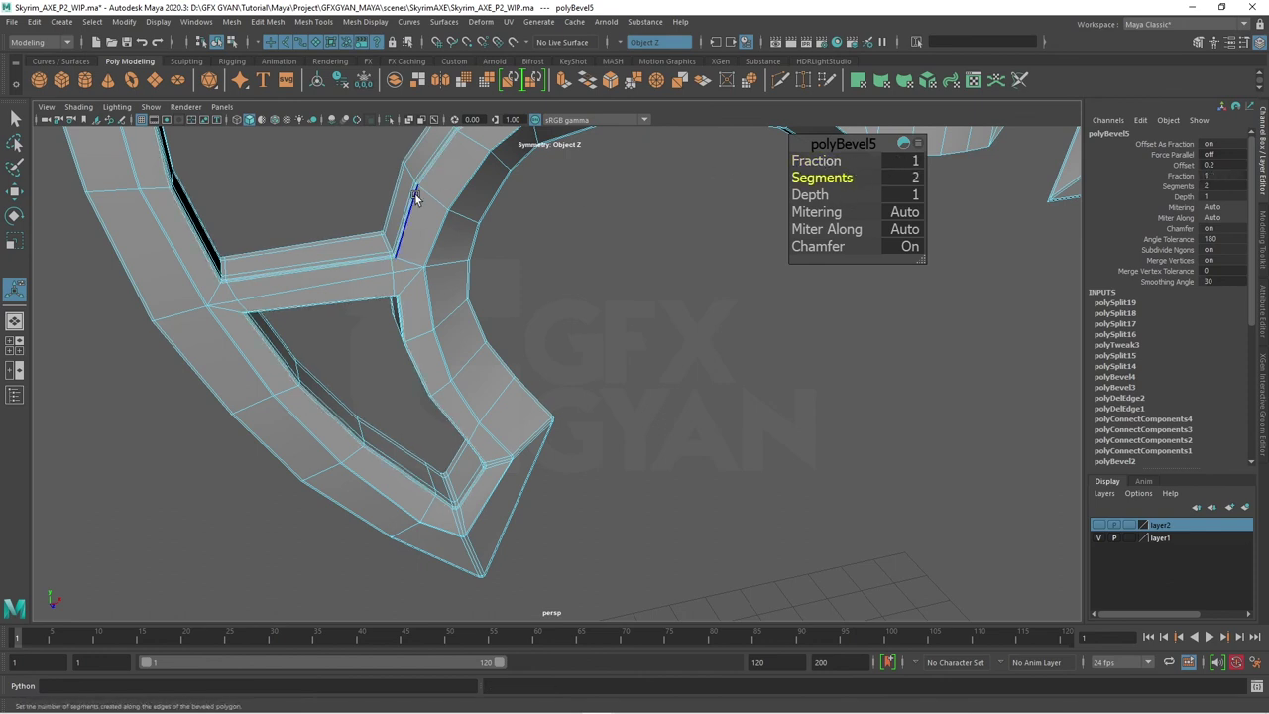
right_click_drag(415, 194, 381, 176)
- Orbit, pan and zoom around the axe mesh to inspect its blade and inner faces
left_click(645, 360)
left_click_drag(646, 362, 688, 453, "alt")
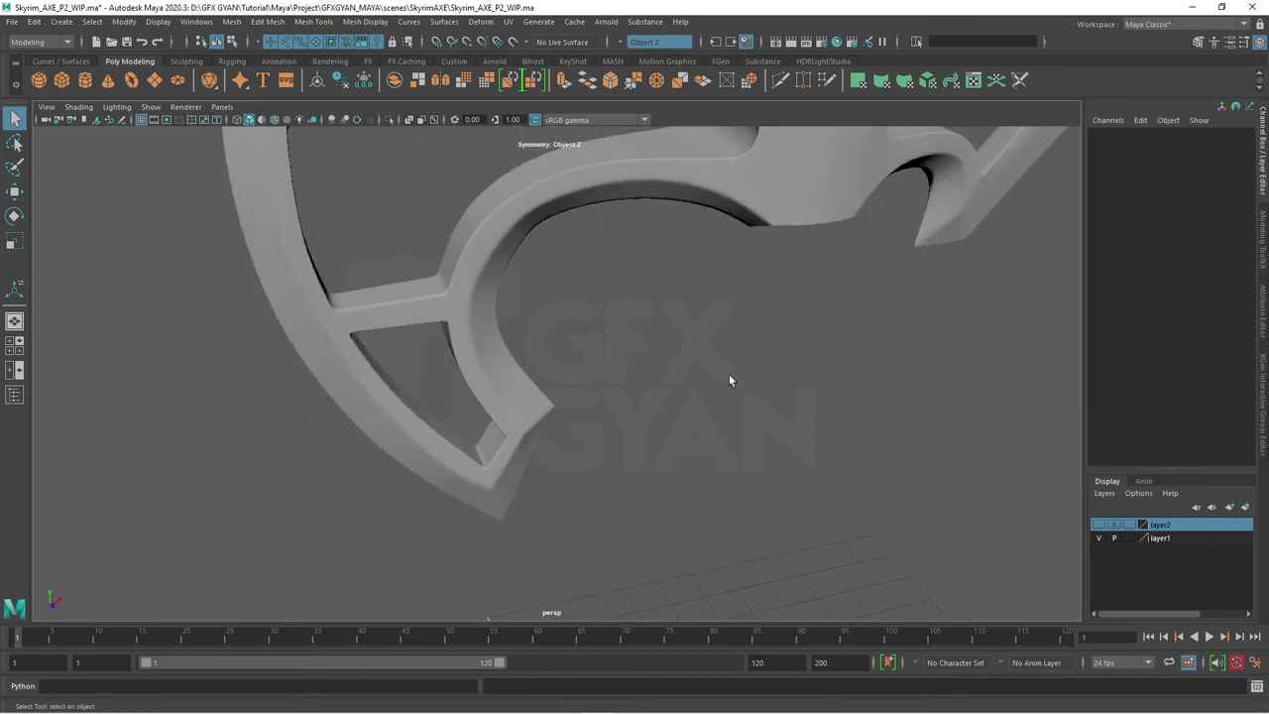
middle_click_drag(688, 453, 811, 506, "alt")
scroll(811, 506, "down", 3)
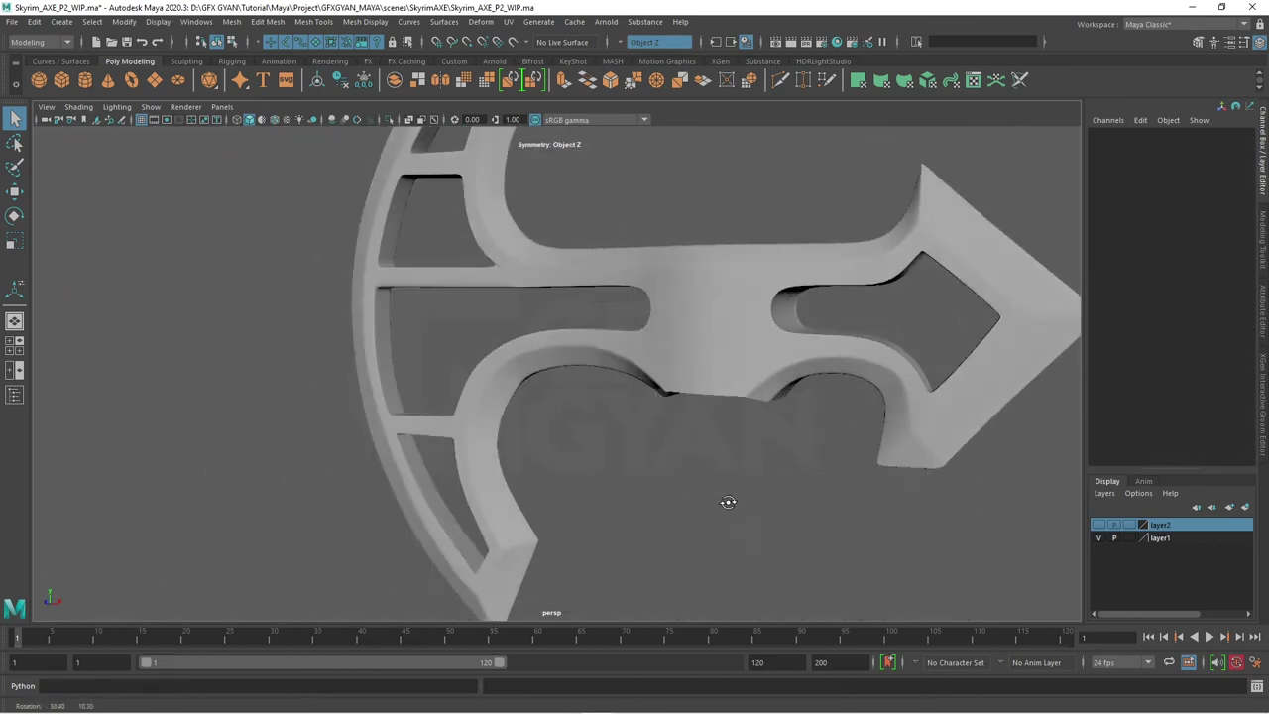
mouse_move(728, 501)
left_mouse_down("alt")
mouse_move(634, 444)
mouse_move(764, 354)
mouse_move(769, 431)
mouse_move(604, 360)
mouse_move(836, 529)
mouse_move(451, 331)
mouse_move(693, 451)
mouse_move(836, 404)
mouse_move(906, 404)
mouse_move(791, 384)
left_mouse_up("alt")
mouse_move(791, 385)
right_mouse_down("alt")
mouse_move(720, 350)
mouse_move(708, 427)
right_mouse_up("alt")
left_click(664, 391)
left_click_drag(664, 391, 671, 436, "alt")
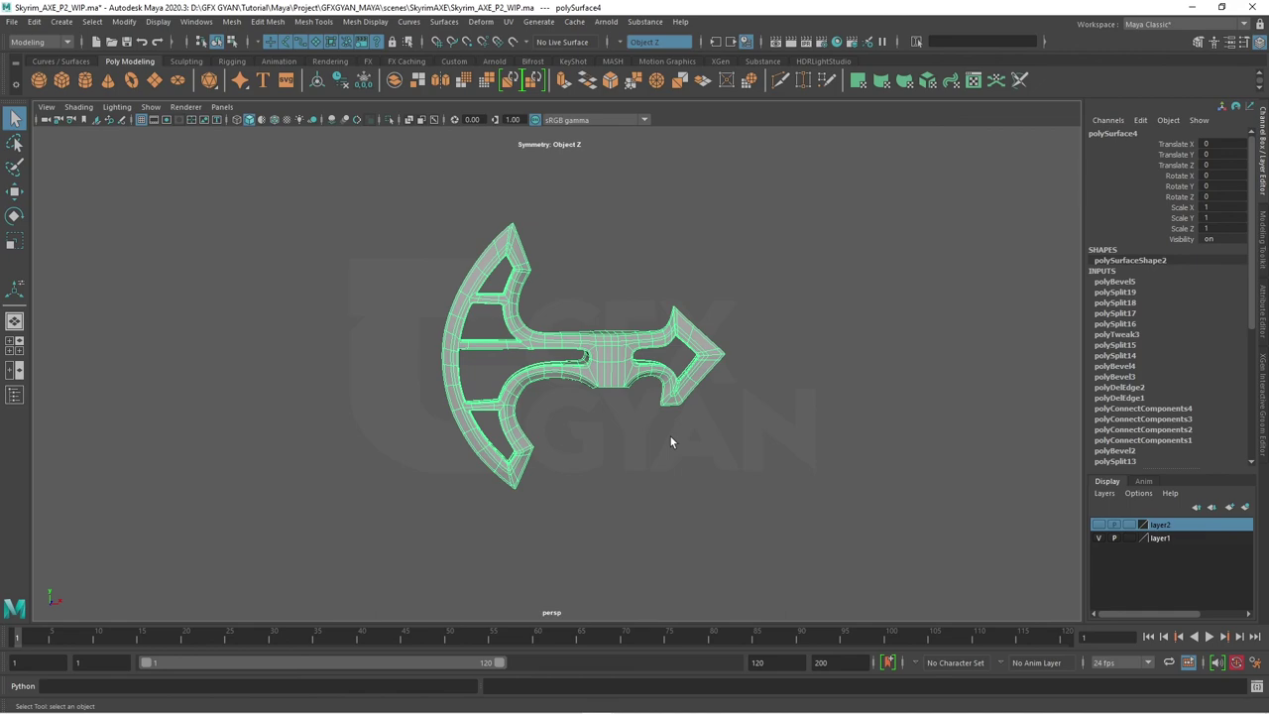
mouse_move(670, 442)
left_mouse_down("alt")
mouse_move(723, 450)
mouse_move(570, 512)
left_mouse_up("alt")
left_click(705, 455)
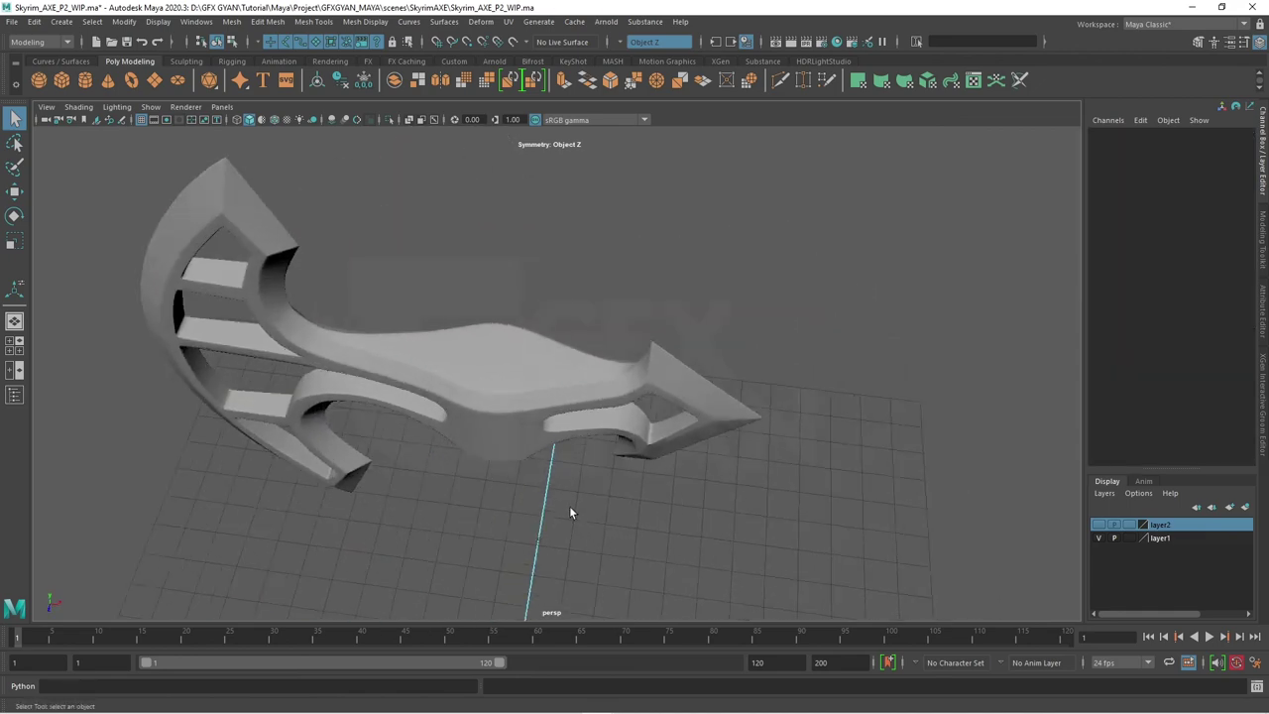
right_click_drag(570, 512, 603, 357, "alt")
mouse_move(602, 357)
left_mouse_down("alt")
mouse_move(603, 334)
mouse_move(498, 390)
left_mouse_up("alt")
middle_click_drag(498, 391, 669, 287, "alt")
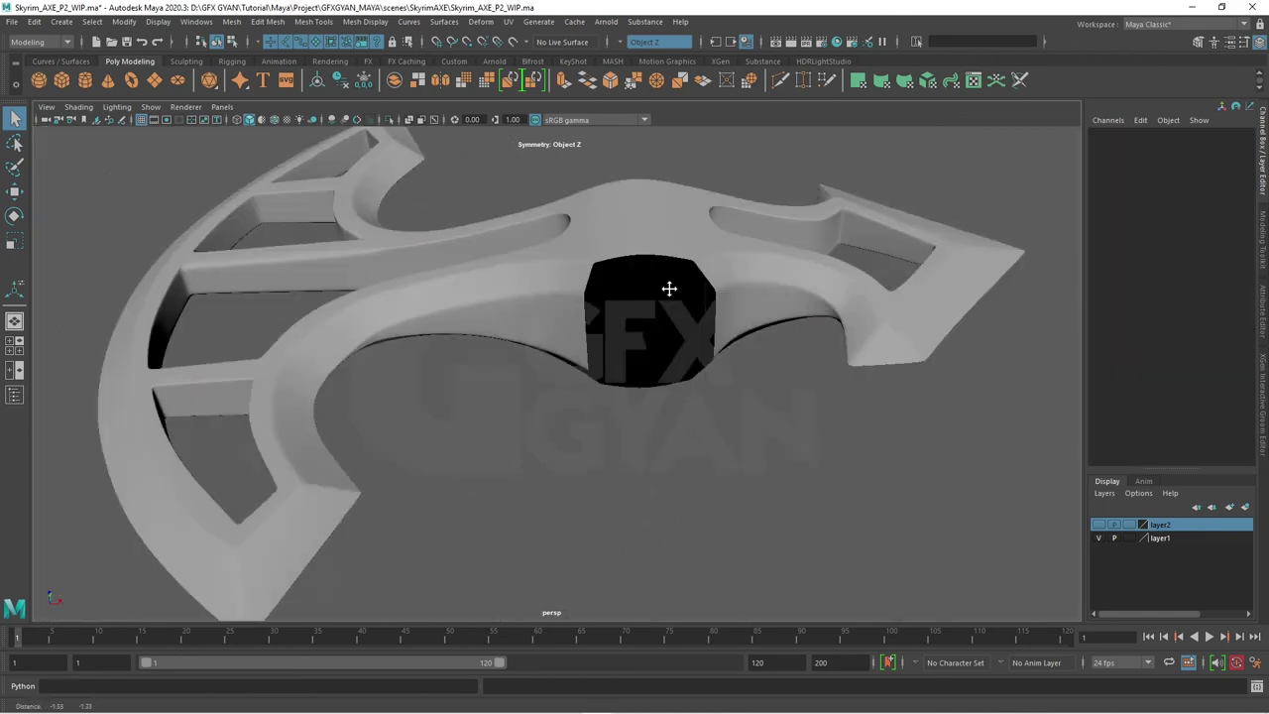
mouse_move(669, 288)
left_mouse_down("alt")
mouse_move(694, 326)
mouse_move(598, 467)
mouse_move(658, 396)
mouse_move(611, 395)
mouse_move(673, 423)
mouse_move(645, 398)
left_mouse_up("alt")
middle_click_drag(646, 399, 713, 476, "alt")
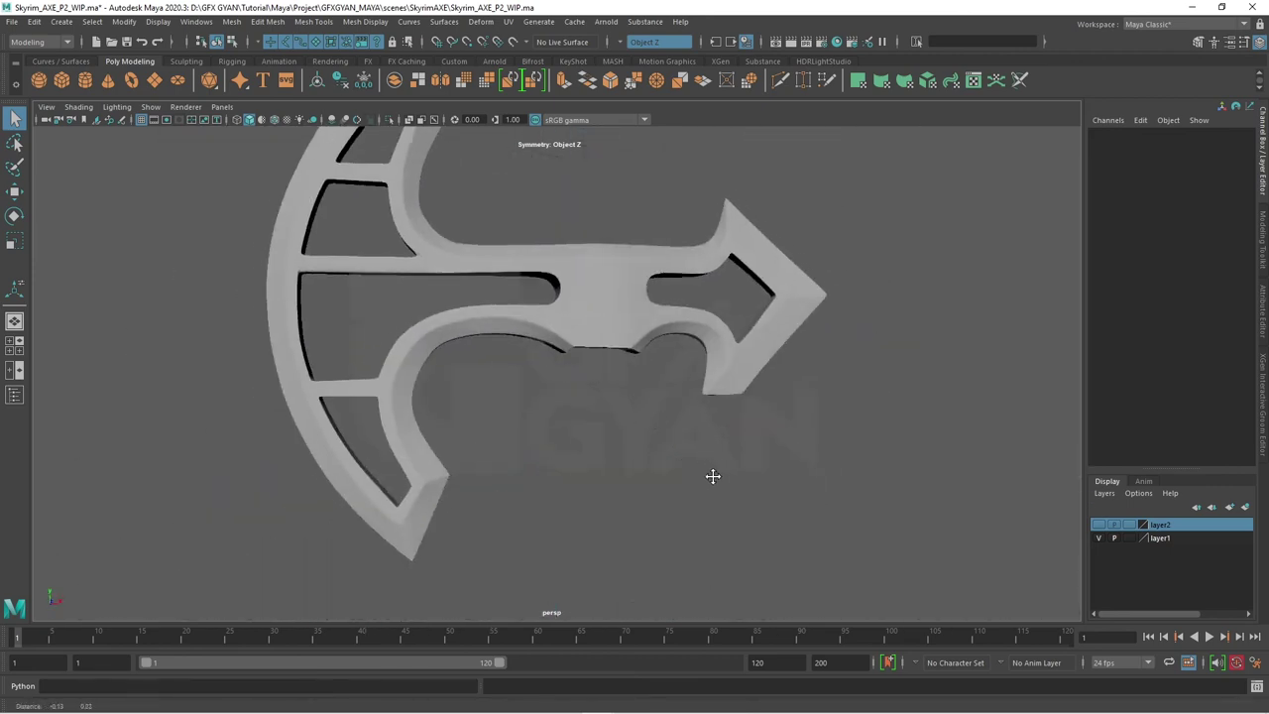
left_click_drag(713, 476, 972, 575, "alt")
- Turn on layer2, select the five extracted inset panel meshes and isolate them with Ctrl+1
left_click(1097, 526)
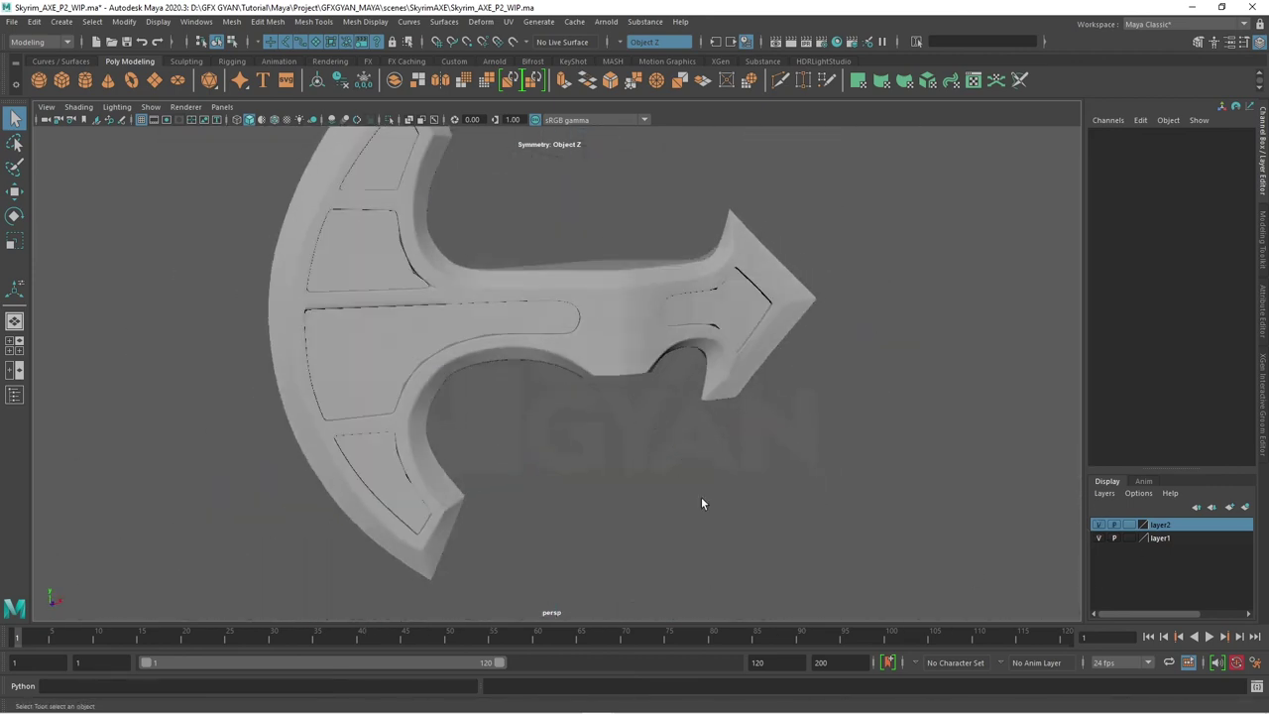
left_click(385, 328)
left_click(392, 260, "shift")
left_click(392, 169, "shift")
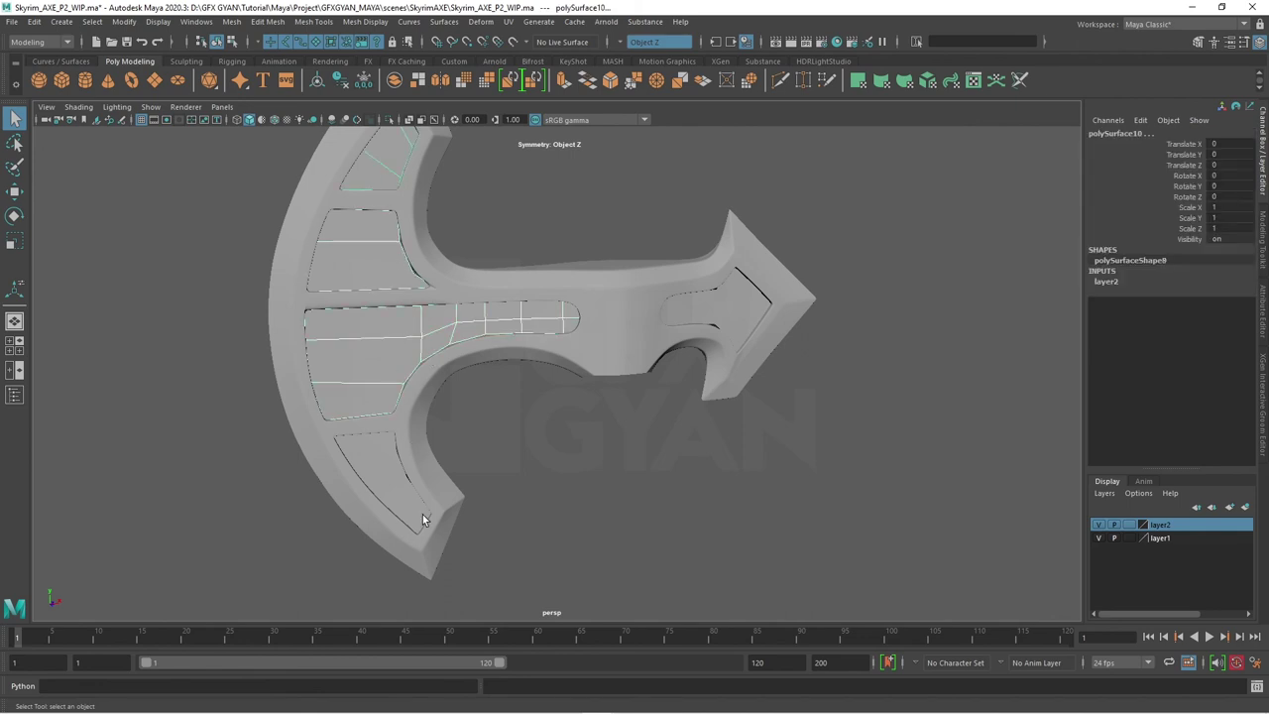
left_click(422, 515, "shift")
left_click(726, 315, "shift")
key("ctrl+1")
mouse_move(720, 428)
left_mouse_down("alt")
mouse_move(645, 521)
mouse_move(586, 481)
mouse_move(611, 477)
left_mouse_up("alt")
scroll(572, 365, "up", 2)
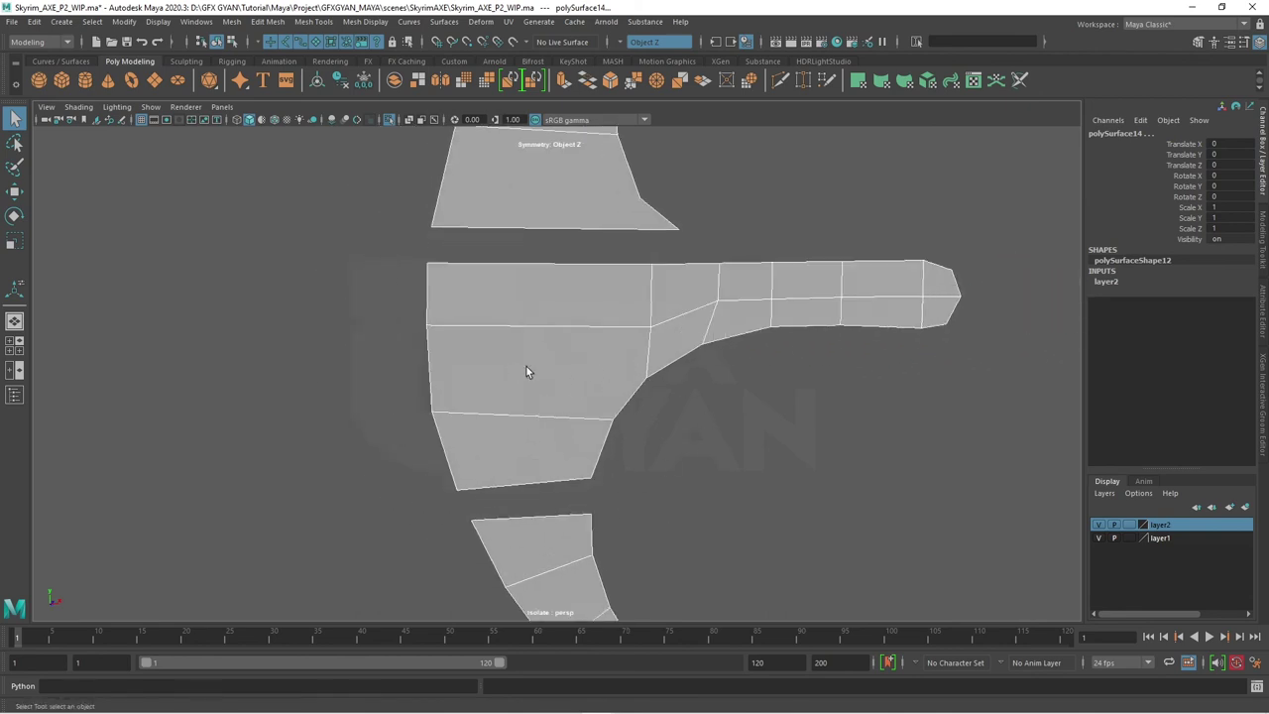
left_click_drag(536, 380, 686, 463, "alt")
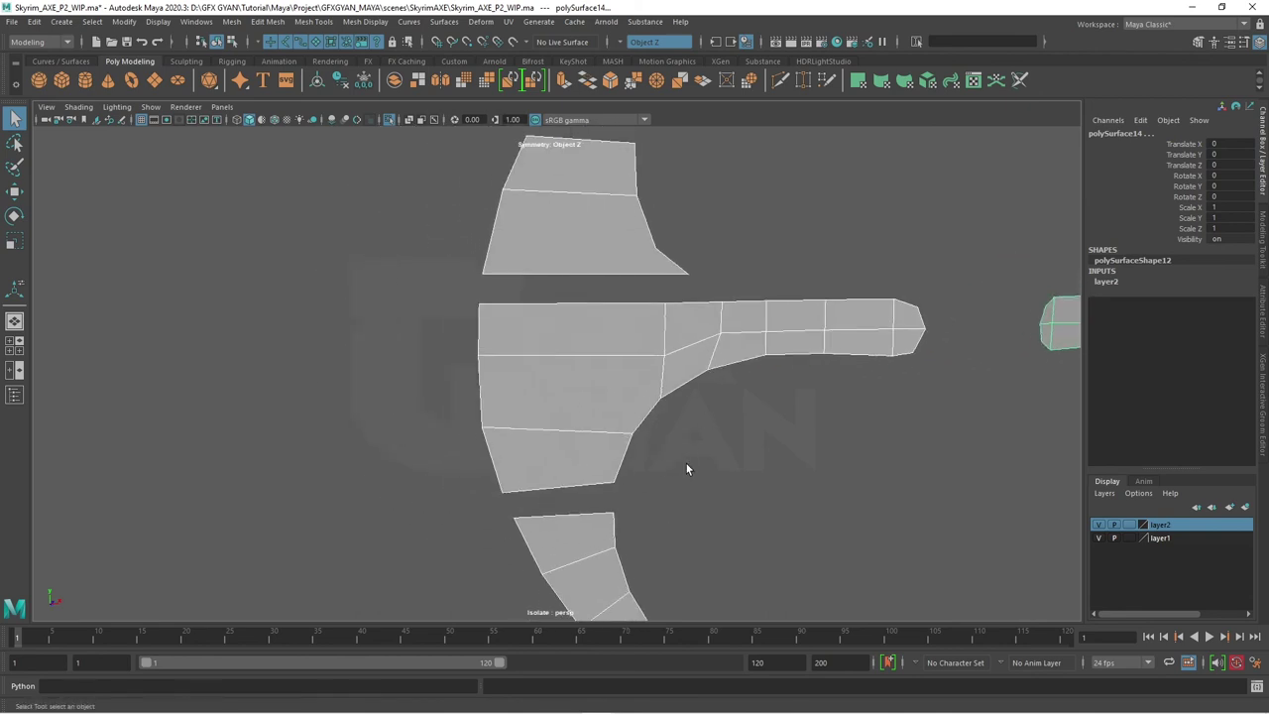